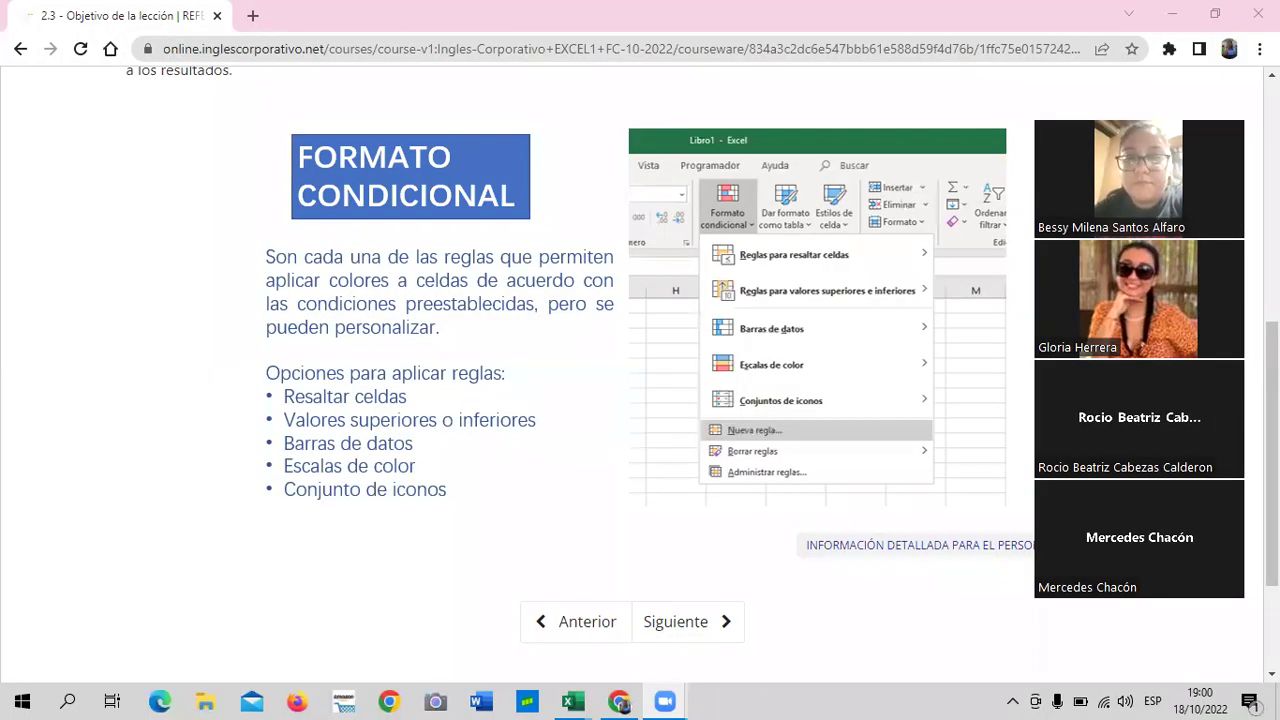
# Step: Read through lesson 2.3 on conditional formatting and its five rule options
pyautogui.moveTo(1196, 118); pyautogui.dragTo(1211, 88)
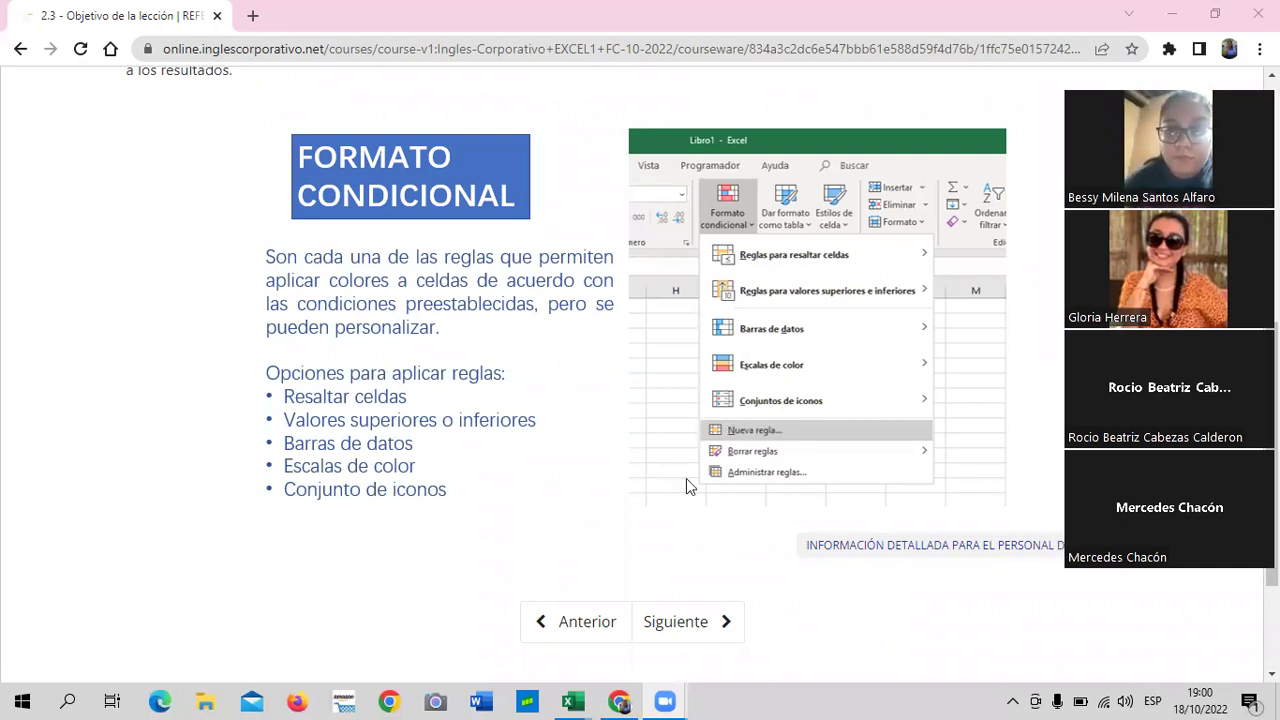
pyautogui.scroll(3, 761, 392)
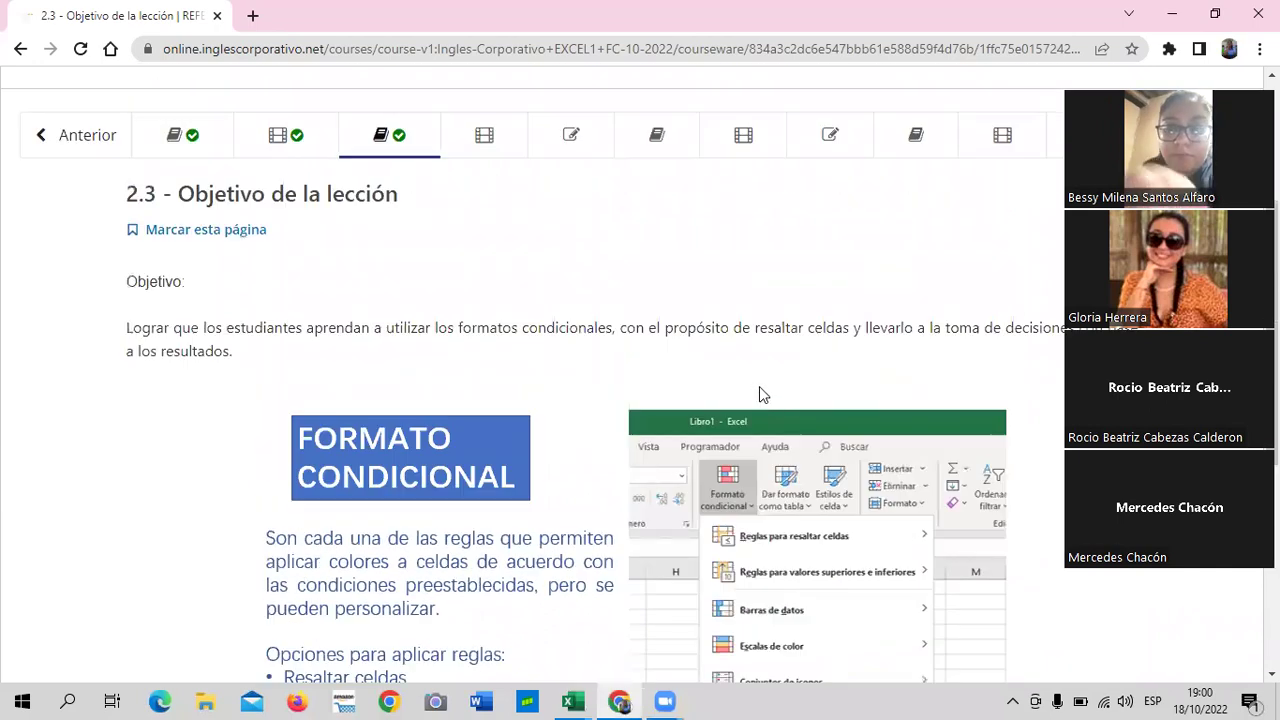
pyautogui.scroll(-2, 759, 386)
pyautogui.scroll(3, 757, 396)
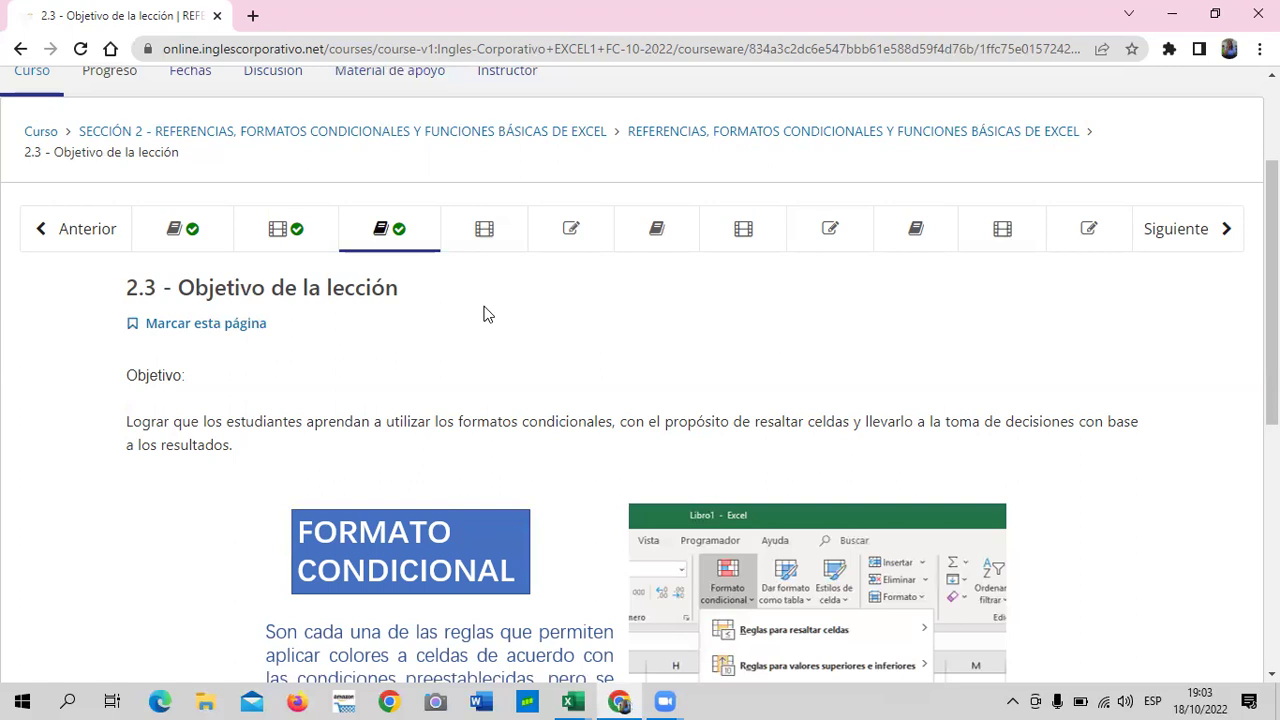
pyautogui.scroll(-3, 485, 313)
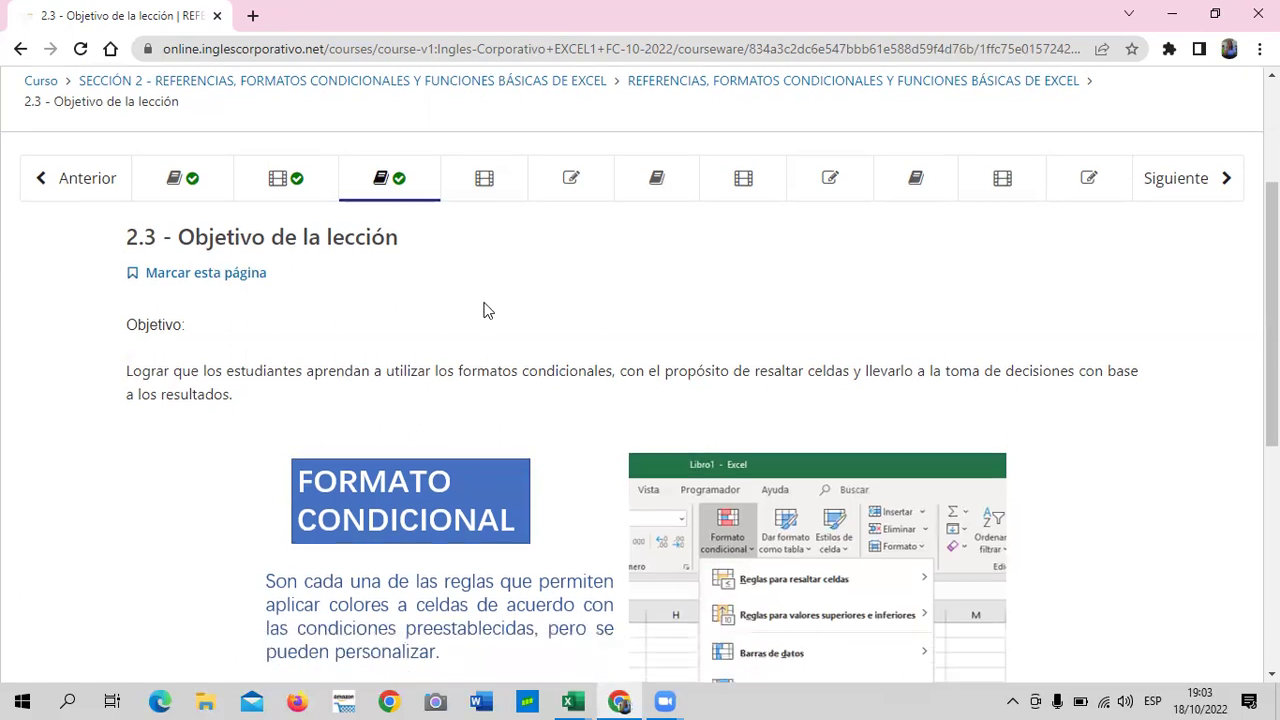
pyautogui.scroll(-3, 485, 313)
pyautogui.scroll(1, 482, 313)
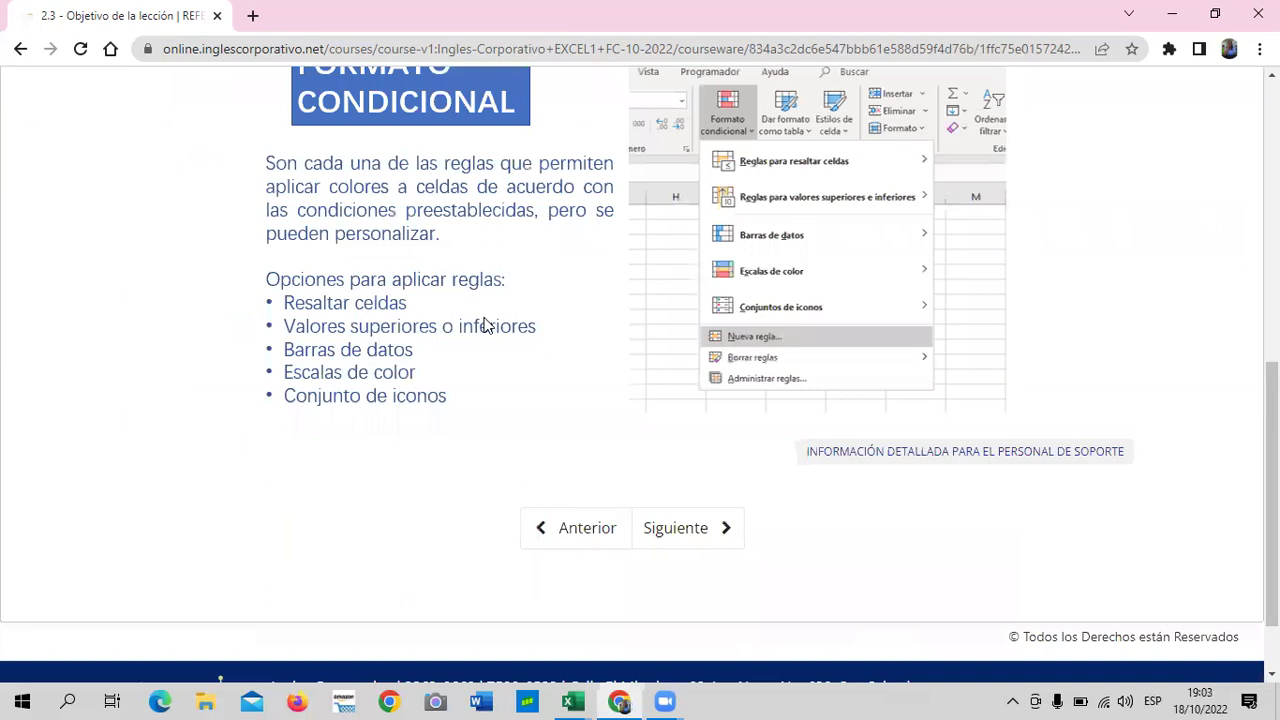
pyautogui.scroll(1, 484, 325)
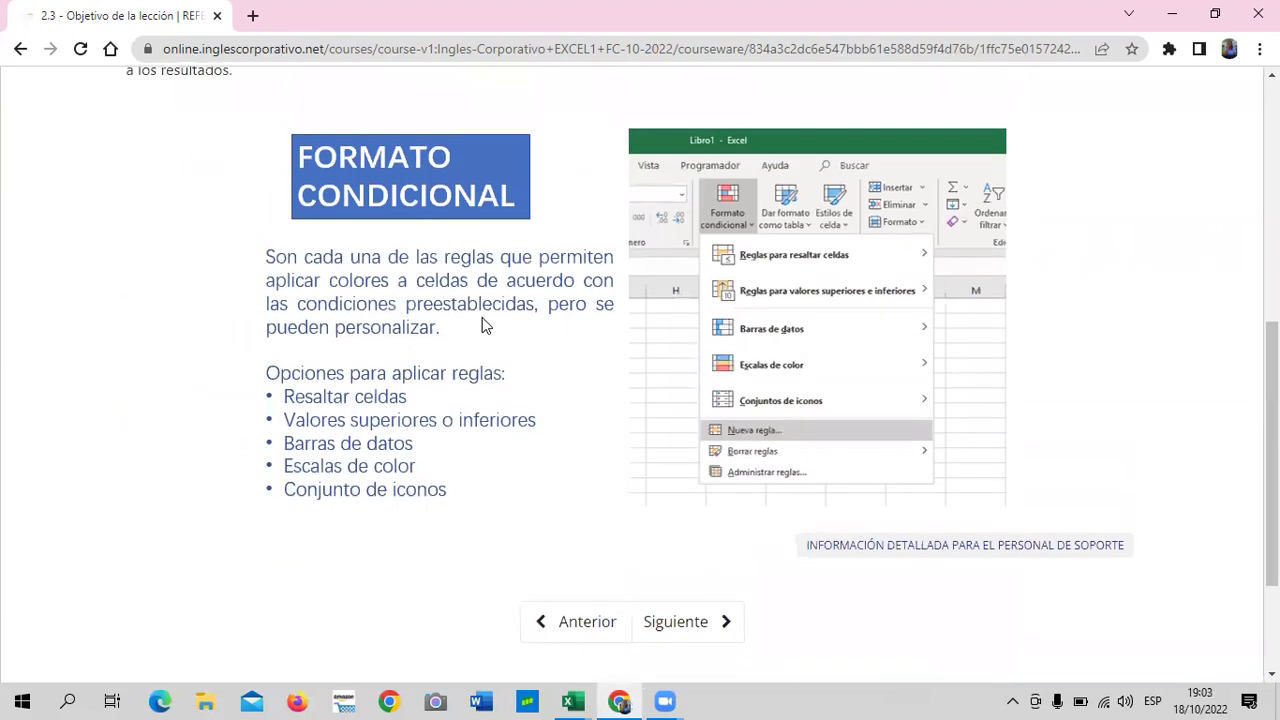
pyautogui.scroll(1, 484, 325)
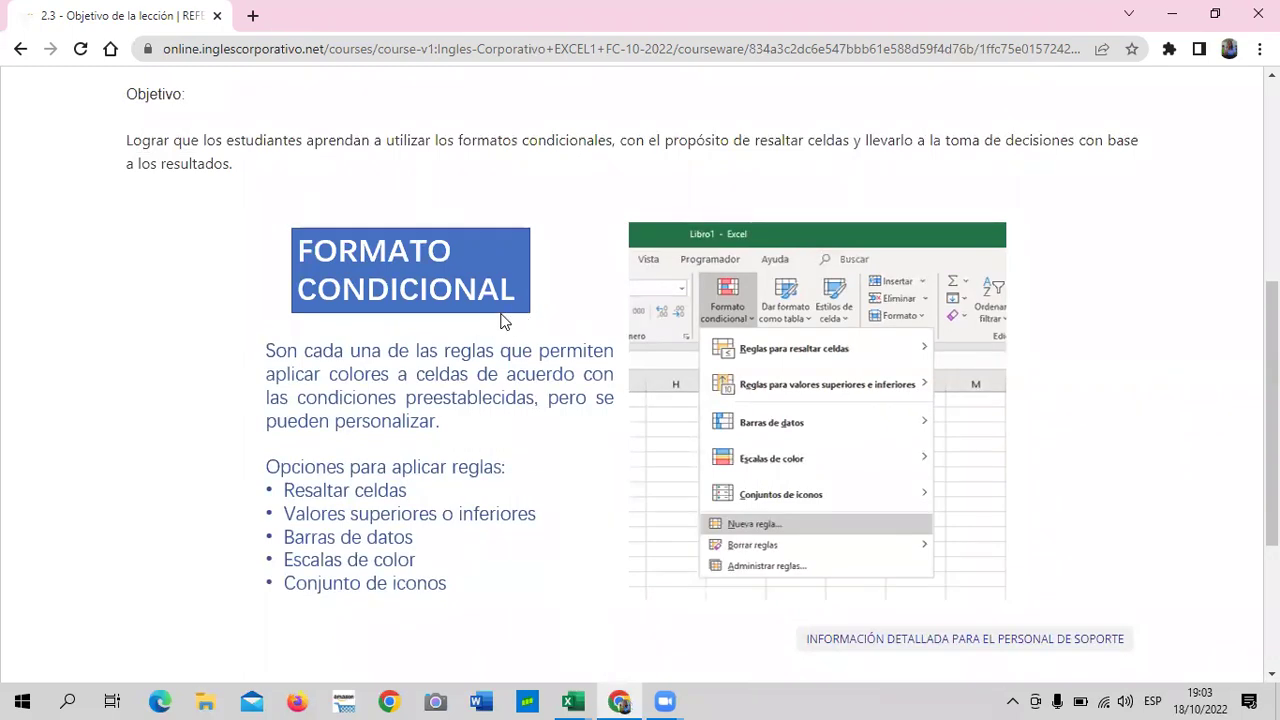
pyautogui.scroll(2, 502, 320)
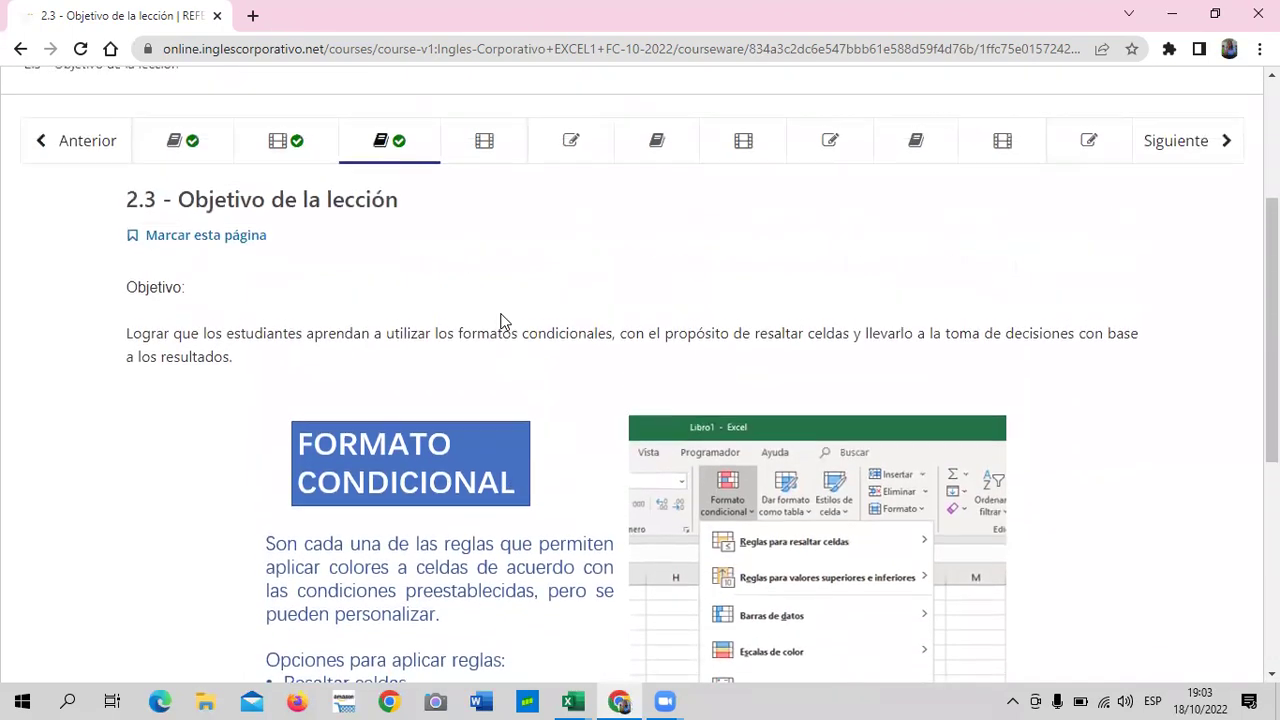
pyautogui.scroll(1, 502, 320)
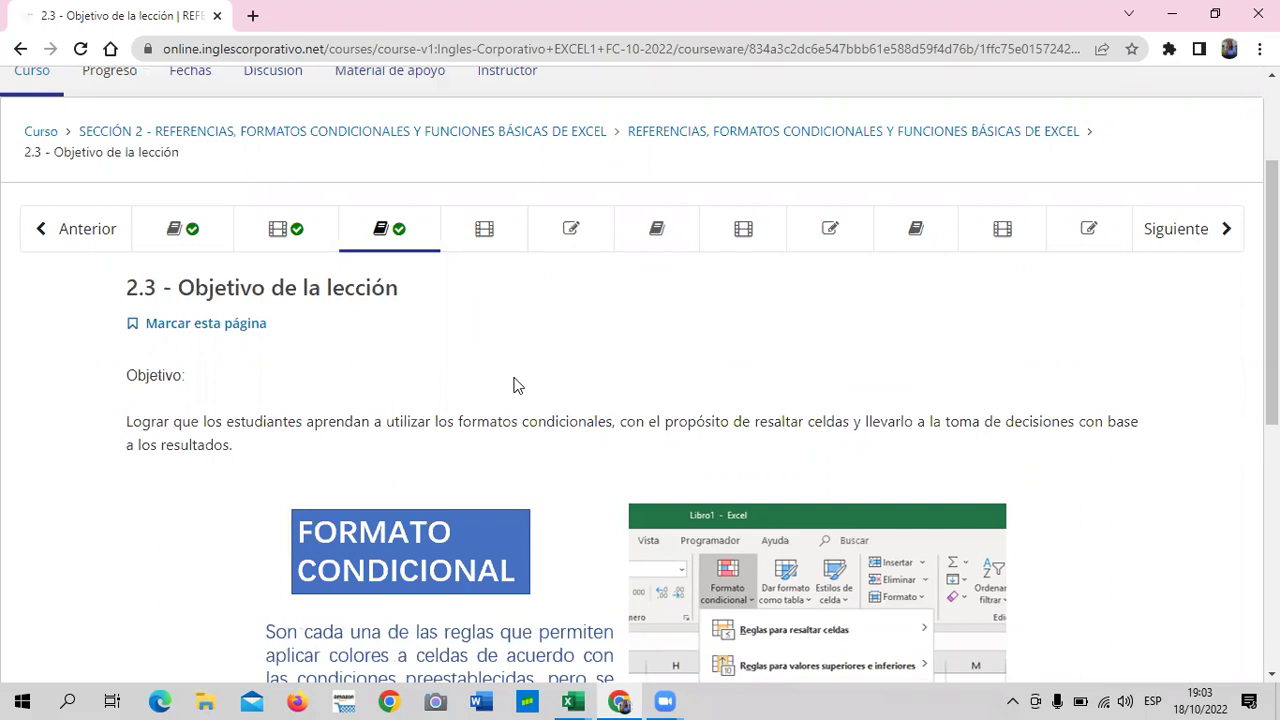
pyautogui.scroll(1, 570, 351)
pyautogui.scroll(-1, 570, 351)
pyautogui.scroll(-1, 570, 351)
pyautogui.scroll(-2, 570, 351)
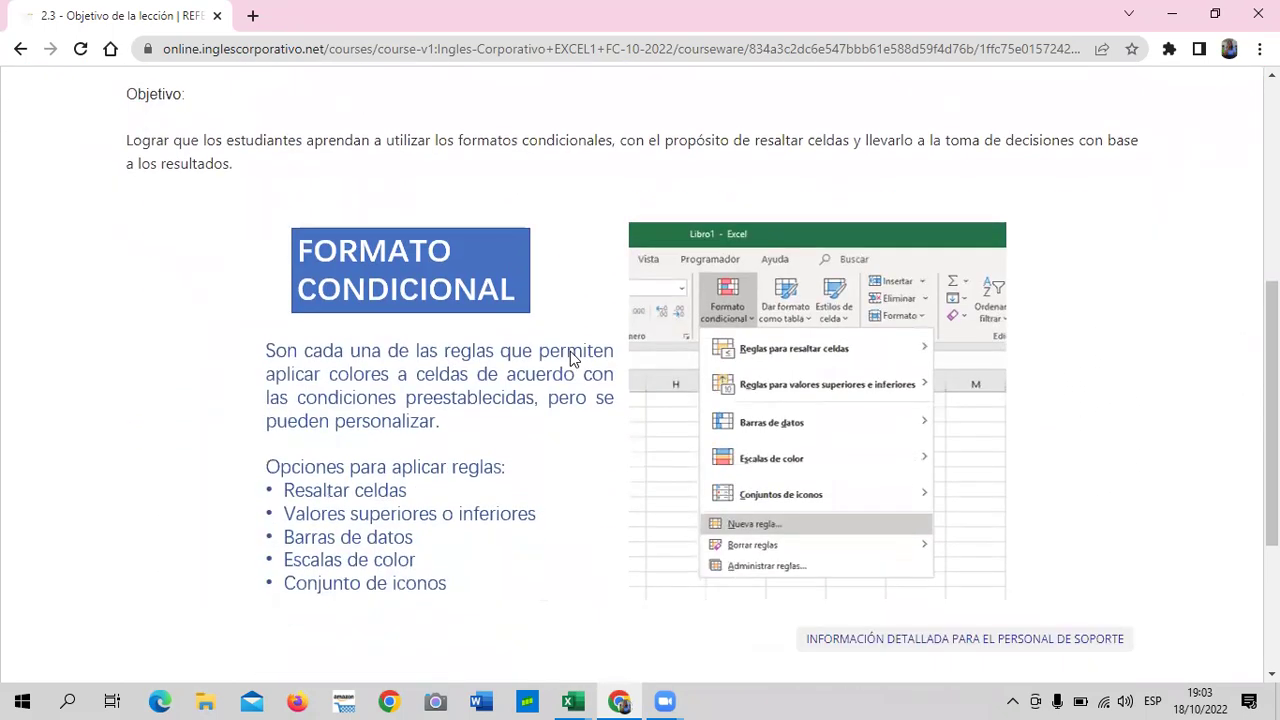
pyautogui.scroll(-2, 571, 355)
pyautogui.scroll(-1, 571, 355)
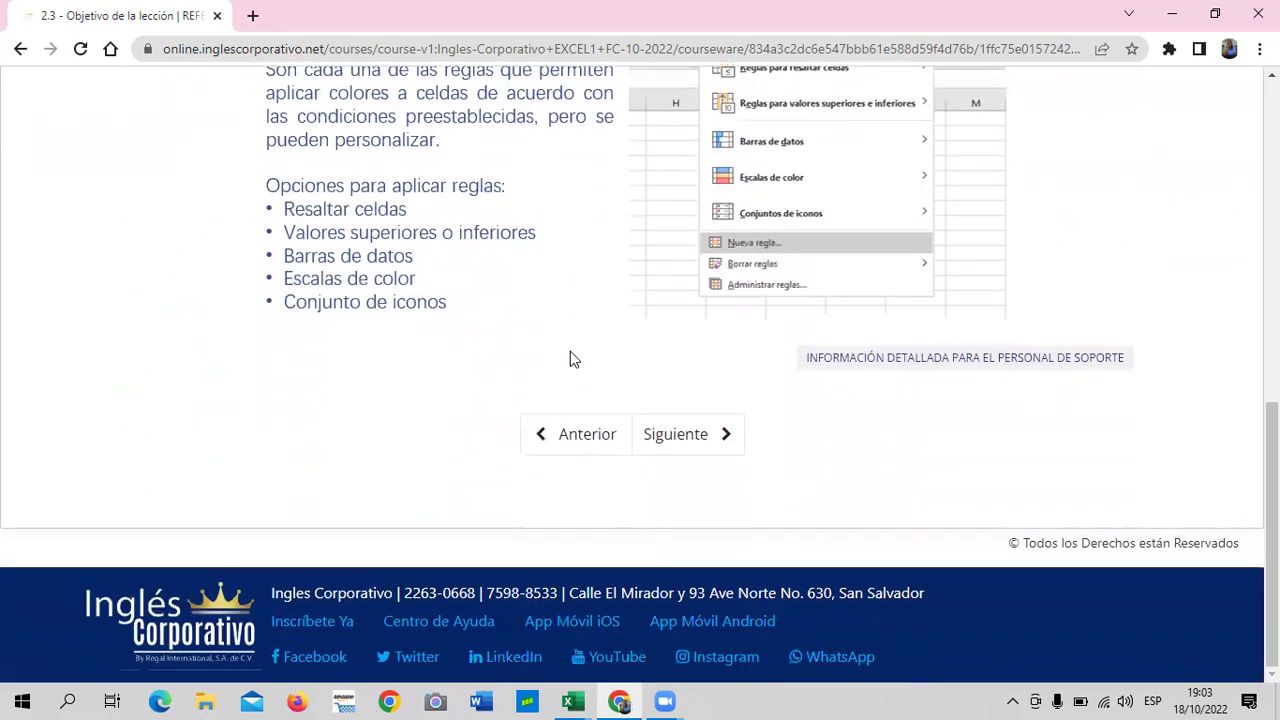
pyautogui.scroll(2, 557, 391)
pyautogui.scroll(3, 557, 391)
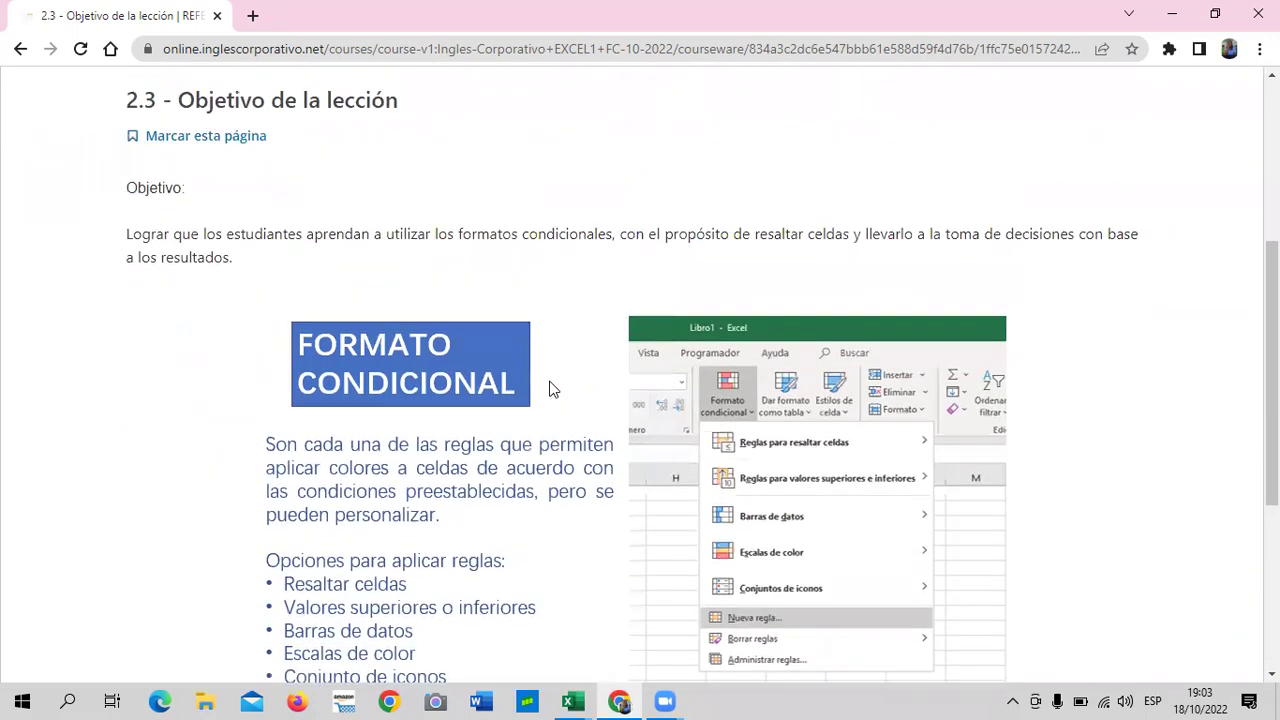
pyautogui.scroll(1, 549, 389)
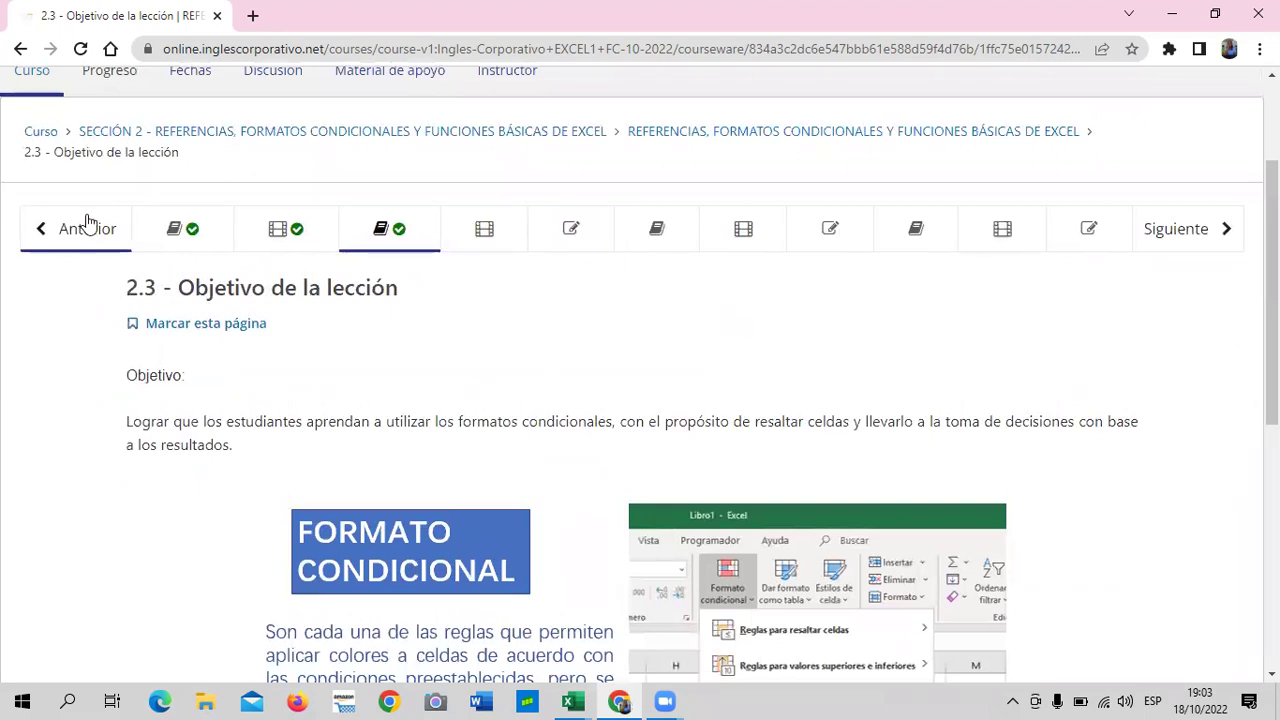
pyautogui.scroll(1, 94, 180)
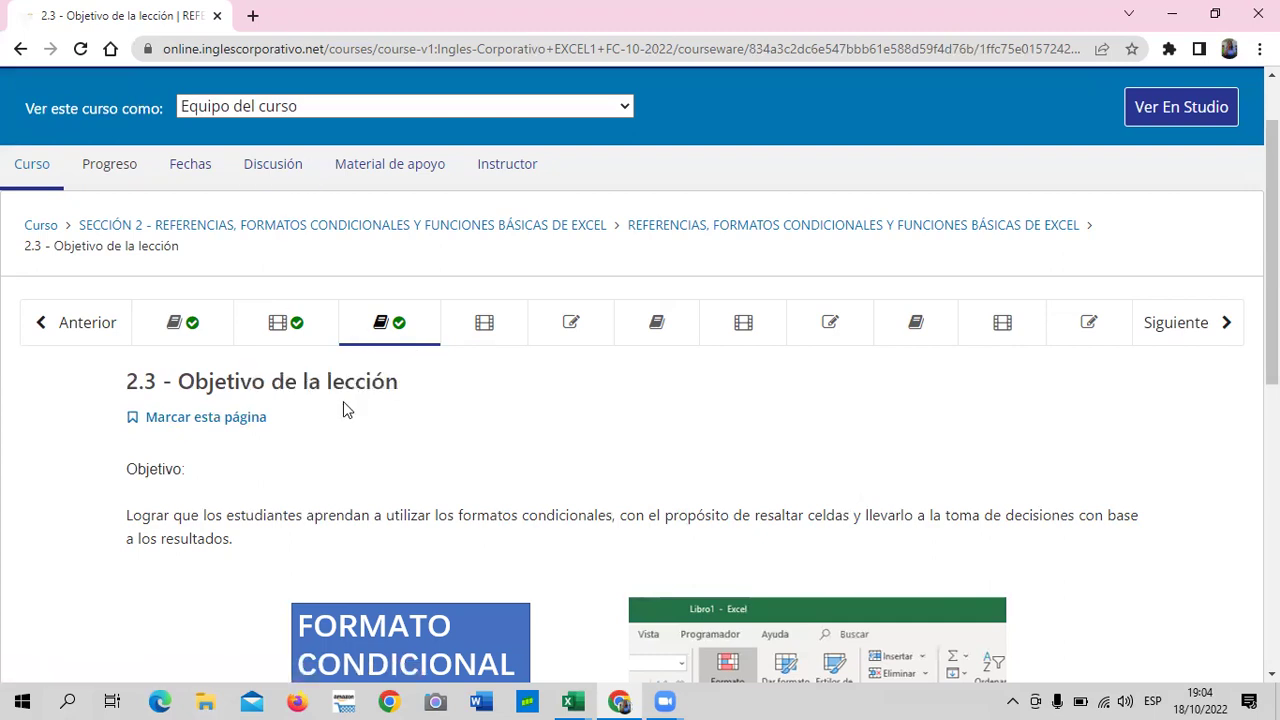
# Step: Show the taskbar previews of the two open Excel workbooks
pyautogui.scroll(-1, 343, 408)
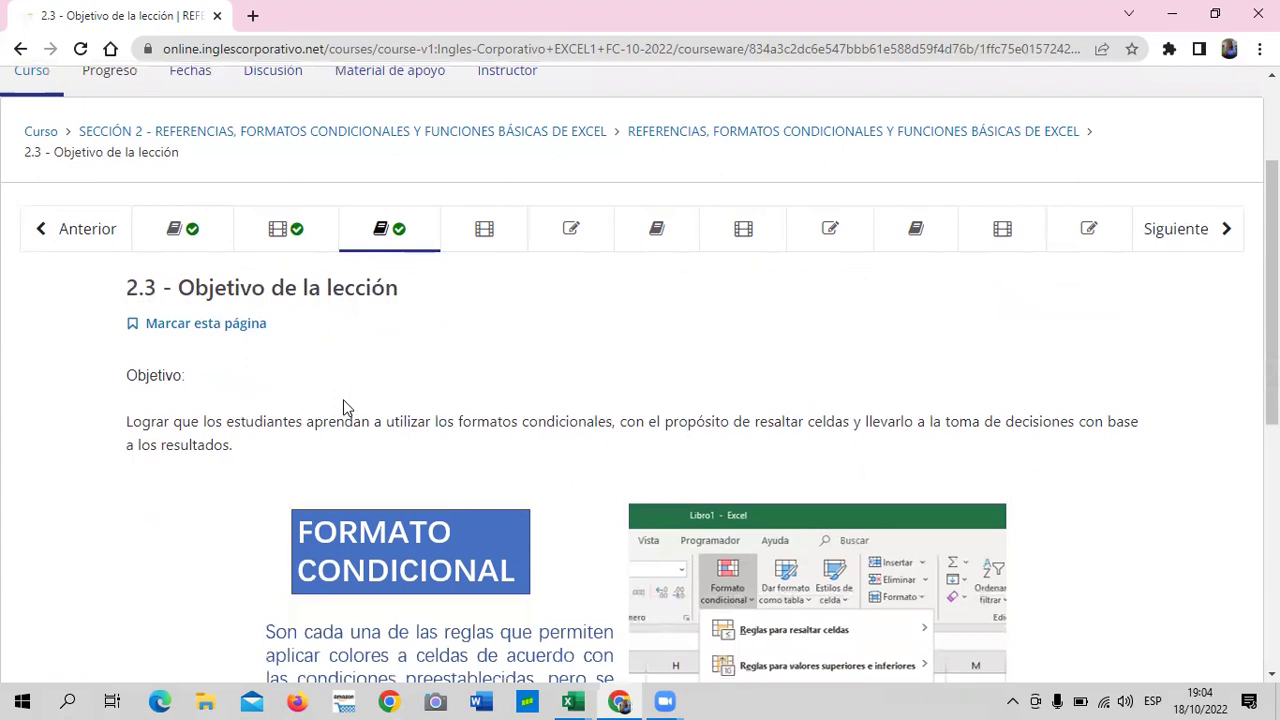
pyautogui.scroll(-1, 418, 483)
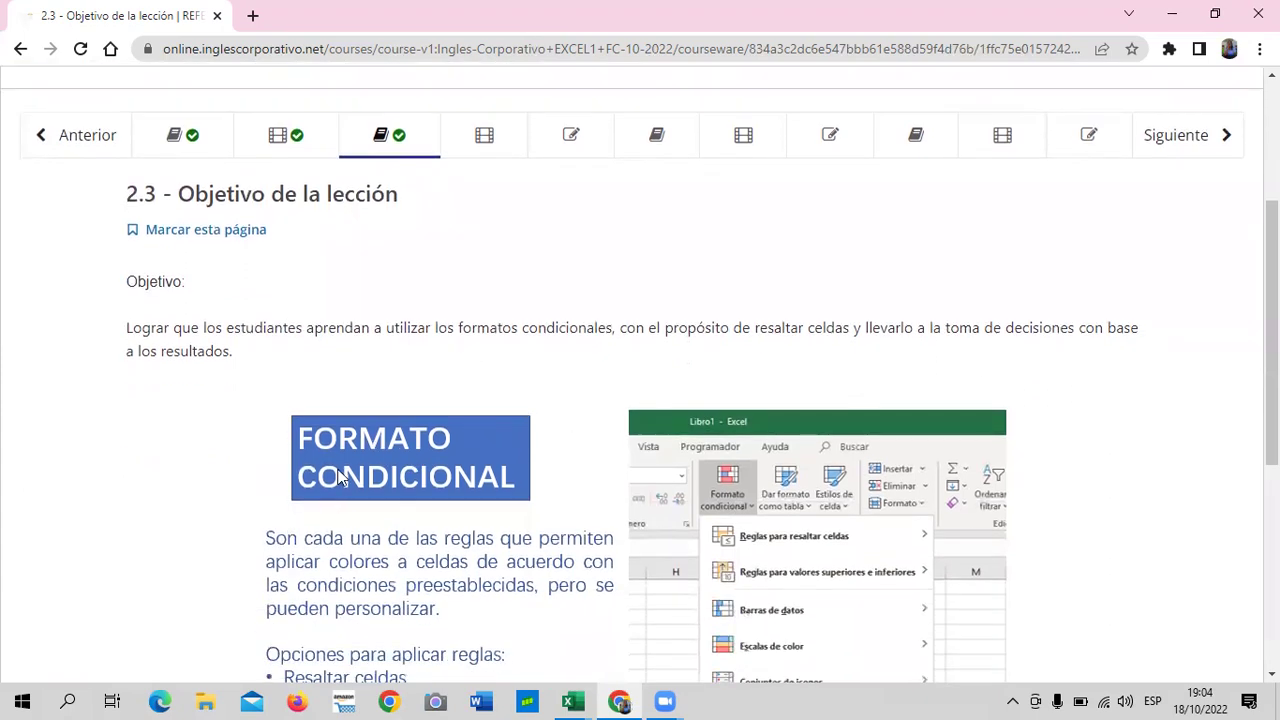
pyautogui.scroll(-3, 340, 478)
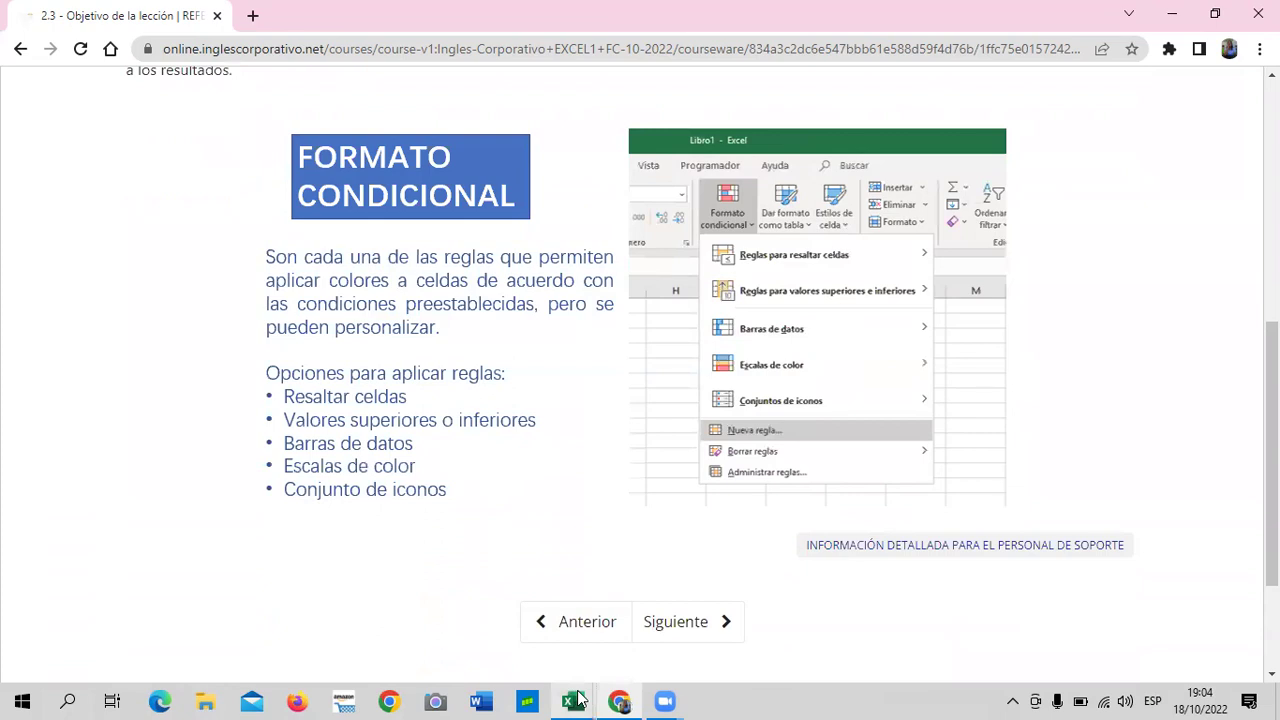
pyautogui.click(578, 699)
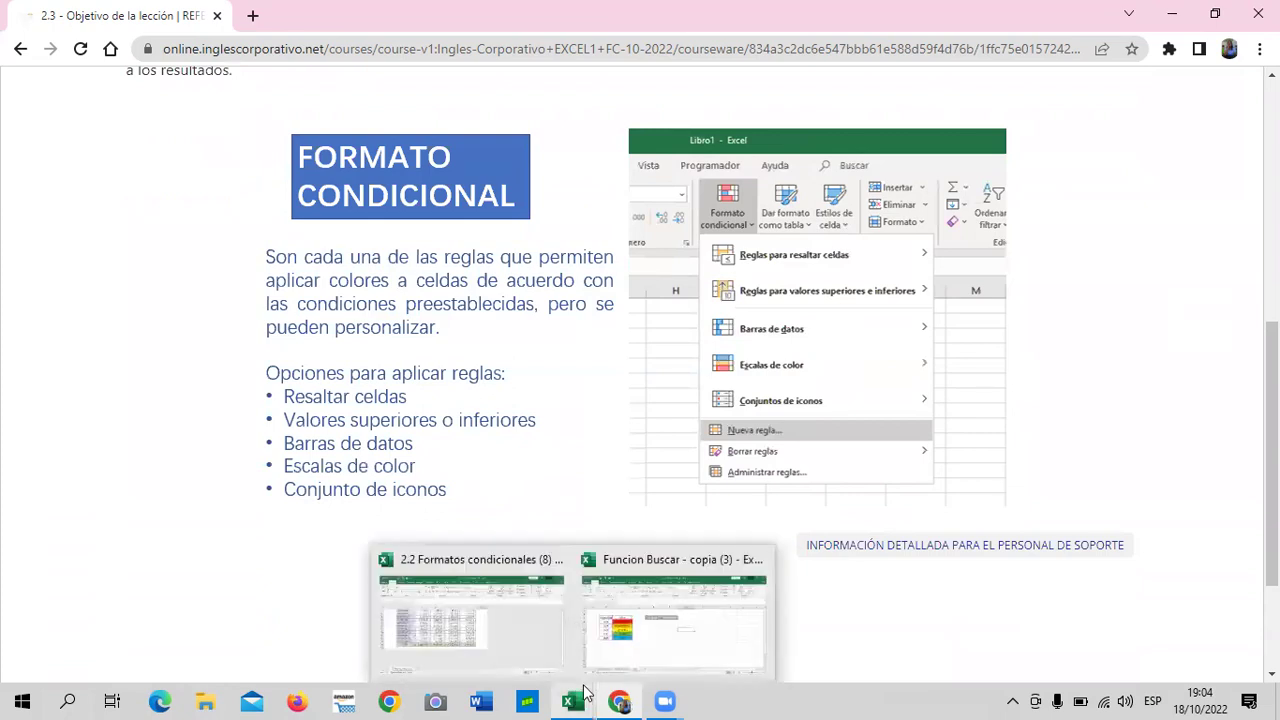
# Step: Bring up the 2.2 Formatos condicionales workbook with 15 vendors' sales totalling $74,511.00
pyautogui.click(514, 646)
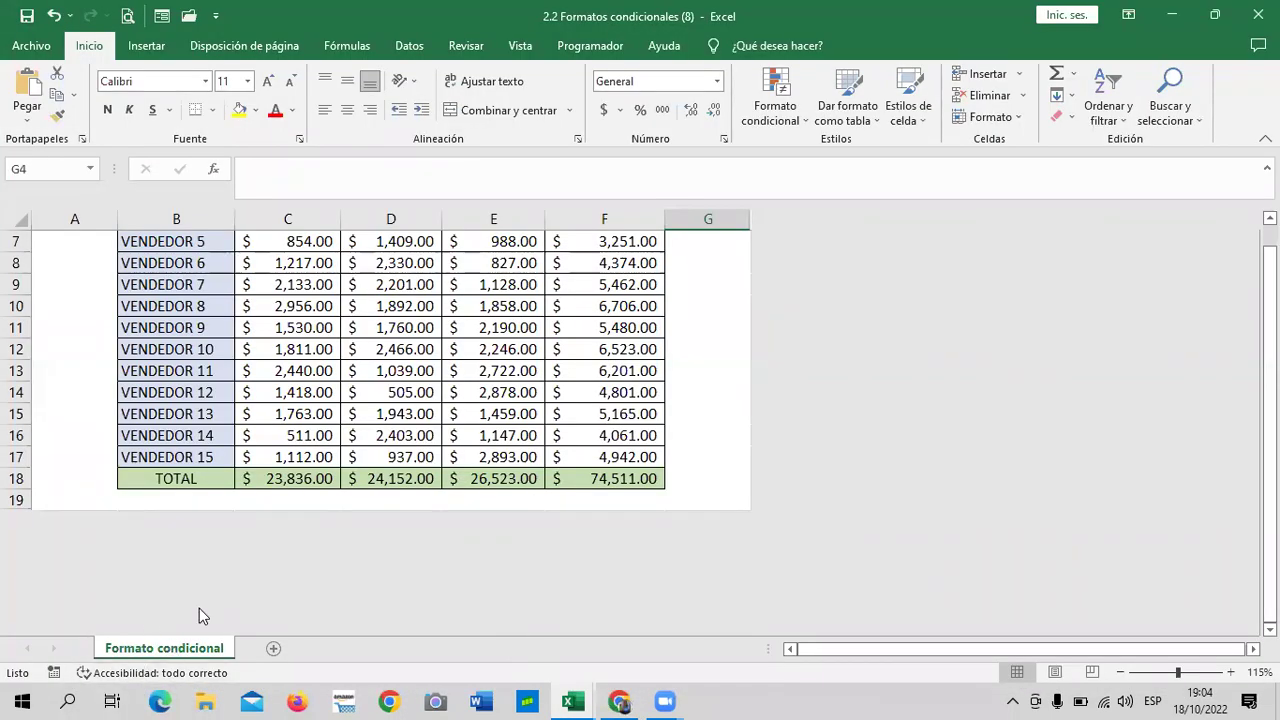
pyautogui.click(710, 397)
pyautogui.click(697, 303)
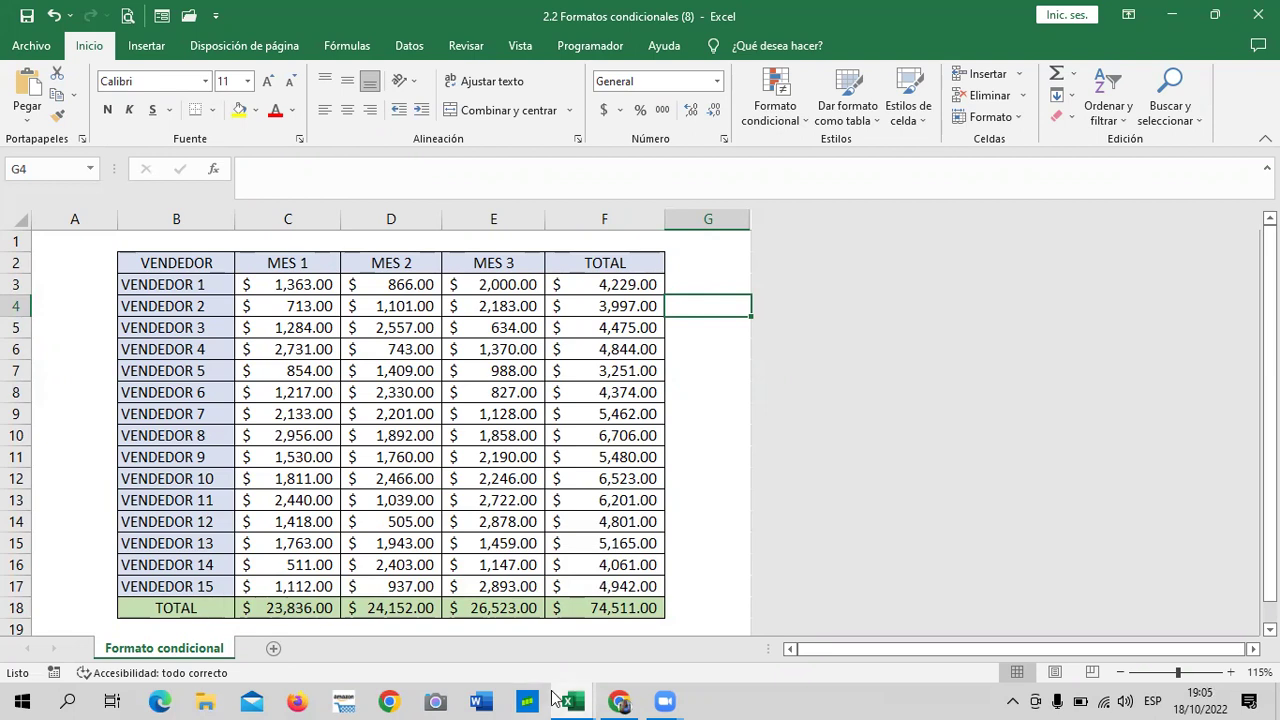
pyautogui.moveTo(619, 702)
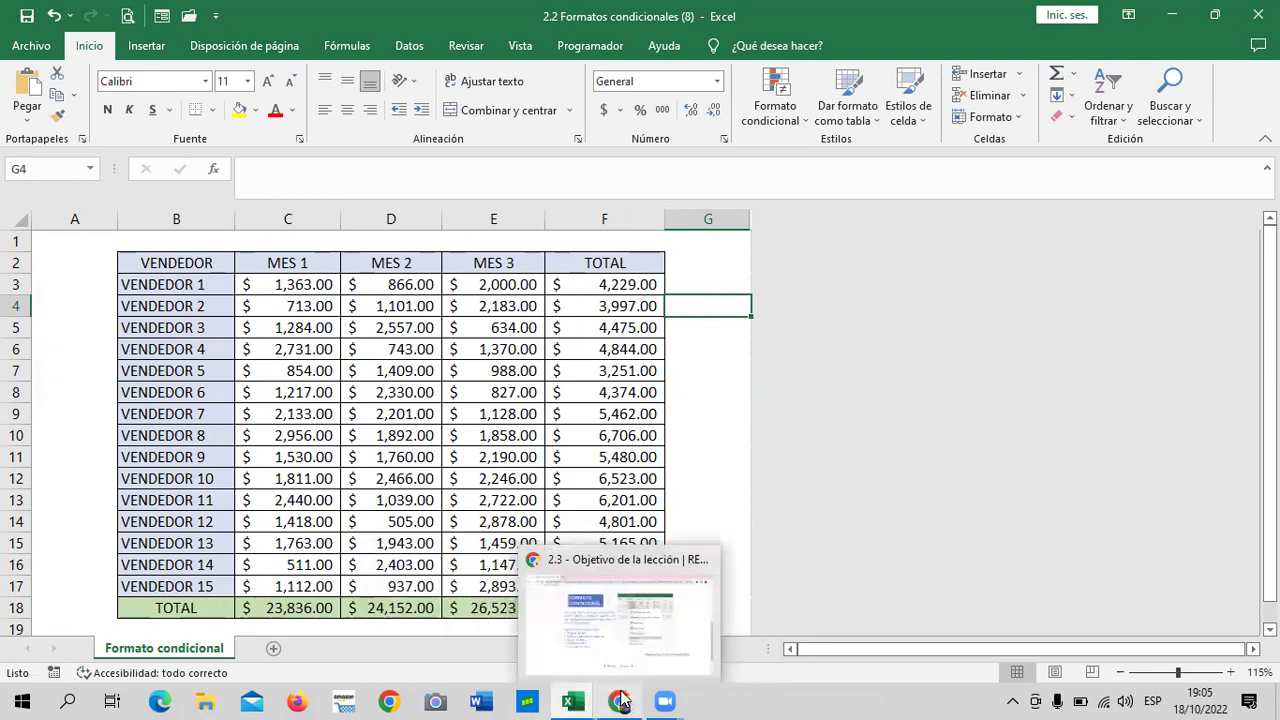
# Step: Return to the lesson 2.3 course page and read its conditional-formatting definition and rule options
pyautogui.click(615, 655)
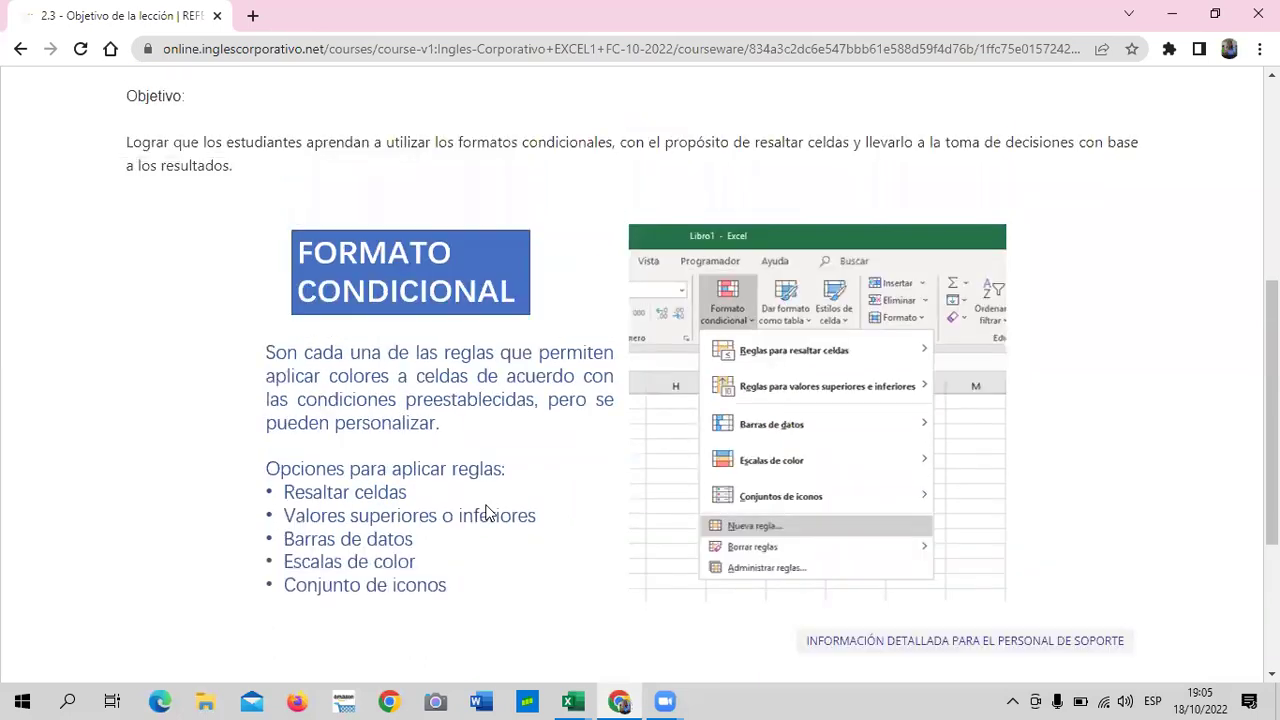
pyautogui.scroll(2, 486, 512)
pyautogui.scroll(-2, 400, 477)
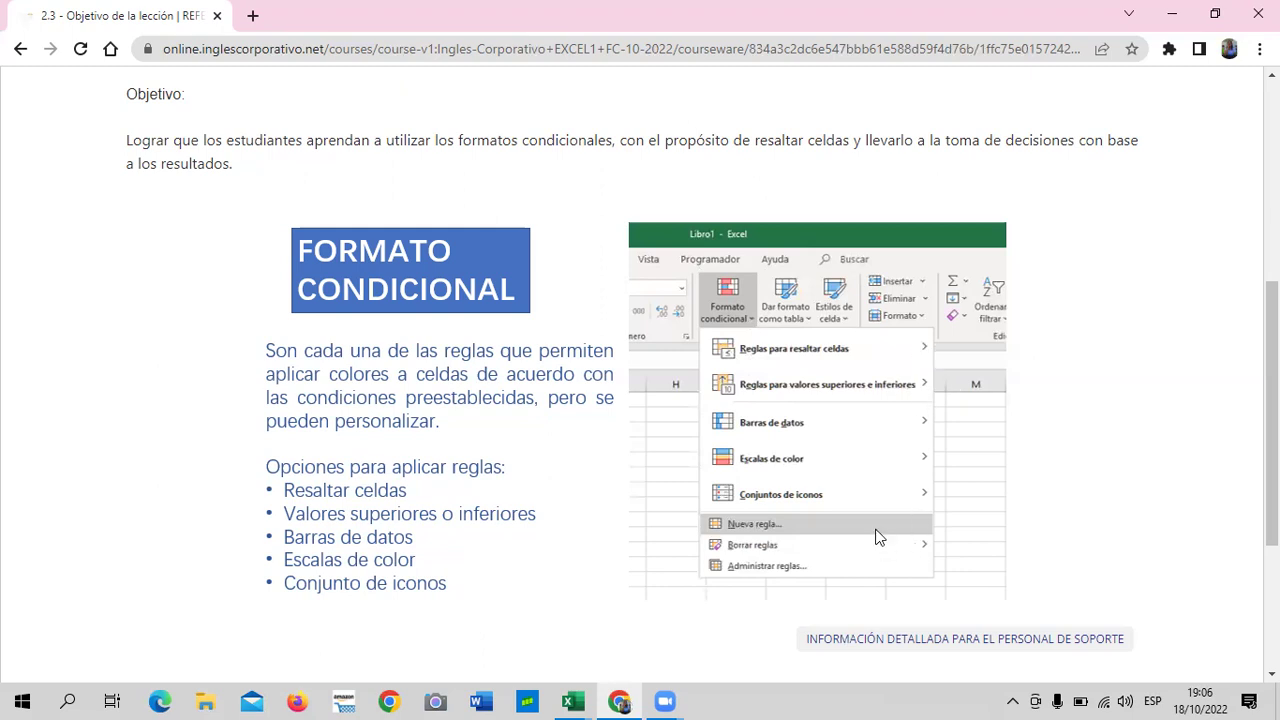
pyautogui.scroll(-2, 876, 537)
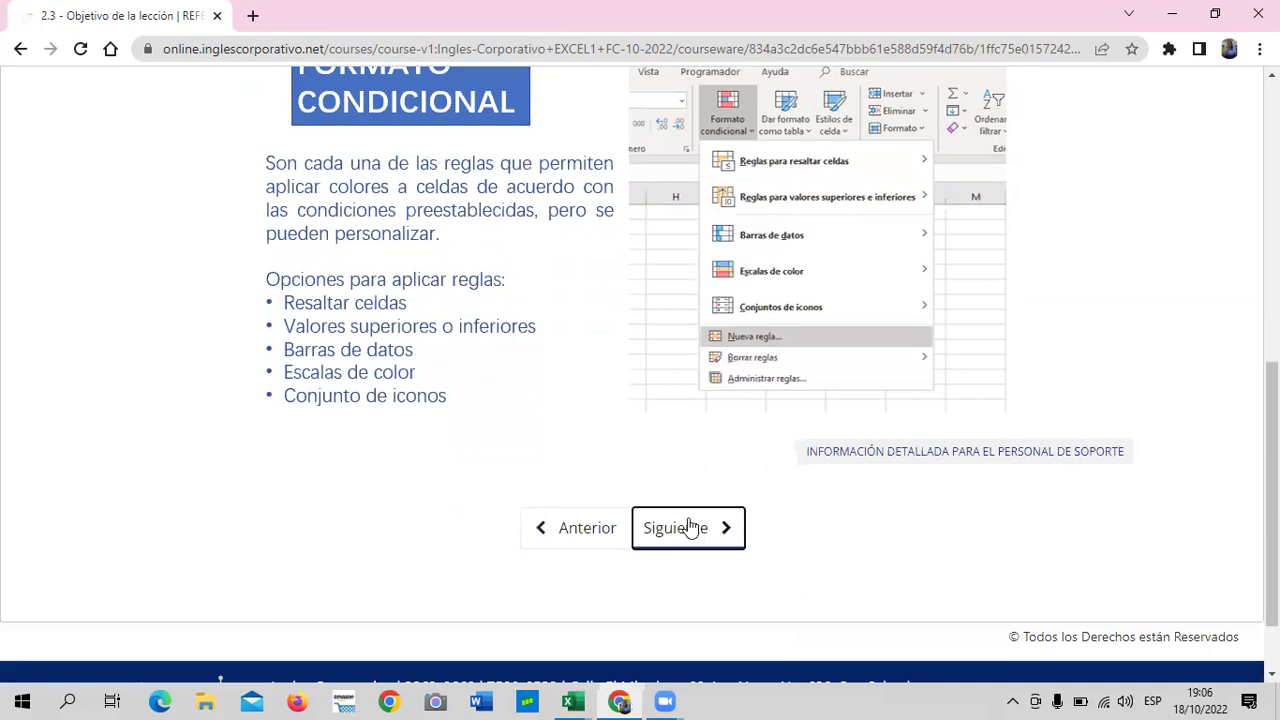
# Step: Go to lesson 2.4 Formatos condicionales so its Sección 2.2 video is fully visible
pyautogui.click(690, 527)
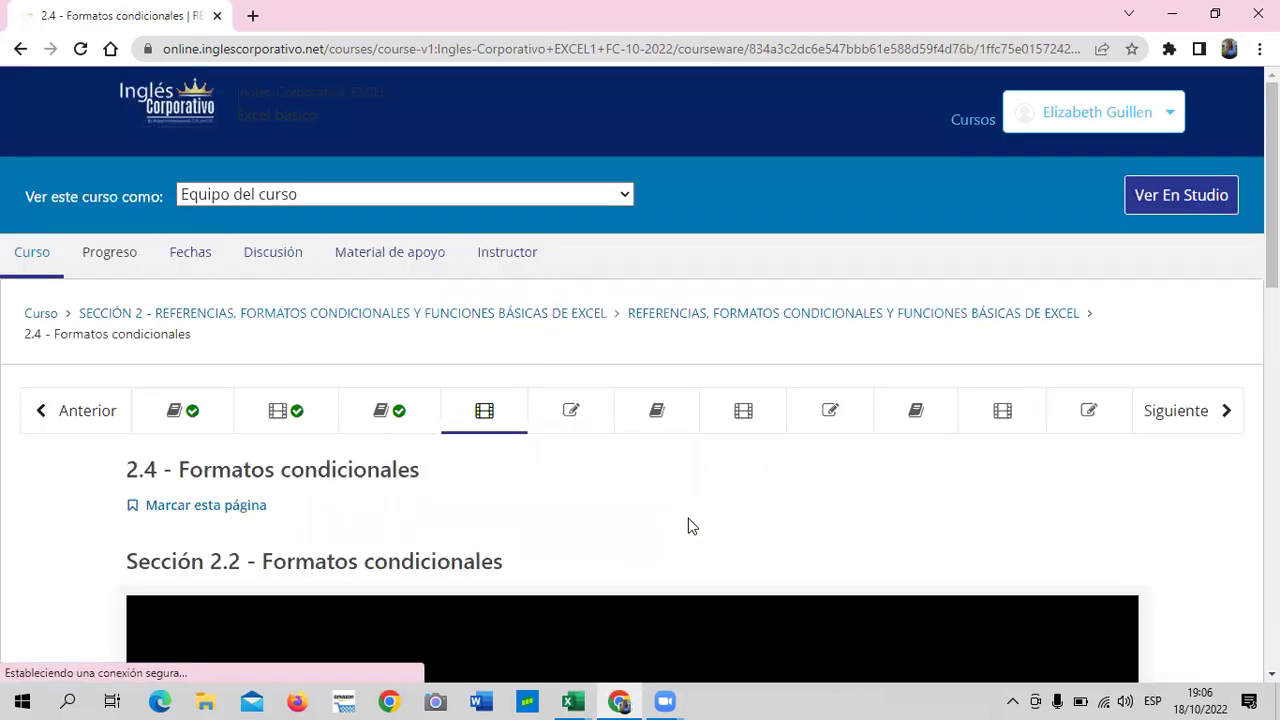
pyautogui.scroll(-2, 649, 509)
pyautogui.scroll(-2, 614, 491)
pyautogui.scroll(-1, 617, 497)
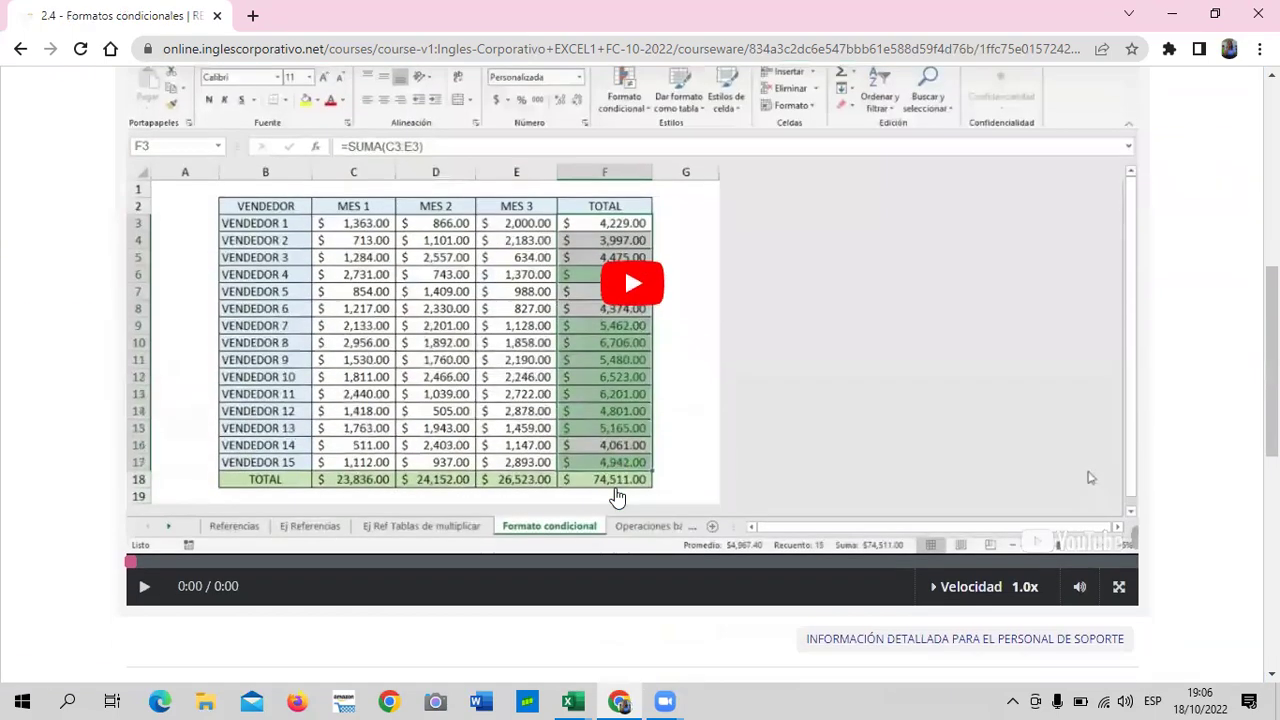
pyautogui.scroll(-2, 617, 497)
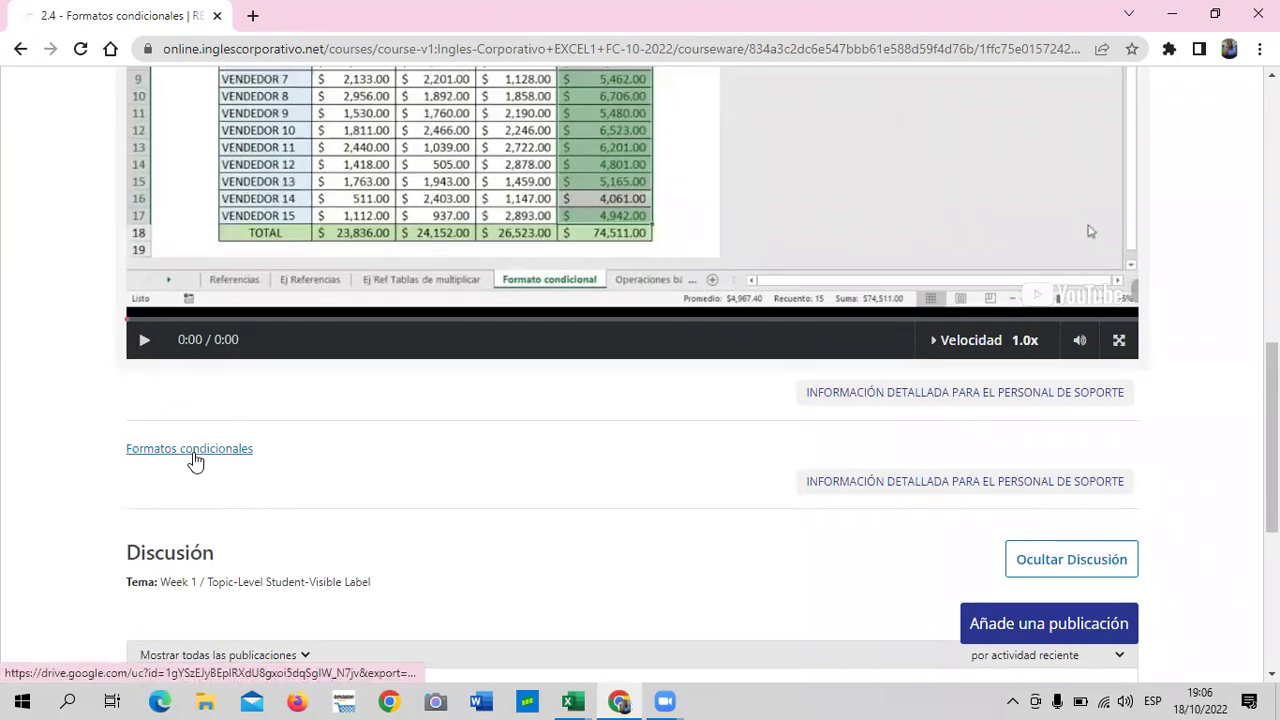
pyautogui.scroll(1, 337, 457)
pyautogui.scroll(1, 250, 500)
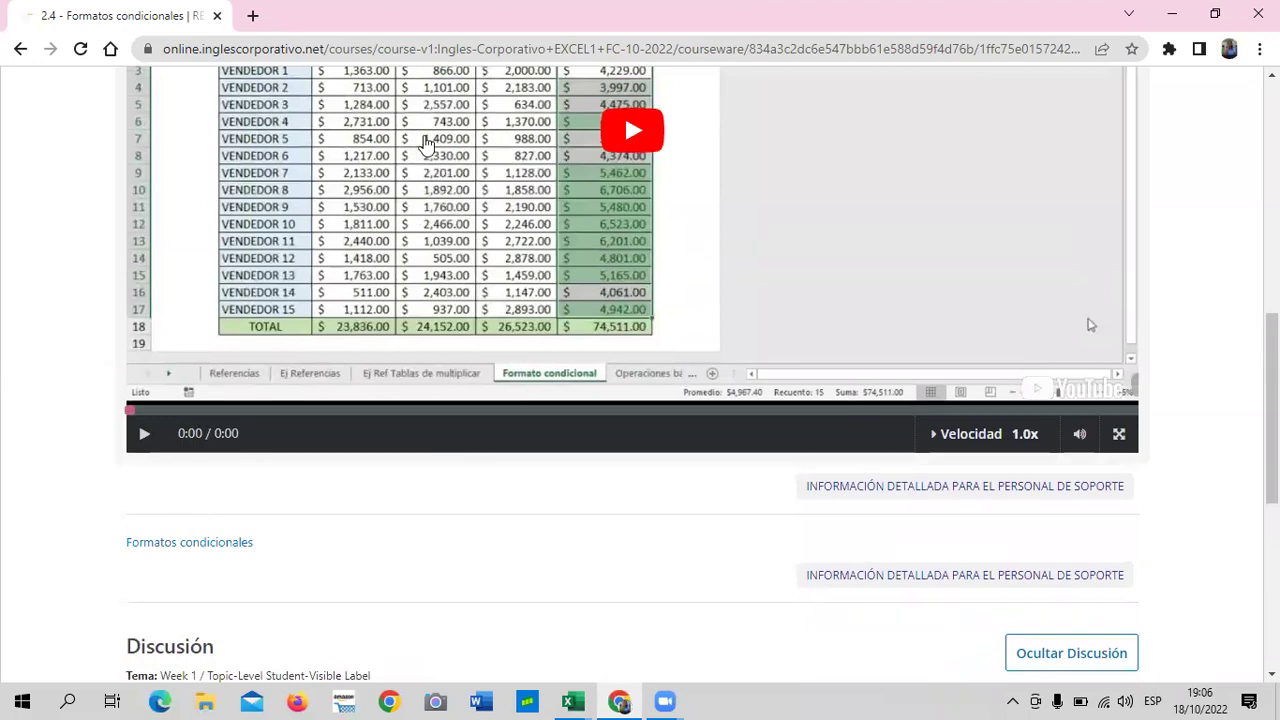
pyautogui.scroll(1, 500, 330)
pyautogui.scroll(2, 505, 335)
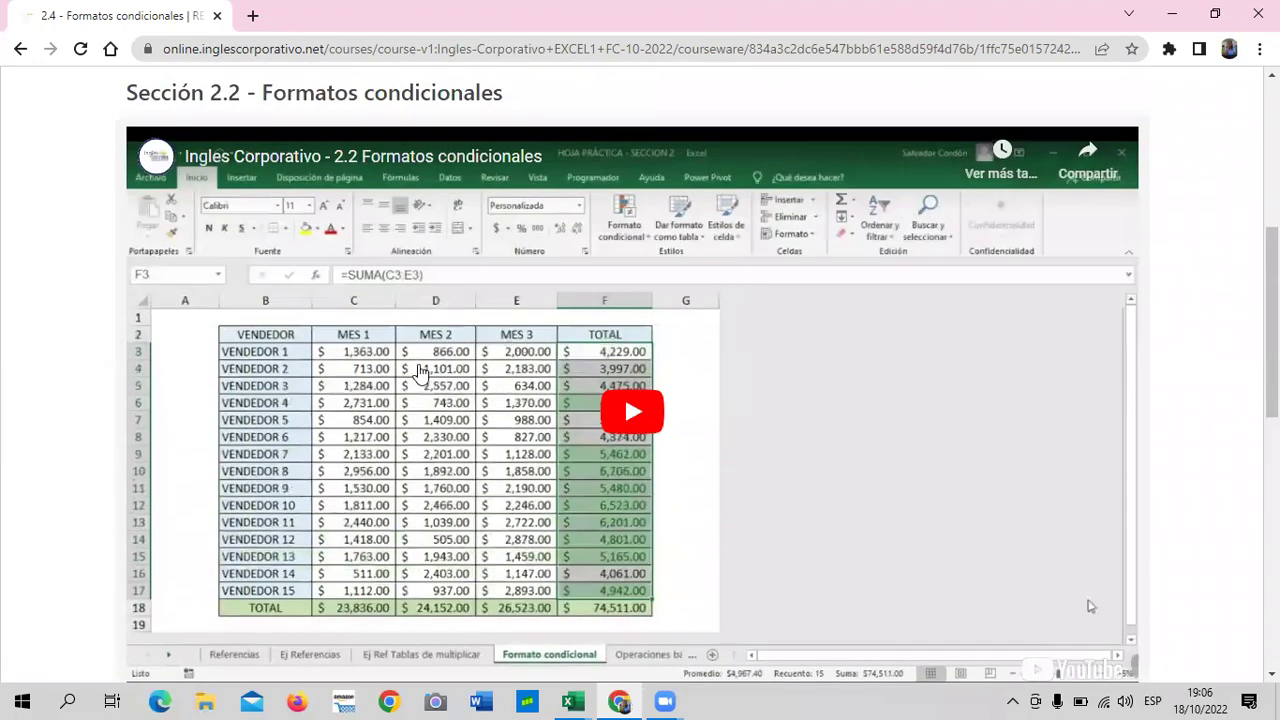
pyautogui.scroll(1, 420, 372)
pyautogui.scroll(-1, 428, 378)
pyautogui.scroll(-2, 428, 378)
pyautogui.scroll(1, 428, 378)
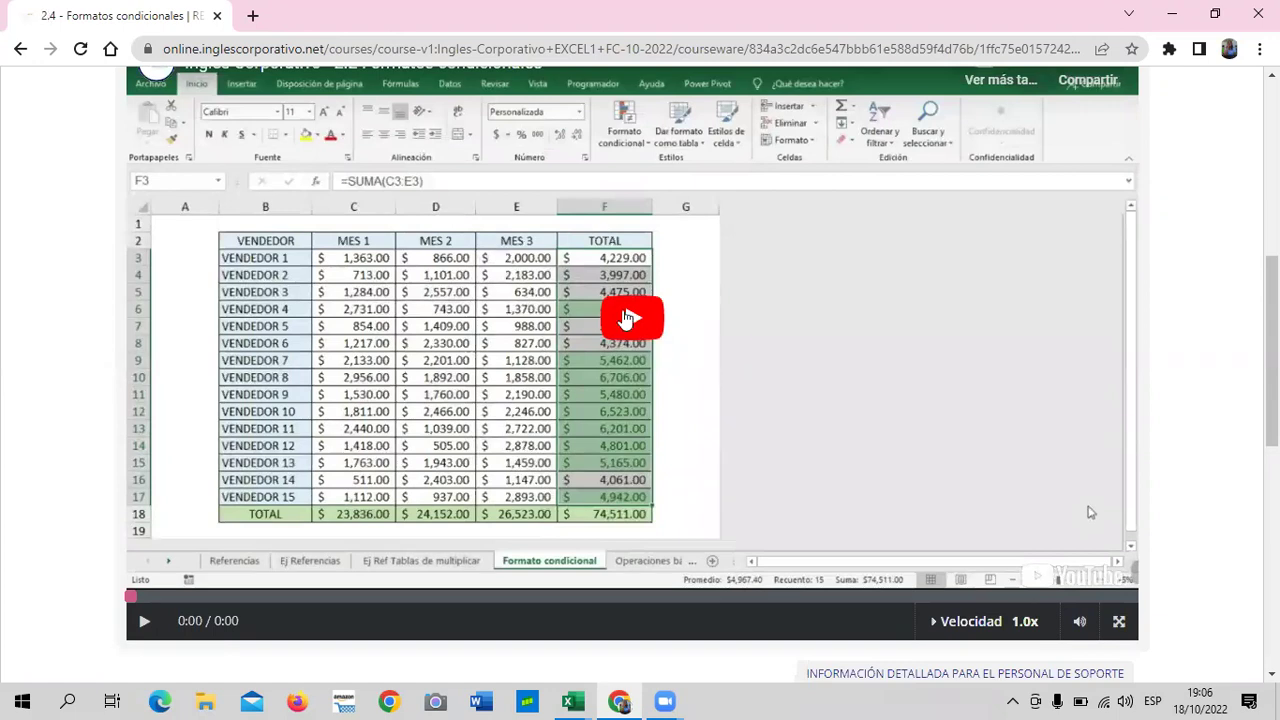
# Step: Play the Sección 2.2 Formatos condicionales video through to its end at 6:12
pyautogui.click(626, 318)
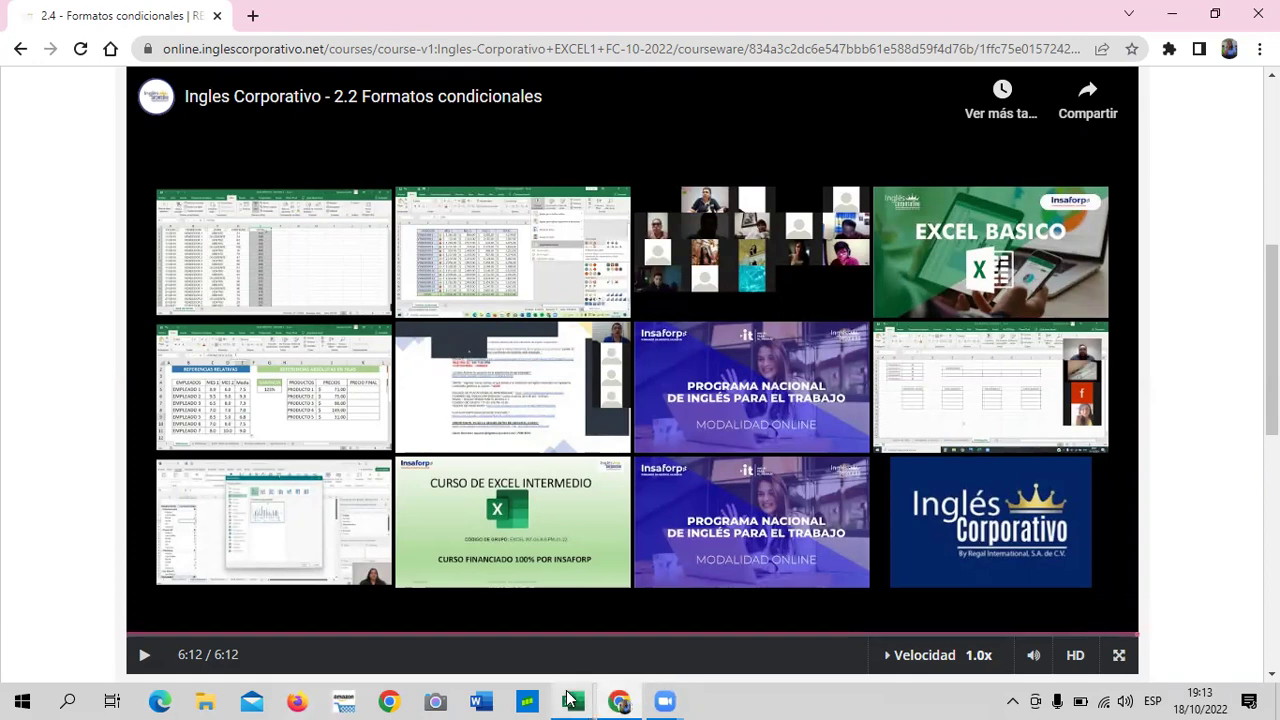
# Step: Back in Excel, add blank sheet Hoja1, then return to Formato condicional and select G7
pyautogui.moveTo(572, 701)
pyautogui.click(513, 619)
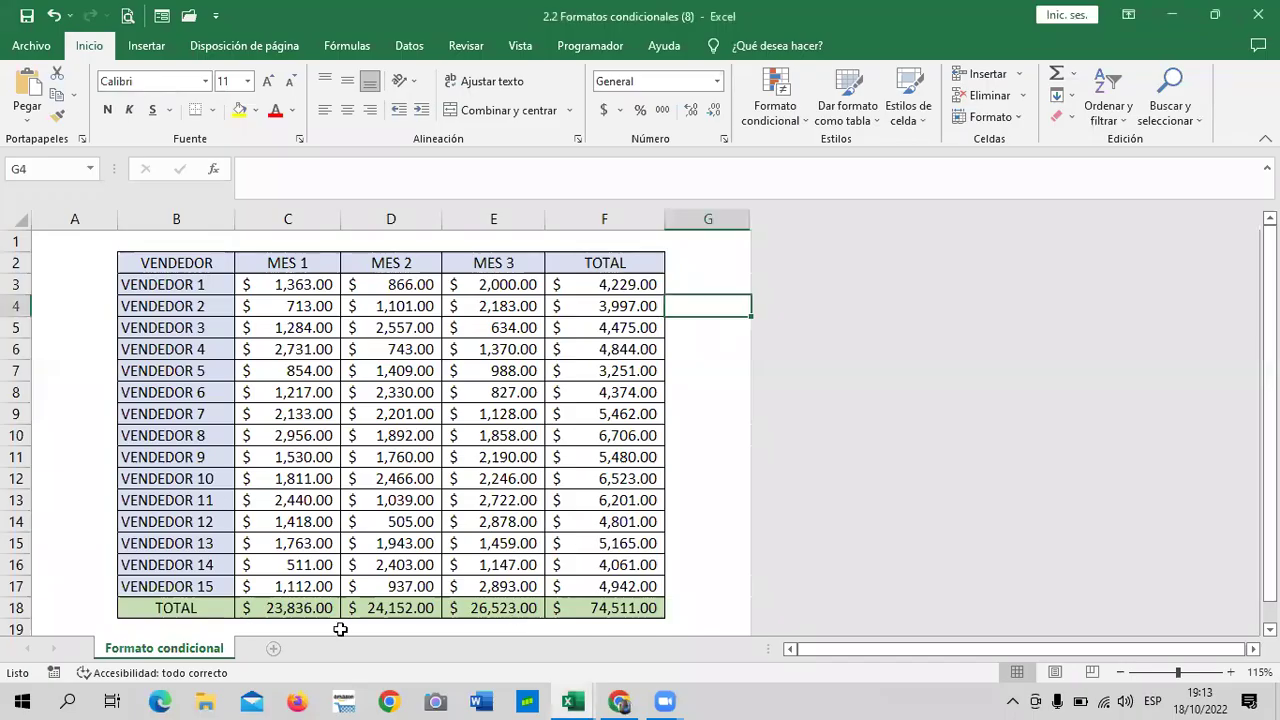
pyautogui.click(273, 648)
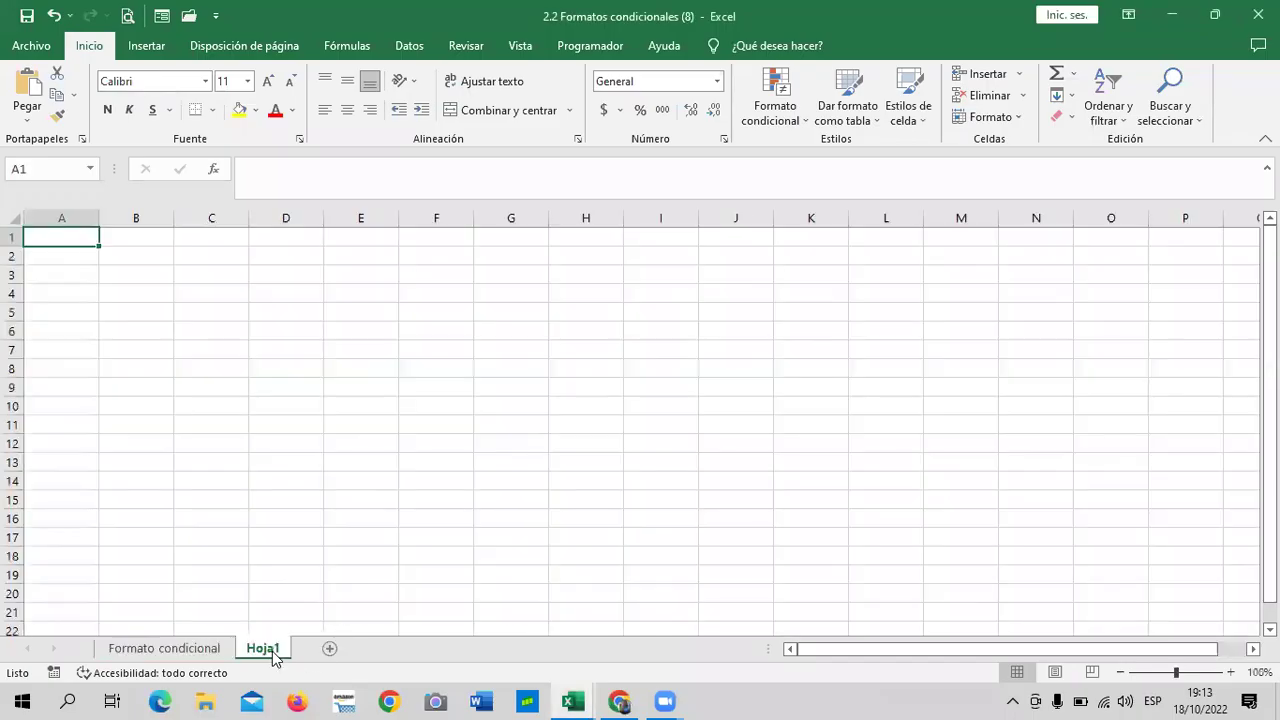
pyautogui.click(464, 444)
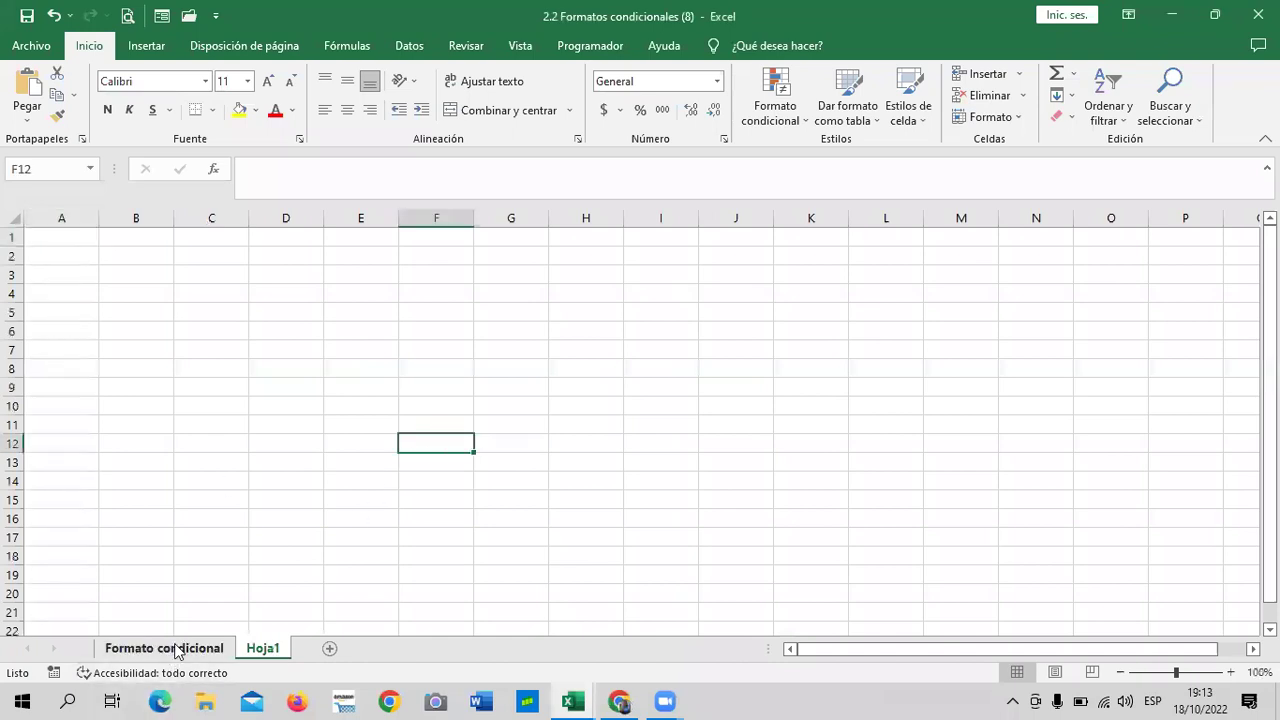
pyautogui.click(206, 652)
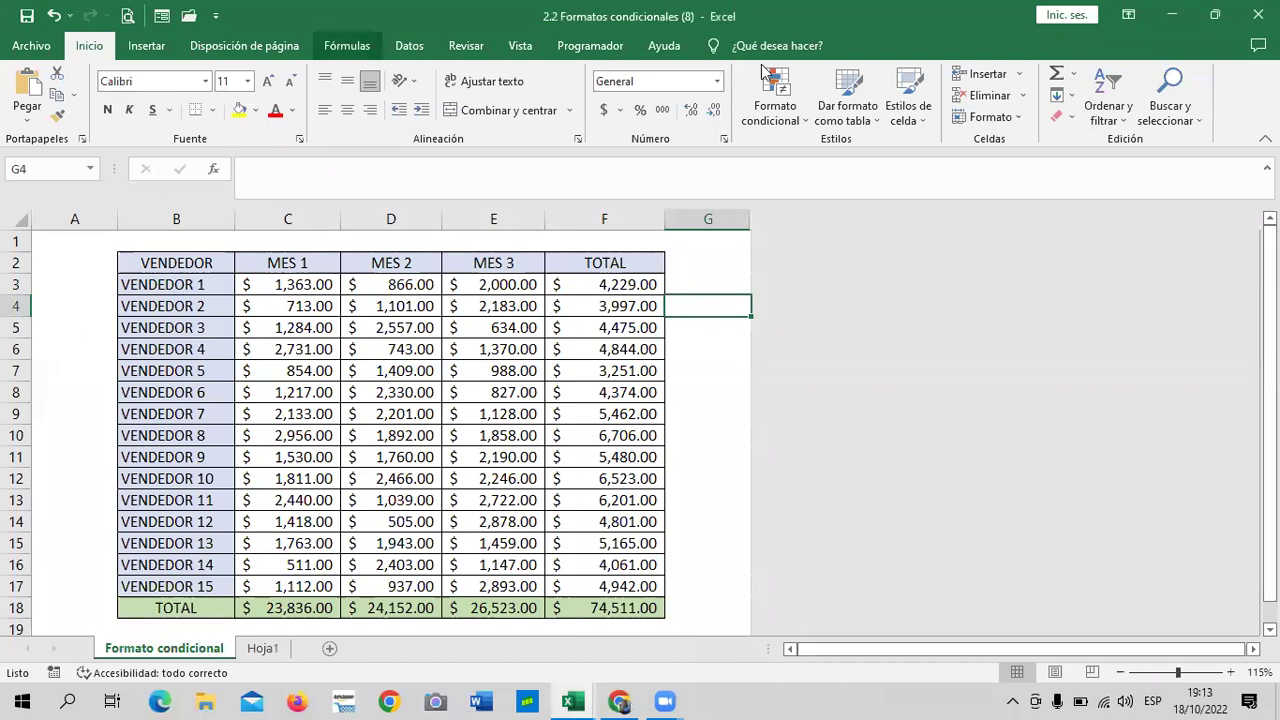
pyautogui.click(706, 366)
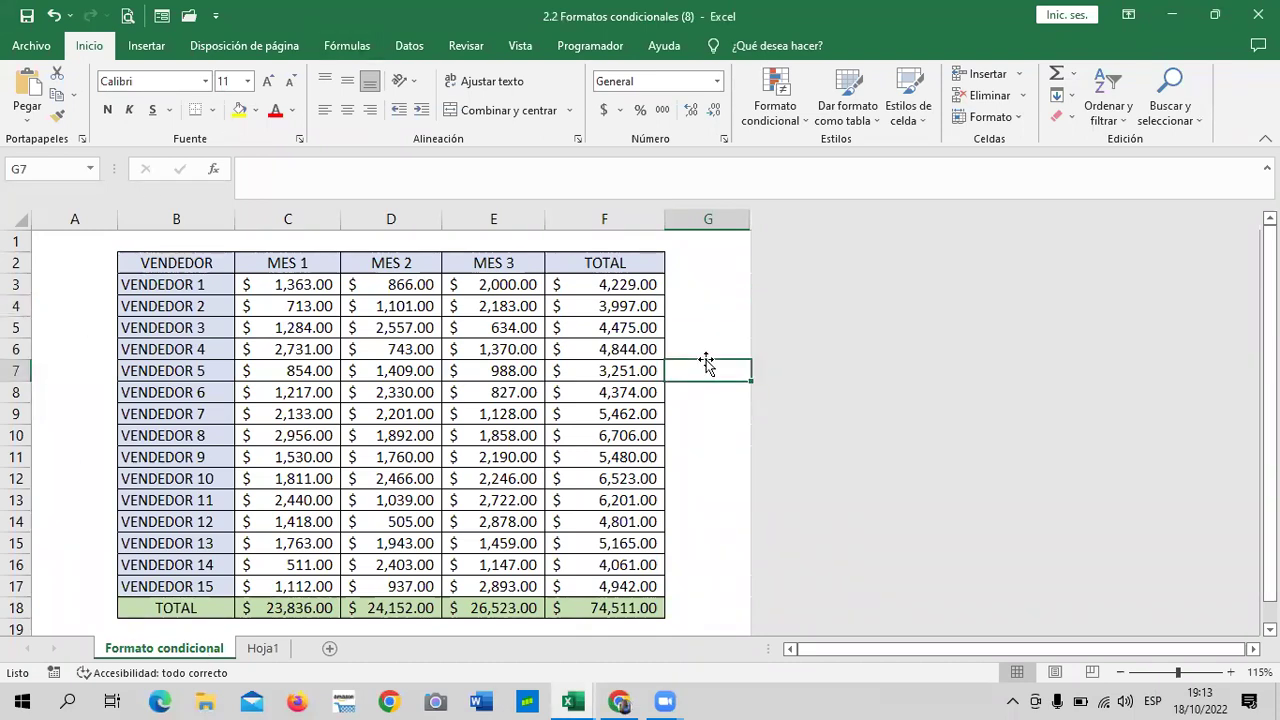
# Step: Start an 'Es igual a...' highlight-cells rule from the Formato condicional menu
pyautogui.click(801, 126)
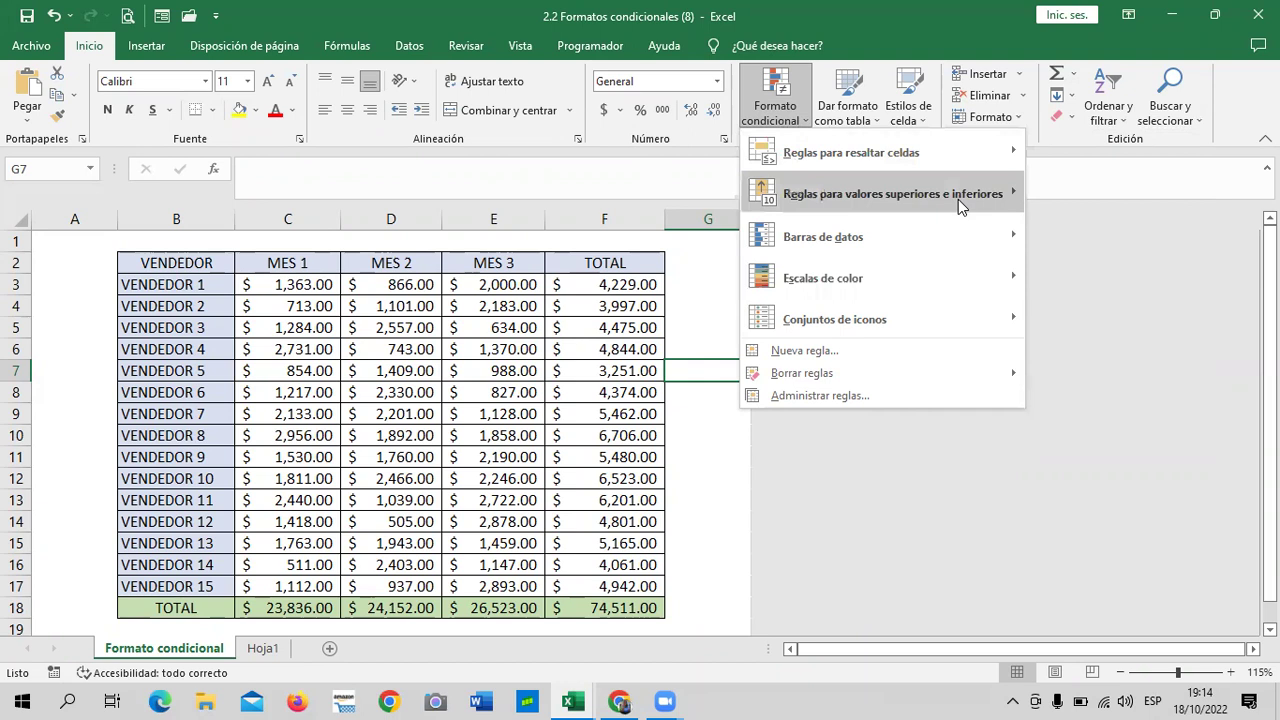
pyautogui.moveTo(851, 152)
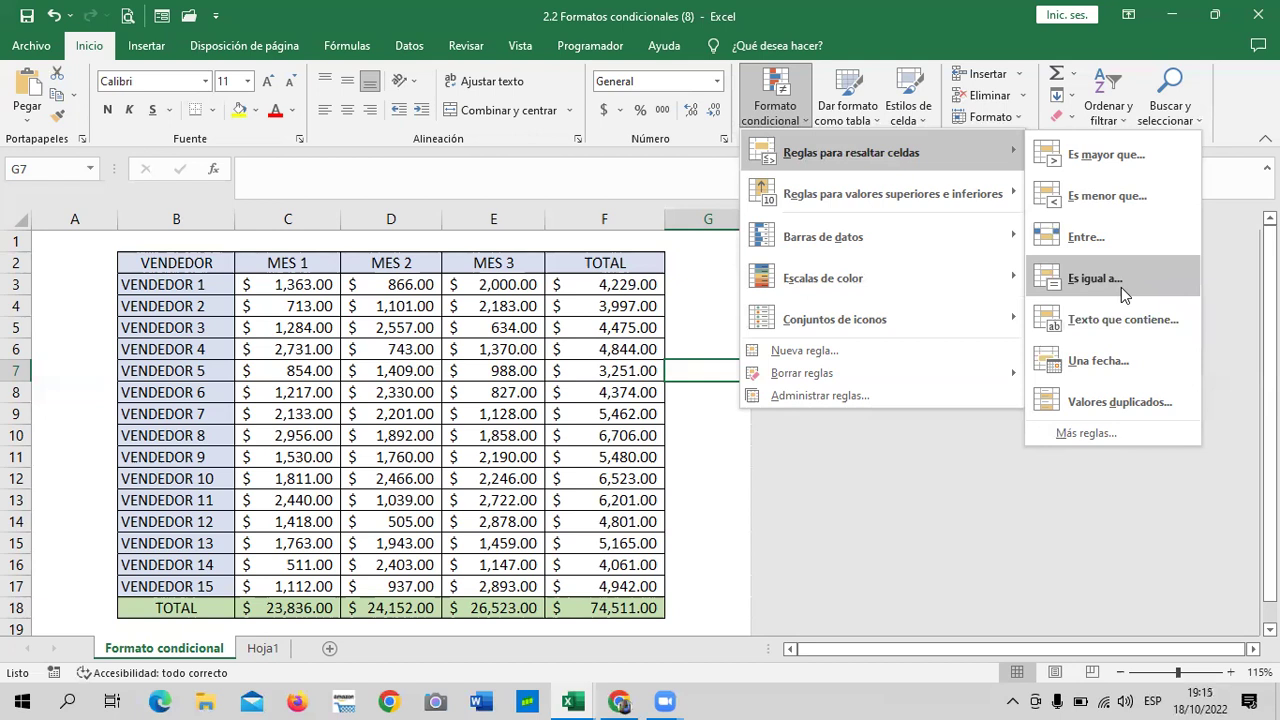
pyautogui.click(1158, 369)
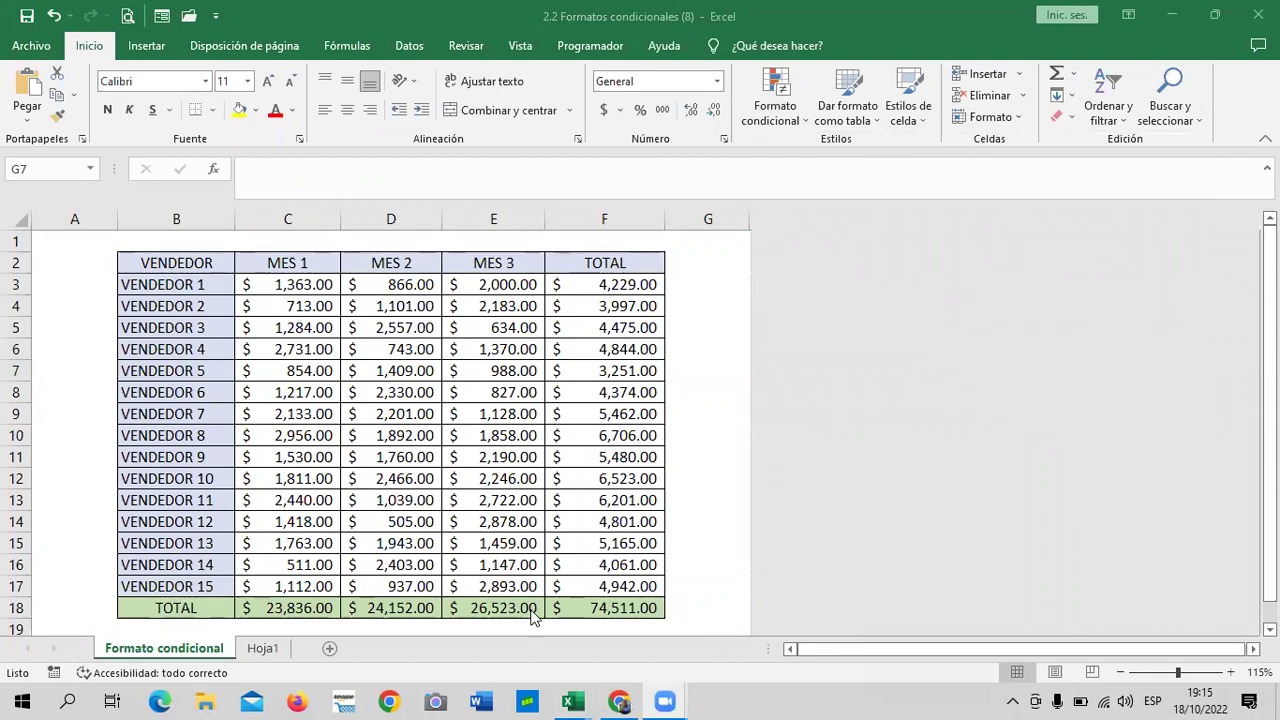
# Step: Glance at the course page again, then return to the Excel vendor sales workbook
pyautogui.click(622, 700)
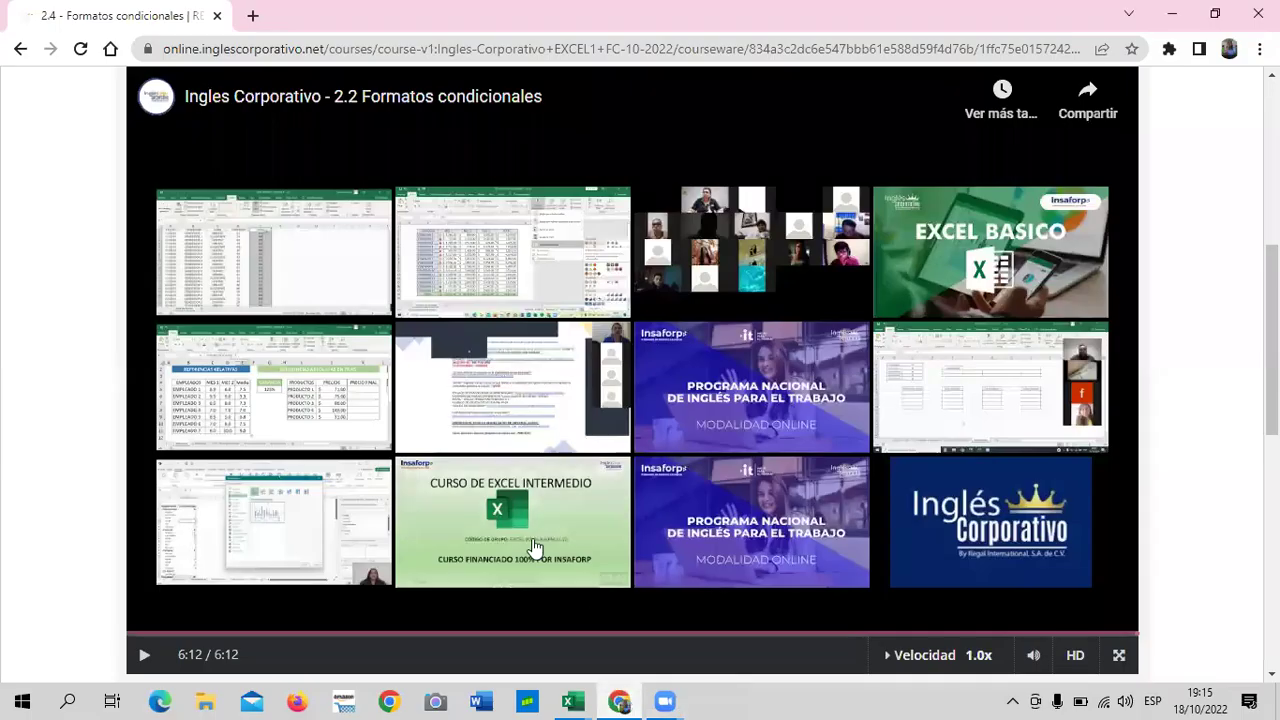
pyautogui.scroll(-2, 423, 551)
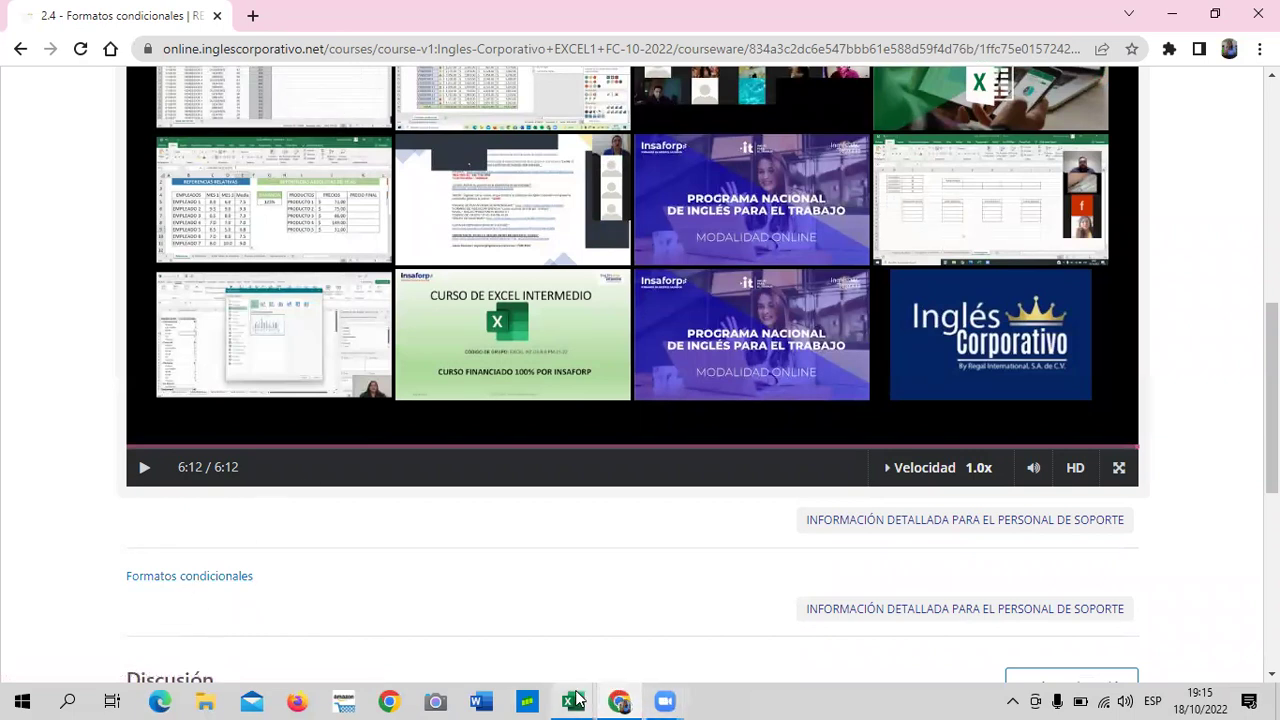
pyautogui.moveTo(572, 701)
pyautogui.click(533, 652)
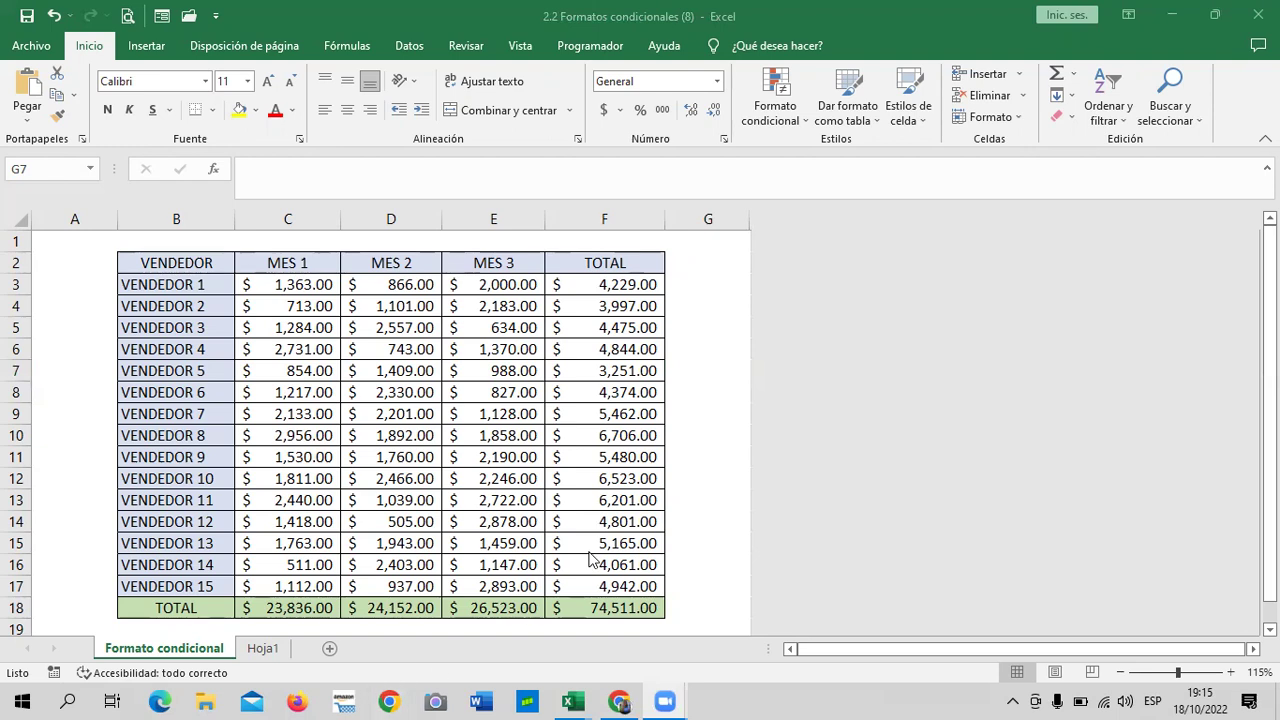
pyautogui.click(620, 700)
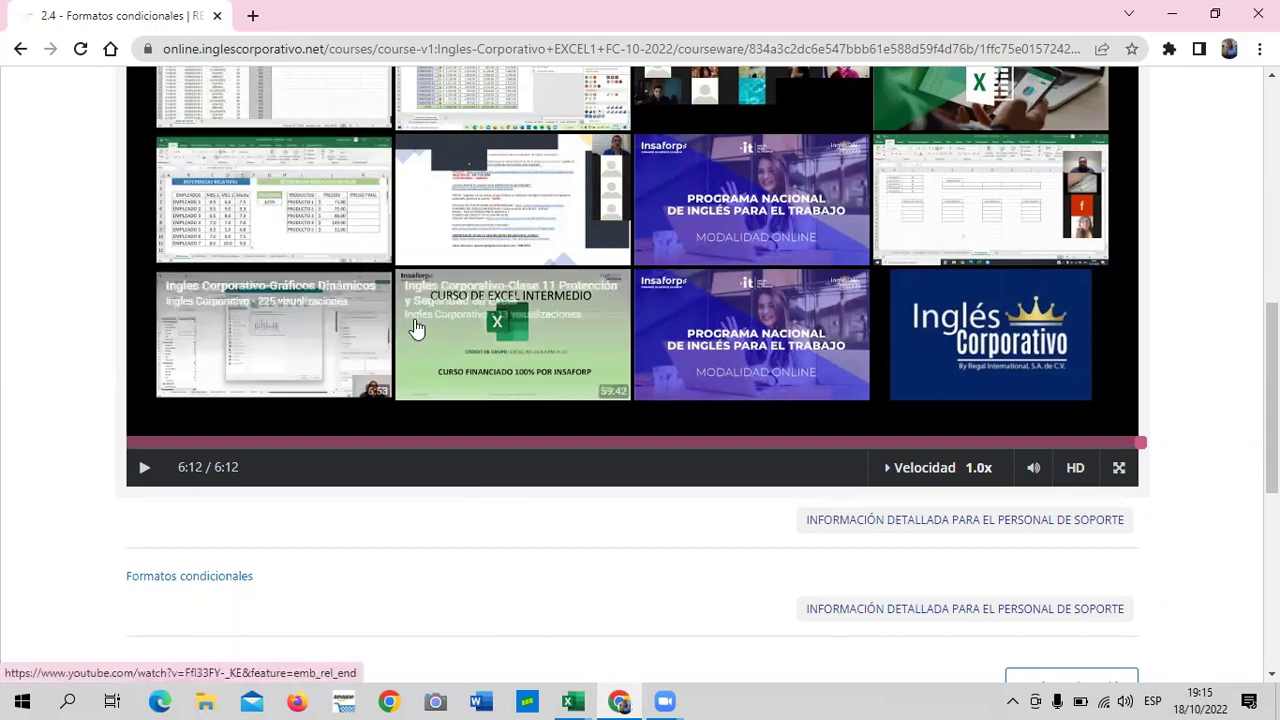
pyautogui.scroll(3, 416, 319)
pyautogui.scroll(2, 416, 319)
pyautogui.scroll(2, 416, 317)
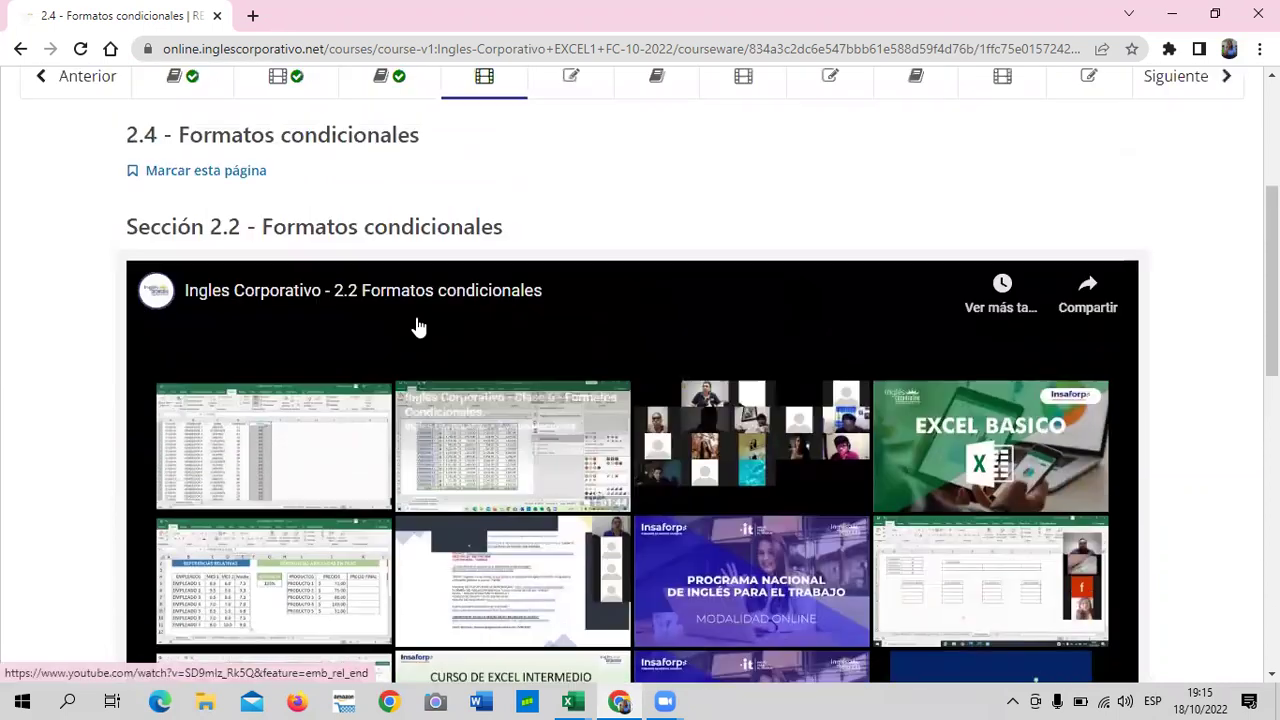
pyautogui.scroll(-2, 386, 337)
pyautogui.scroll(-2, 381, 338)
pyautogui.scroll(-1, 381, 338)
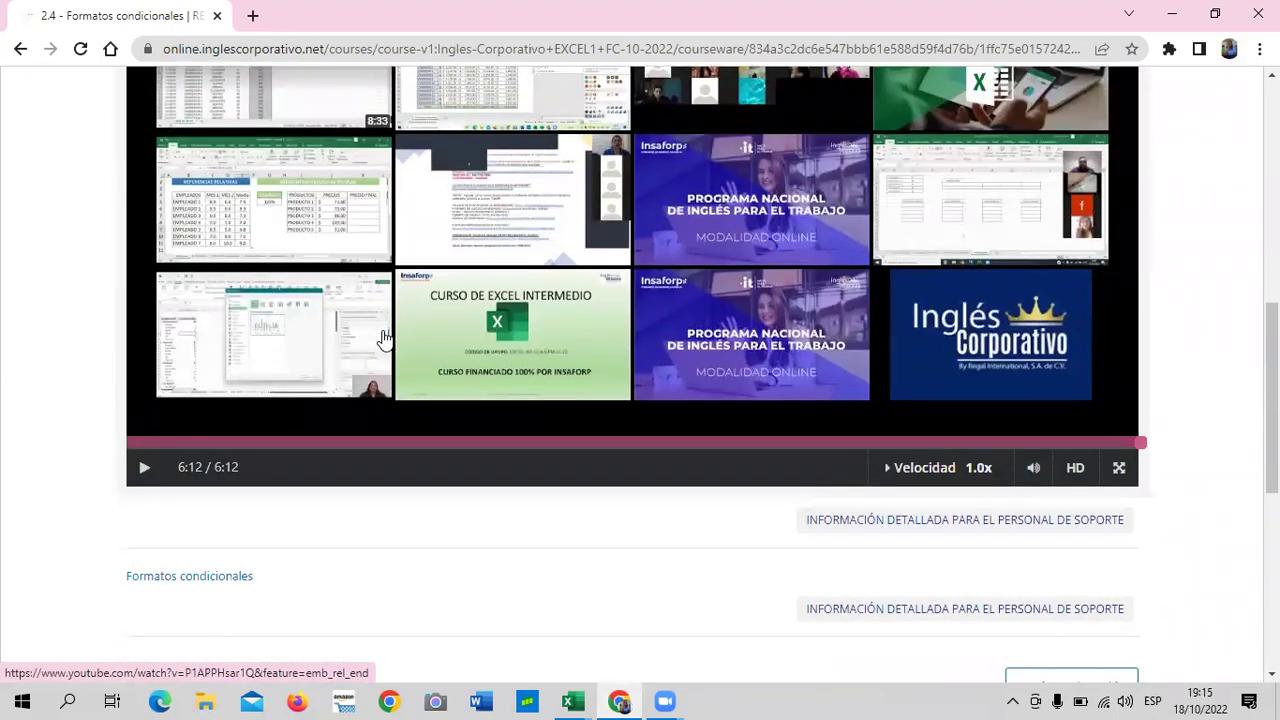
pyautogui.scroll(-1, 383, 338)
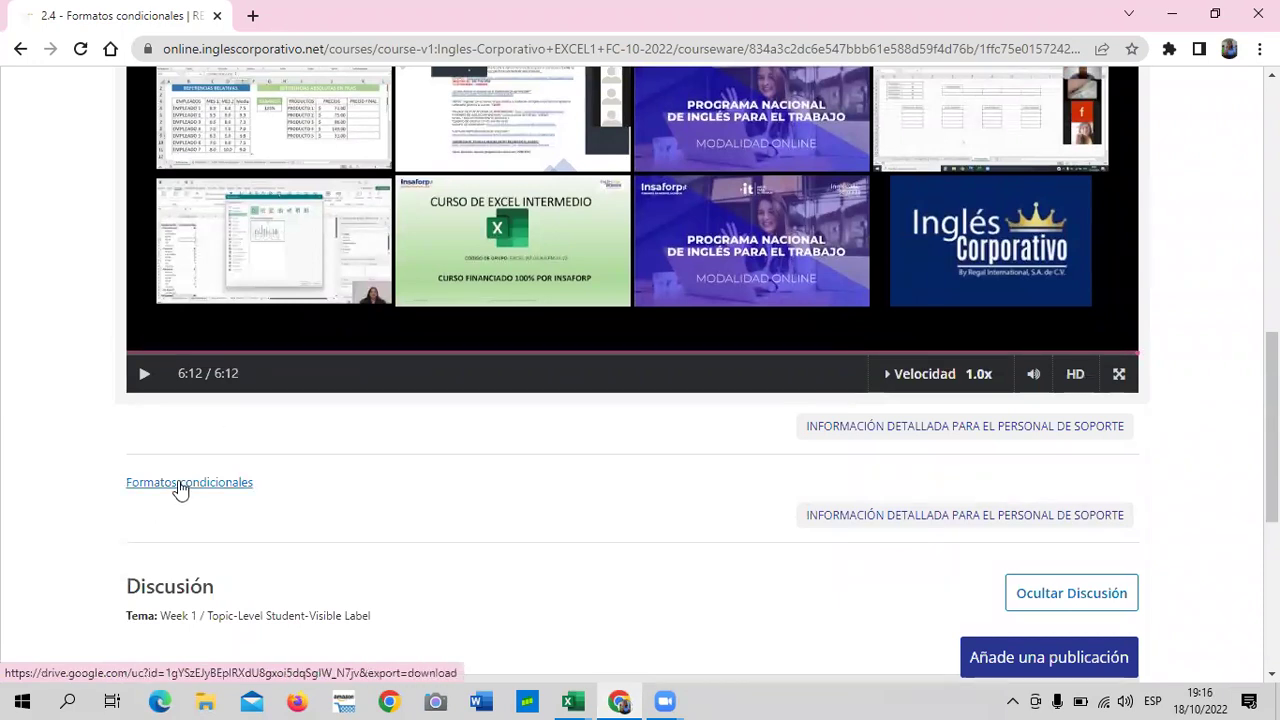
pyautogui.scroll(3, 362, 550)
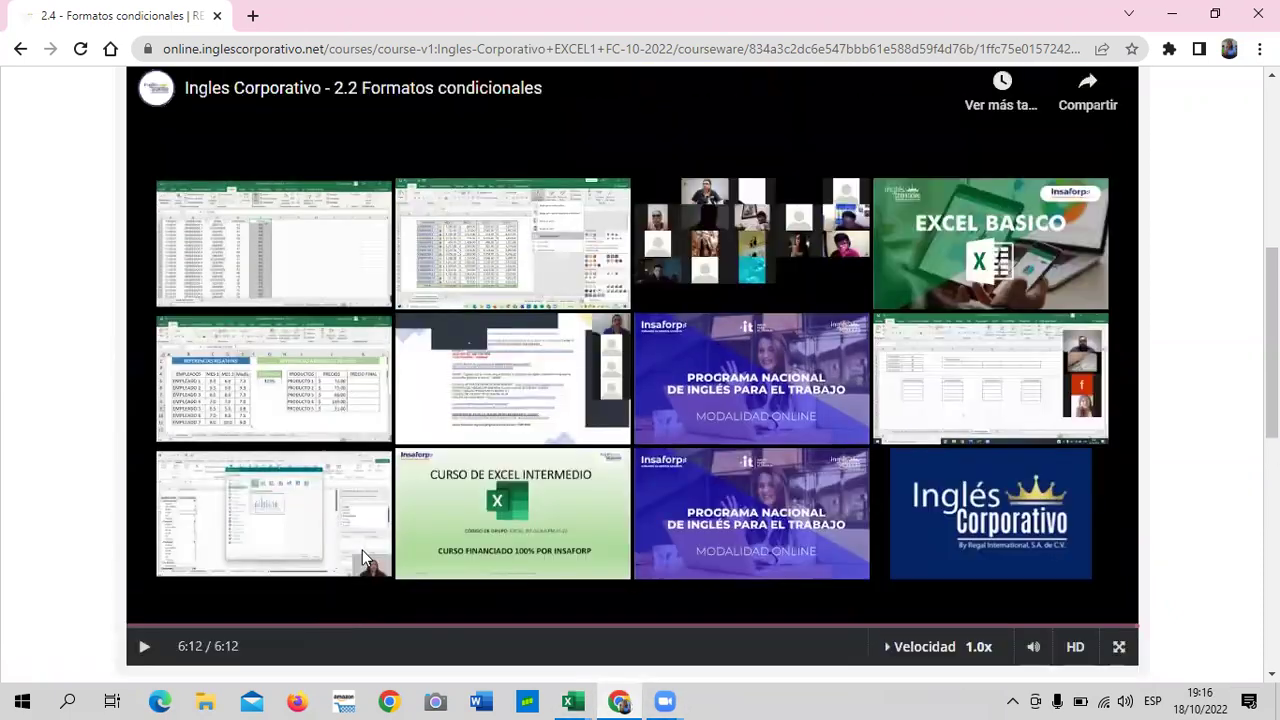
pyautogui.scroll(4, 362, 550)
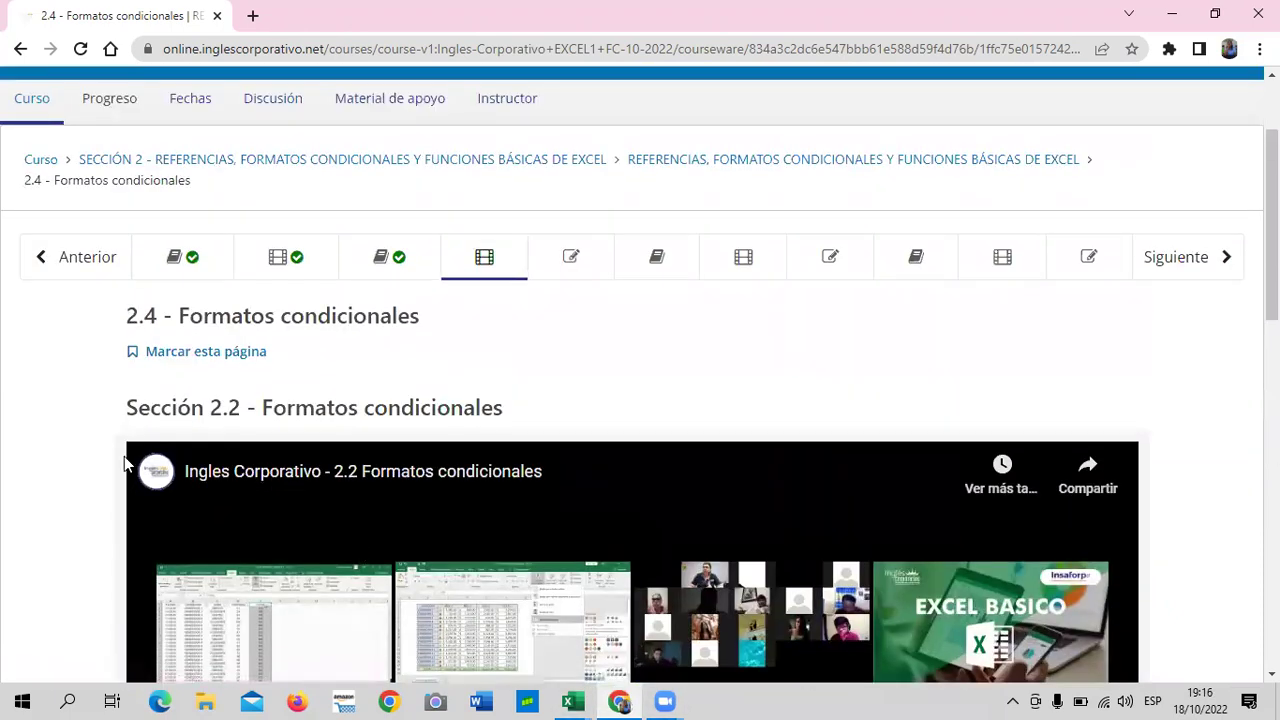
pyautogui.scroll(-2, 85, 463)
pyautogui.scroll(-2, 85, 463)
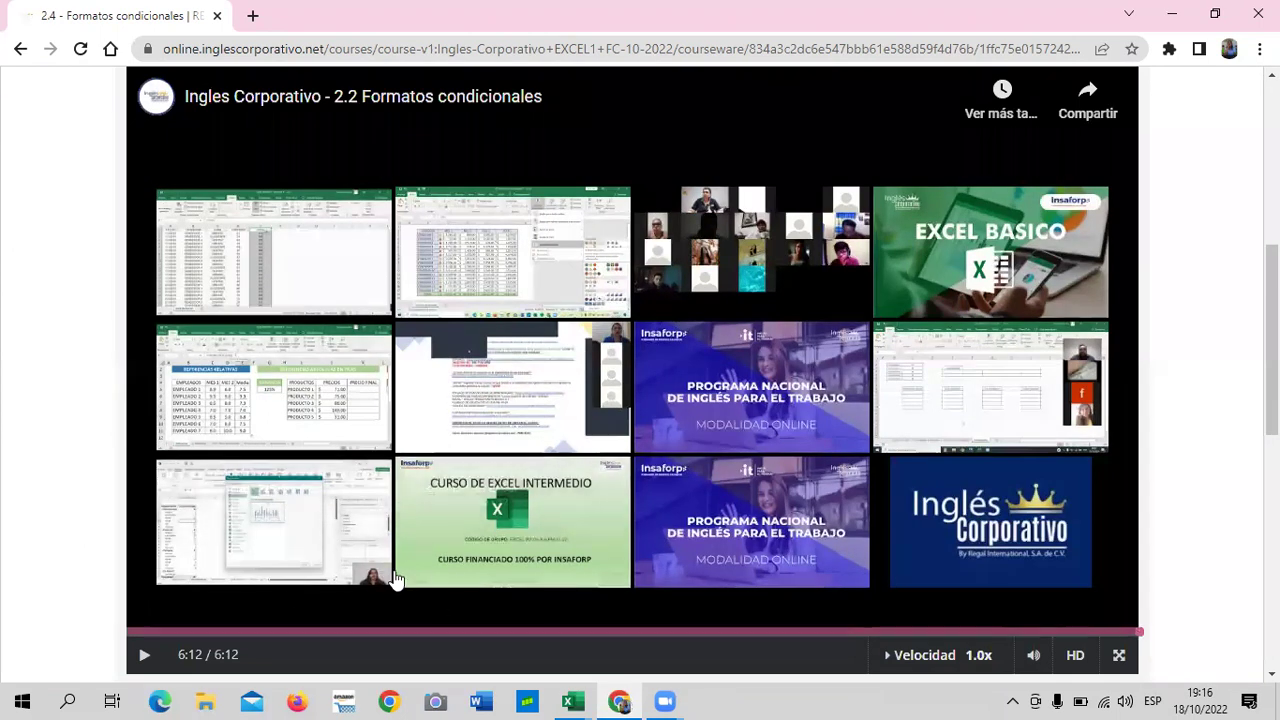
pyautogui.scroll(-3, 315, 590)
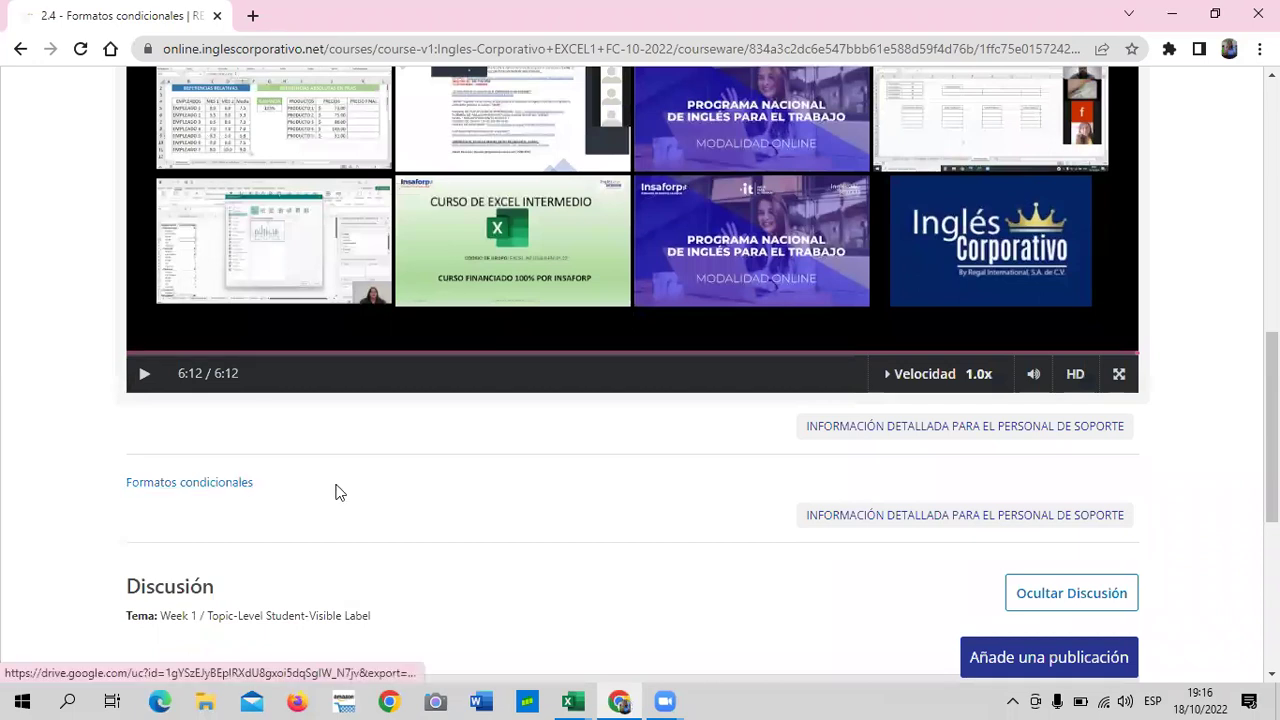
pyautogui.scroll(-1, 440, 537)
pyautogui.scroll(3, 579, 594)
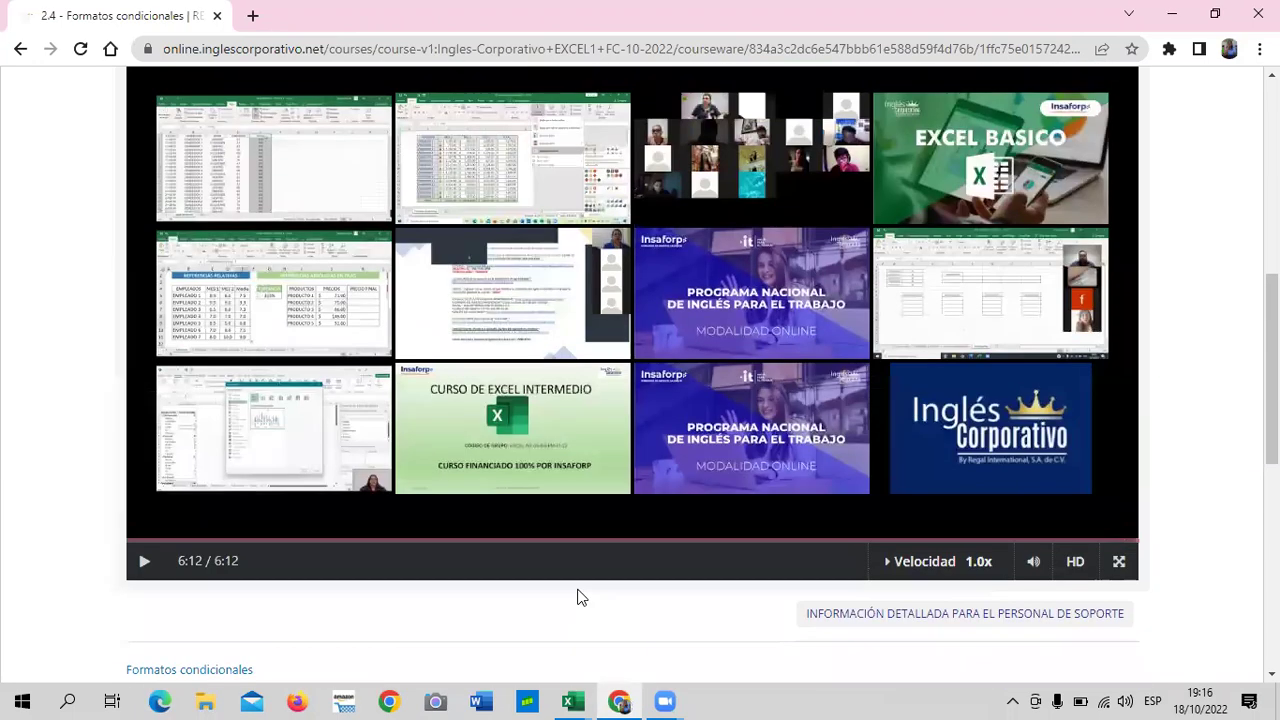
pyautogui.scroll(1, 577, 589)
pyautogui.scroll(1, 577, 589)
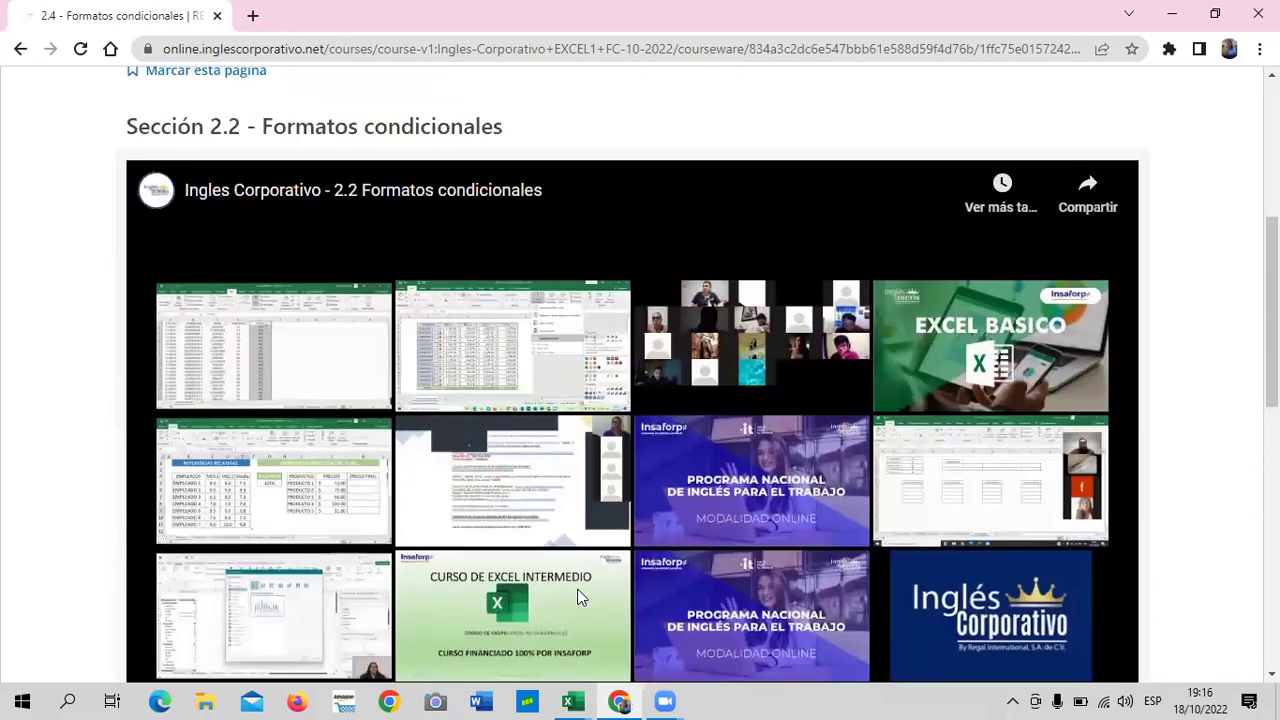
pyautogui.scroll(-1, 577, 595)
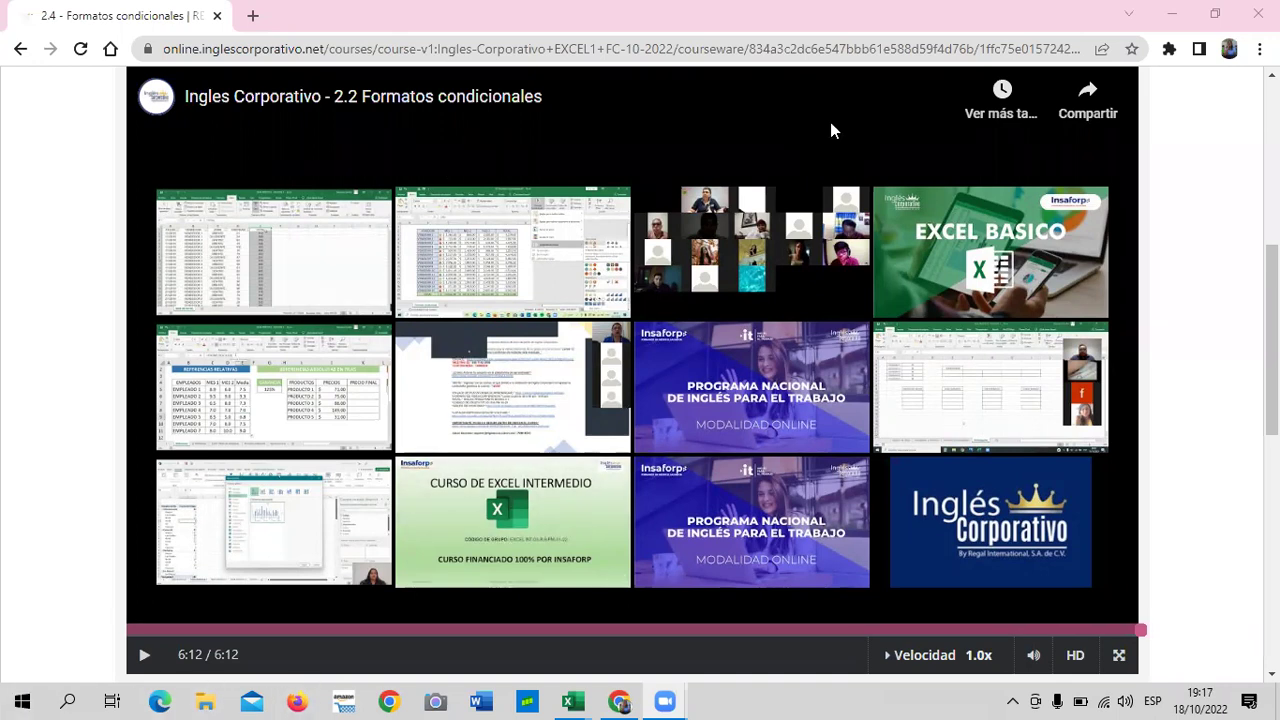
pyautogui.scroll(3, 414, 425)
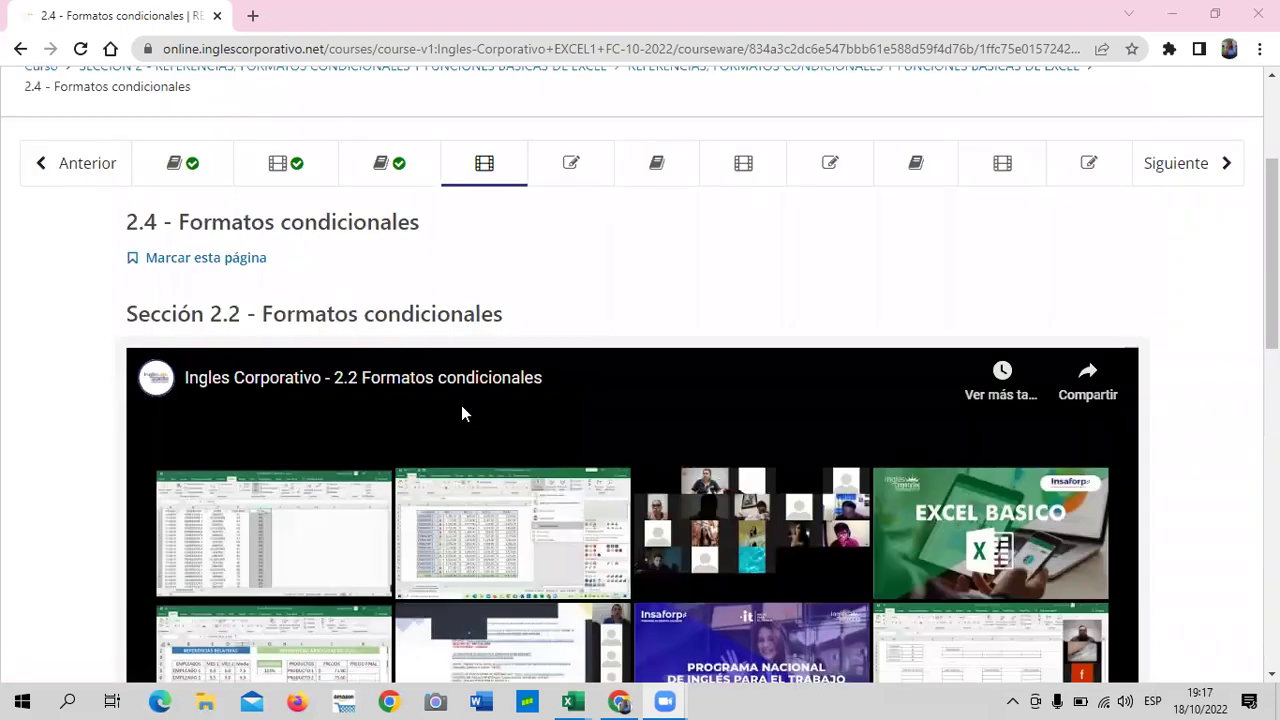
pyautogui.scroll(-1, 780, 275)
pyautogui.scroll(-3, 780, 275)
pyautogui.scroll(-1, 300, 520)
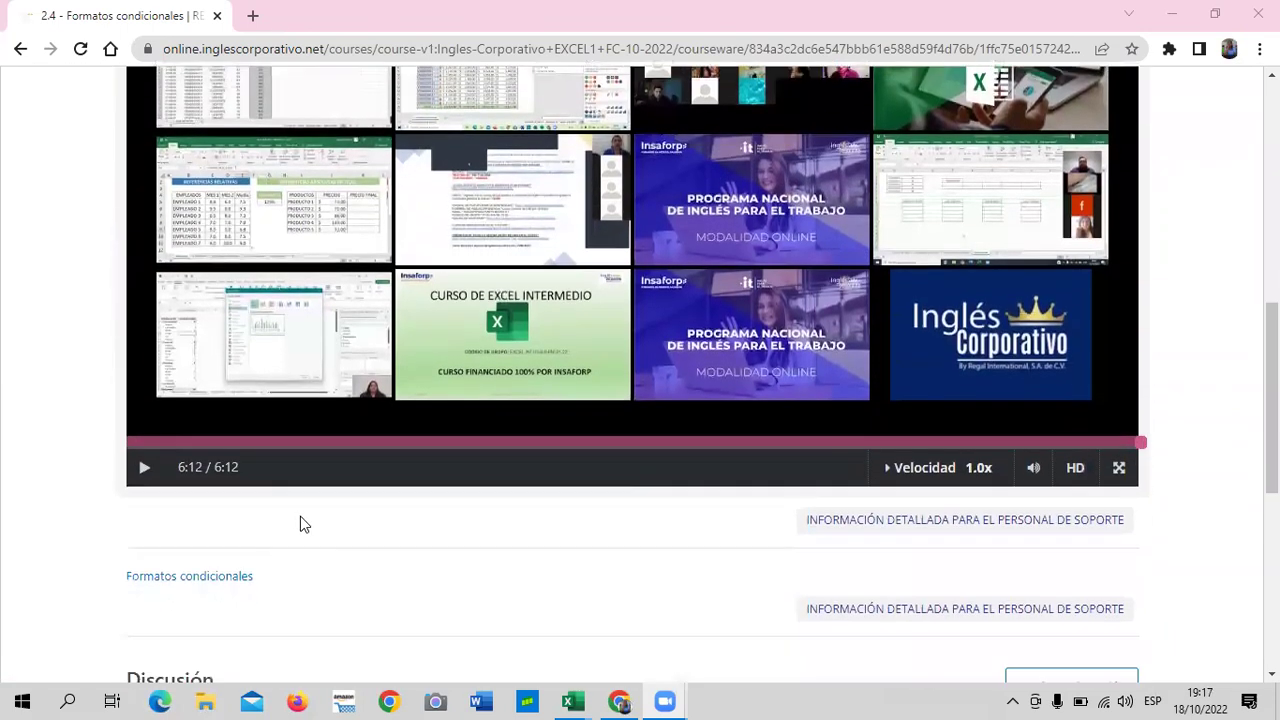
pyautogui.scroll(1, 203, 565)
pyautogui.scroll(1, 205, 562)
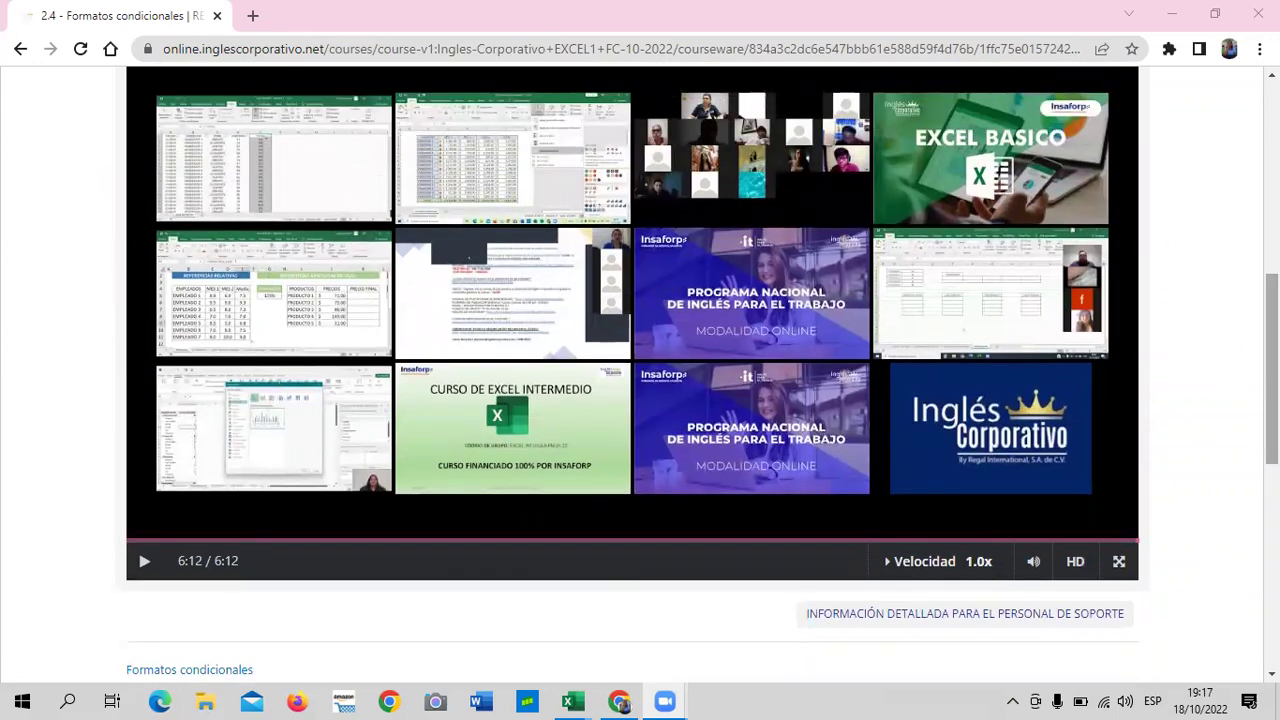
pyautogui.scroll(2, 205, 562)
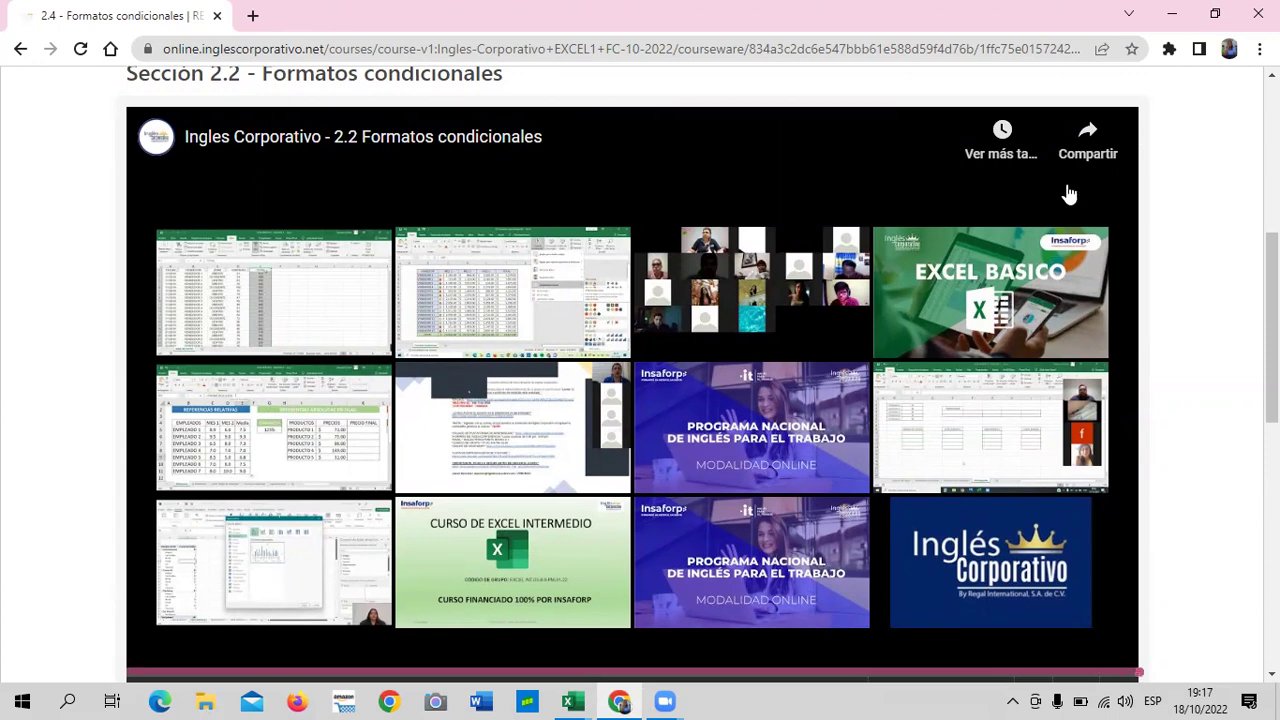
pyautogui.scroll(2, 1025, 243)
pyautogui.scroll(-2, 1025, 243)
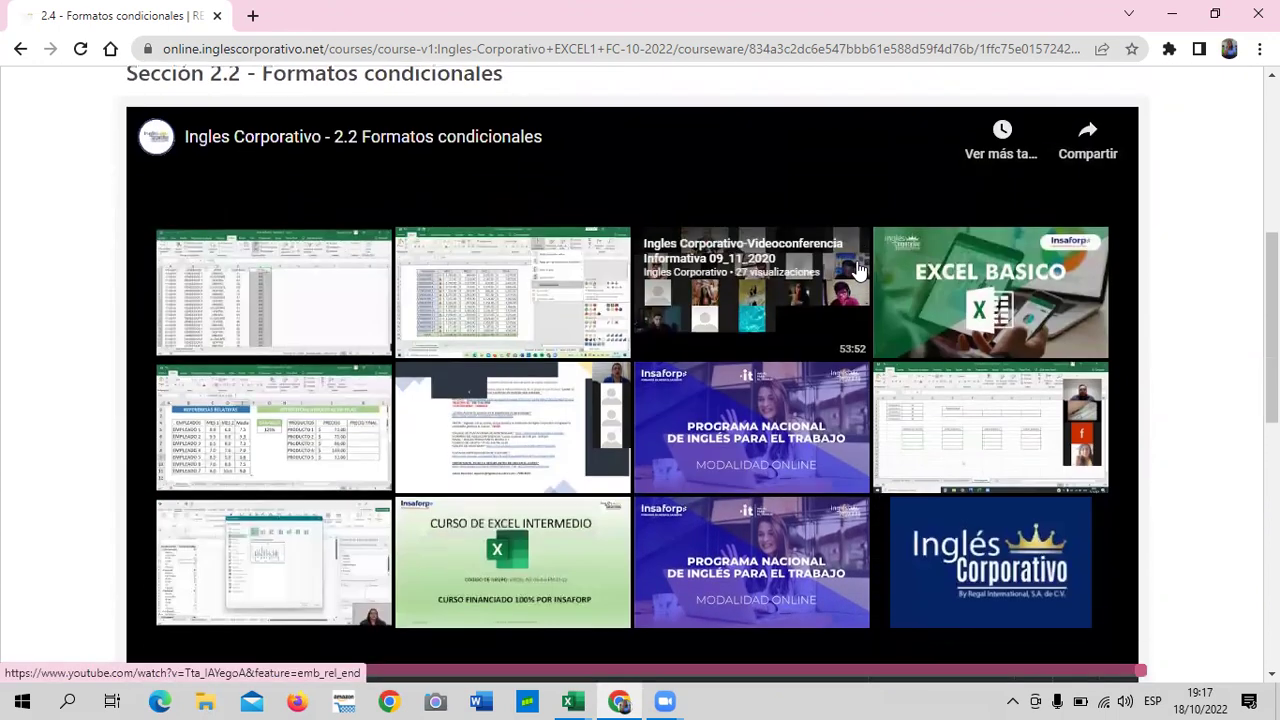
pyautogui.scroll(-1, 857, 268)
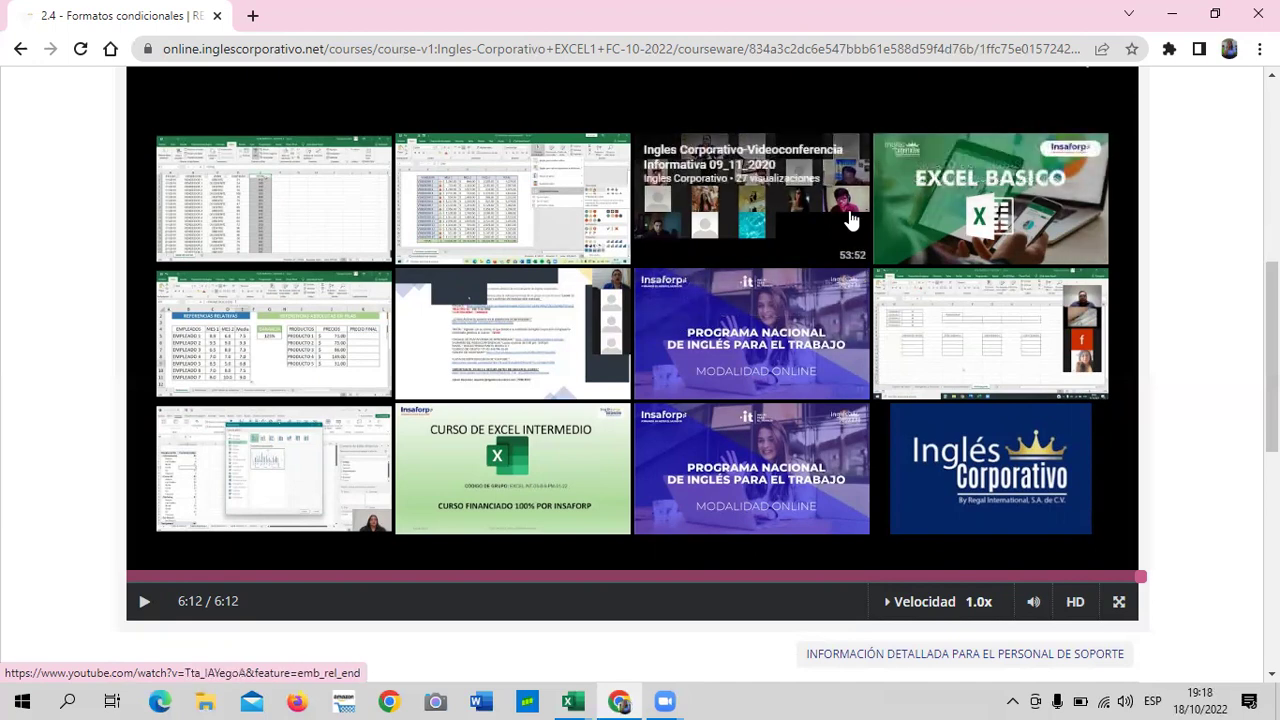
pyautogui.scroll(3, 602, 208)
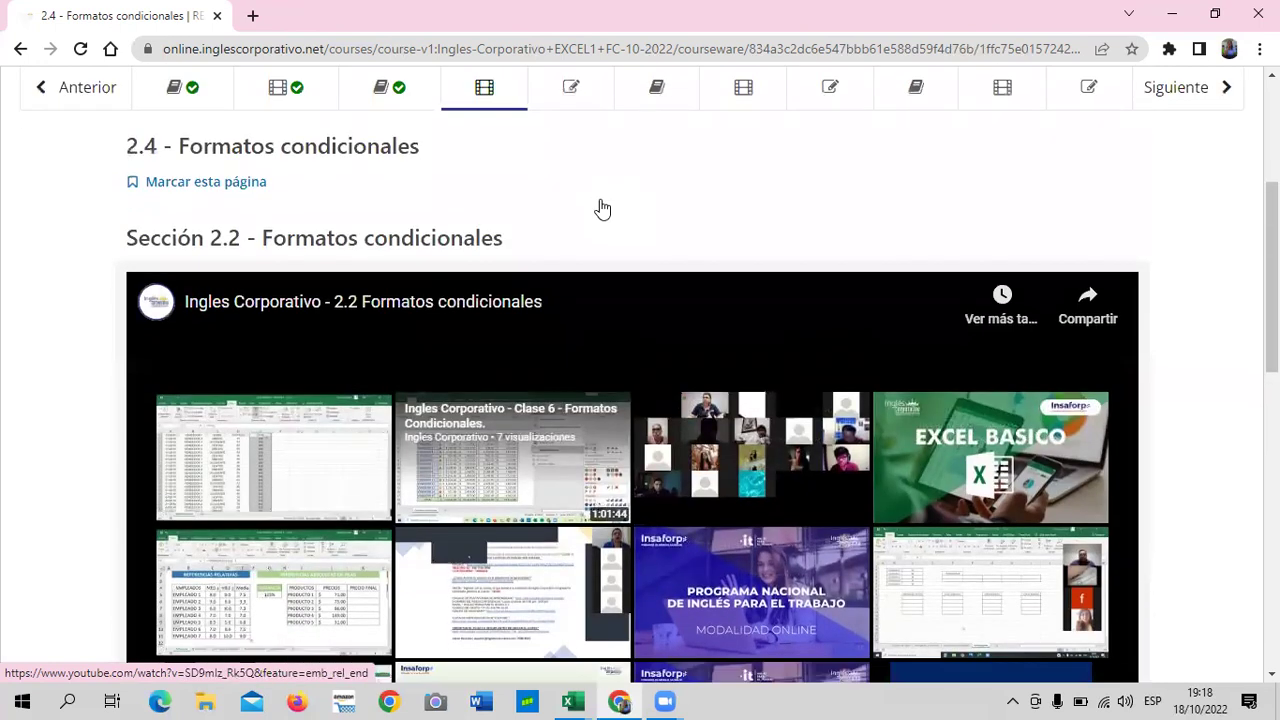
pyautogui.scroll(-2, 602, 208)
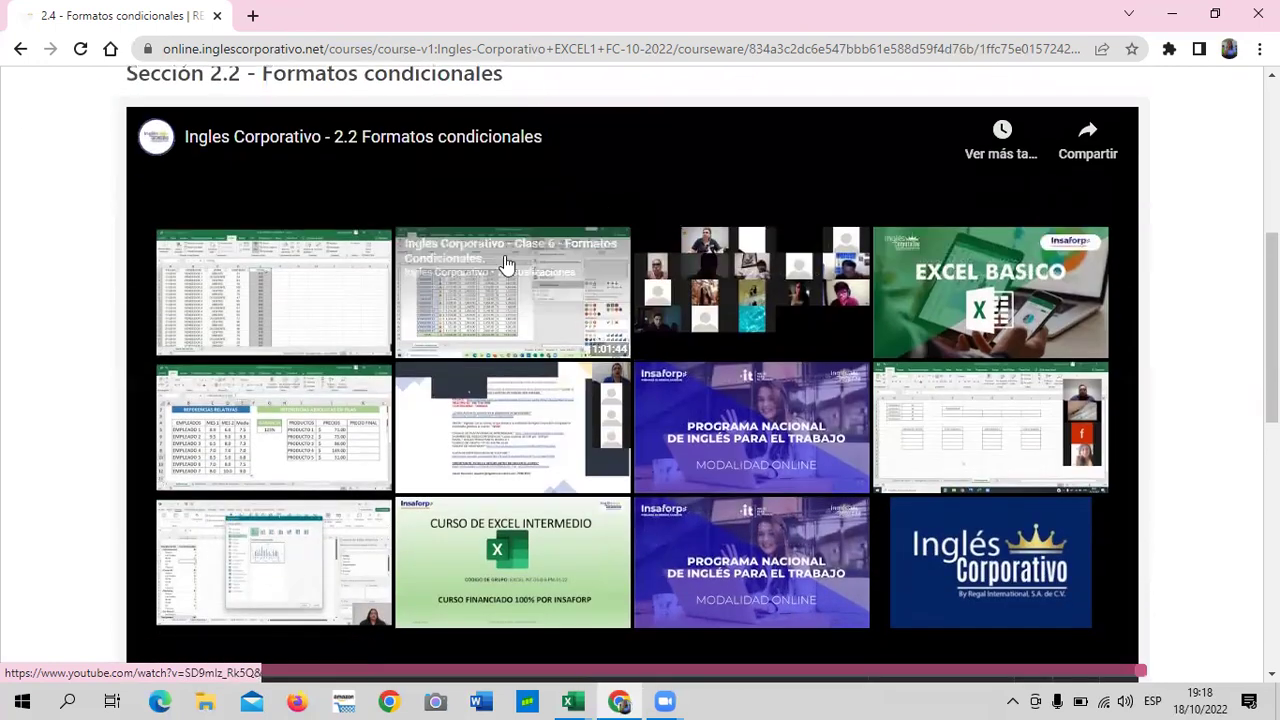
pyautogui.scroll(-1, 1222, 300)
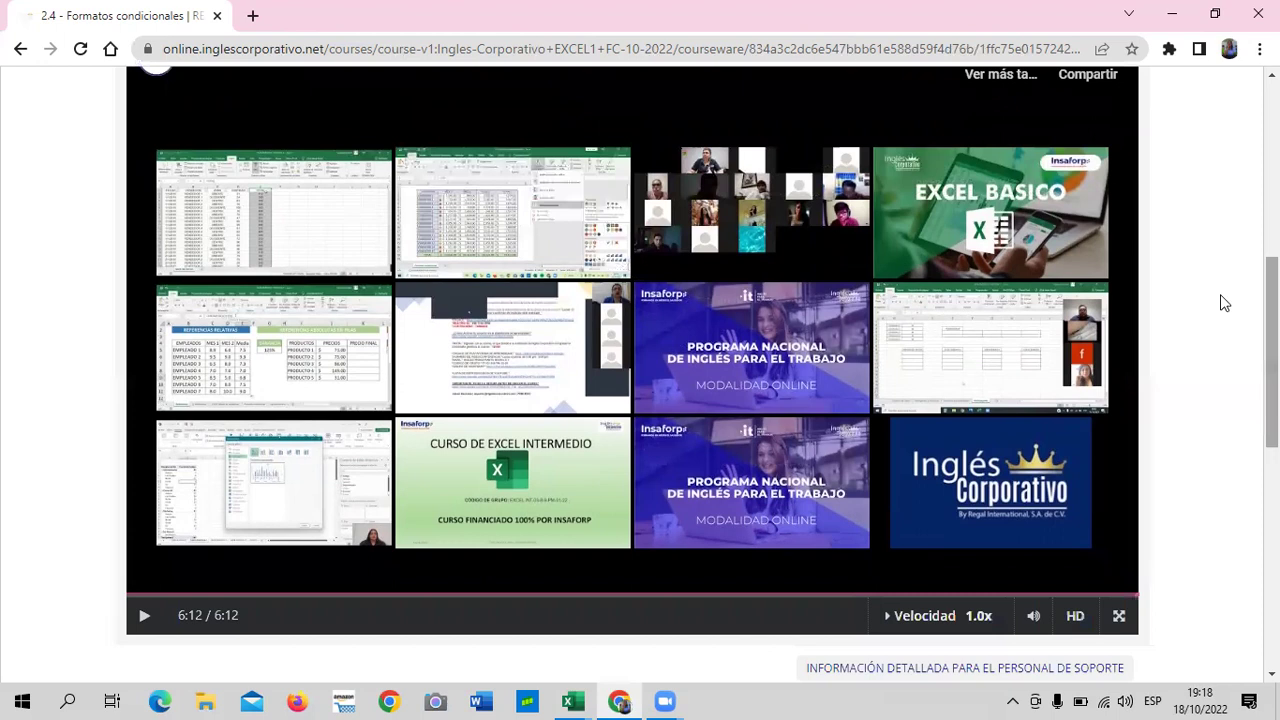
pyautogui.moveTo(572, 701)
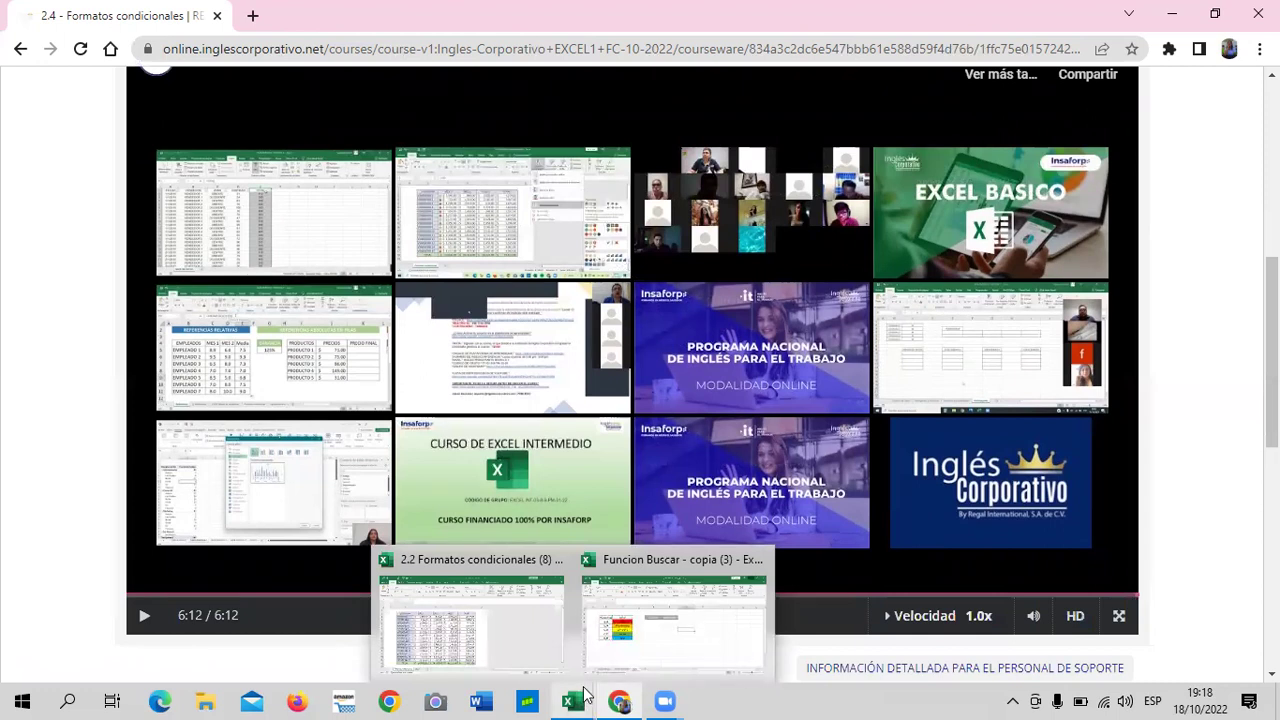
# Step: Bring the 2.2 Formatos condicionales workbook forward, select empty column G cells, and show the Formato condicional menu
pyautogui.click(528, 616)
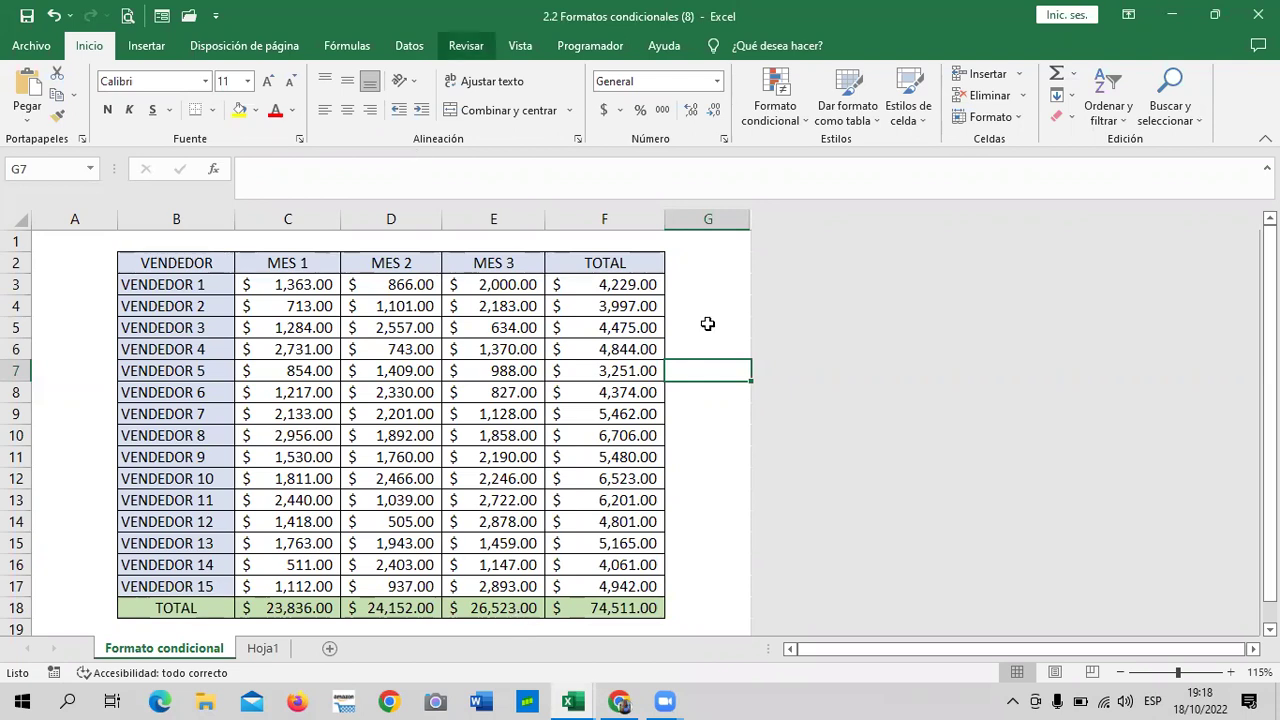
pyautogui.click(707, 267)
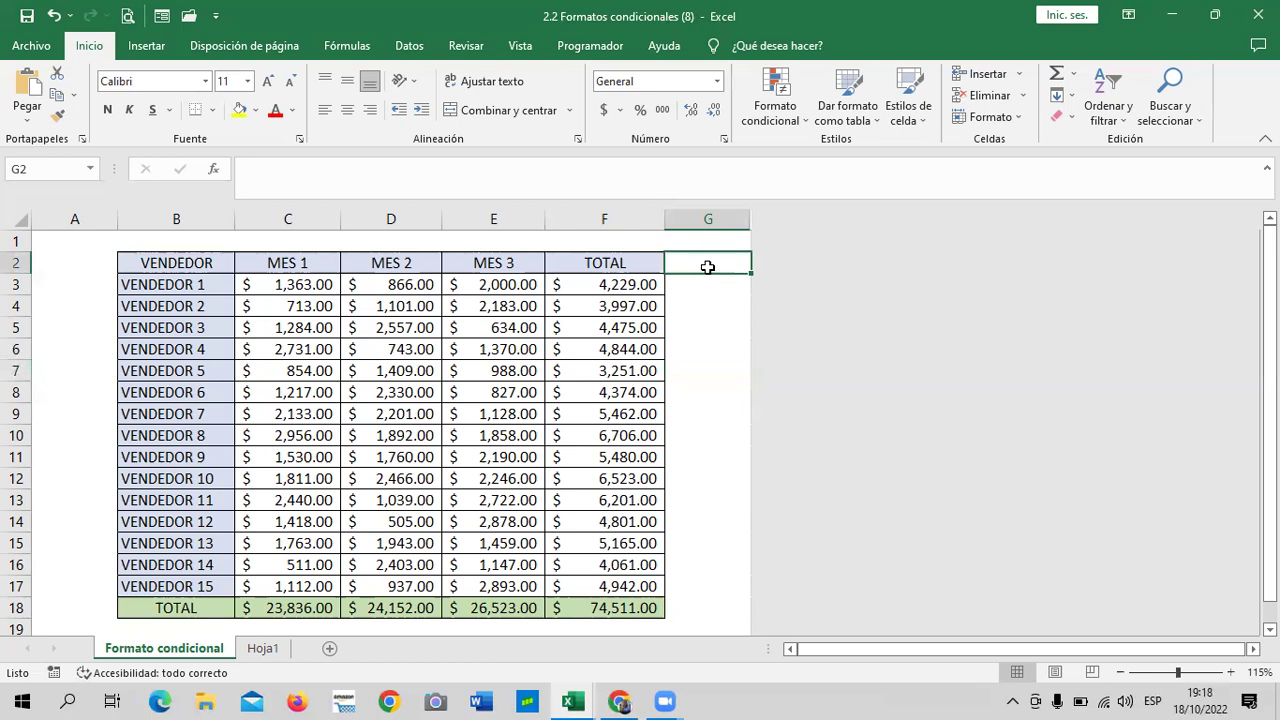
pyautogui.click(702, 322)
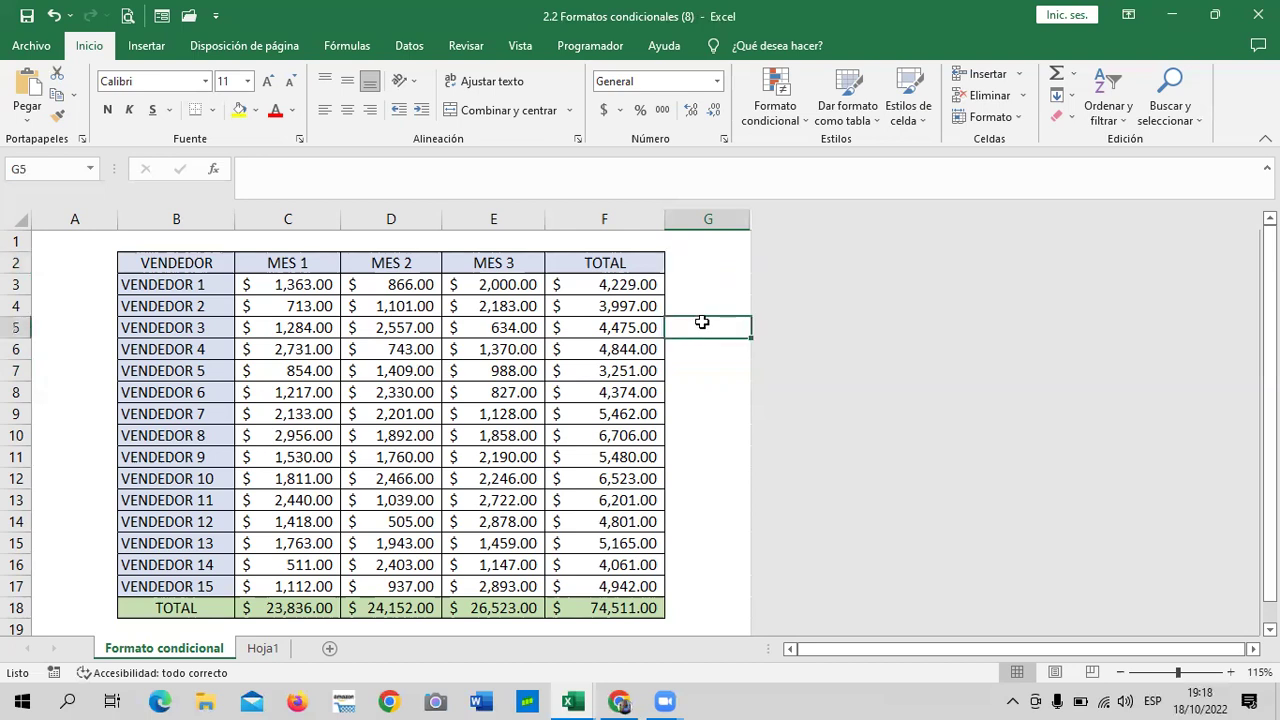
pyautogui.click(720, 266)
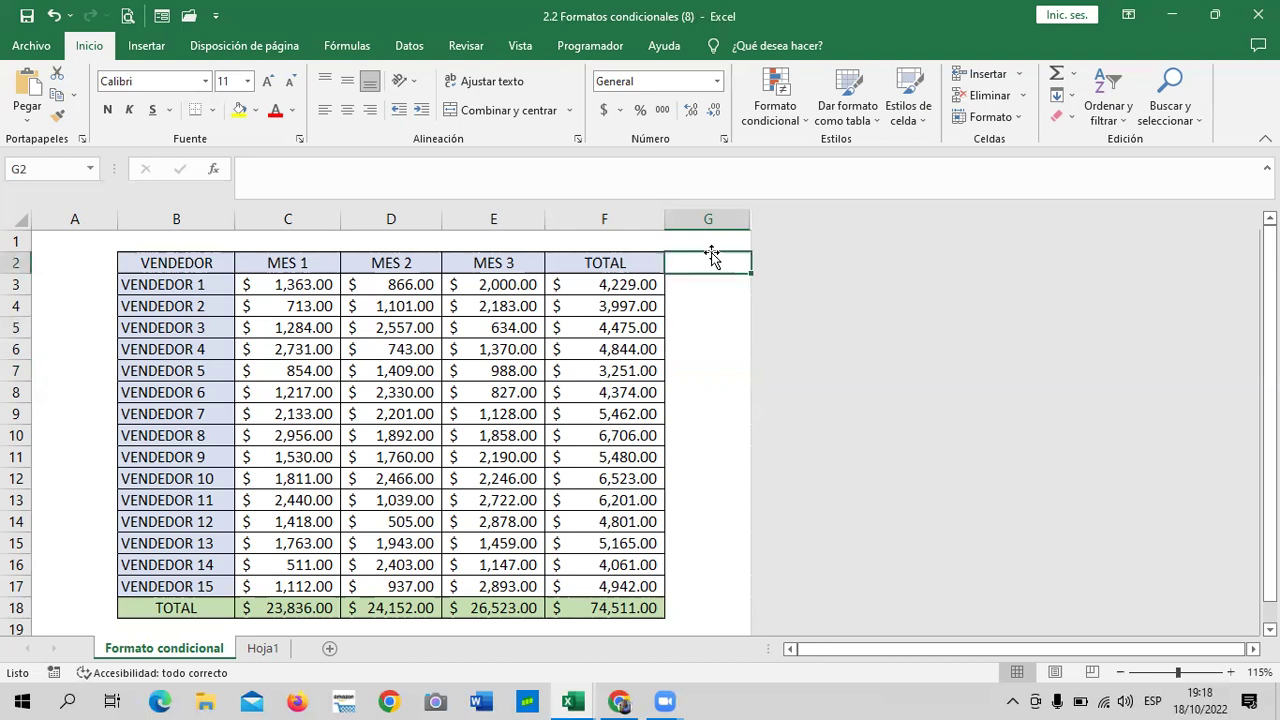
pyautogui.click(695, 240)
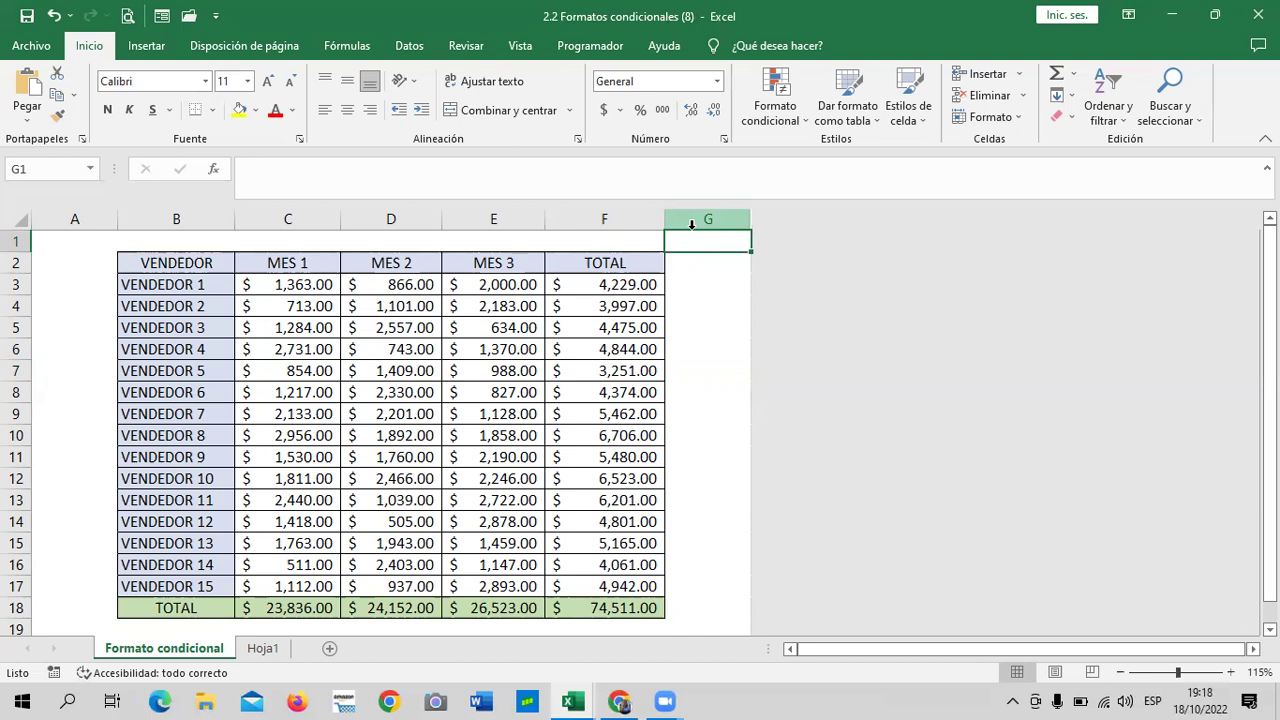
pyautogui.click(709, 260)
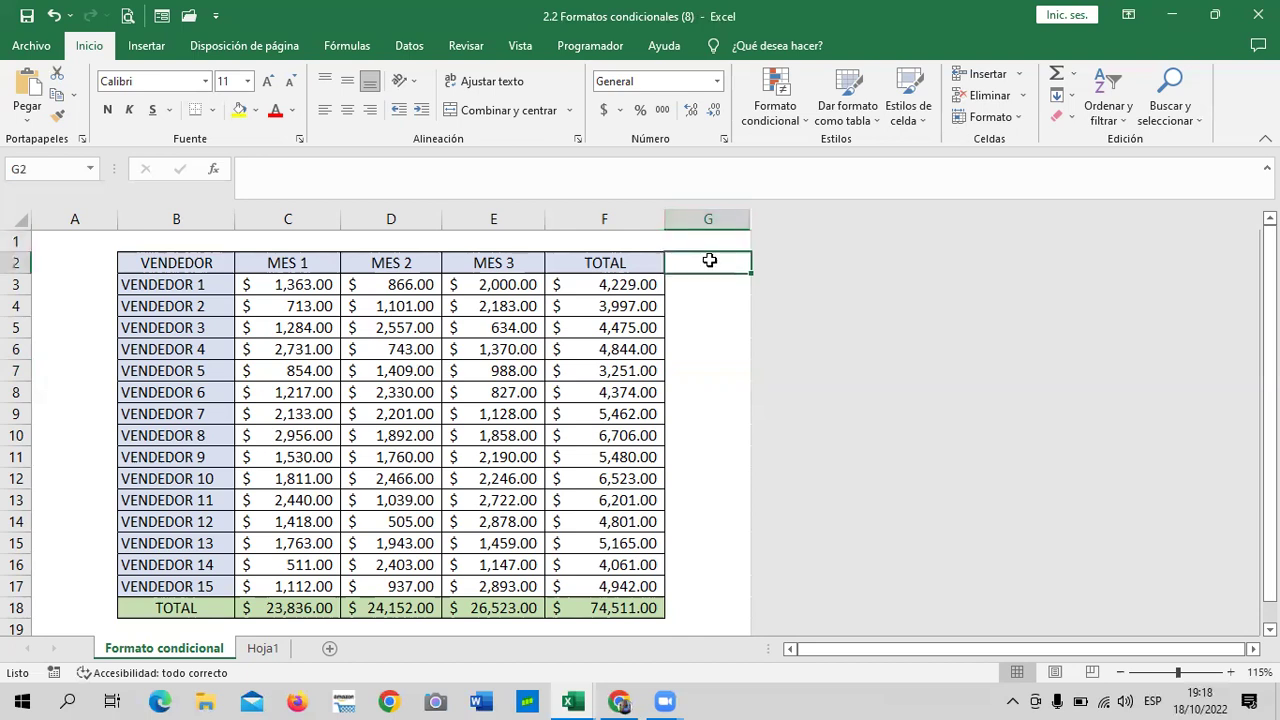
pyautogui.scroll(-1, 708, 303)
pyautogui.scroll(1, 708, 303)
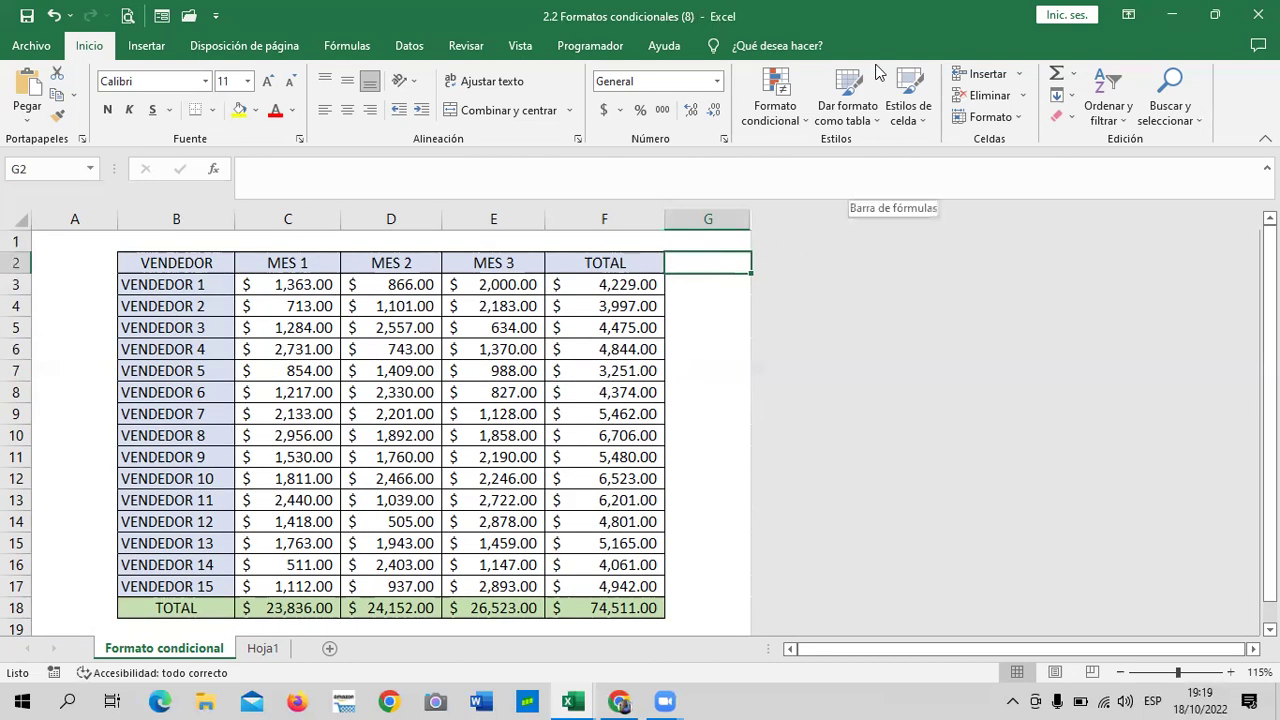
pyautogui.click(802, 117)
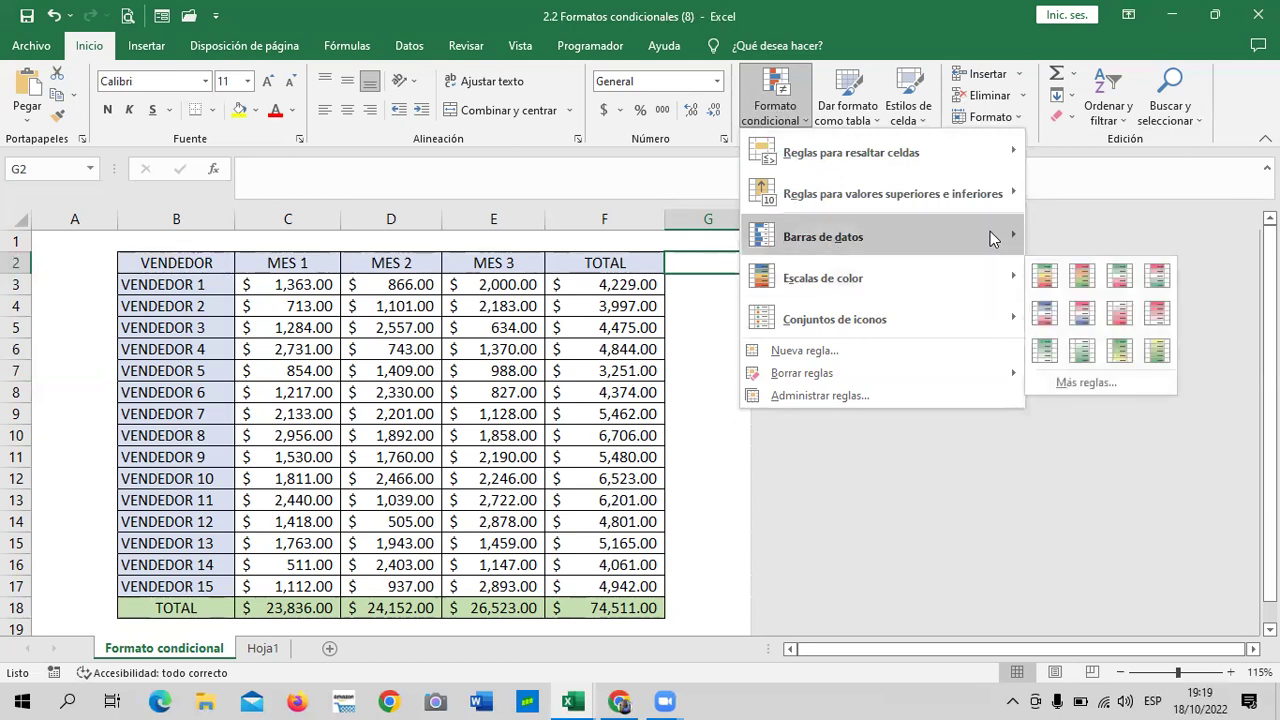
pyautogui.moveTo(823, 237)
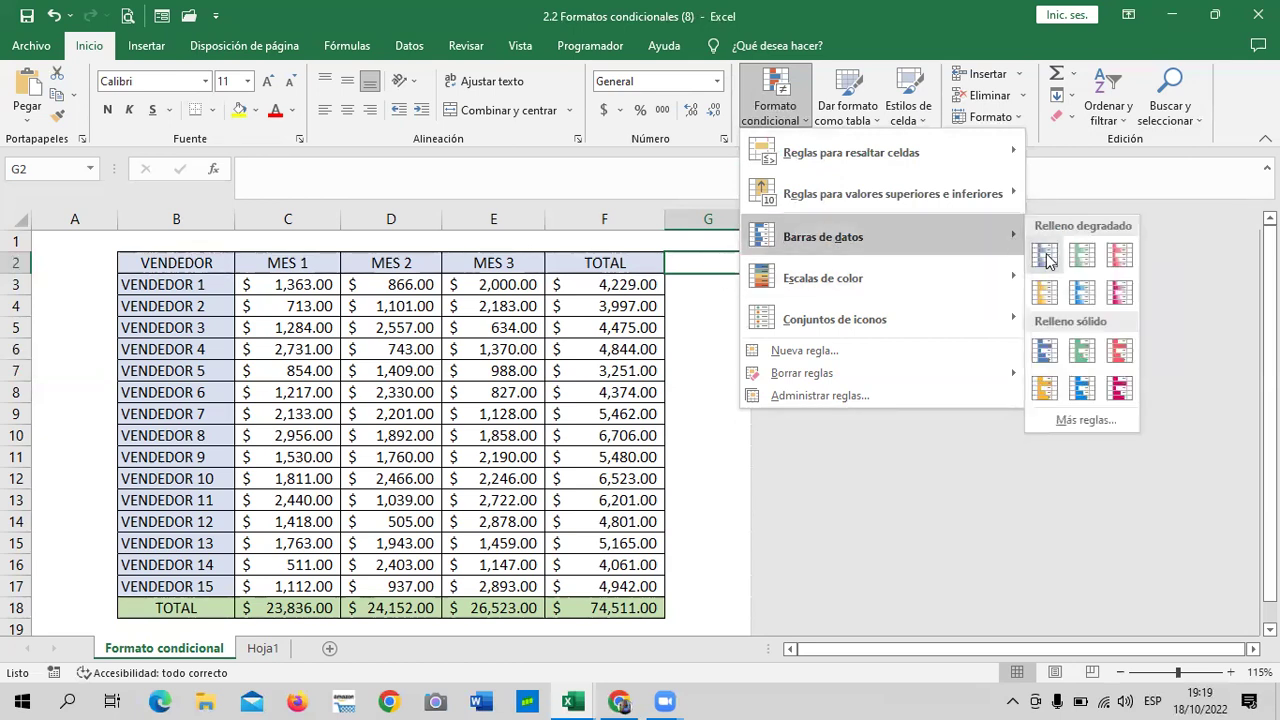
pyautogui.click(727, 330)
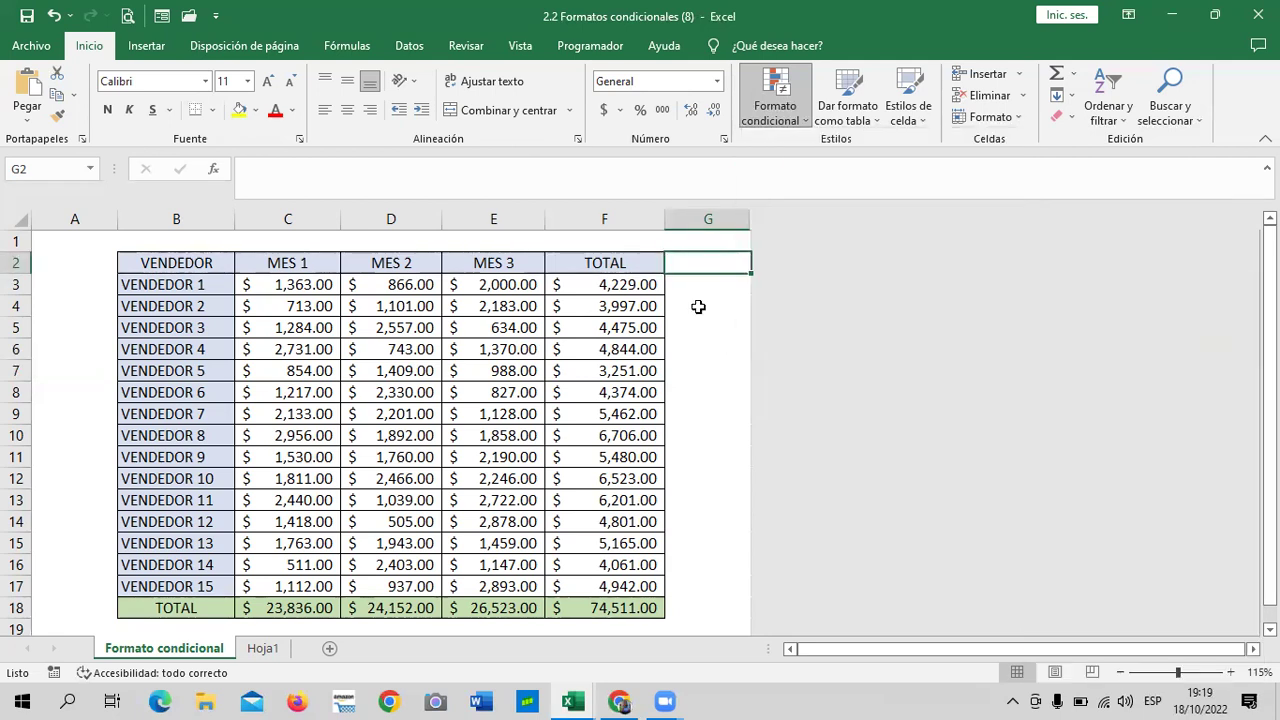
pyautogui.click(288, 302)
pyautogui.click(291, 284)
pyautogui.moveTo(291, 284); pyautogui.dragTo(305, 457)
pyautogui.click(305, 285)
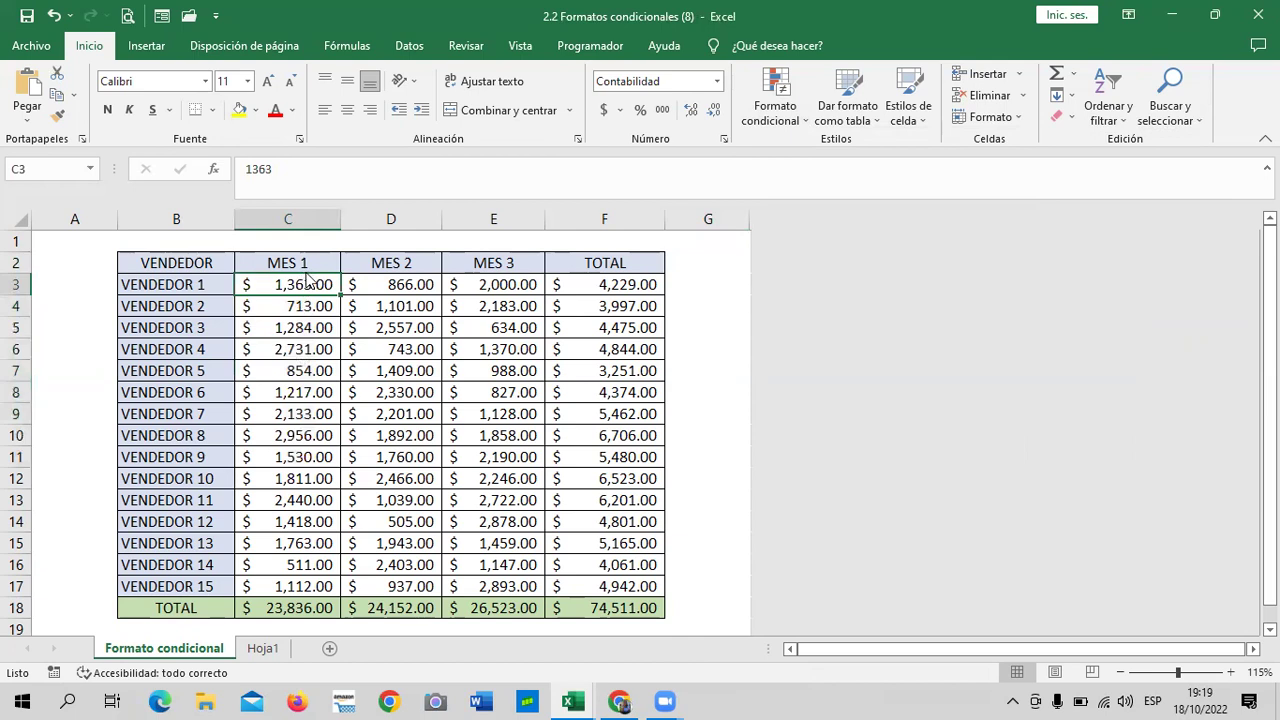
pyautogui.moveTo(305, 285); pyautogui.dragTo(300, 584)
pyautogui.click(700, 403)
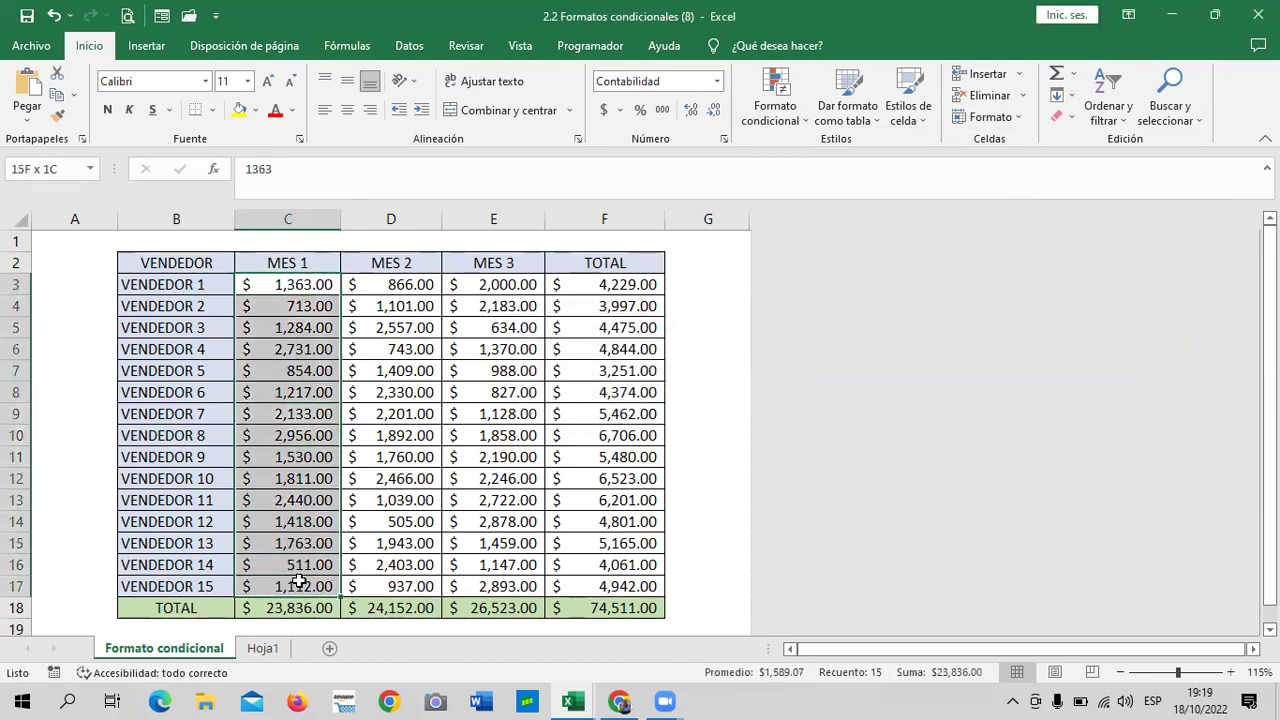
pyautogui.click(800, 120)
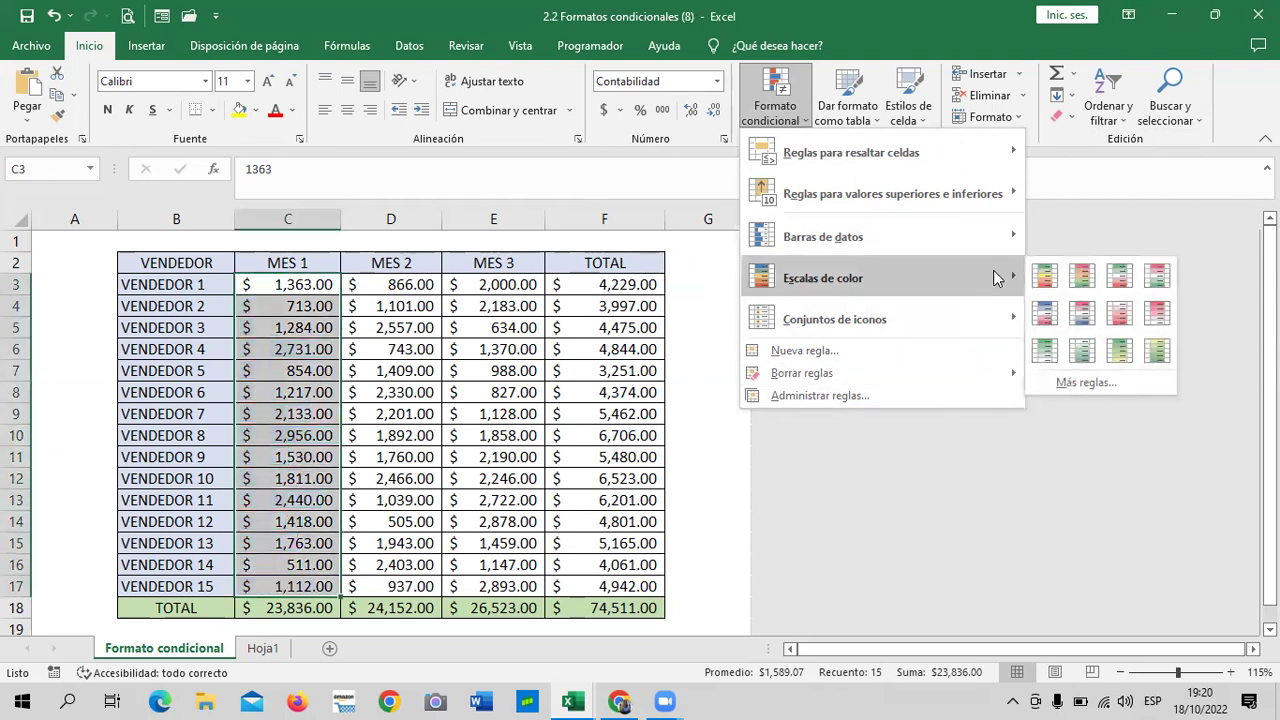
pyautogui.moveTo(823, 237)
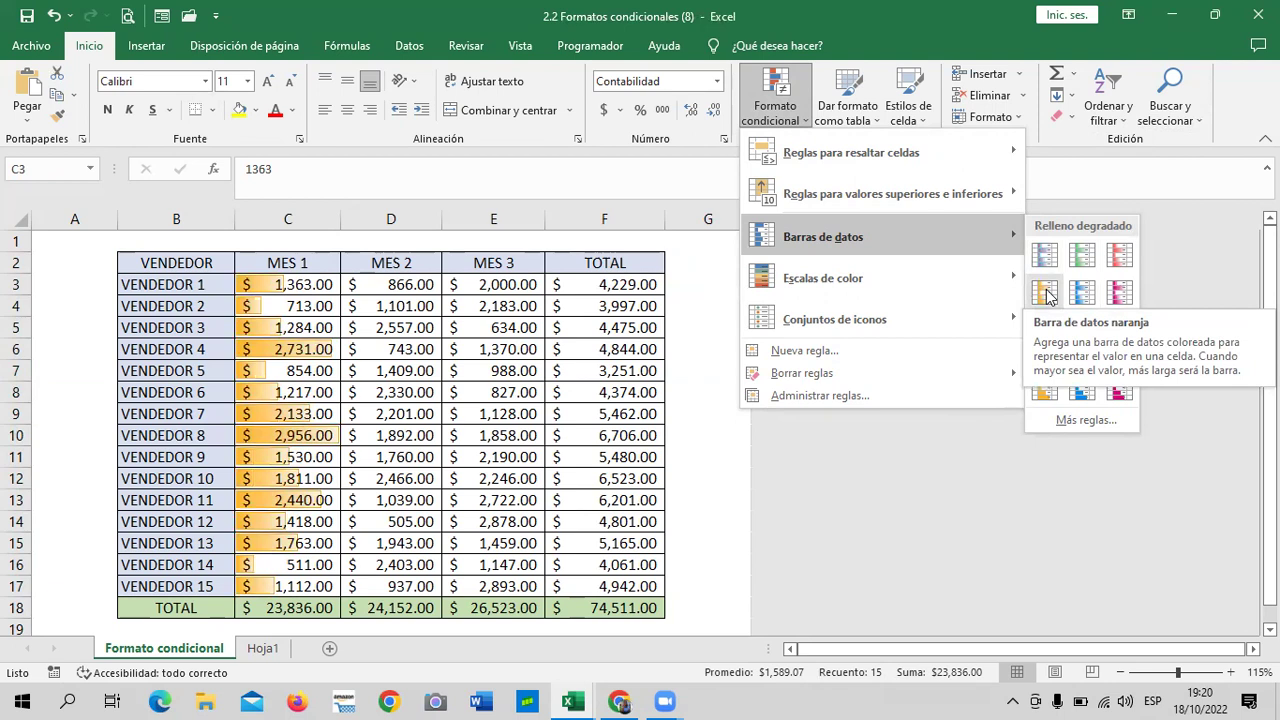
pyautogui.click(1048, 293)
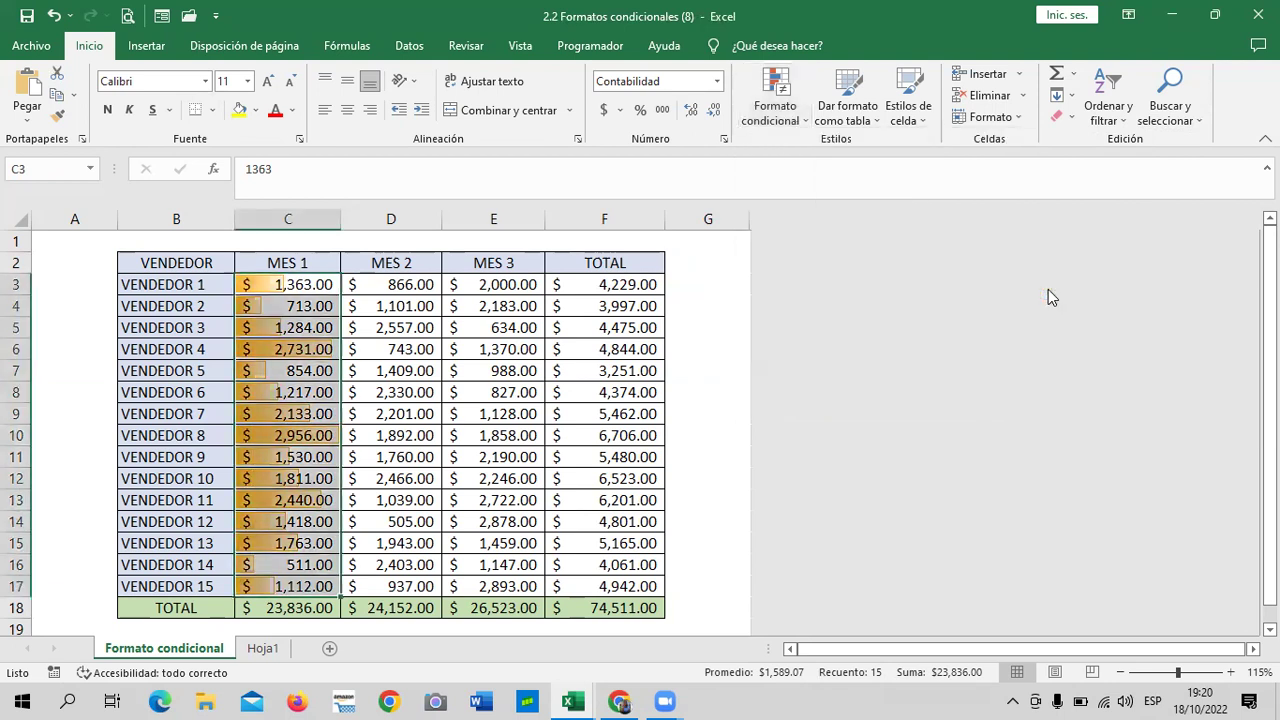
pyautogui.click(452, 430)
pyautogui.click(250, 435)
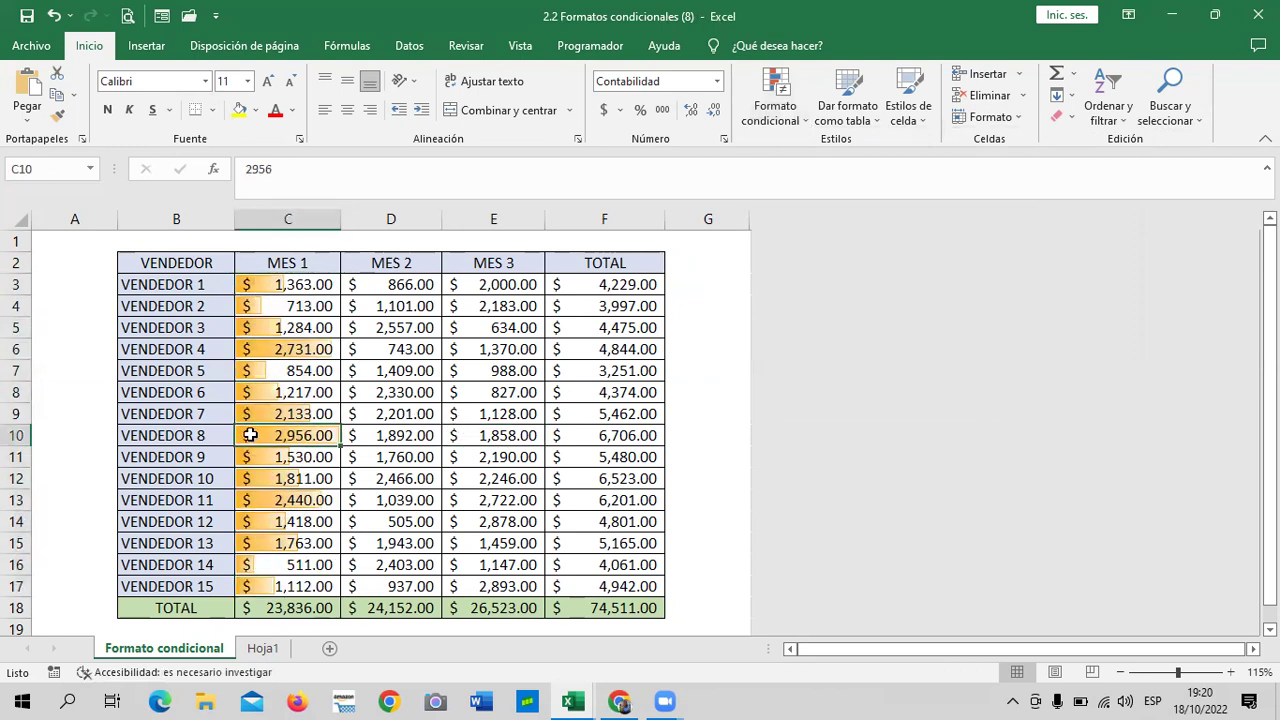
pyautogui.click(460, 455)
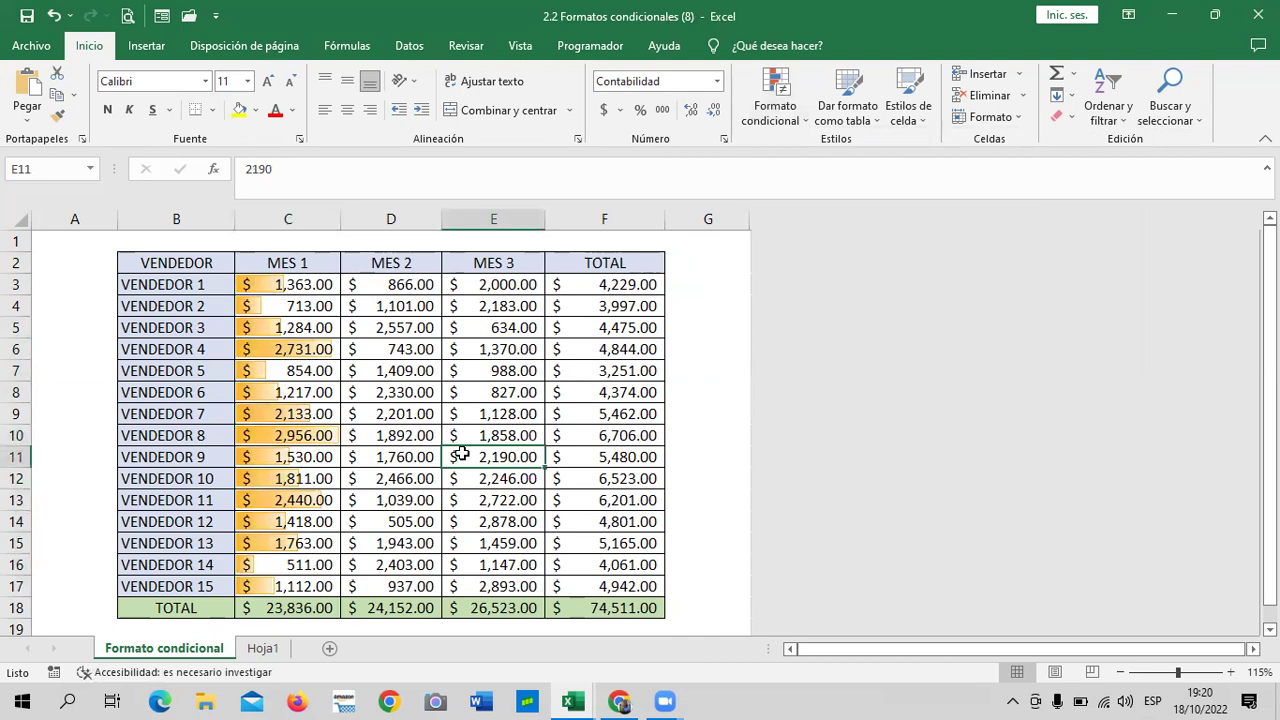
pyautogui.click(332, 434)
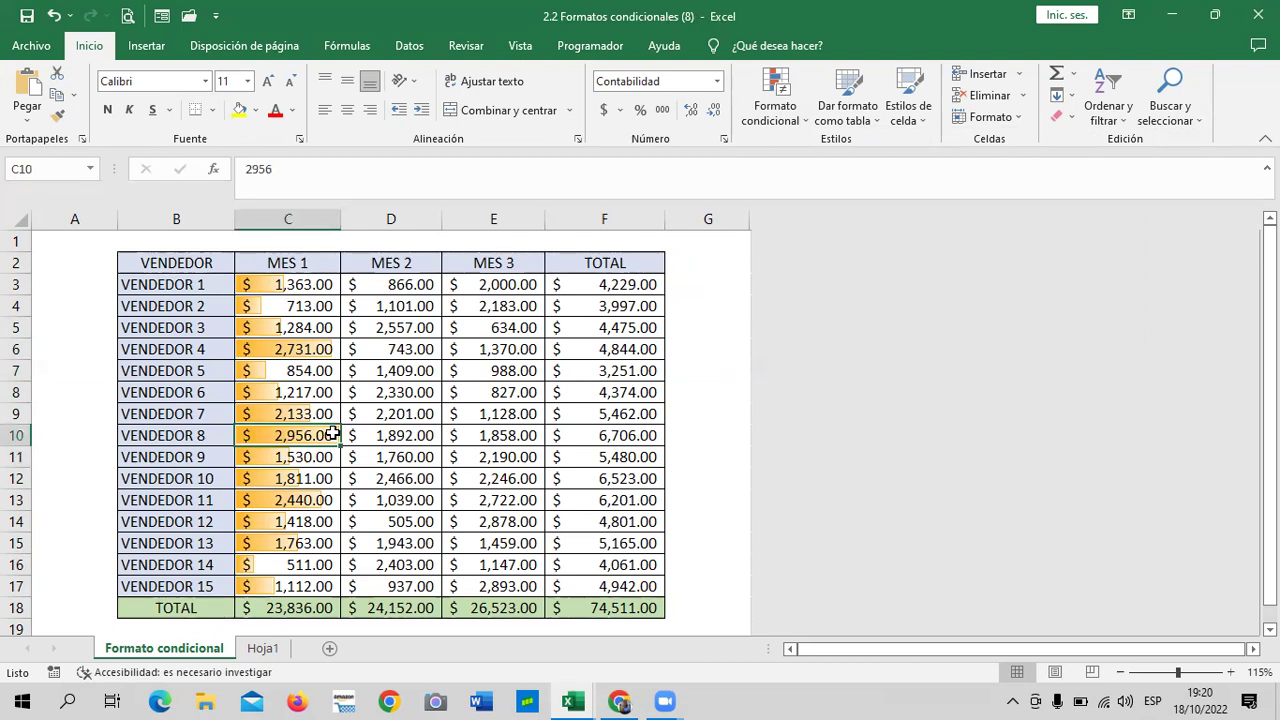
pyautogui.click(292, 565)
pyautogui.click(315, 305)
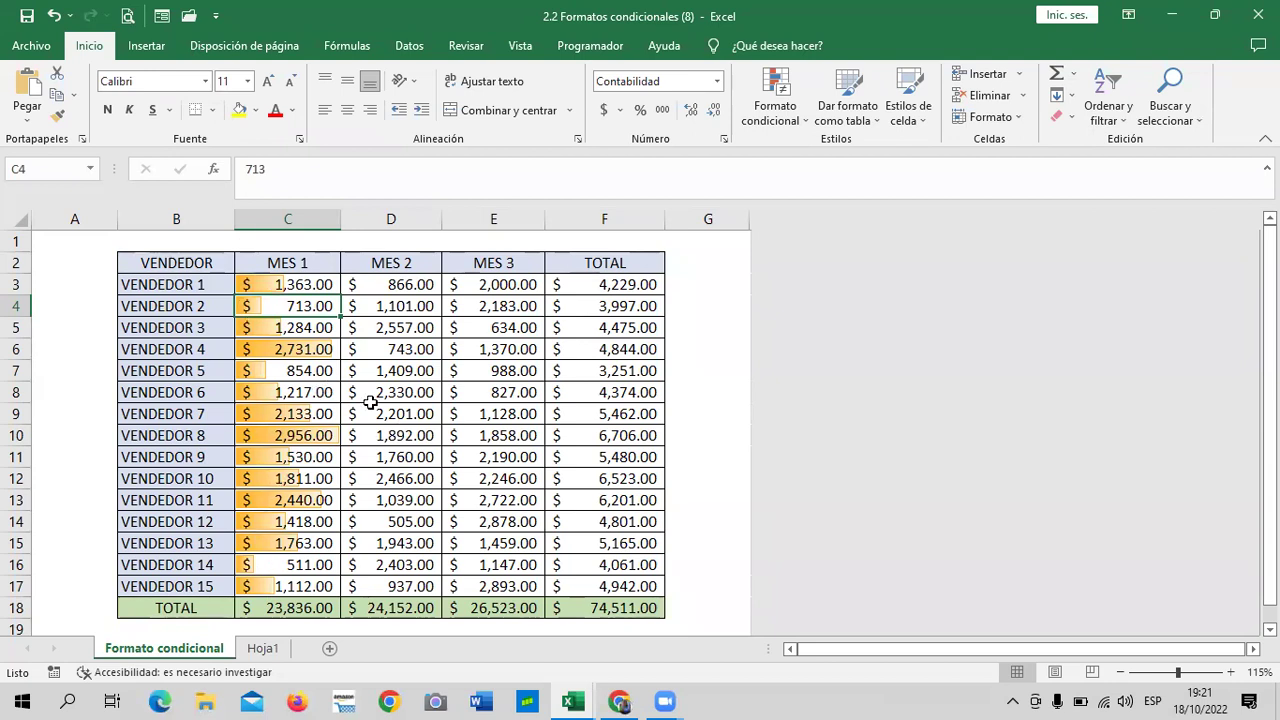
pyautogui.click(410, 430)
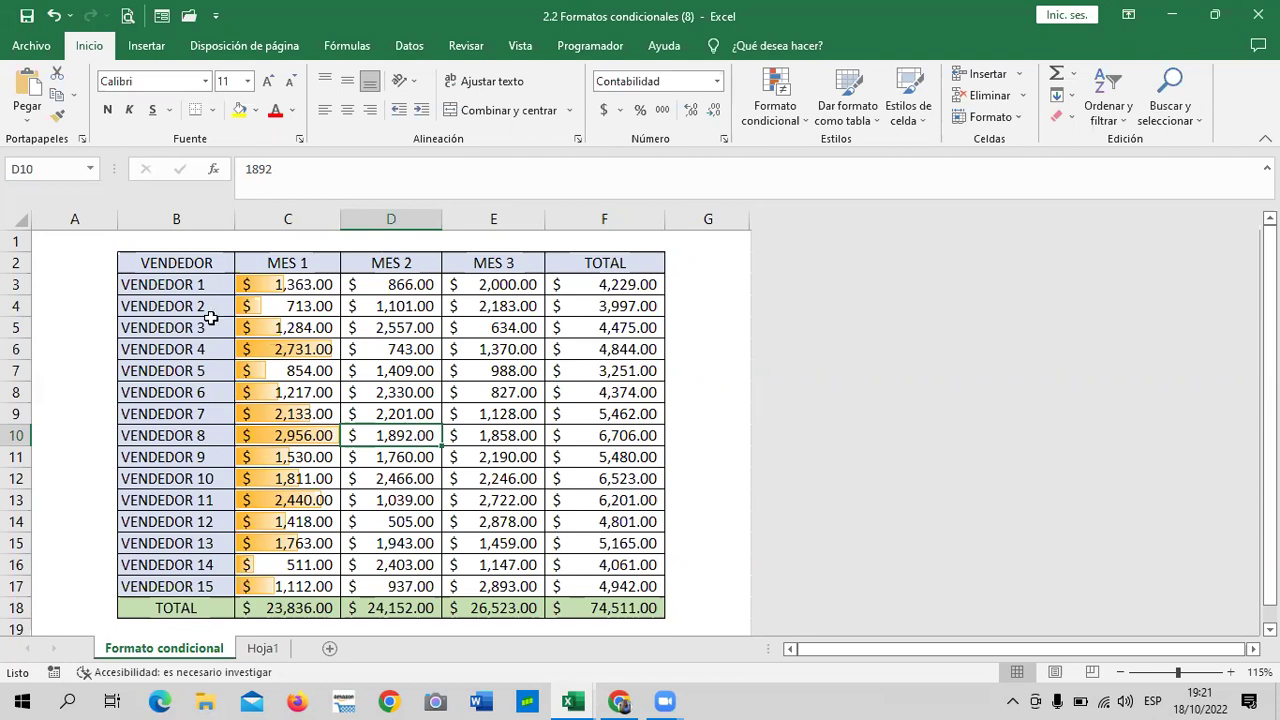
# Step: Apply the green-yellow-red colour scale to the MES 1 values C3:C17
pyautogui.moveTo(279, 283); pyautogui.dragTo(278, 586)
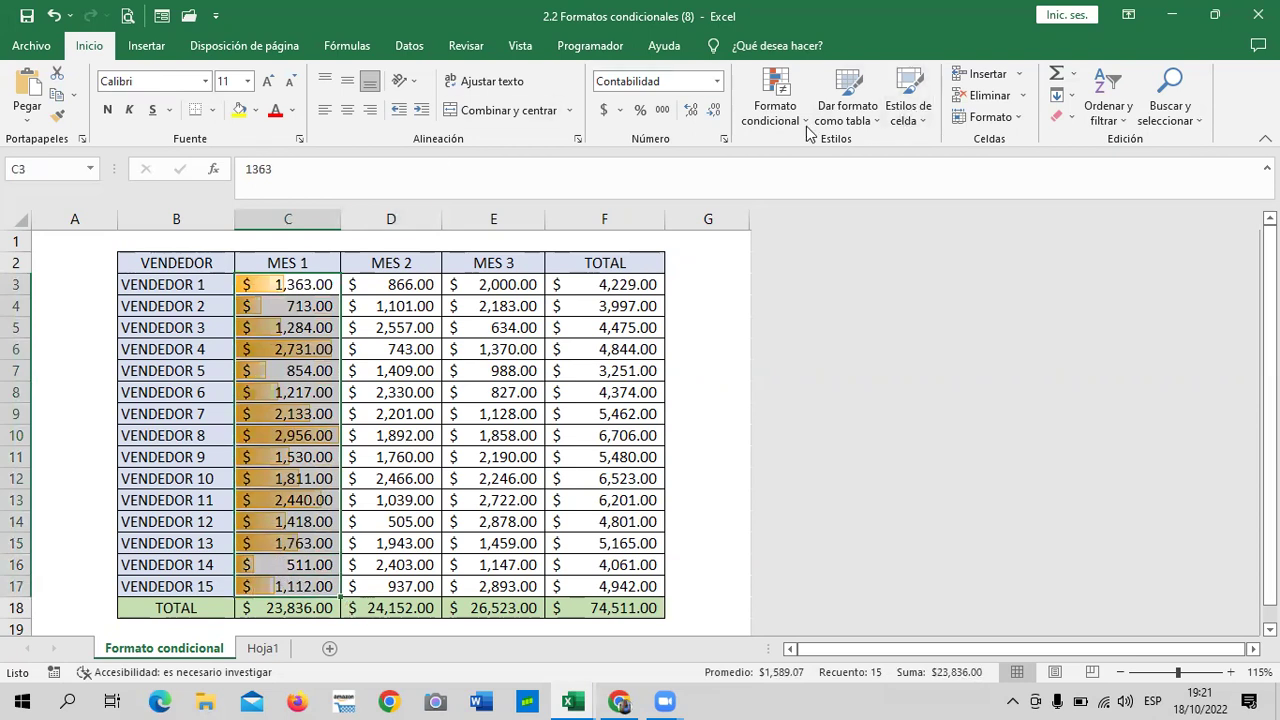
pyautogui.click(776, 98)
pyautogui.moveTo(823, 278)
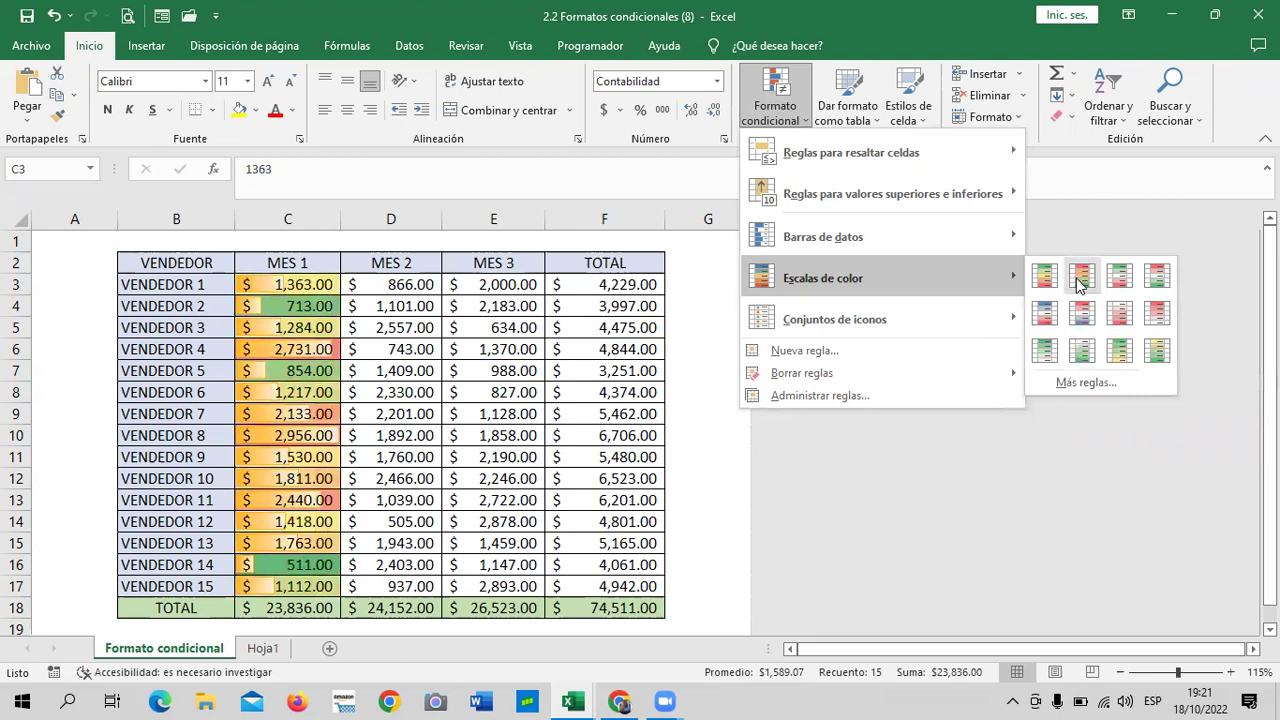
pyautogui.click(1081, 275)
# Step: Check coloured MES 1 cells such as 2,440, 1,363 and 713, then reselect C3:C17
pyautogui.click(706, 306)
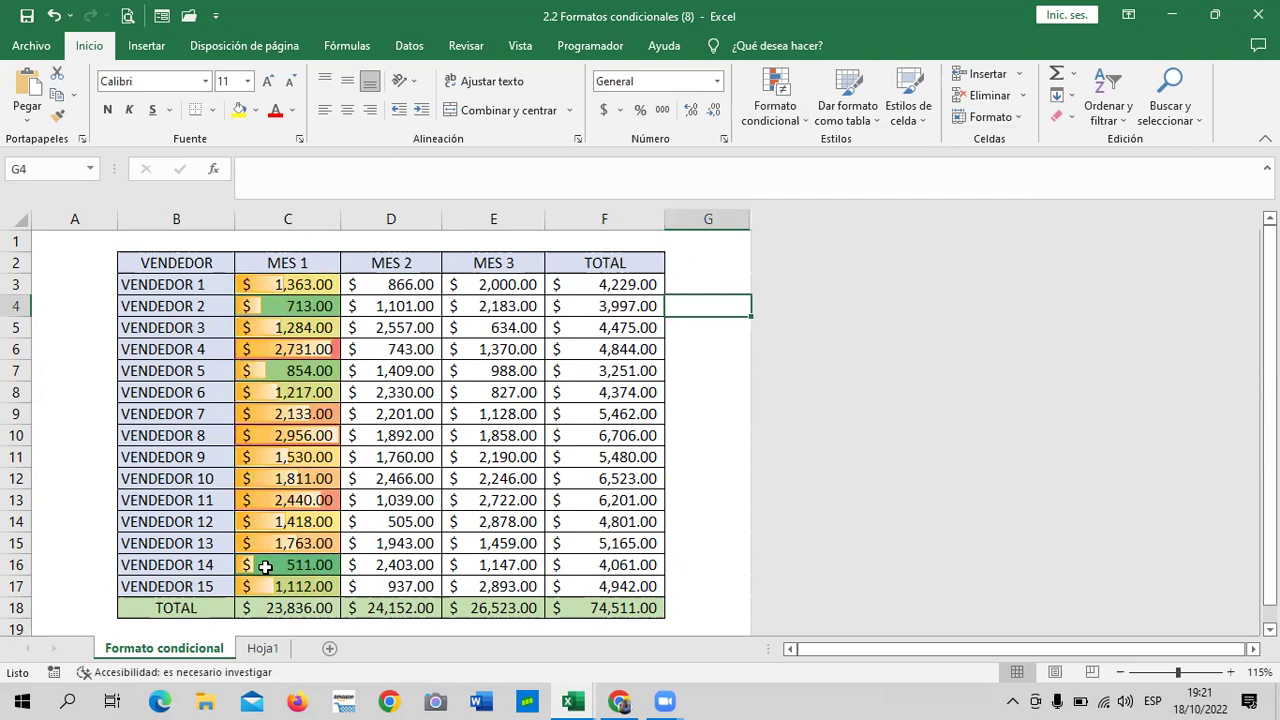
pyautogui.click(333, 347)
pyautogui.click(324, 414)
pyautogui.click(330, 501)
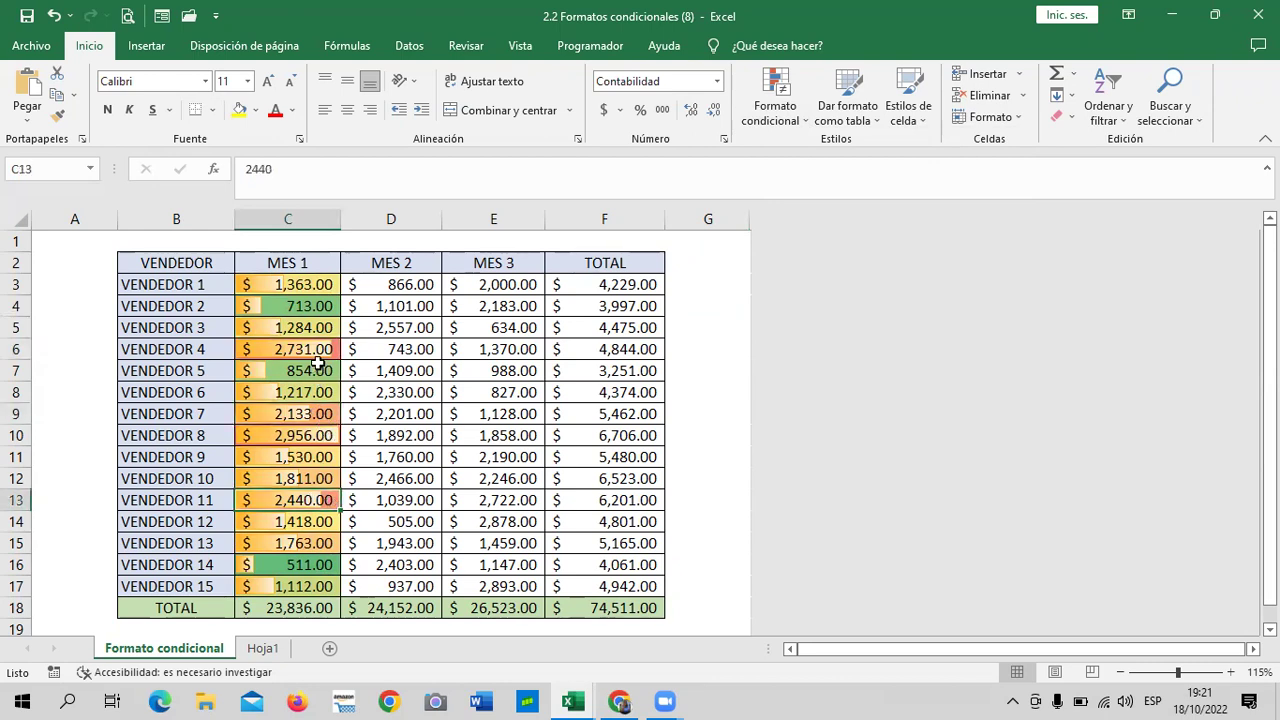
pyautogui.click(295, 282)
pyautogui.click(295, 305)
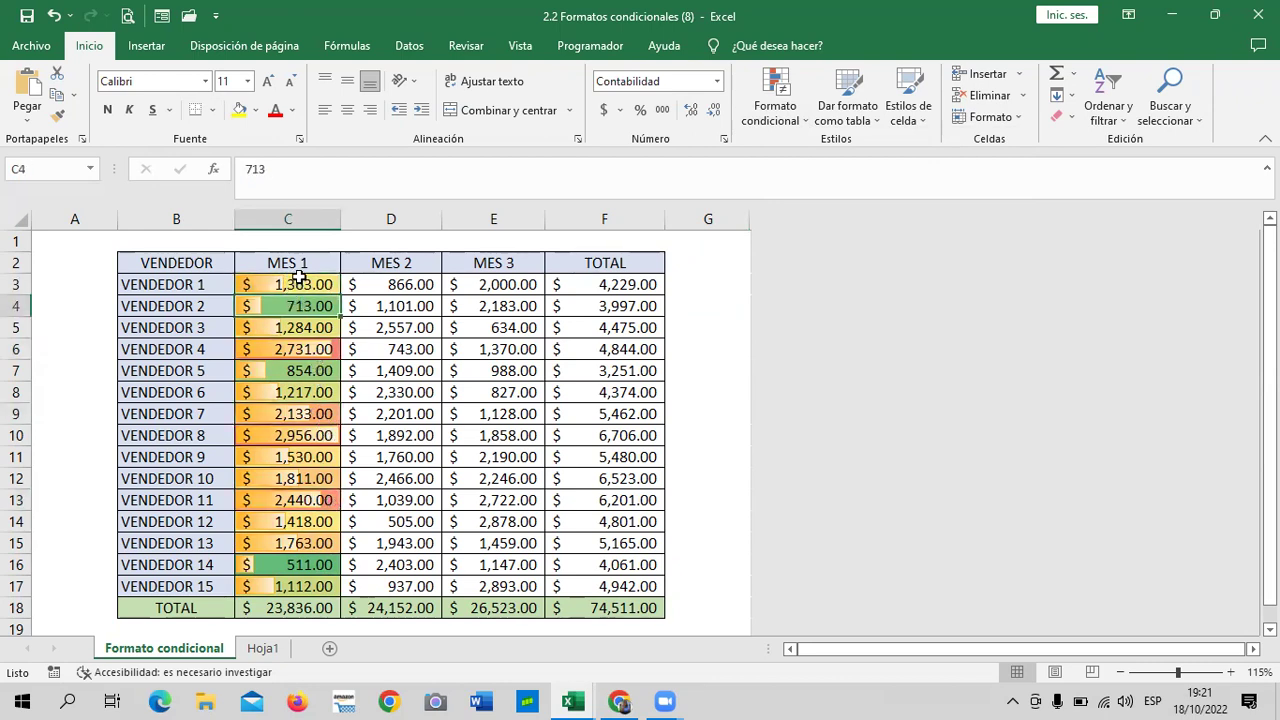
pyautogui.moveTo(295, 284); pyautogui.dragTo(290, 586)
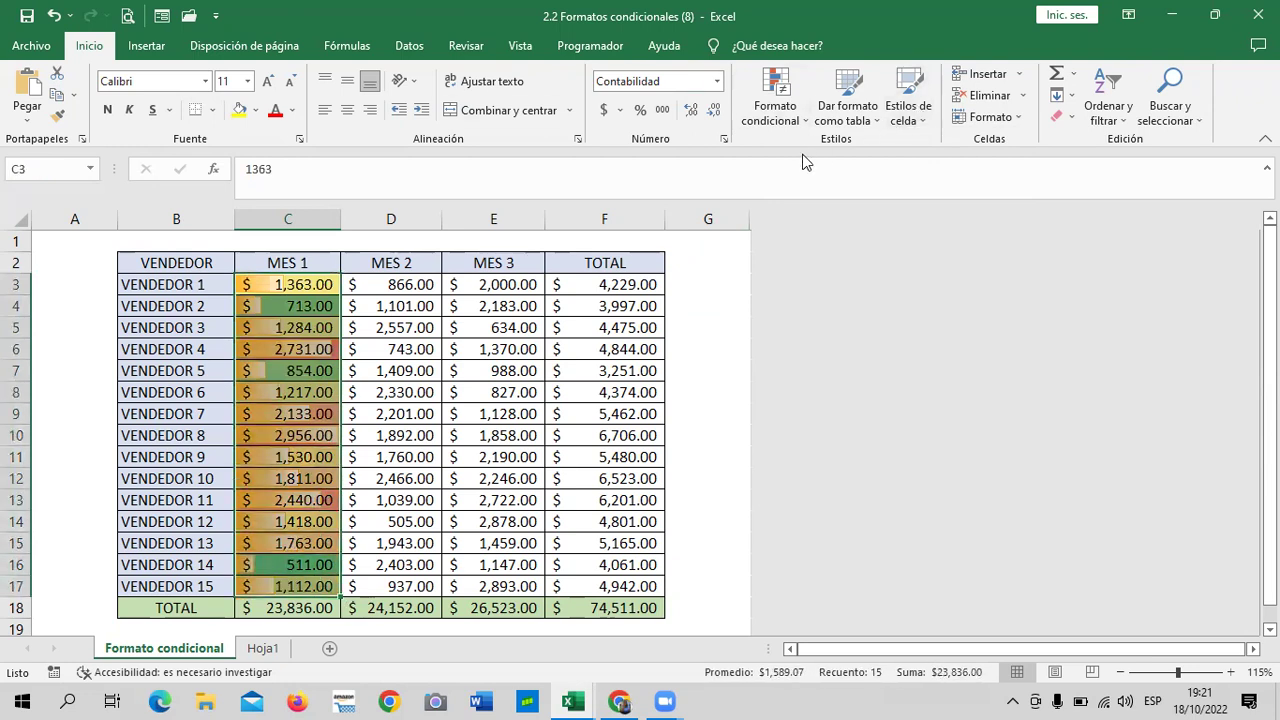
pyautogui.click(800, 115)
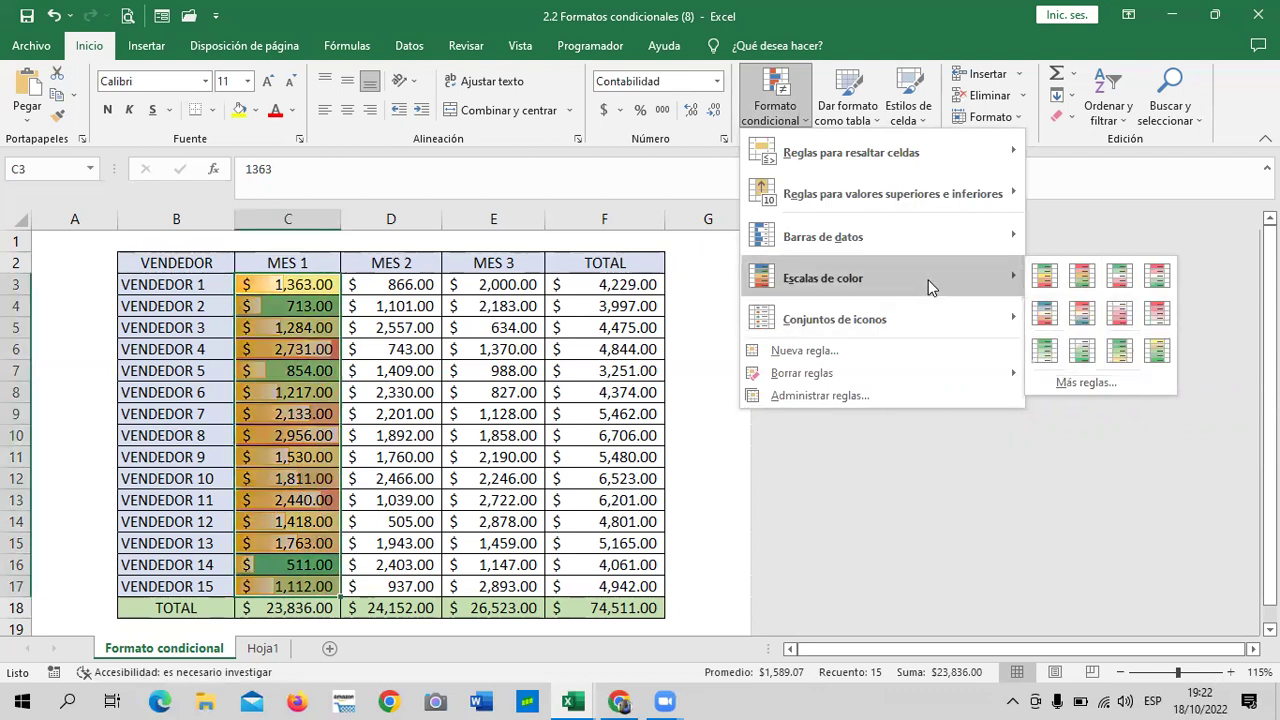
pyautogui.moveTo(823, 237)
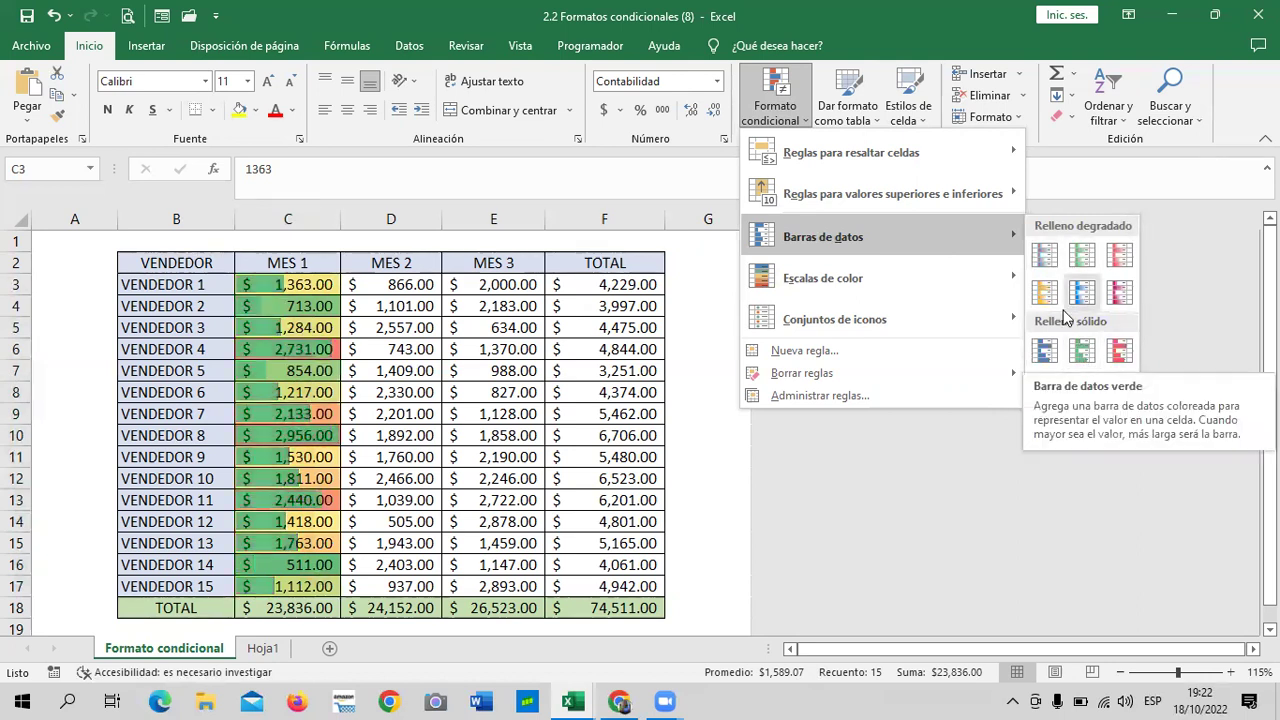
pyautogui.click(1044, 292)
pyautogui.click(690, 306)
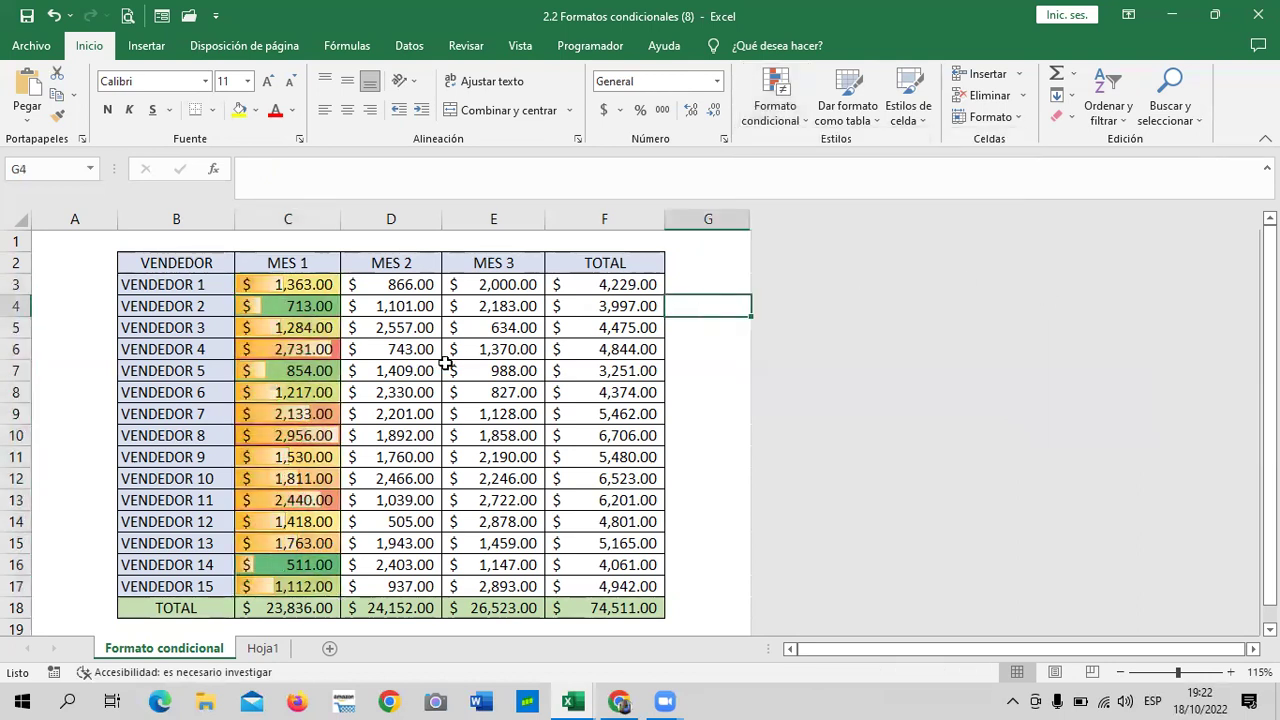
pyautogui.click(303, 284)
pyautogui.click(288, 376)
pyautogui.moveTo(287, 281); pyautogui.dragTo(309, 566)
pyautogui.moveTo(310, 578); pyautogui.dragTo(310, 580)
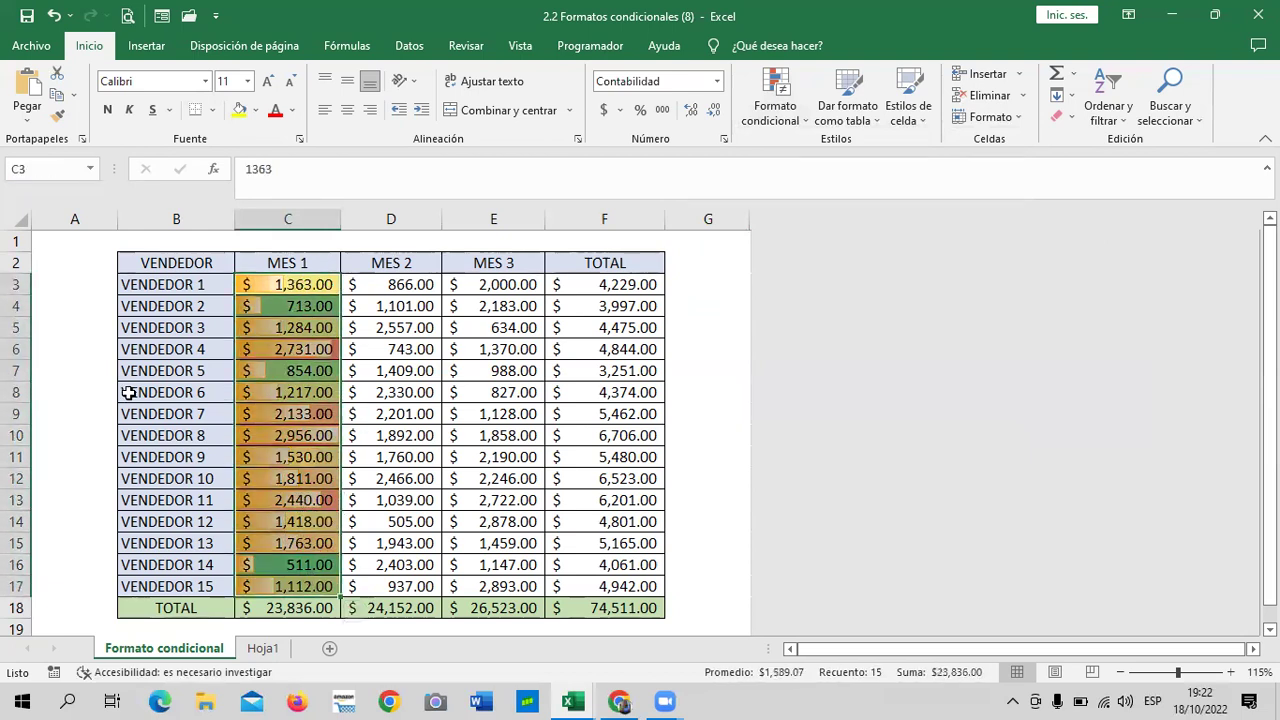
# Step: Clear all conditional formatting rules from the MES 1 cells C3:C17
pyautogui.click(790, 115)
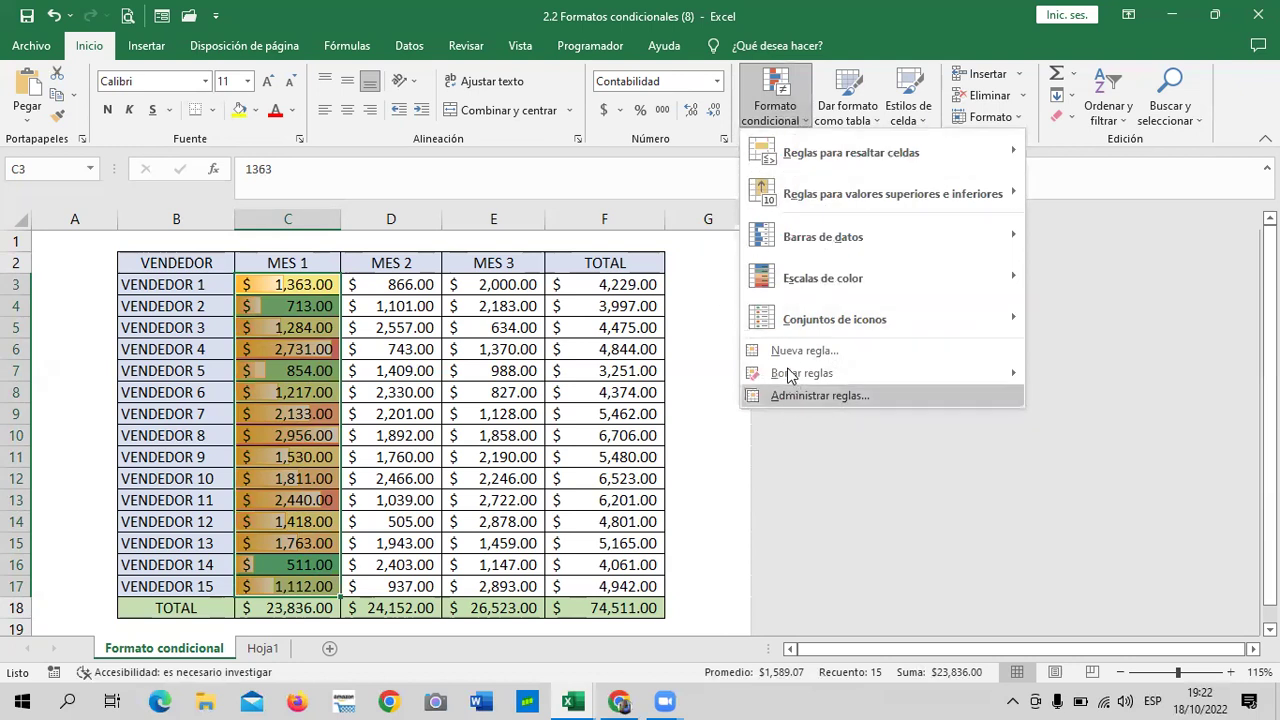
pyautogui.moveTo(801, 373)
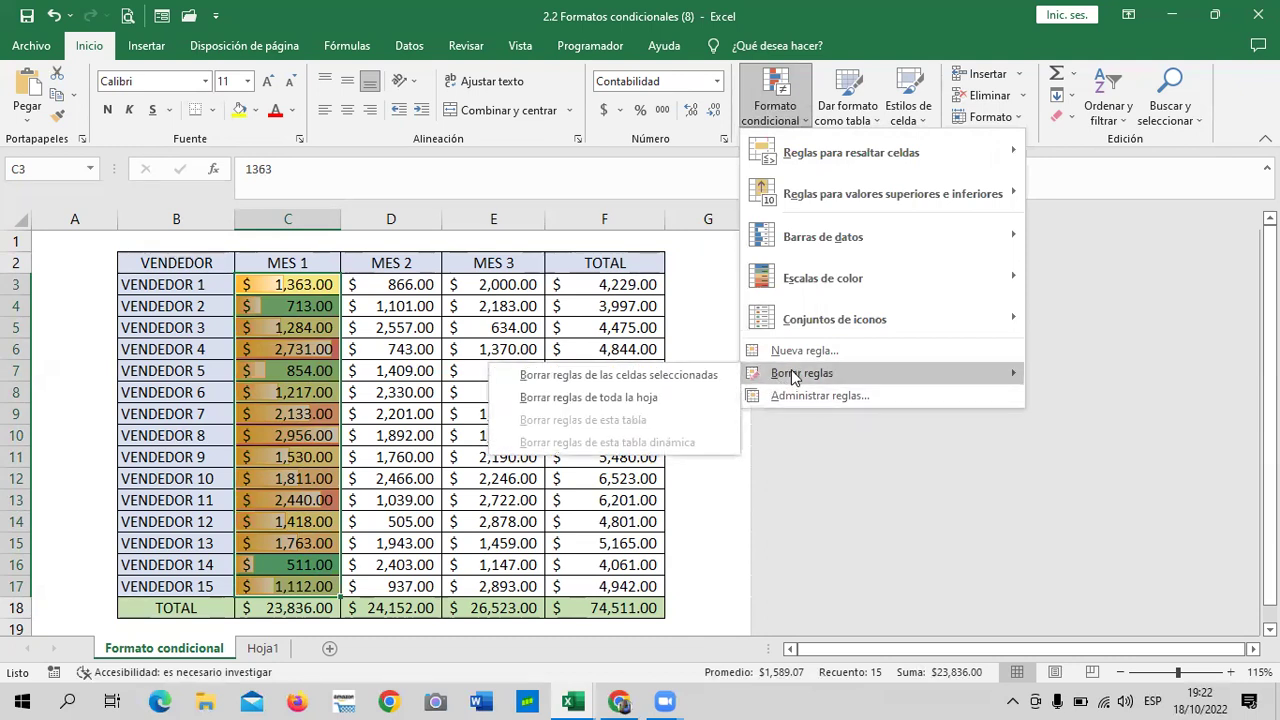
pyautogui.click(711, 375)
pyautogui.click(715, 325)
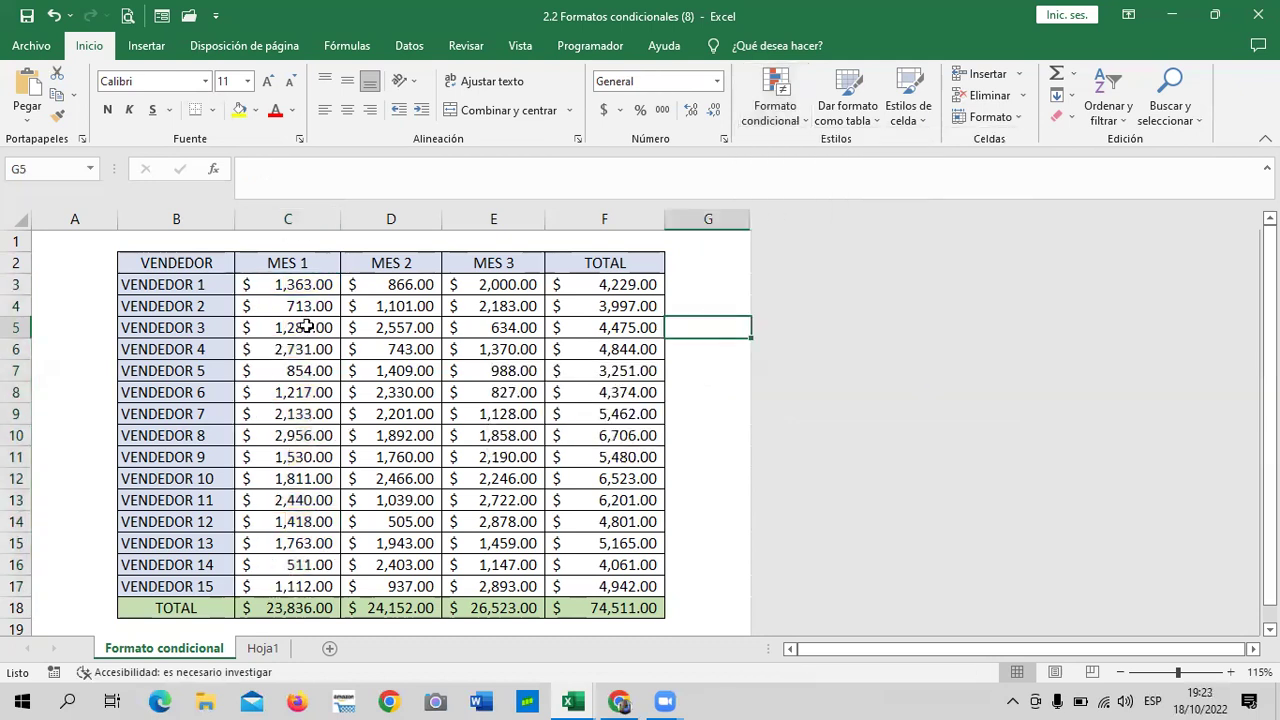
pyautogui.click(694, 476)
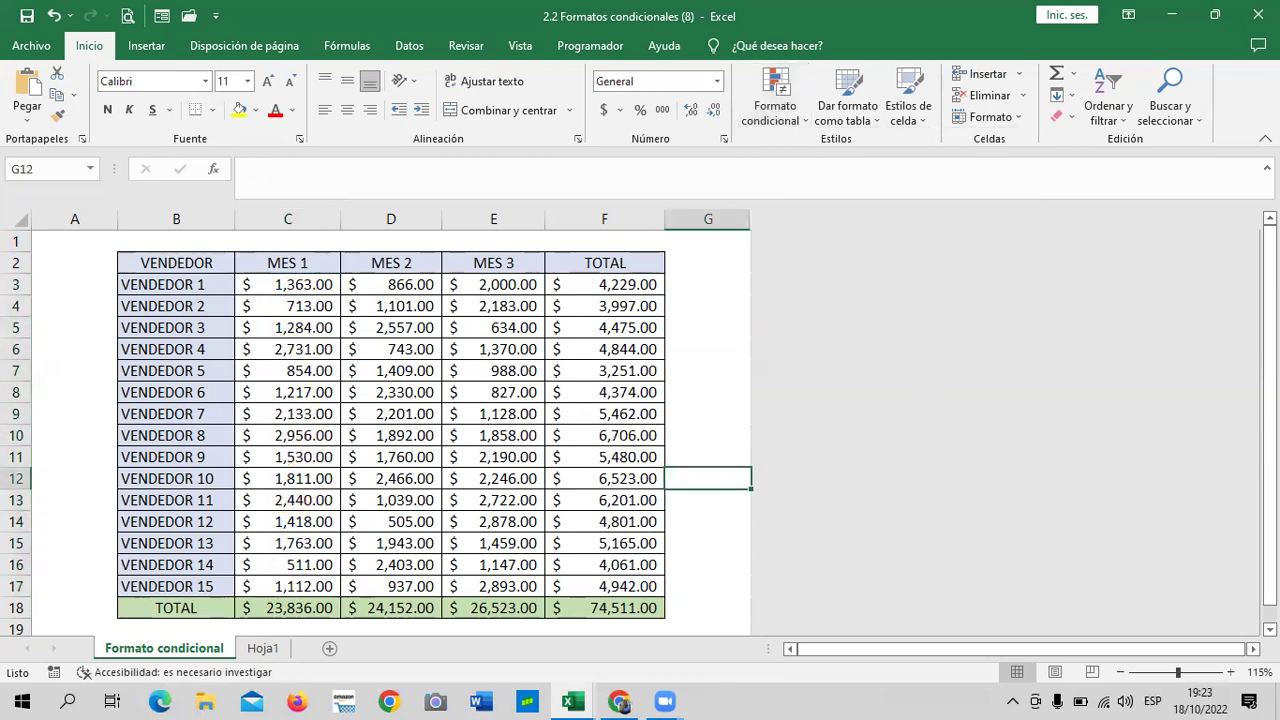
# Step: Apply green gradient data bars to the MES 1 values C3:C17
pyautogui.moveTo(263, 282); pyautogui.dragTo(308, 587)
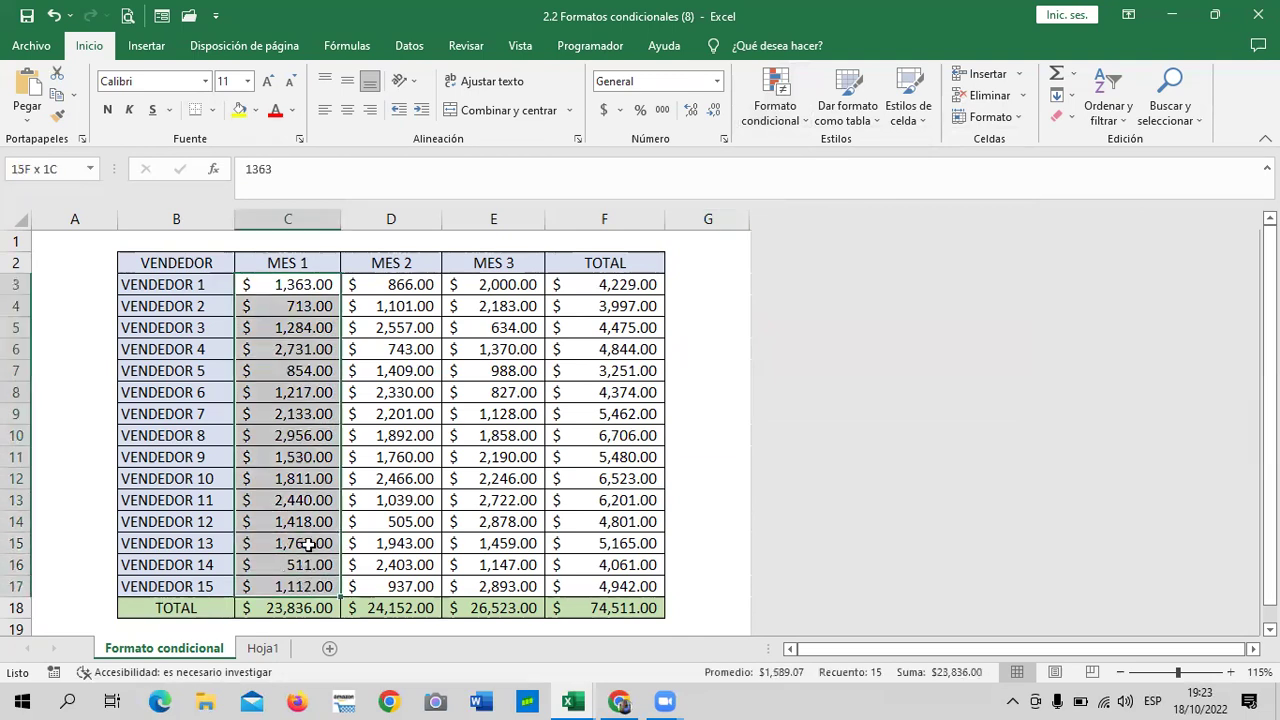
pyautogui.click(797, 122)
pyautogui.moveTo(823, 237)
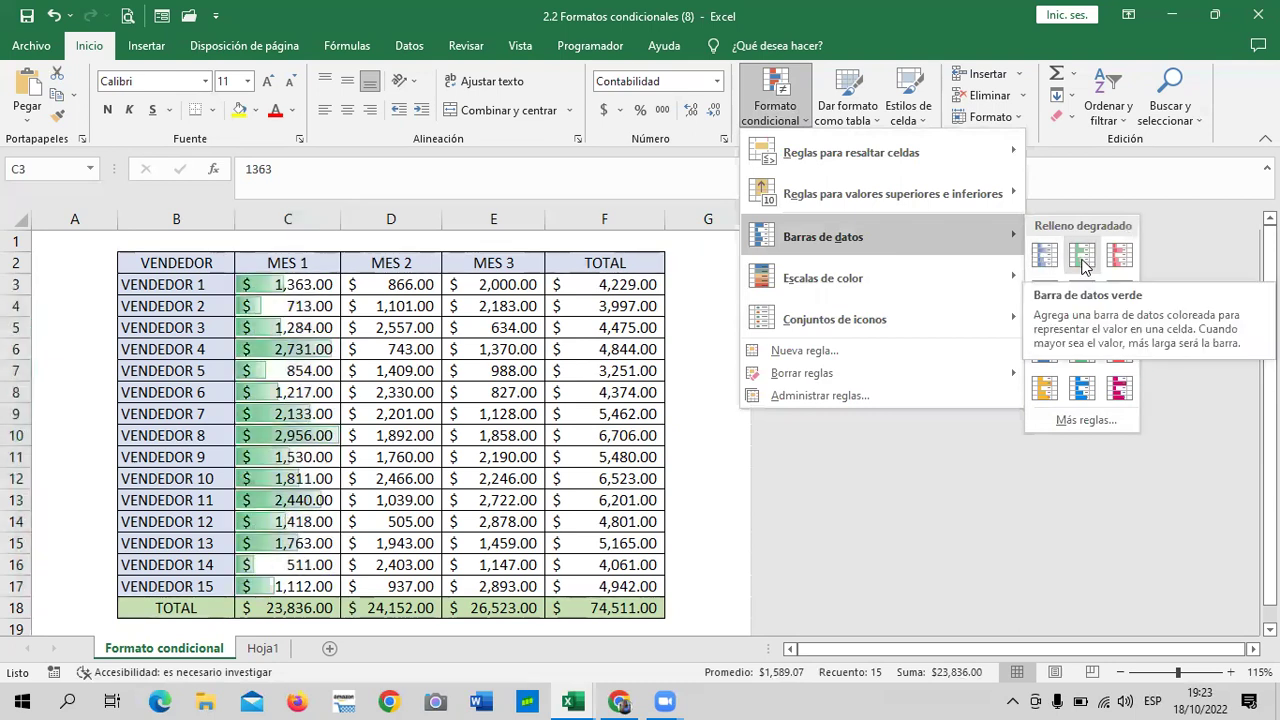
pyautogui.click(1083, 260)
pyautogui.click(718, 286)
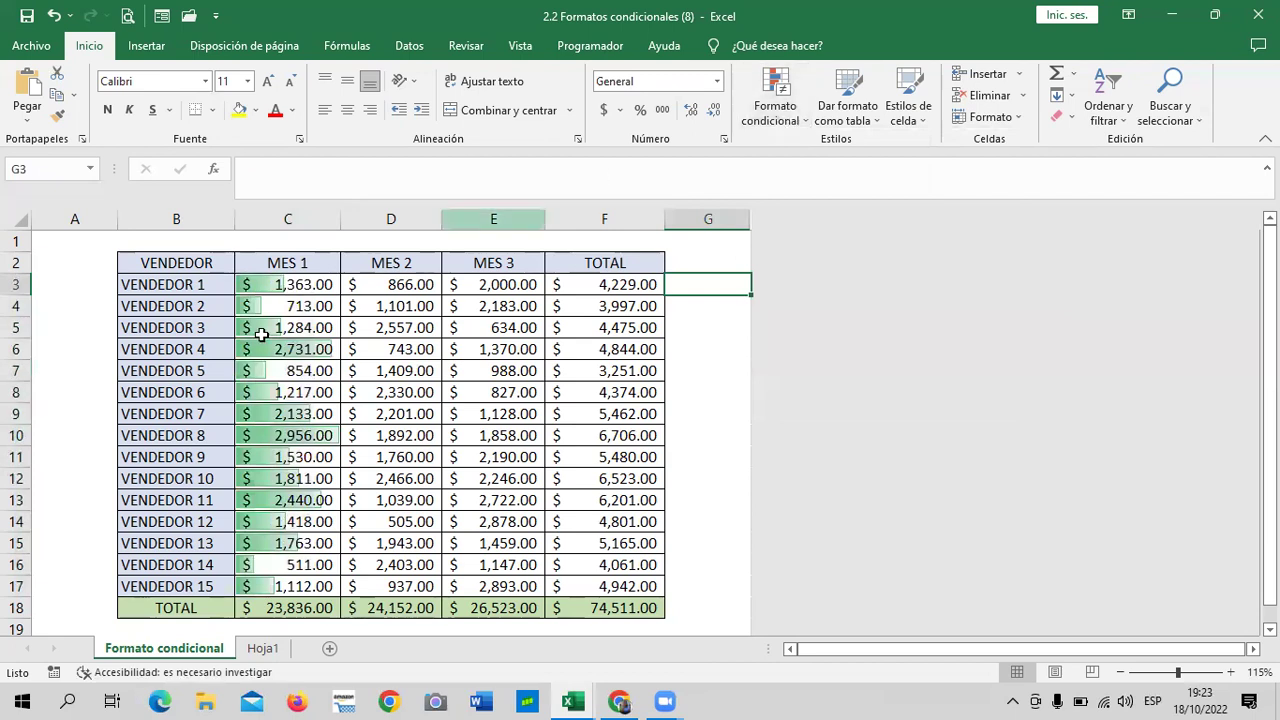
pyautogui.moveTo(385, 284); pyautogui.dragTo(402, 588)
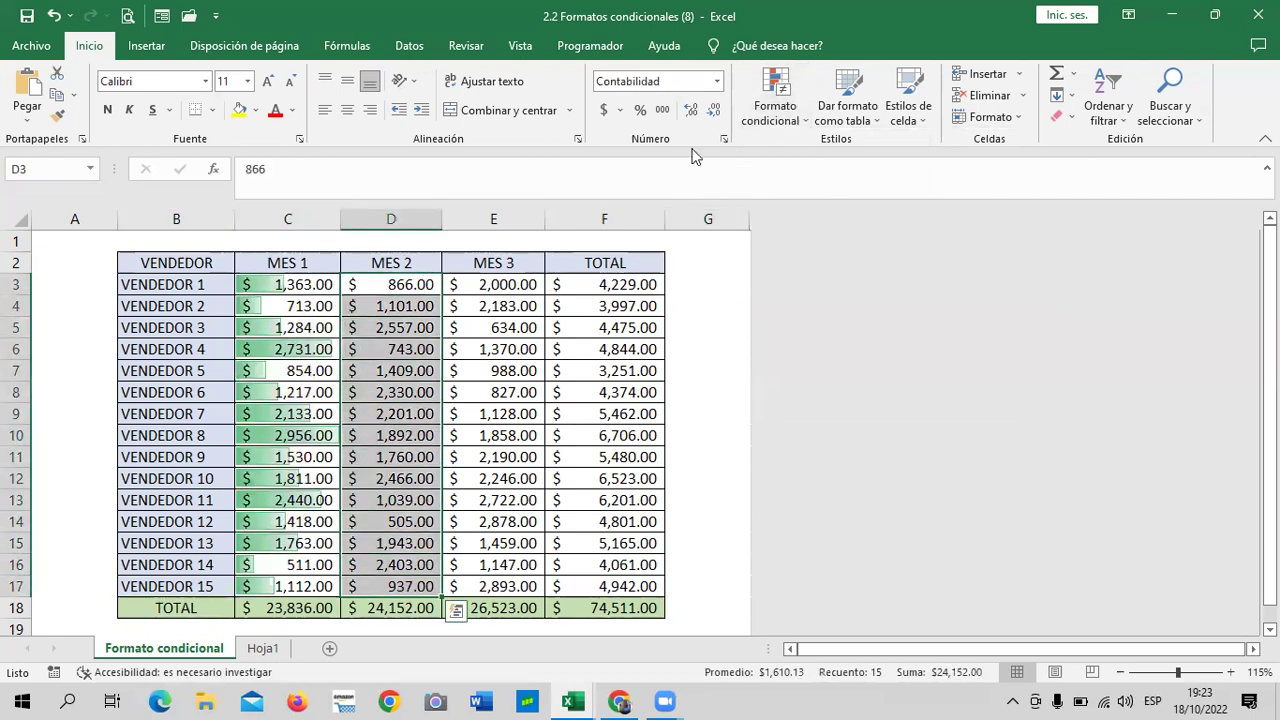
# Step: Apply the circled three-symbol icon set to the MES 2 values D3:D17
pyautogui.click(800, 118)
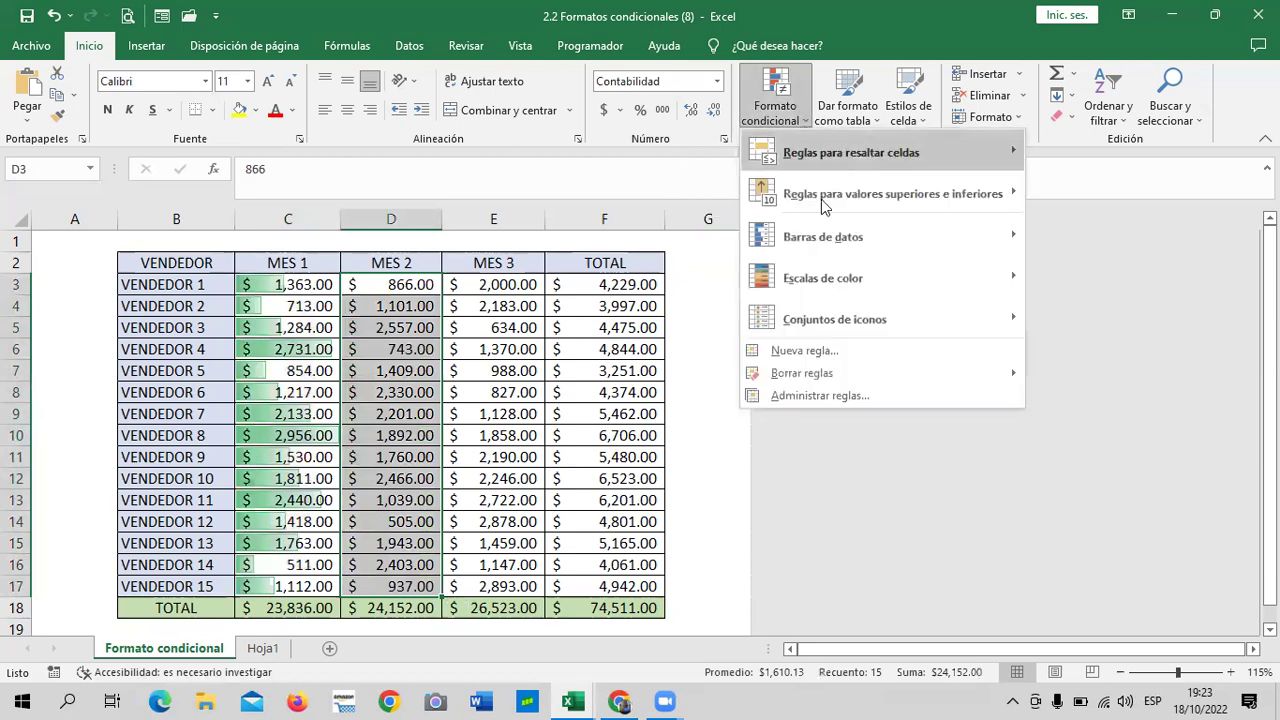
pyautogui.moveTo(835, 319)
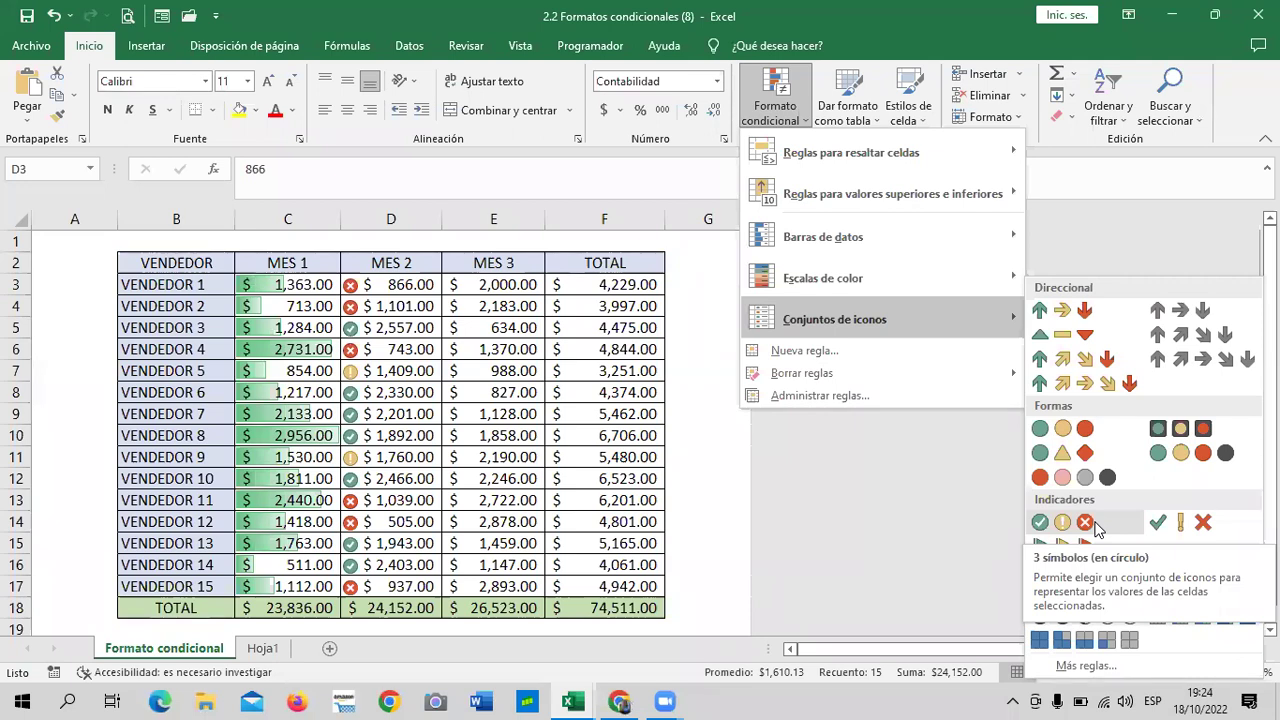
pyautogui.click(1094, 524)
pyautogui.click(366, 322)
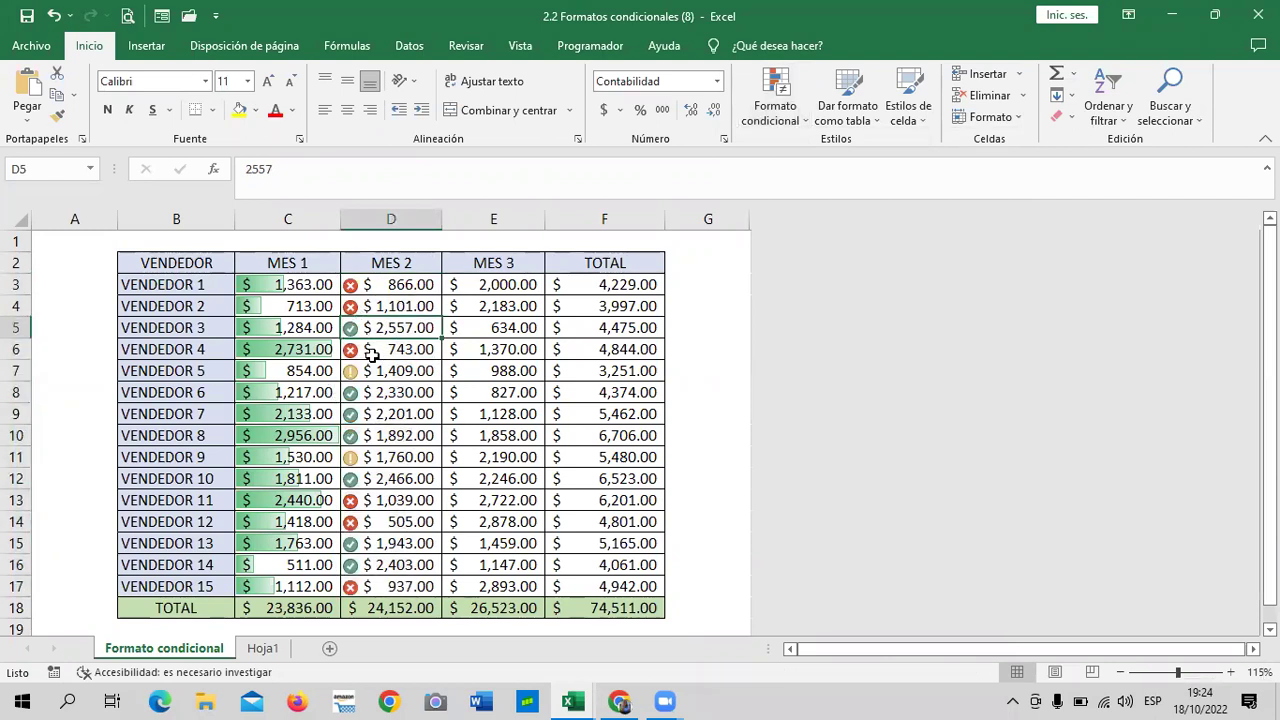
# Step: Check the MES 2 icons on values 1,101, 866, 1,409 and 1,760
pyautogui.click(350, 307)
pyautogui.click(352, 286)
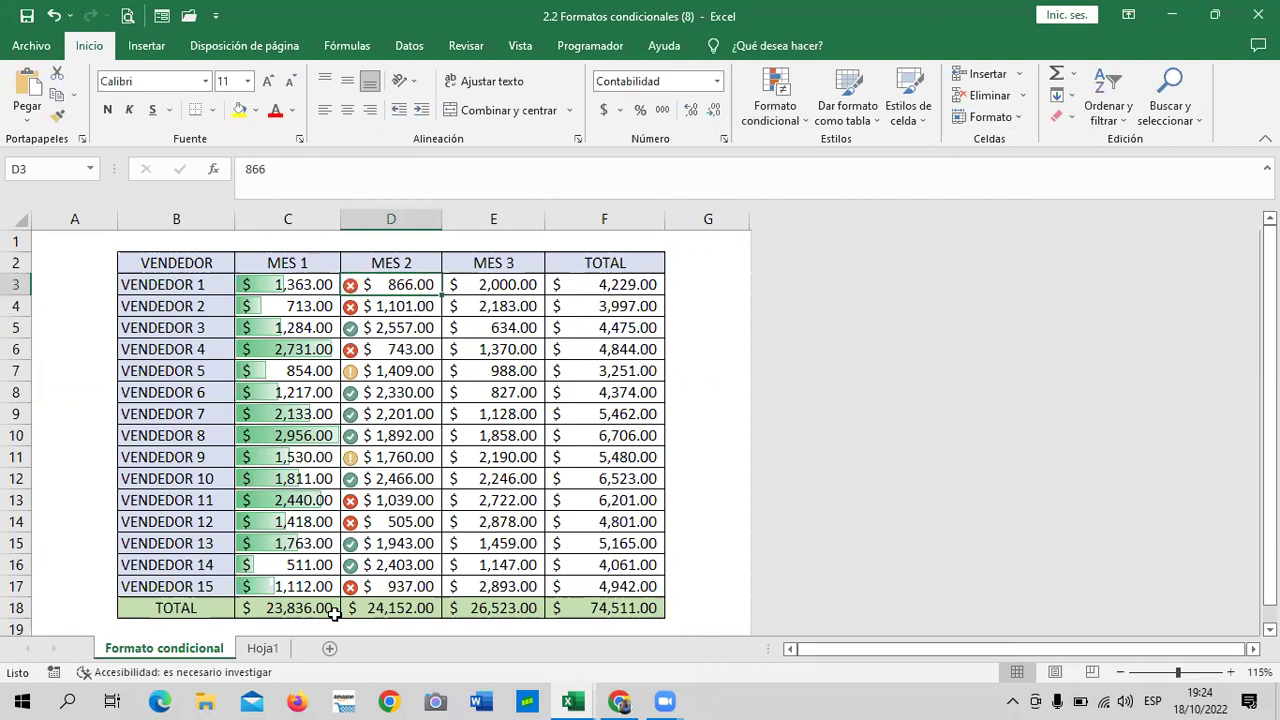
pyautogui.click(352, 371)
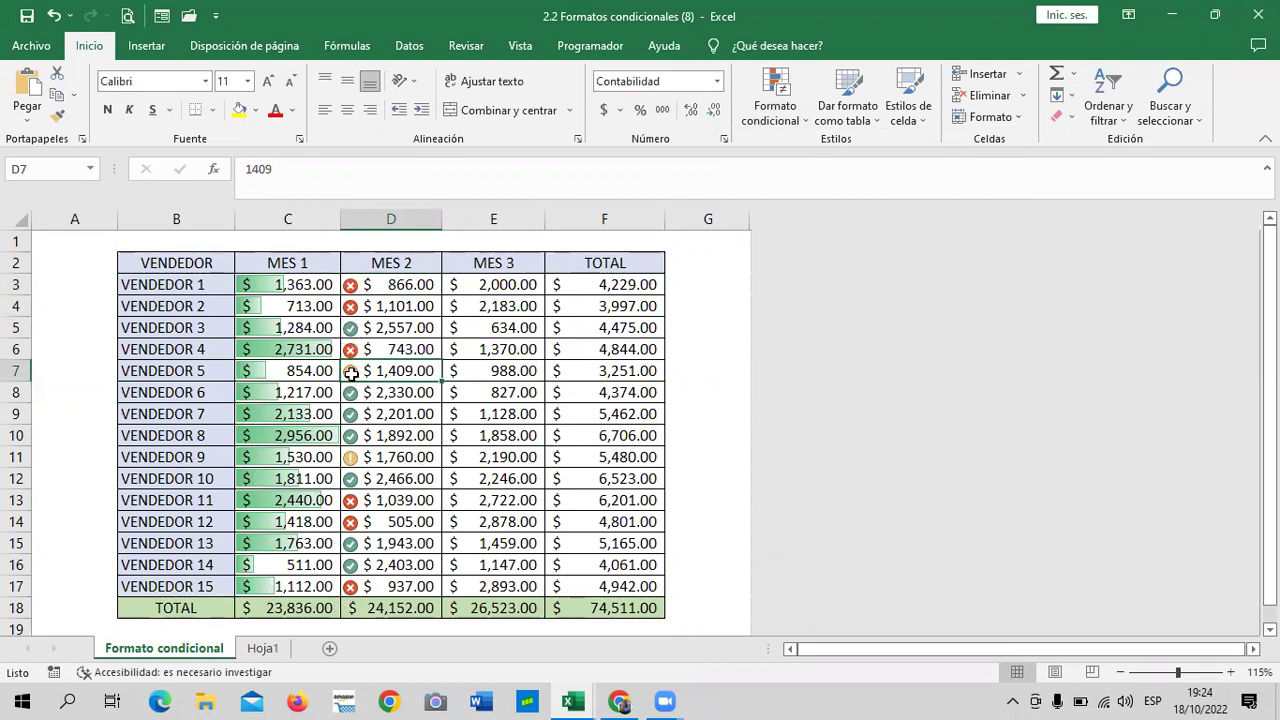
pyautogui.click(352, 458)
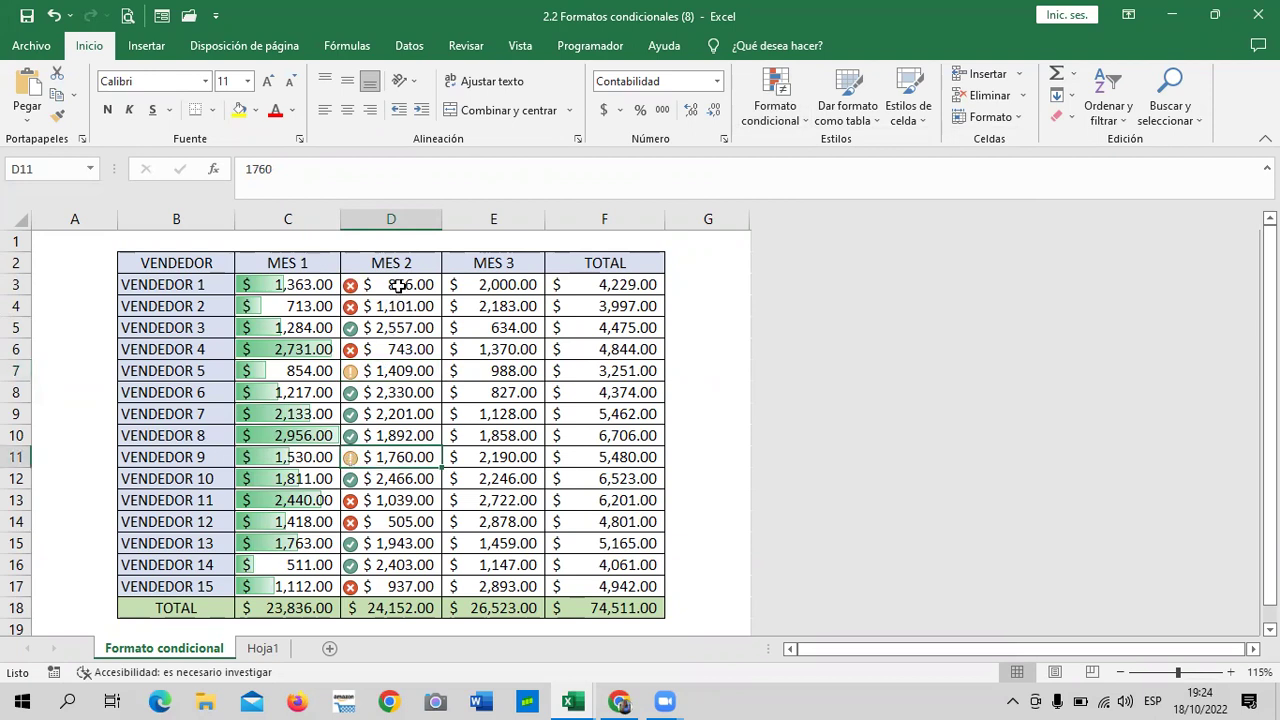
pyautogui.moveTo(397, 285); pyautogui.dragTo(386, 586)
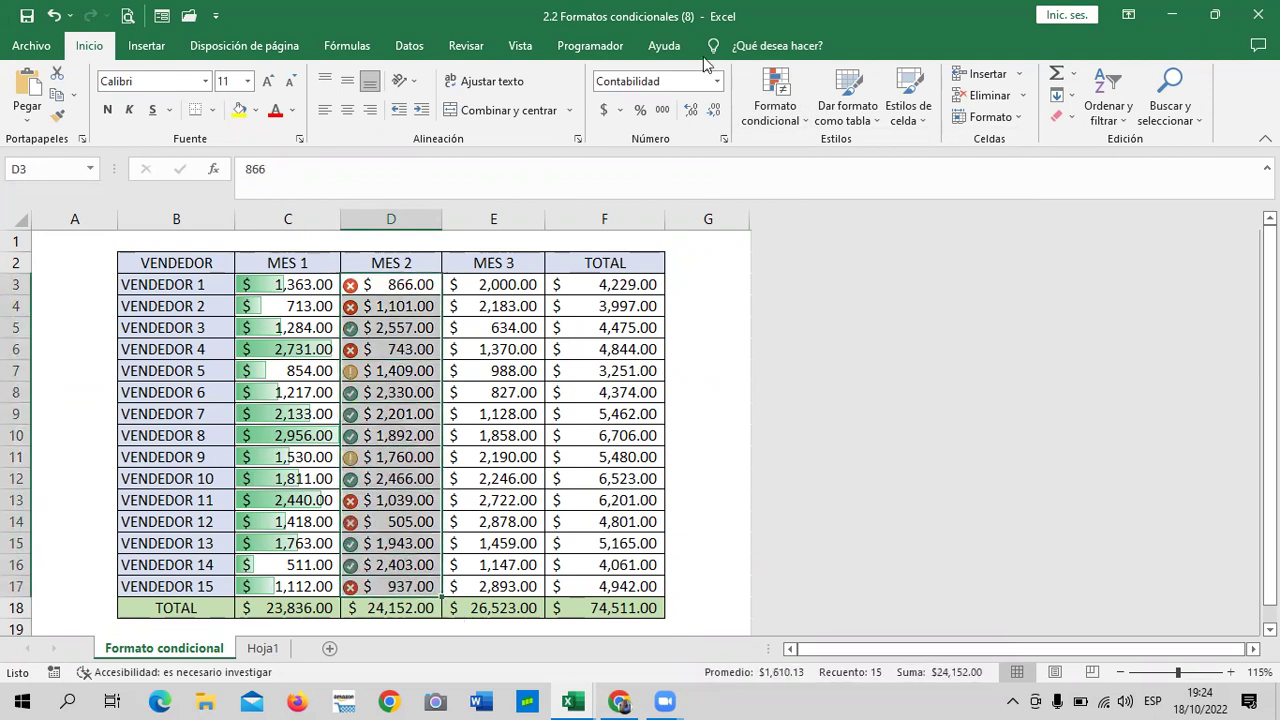
# Step: Replace the MES 2 symbol icons with the colored three-arrow icon set
pyautogui.click(802, 121)
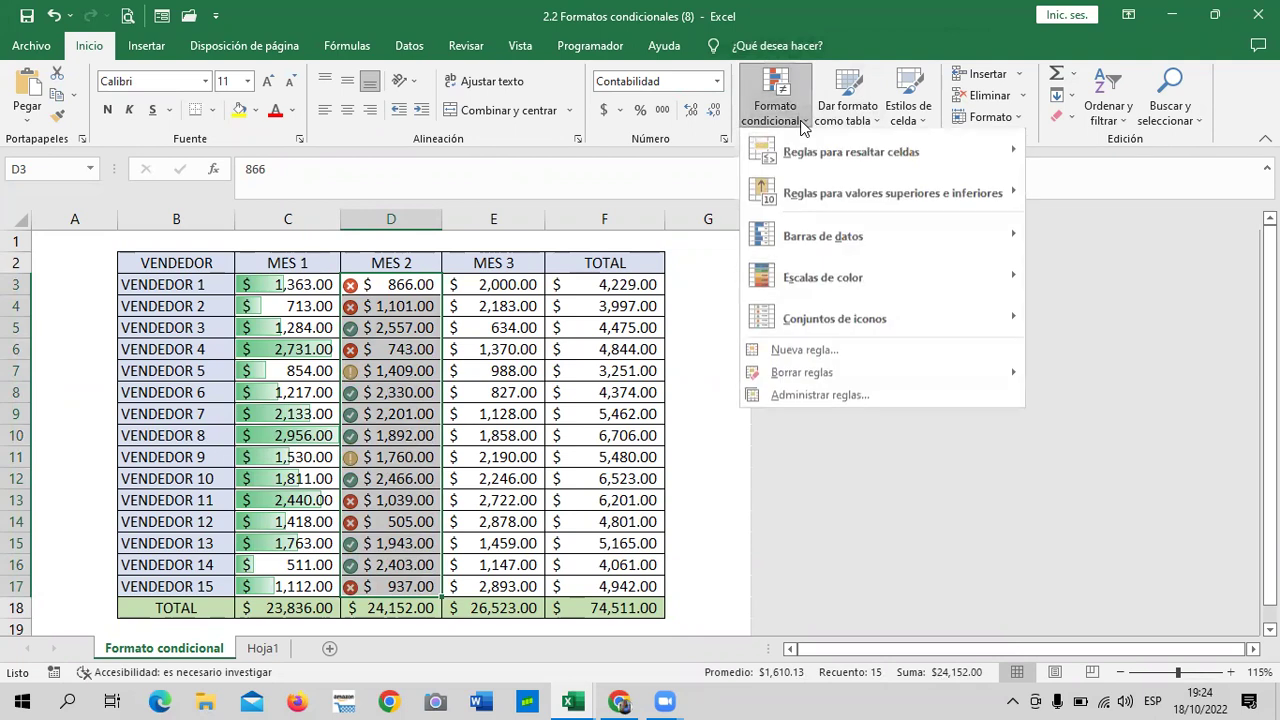
pyautogui.moveTo(802, 373)
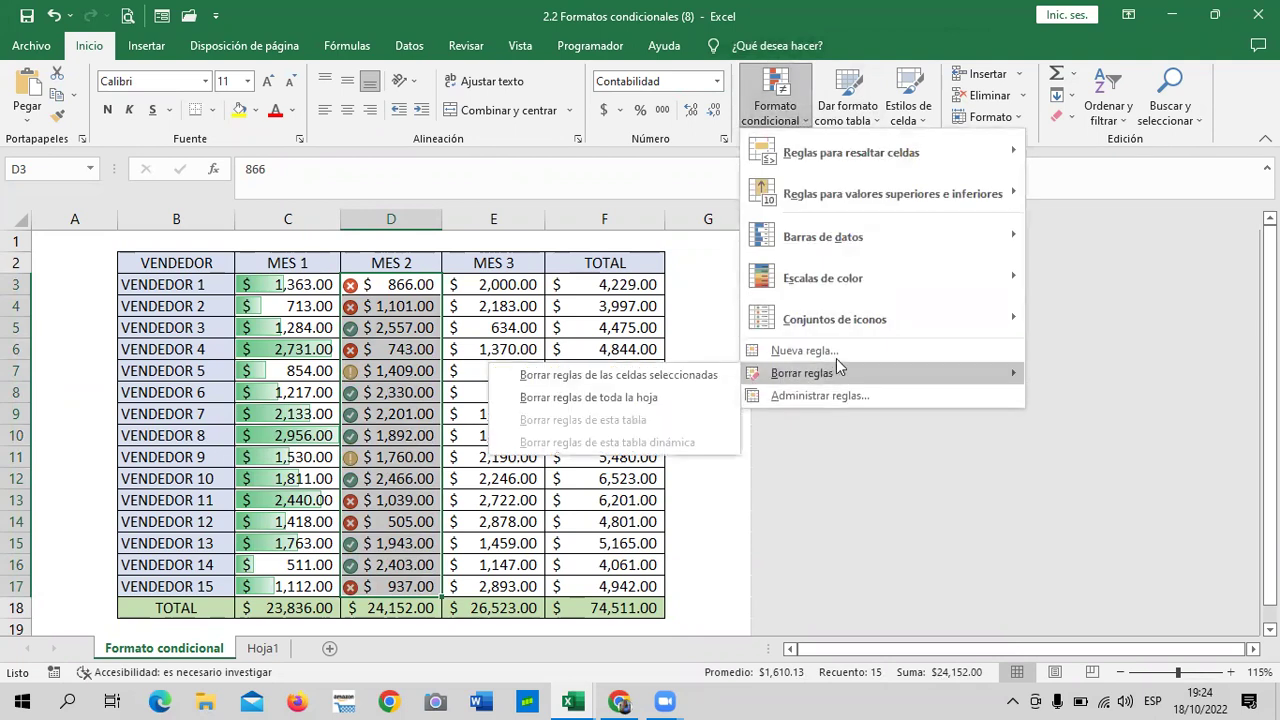
pyautogui.click(715, 375)
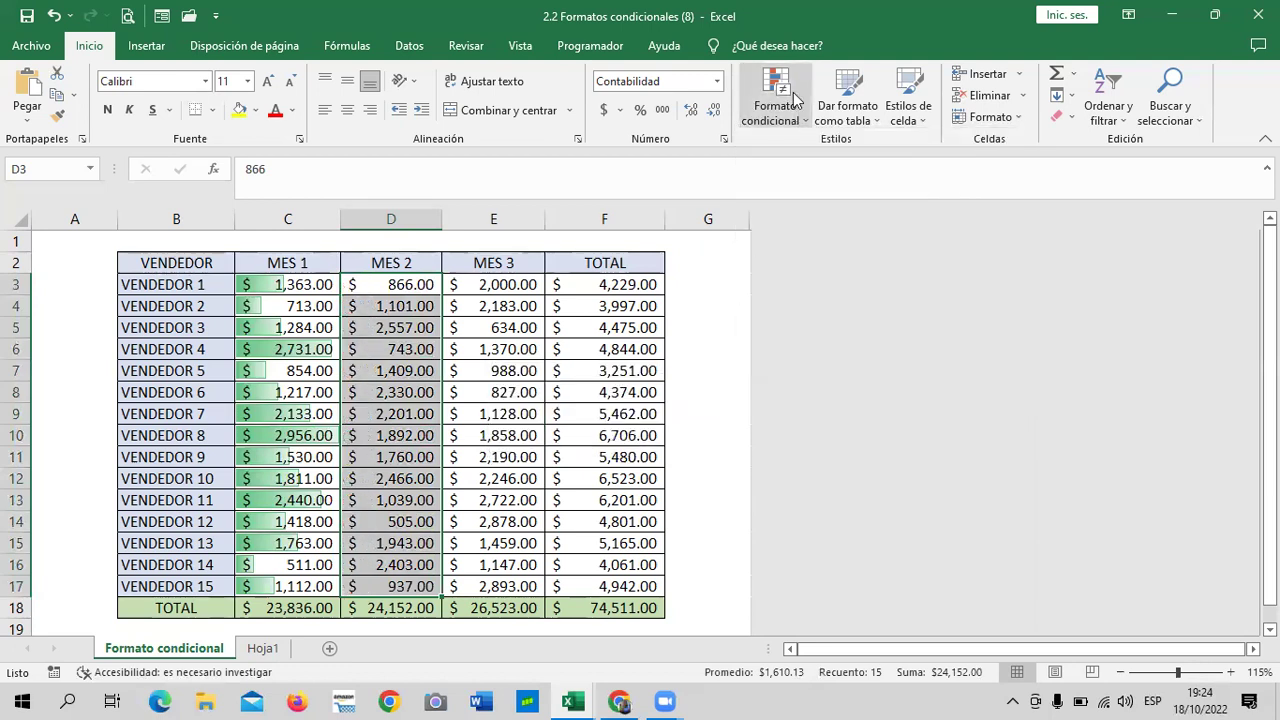
pyautogui.click(801, 123)
pyautogui.moveTo(834, 319)
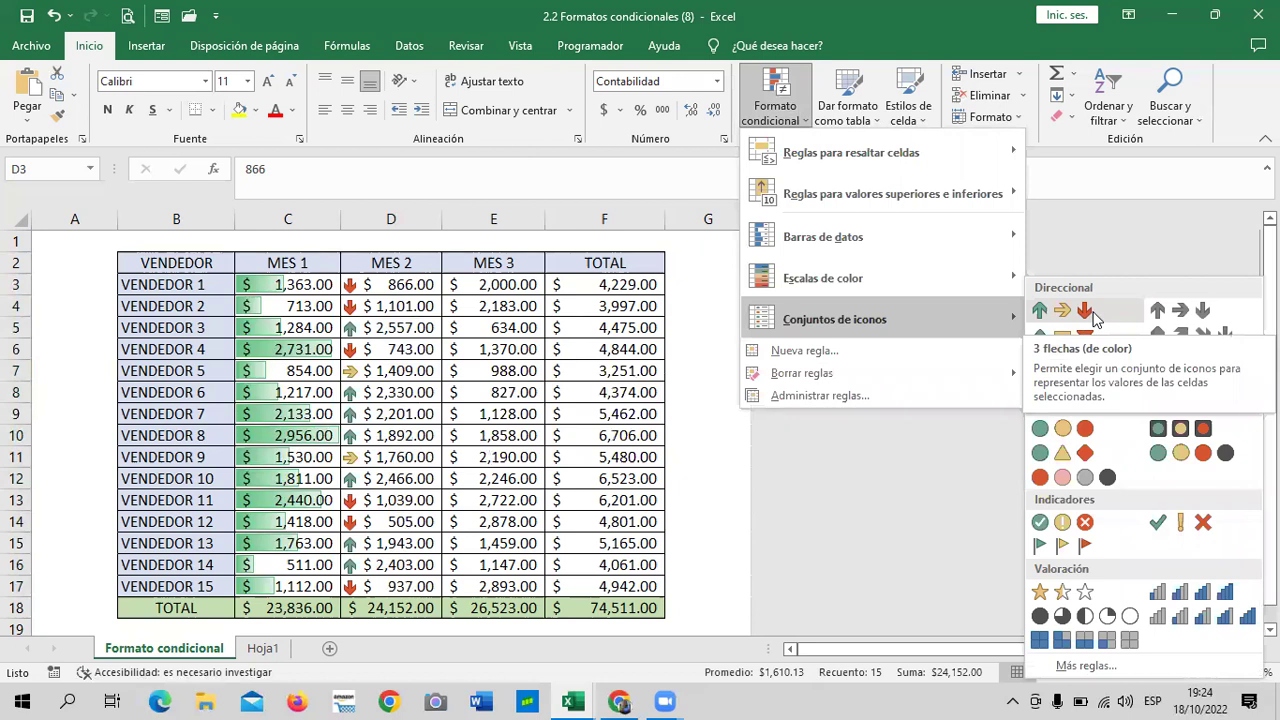
pyautogui.click(1093, 316)
pyautogui.click(695, 280)
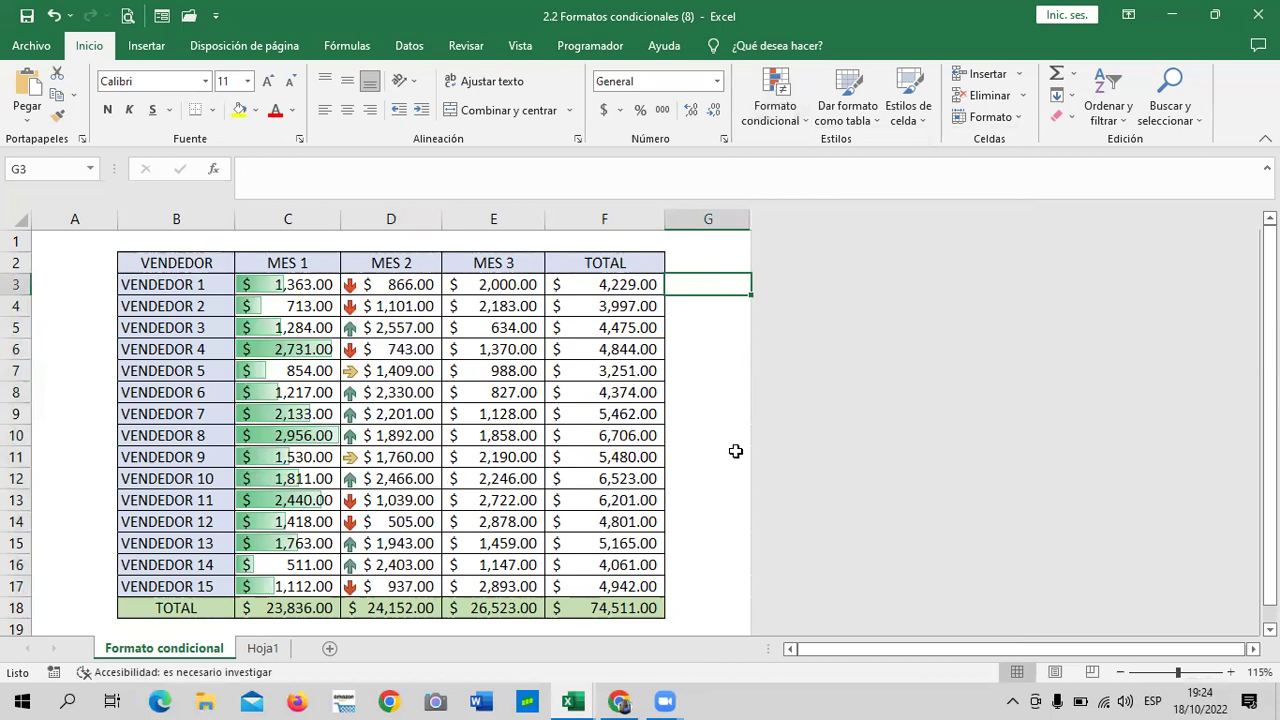
pyautogui.click(346, 374)
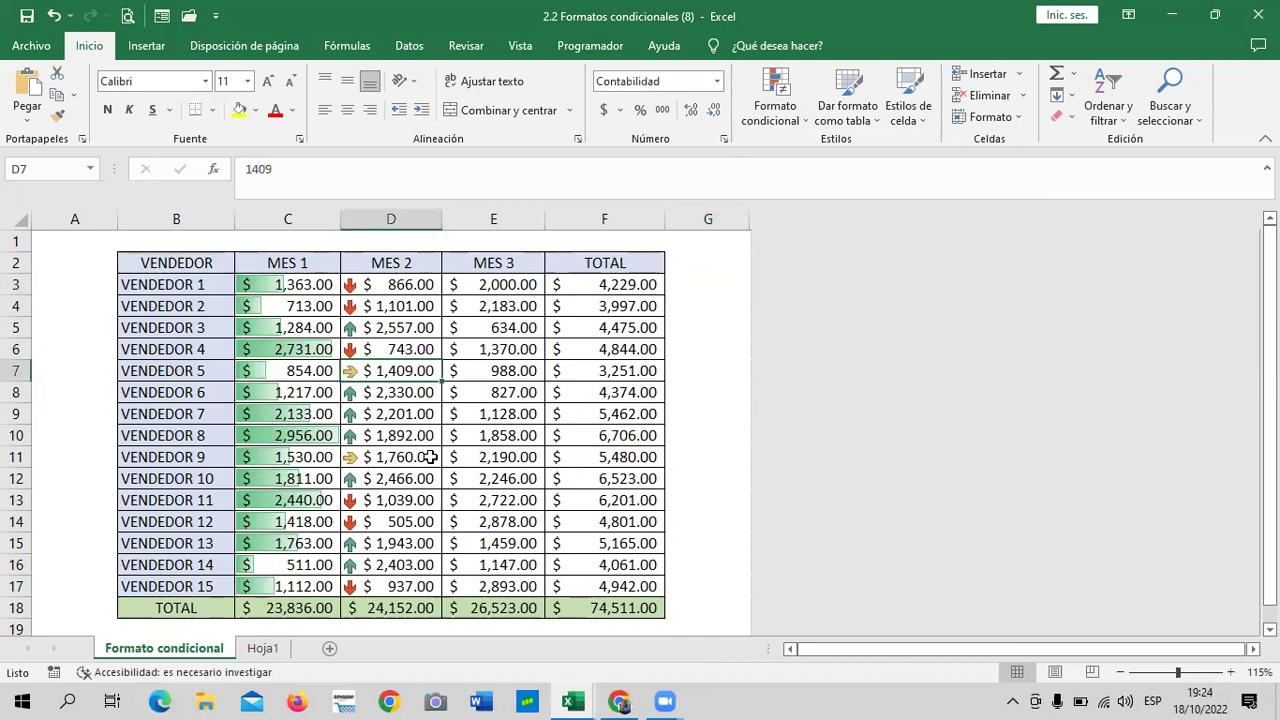
pyautogui.click(378, 455)
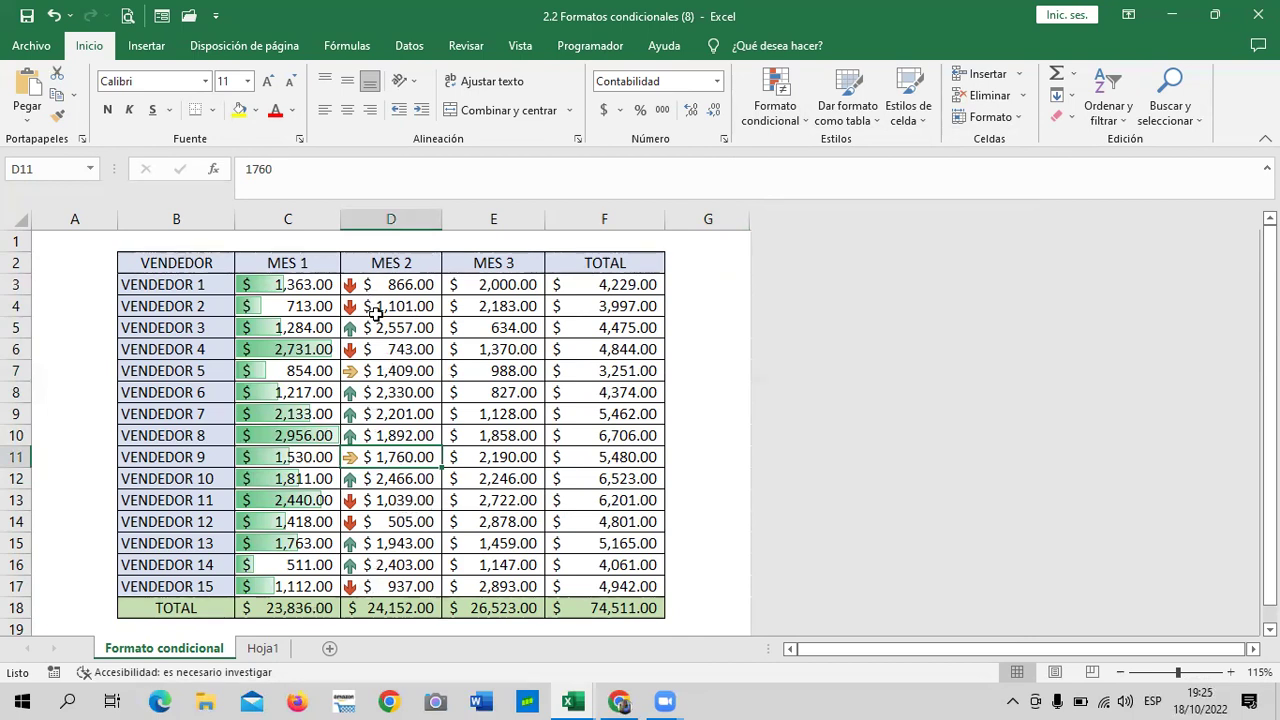
pyautogui.click(712, 380)
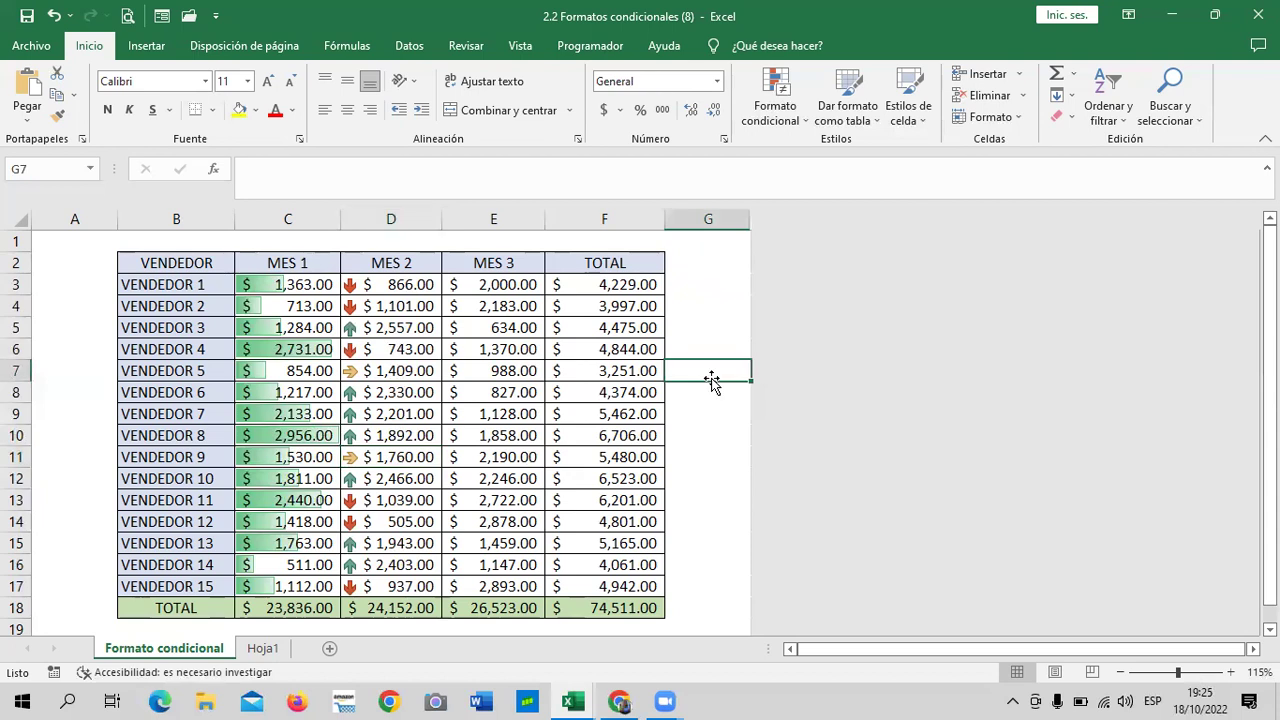
pyautogui.click(395, 308)
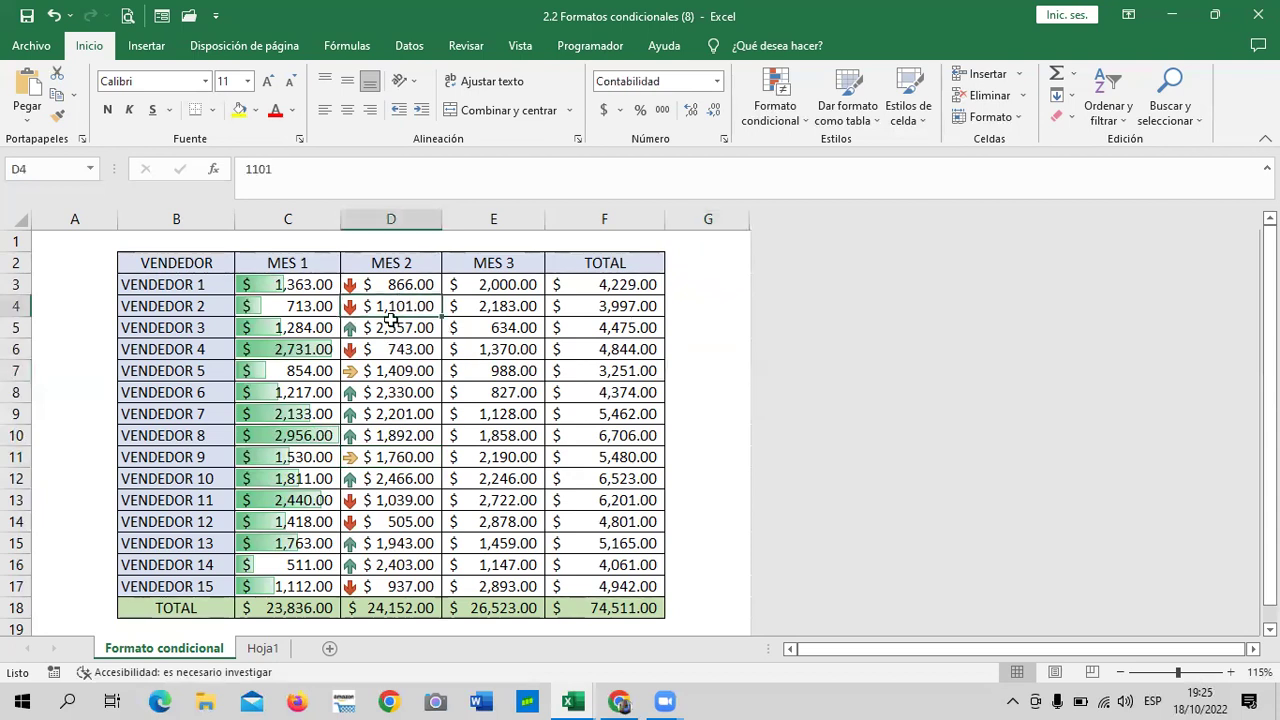
pyautogui.click(388, 588)
pyautogui.click(371, 414)
pyautogui.click(398, 285)
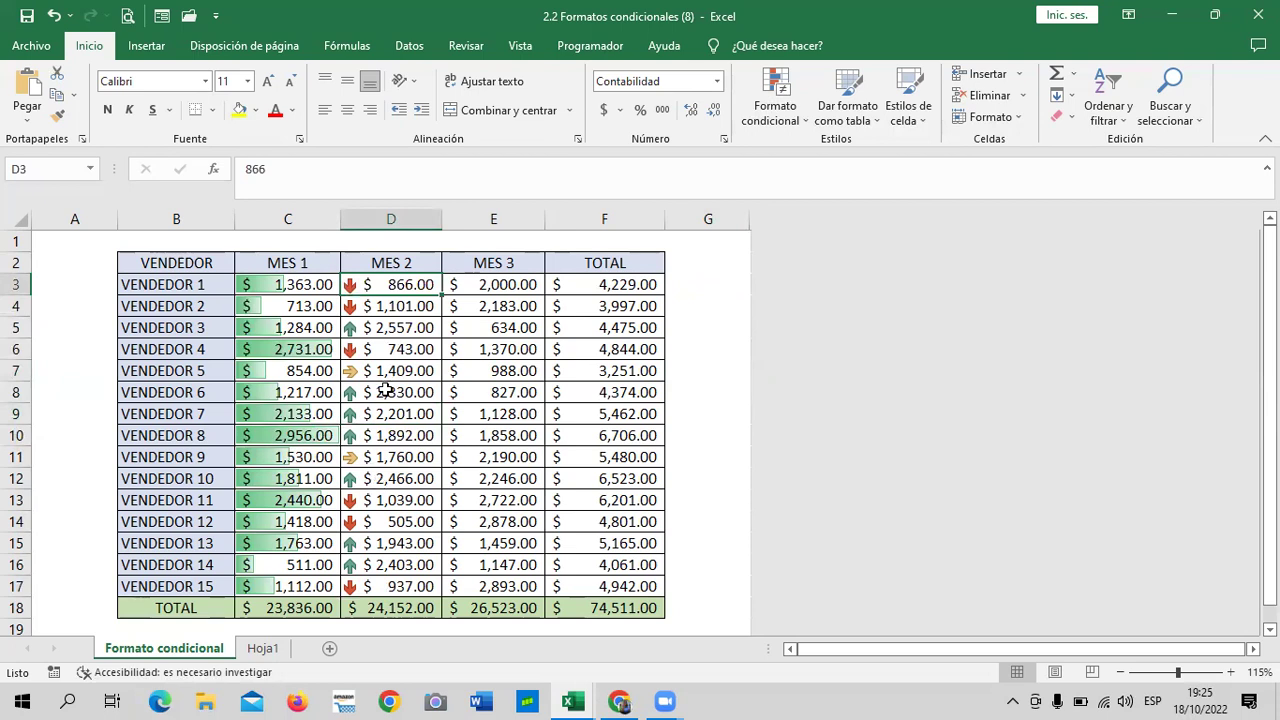
pyautogui.click(388, 592)
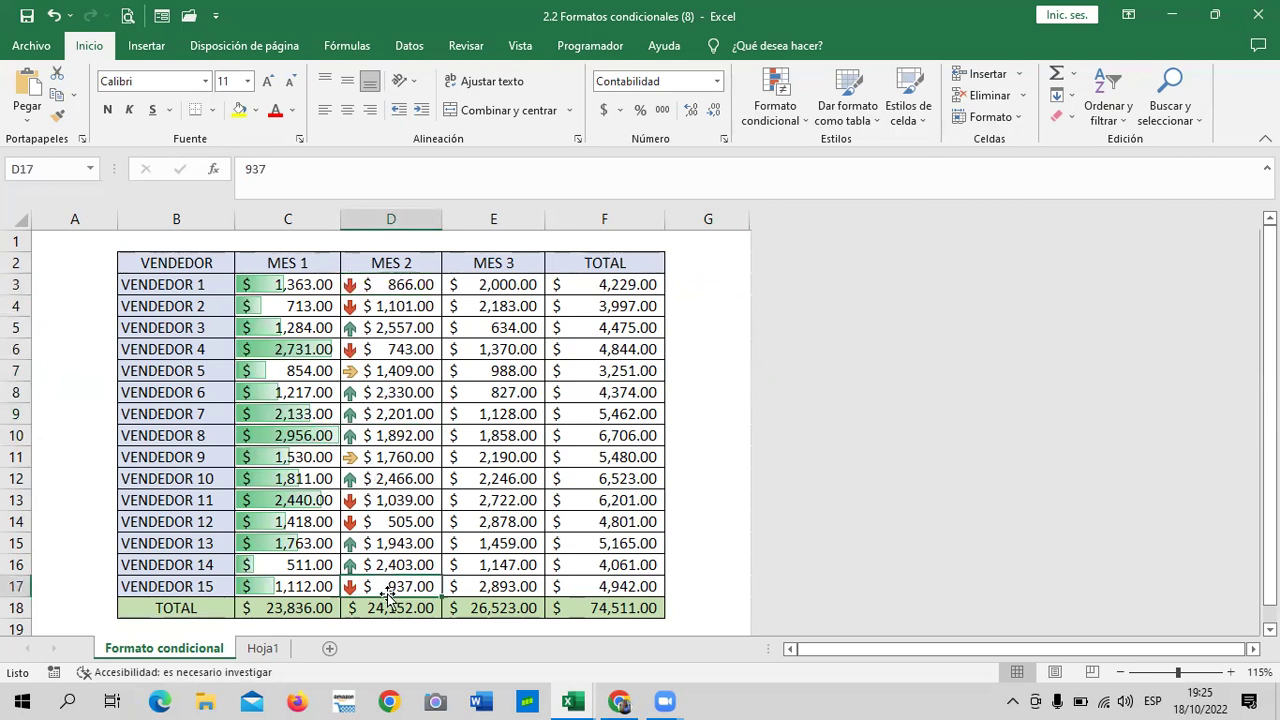
pyautogui.click(410, 346)
pyautogui.click(406, 284)
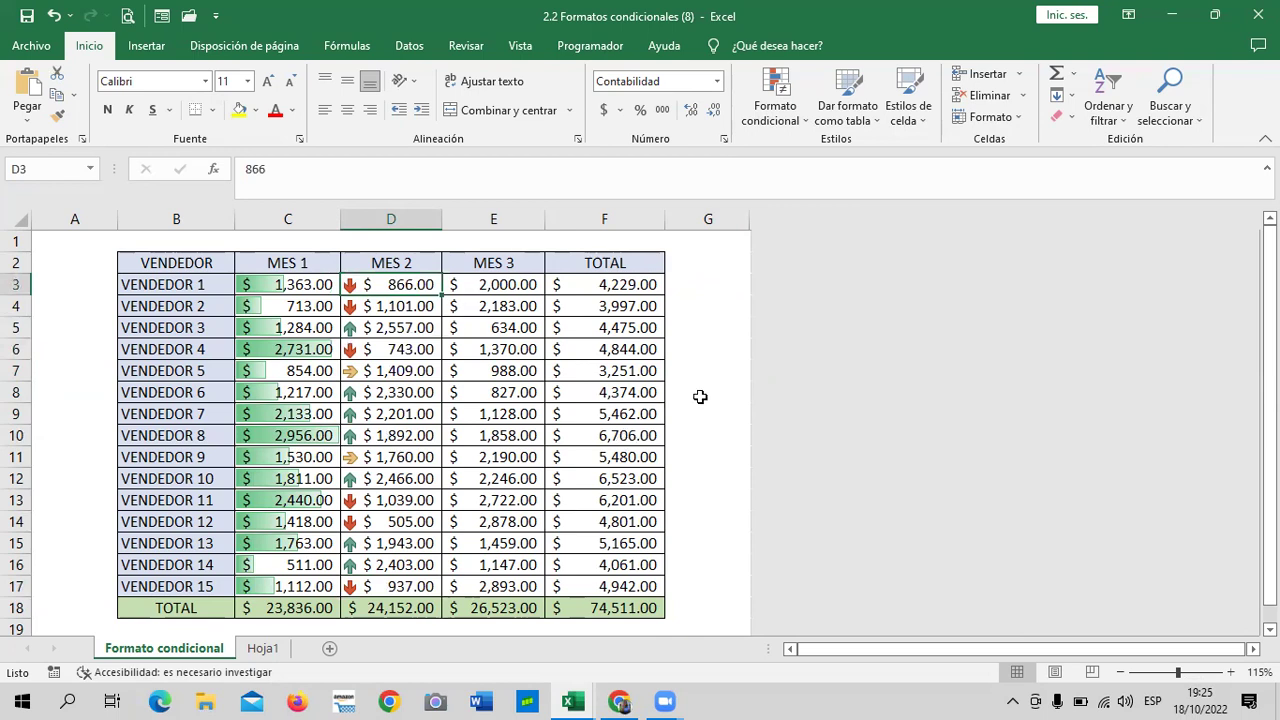
pyautogui.write('3000')
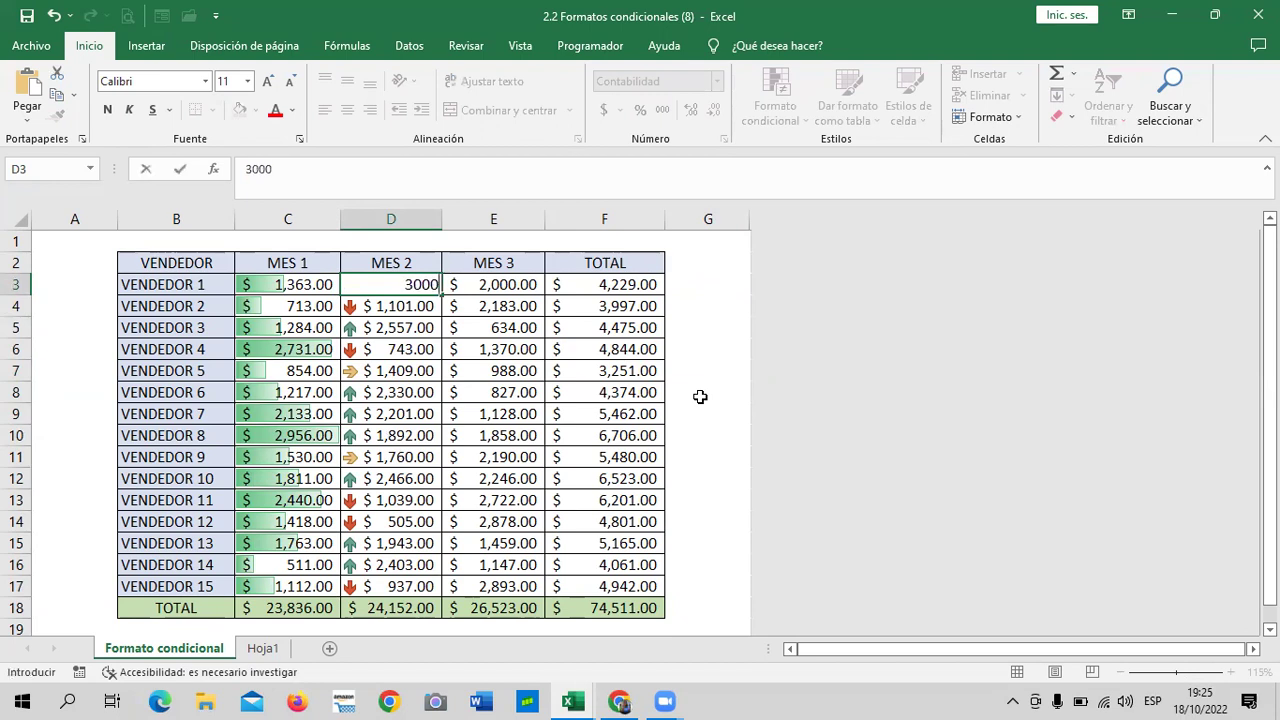
pyautogui.press('Return')
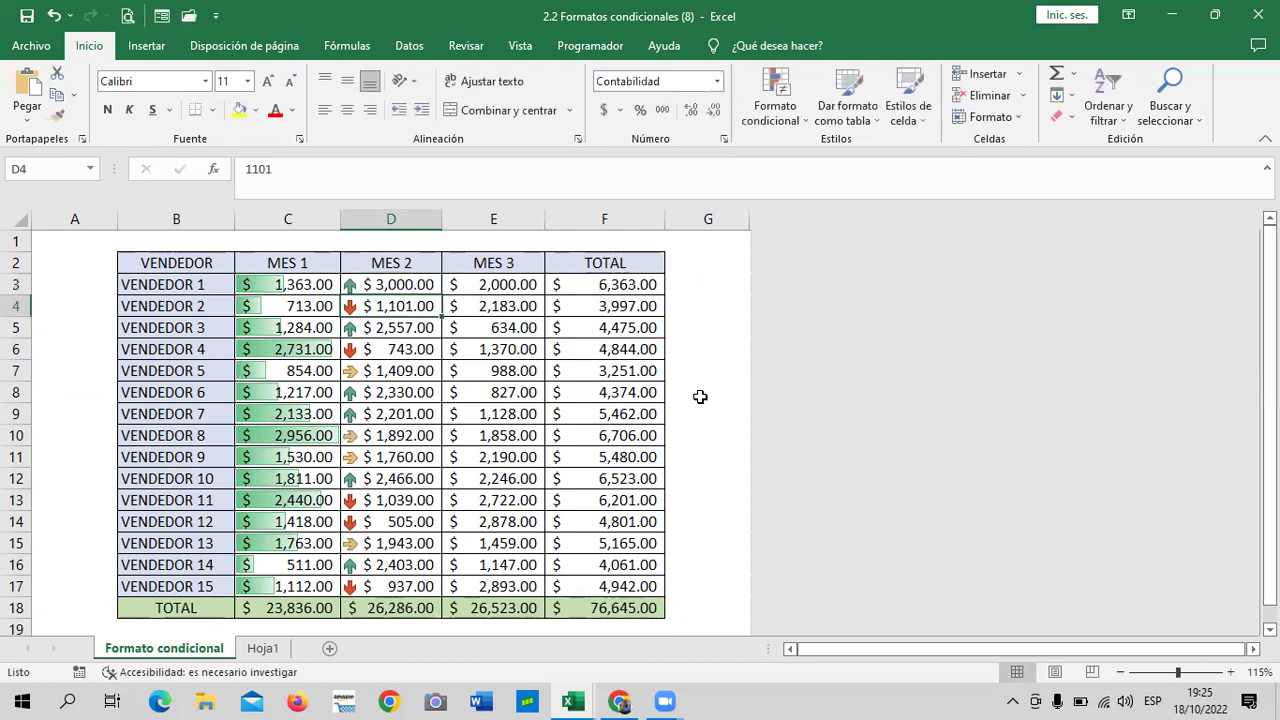
pyautogui.click(376, 284)
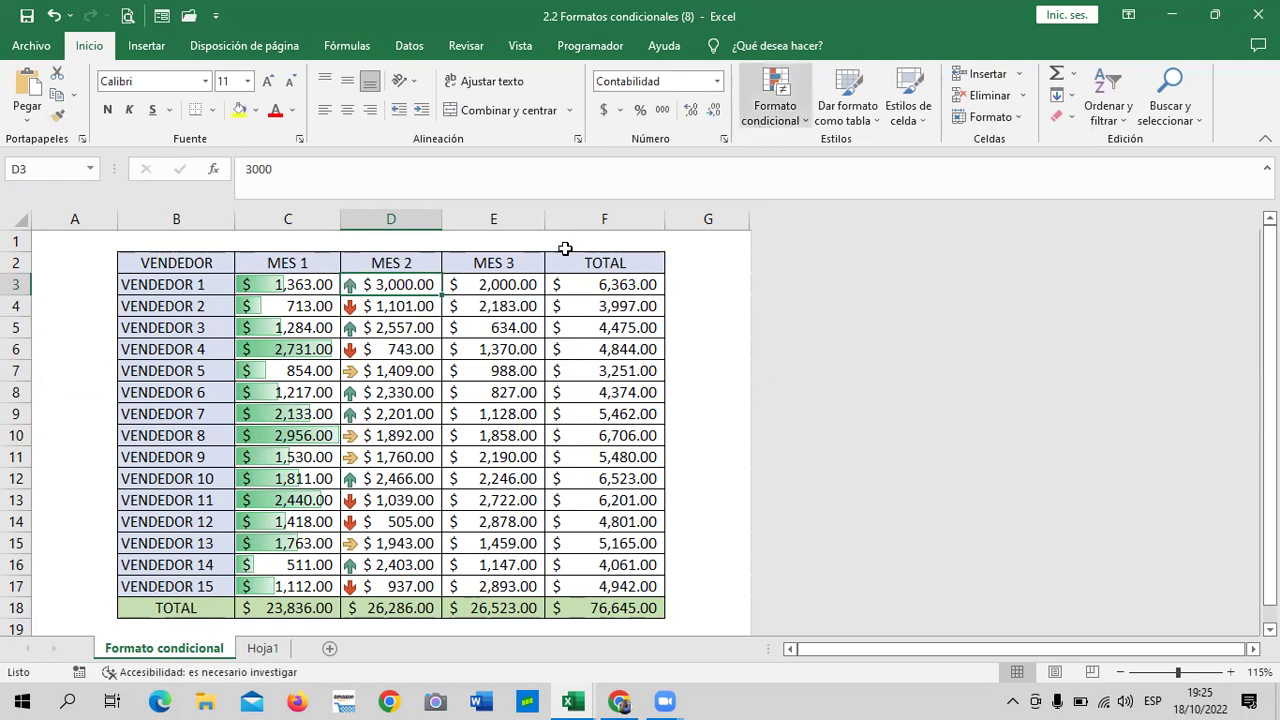
pyautogui.click(55, 17)
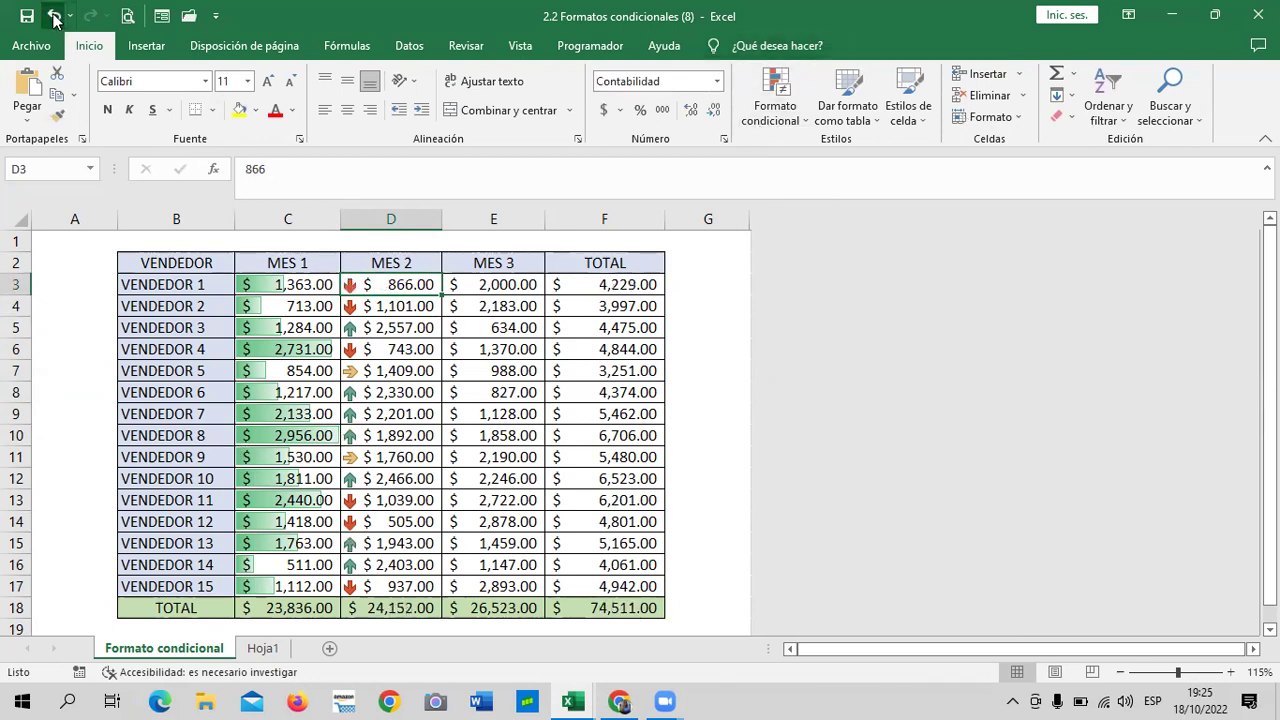
pyautogui.click(396, 392)
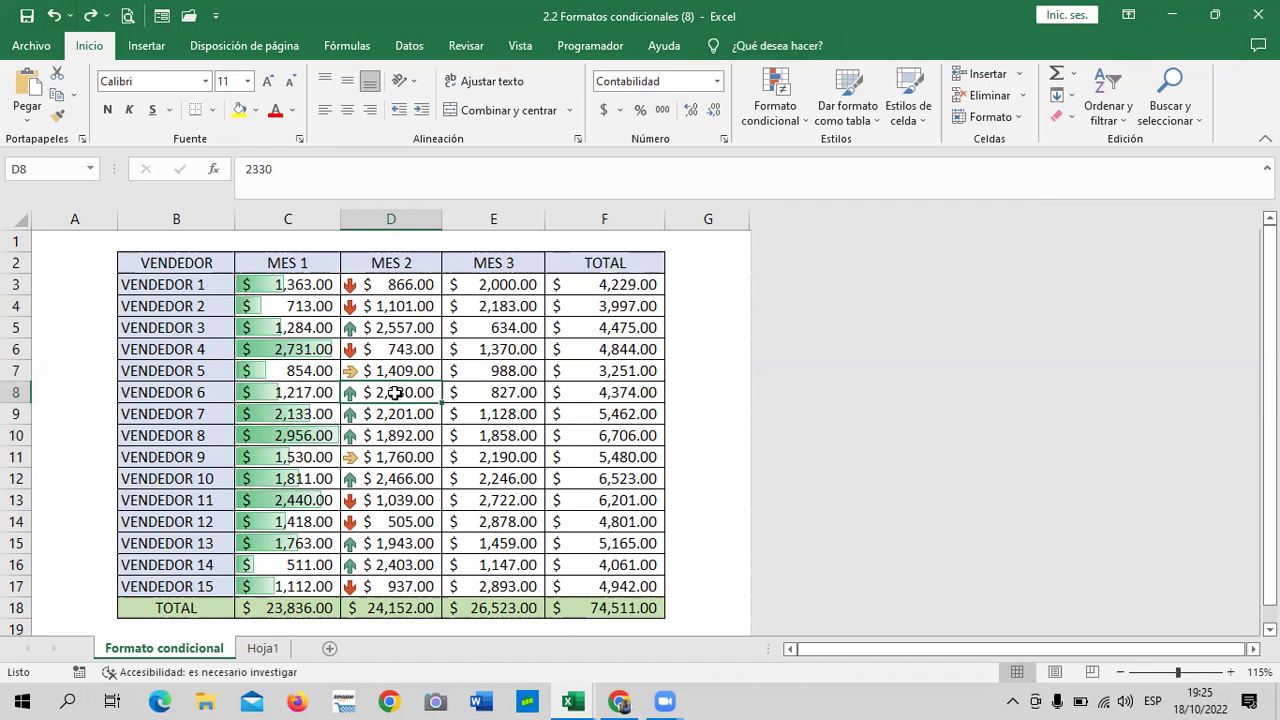
pyautogui.click(401, 521)
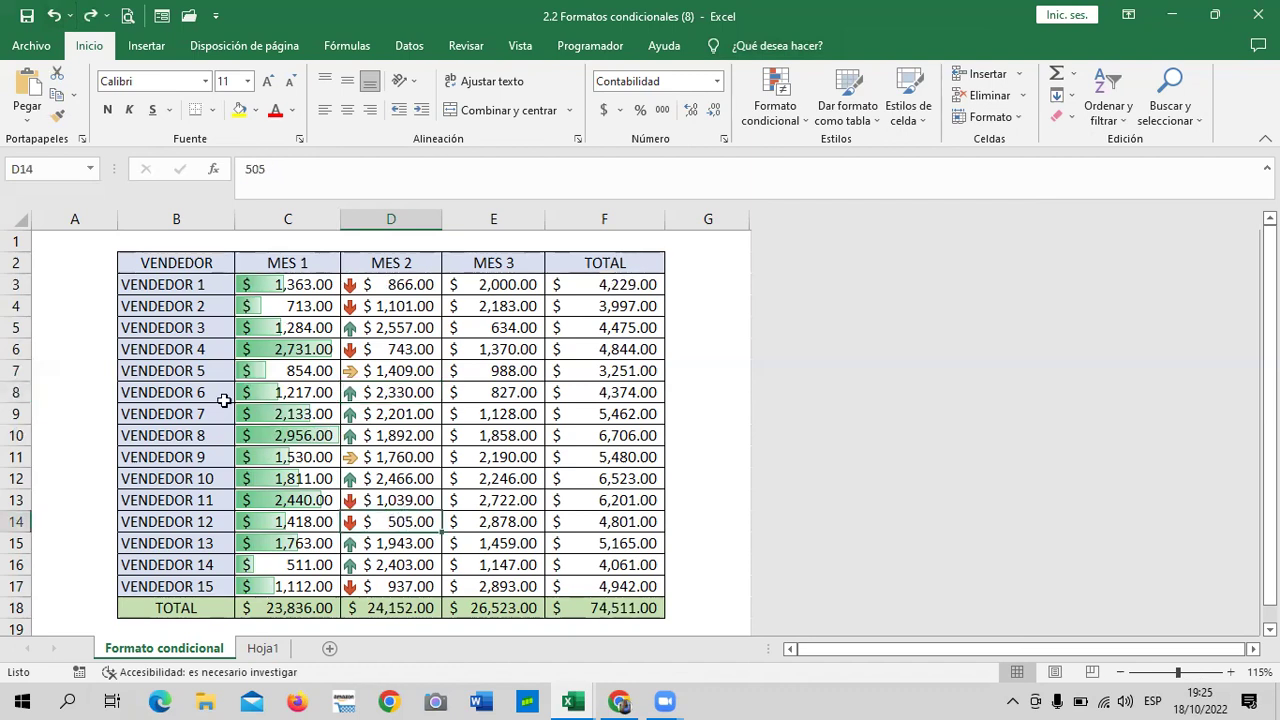
pyautogui.click(261, 302)
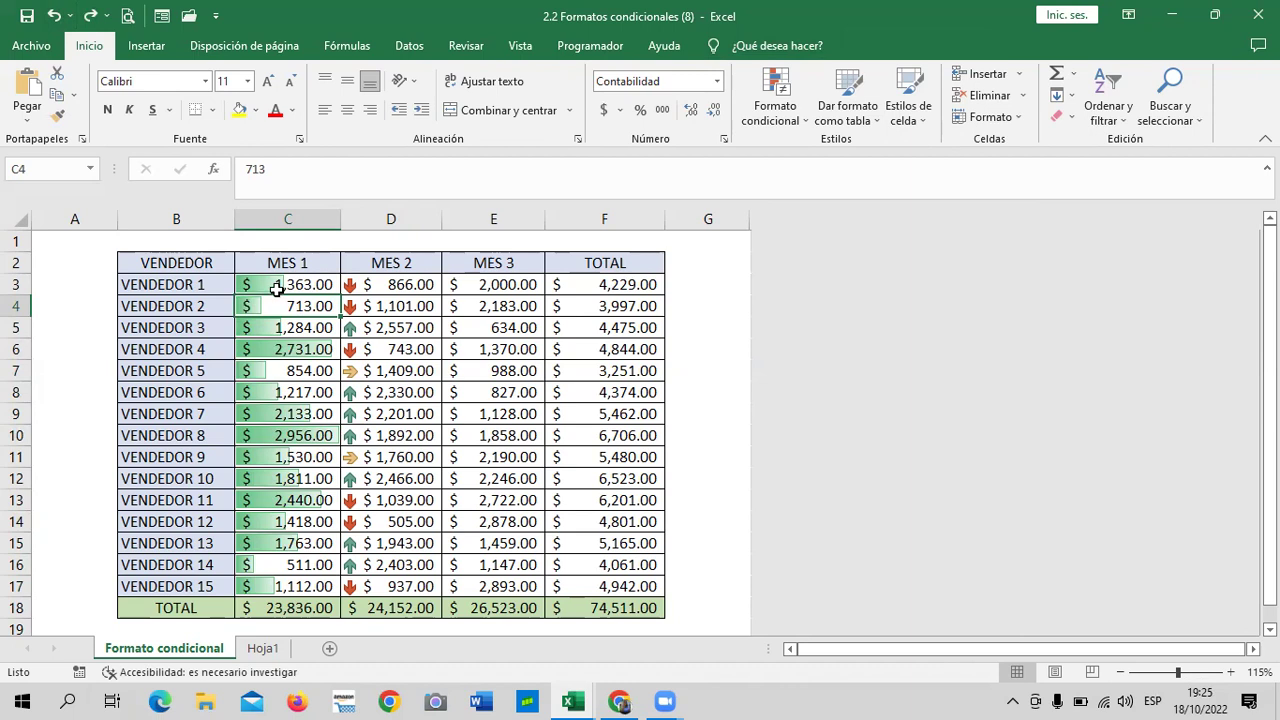
pyautogui.write('2000')
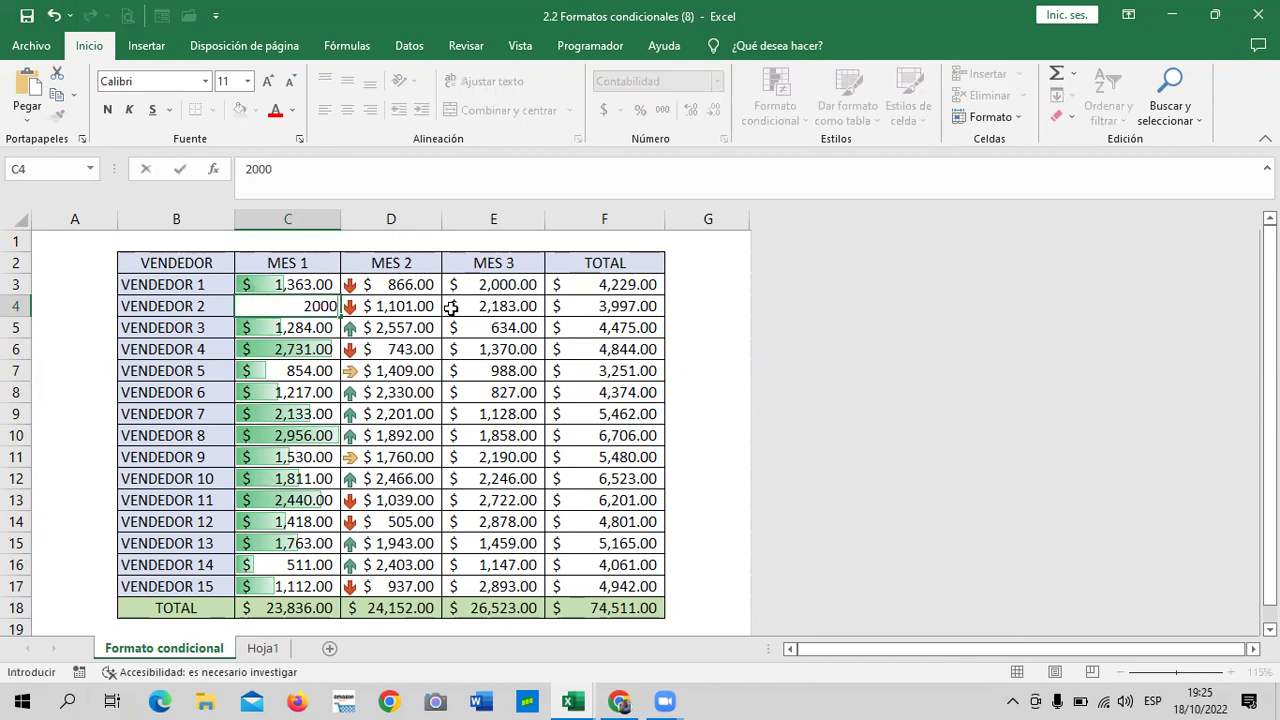
pyautogui.press('Return')
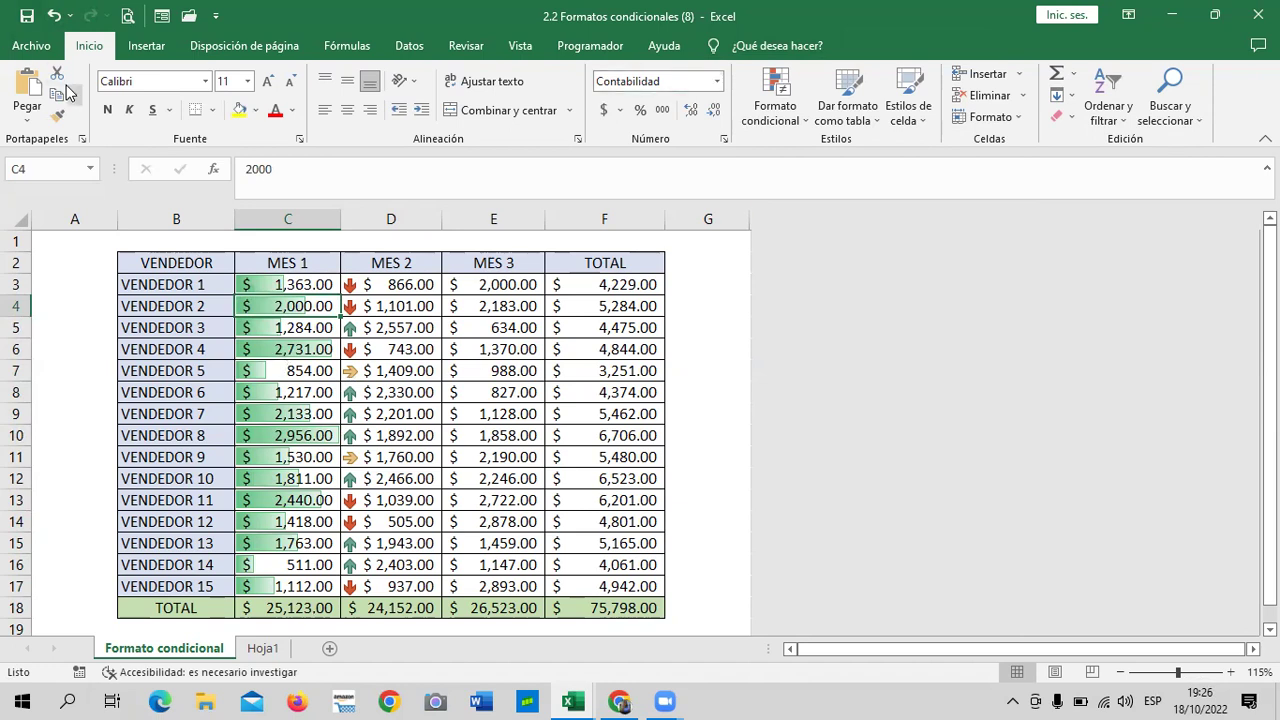
pyautogui.click(55, 17)
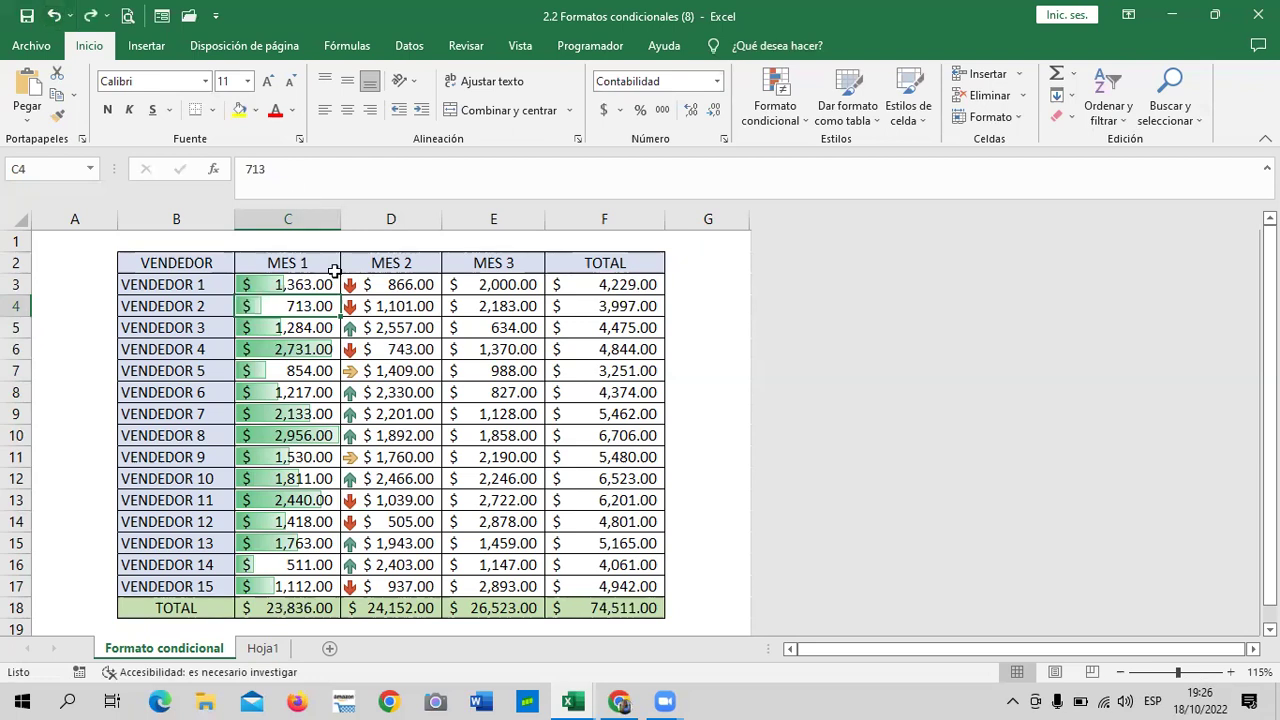
pyautogui.click(296, 394)
# Step: Check VENDEDOR 4's TOTAL formula, then bring up conditional formatting for MES 3 values E3:E17
pyautogui.click(287, 305)
pyautogui.click(600, 354)
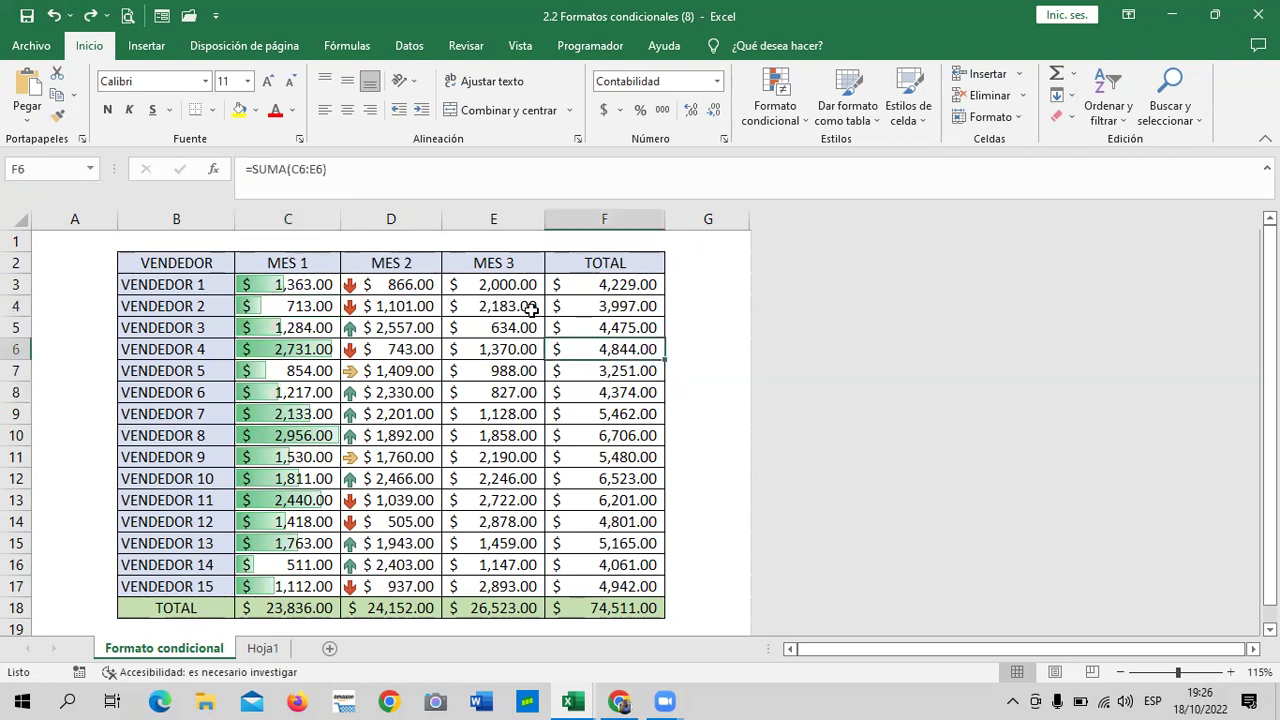
pyautogui.moveTo(499, 285); pyautogui.dragTo(500, 586)
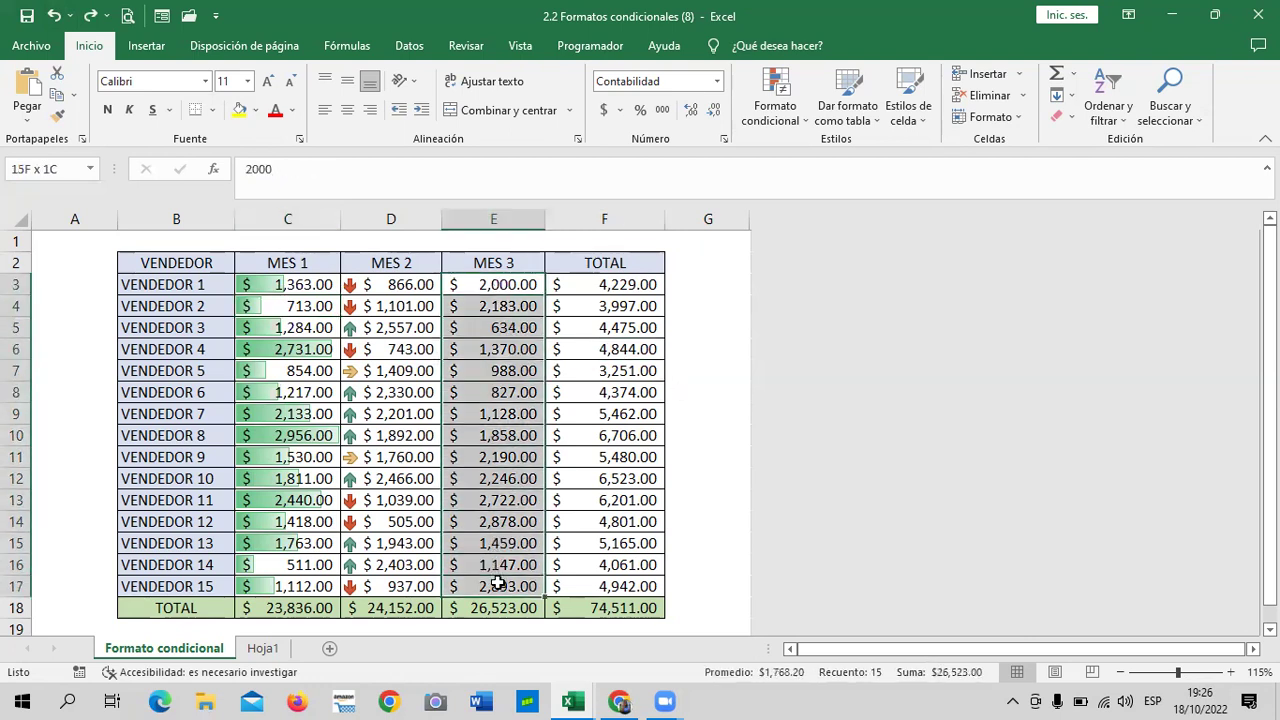
pyautogui.click(802, 117)
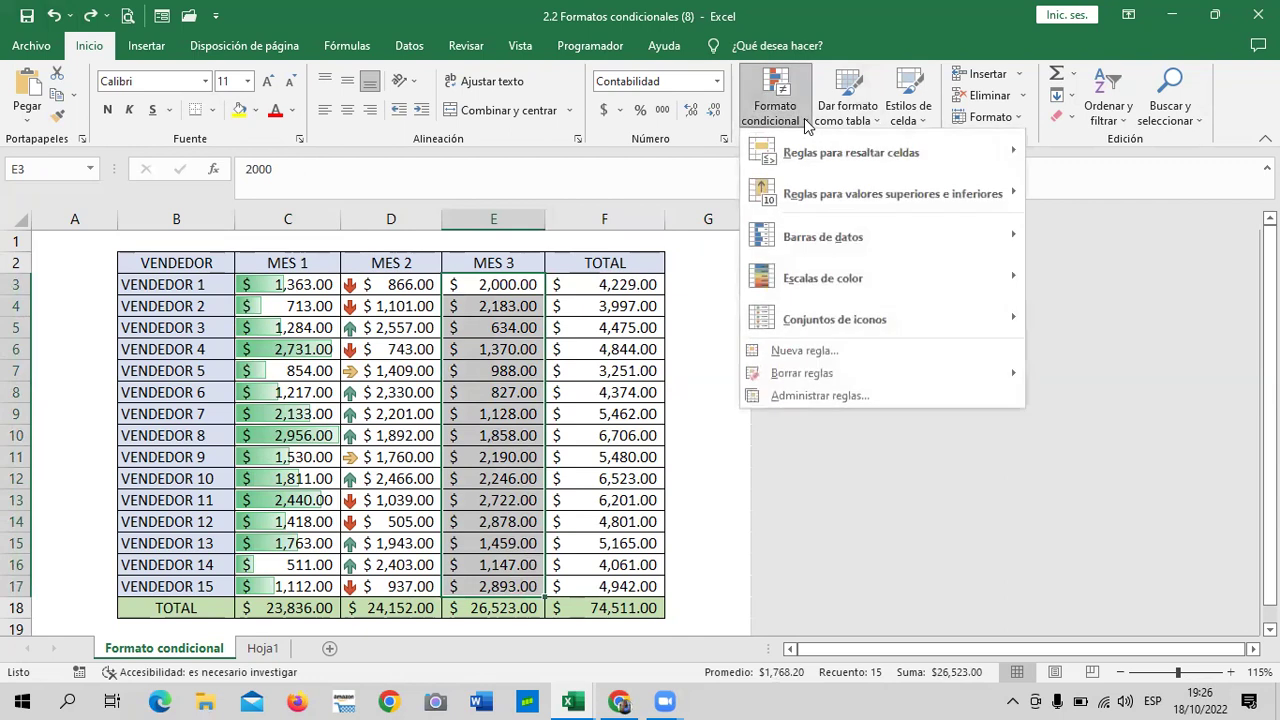
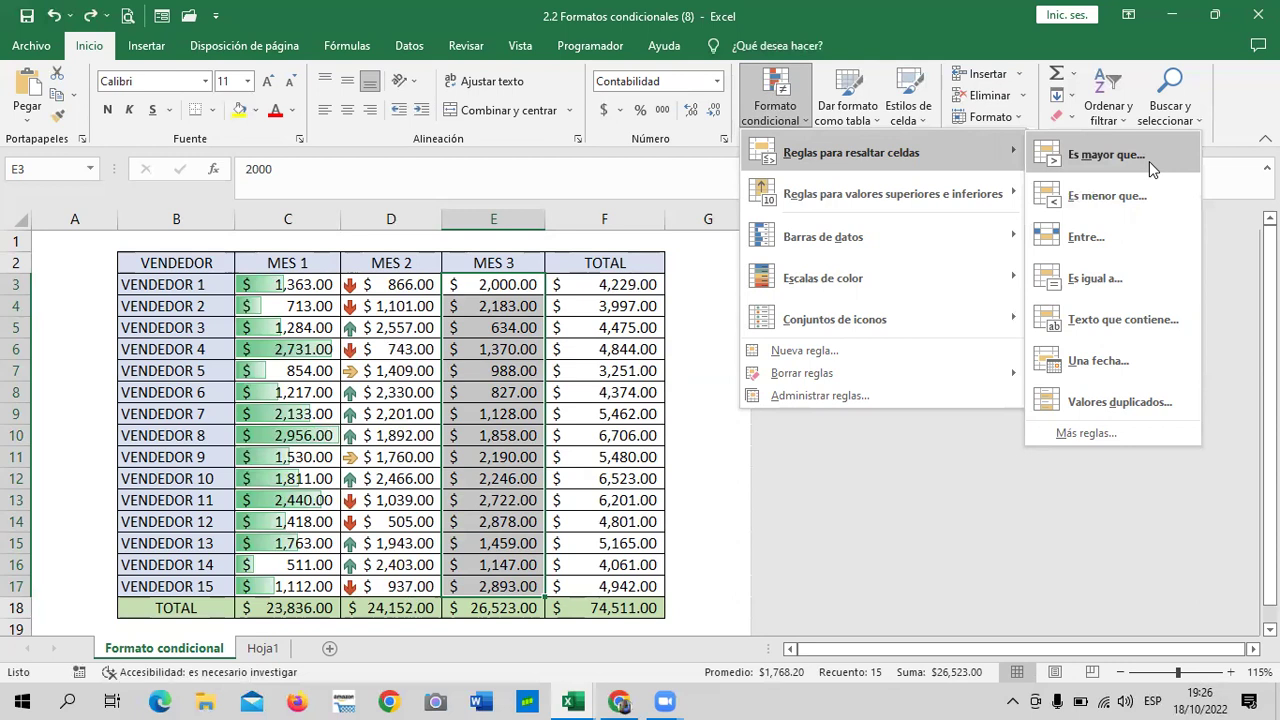
# Step: Add a Greater Than 2000 rule to MES 3 (E3:E17) with green fill and dark green text
pyautogui.click(1149, 161)
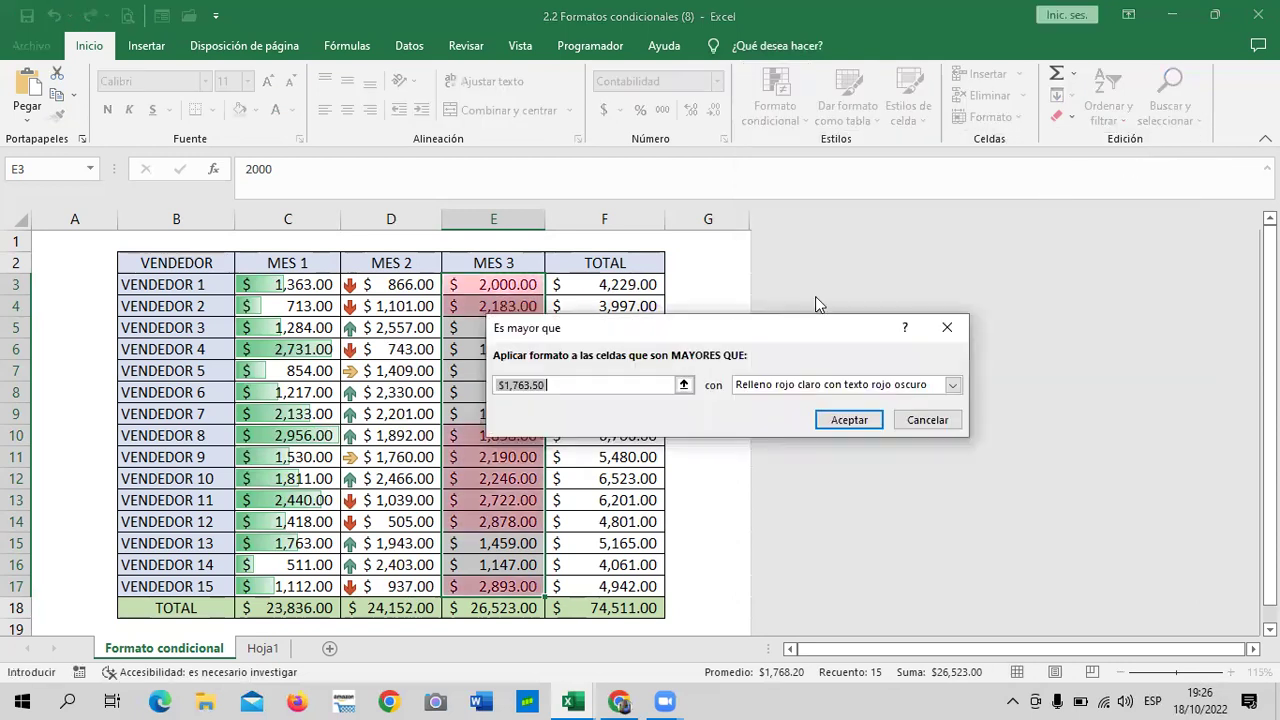
pyautogui.moveTo(802, 332)
pyautogui.mouseDown()
pyautogui.moveTo(804, 257)
pyautogui.moveTo(842, 251)
pyautogui.mouseUp()
pyautogui.click(713, 301)
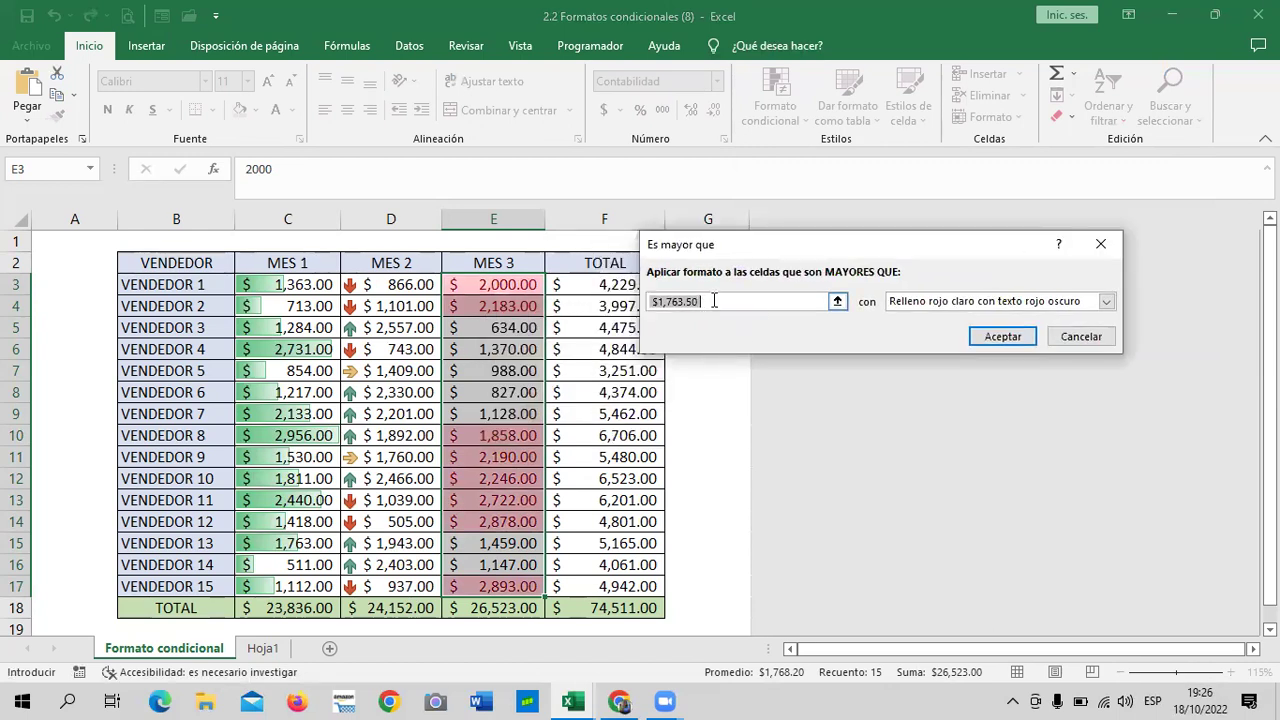
pyautogui.press('BackSpace')
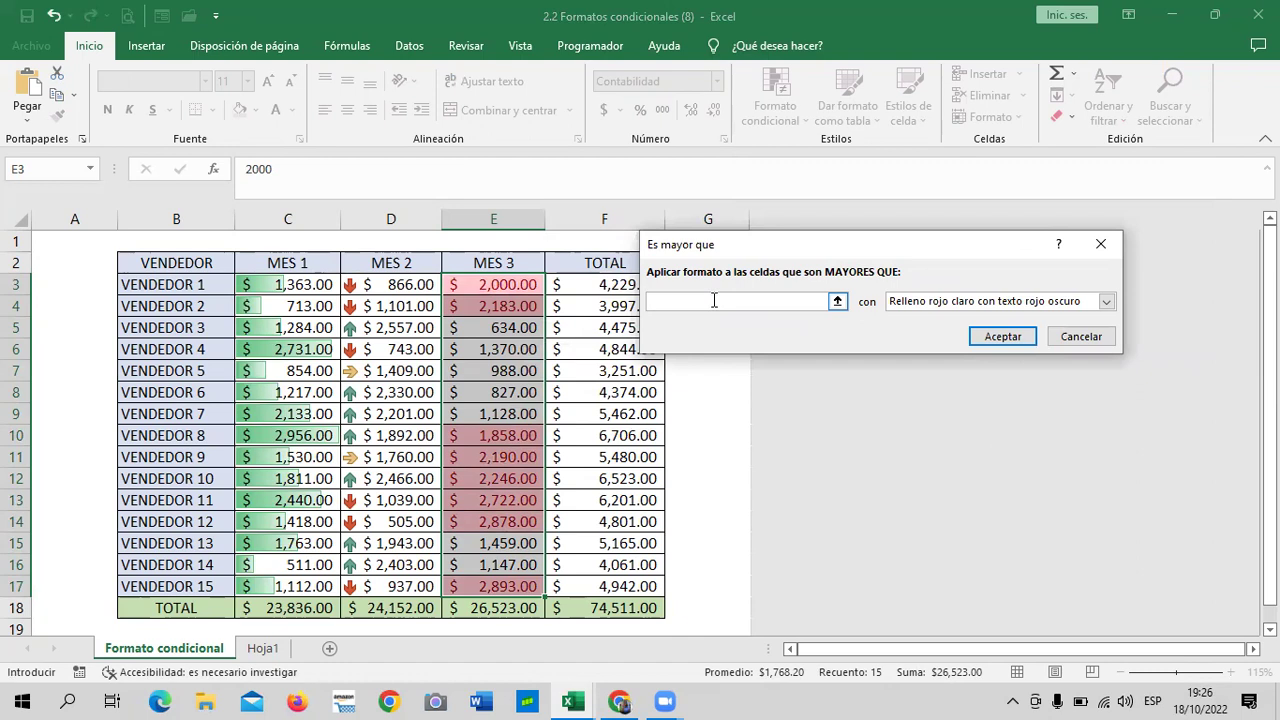
pyautogui.write('2000')
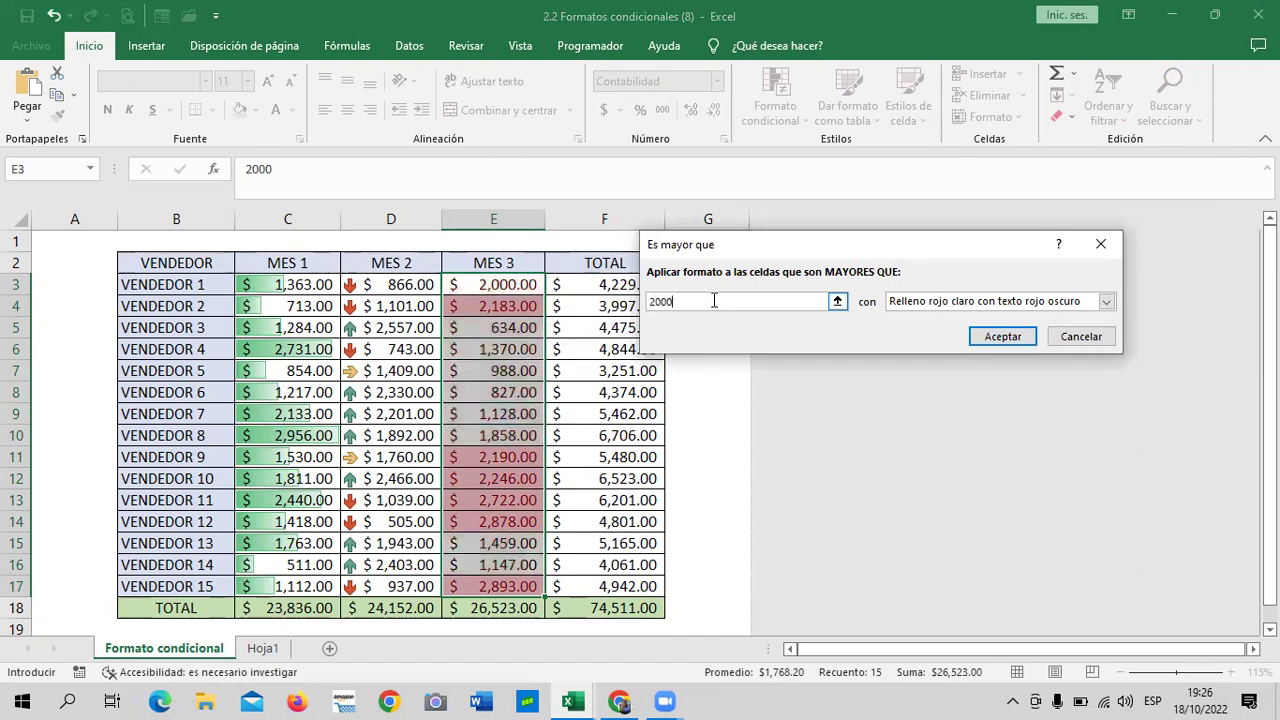
pyautogui.click(1106, 302)
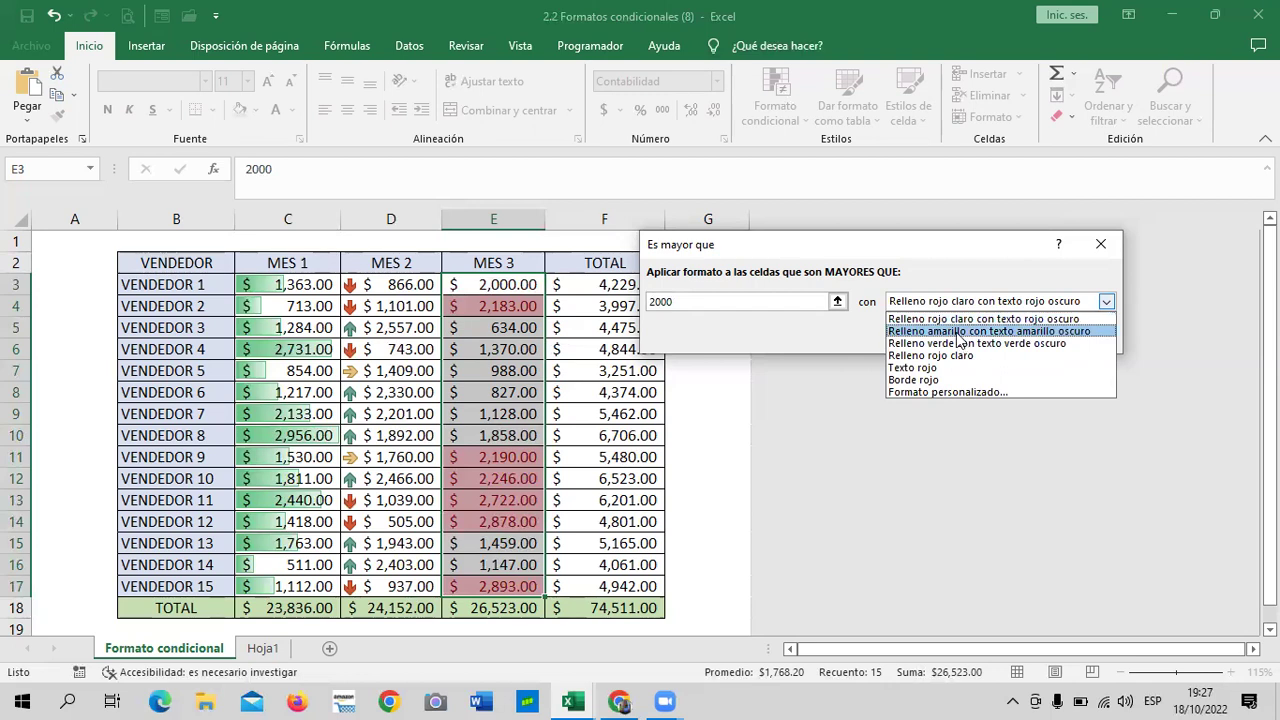
pyautogui.click(959, 334)
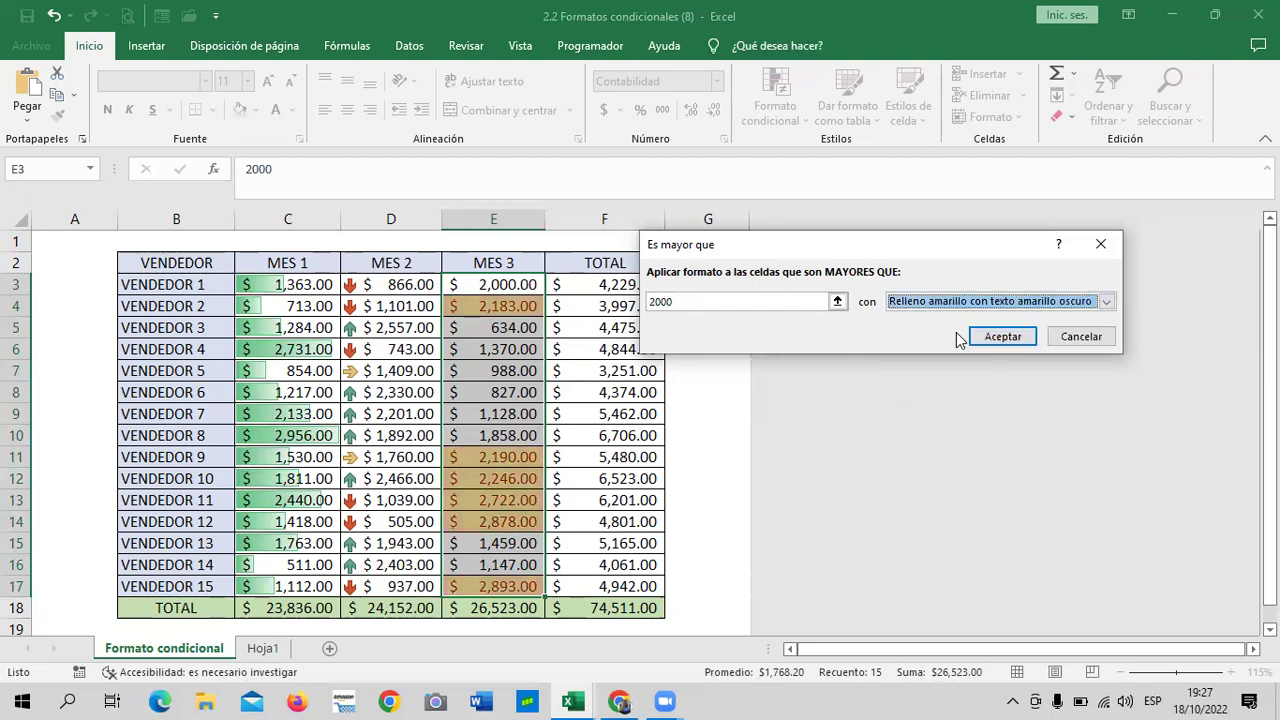
pyautogui.click(1106, 301)
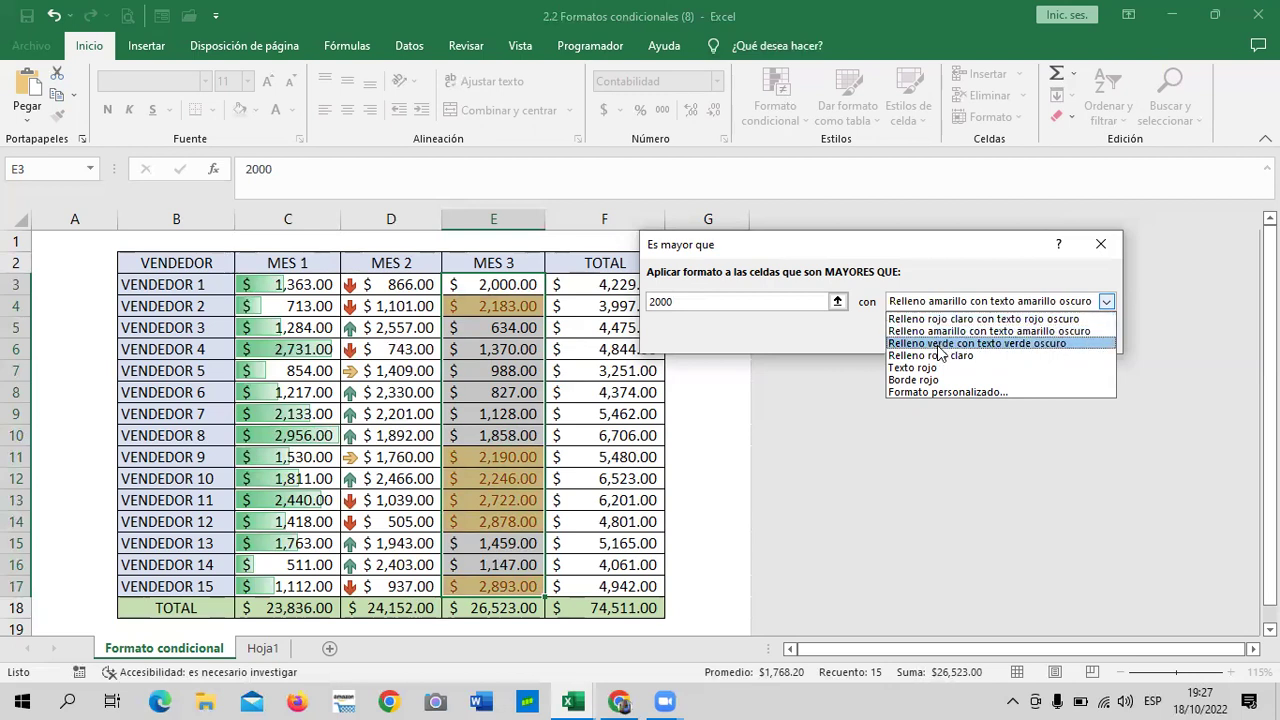
pyautogui.click(938, 343)
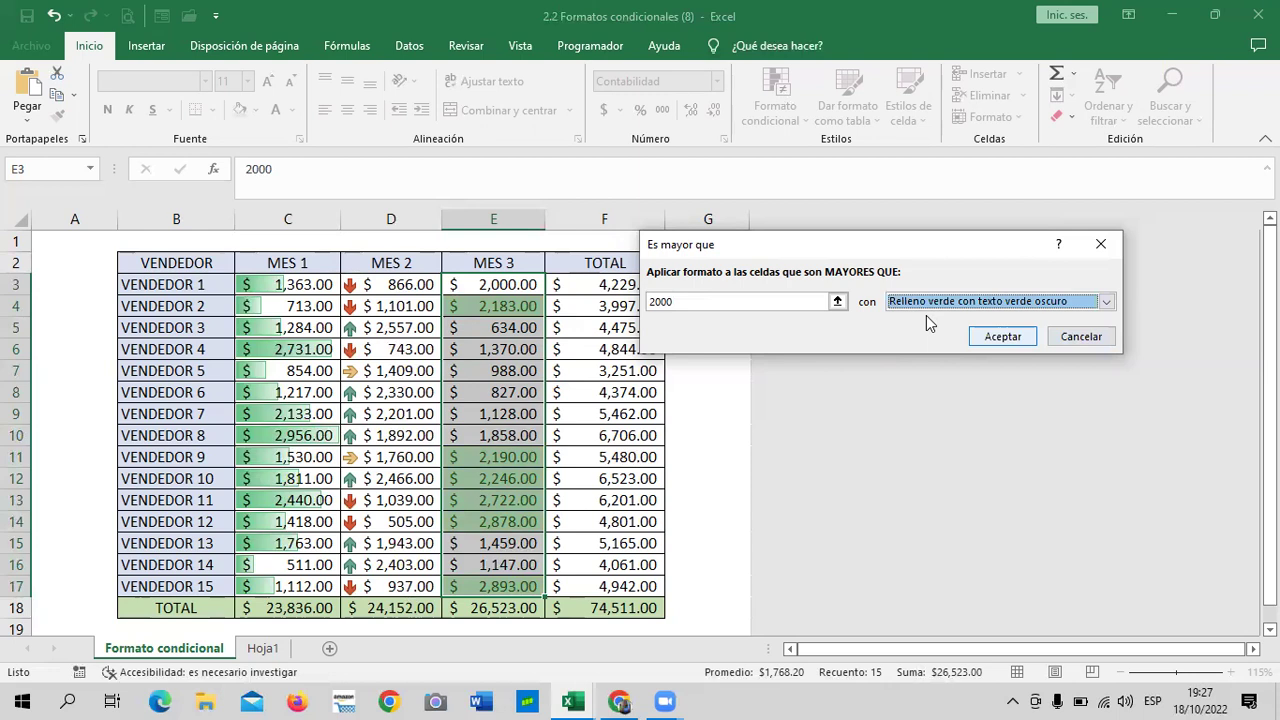
pyautogui.click(1004, 337)
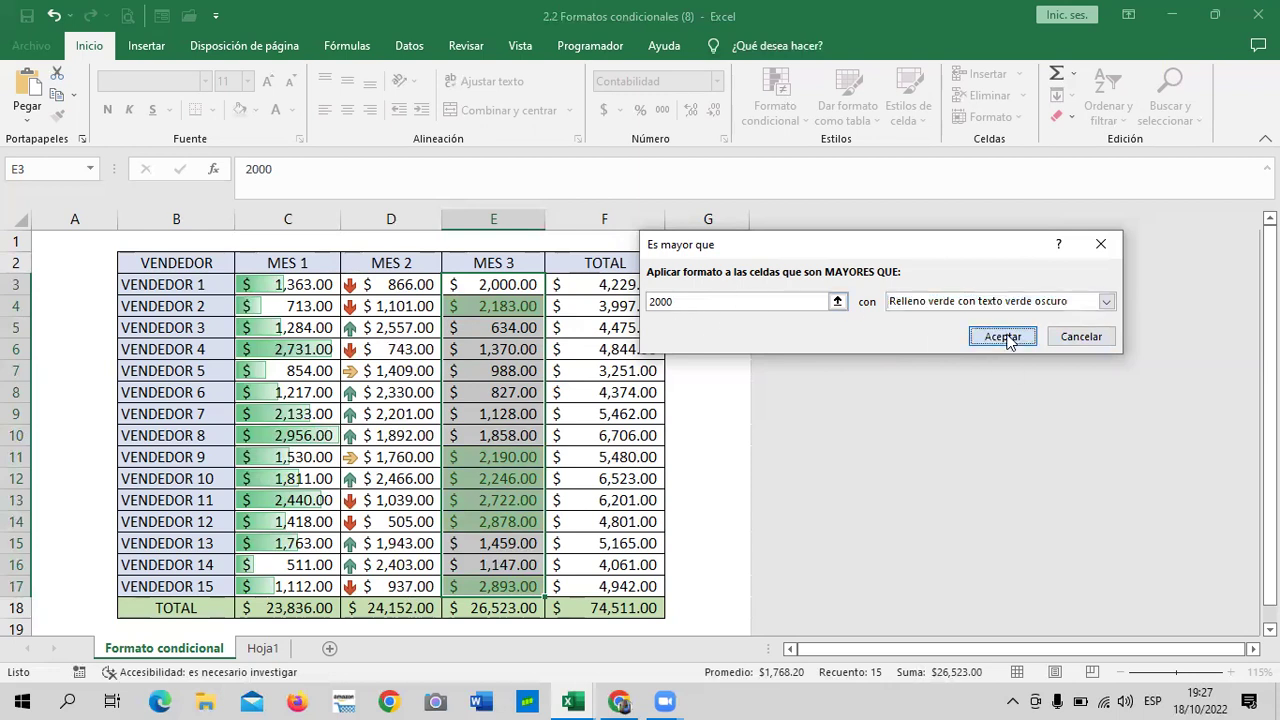
pyautogui.click(698, 283)
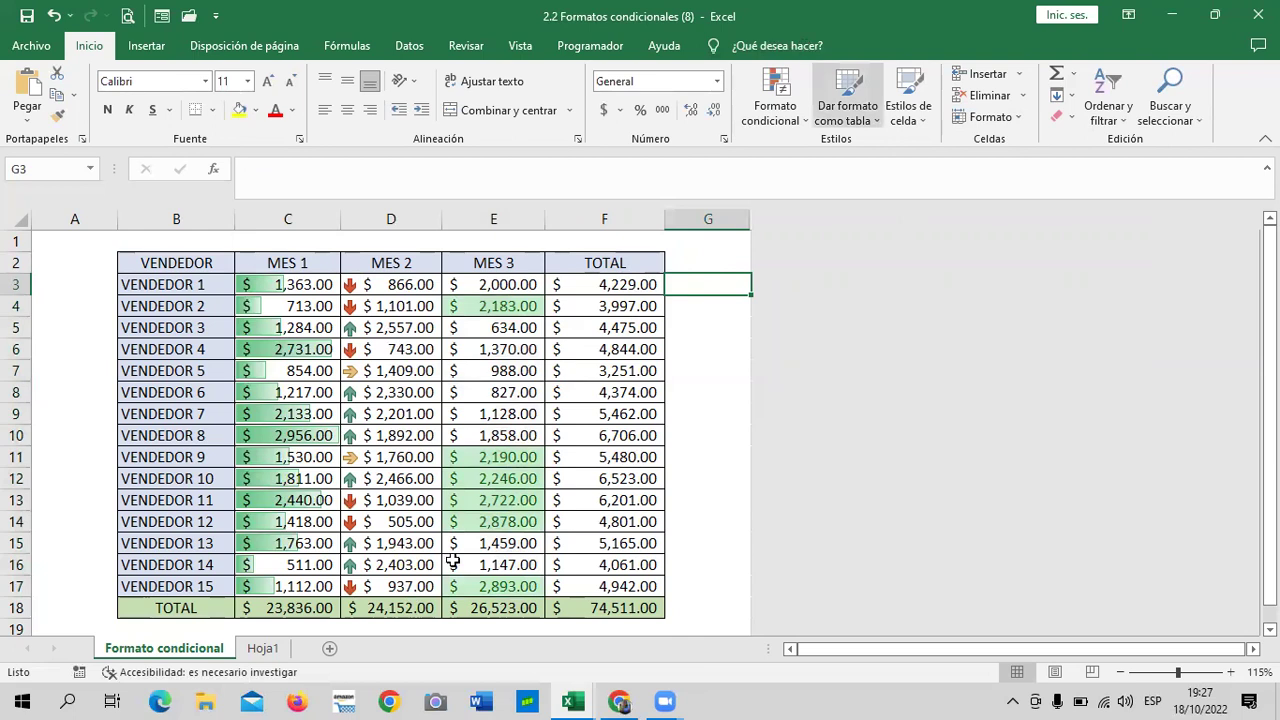
pyautogui.click(478, 610)
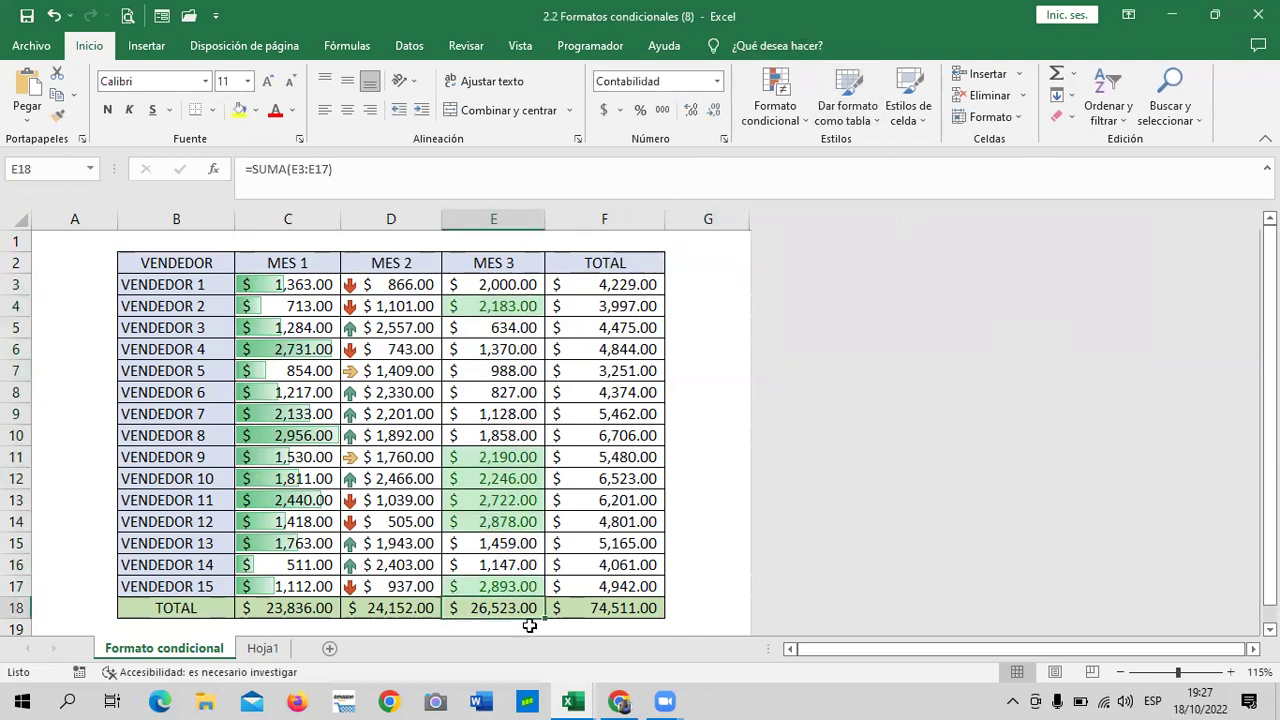
pyautogui.click(478, 588)
pyautogui.click(468, 520)
pyautogui.click(462, 497)
pyautogui.click(457, 455)
pyautogui.click(462, 304)
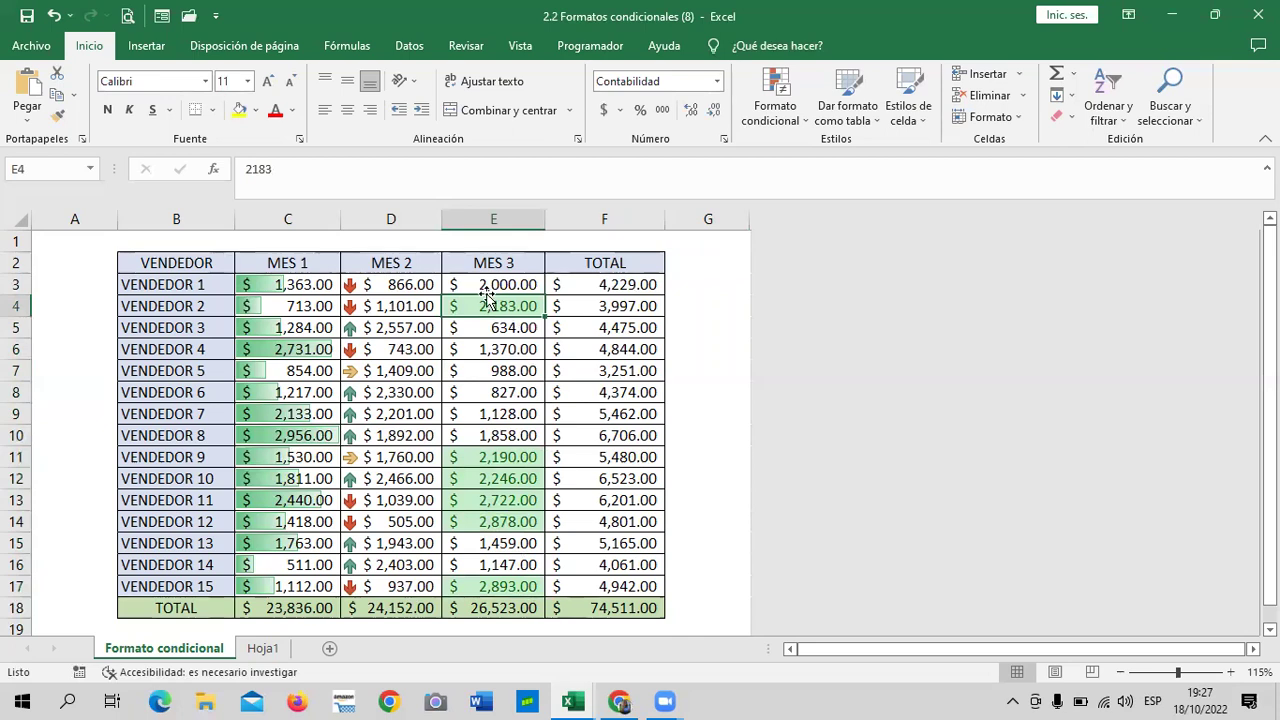
pyautogui.click(474, 282)
pyautogui.click(484, 412)
pyautogui.click(466, 284)
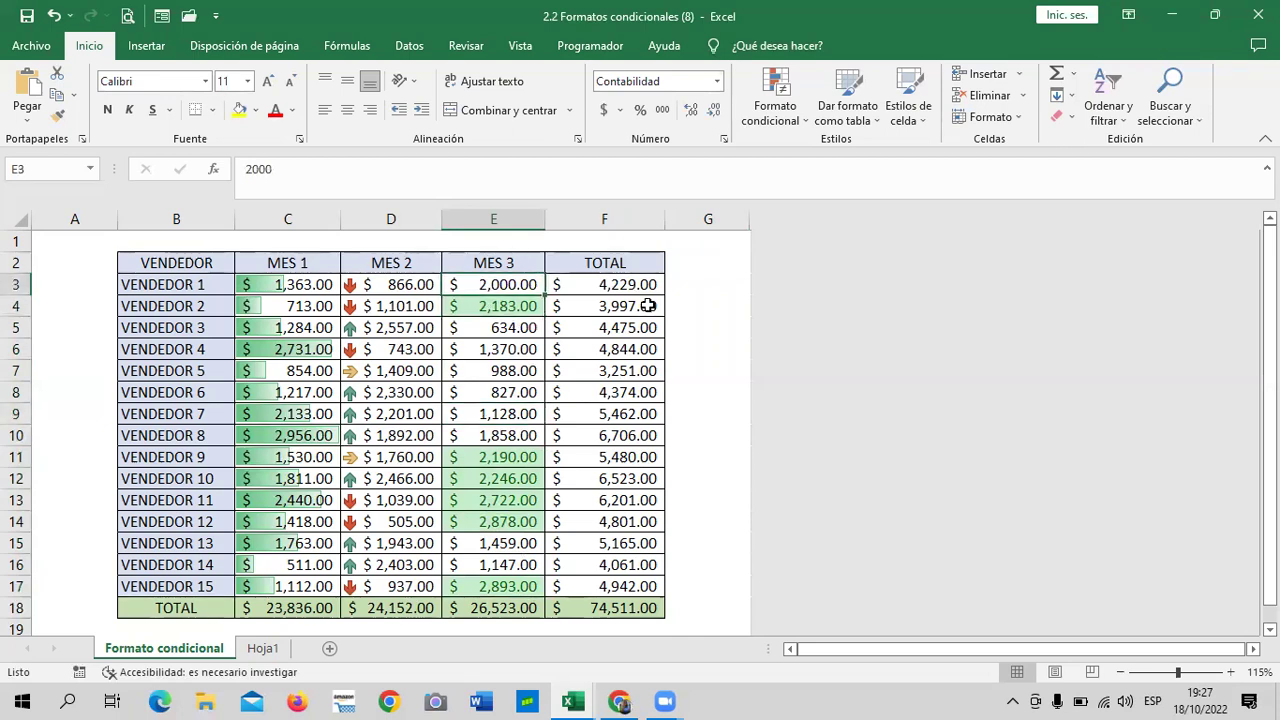
pyautogui.write('200')
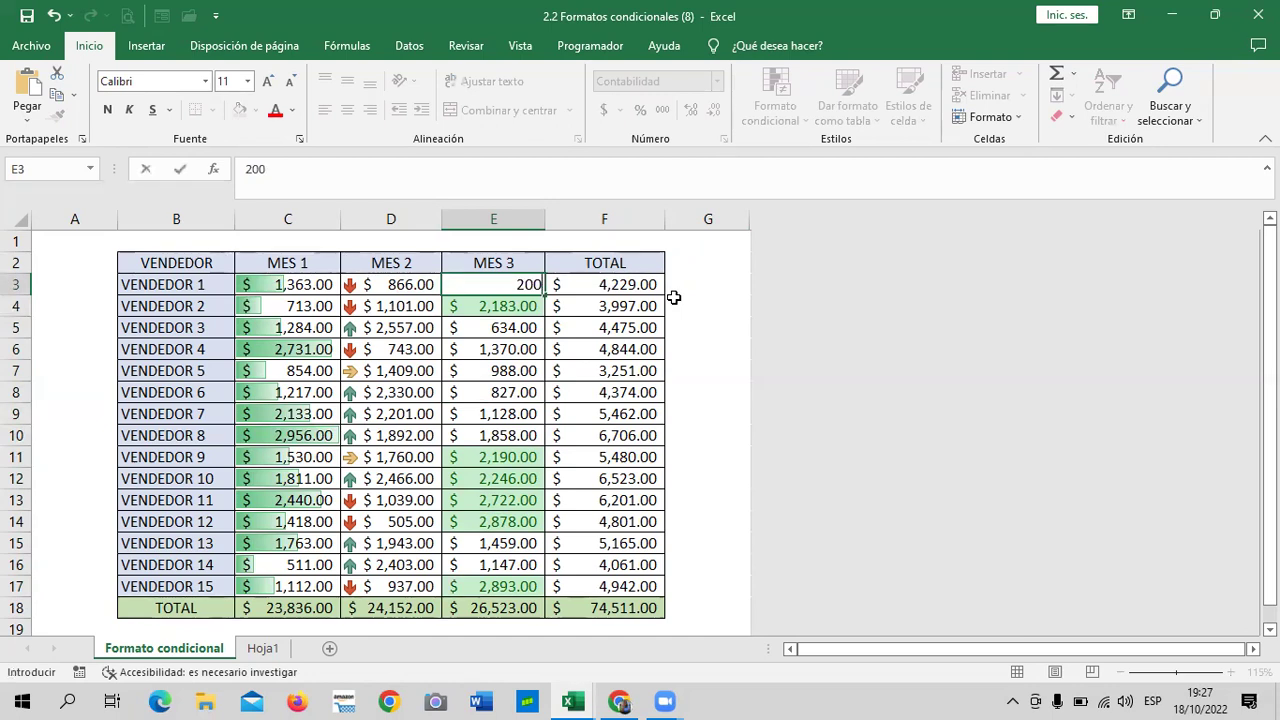
pyautogui.write('10')
pyautogui.press('BackSpace')
pyautogui.press('BackSpace')
pyautogui.press('BackSpace')
pyautogui.write('10')
pyautogui.press('Return')
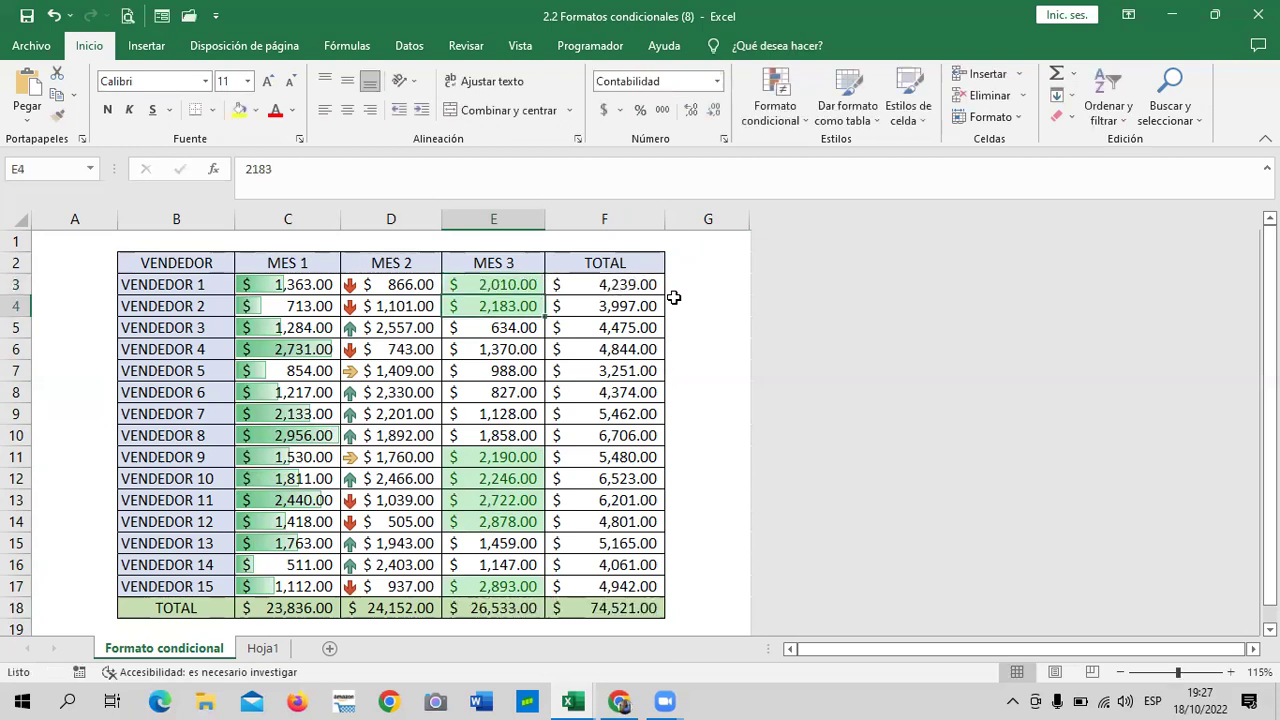
pyautogui.click(476, 285)
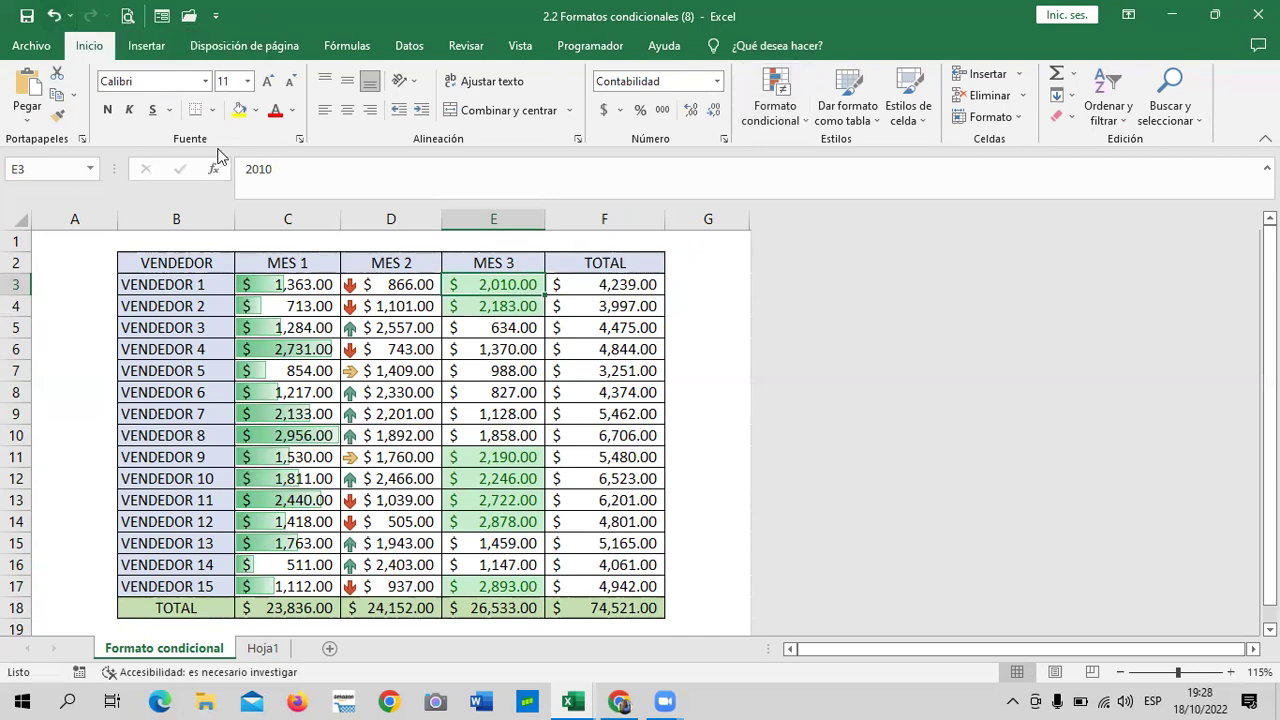
pyautogui.hotkey('ctrl', 'z')
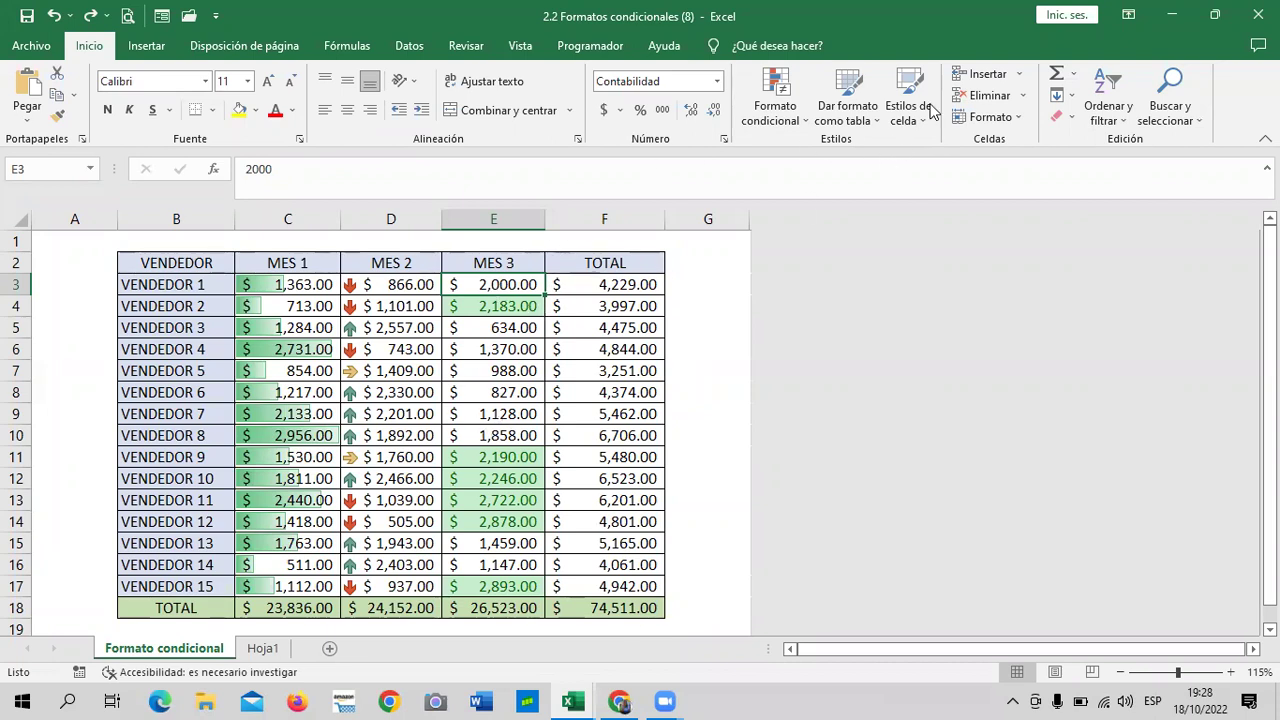
# Step: Select E3:E17 and add a Less Than 1000 rule with Light Red Fill
pyautogui.click(706, 298)
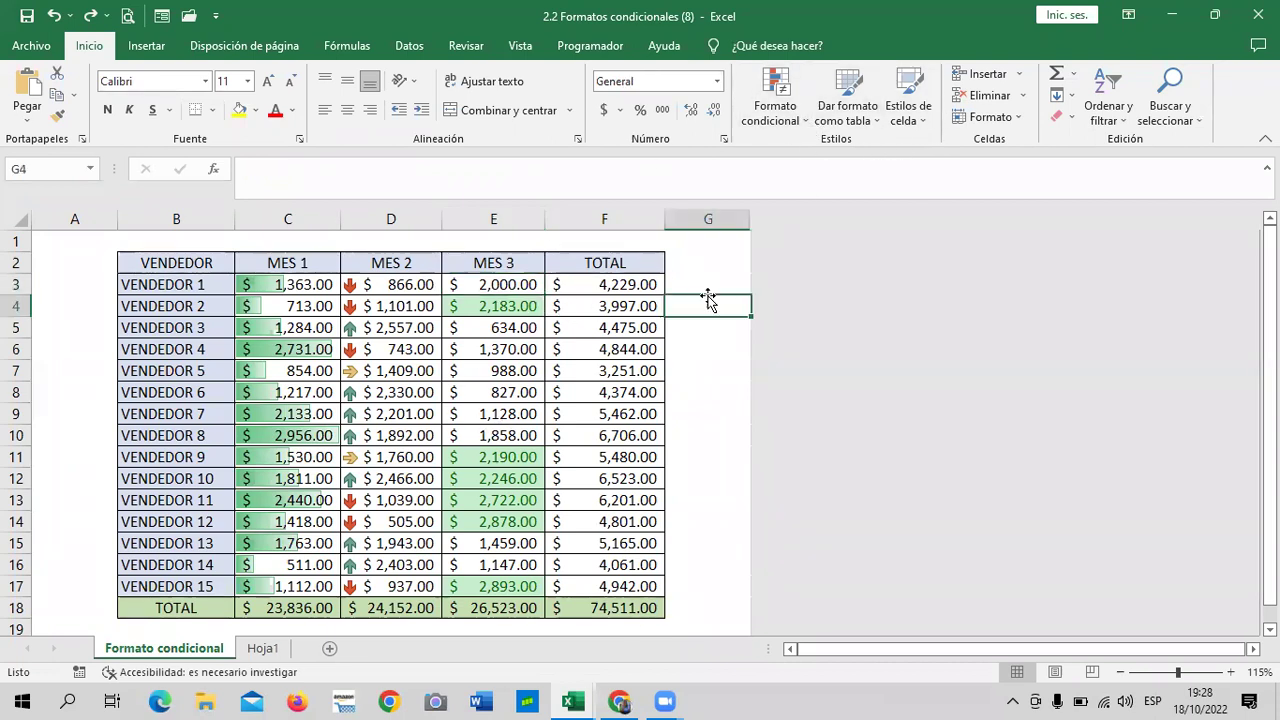
pyautogui.moveTo(508, 284); pyautogui.dragTo(508, 586)
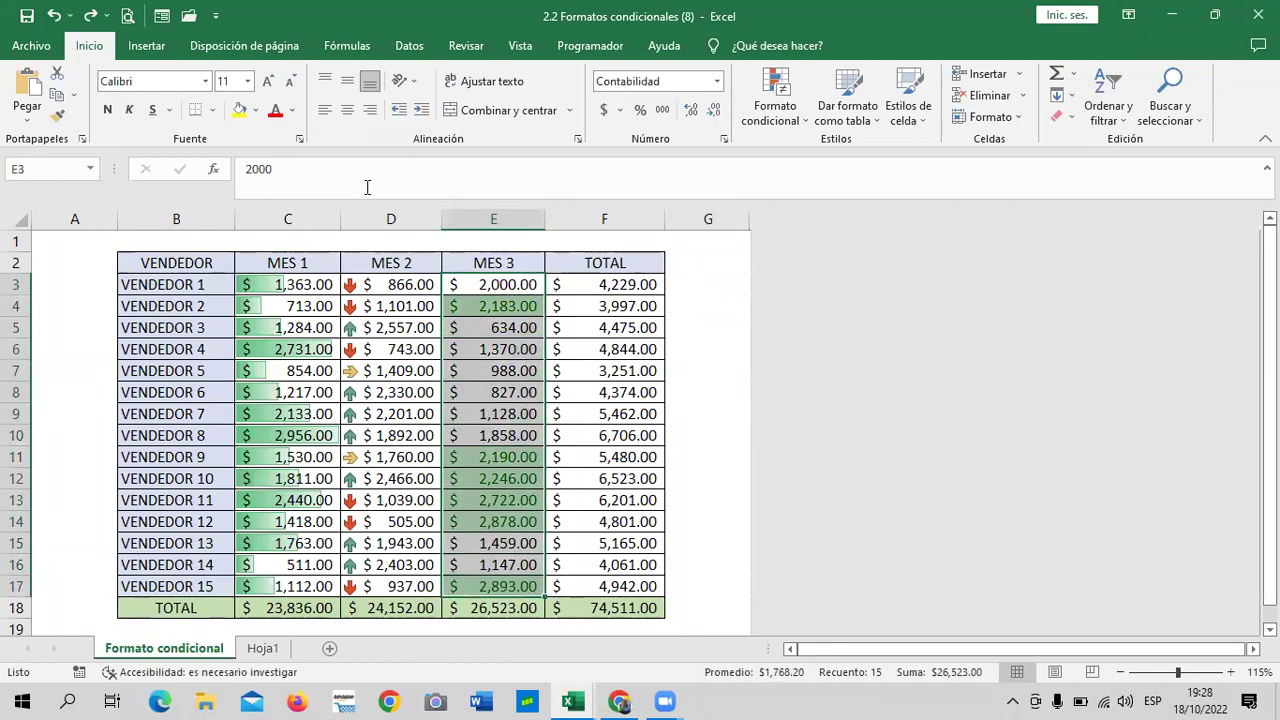
pyautogui.click(796, 124)
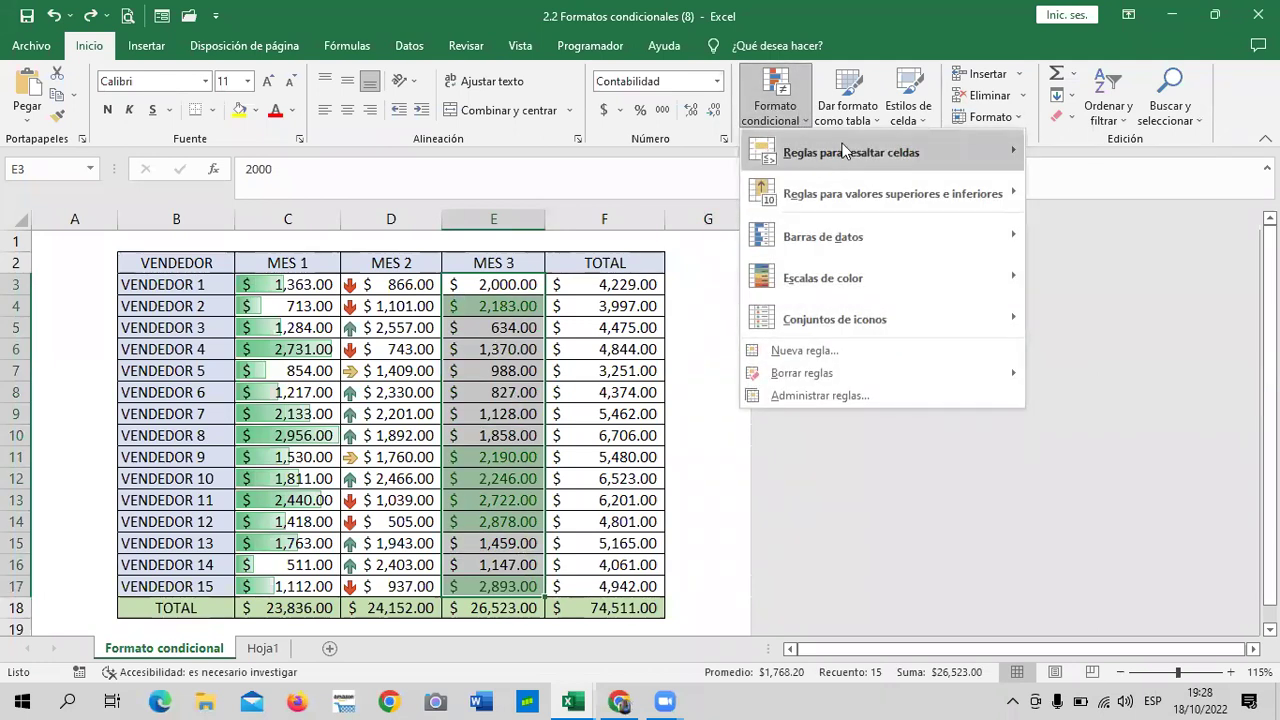
pyautogui.moveTo(850, 152)
pyautogui.click(1100, 192)
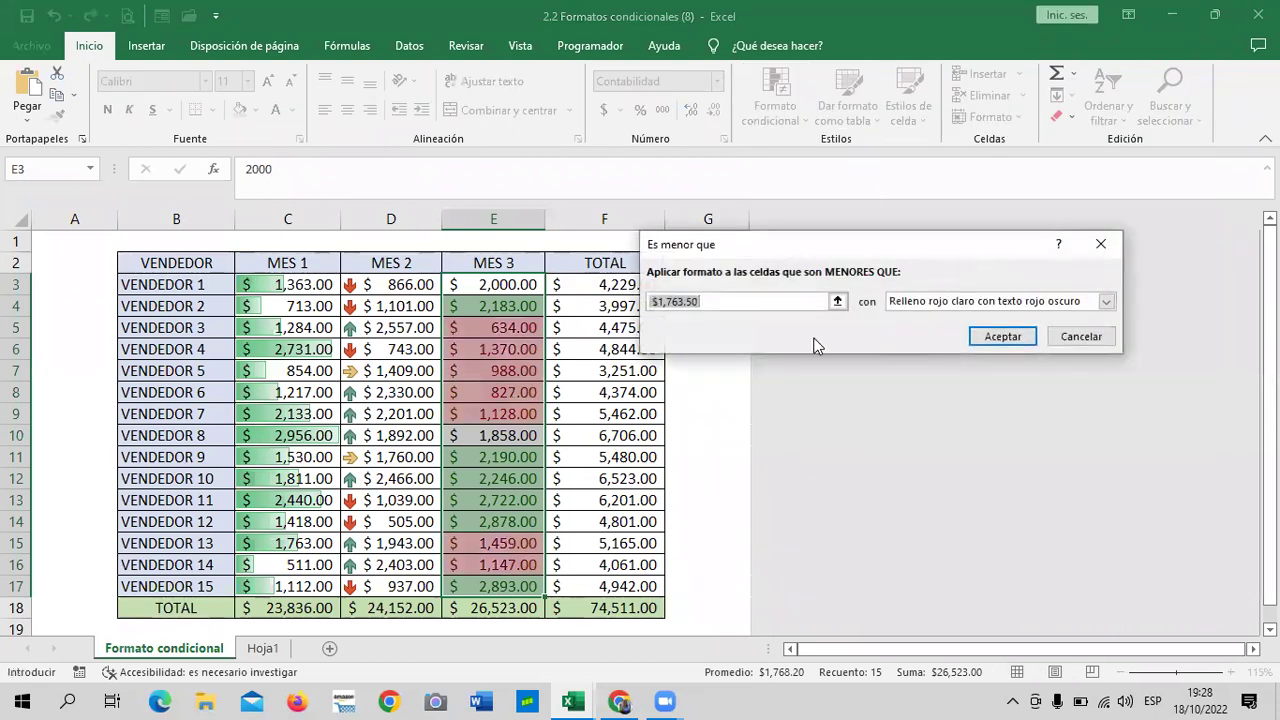
pyautogui.press('BackSpace')
pyautogui.write('1000')
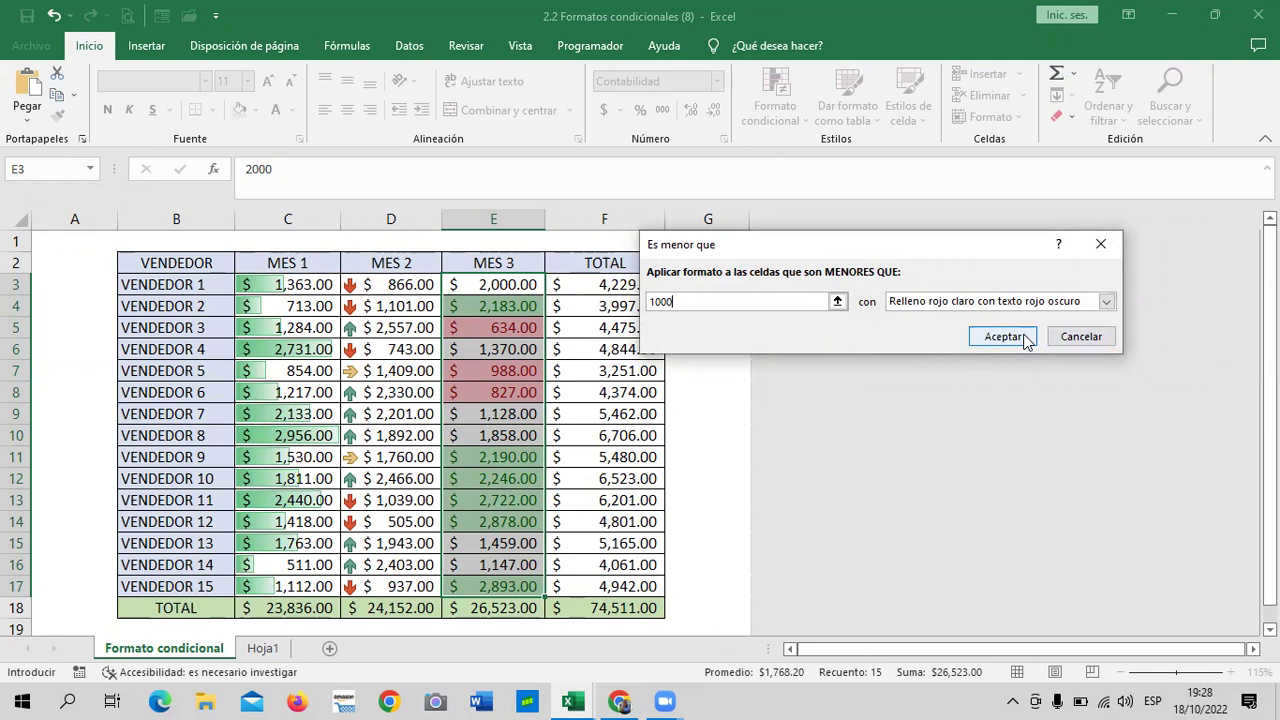
pyautogui.click(1106, 301)
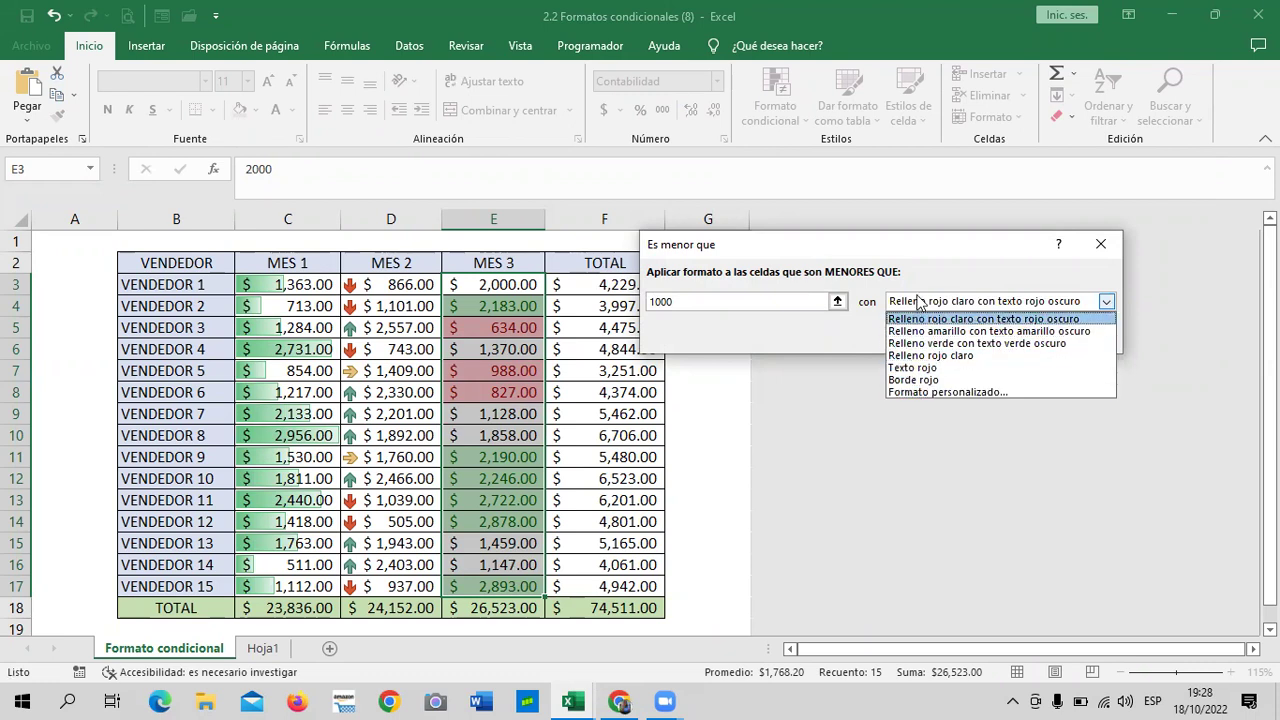
pyautogui.click(946, 366)
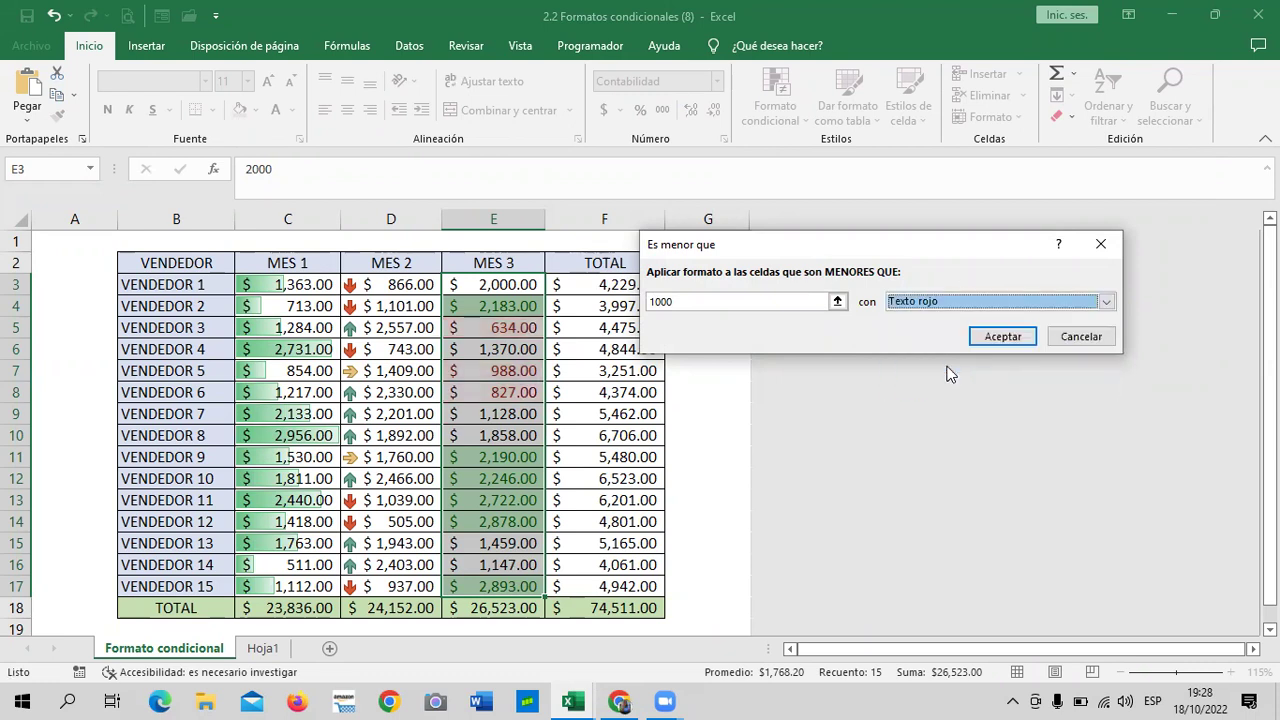
pyautogui.click(1107, 301)
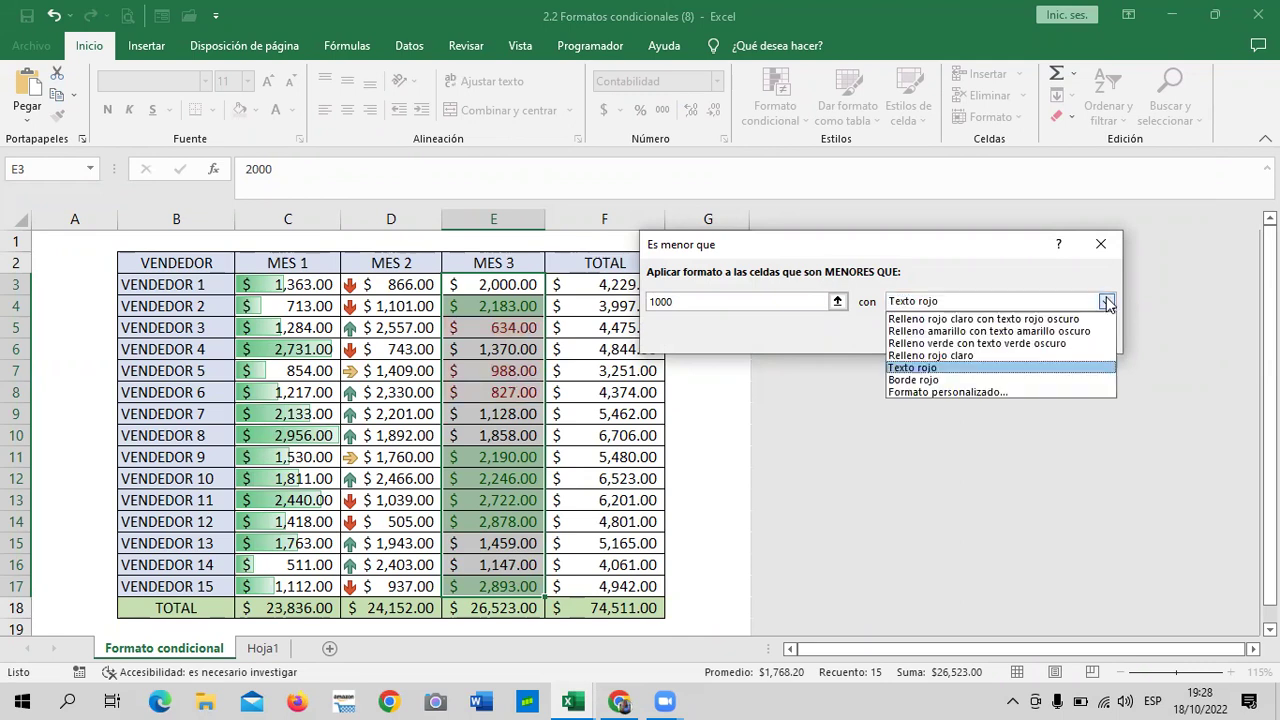
pyautogui.click(909, 355)
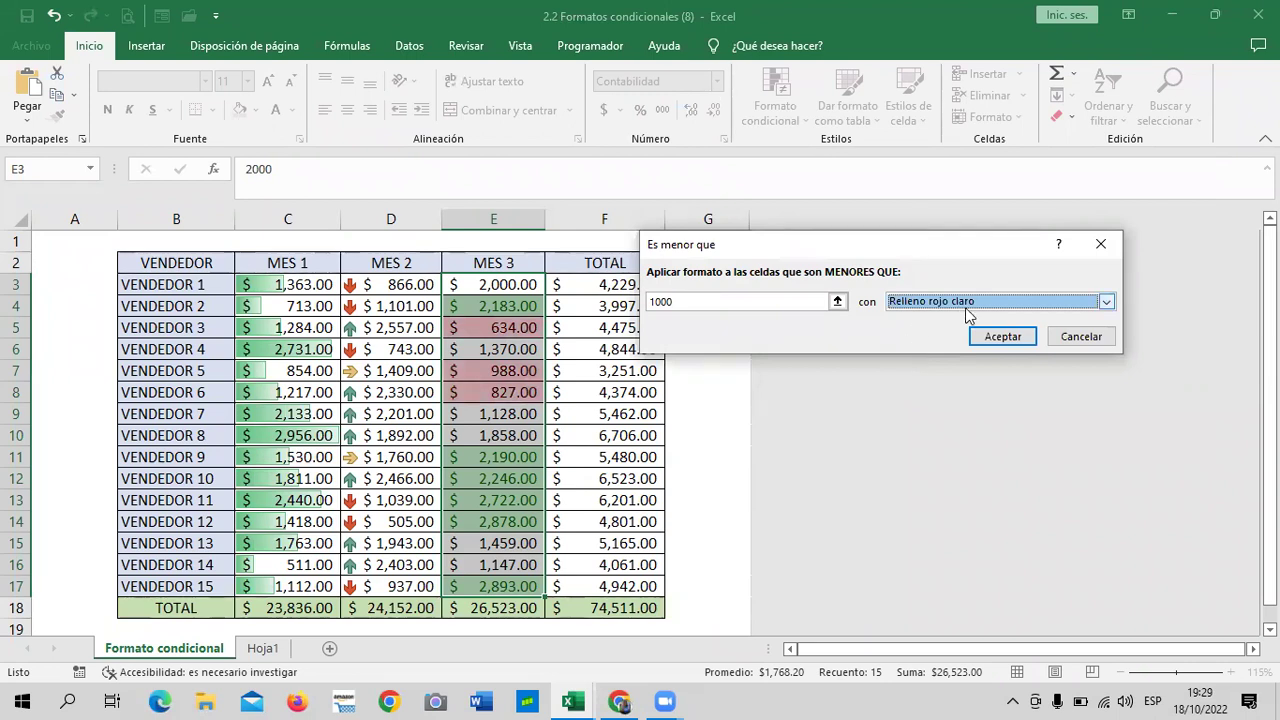
pyautogui.click(1003, 337)
pyautogui.click(690, 322)
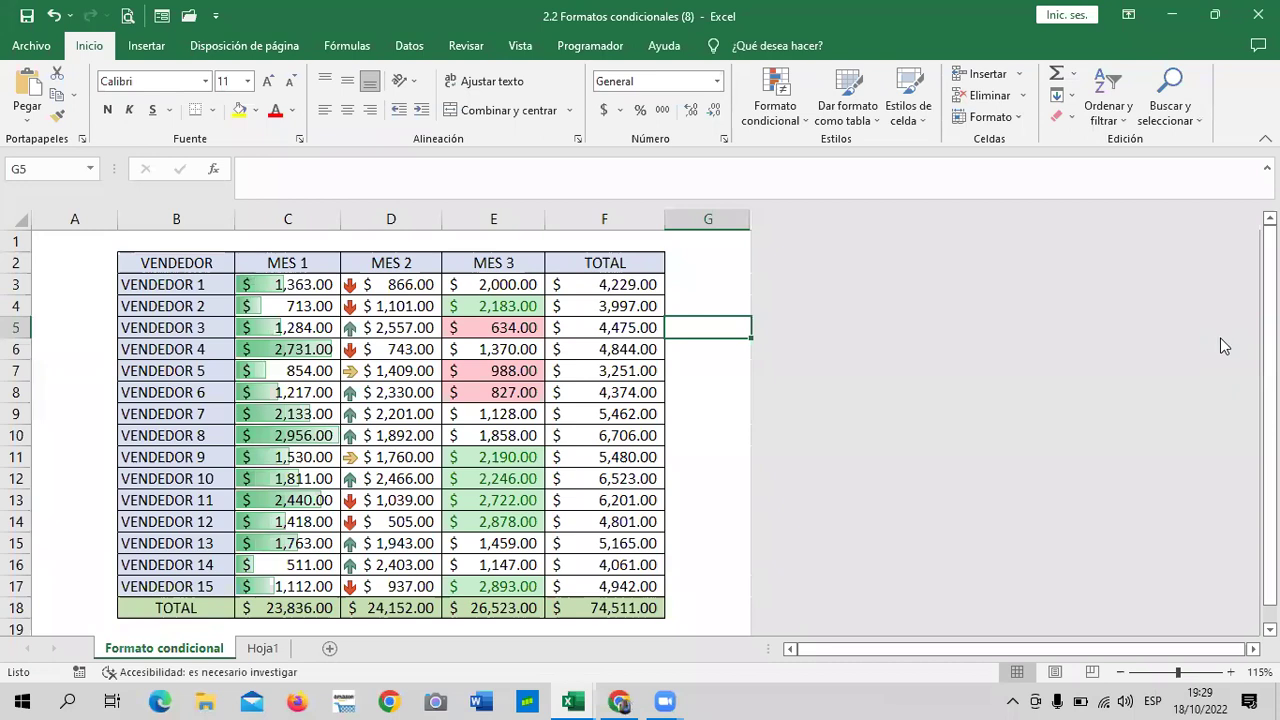
pyautogui.click(494, 328)
pyautogui.click(457, 371)
pyautogui.click(458, 392)
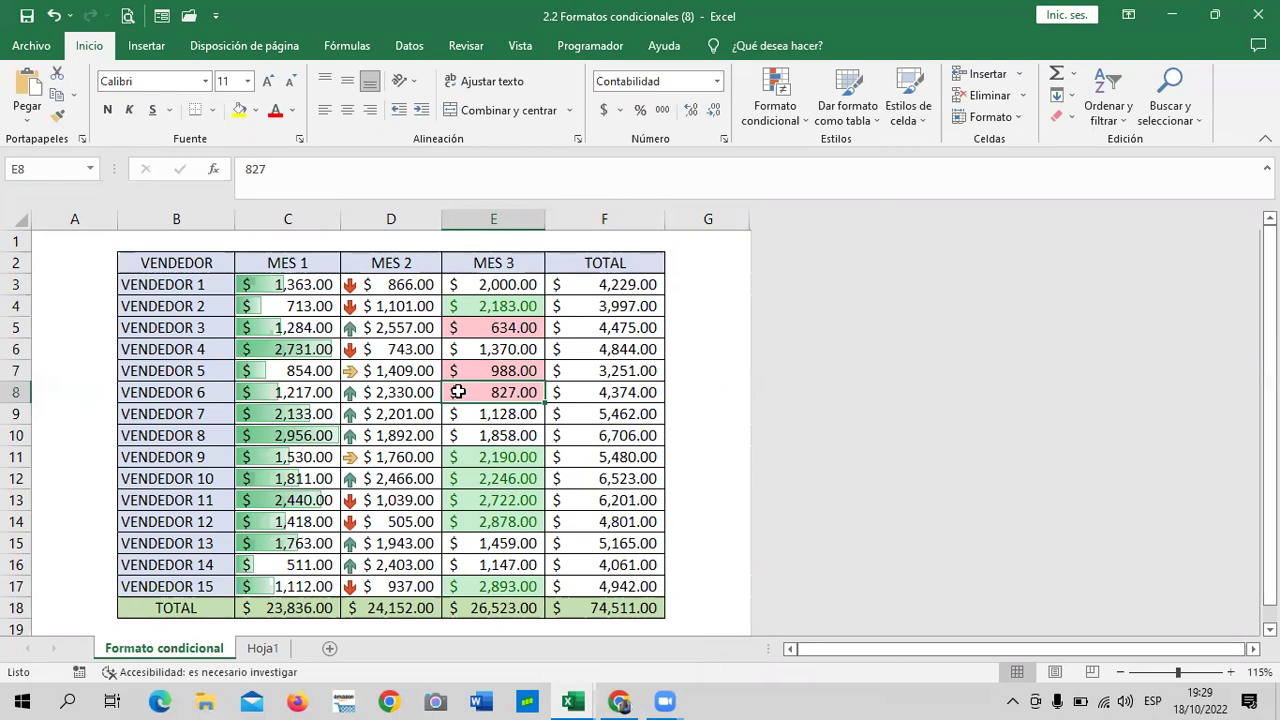
pyautogui.click(462, 327)
pyautogui.write('1')
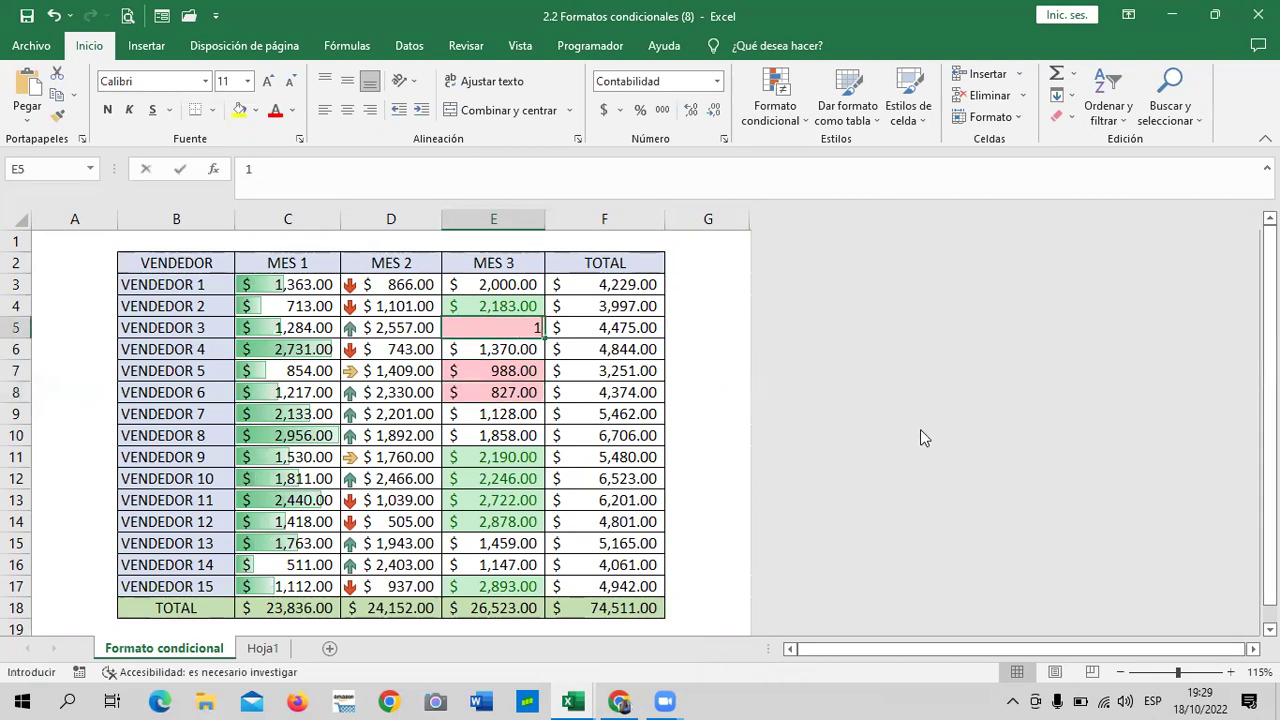
pyautogui.write('200')
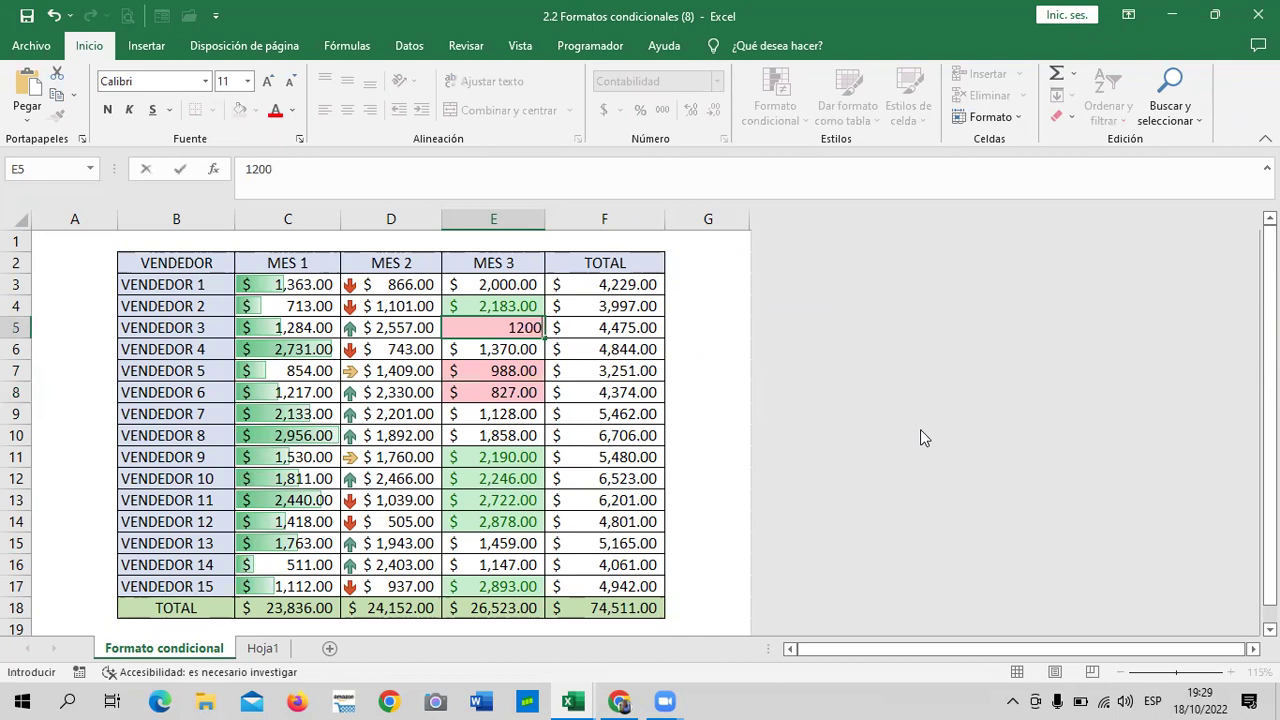
pyautogui.press('Return')
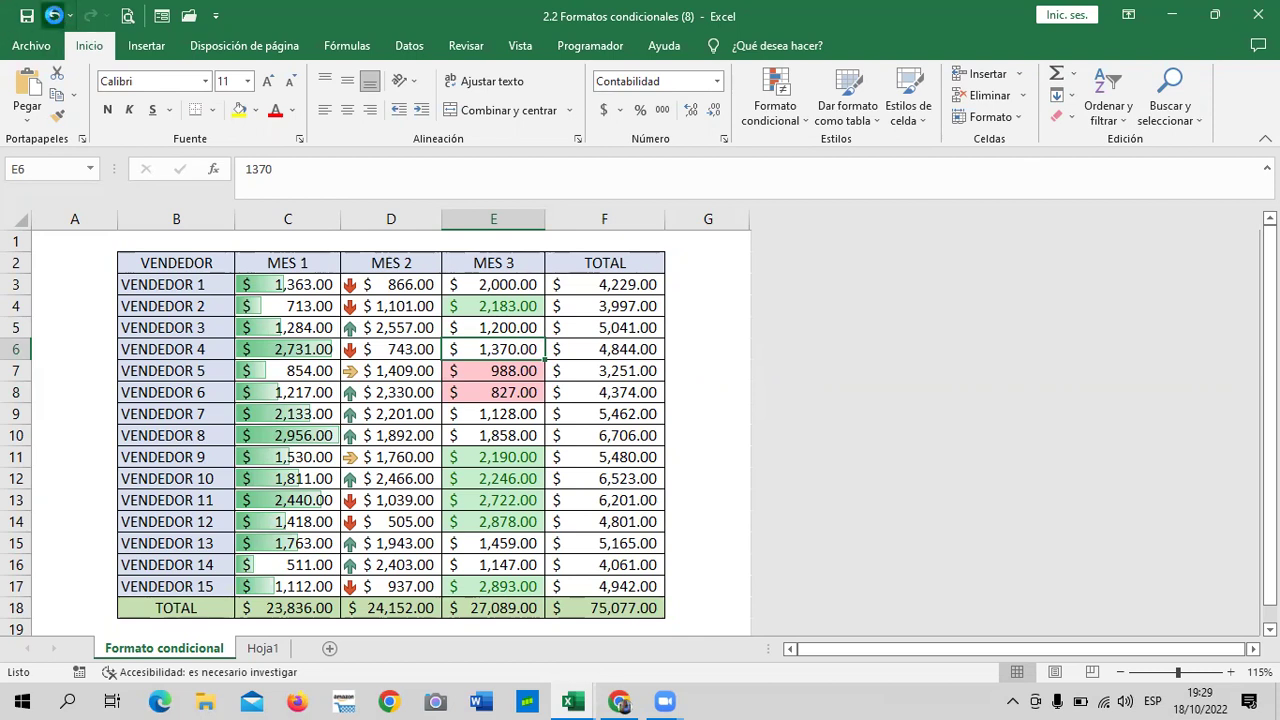
pyautogui.click(54, 15)
pyautogui.click(686, 371)
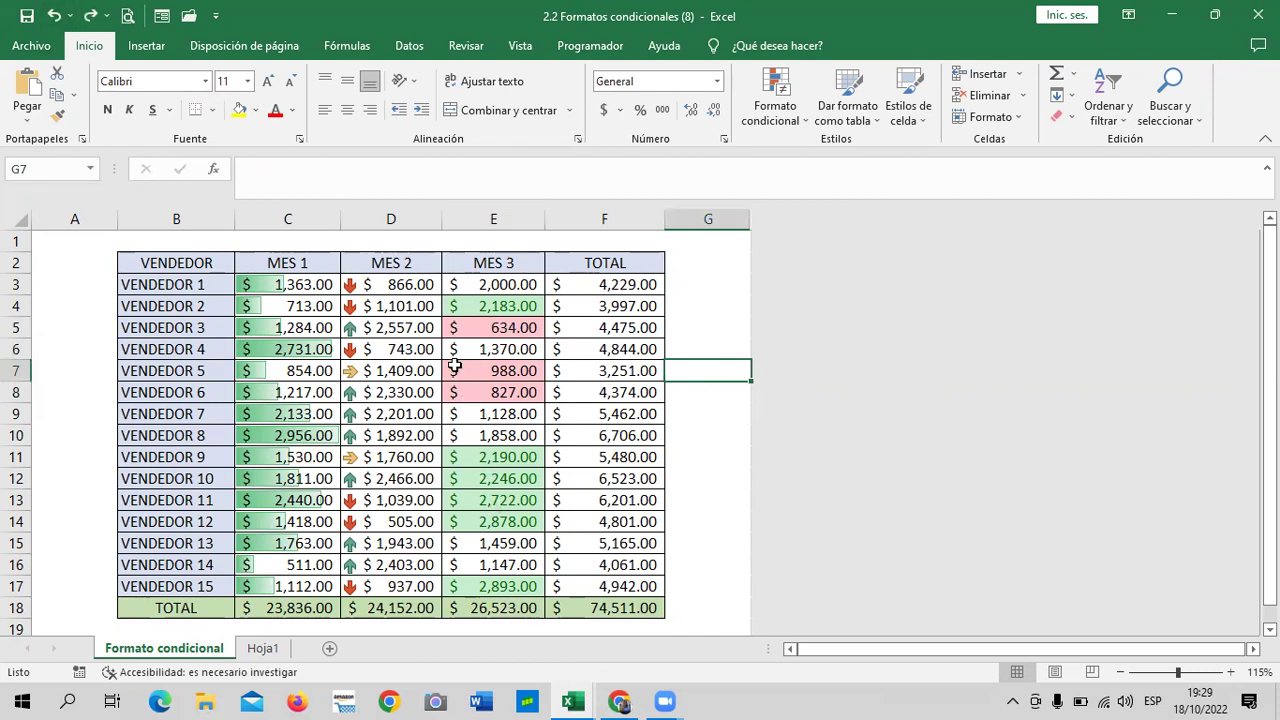
# Step: Select the TOTAL values in F3:F17
pyautogui.click(797, 117)
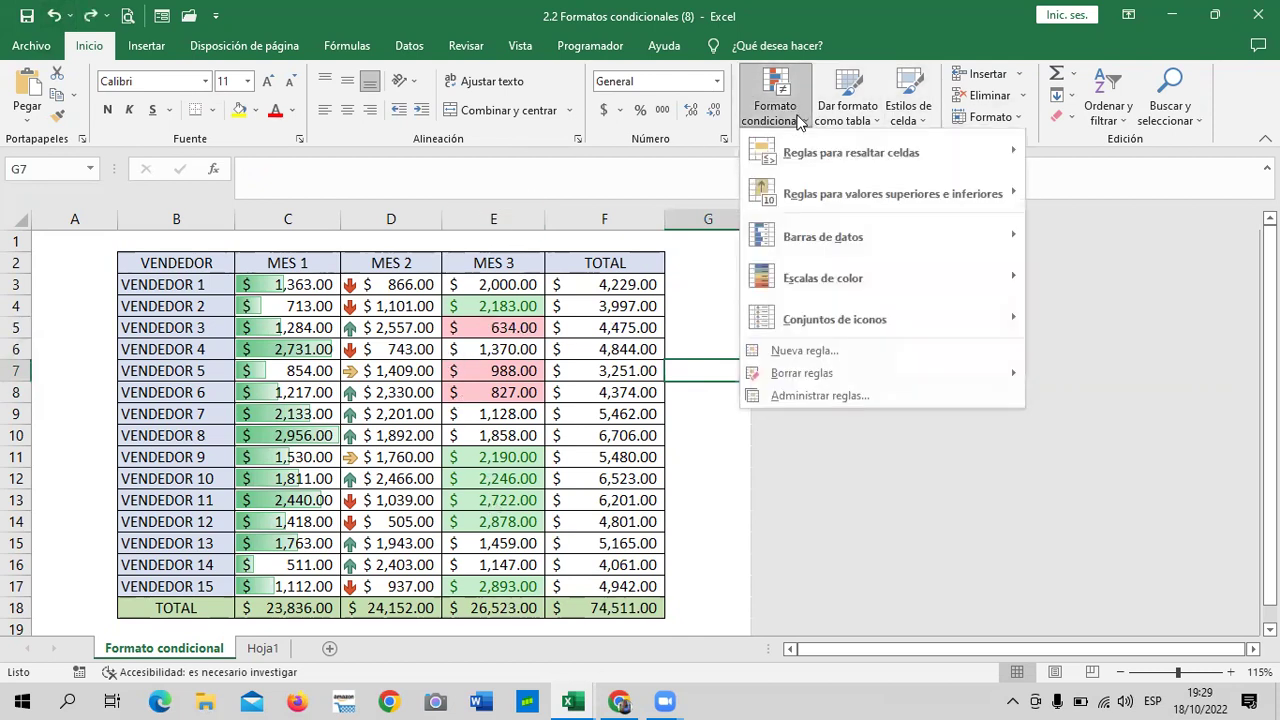
pyautogui.moveTo(851, 152)
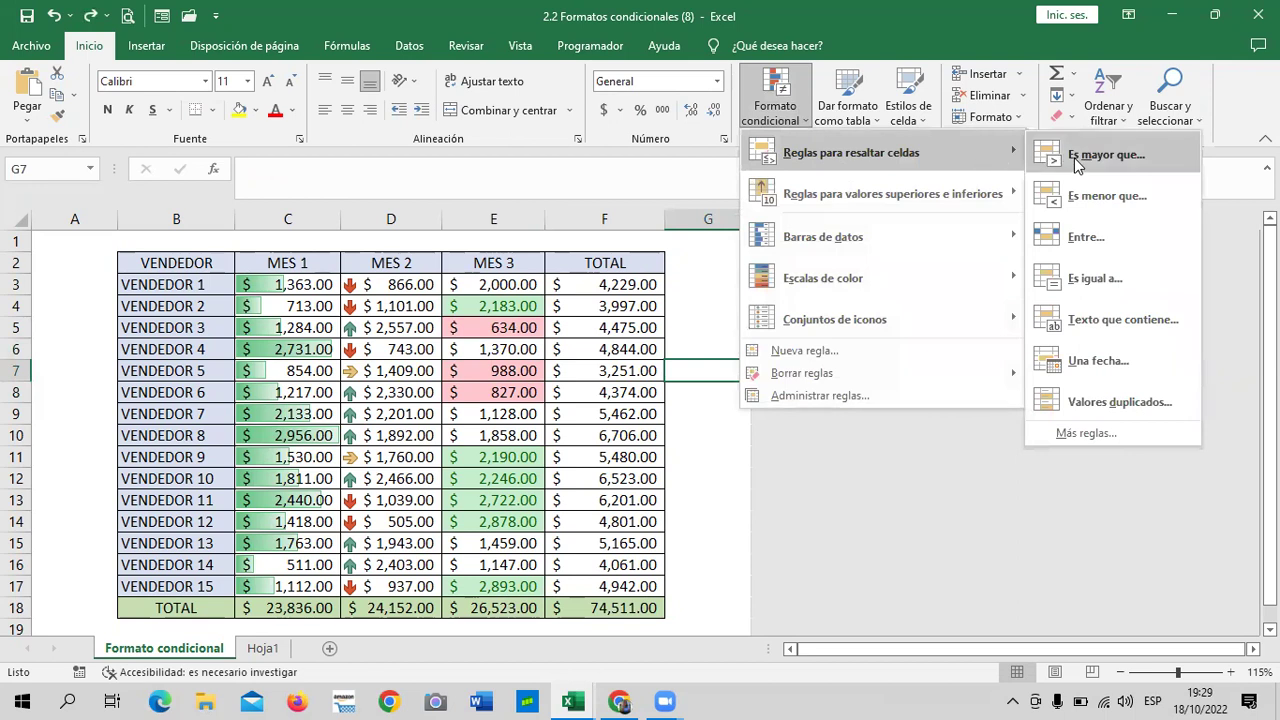
pyautogui.click(700, 297)
pyautogui.moveTo(596, 284); pyautogui.dragTo(620, 588)
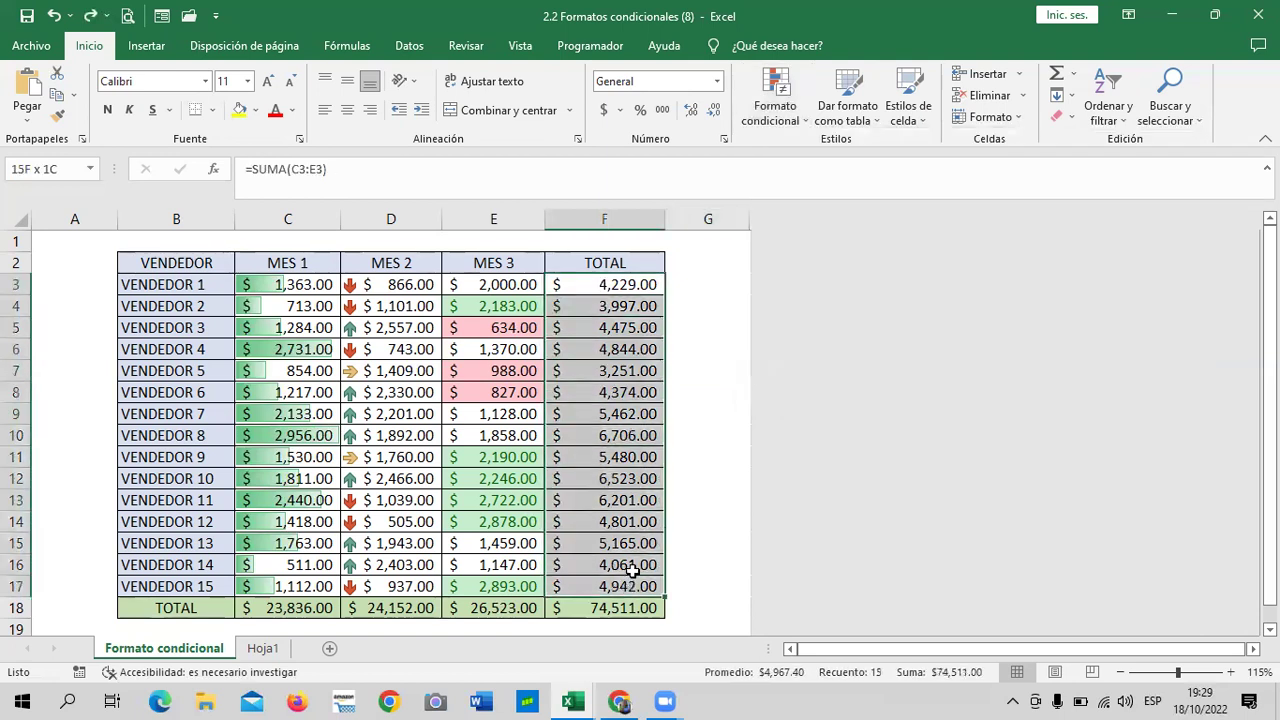
pyautogui.click(700, 478)
pyautogui.moveTo(628, 284); pyautogui.dragTo(622, 588)
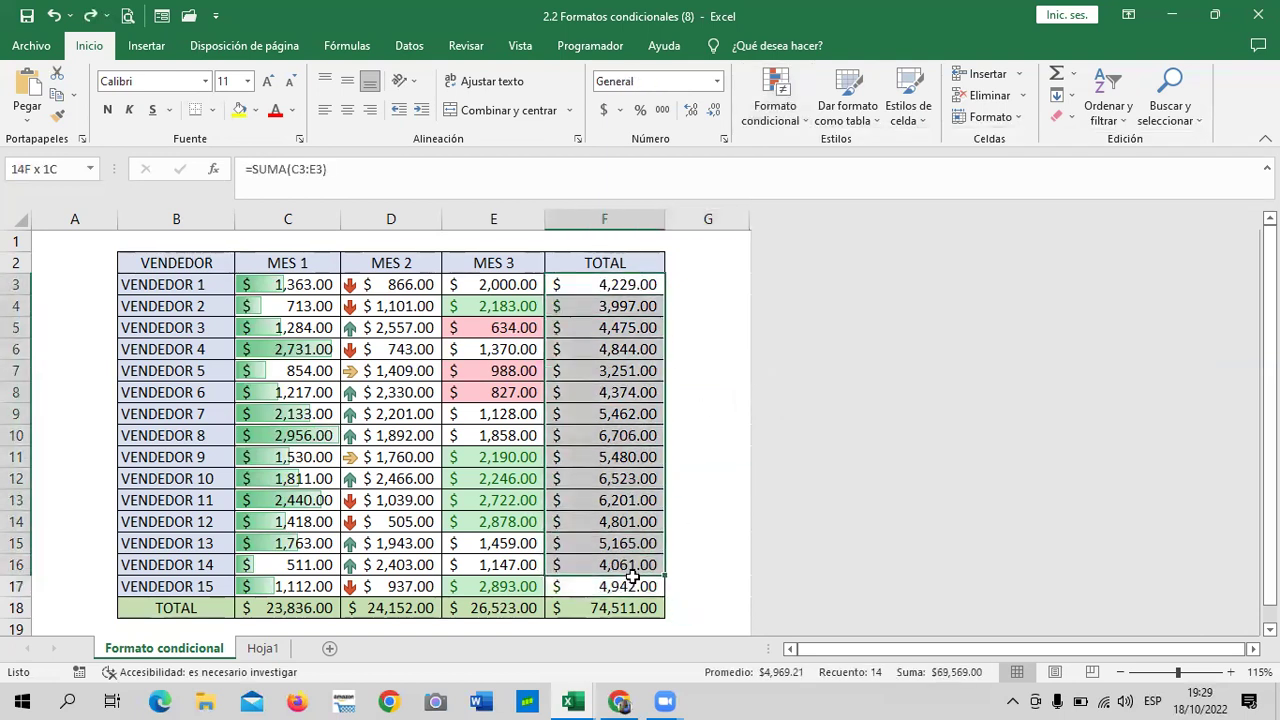
# Step: Start a Top 10 Items rule and limit it to the top 3 totals
pyautogui.click(776, 100)
pyautogui.moveTo(892, 194)
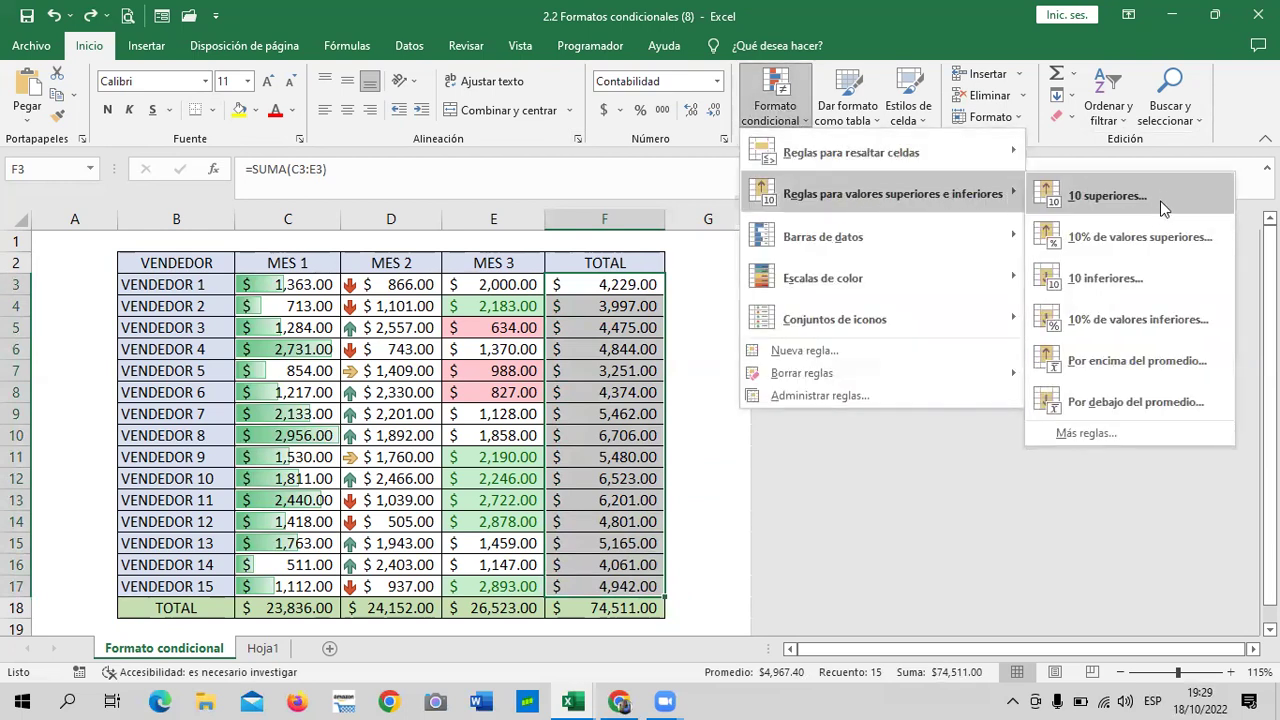
pyautogui.click(1179, 195)
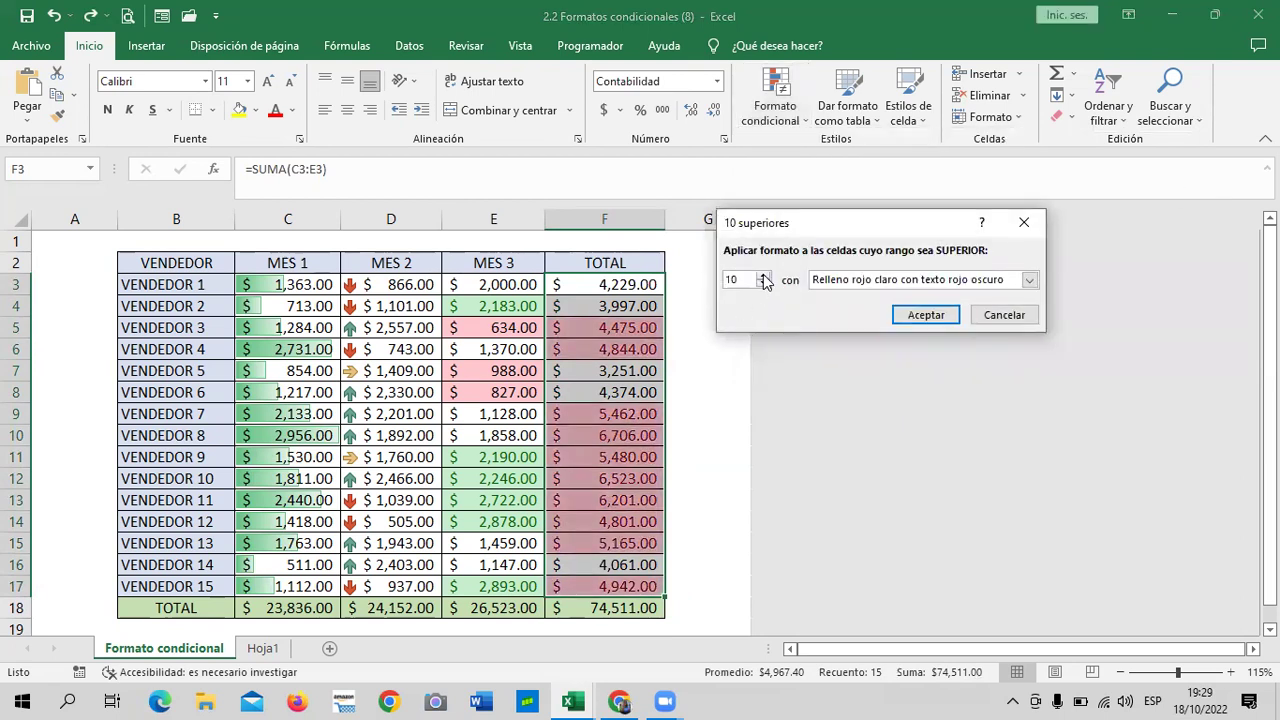
pyautogui.doubleClick(764, 277)
pyautogui.tripleClick(763, 285)
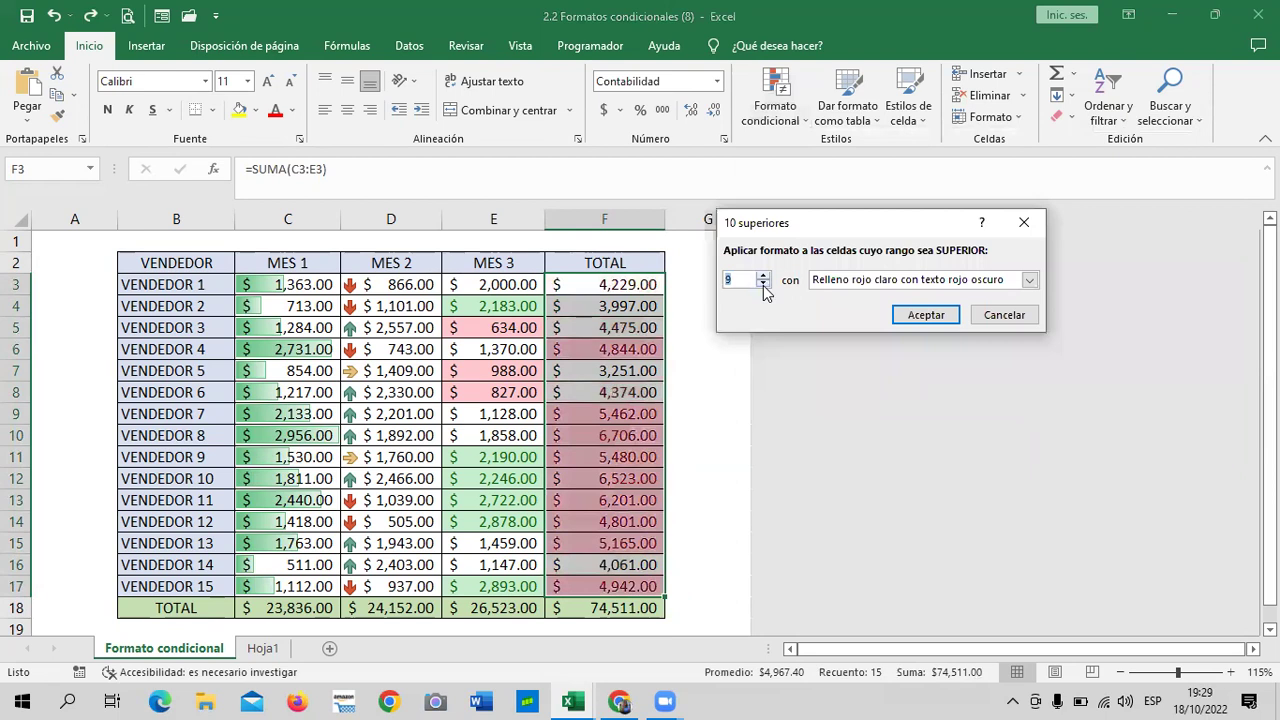
pyautogui.click(763, 285)
pyautogui.doubleClick(763, 285)
pyautogui.click(763, 285)
pyautogui.click(763, 285)
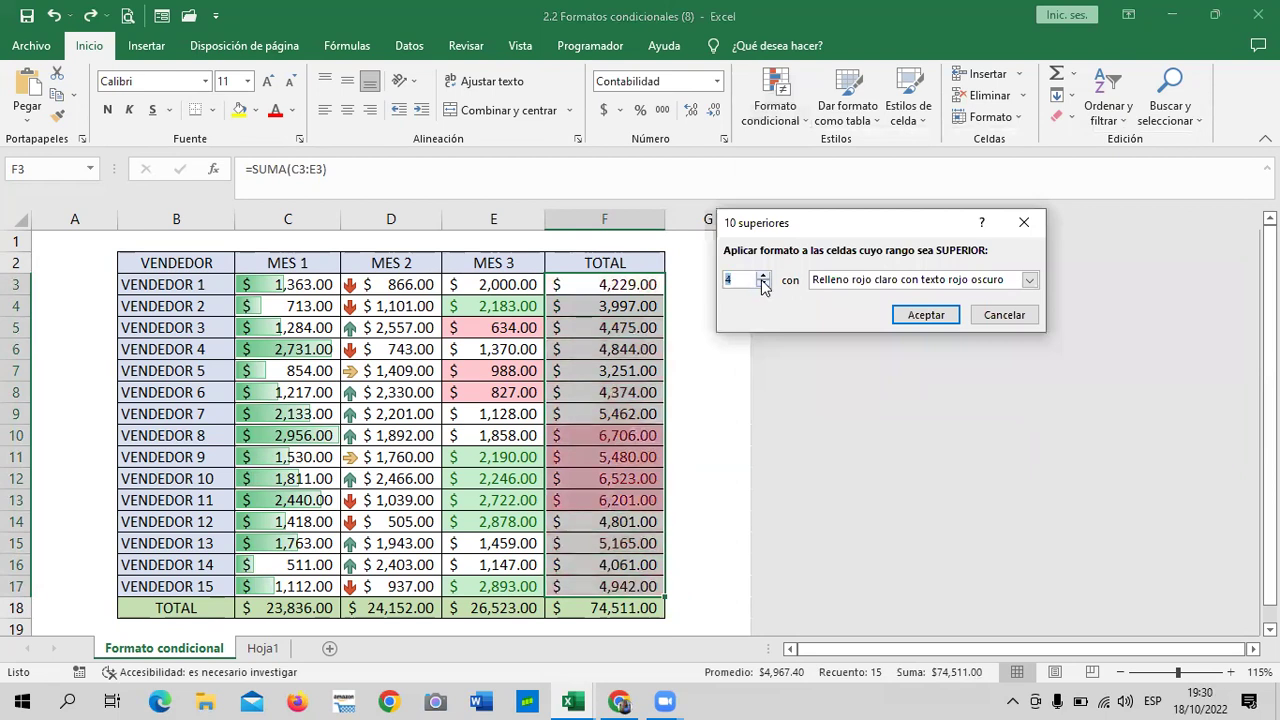
pyautogui.click(763, 285)
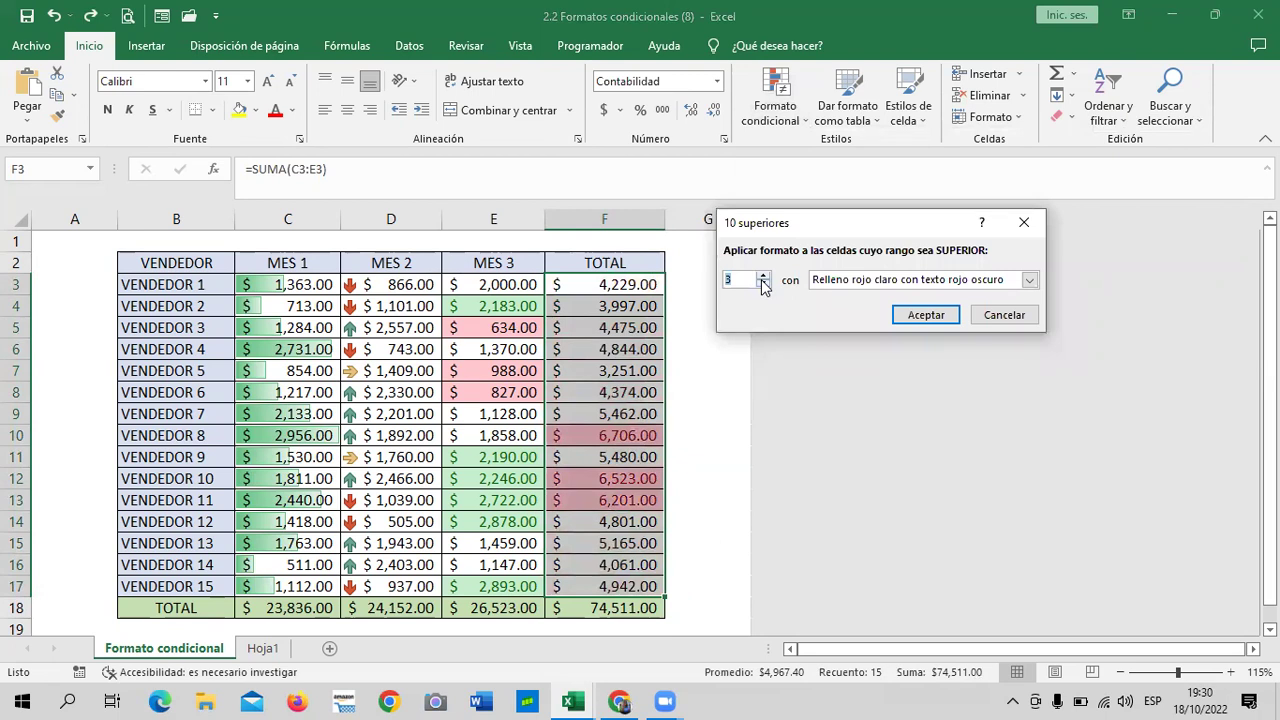
# Step: Open a custom format for the rule and try blue fill swatches
pyautogui.click(1029, 280)
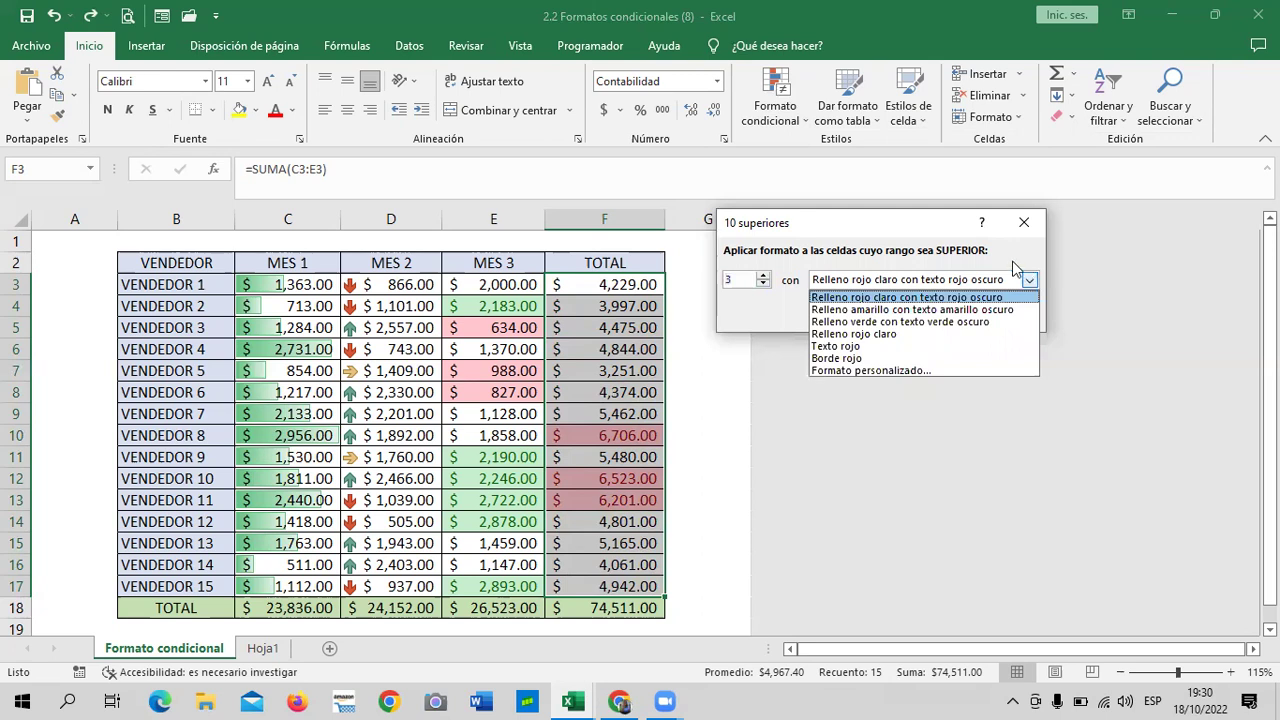
pyautogui.click(866, 370)
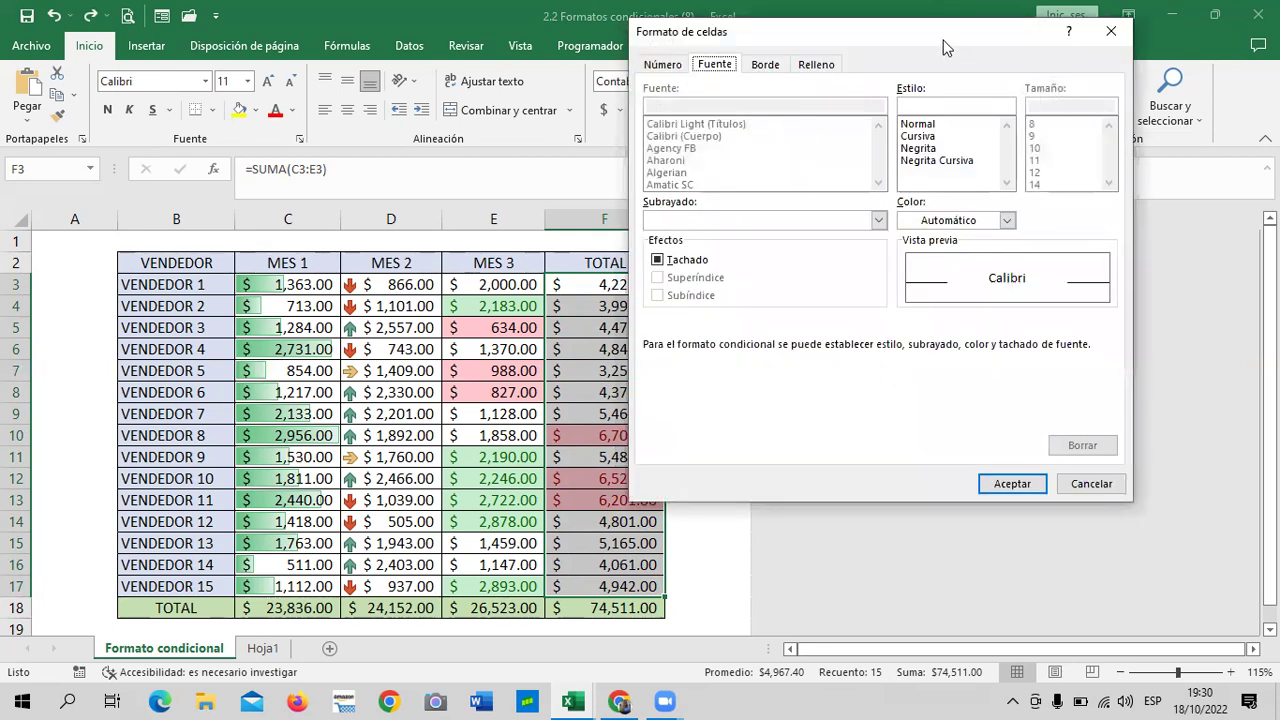
pyautogui.moveTo(945, 47); pyautogui.dragTo(865, 112)
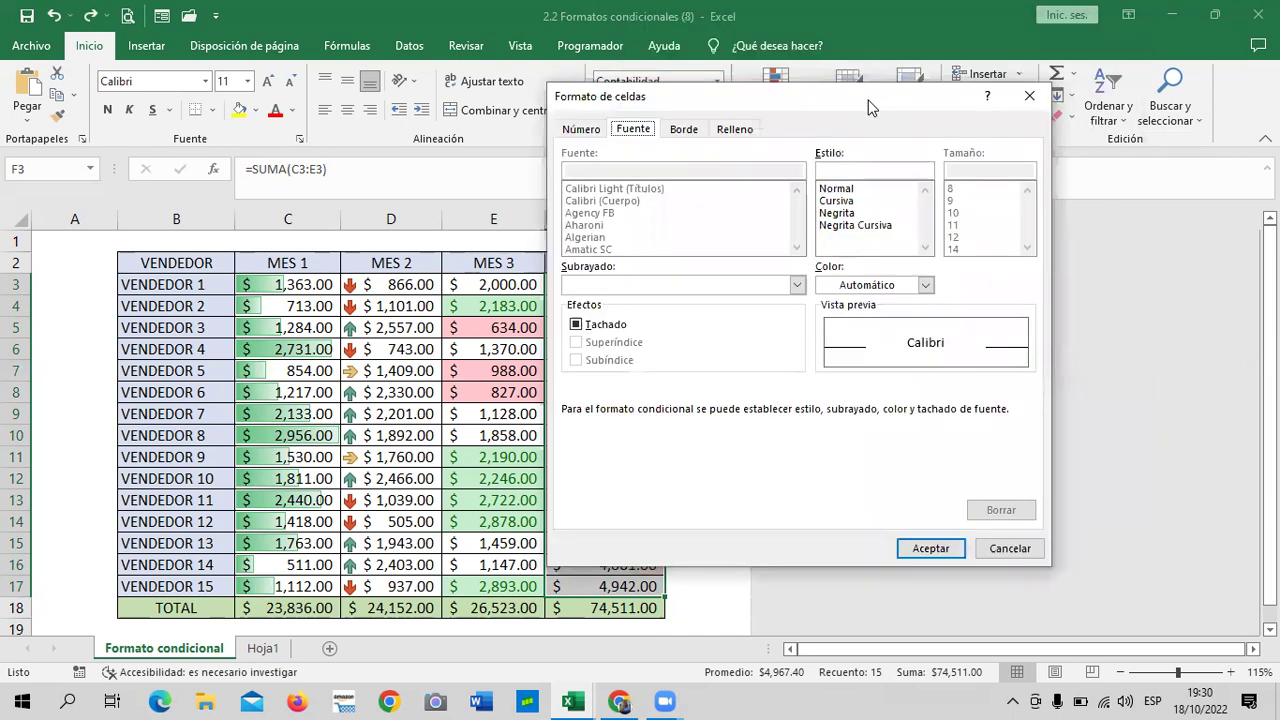
pyautogui.click(578, 131)
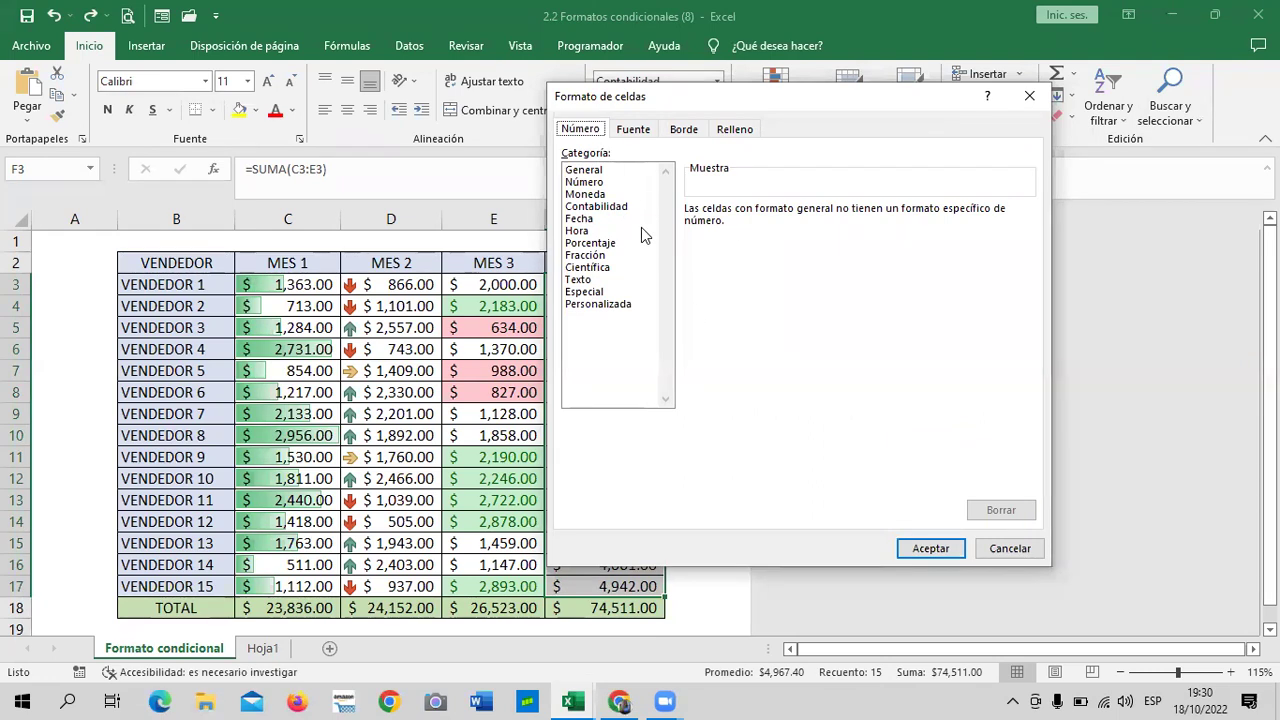
pyautogui.click(632, 132)
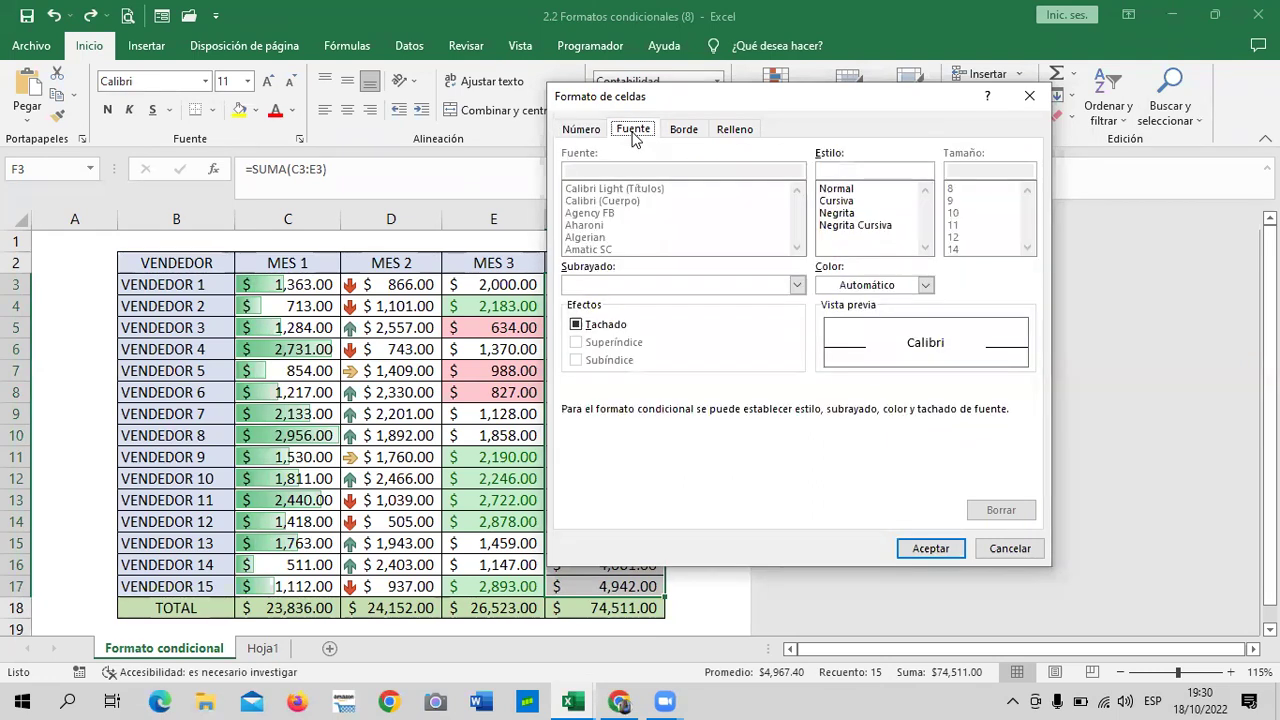
pyautogui.click(724, 130)
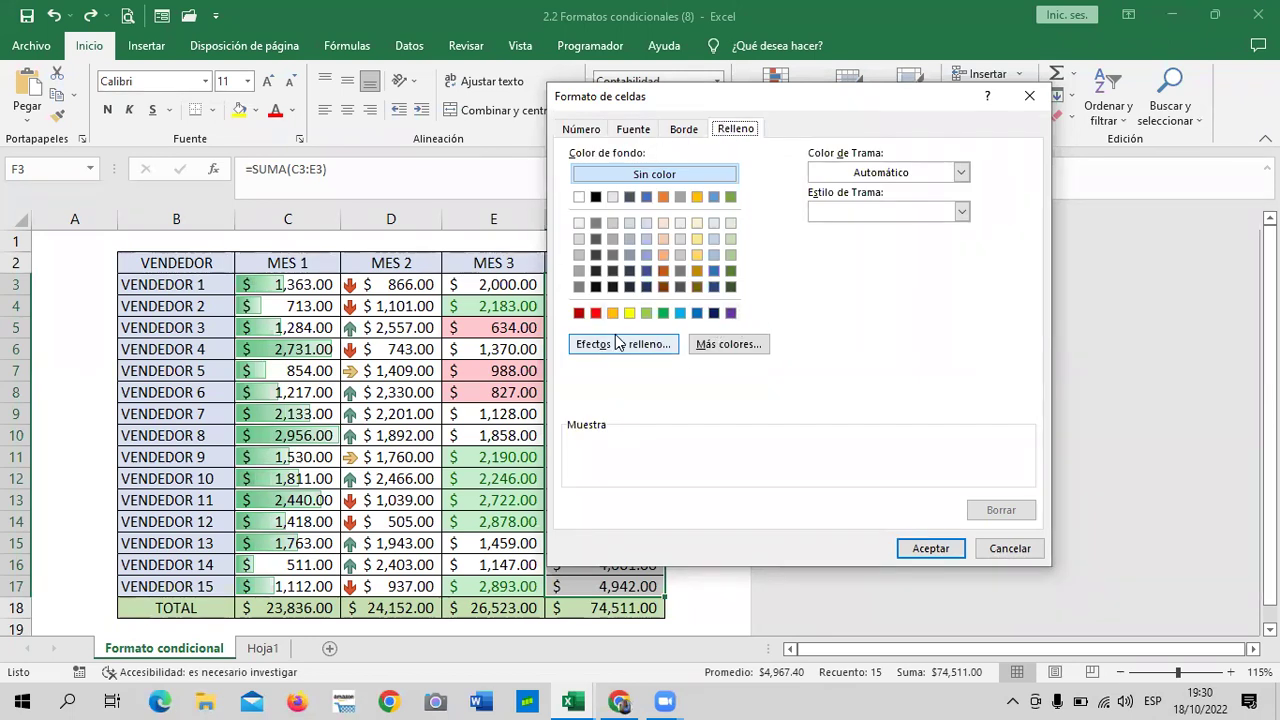
pyautogui.click(681, 313)
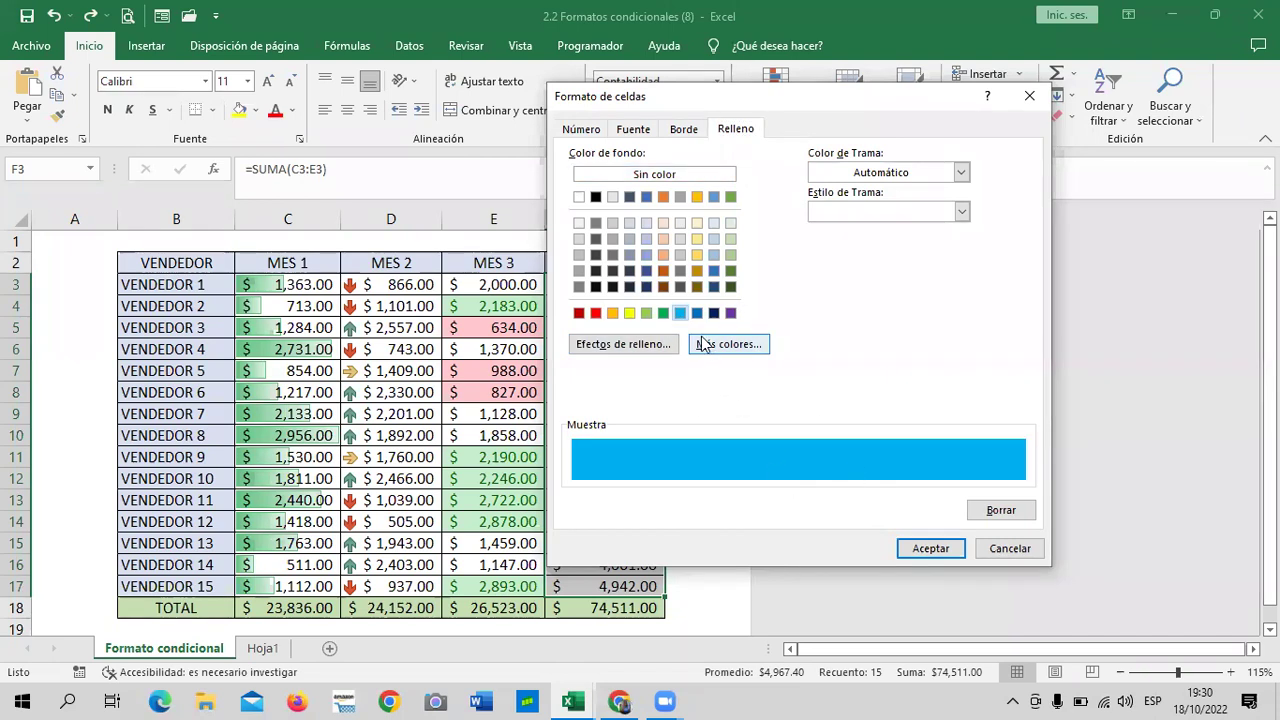
pyautogui.click(646, 255)
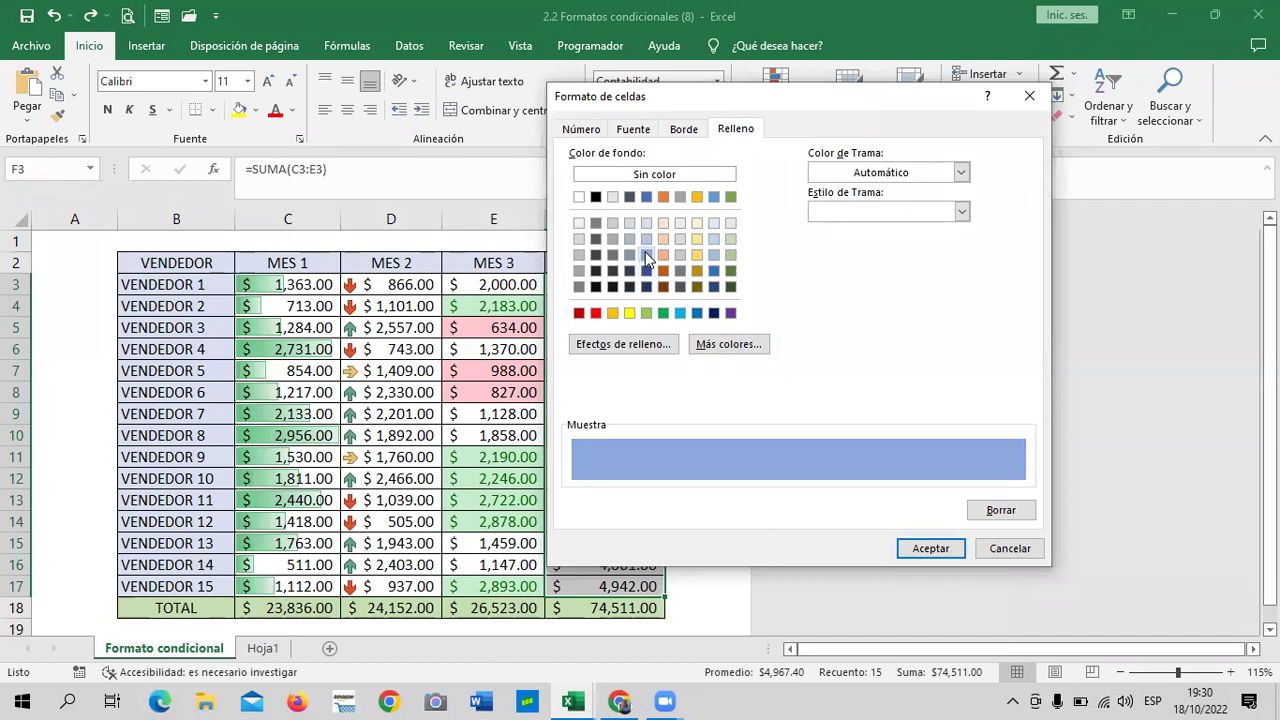
pyautogui.click(643, 272)
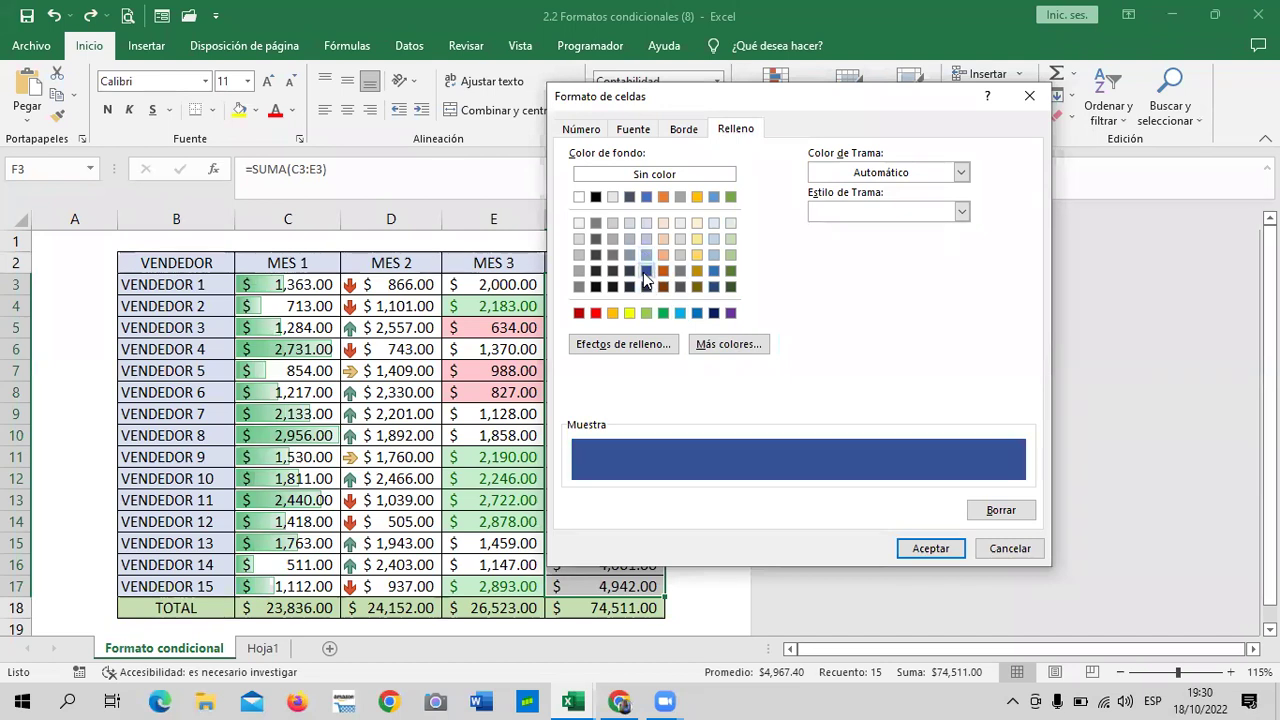
pyautogui.click(646, 255)
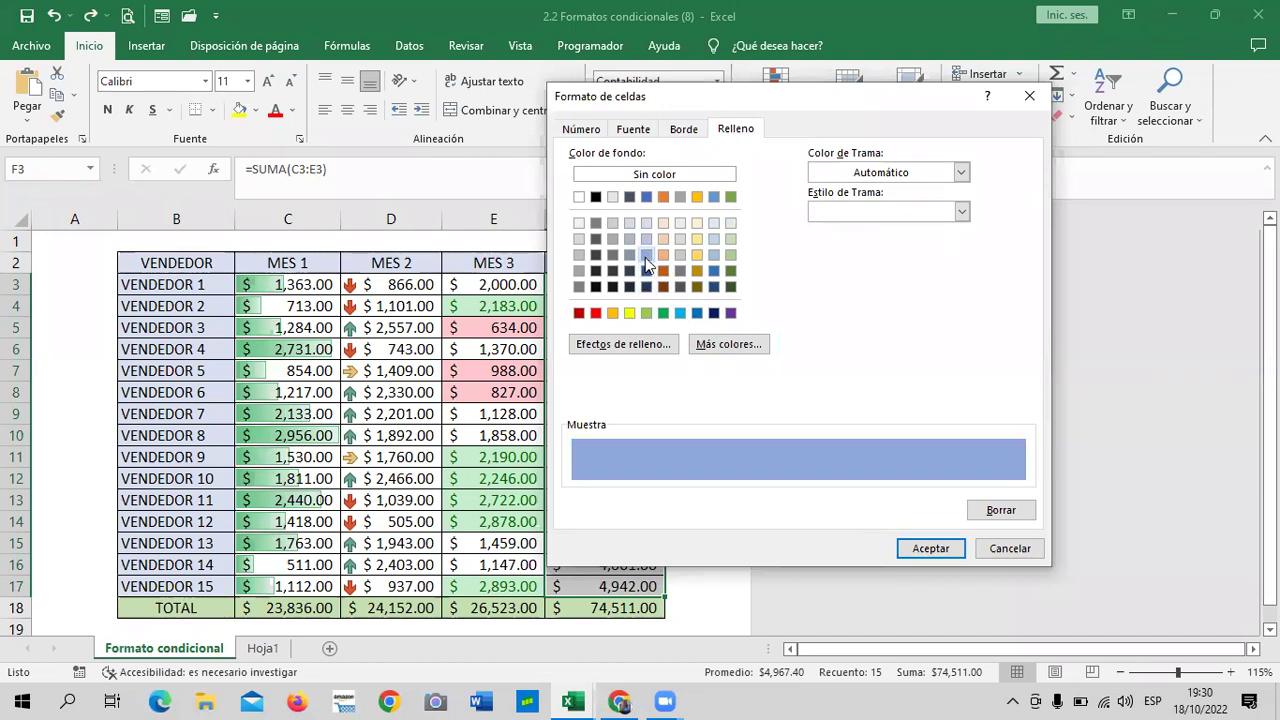
# Step: Set a custom #81D0E9 fill colour and apply the top-3 rule
pyautogui.click(745, 346)
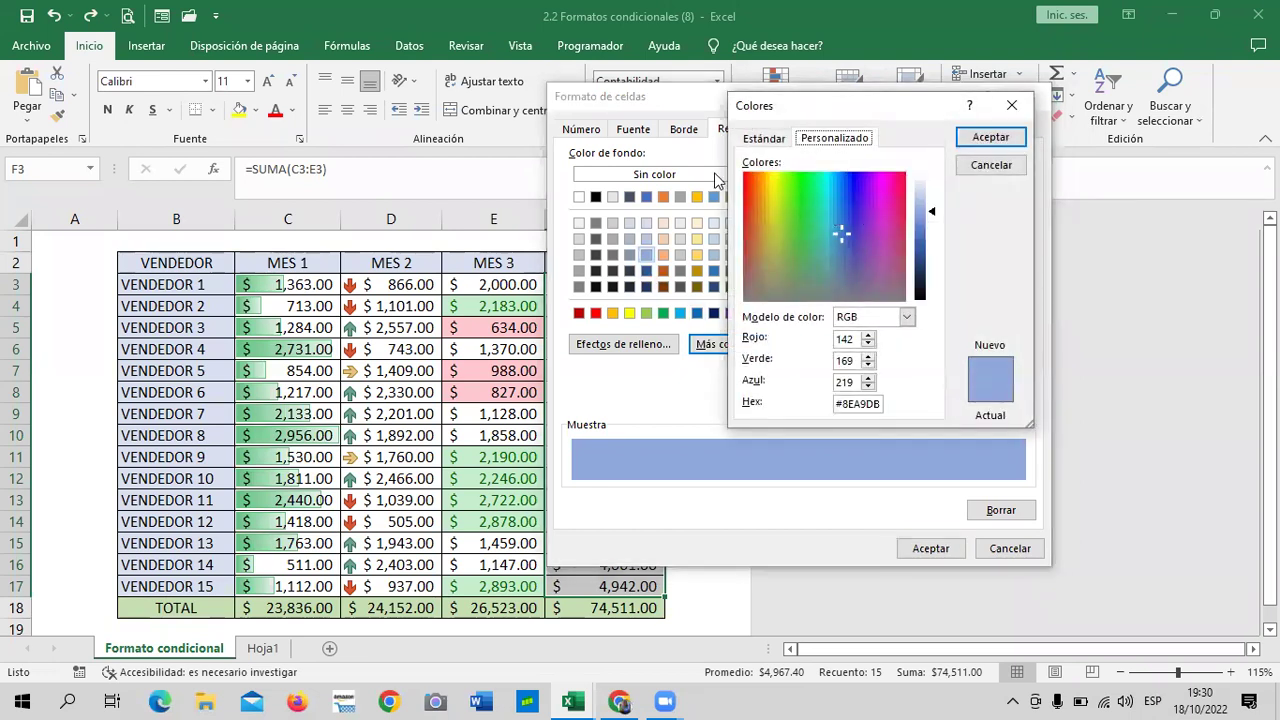
pyautogui.click(830, 210)
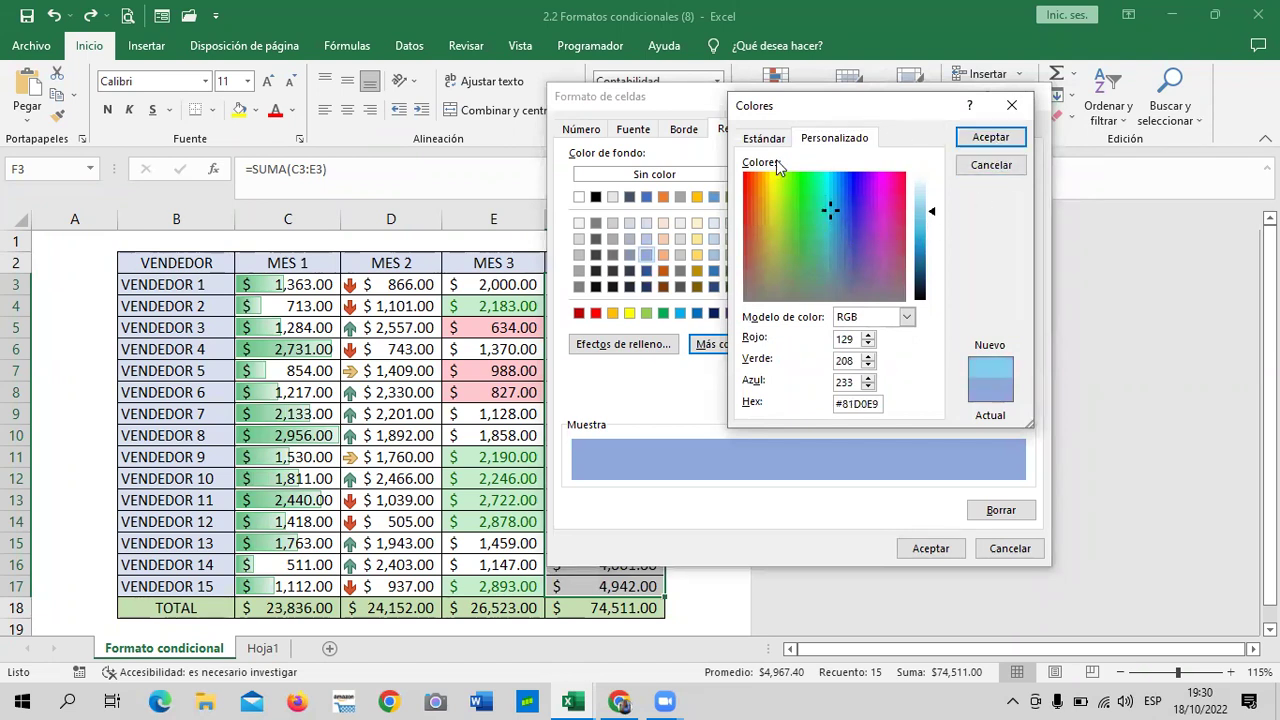
pyautogui.click(991, 141)
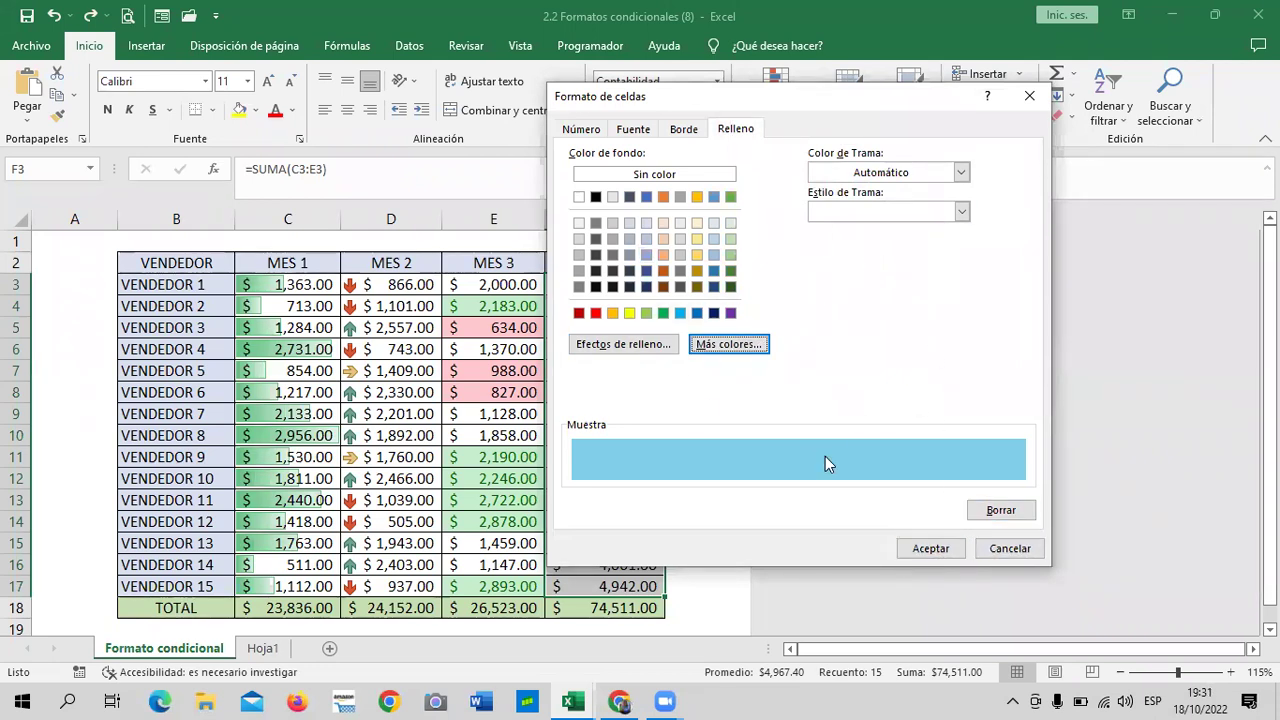
pyautogui.click(930, 548)
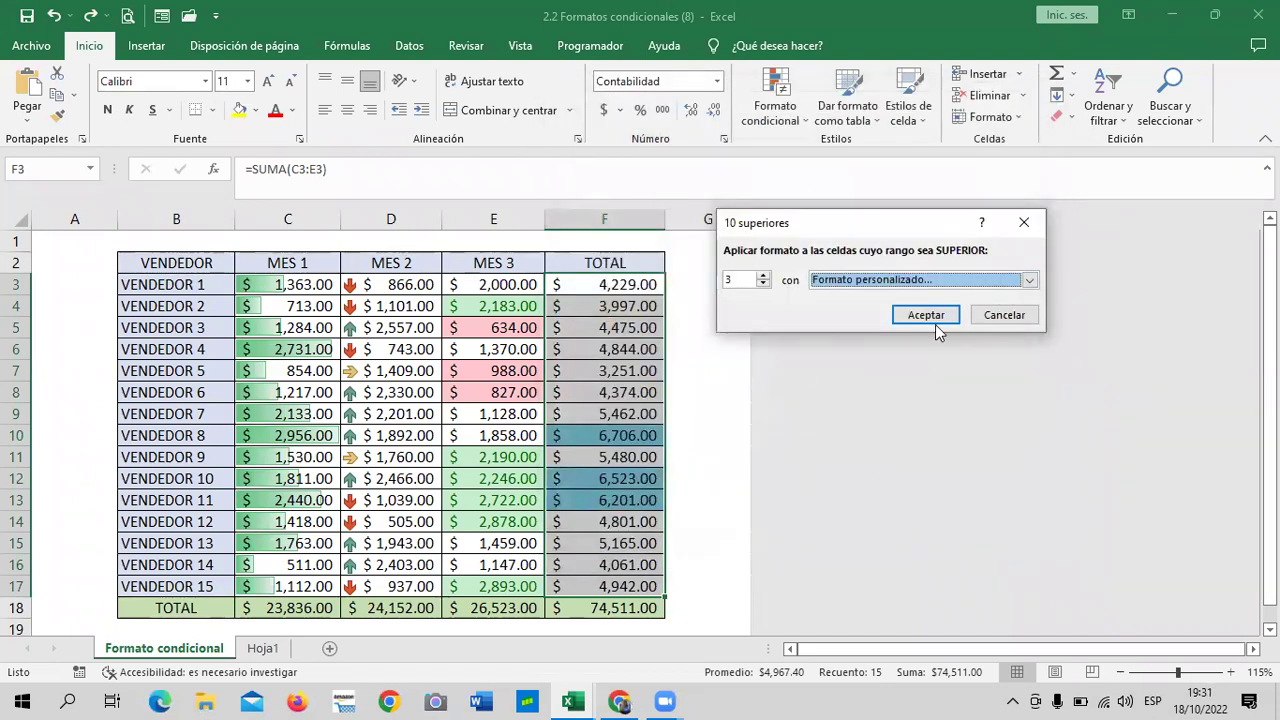
pyautogui.click(926, 315)
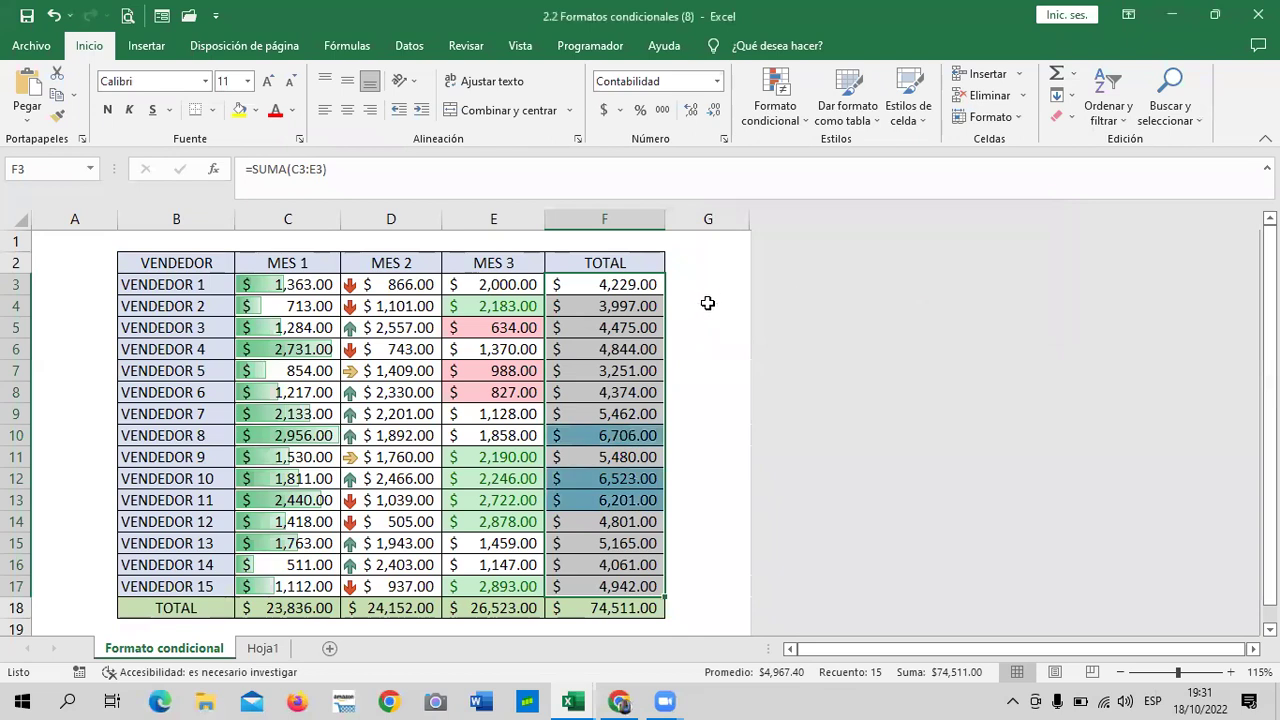
pyautogui.click(712, 292)
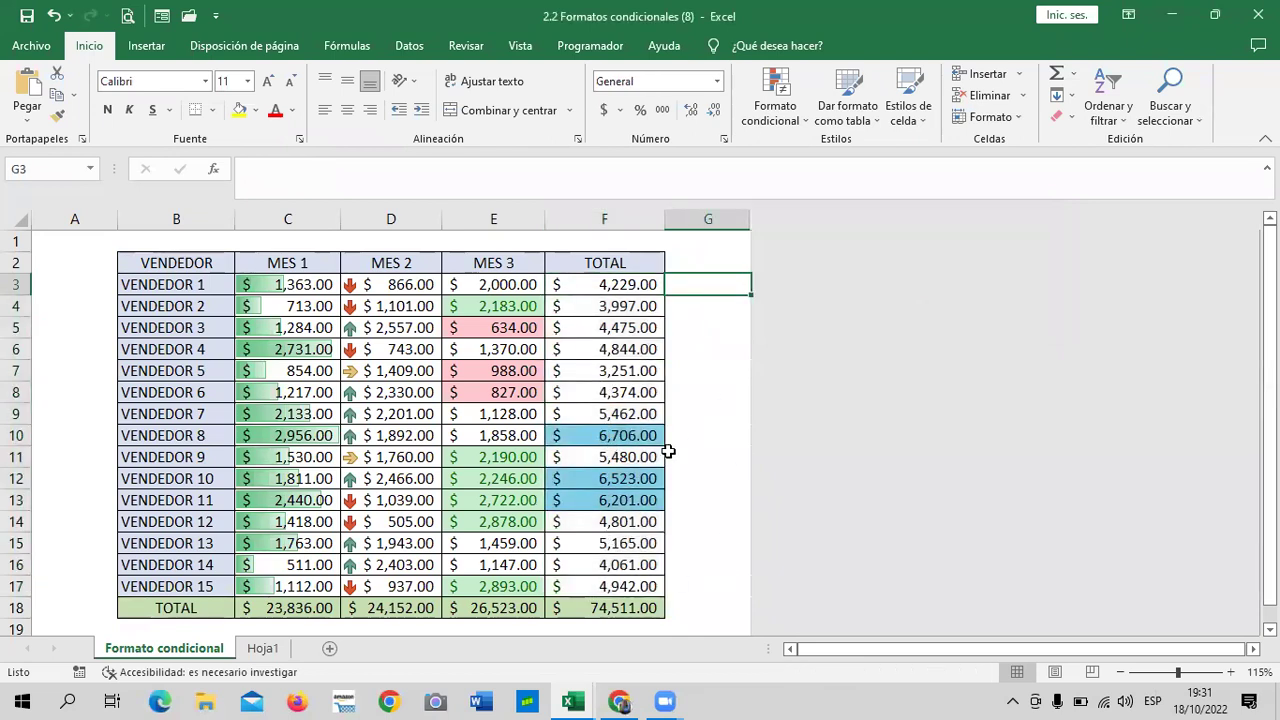
pyautogui.click(615, 437)
pyautogui.click(618, 479)
pyautogui.click(714, 452)
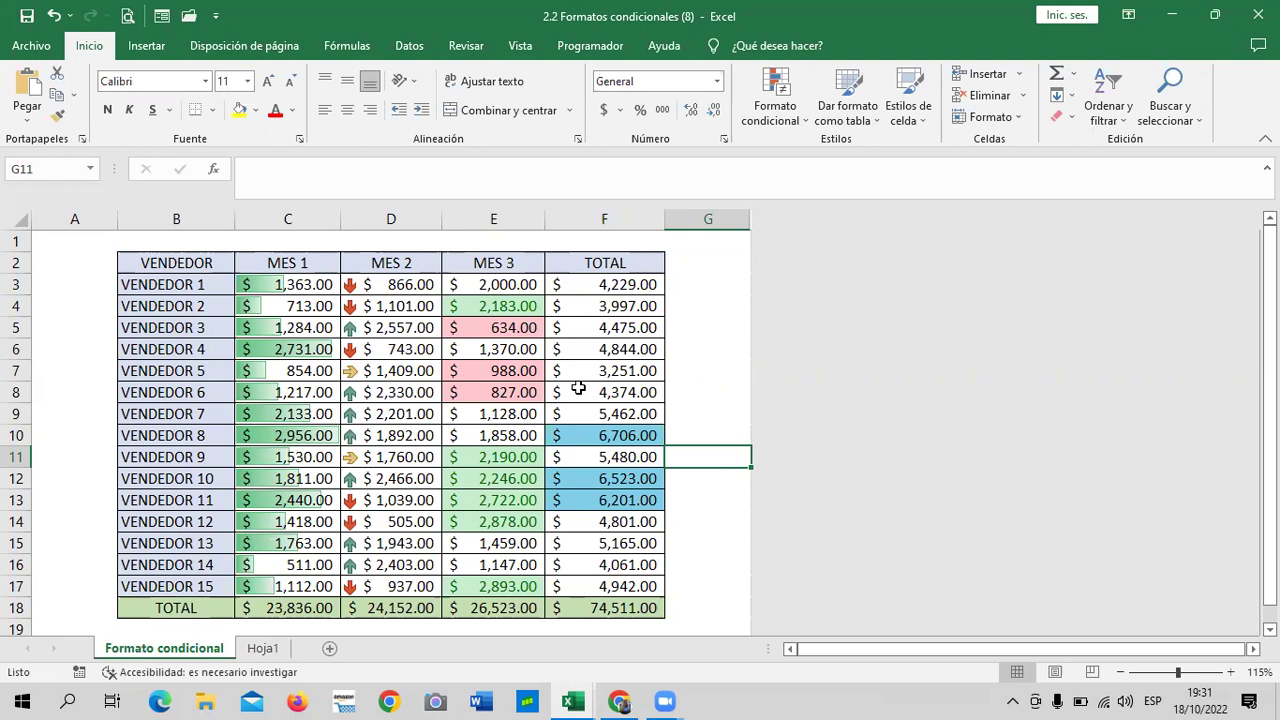
pyautogui.click(700, 343)
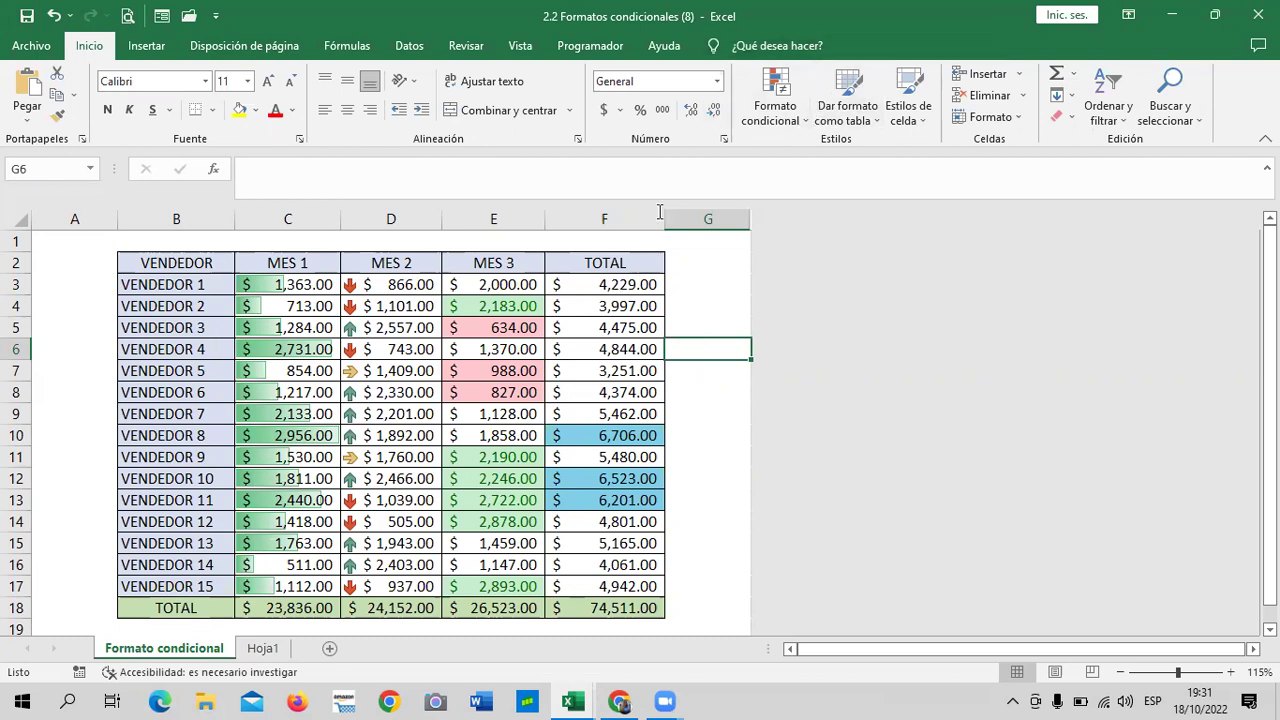
# Step: Start a Bottom 10 Items rule on E3:E17, then cancel it without applying
pyautogui.moveTo(510, 277); pyautogui.dragTo(510, 586)
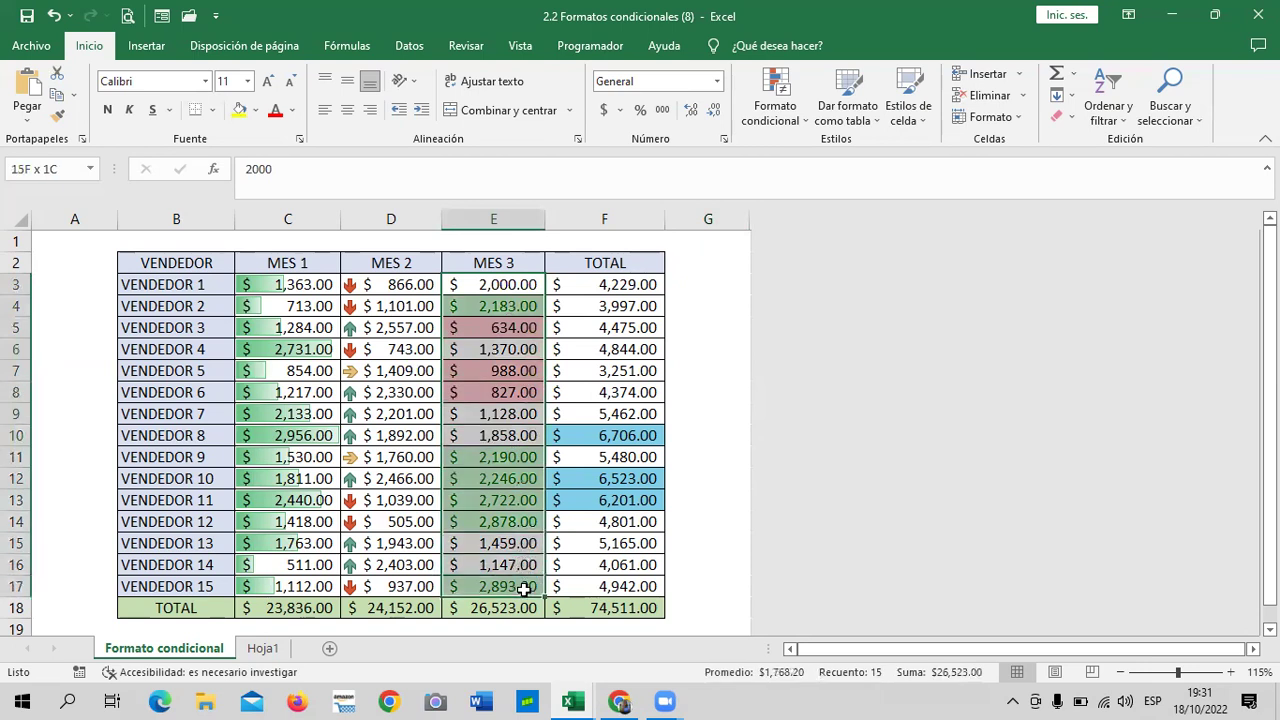
pyautogui.click(790, 120)
pyautogui.moveTo(892, 194)
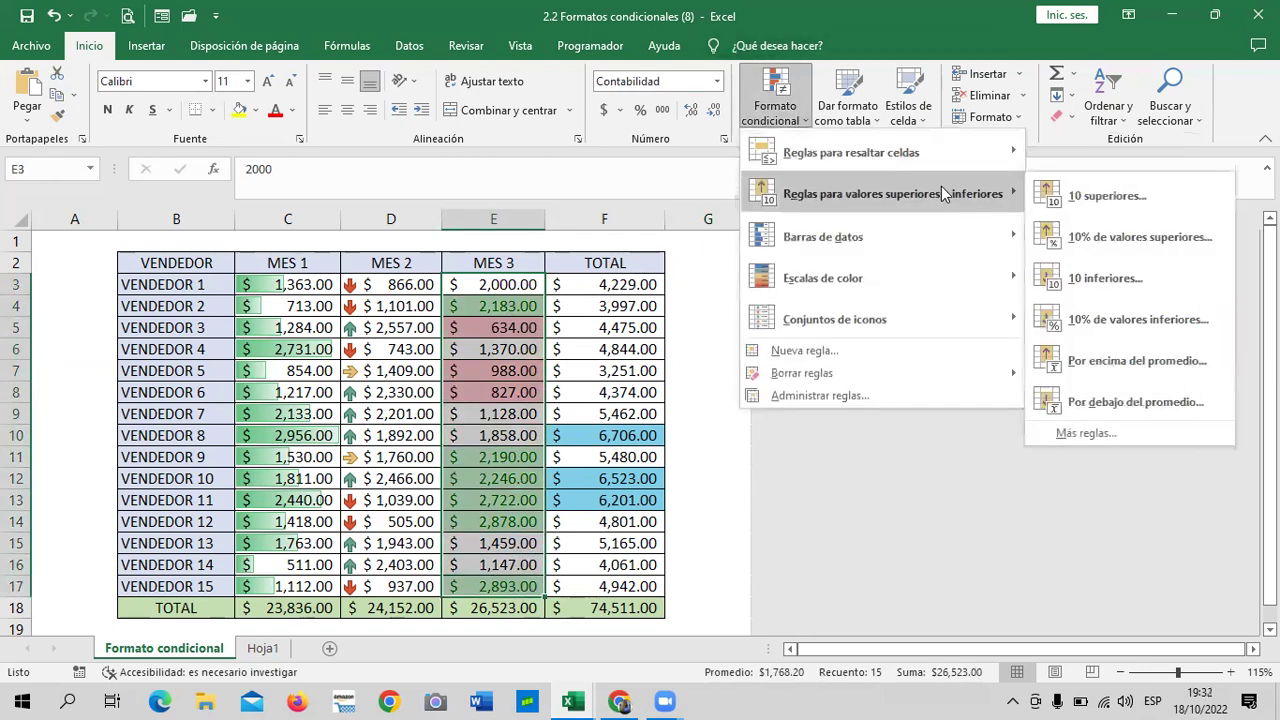
pyautogui.click(1162, 285)
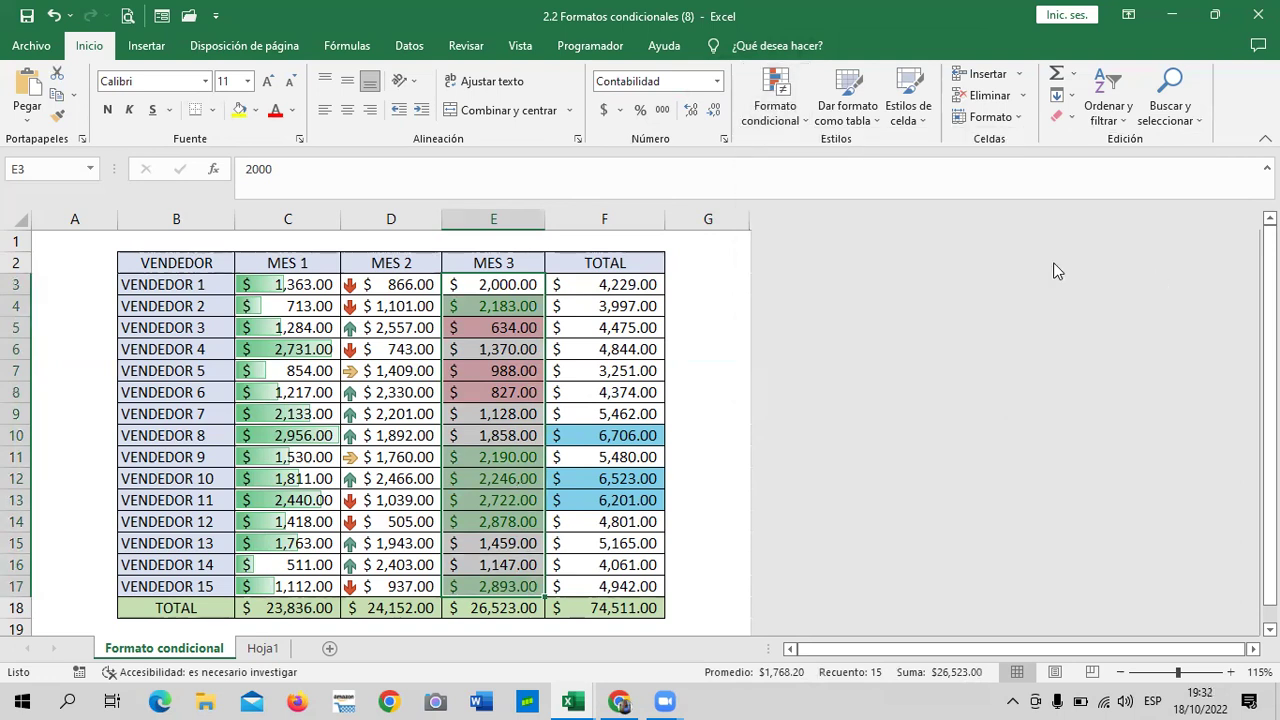
pyautogui.click(758, 285)
pyautogui.click(758, 285)
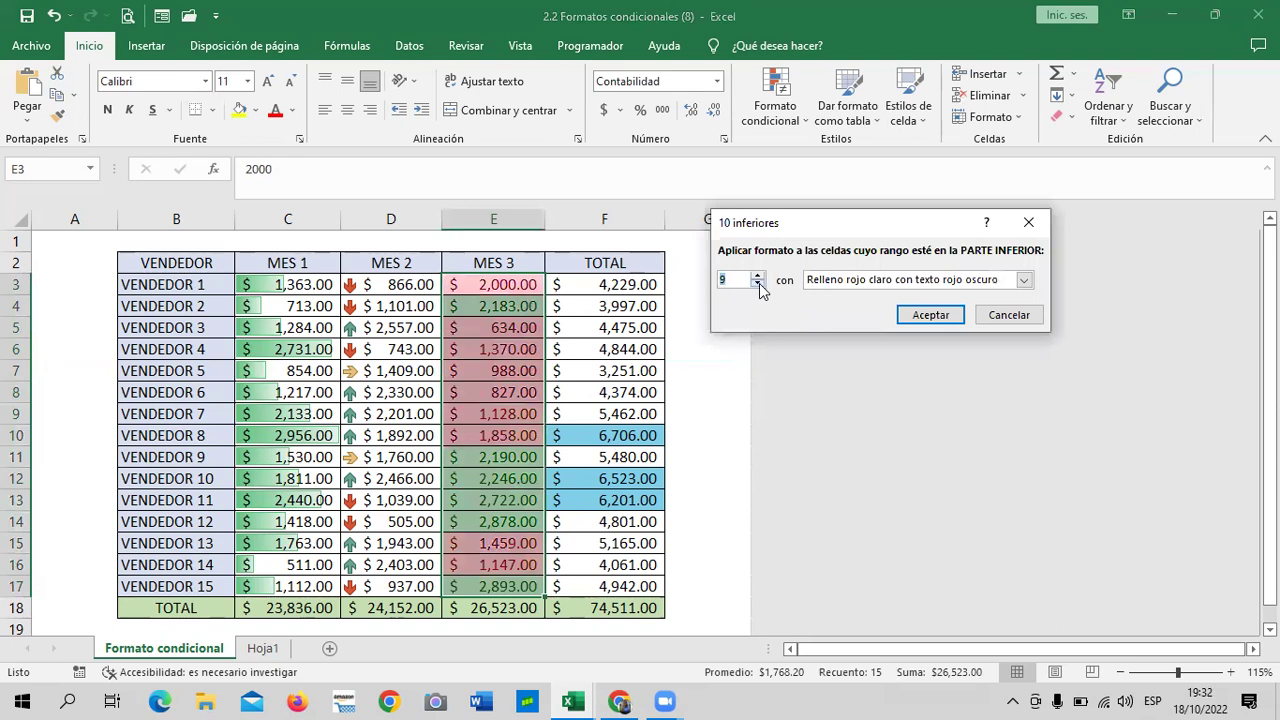
pyautogui.click(758, 285)
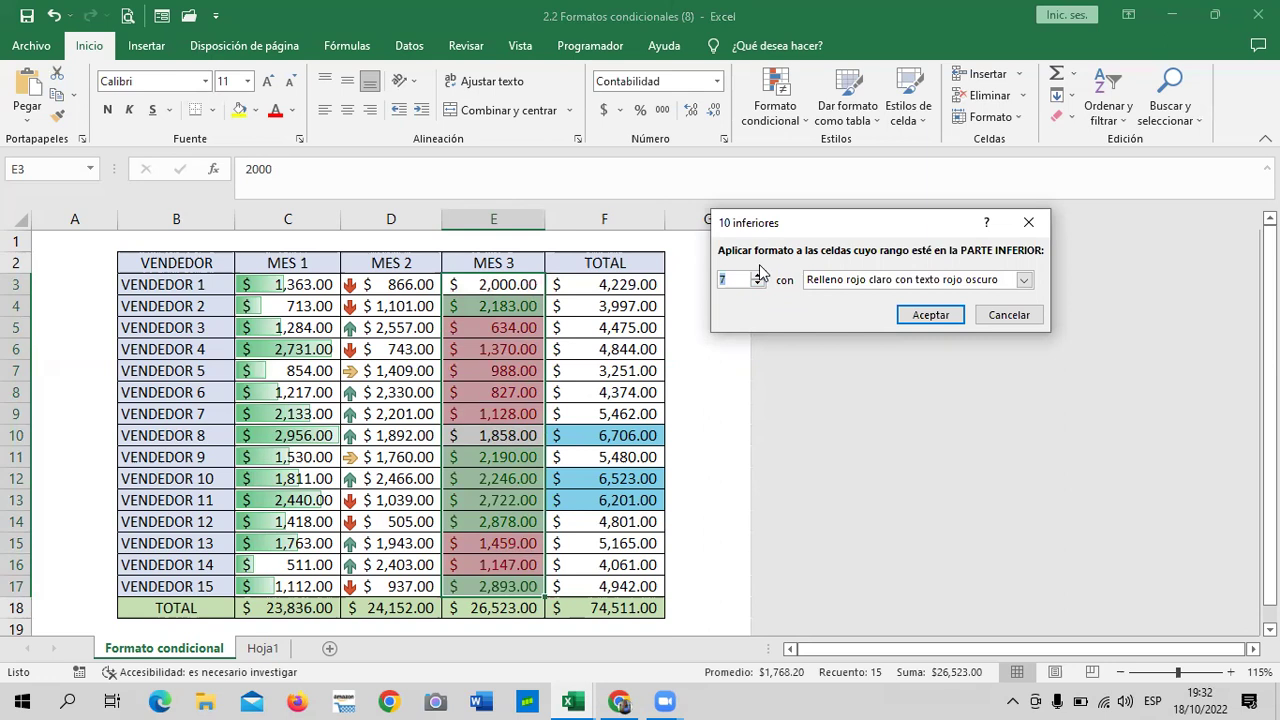
pyautogui.click(1005, 318)
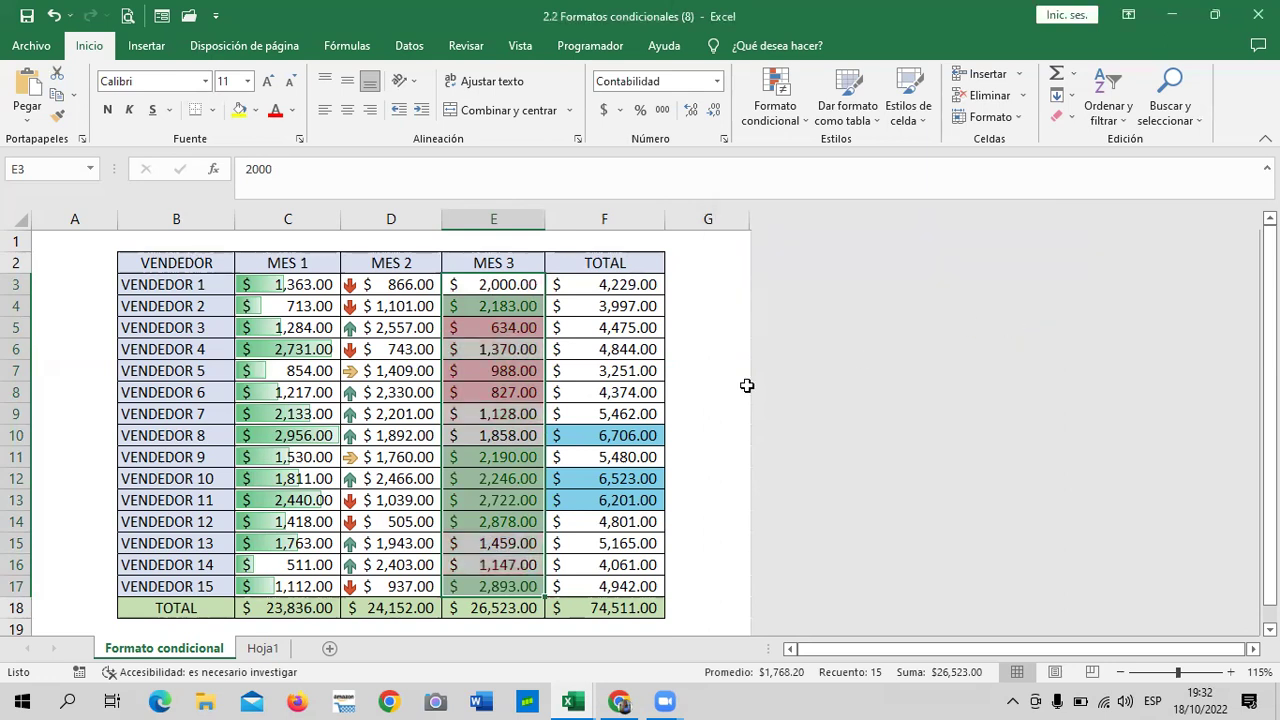
pyautogui.click(719, 336)
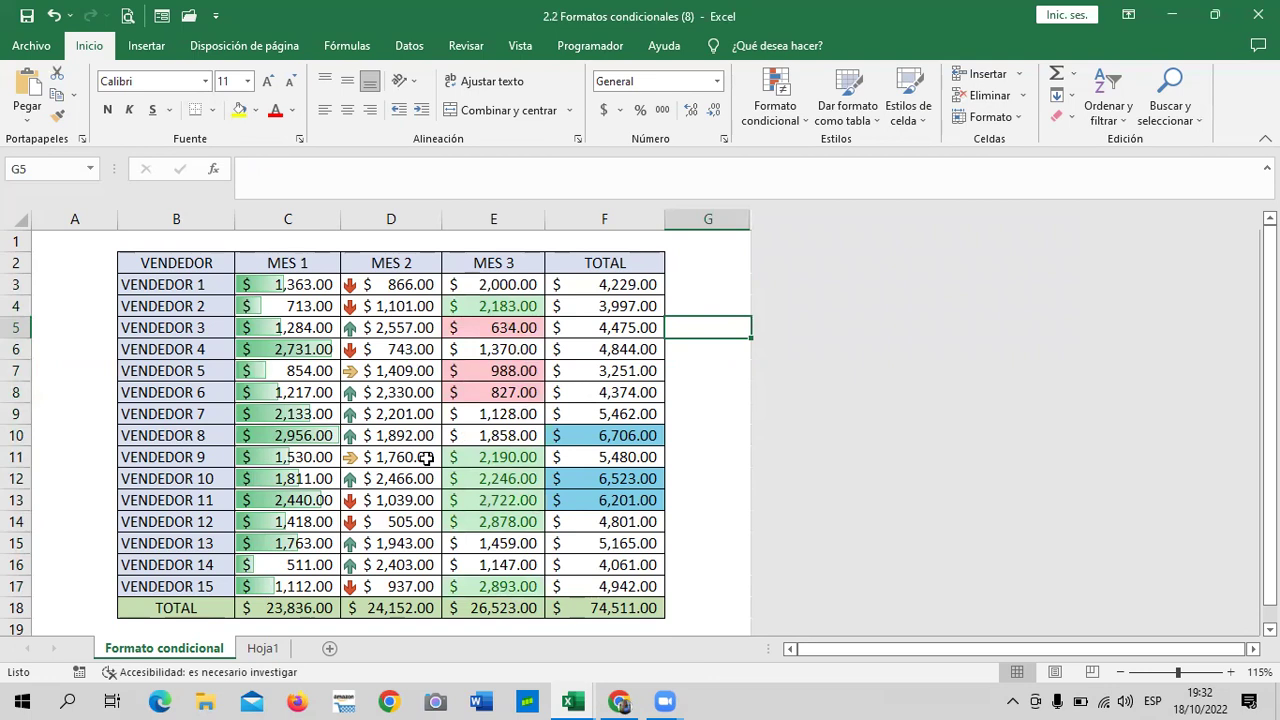
pyautogui.click(480, 585)
pyautogui.click(467, 517)
pyautogui.click(468, 500)
pyautogui.click(466, 463)
pyautogui.click(464, 479)
pyautogui.click(465, 498)
pyautogui.click(462, 518)
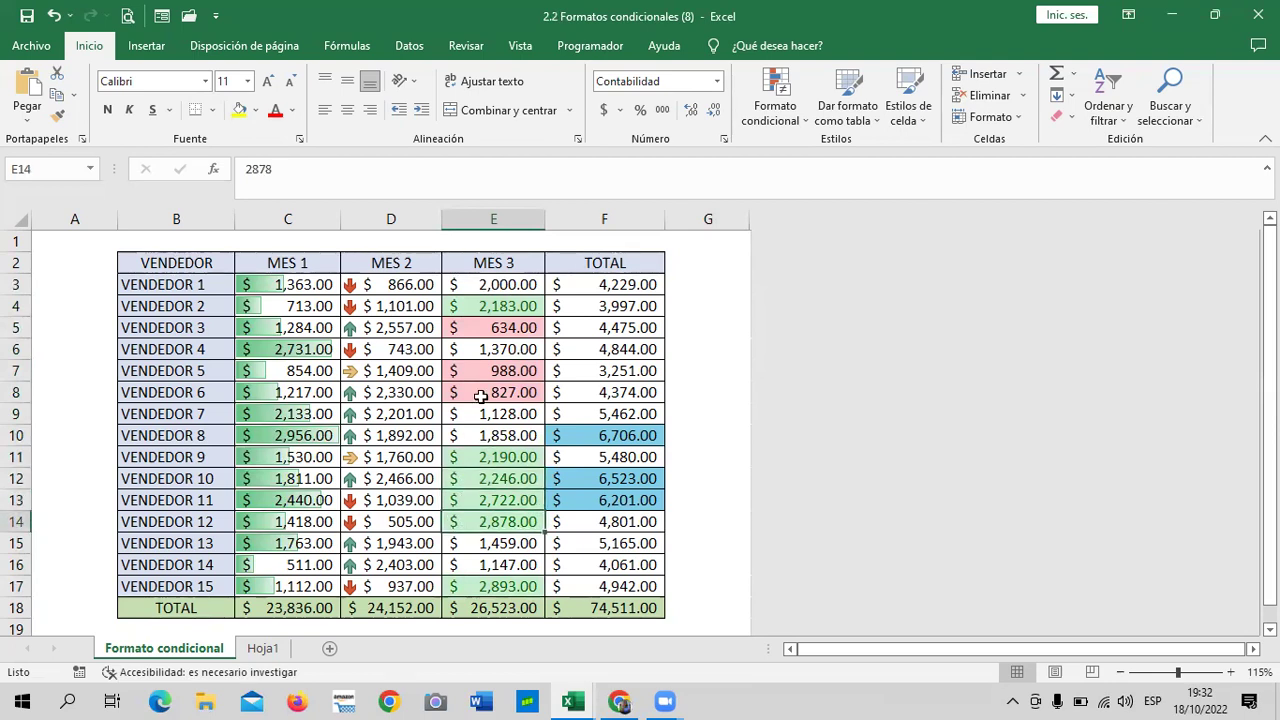
pyautogui.click(471, 328)
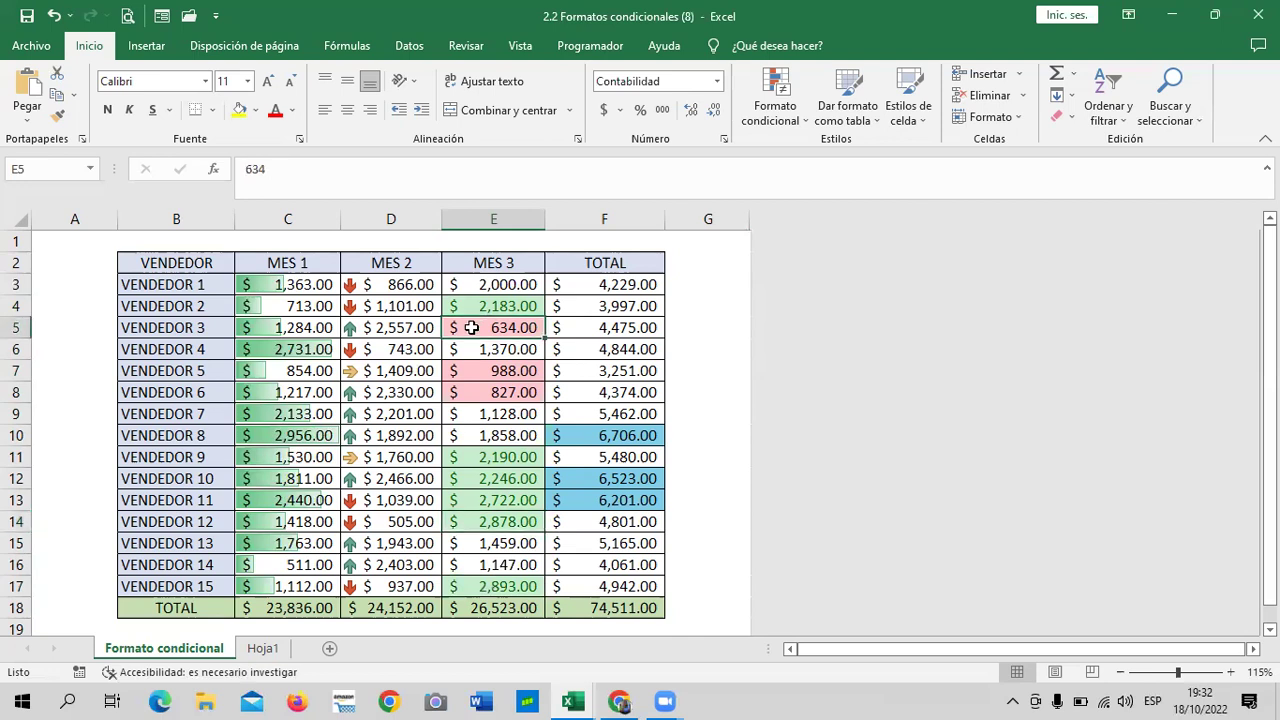
pyautogui.click(473, 370)
pyautogui.click(473, 393)
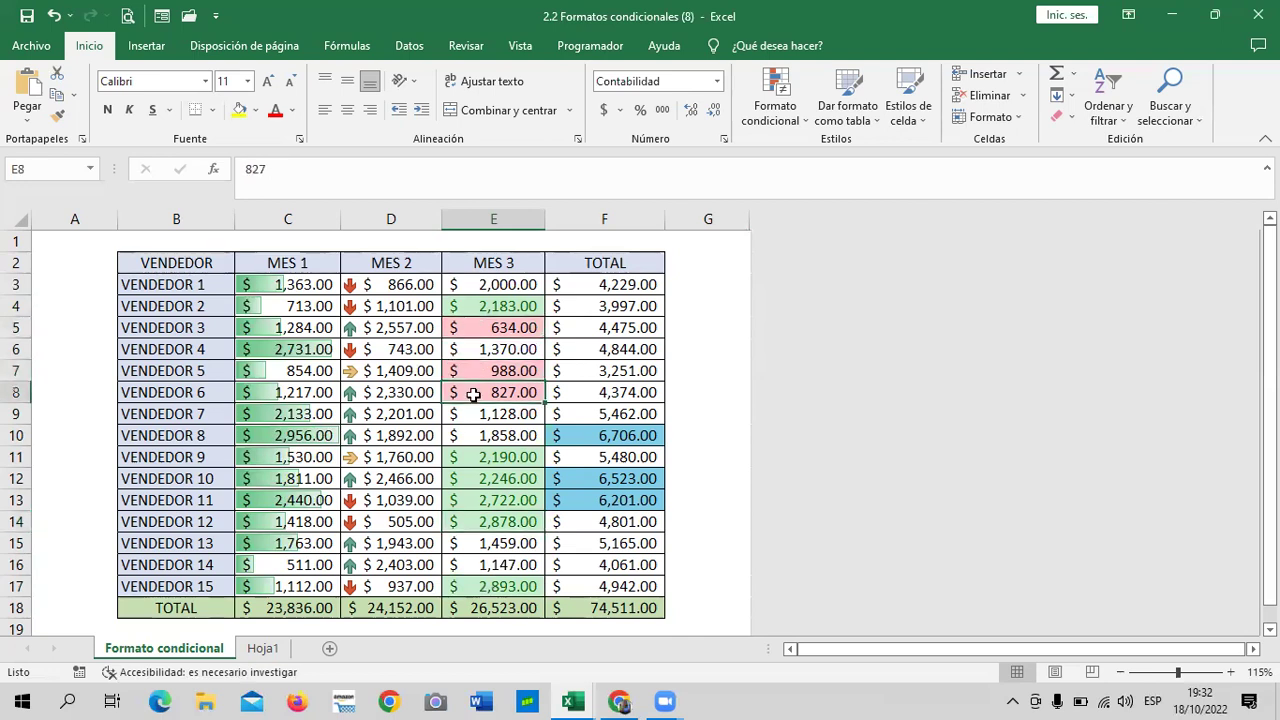
pyautogui.click(481, 306)
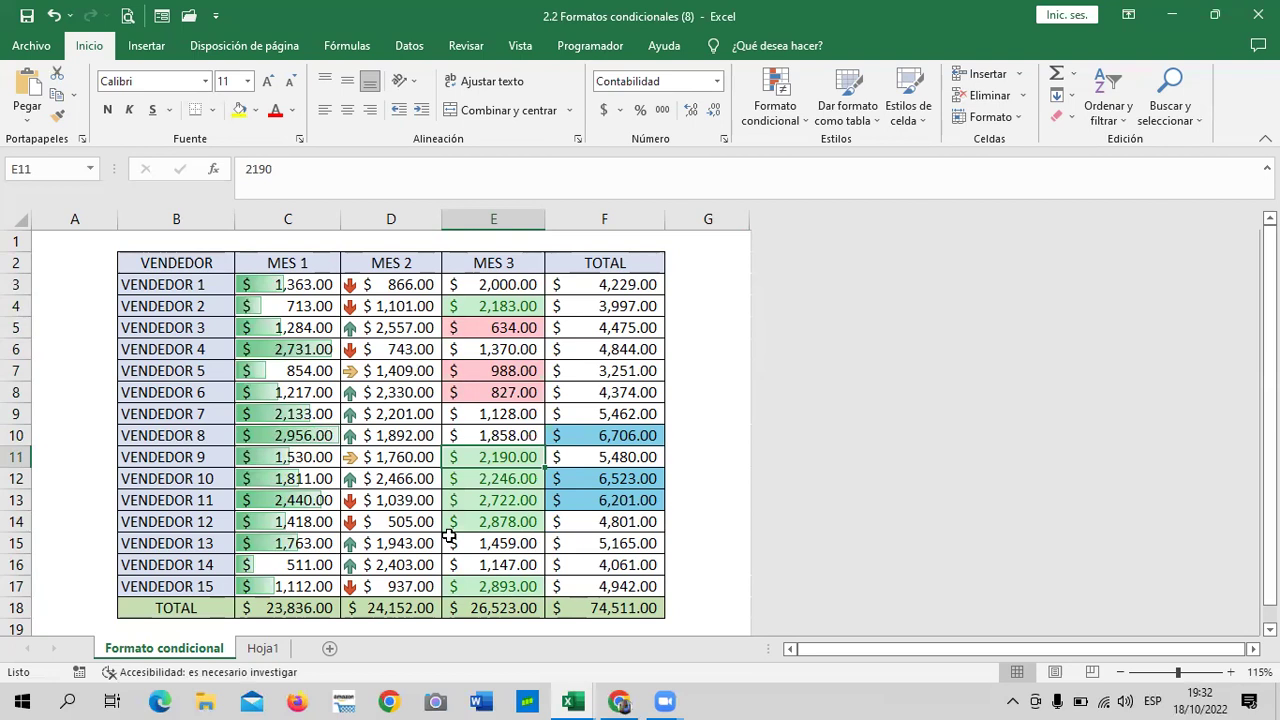
pyautogui.click(717, 350)
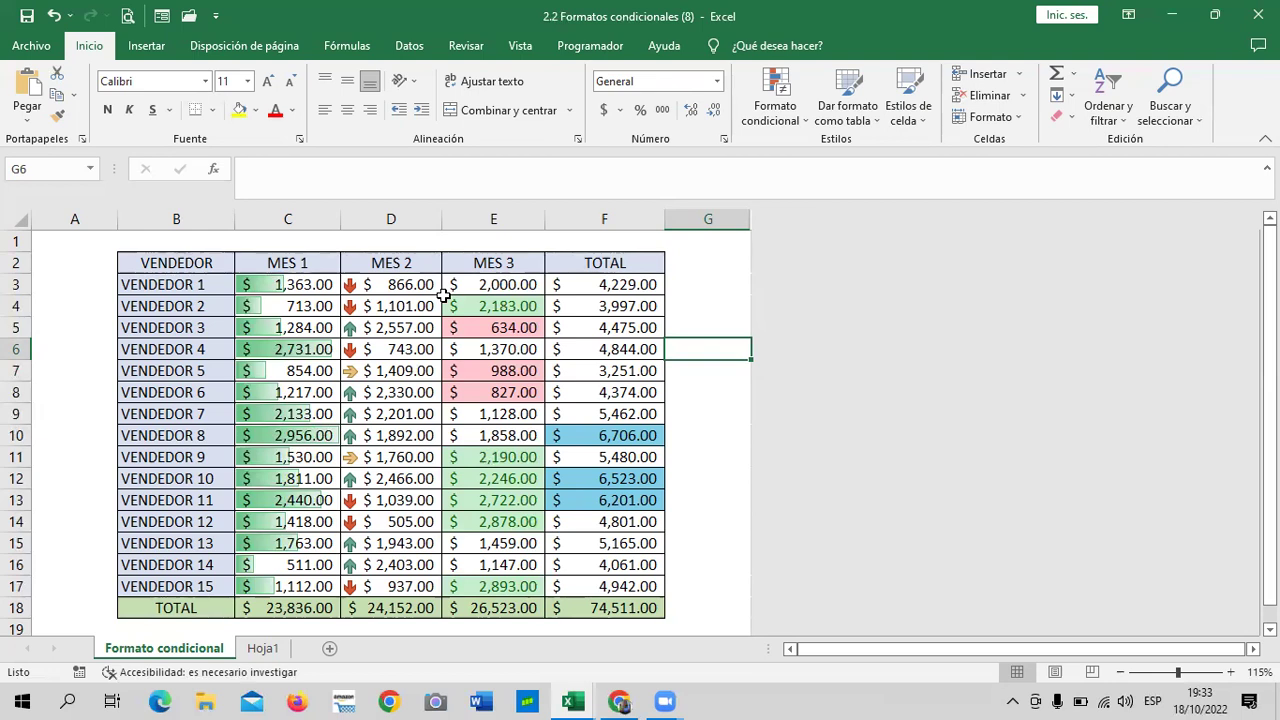
pyautogui.click(726, 290)
# Step: Select F3:F17 and set a Bottom 10 Items rule to 3 items
pyautogui.moveTo(632, 284); pyautogui.dragTo(604, 586)
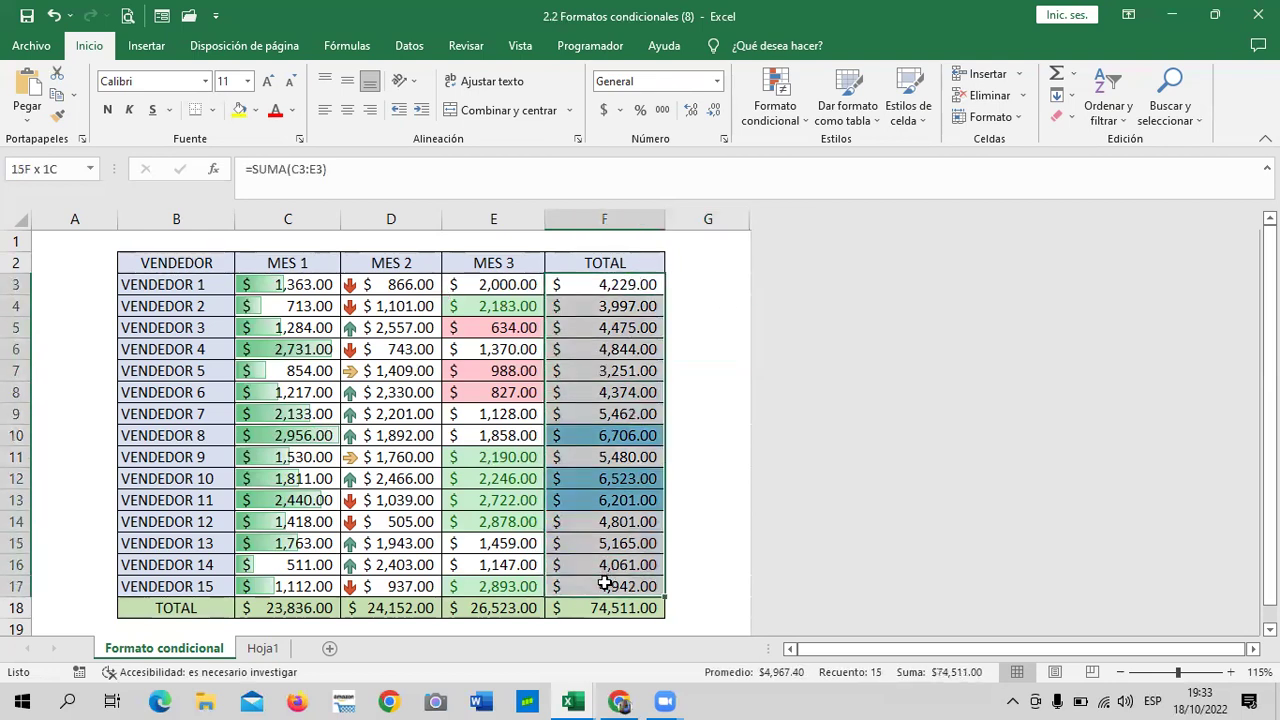
pyautogui.click(799, 122)
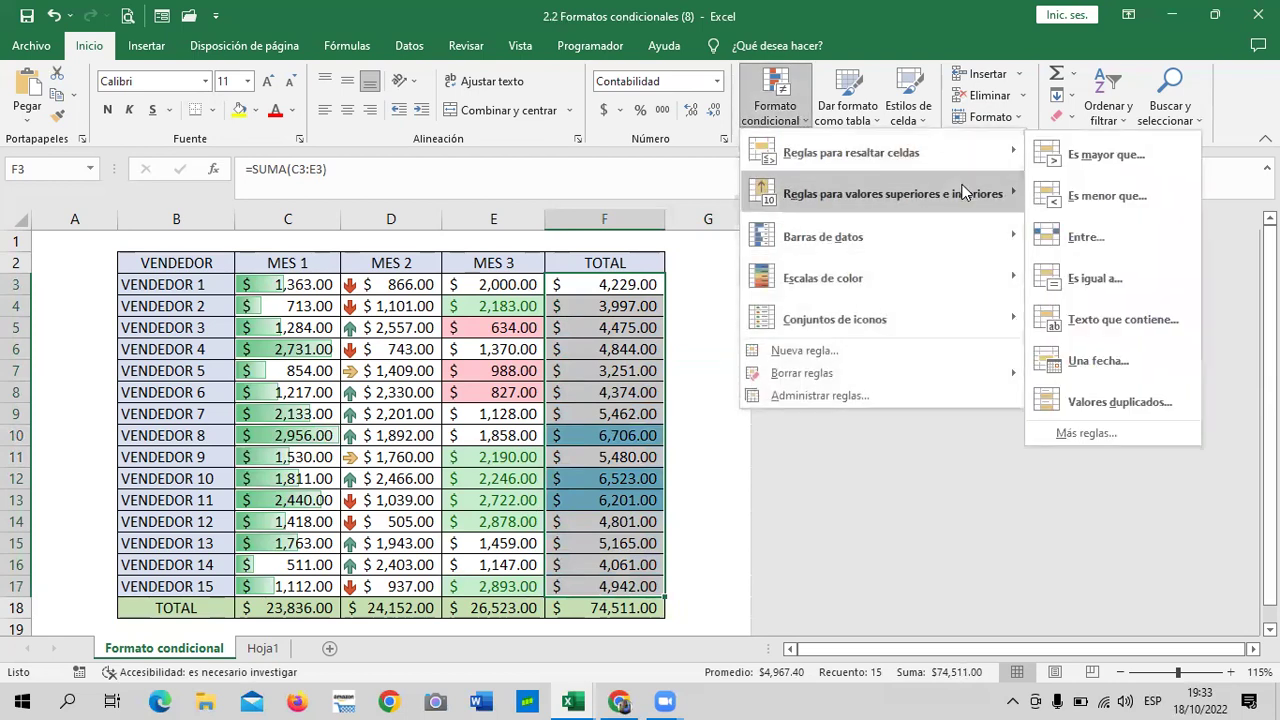
pyautogui.moveTo(892, 194)
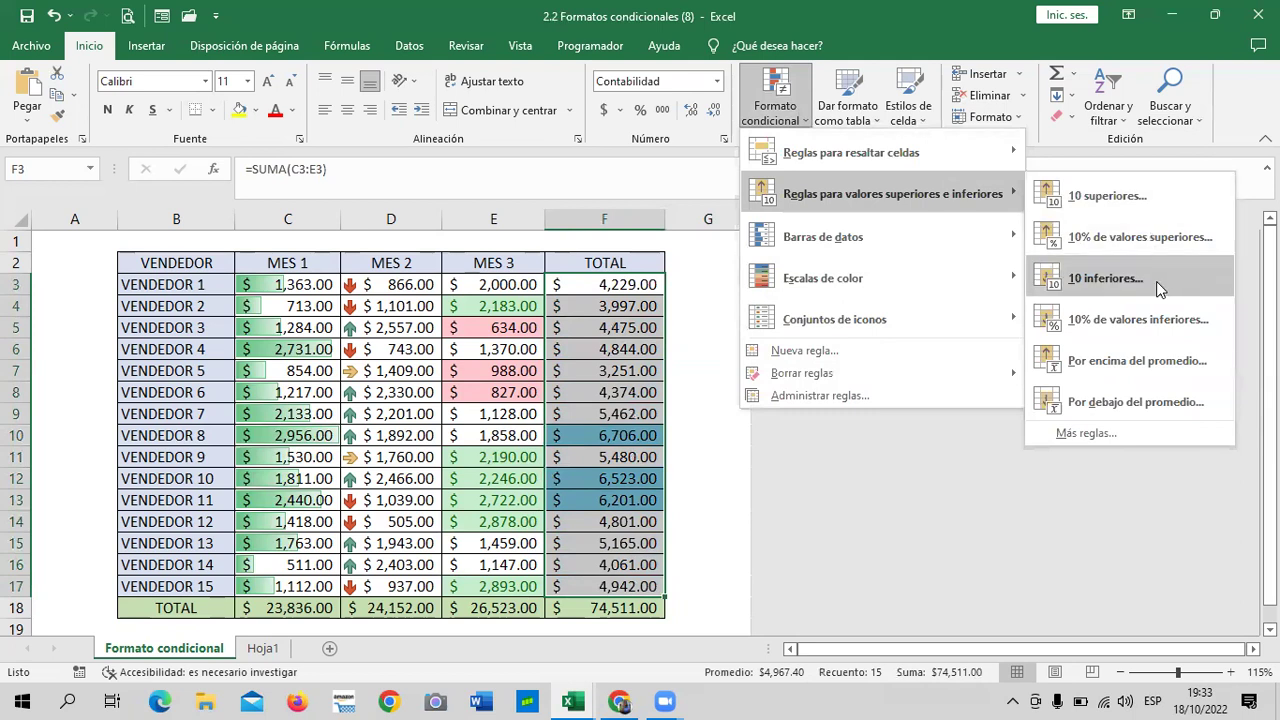
pyautogui.click(1164, 278)
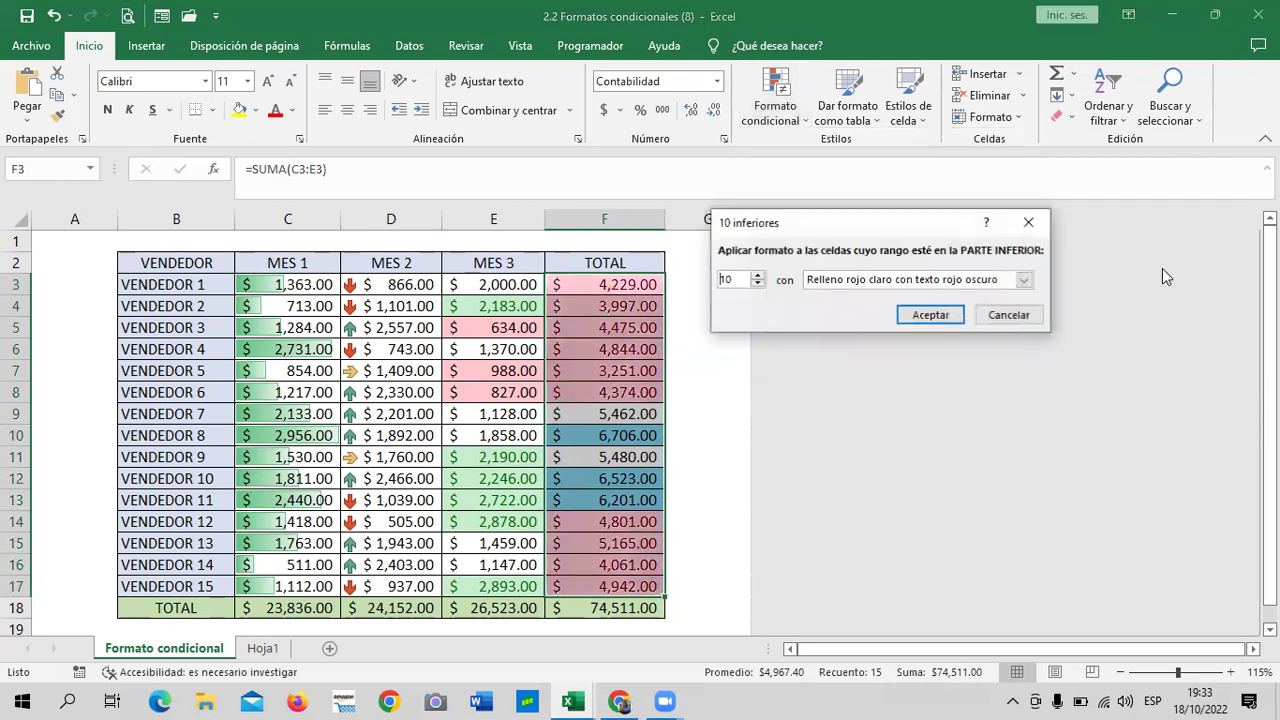
pyautogui.click(758, 286)
pyautogui.click(758, 286)
pyautogui.click(758, 286)
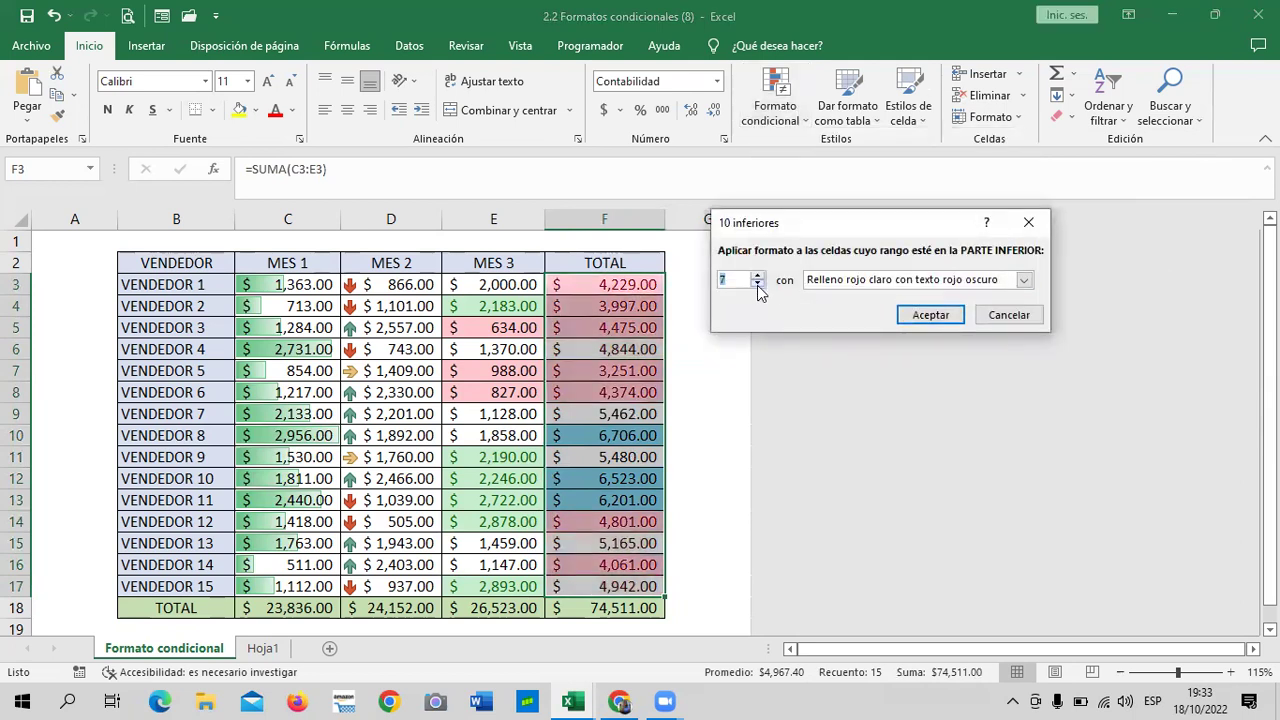
pyautogui.click(758, 286)
pyautogui.click(758, 286)
pyautogui.click(758, 286)
pyautogui.click(758, 286)
pyautogui.click(758, 286)
pyautogui.click(758, 276)
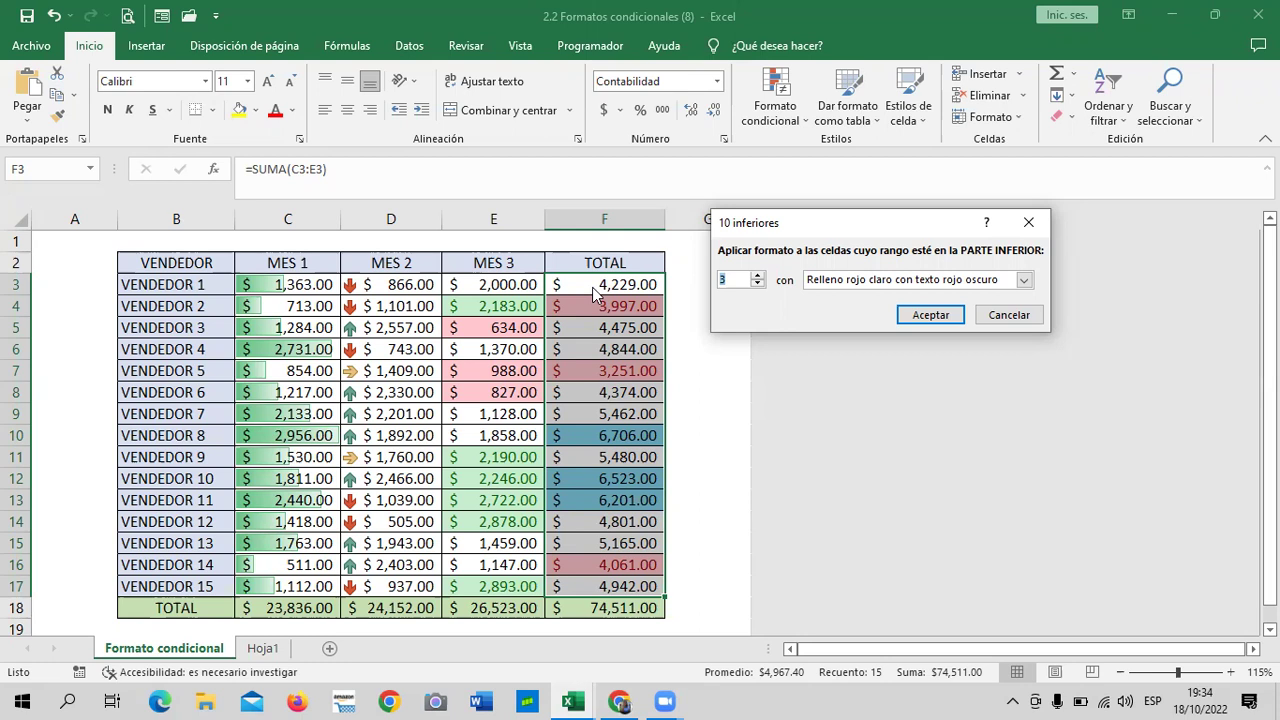
pyautogui.click(1024, 280)
# Step: Give the bottom-3 TOTAL rule a custom pink fill with bold italic text and apply it
pyautogui.click(853, 371)
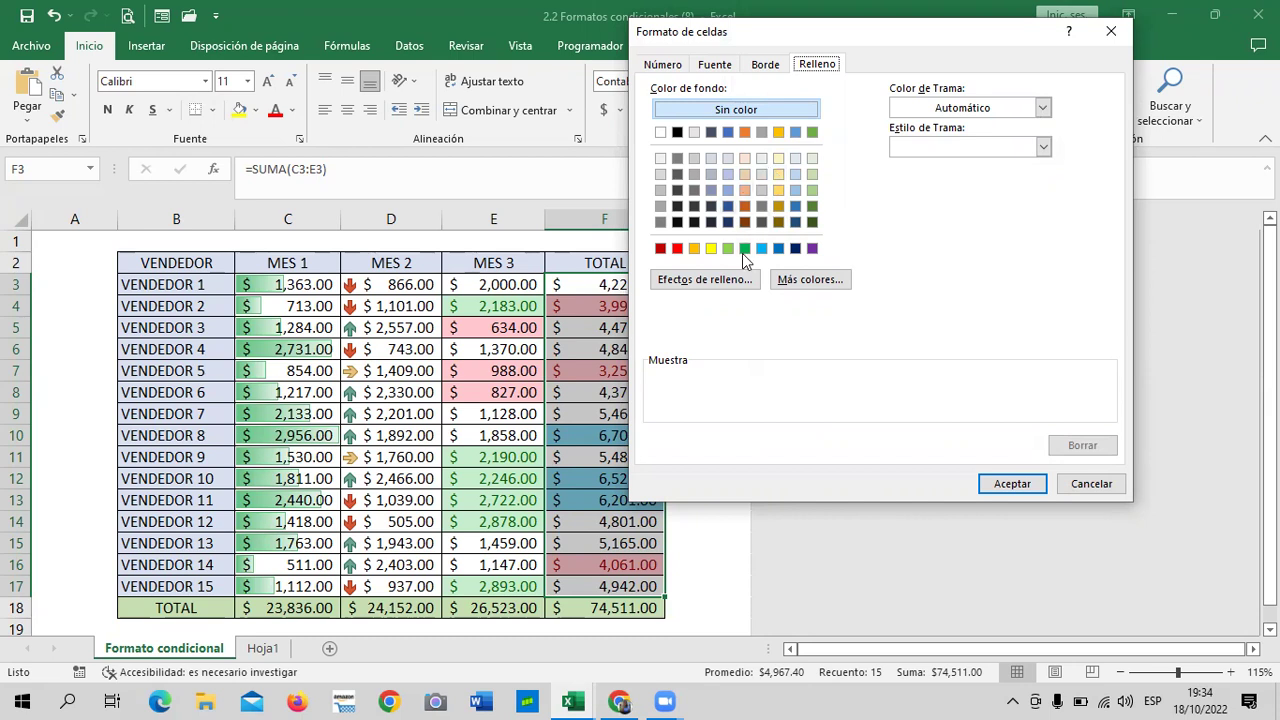
pyautogui.click(821, 279)
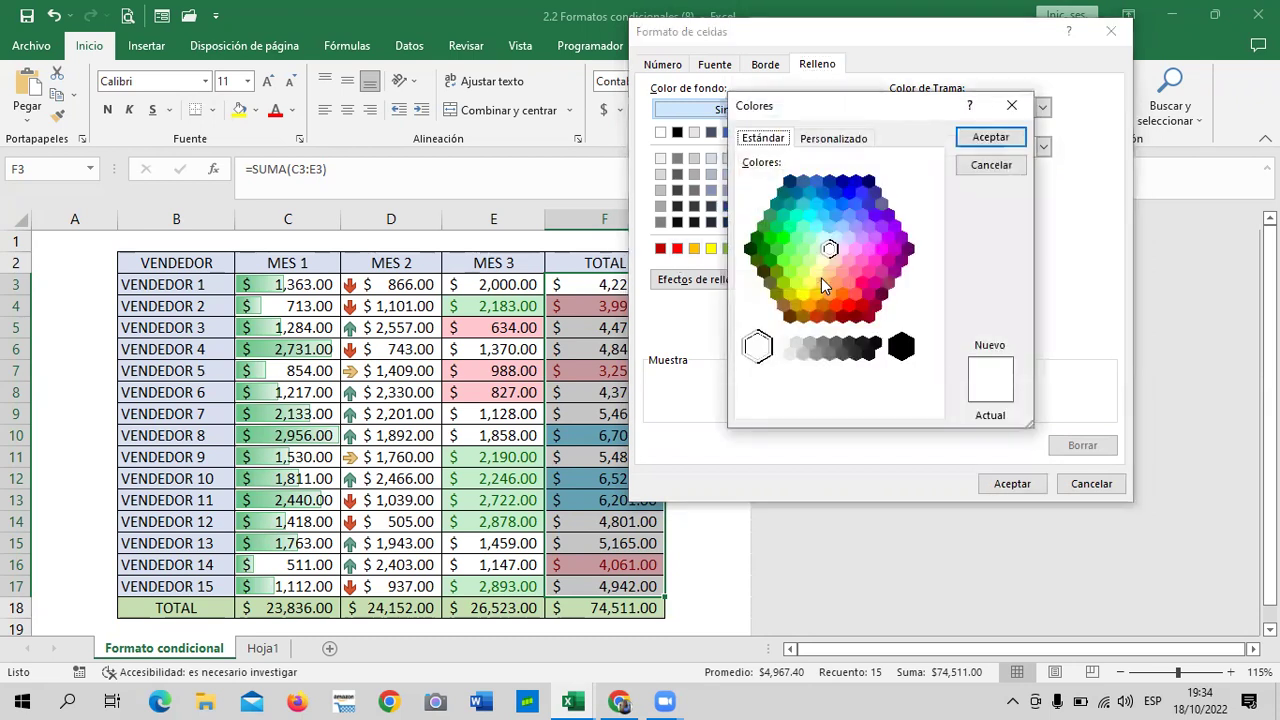
pyautogui.click(783, 261)
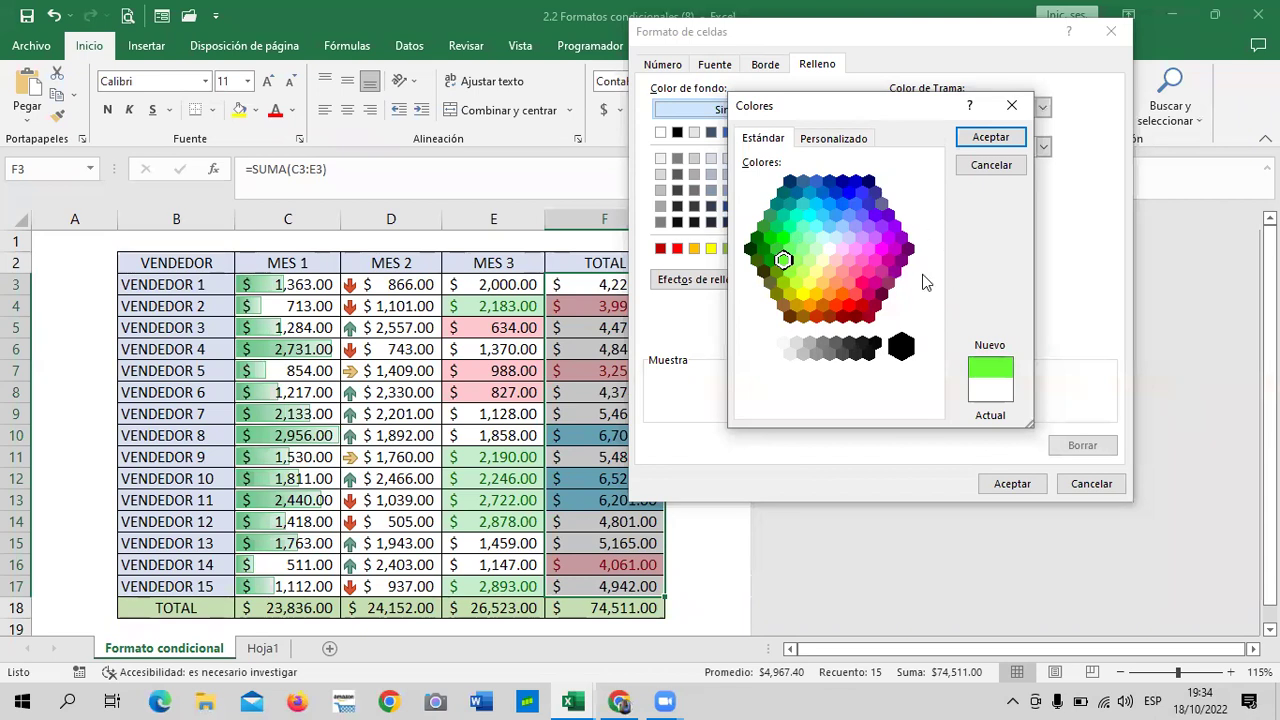
pyautogui.click(868, 271)
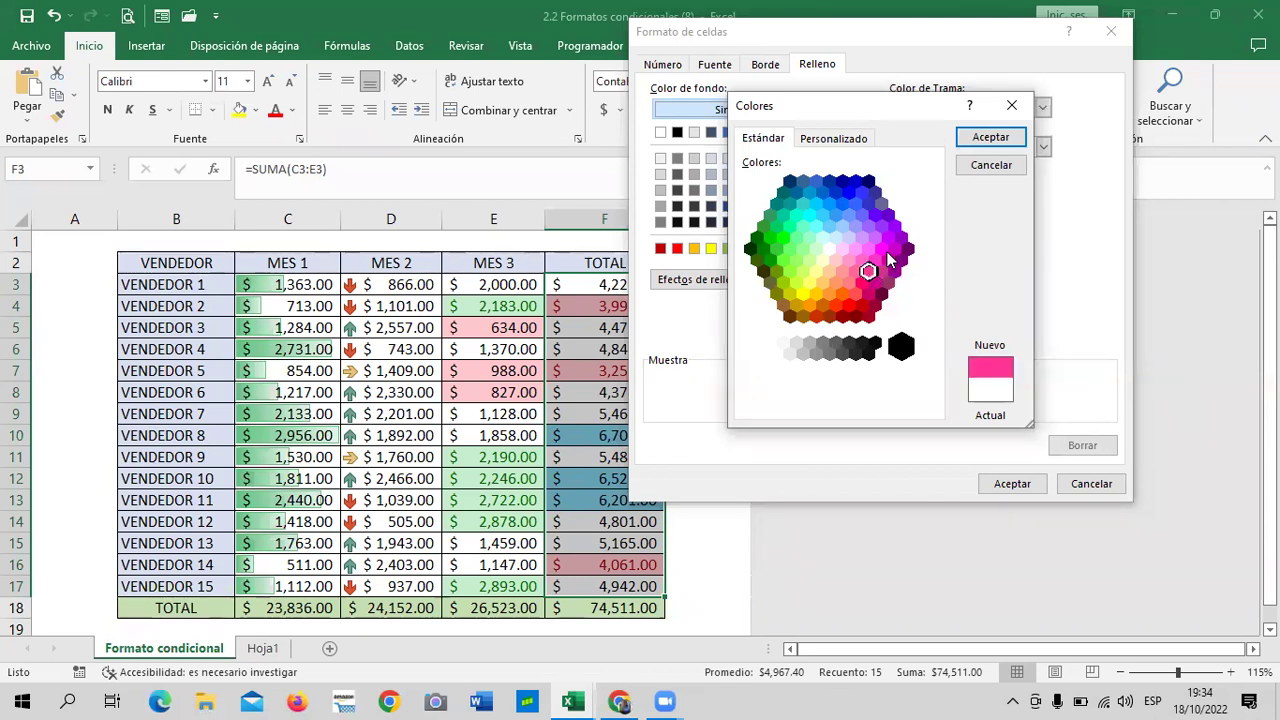
pyautogui.click(995, 137)
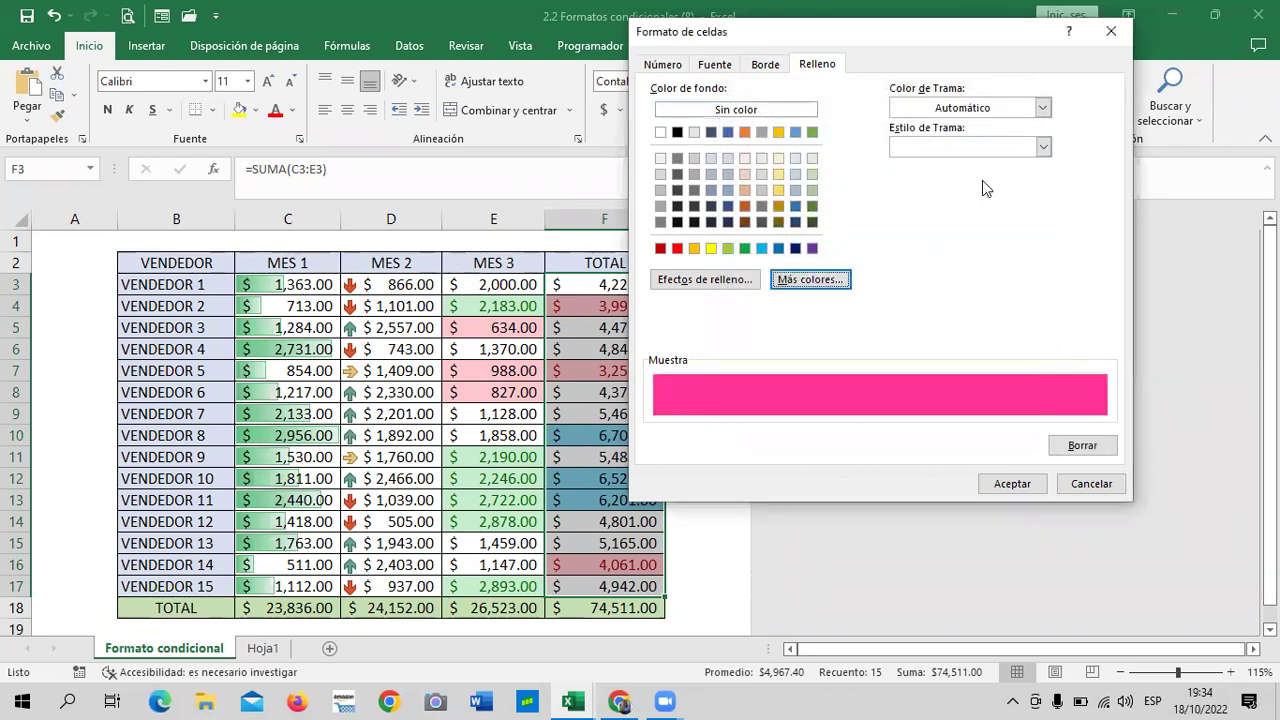
pyautogui.click(767, 66)
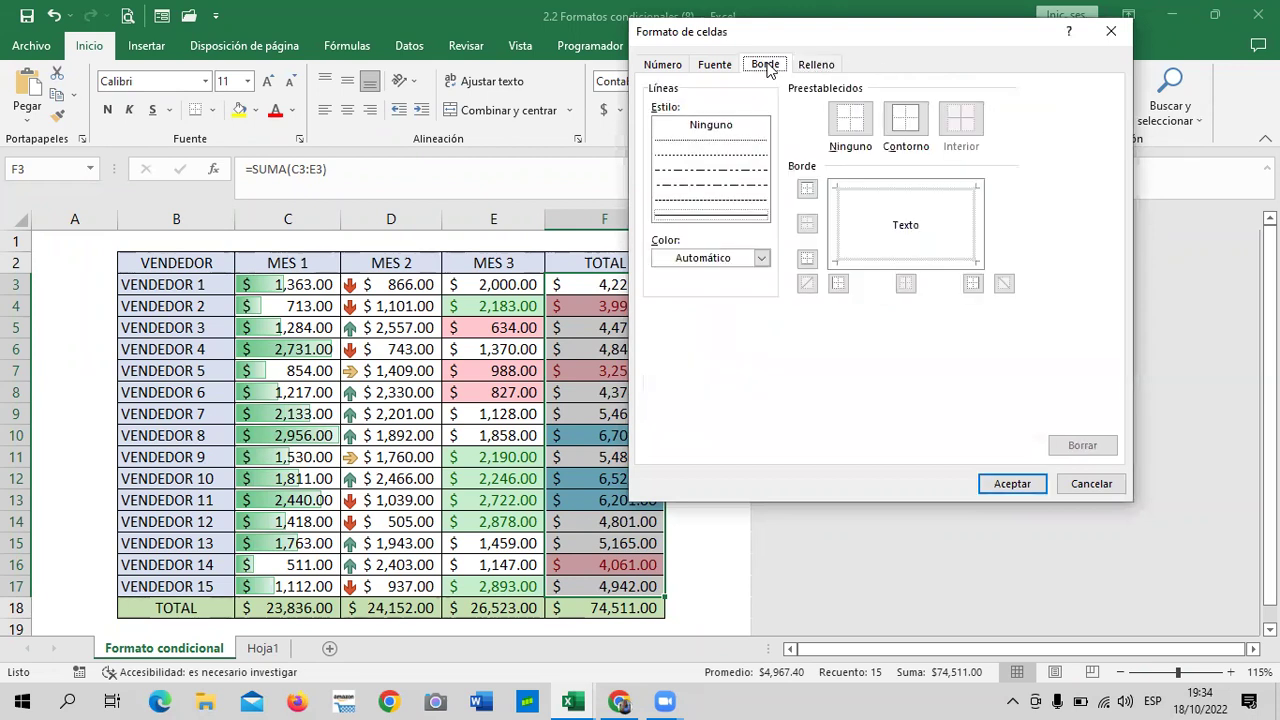
pyautogui.click(716, 68)
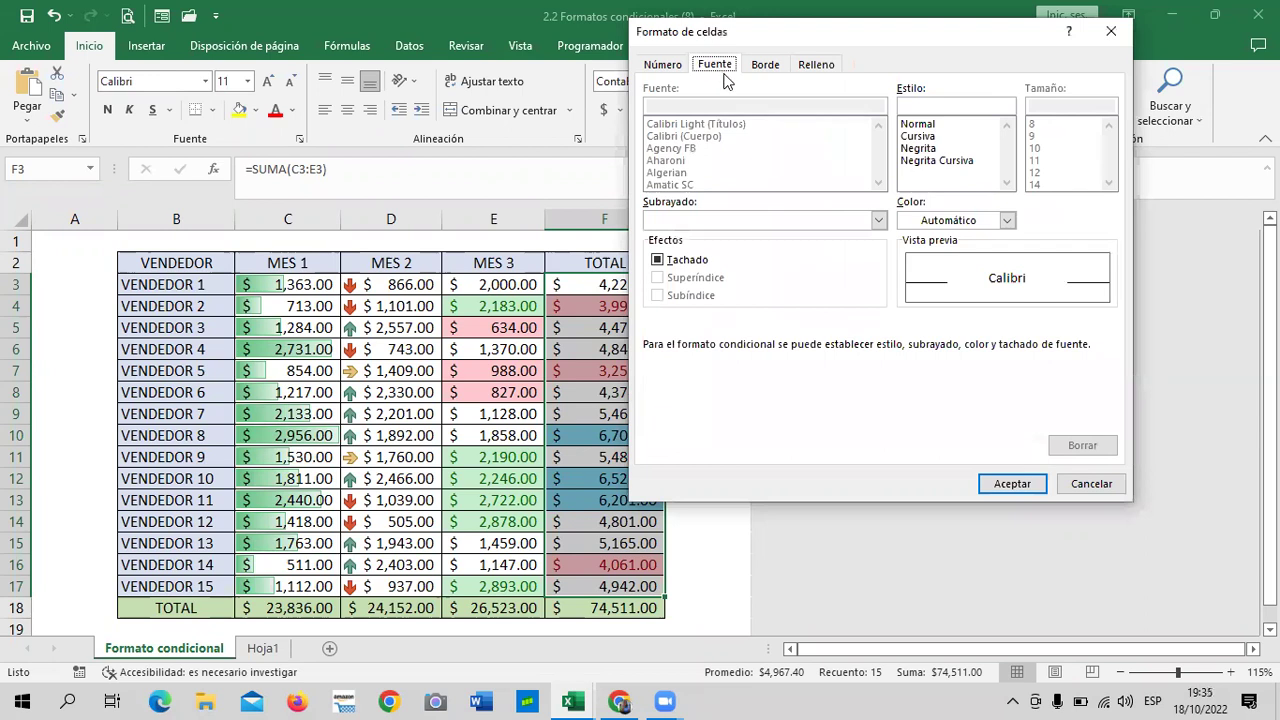
pyautogui.click(962, 160)
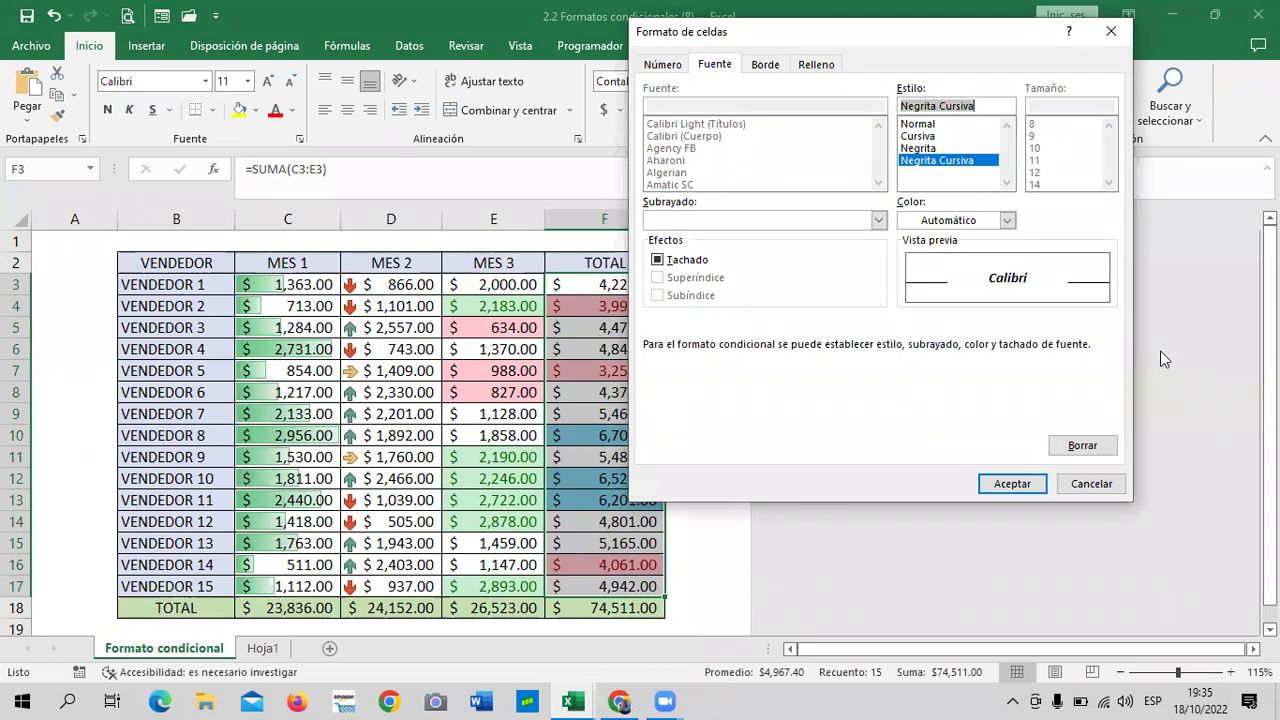
pyautogui.click(1012, 484)
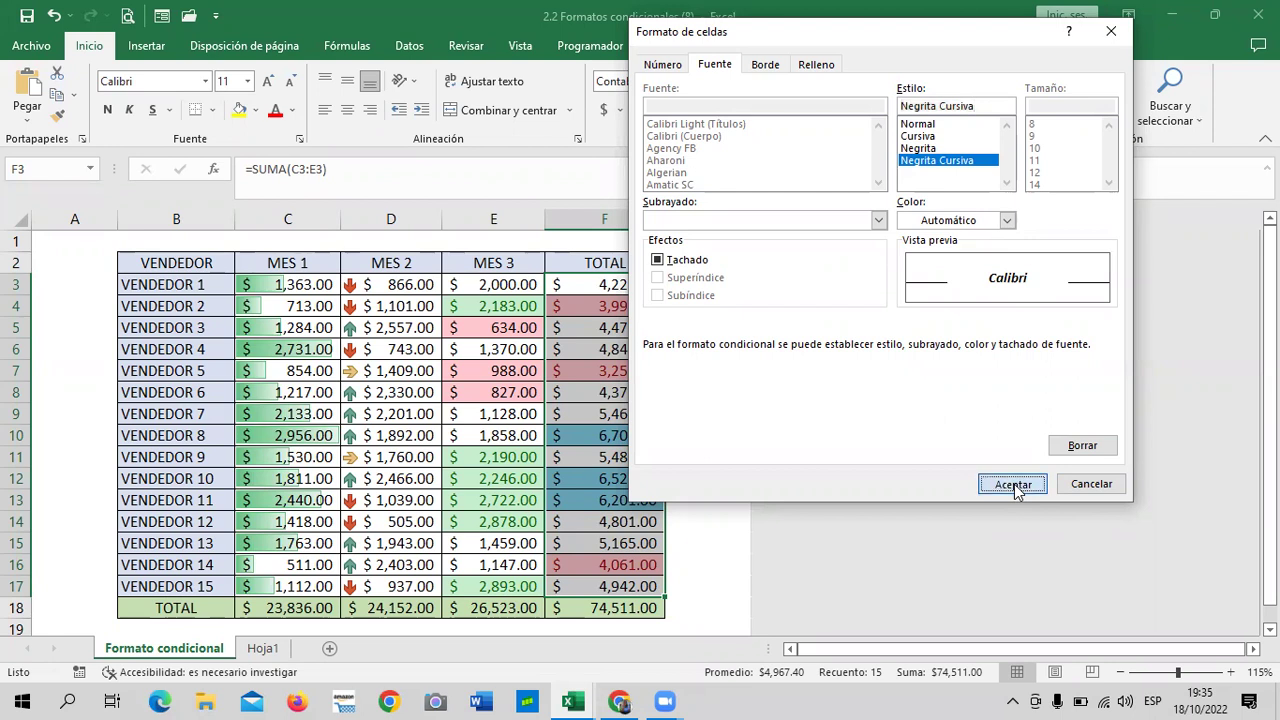
pyautogui.click(935, 313)
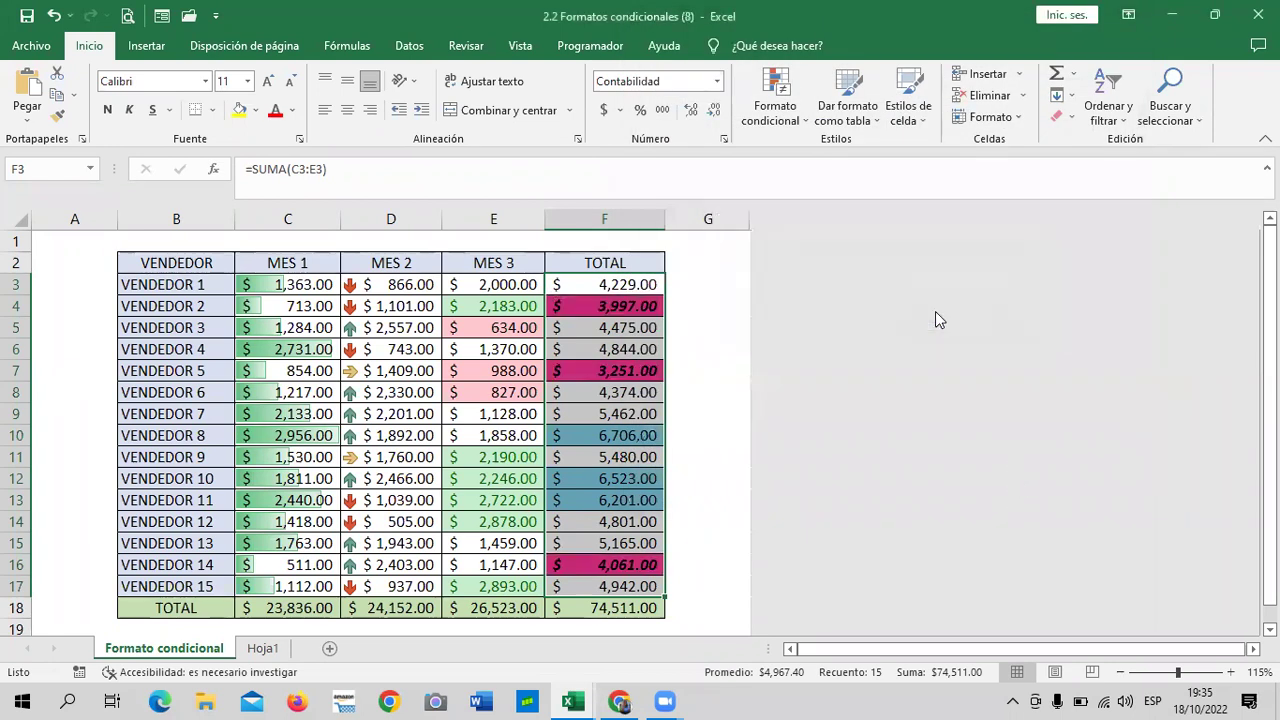
pyautogui.click(725, 288)
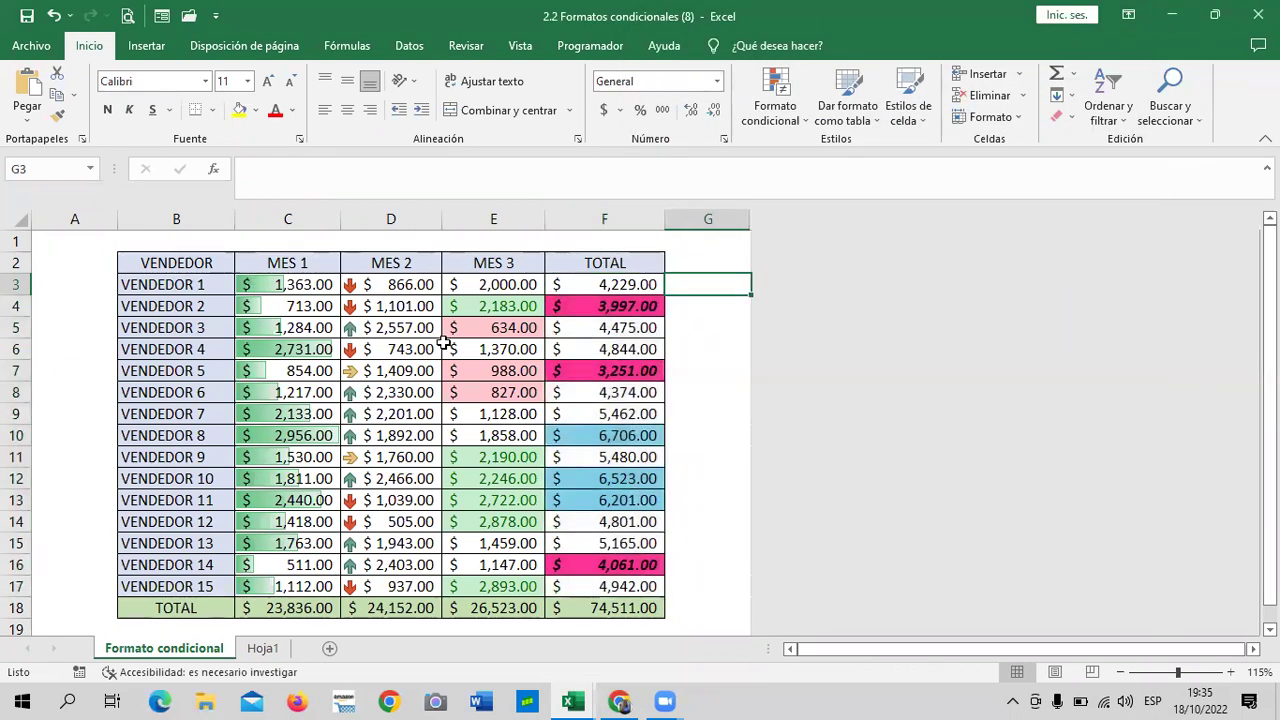
# Step: Check the highlighted totals in F16, F13 and F12
pyautogui.click(702, 464)
pyautogui.click(586, 572)
pyautogui.click(582, 500)
pyautogui.click(578, 476)
pyautogui.click(575, 498)
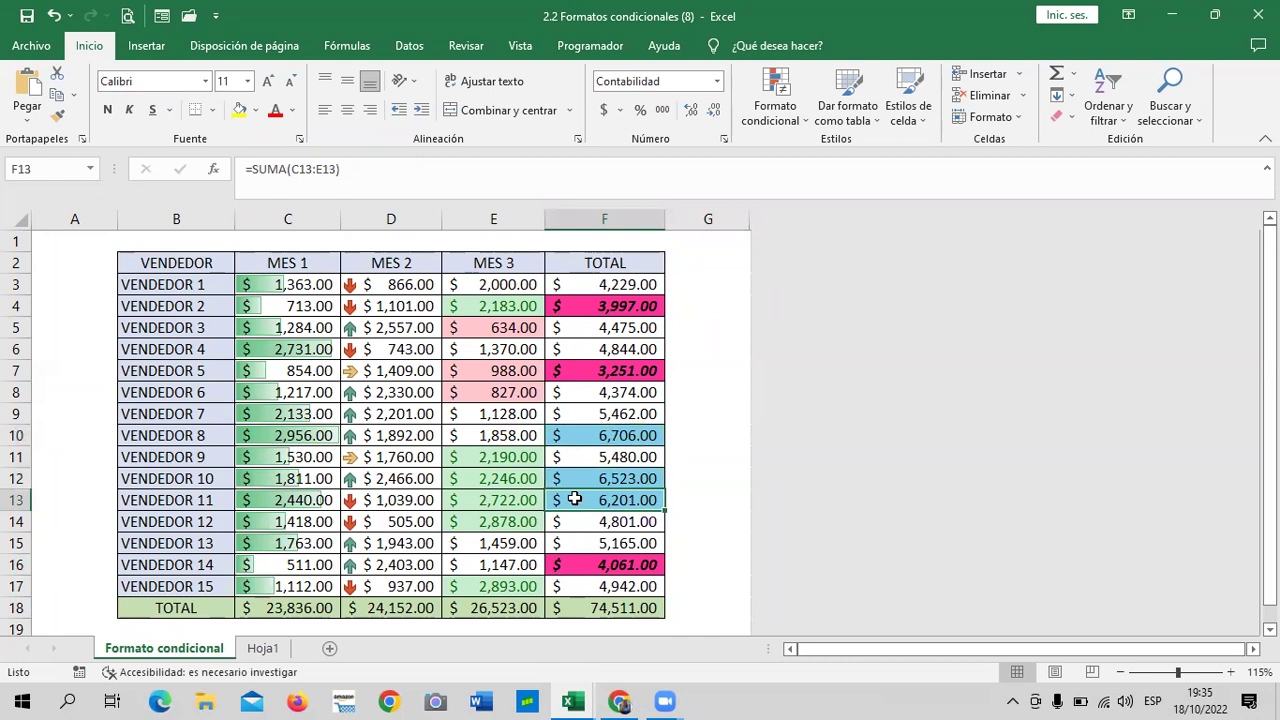
pyautogui.click(722, 390)
# Step: Select F3:F17 and set a Top 10 Items rule to 3 items
pyautogui.moveTo(643, 284); pyautogui.dragTo(628, 588)
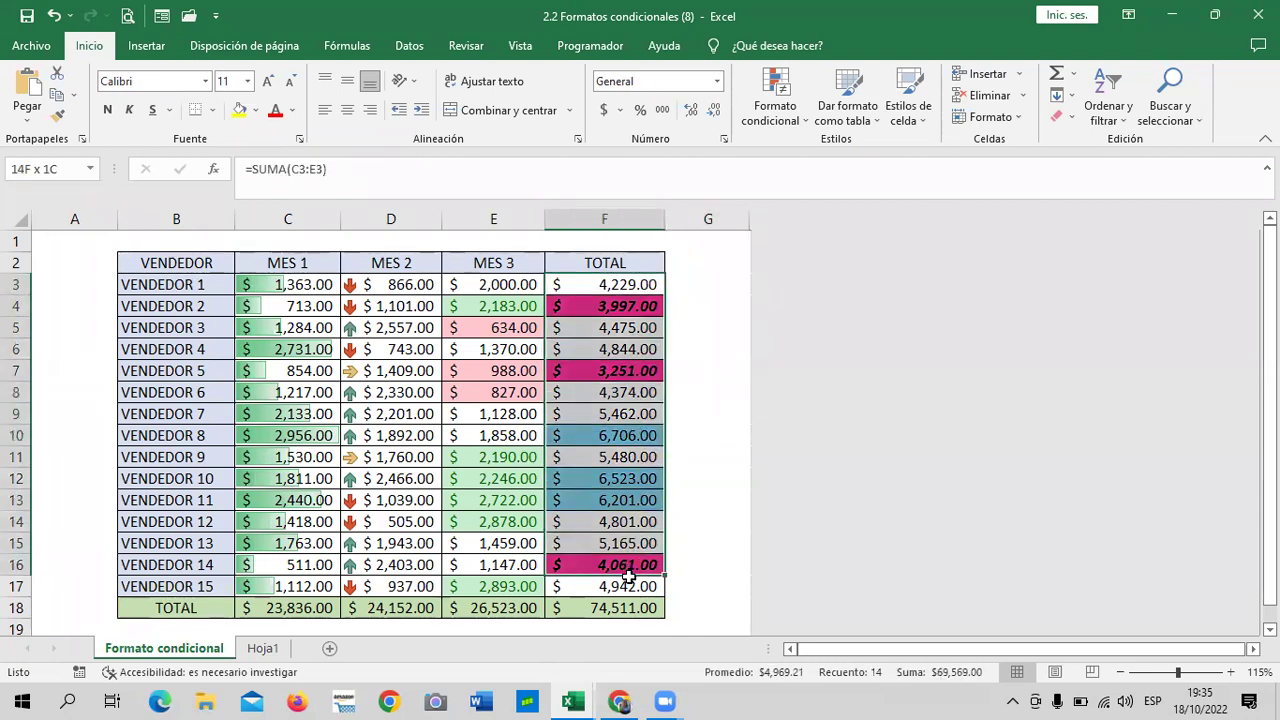
pyautogui.click(798, 120)
pyautogui.moveTo(892, 194)
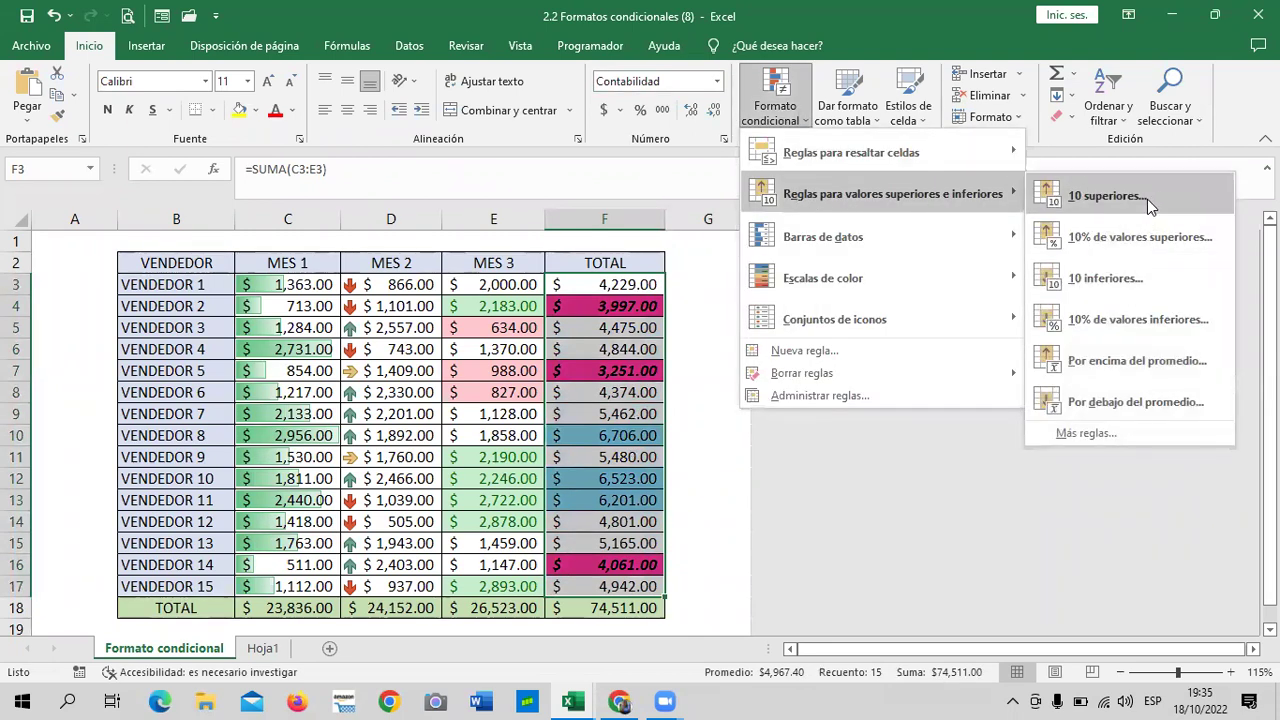
pyautogui.click(1147, 199)
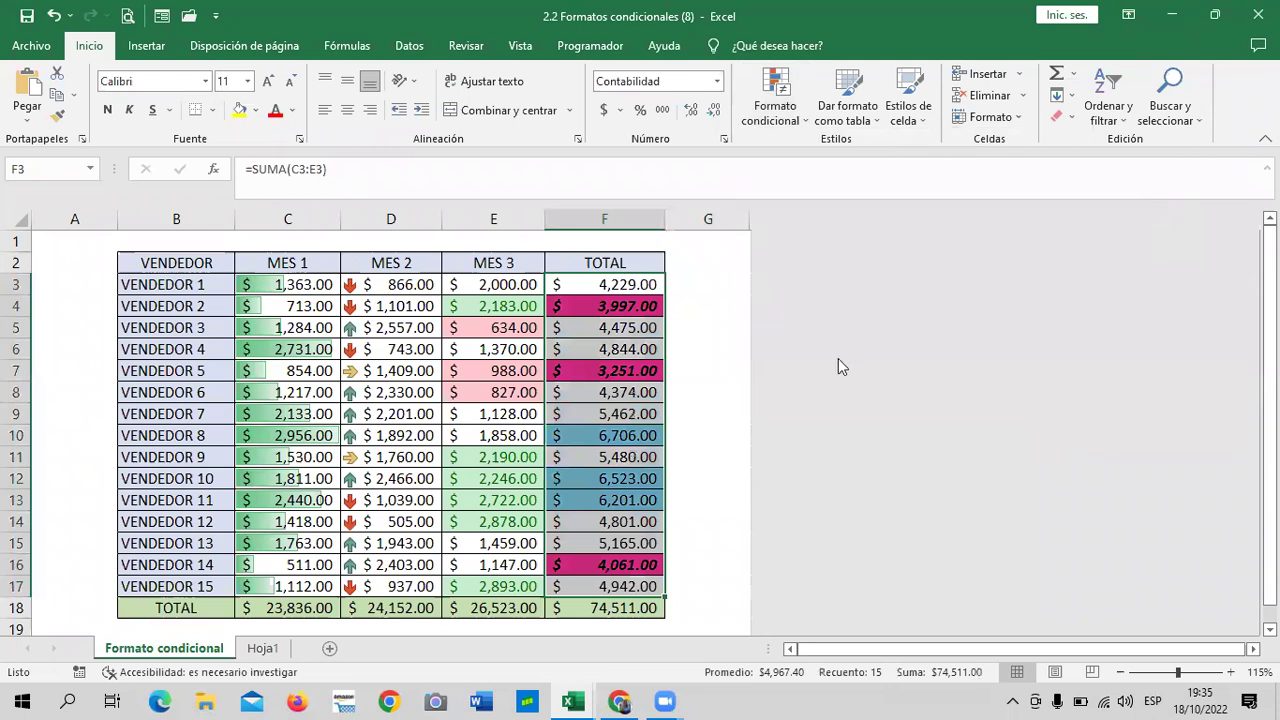
pyautogui.click(763, 285)
pyautogui.click(763, 285)
pyautogui.click(763, 285)
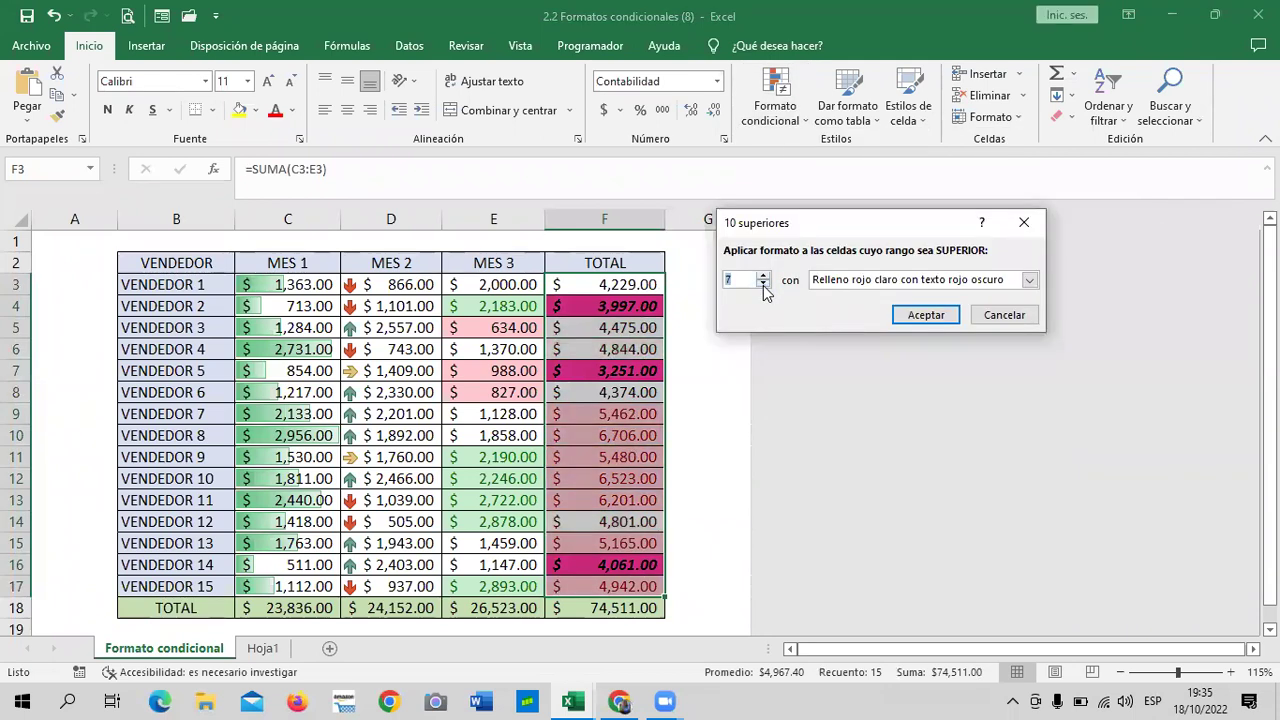
pyautogui.click(763, 285)
pyautogui.click(763, 285)
pyautogui.click(763, 285)
pyautogui.click(763, 285)
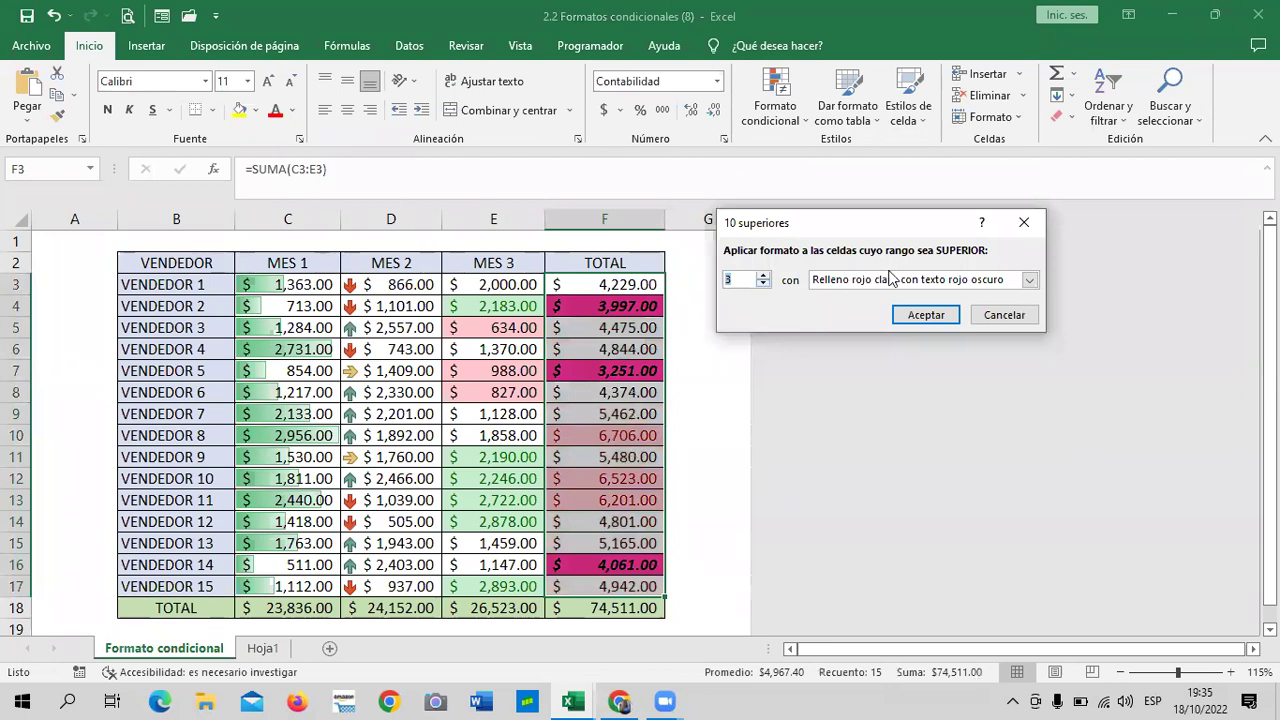
# Step: Give the top-3 rule bold italic text on a light blue fill and apply it
pyautogui.click(1029, 280)
pyautogui.click(918, 371)
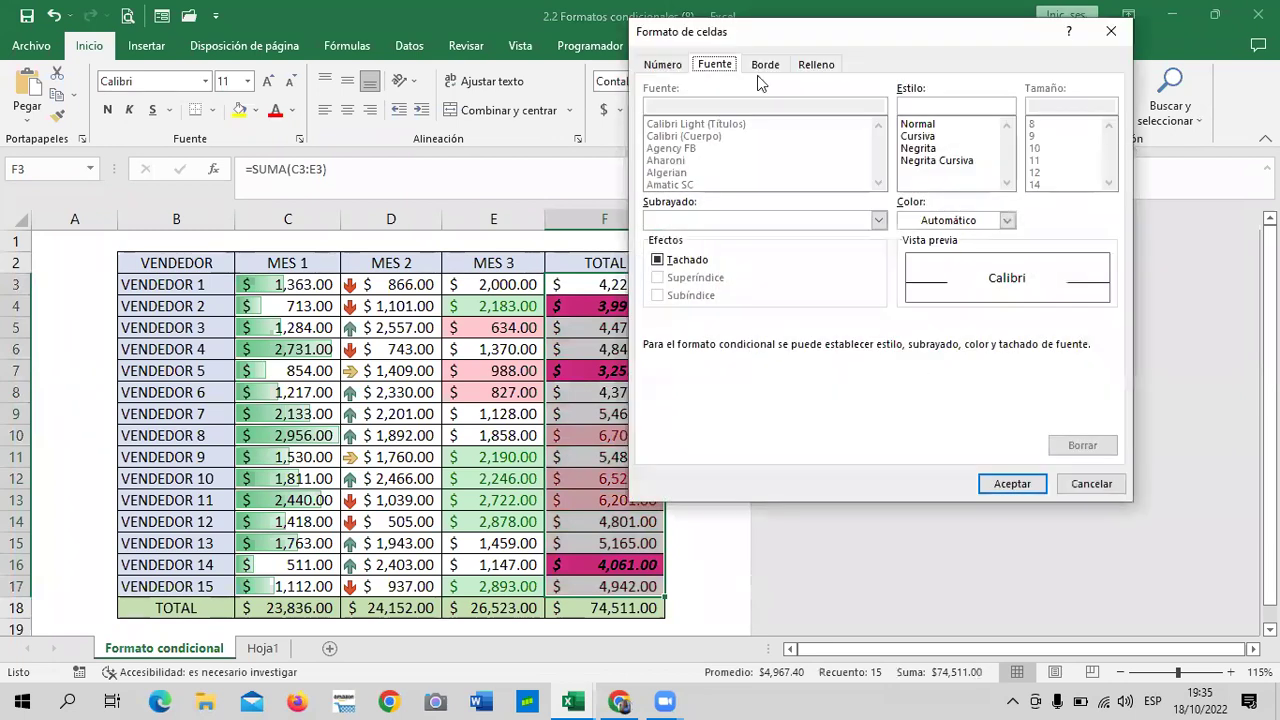
pyautogui.click(956, 161)
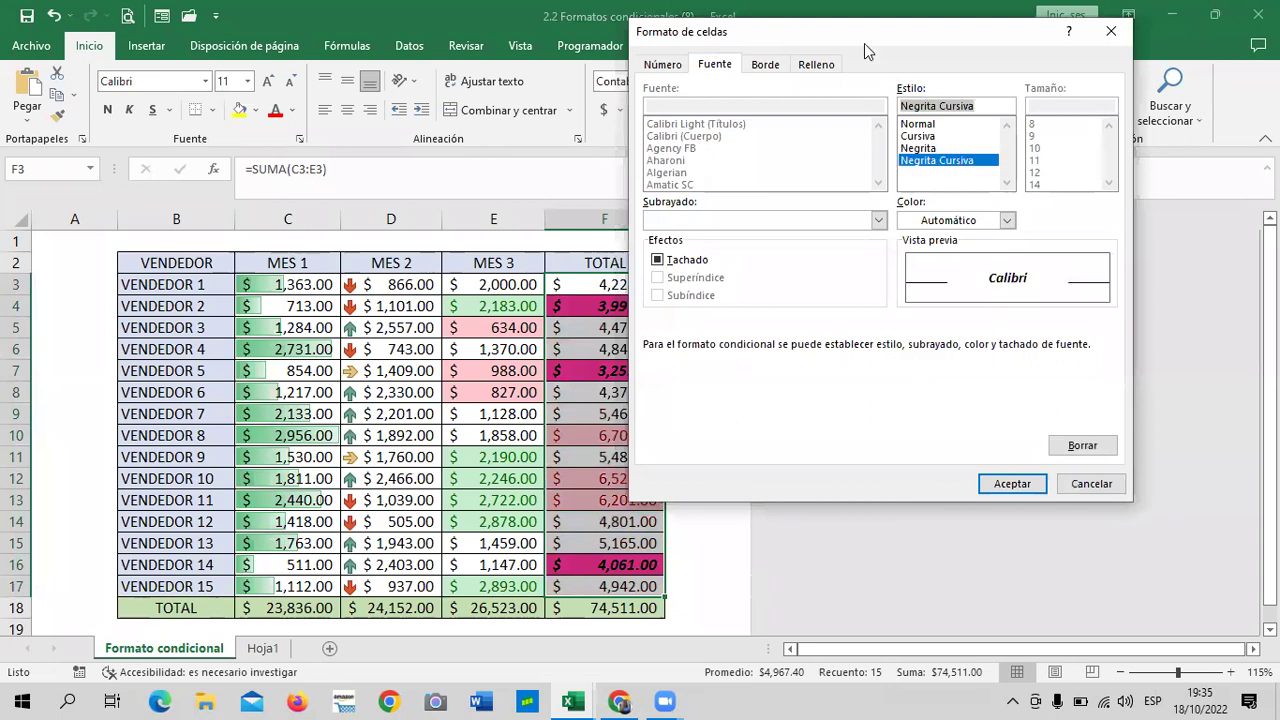
pyautogui.click(815, 64)
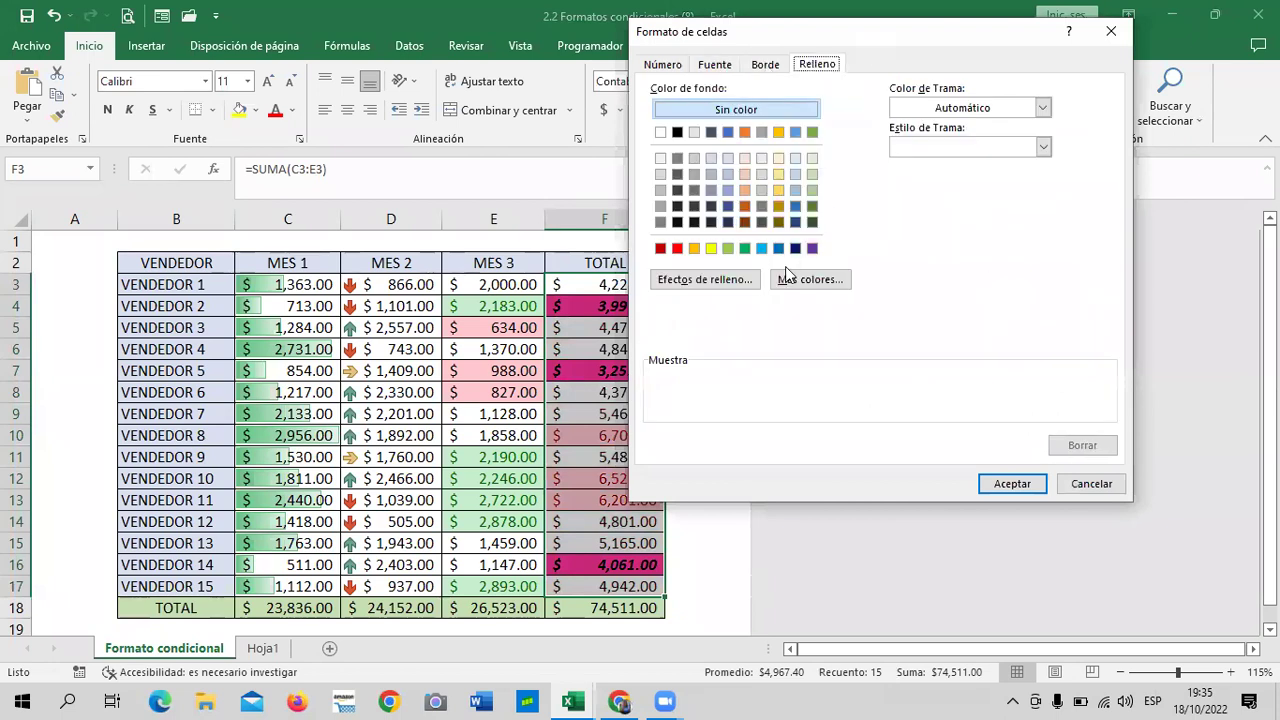
pyautogui.click(761, 248)
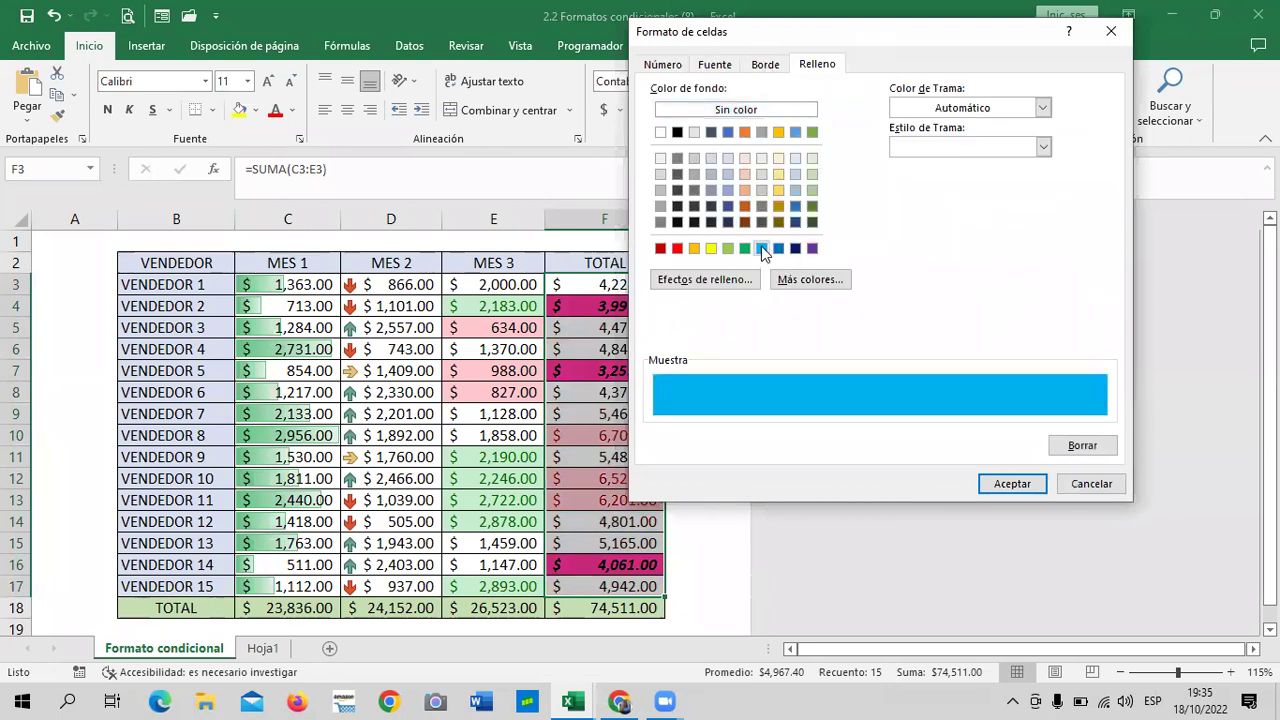
pyautogui.click(1012, 484)
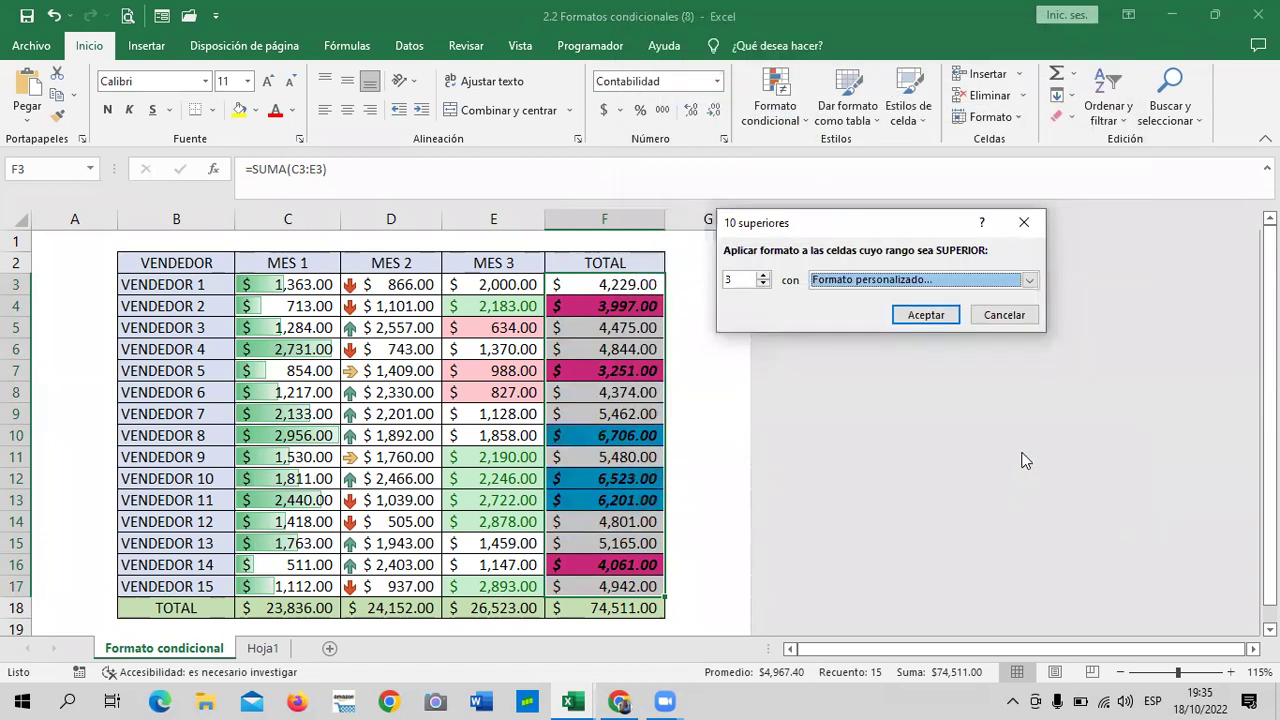
pyautogui.click(938, 322)
pyautogui.click(715, 263)
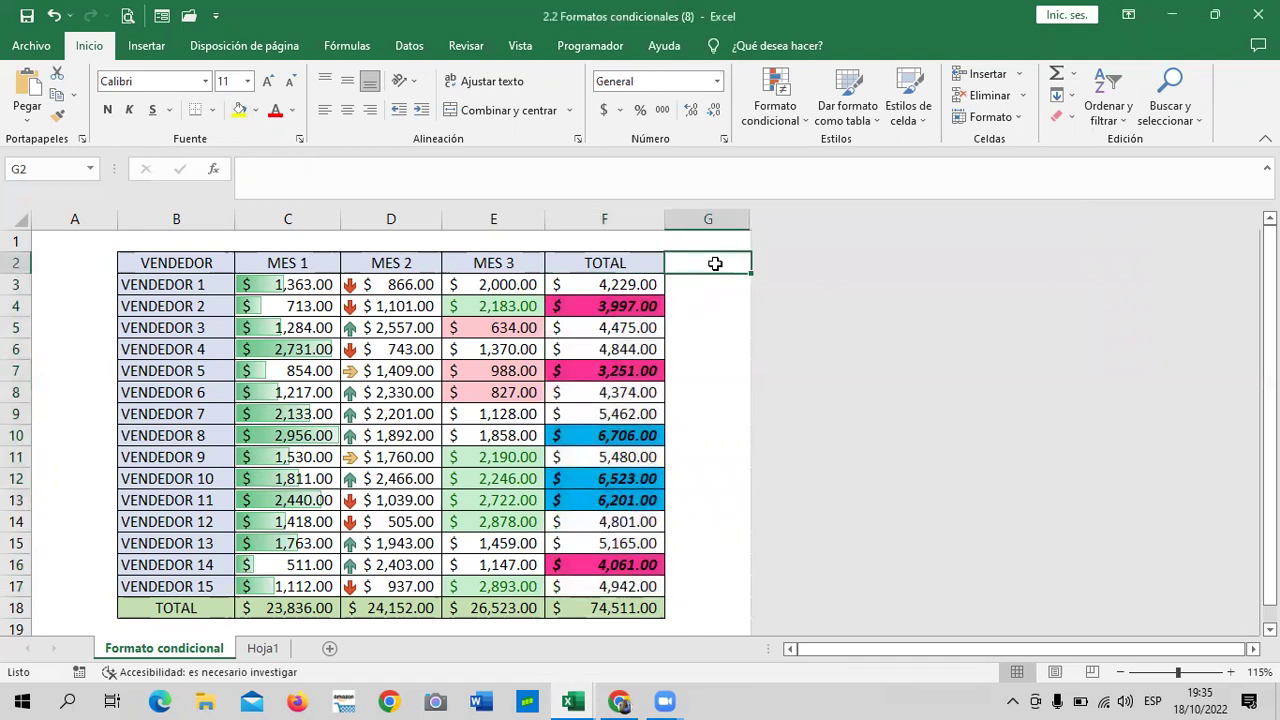
pyautogui.click(628, 500)
pyautogui.click(618, 478)
pyautogui.click(608, 435)
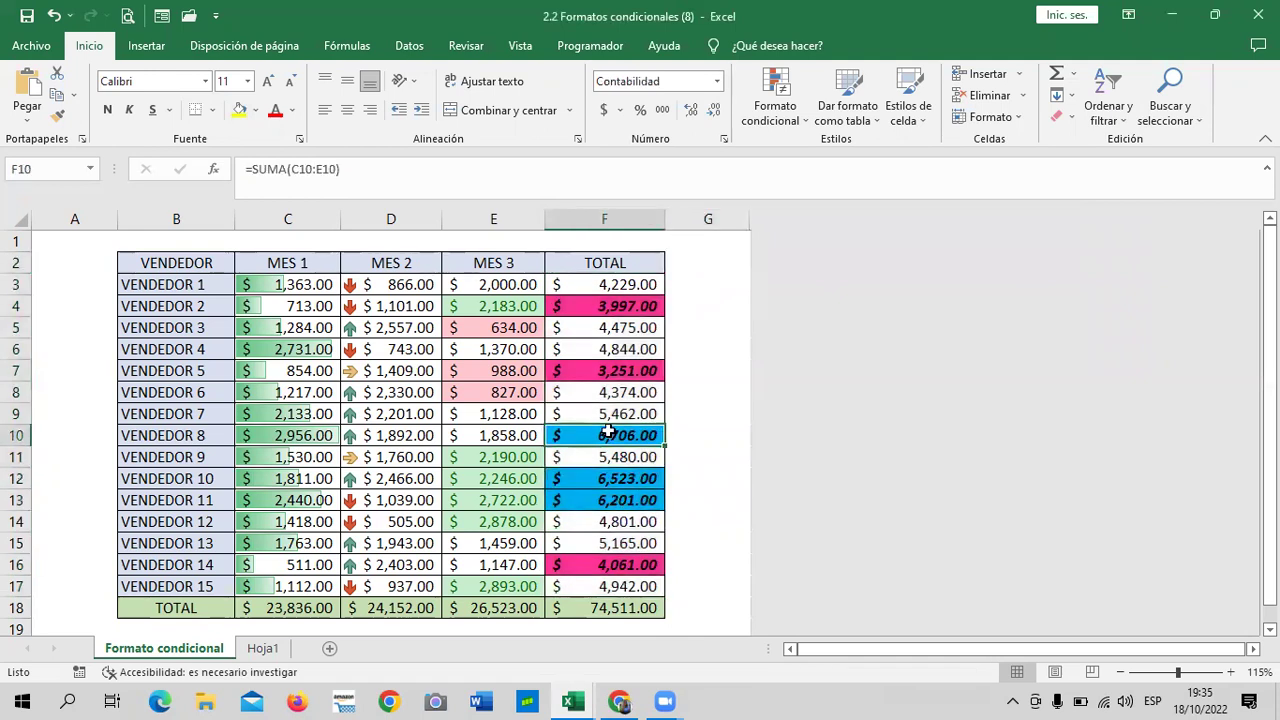
pyautogui.click(598, 308)
pyautogui.click(584, 370)
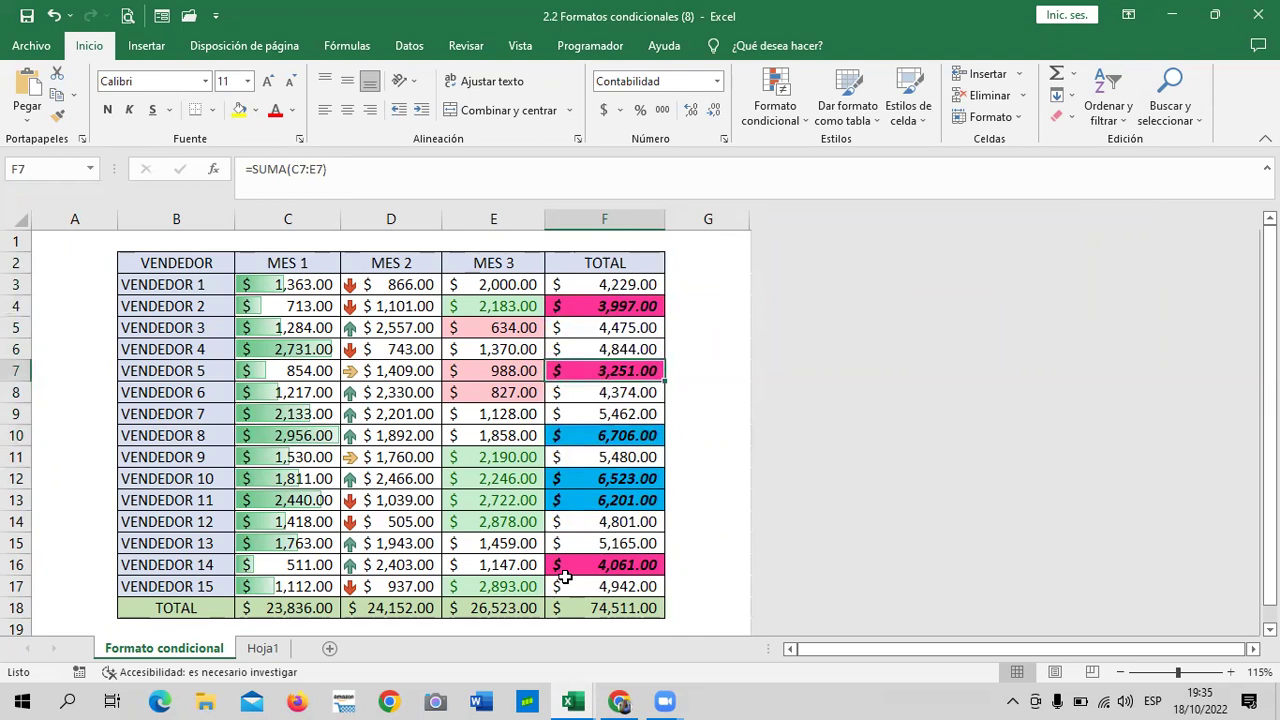
pyautogui.click(581, 566)
pyautogui.click(582, 478)
pyautogui.click(578, 565)
pyautogui.click(588, 372)
pyautogui.click(585, 306)
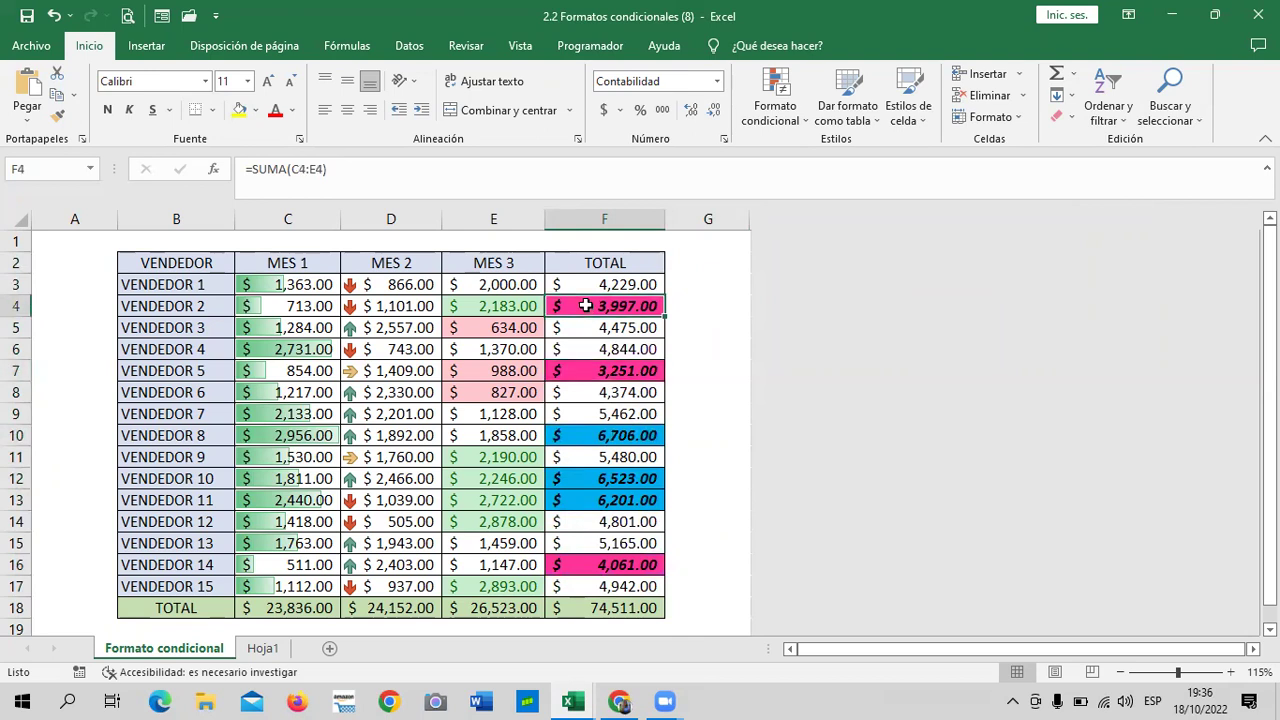
pyautogui.click(585, 372)
pyautogui.click(594, 567)
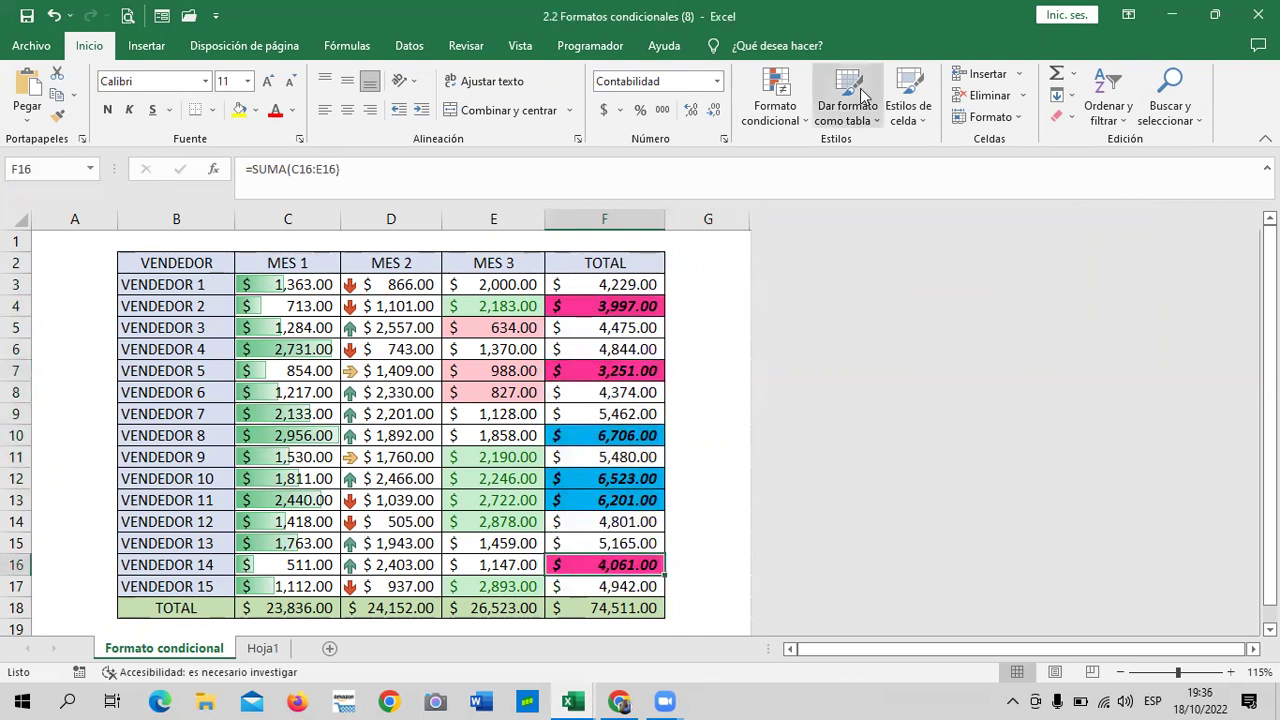
pyautogui.click(803, 117)
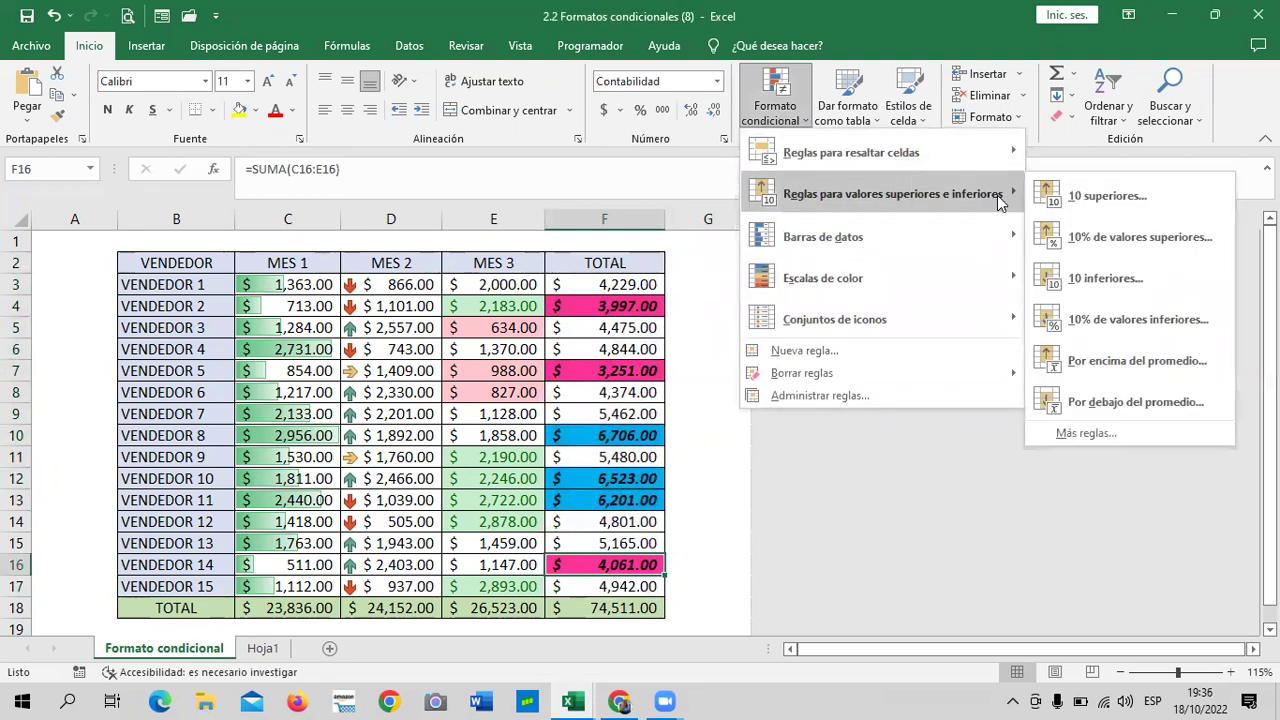
pyautogui.moveTo(834, 319)
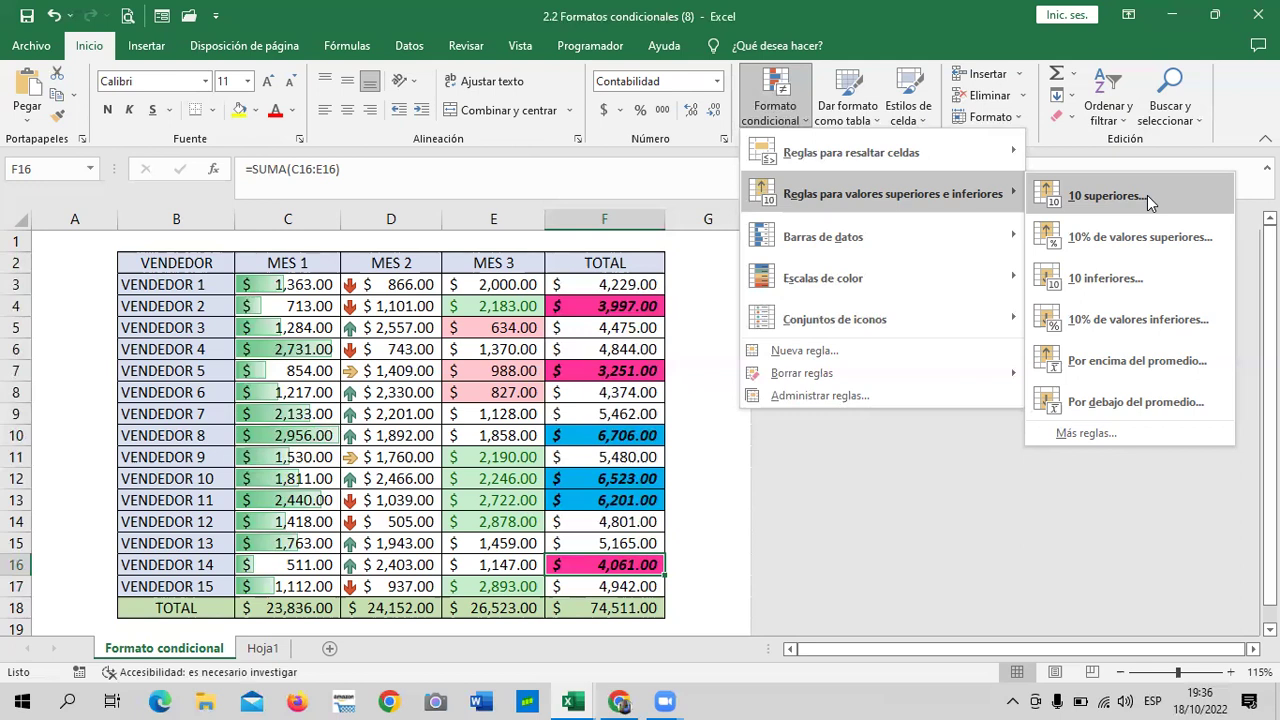
pyautogui.moveTo(851, 152)
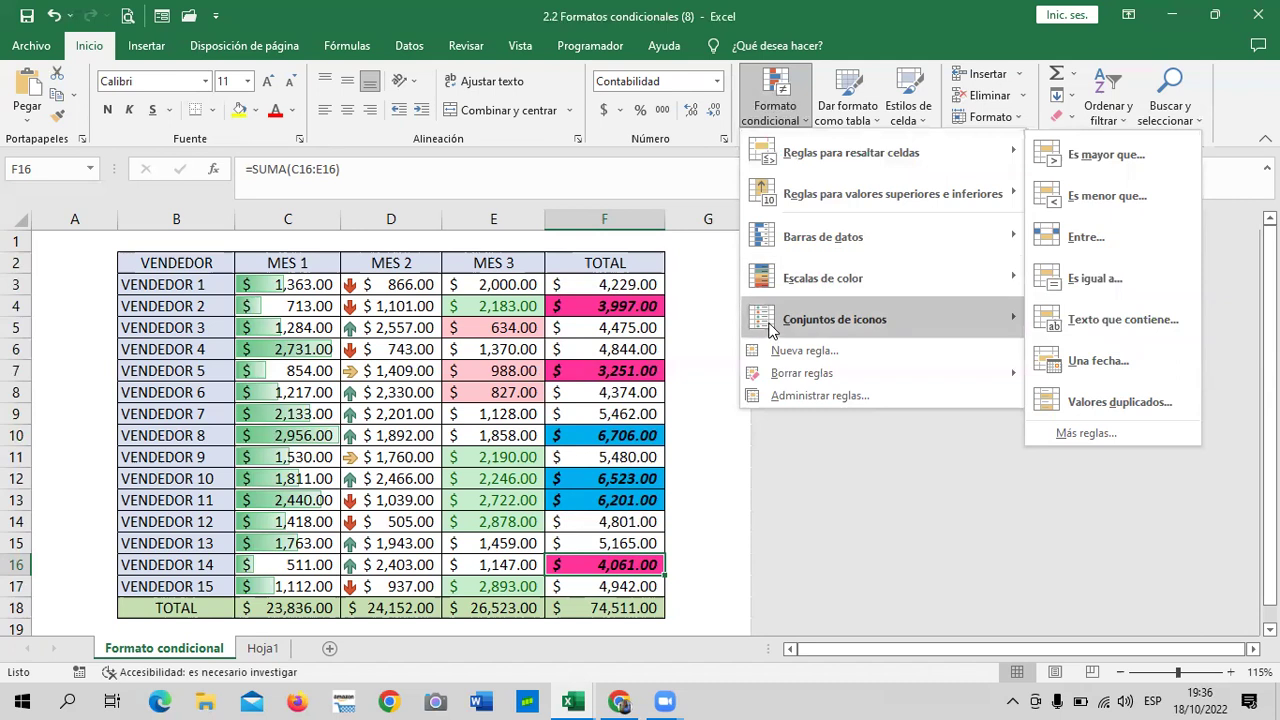
pyautogui.click(700, 291)
pyautogui.click(700, 291)
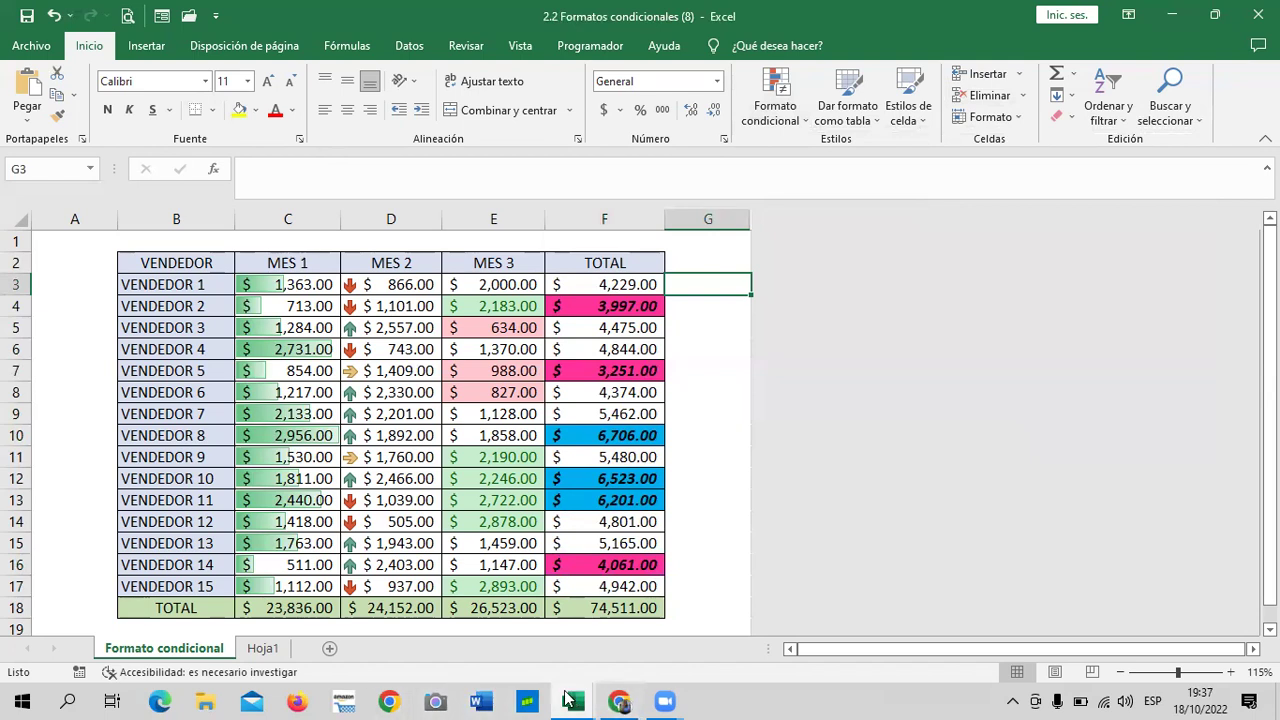
# Step: Switch to the Funcion Buscar workbook on Hoja1 and select search cell E4
pyautogui.click(703, 646)
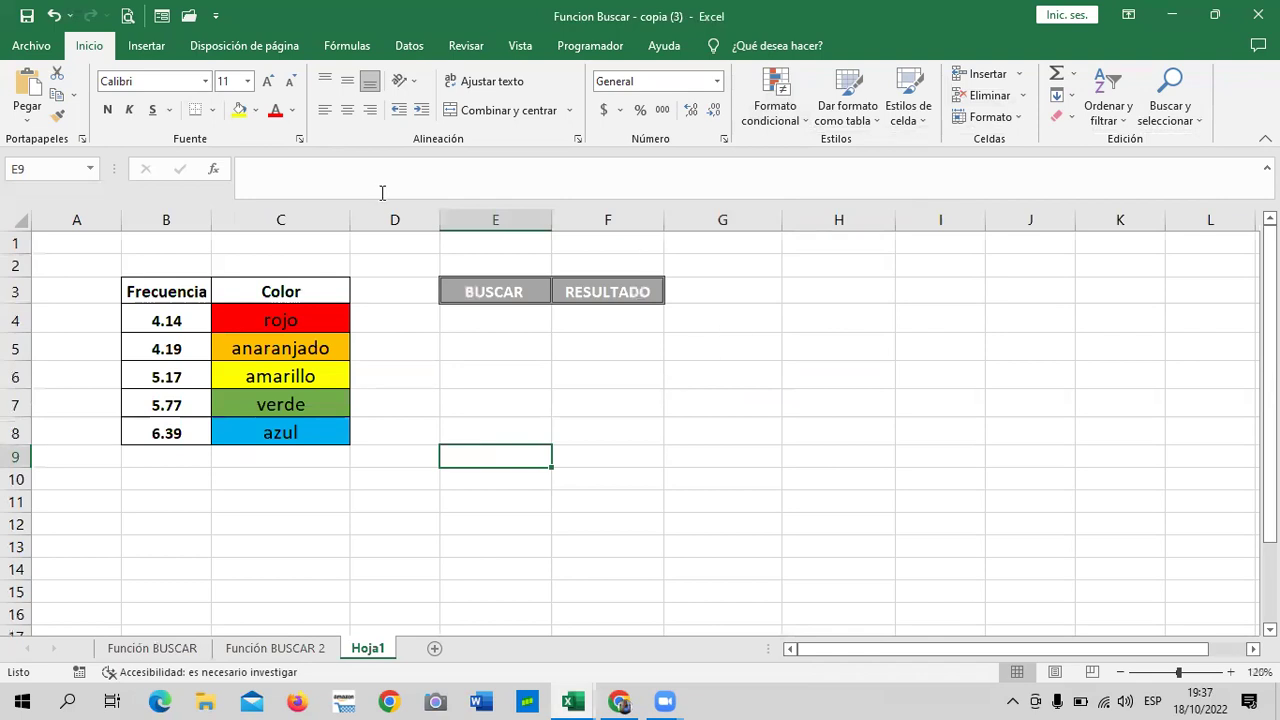
pyautogui.click(644, 323)
pyautogui.click(788, 112)
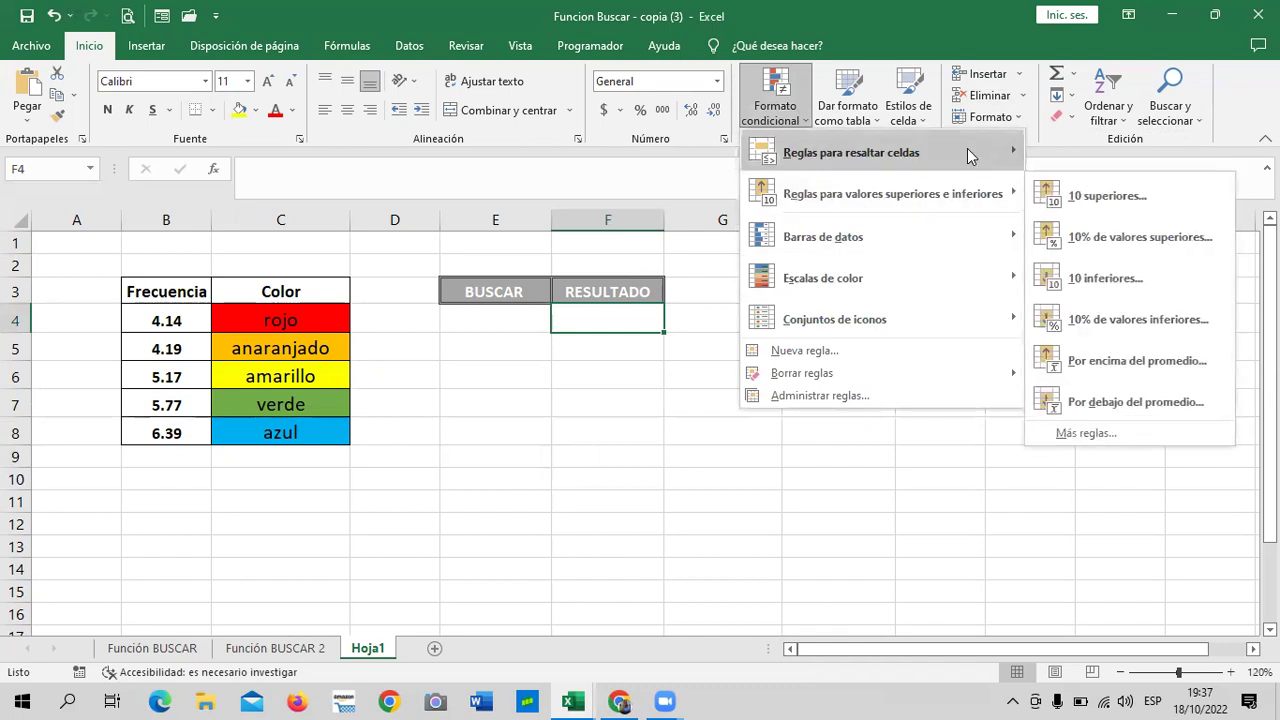
pyautogui.click(484, 418)
pyautogui.click(495, 320)
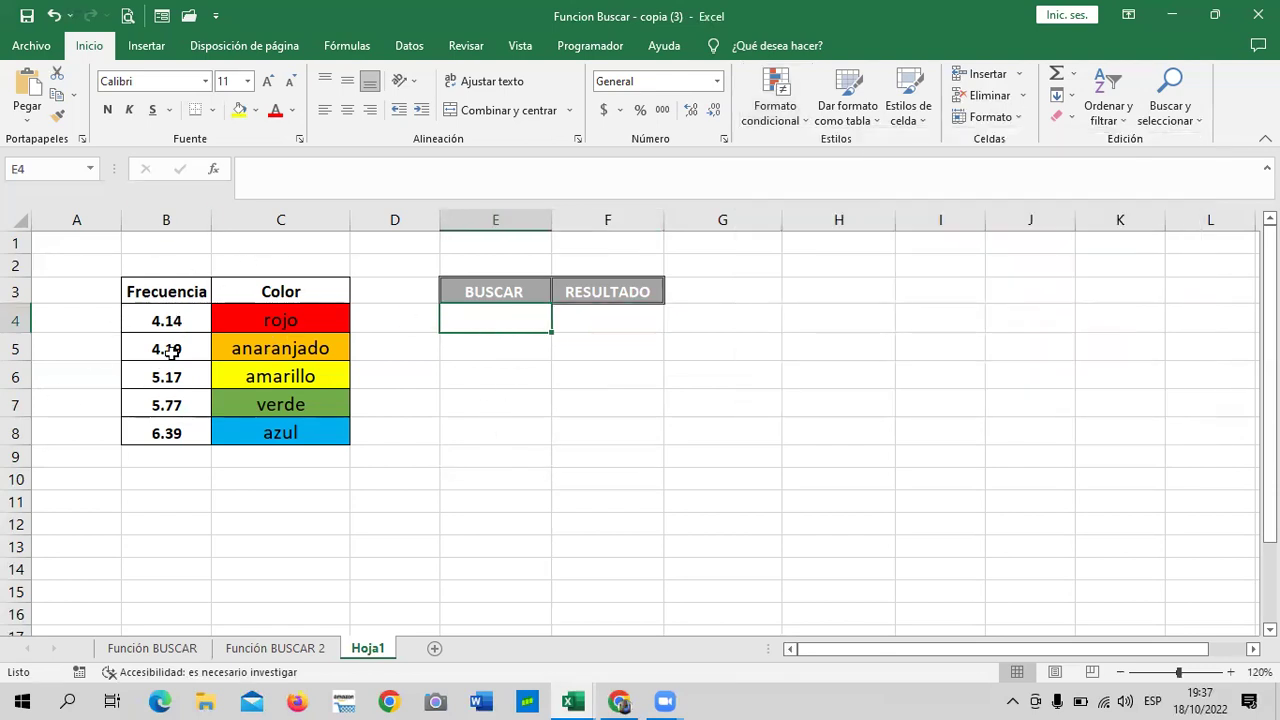
# Step: Review the Frecuencia values (4.14 to 6.39) and colour entries such as rojo and anaranjado
pyautogui.click(279, 318)
pyautogui.click(273, 352)
pyautogui.click(273, 375)
pyautogui.click(157, 318)
pyautogui.click(155, 378)
pyautogui.click(155, 435)
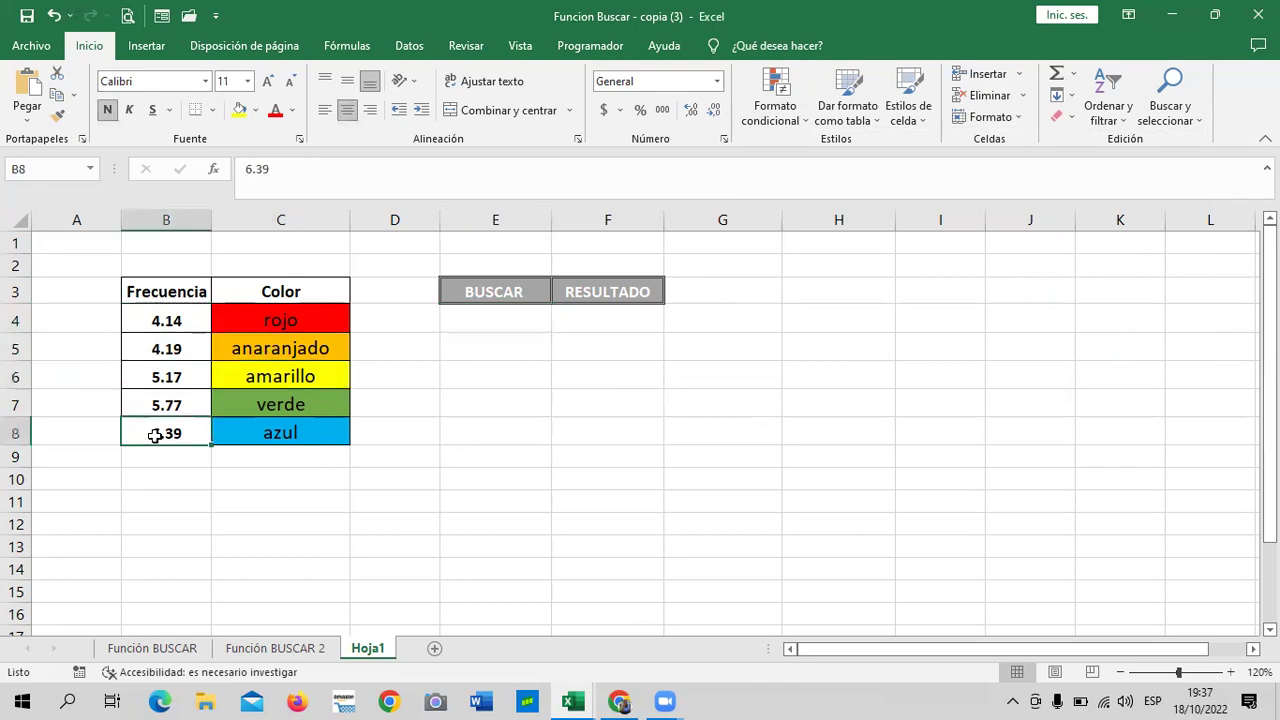
pyautogui.click(333, 340)
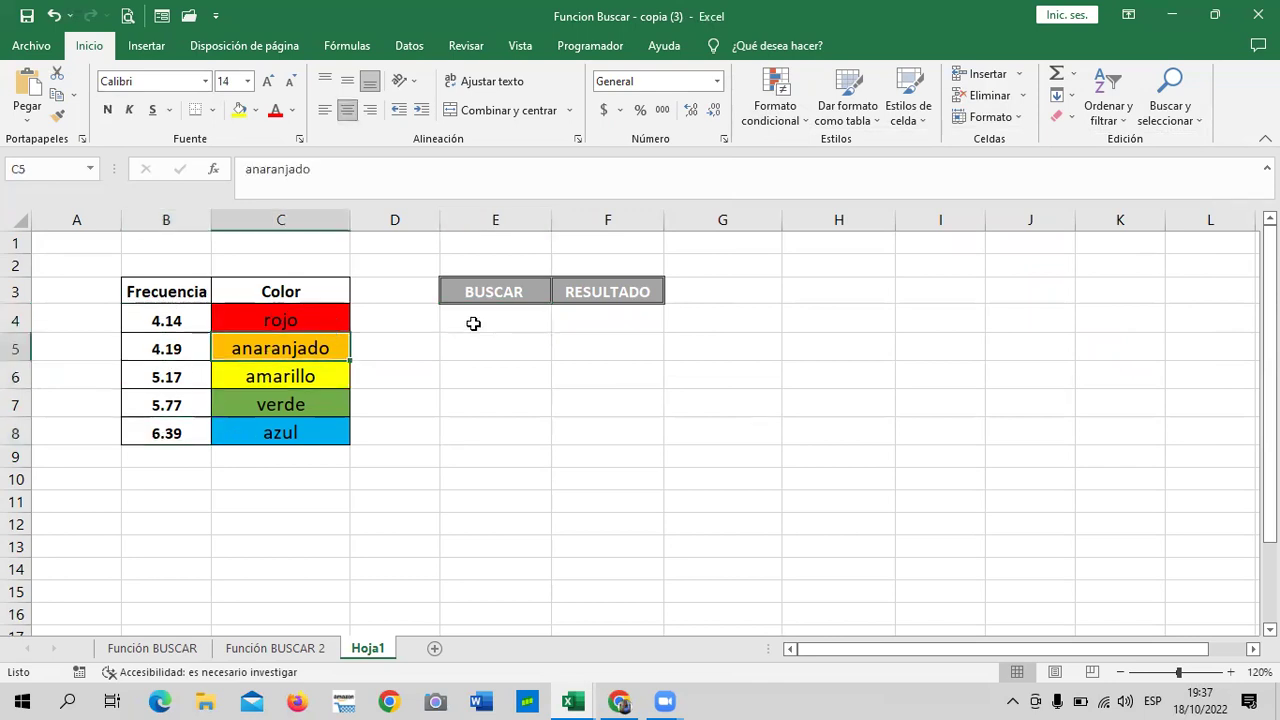
# Step: Select the RESULTADO cell F4 beside the BUSCAR cell to begin the formula
pyautogui.click(494, 312)
pyautogui.click(617, 318)
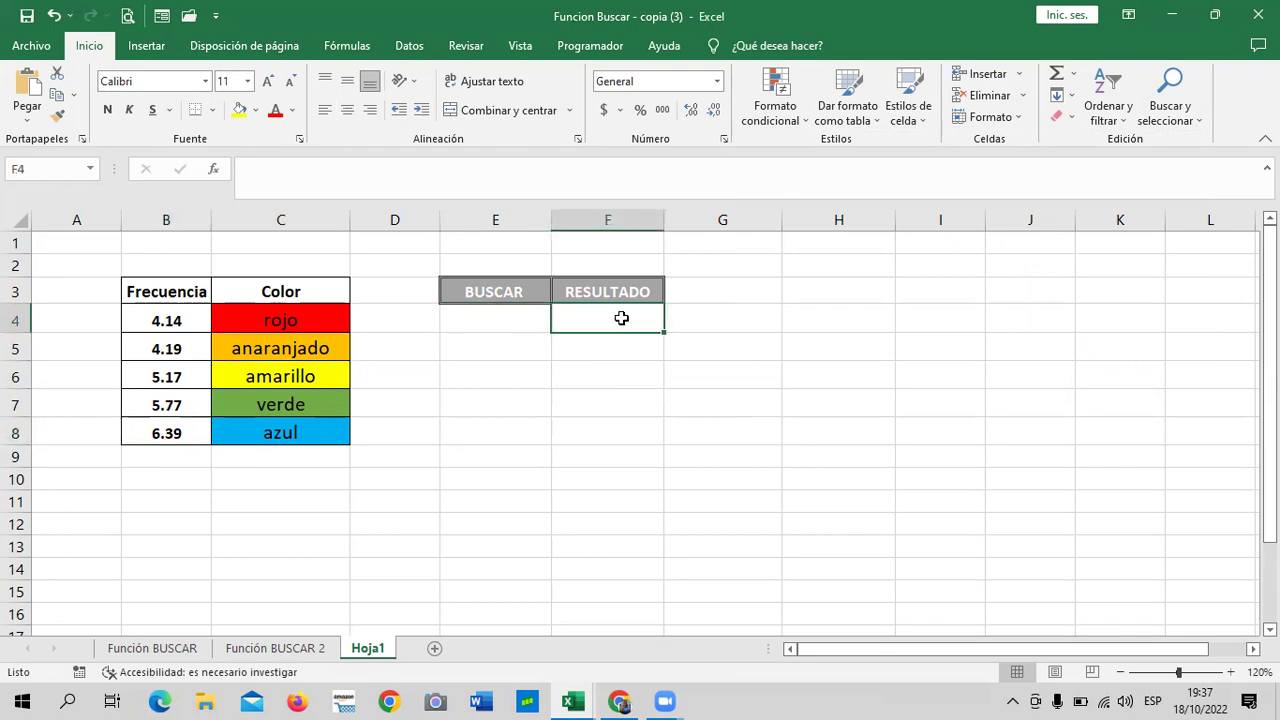
pyautogui.click(512, 316)
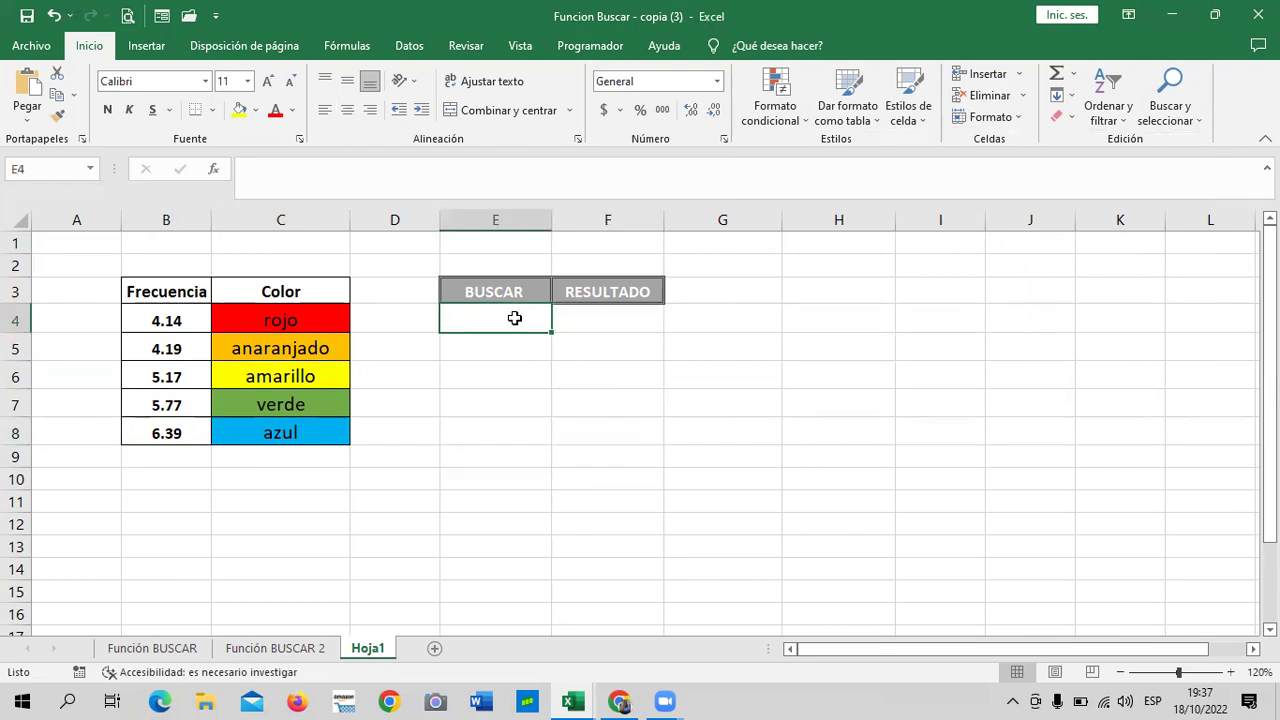
pyautogui.click(590, 317)
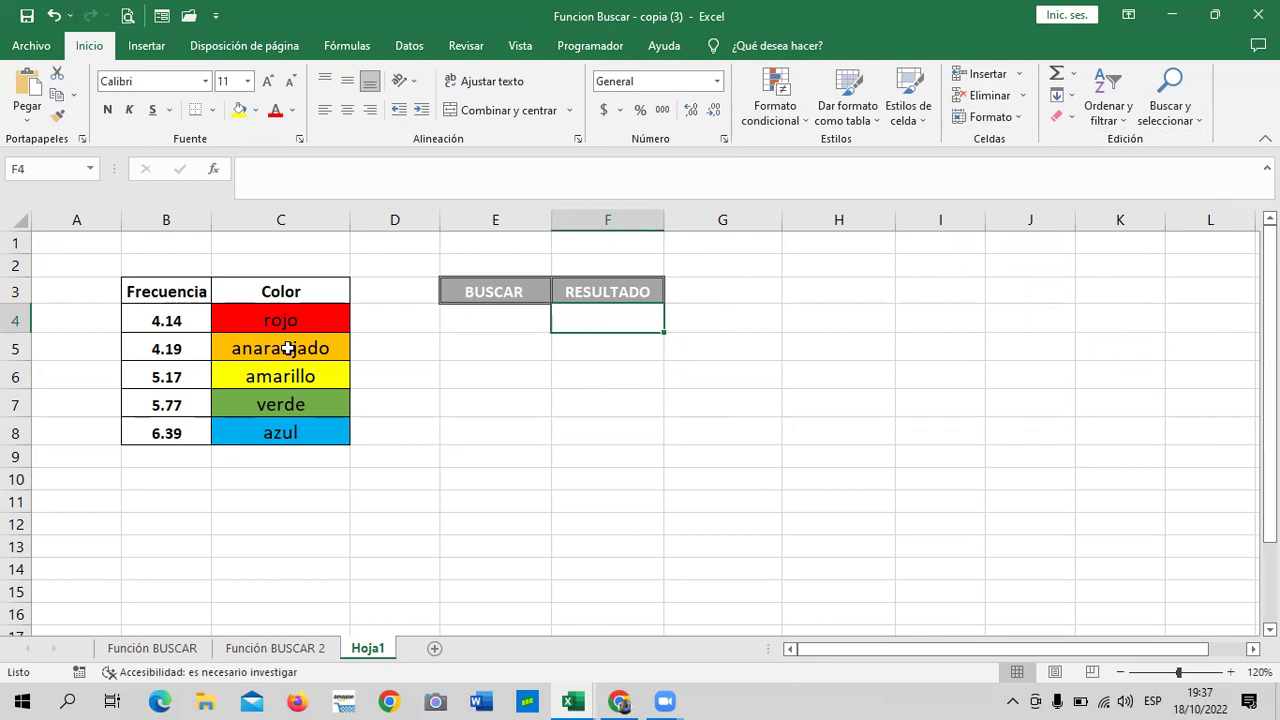
pyautogui.click(530, 316)
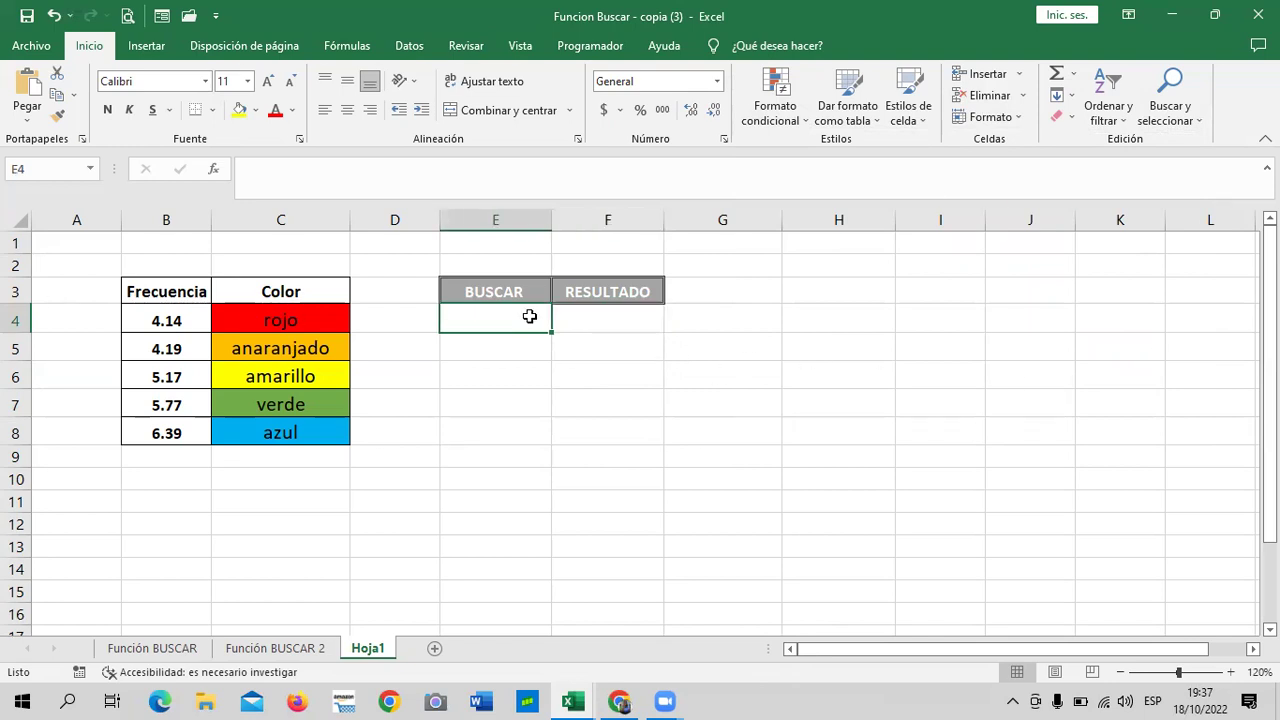
pyautogui.click(605, 400)
pyautogui.click(600, 322)
# Step: Enter =BUSCAR(E4;B4:C8) in F4 to look up E4 in the colour table
pyautogui.write('=B')
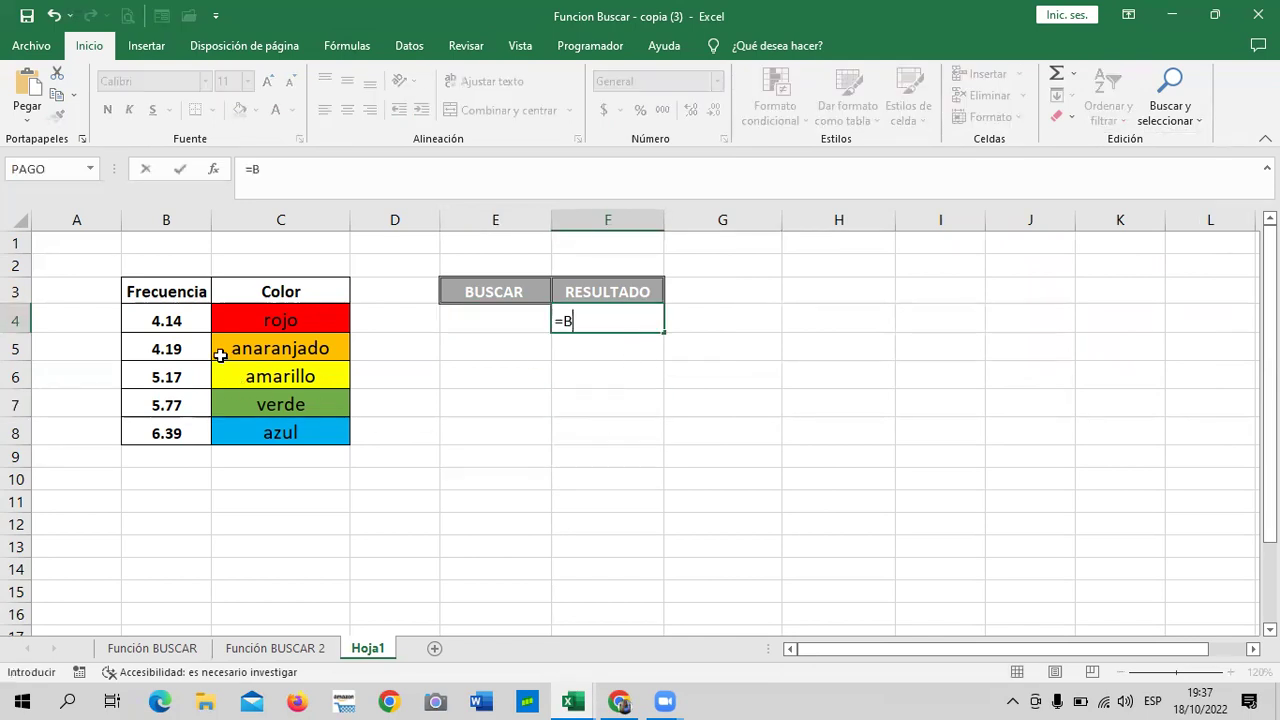
pyautogui.write('USCAR')
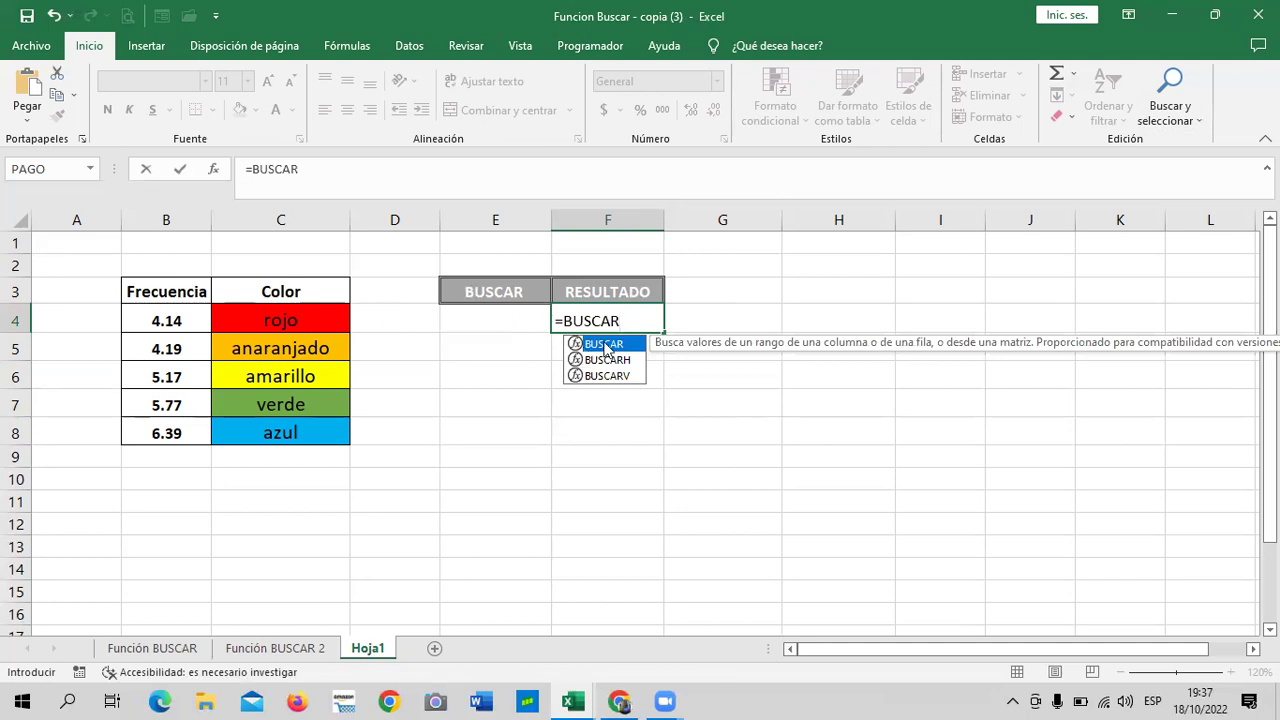
pyautogui.doubleClick(604, 345)
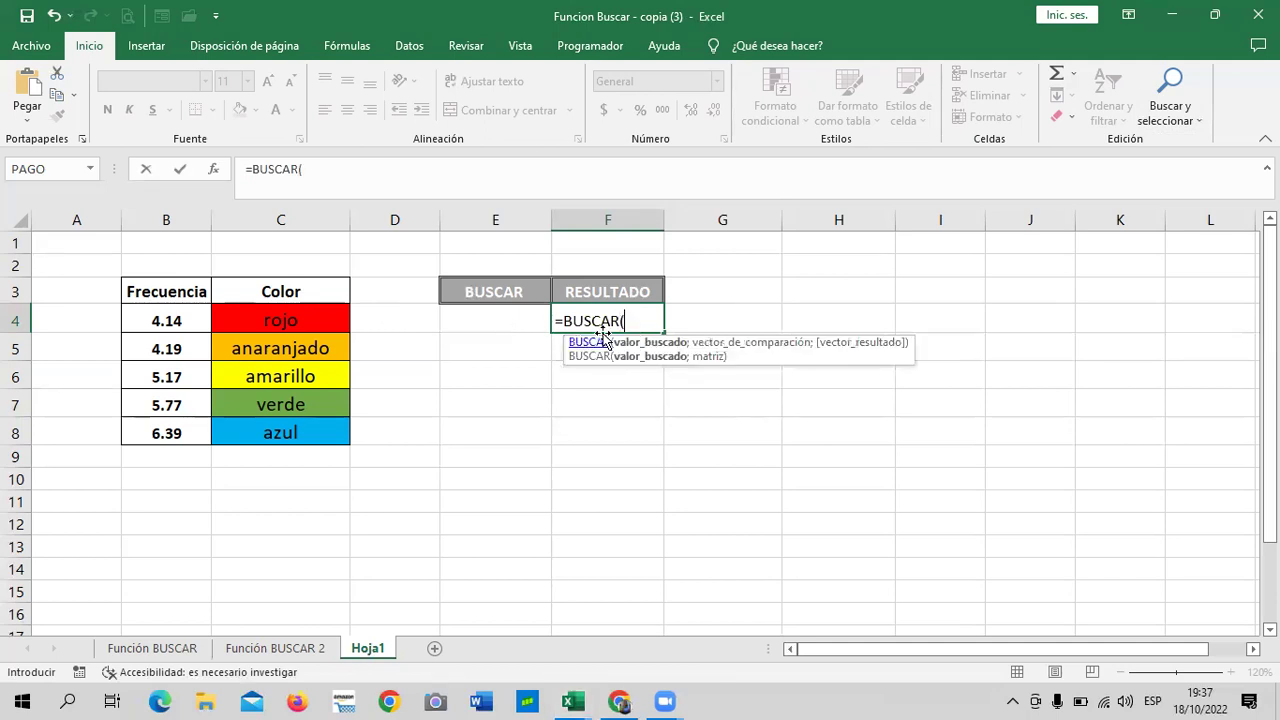
pyautogui.click(505, 311)
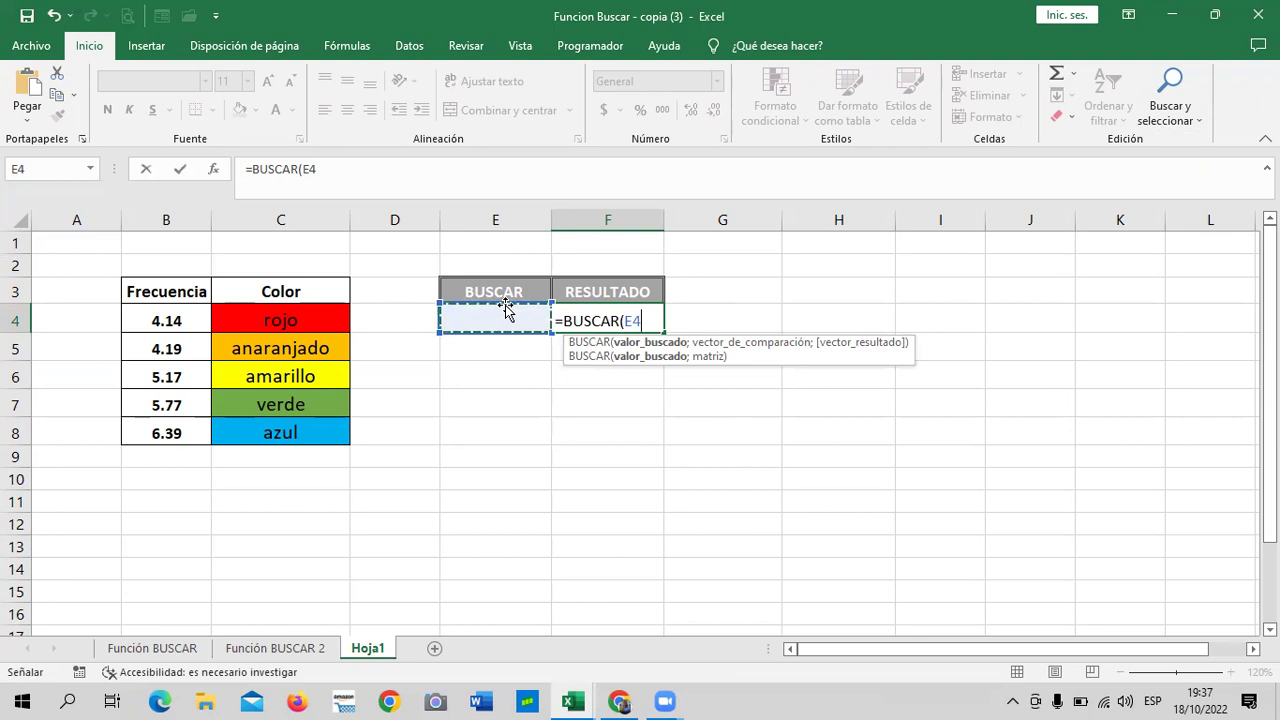
pyautogui.write(';')
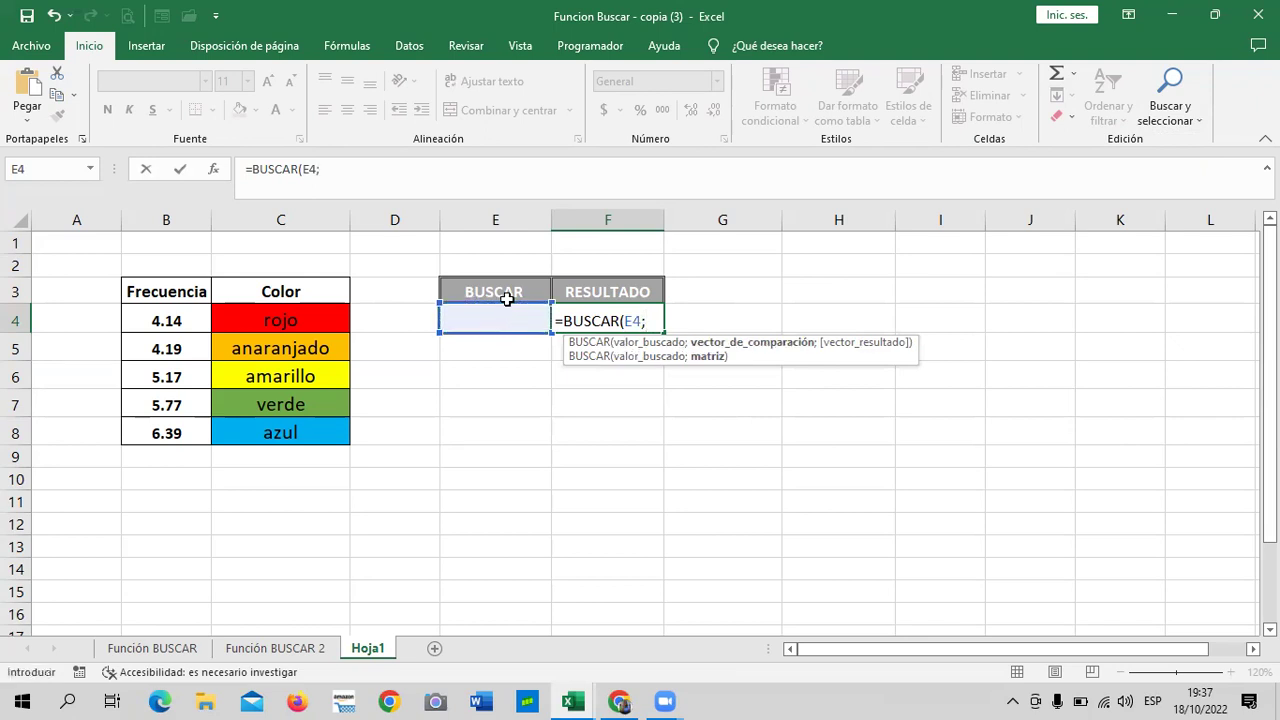
pyautogui.moveTo(170, 320); pyautogui.dragTo(312, 437)
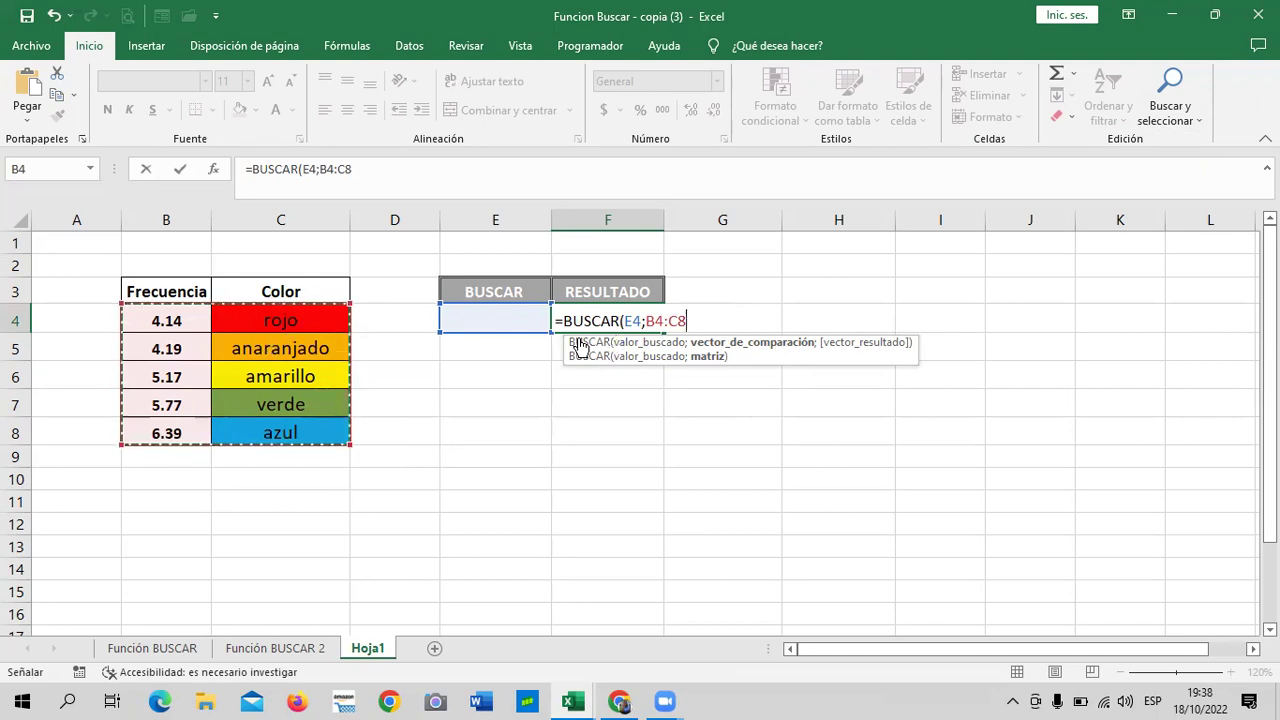
pyautogui.write(')')
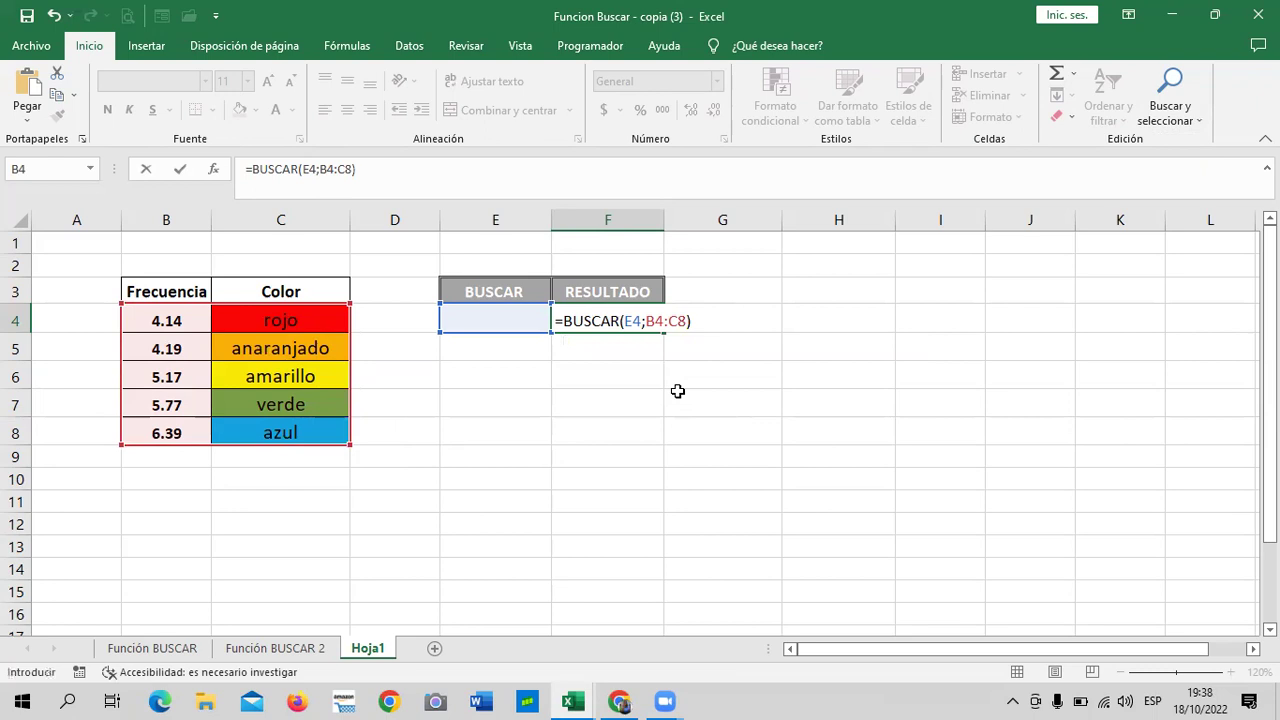
pyautogui.press('Return')
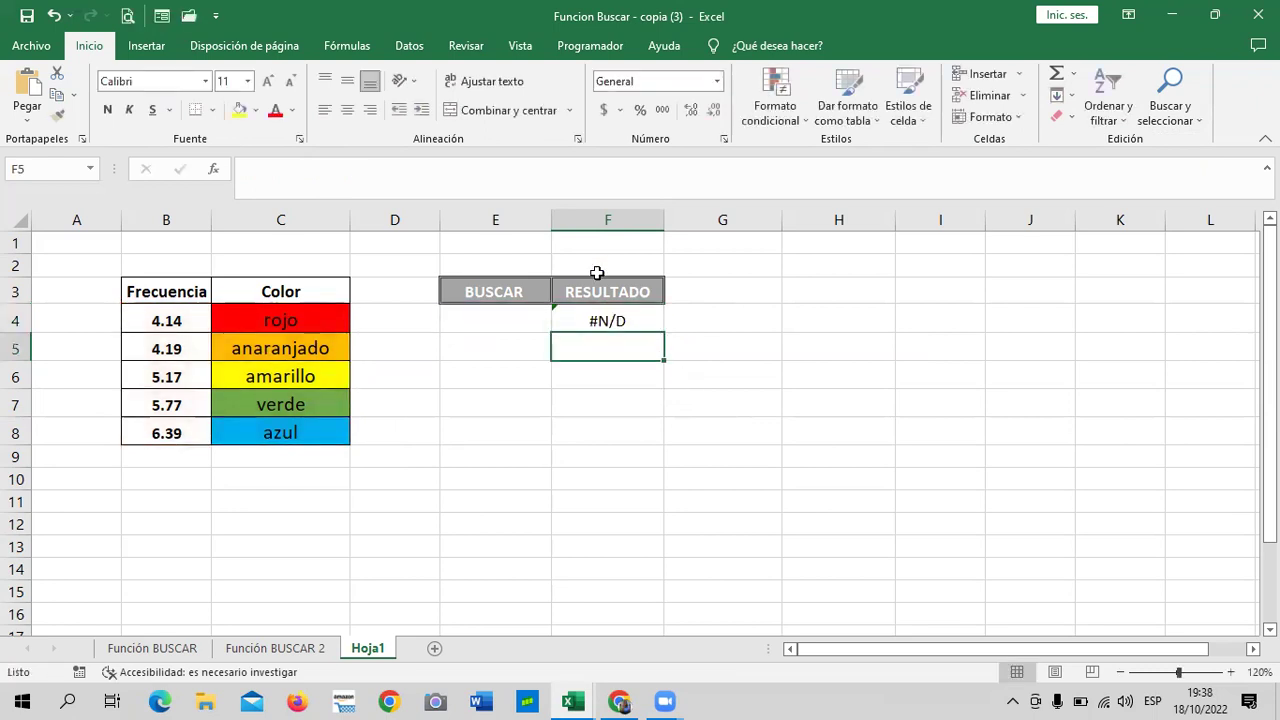
# Step: Set the search value in E4 to 4.14 so F4 returns rojo
pyautogui.click(499, 316)
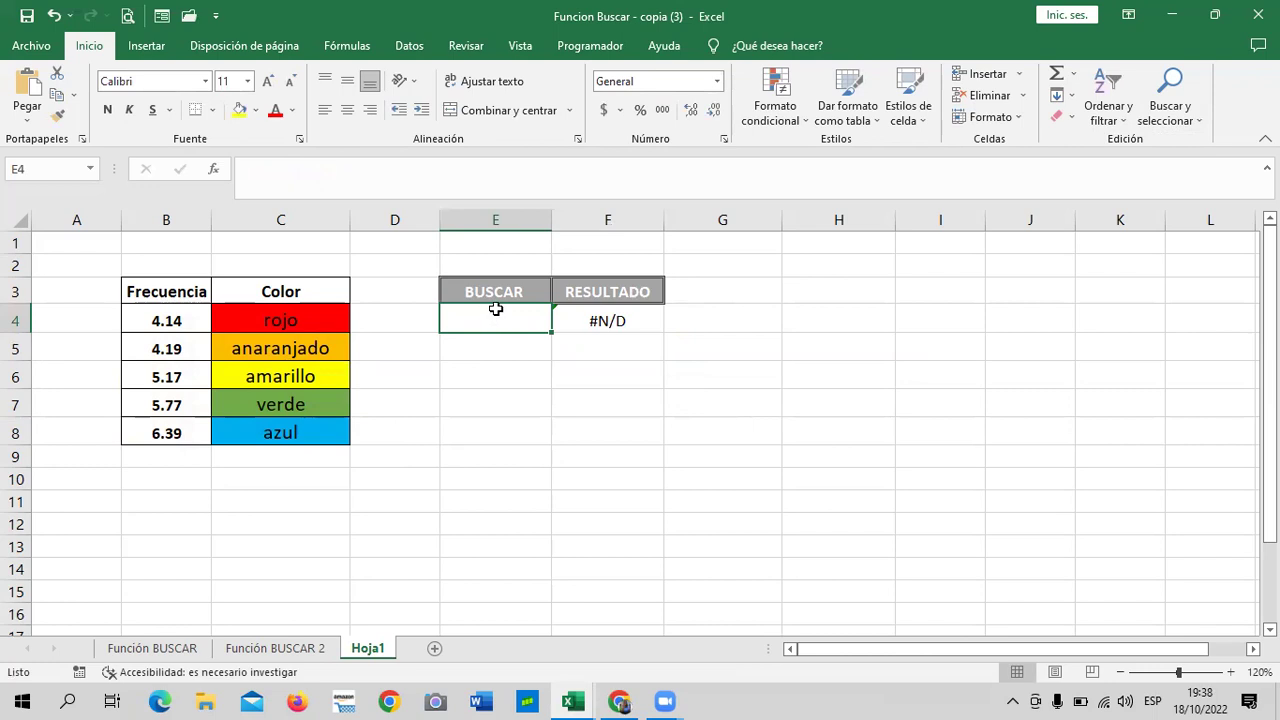
pyautogui.click(592, 425)
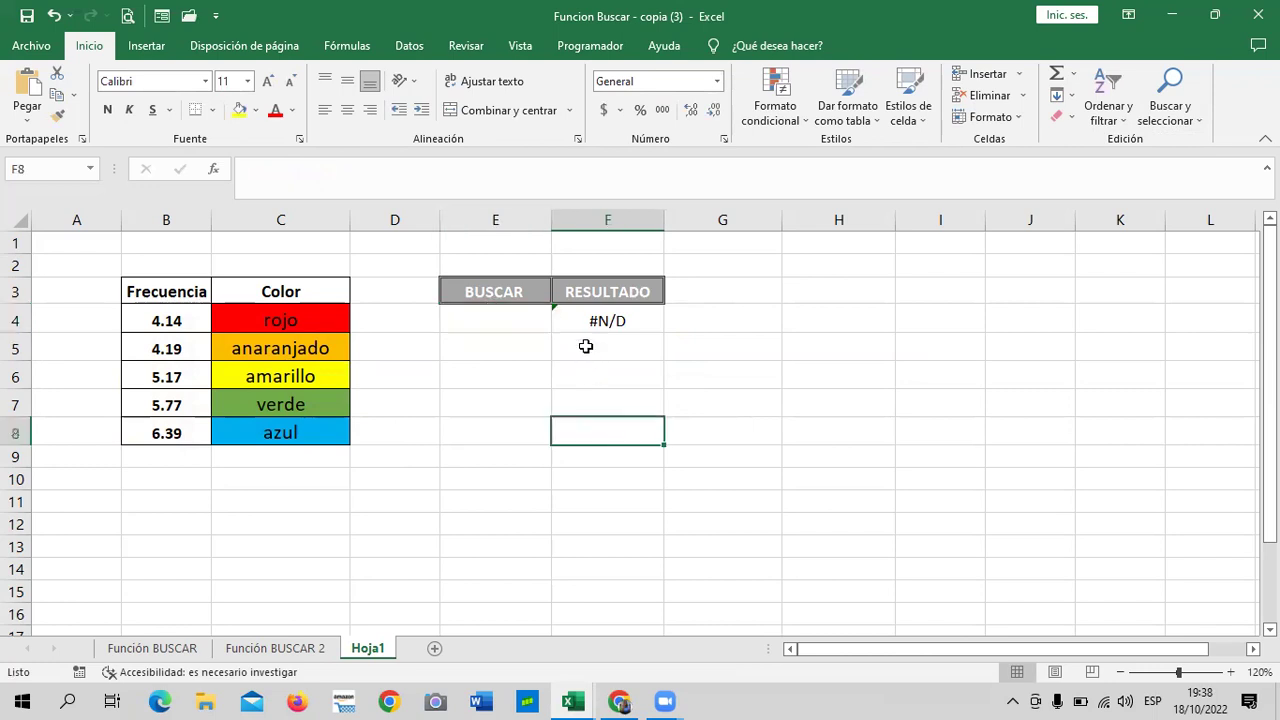
pyautogui.click(580, 318)
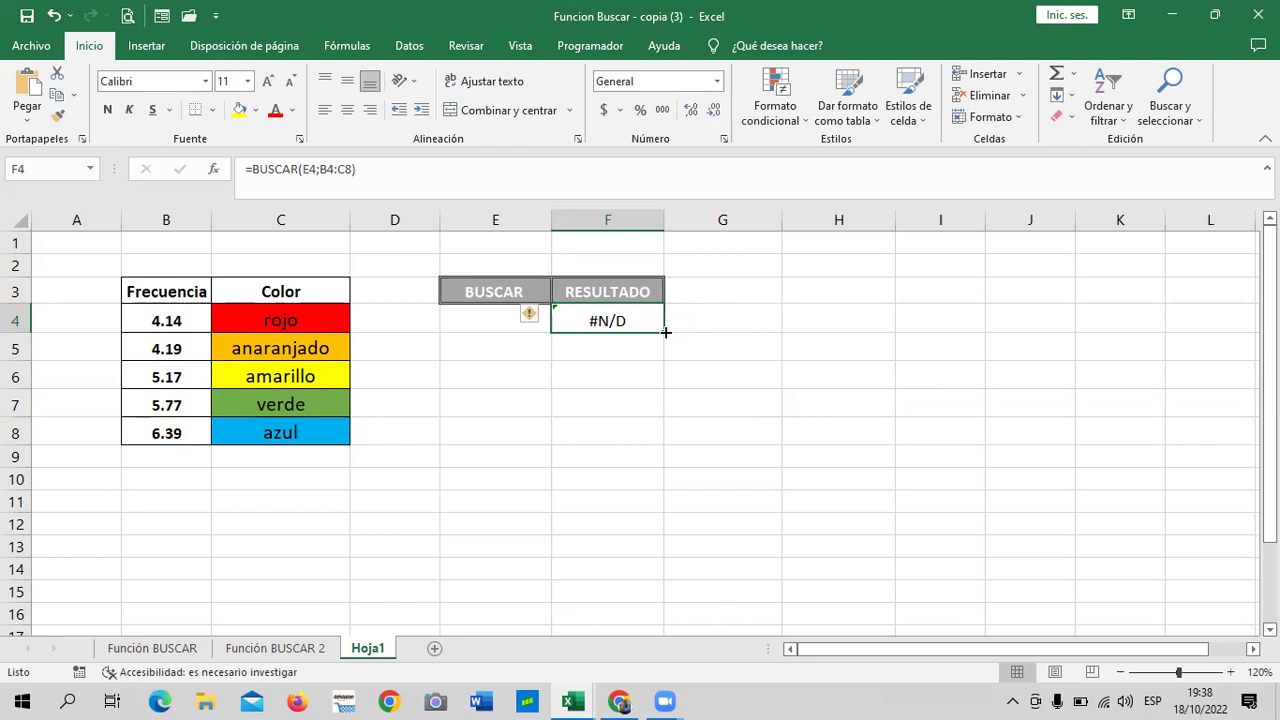
pyautogui.click(495, 316)
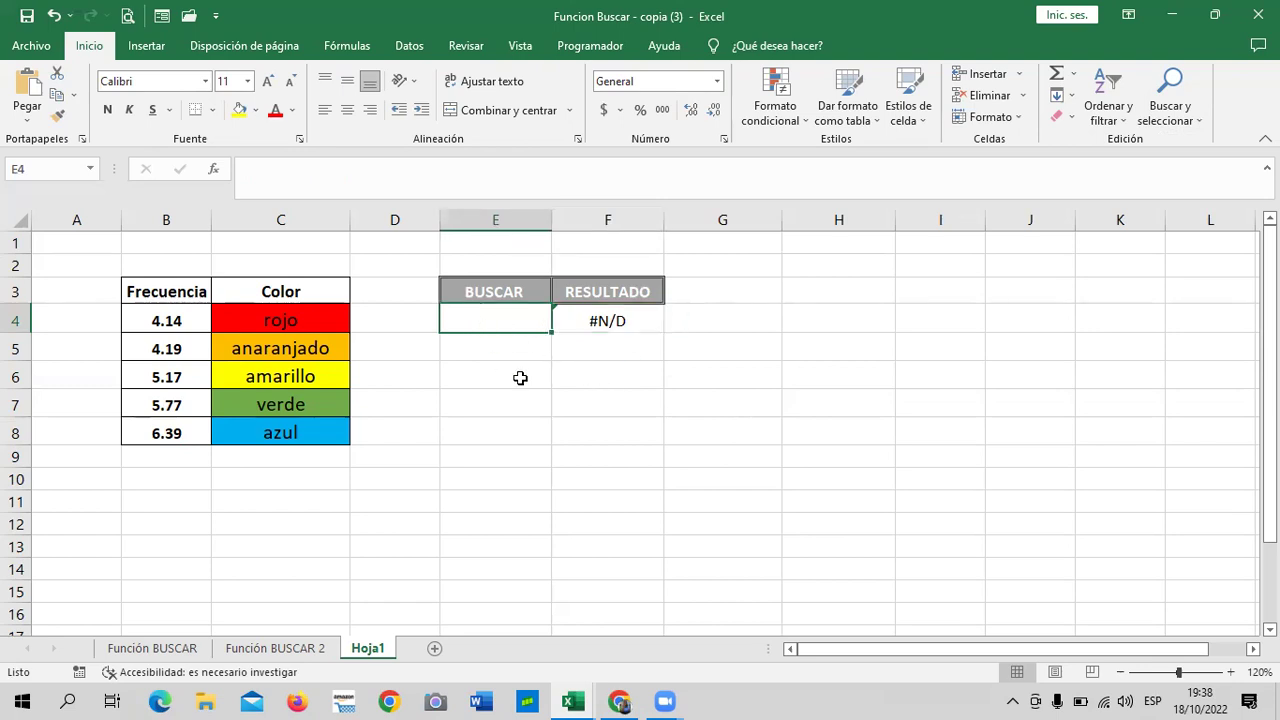
pyautogui.write('4.14')
pyautogui.press('Return')
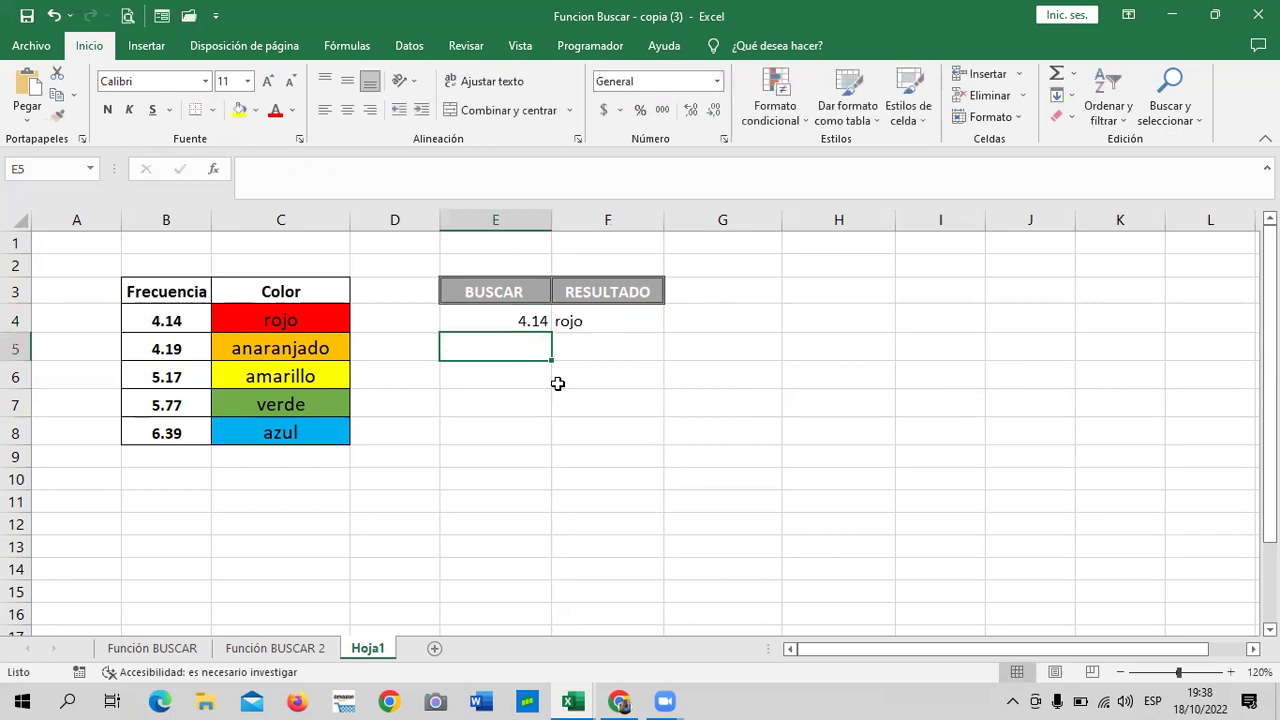
pyautogui.click(596, 316)
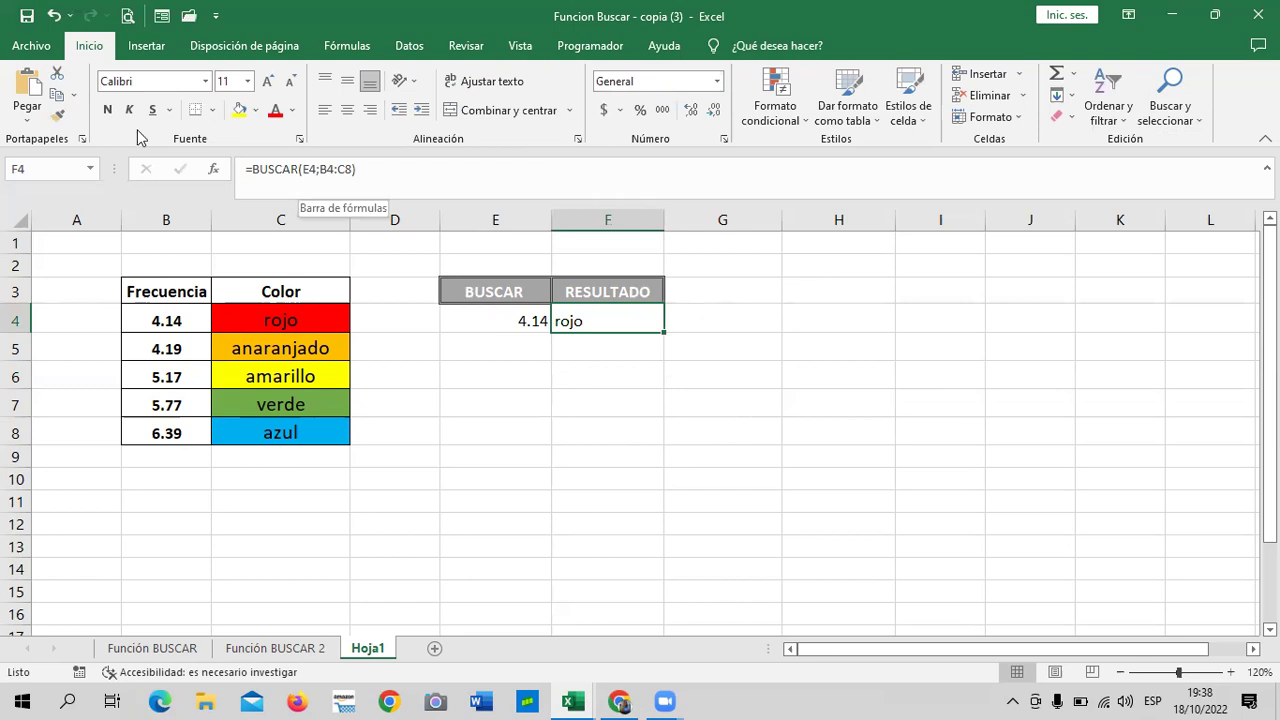
# Step: Centre the rojo result in F4 and review its BUSCAR formula
pyautogui.click(632, 428)
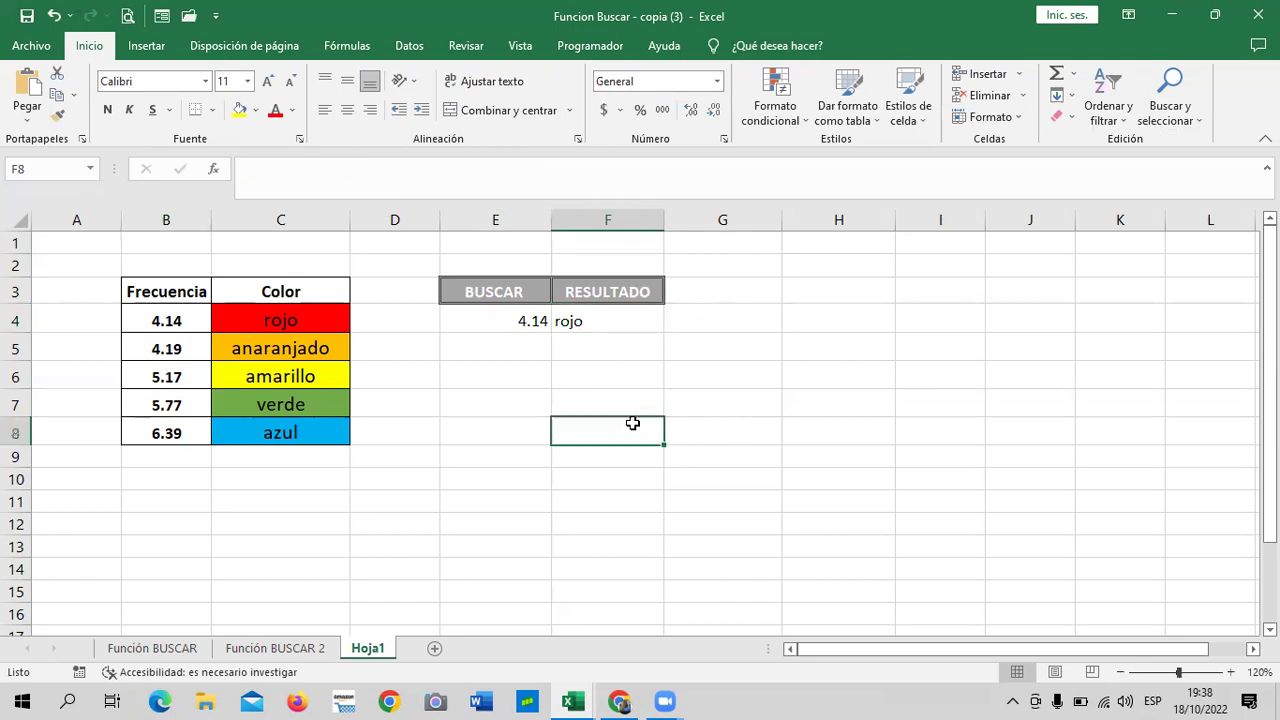
pyautogui.click(603, 322)
pyautogui.click(347, 110)
pyautogui.click(636, 406)
pyautogui.click(541, 357)
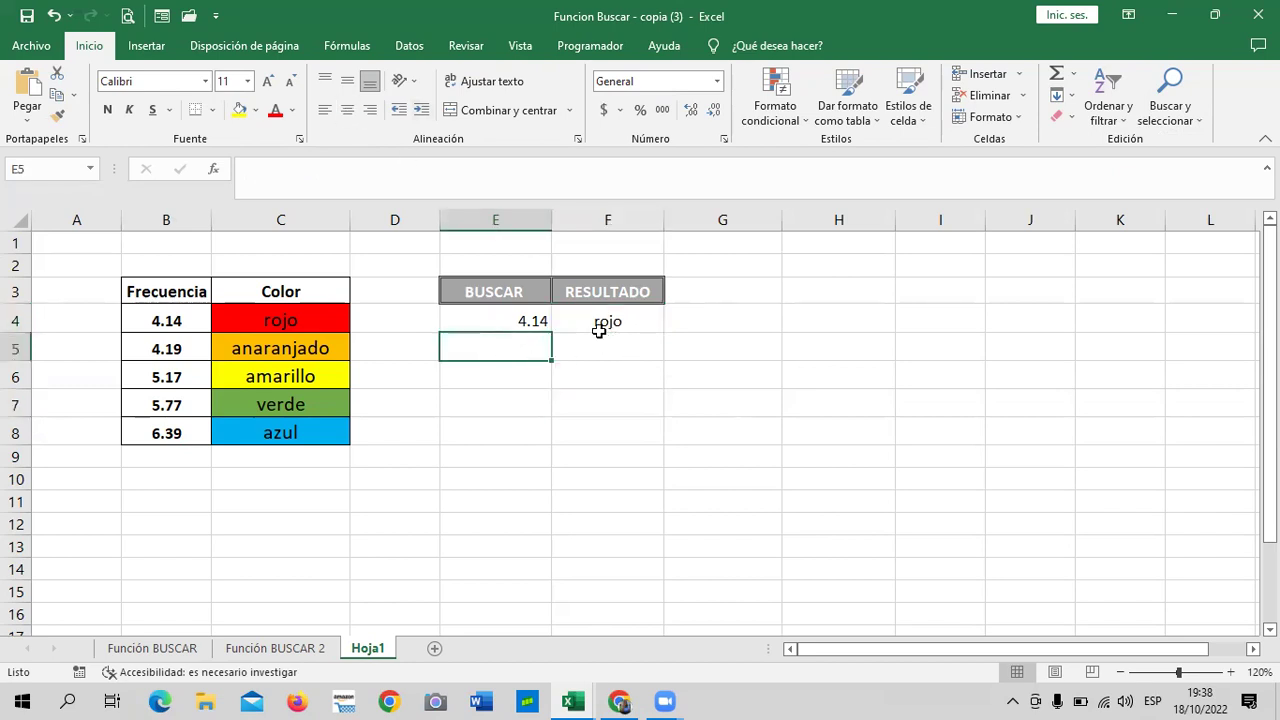
pyautogui.click(608, 320)
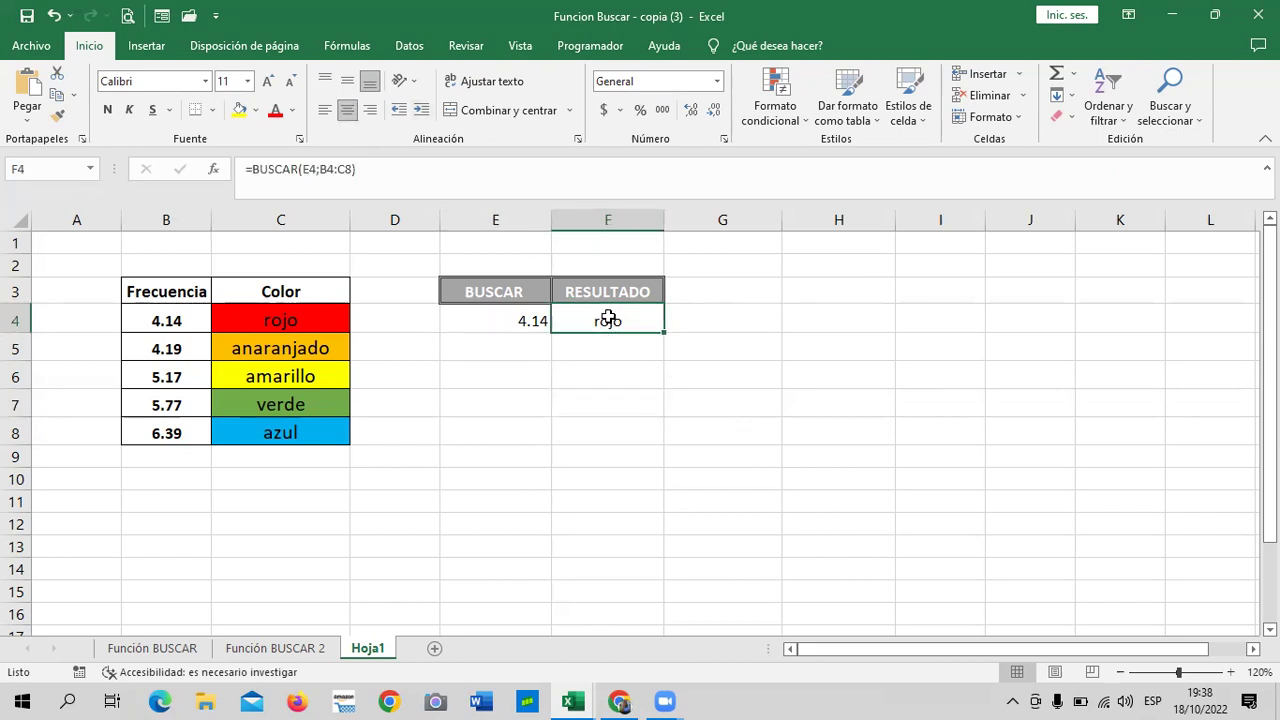
pyautogui.click(630, 428)
pyautogui.click(598, 318)
# Step: Check the colour cells C4:C8, from rojo to azul, then reselect F4
pyautogui.click(322, 316)
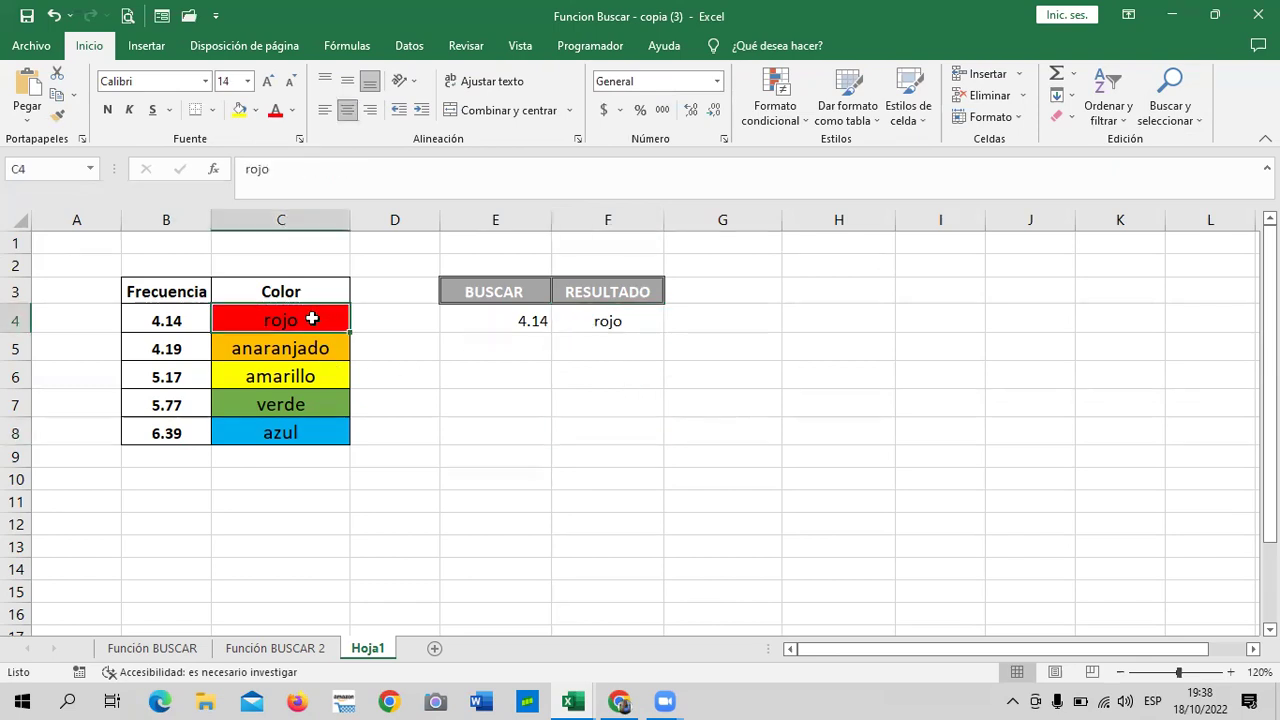
pyautogui.click(297, 352)
pyautogui.click(292, 379)
pyautogui.click(288, 405)
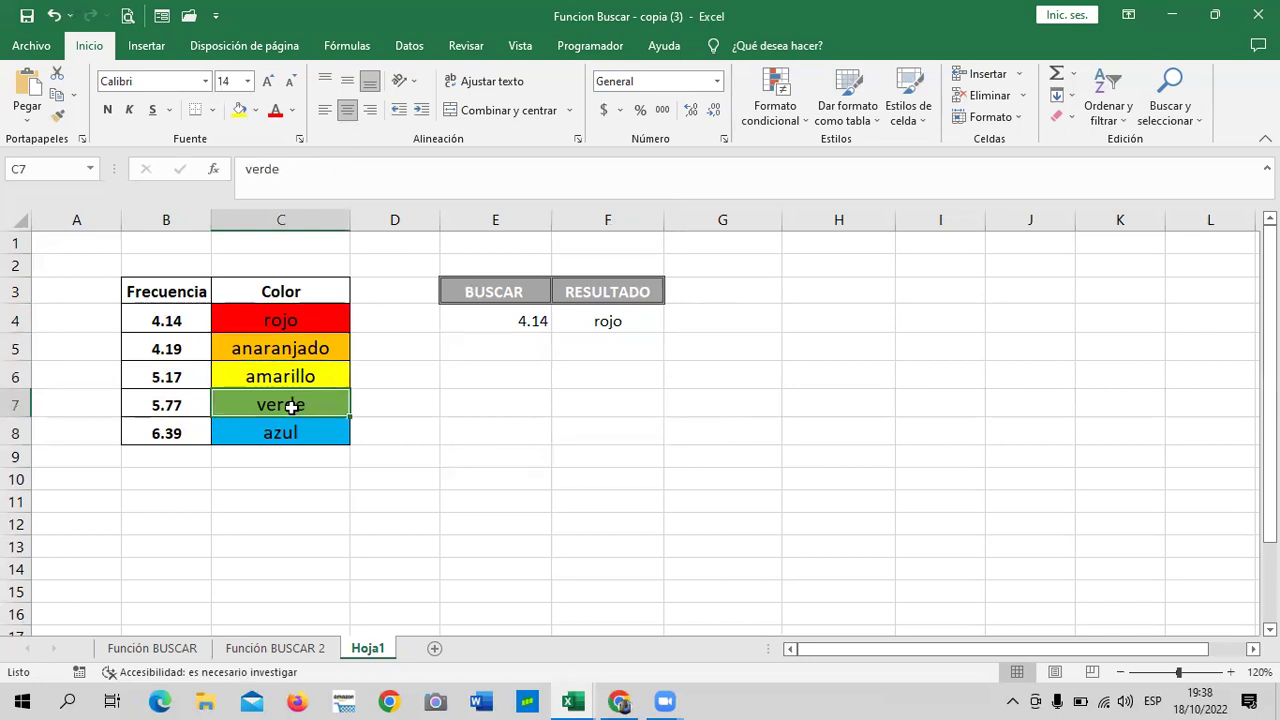
pyautogui.click(286, 436)
pyautogui.click(517, 455)
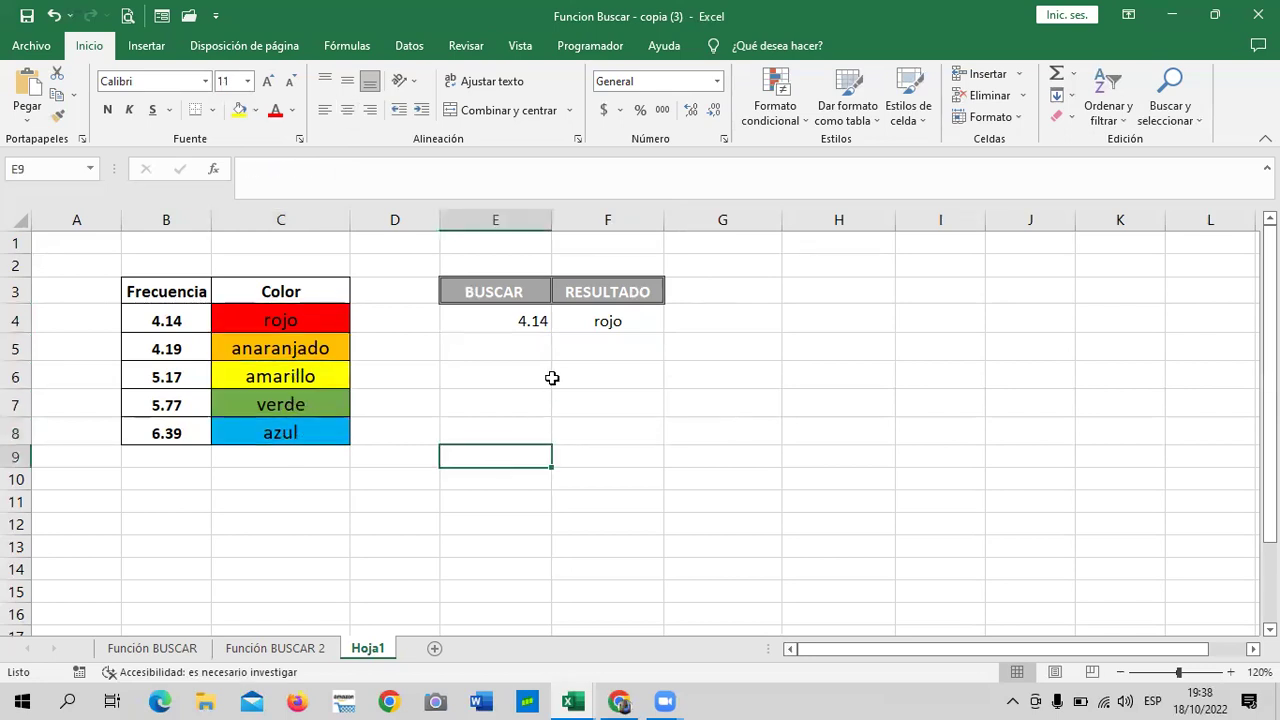
pyautogui.click(590, 322)
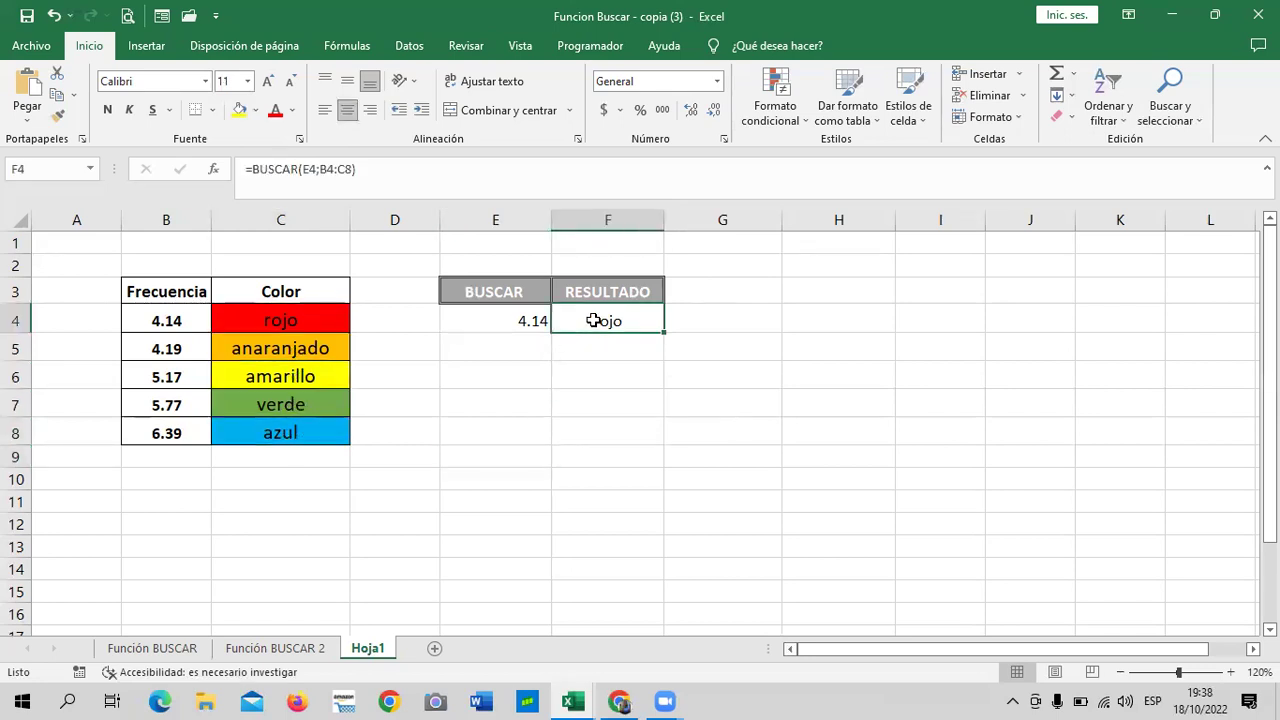
pyautogui.click(797, 120)
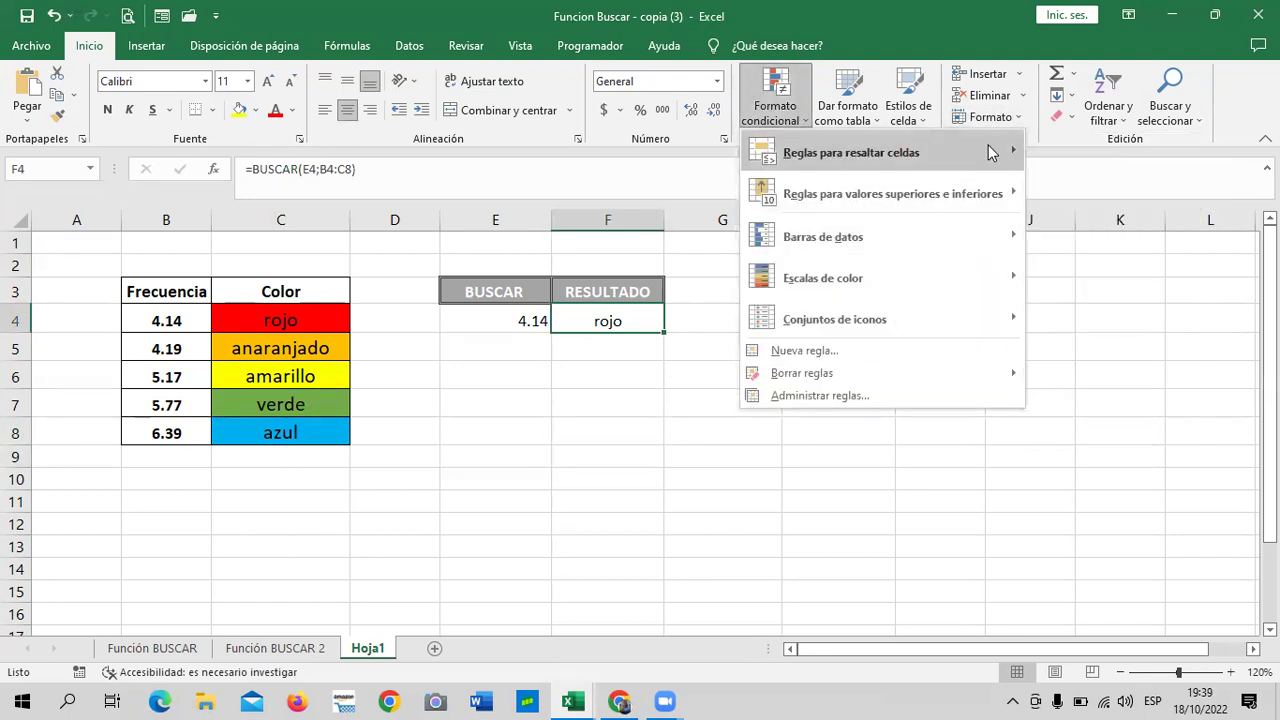
pyautogui.moveTo(851, 152)
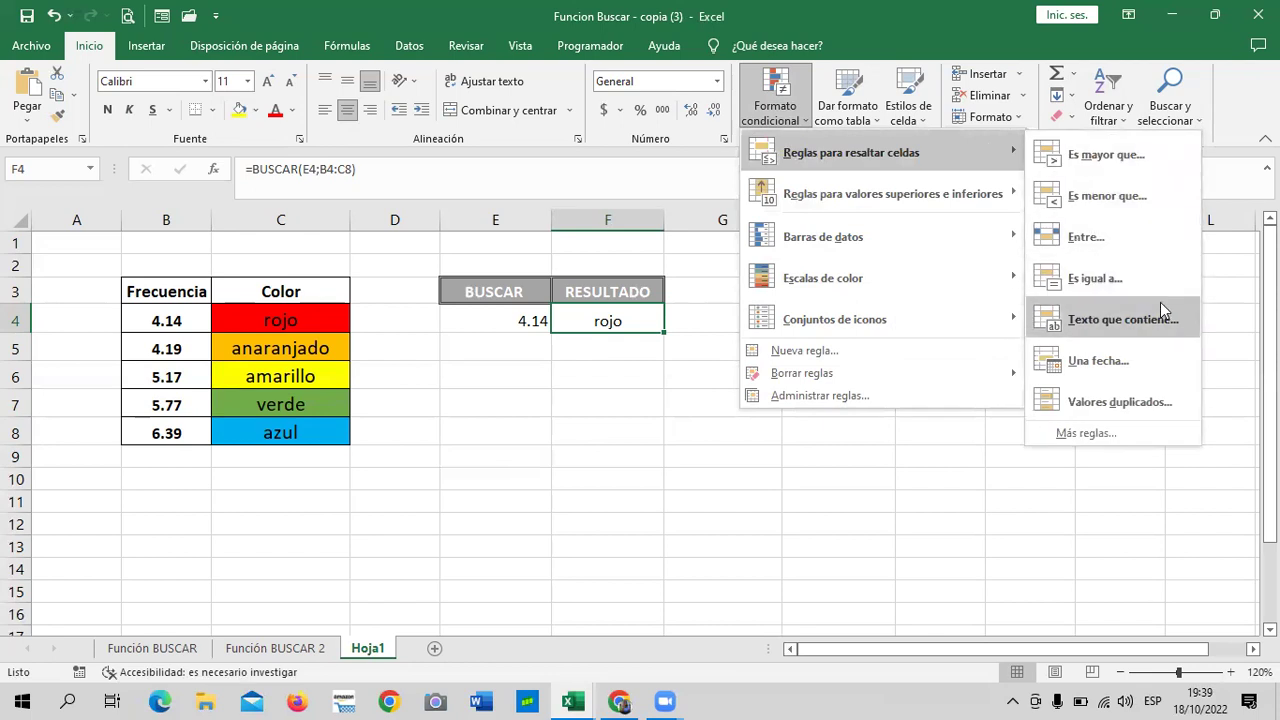
# Step: Add a Texto que contiene rule for 'rojo' giving F4 a custom solid red fill
pyautogui.click(1162, 319)
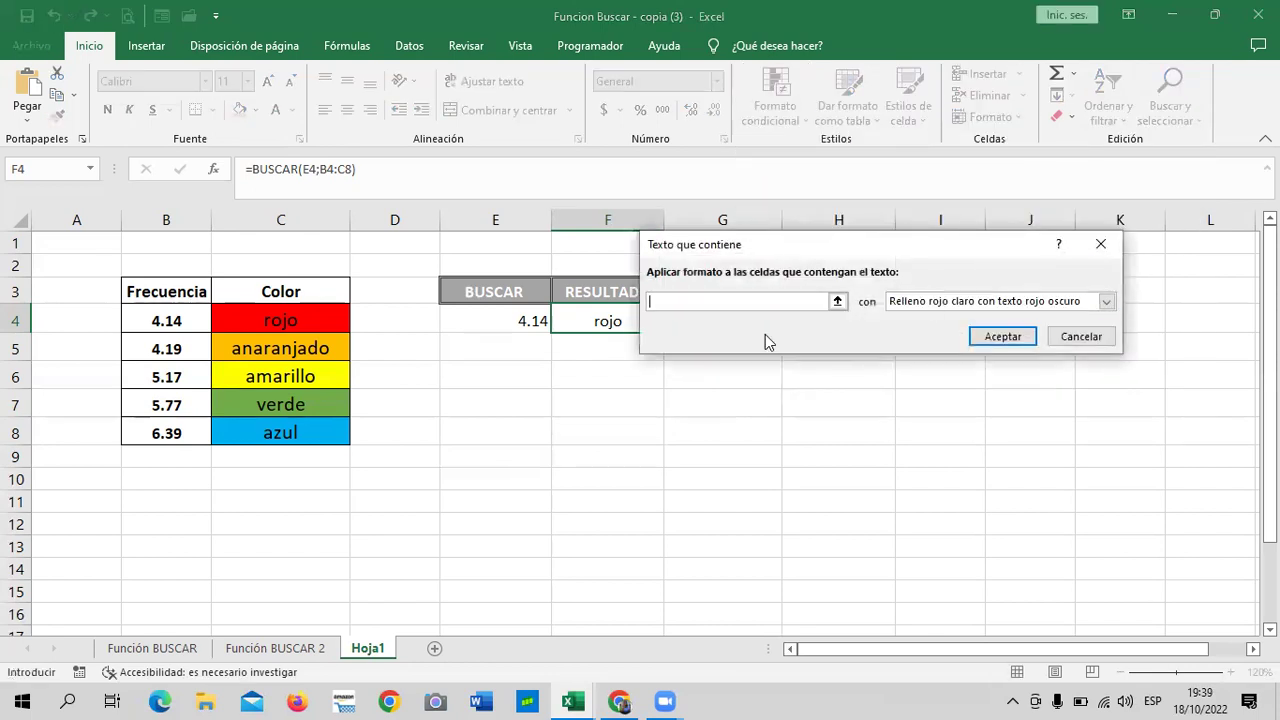
pyautogui.write('ROJO')
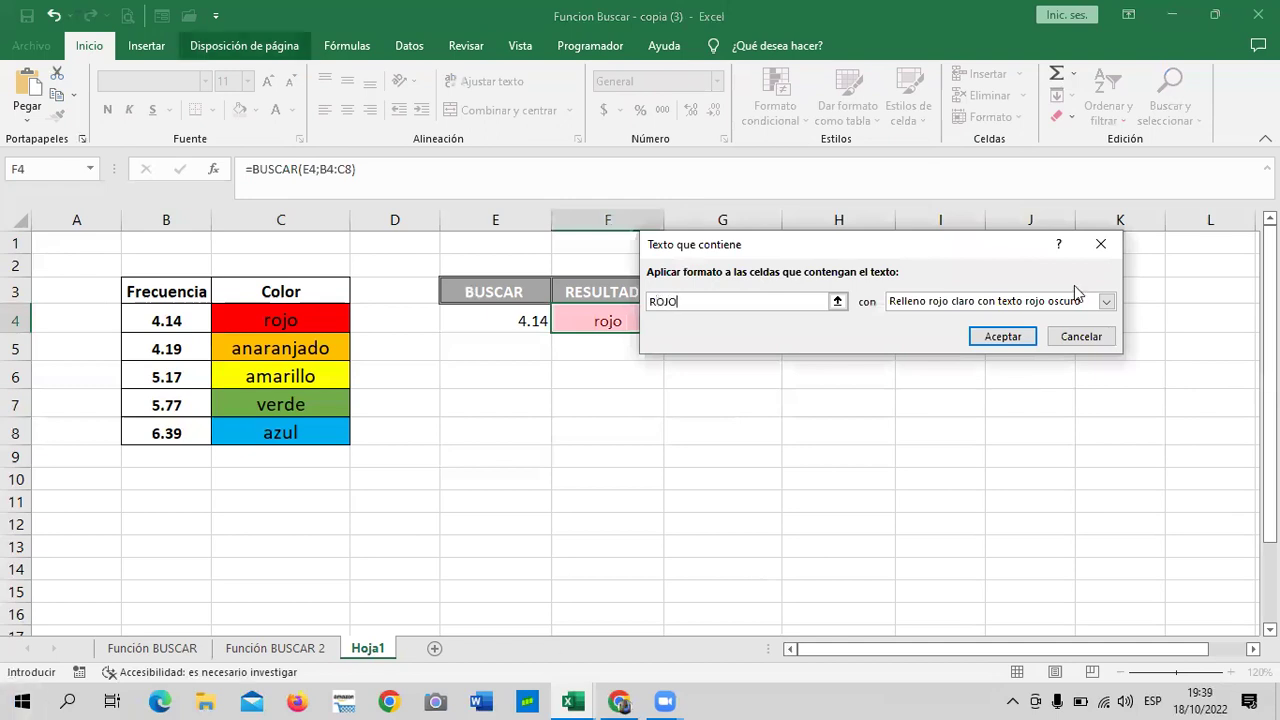
pyautogui.press('BackSpace')
pyautogui.press('BackSpace')
pyautogui.press('BackSpace')
pyautogui.press('capslock')
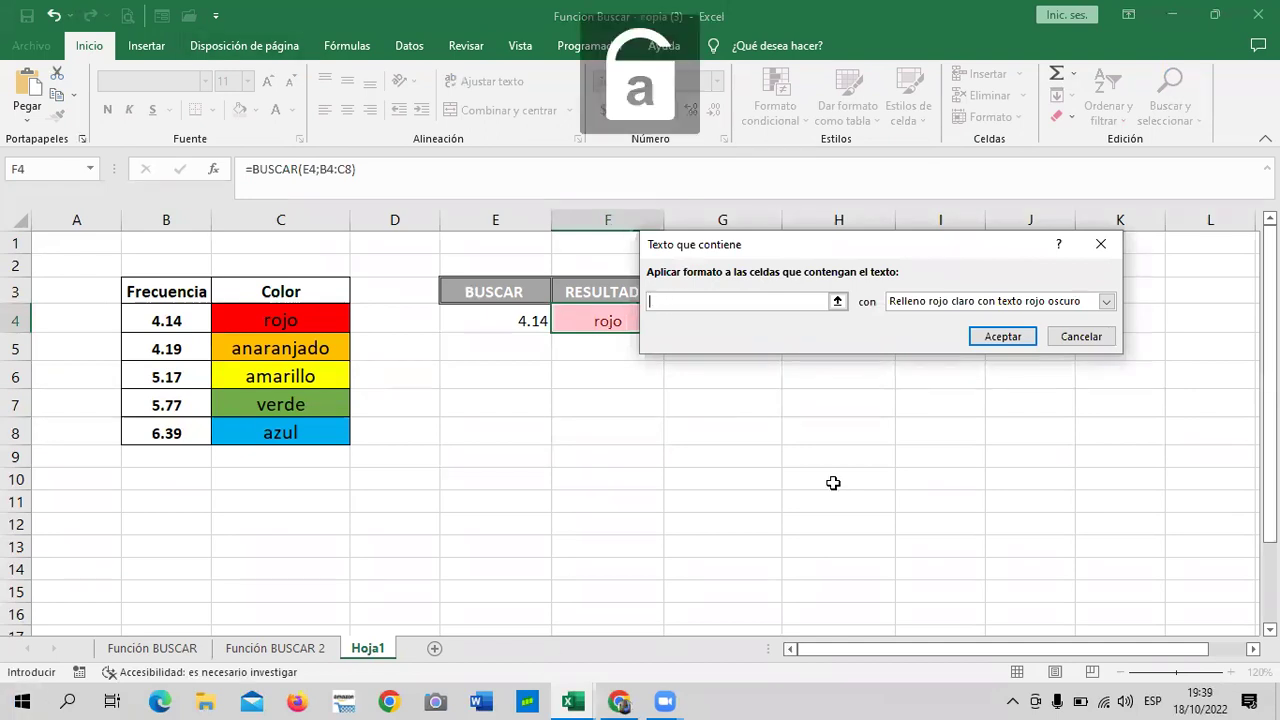
pyautogui.write('rojo')
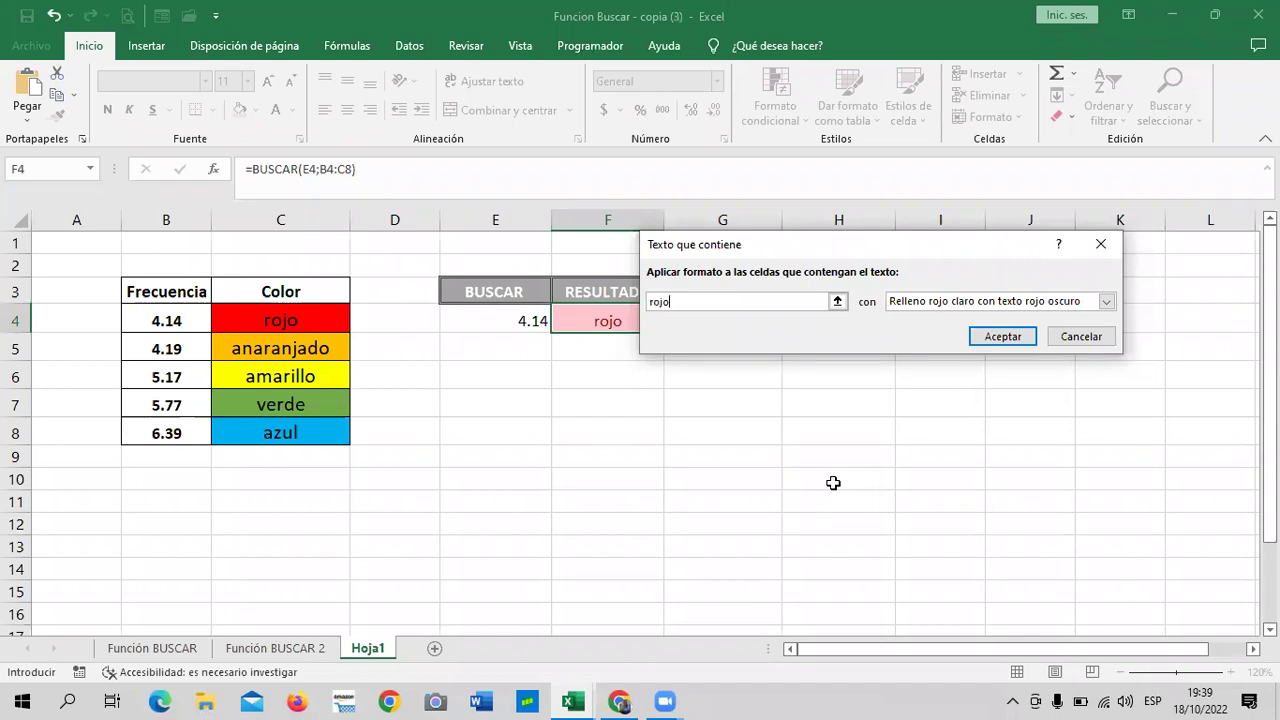
pyautogui.click(1105, 304)
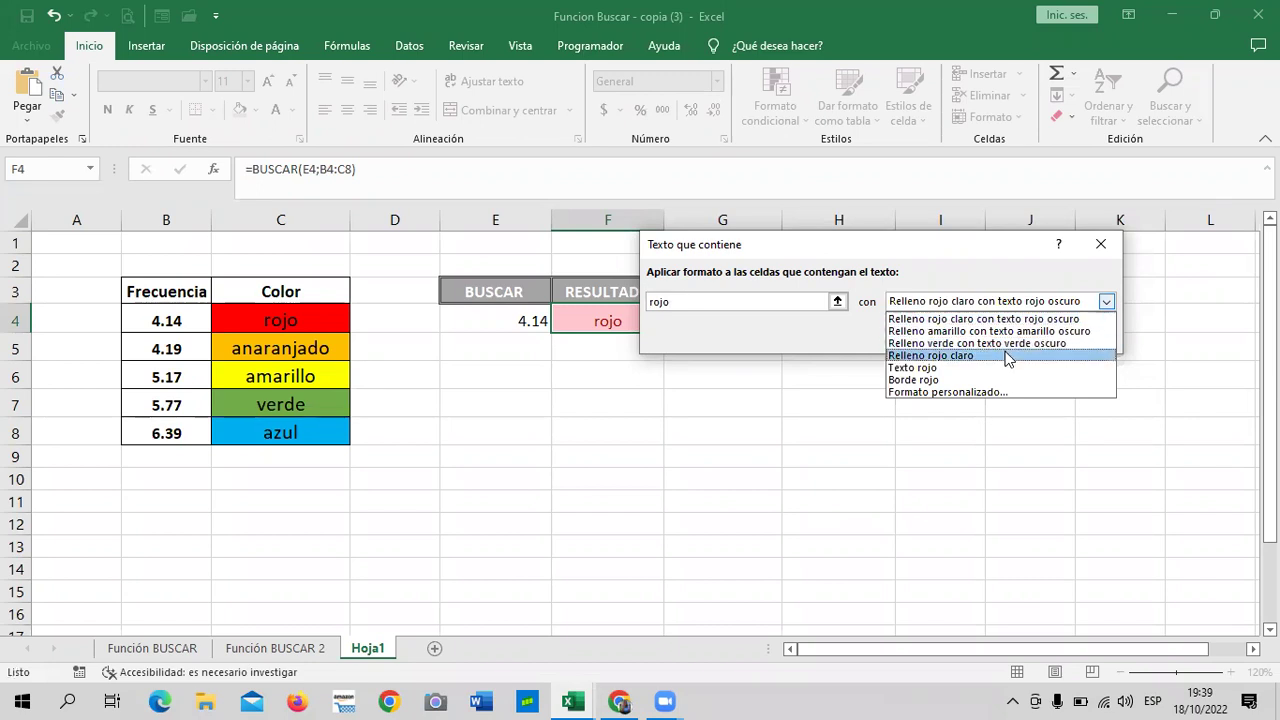
pyautogui.click(951, 392)
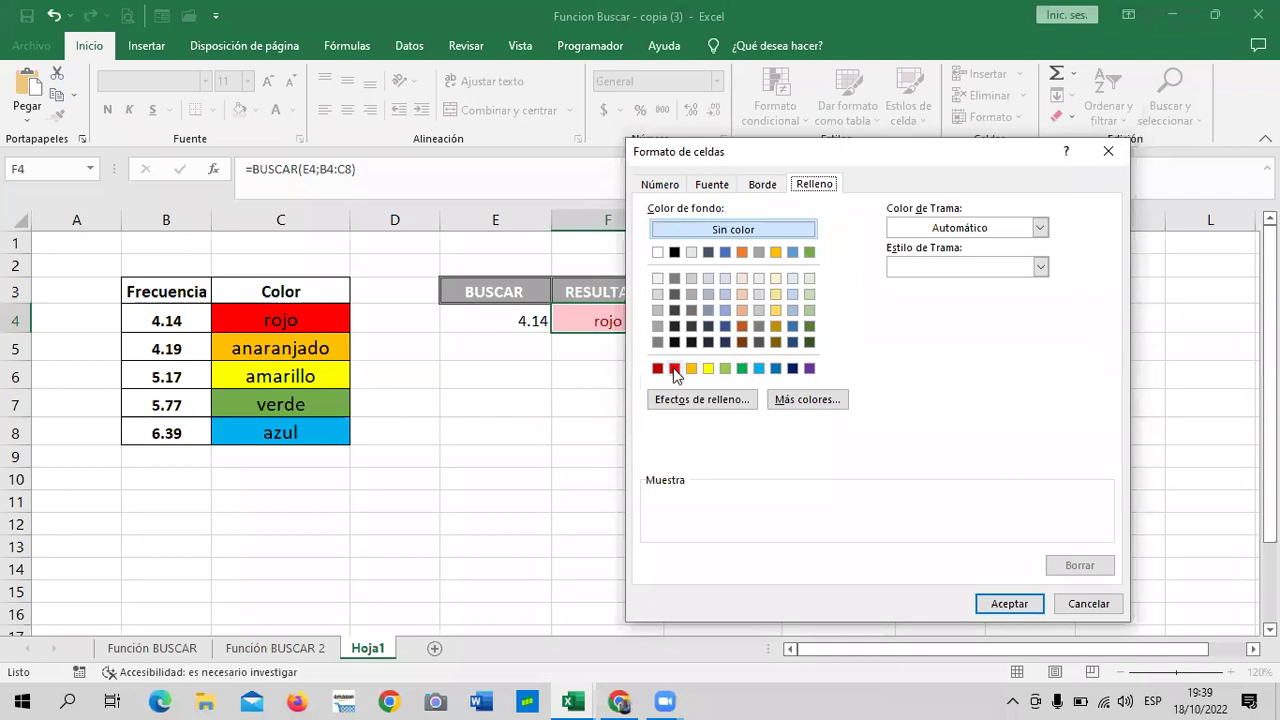
pyautogui.click(675, 368)
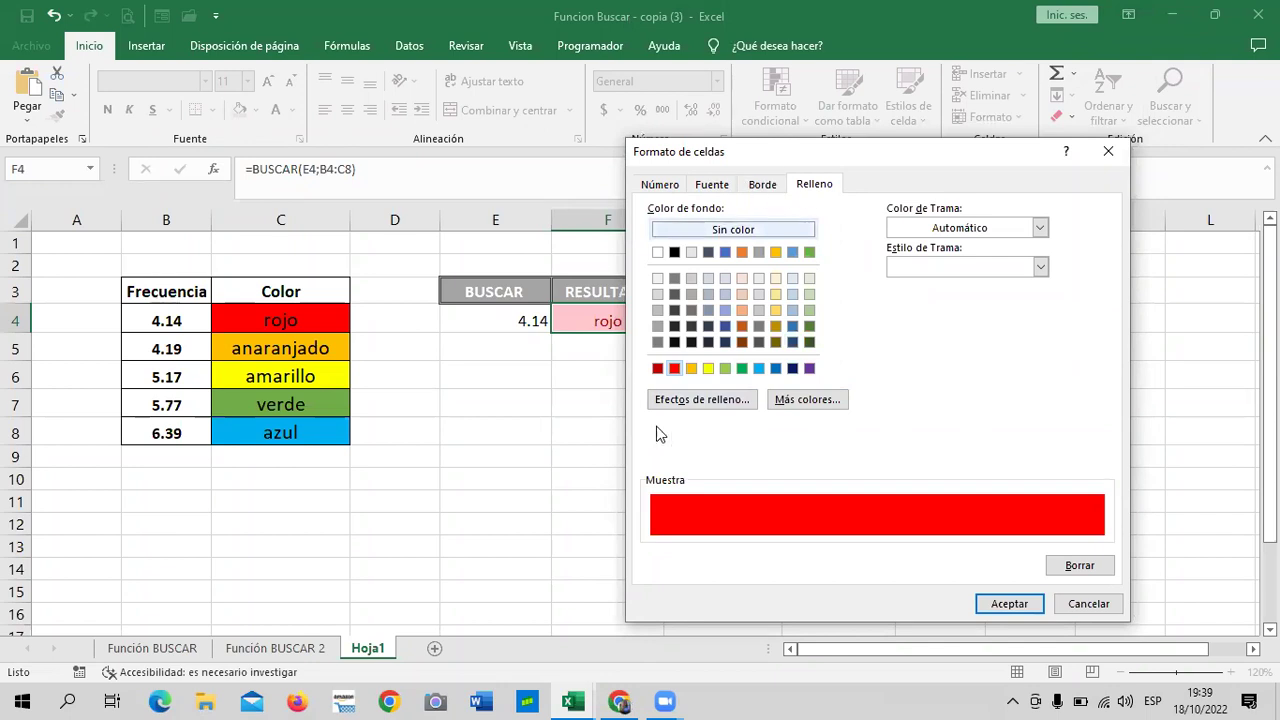
pyautogui.click(1010, 604)
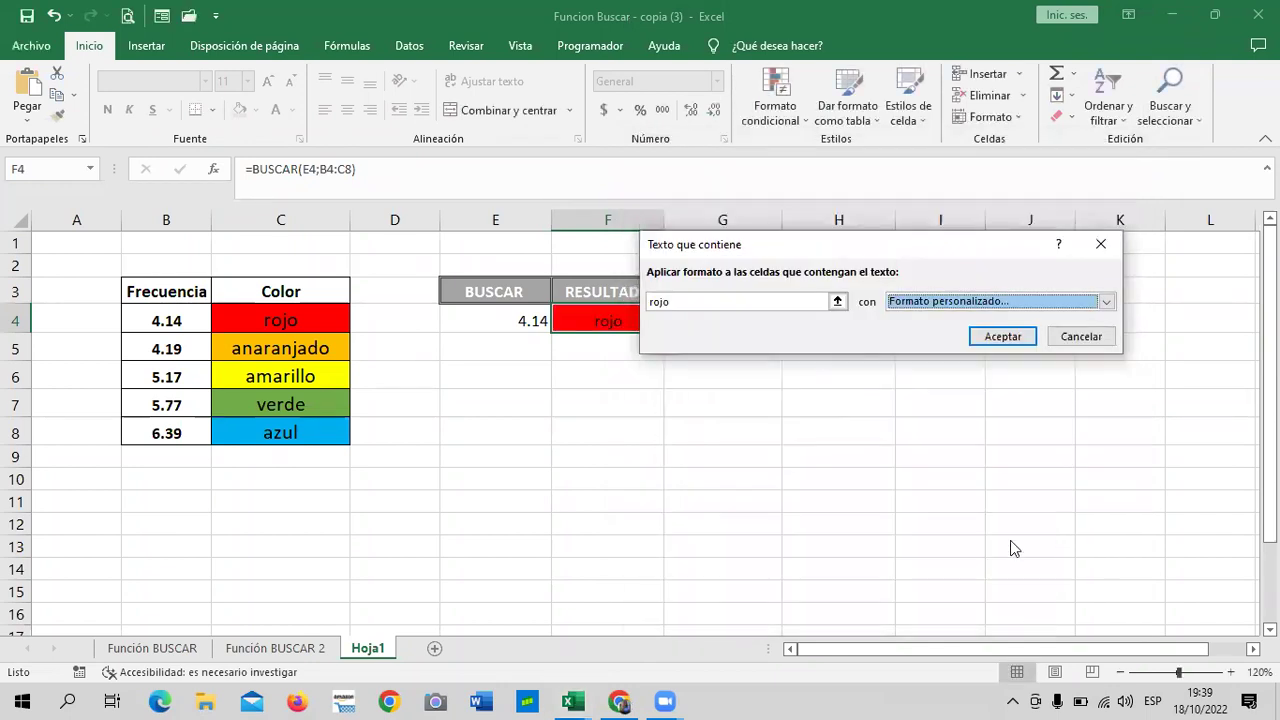
pyautogui.click(1002, 337)
pyautogui.click(898, 405)
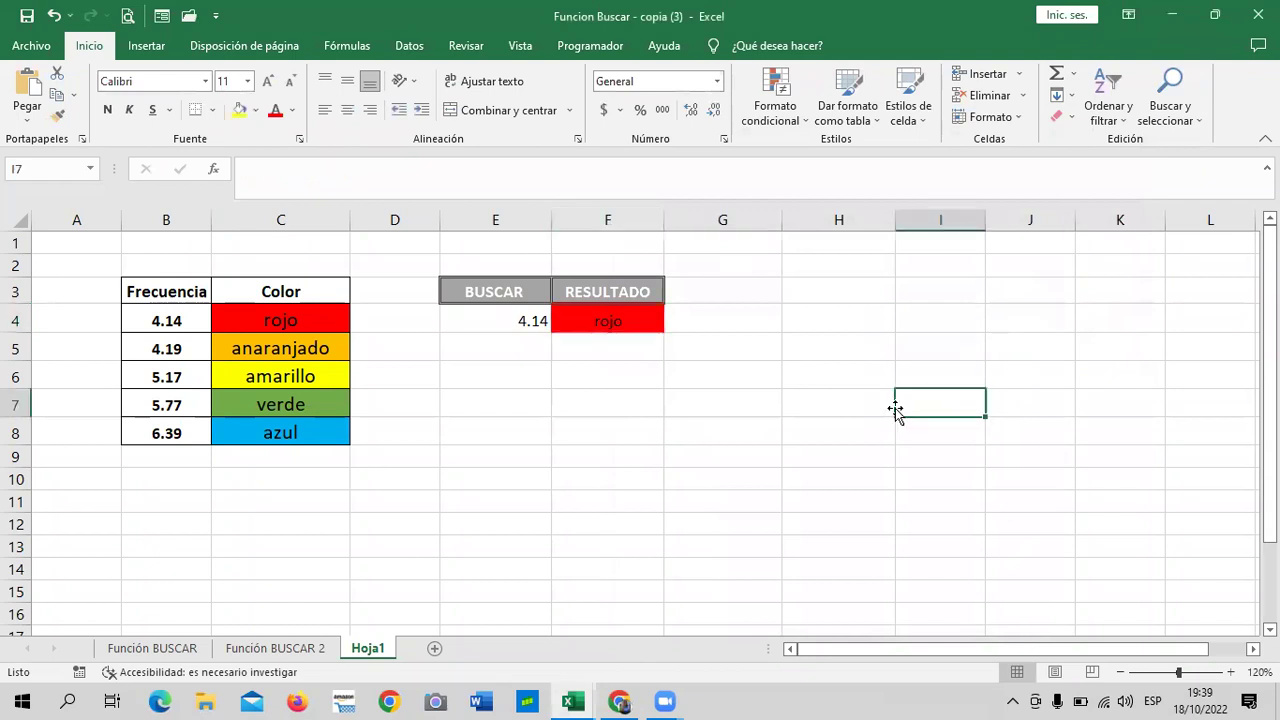
pyautogui.click(505, 317)
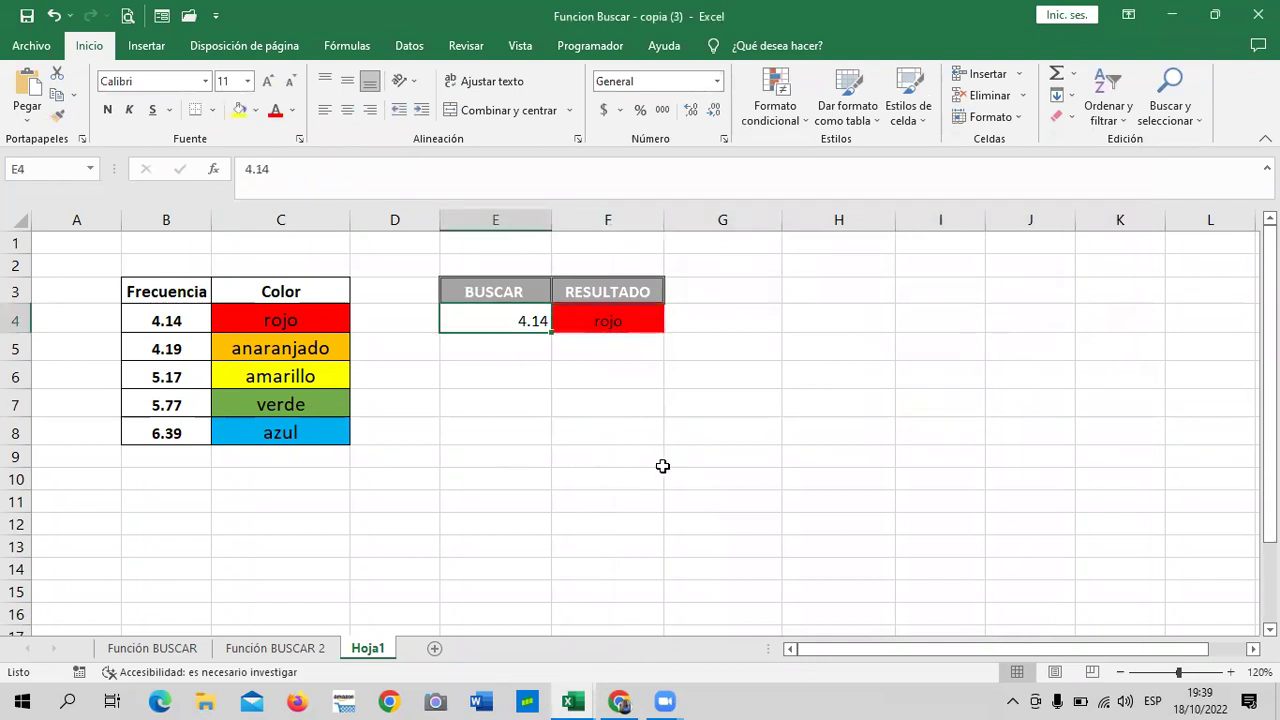
# Step: Enter 6.39 as the search value in E4 so F4 returns azul
pyautogui.write('6.39')
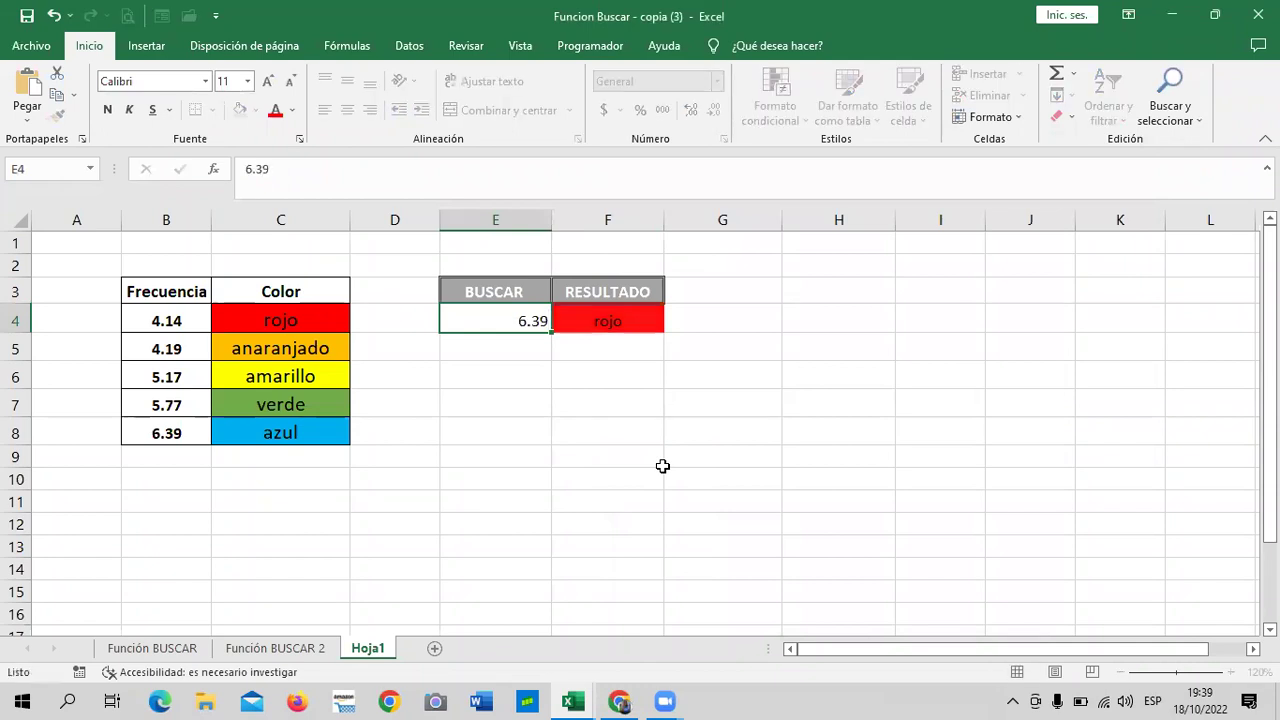
pyautogui.press('Return')
pyautogui.click(720, 346)
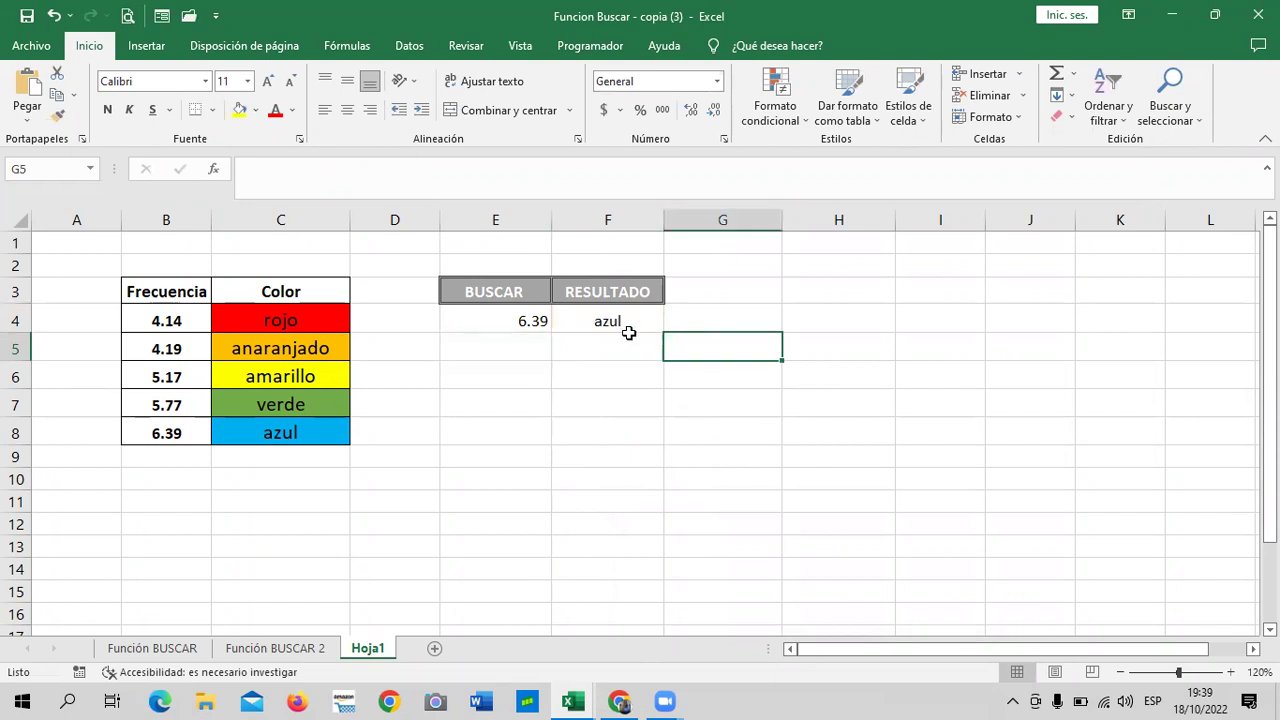
pyautogui.click(615, 321)
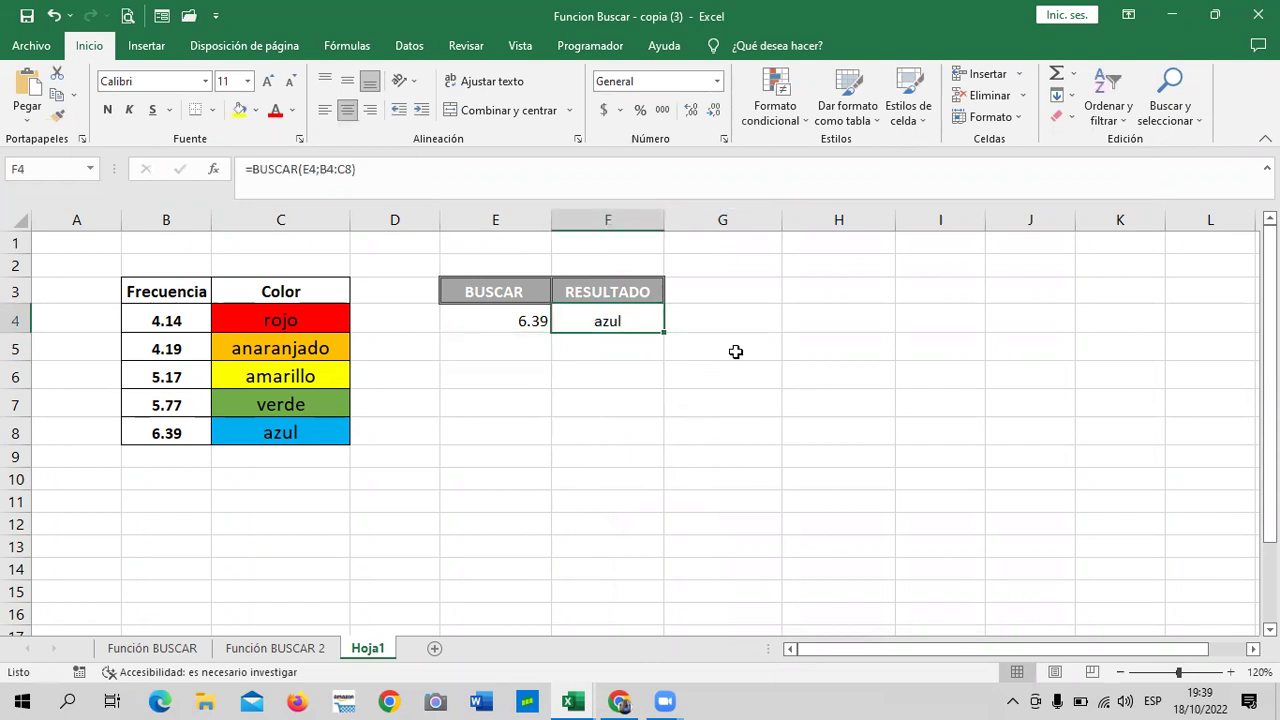
pyautogui.click(838, 340)
pyautogui.click(604, 321)
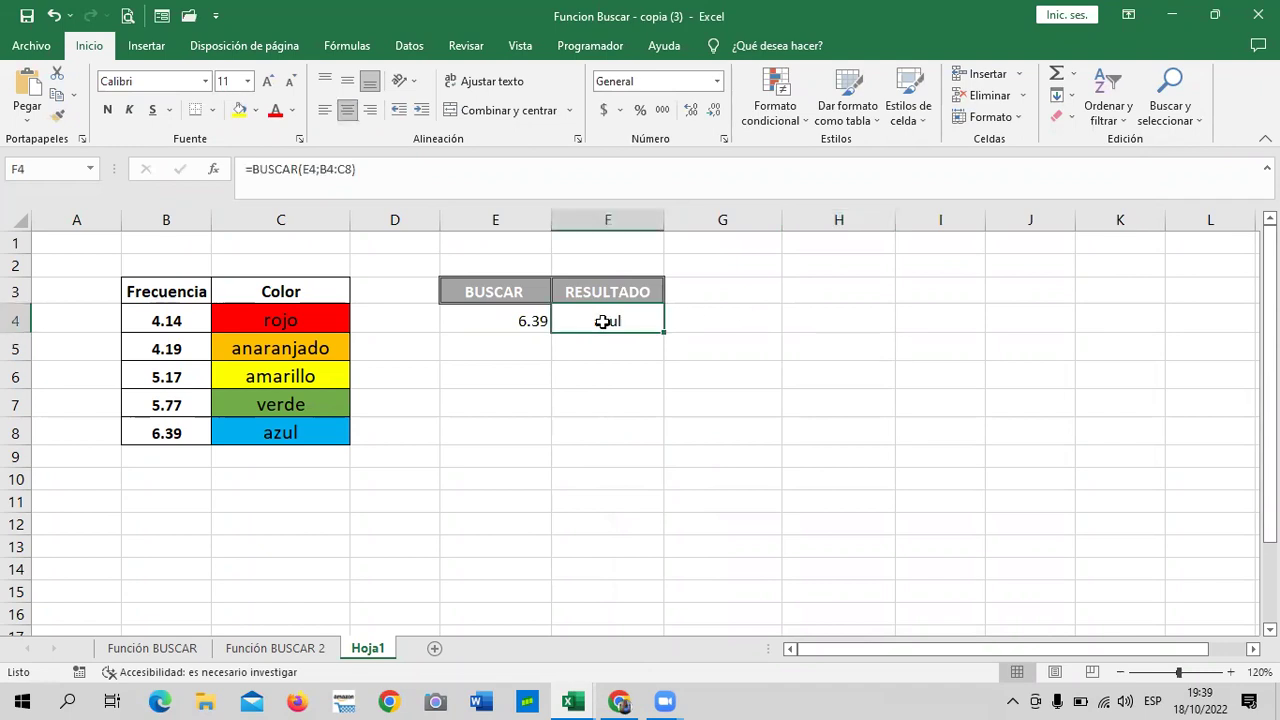
# Step: Add a Texto que contiene rule for azul with a custom #3106EA purple-blue fill
pyautogui.click(775, 100)
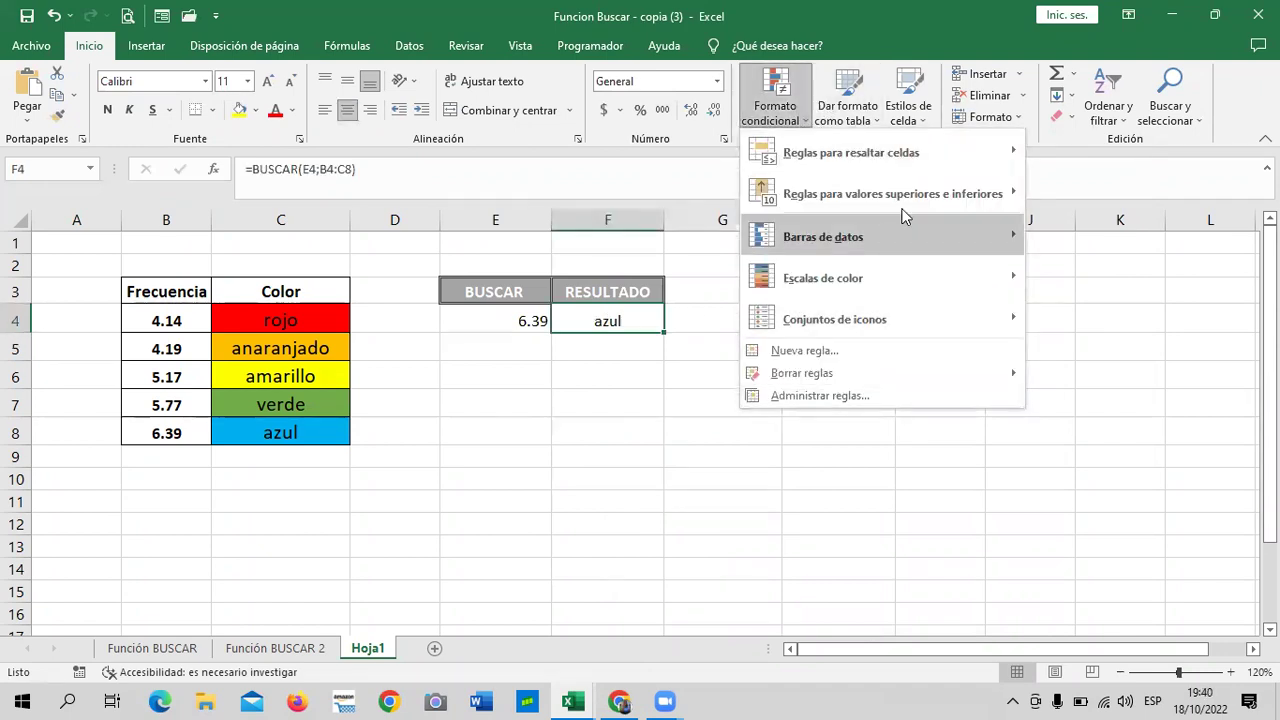
pyautogui.moveTo(851, 152)
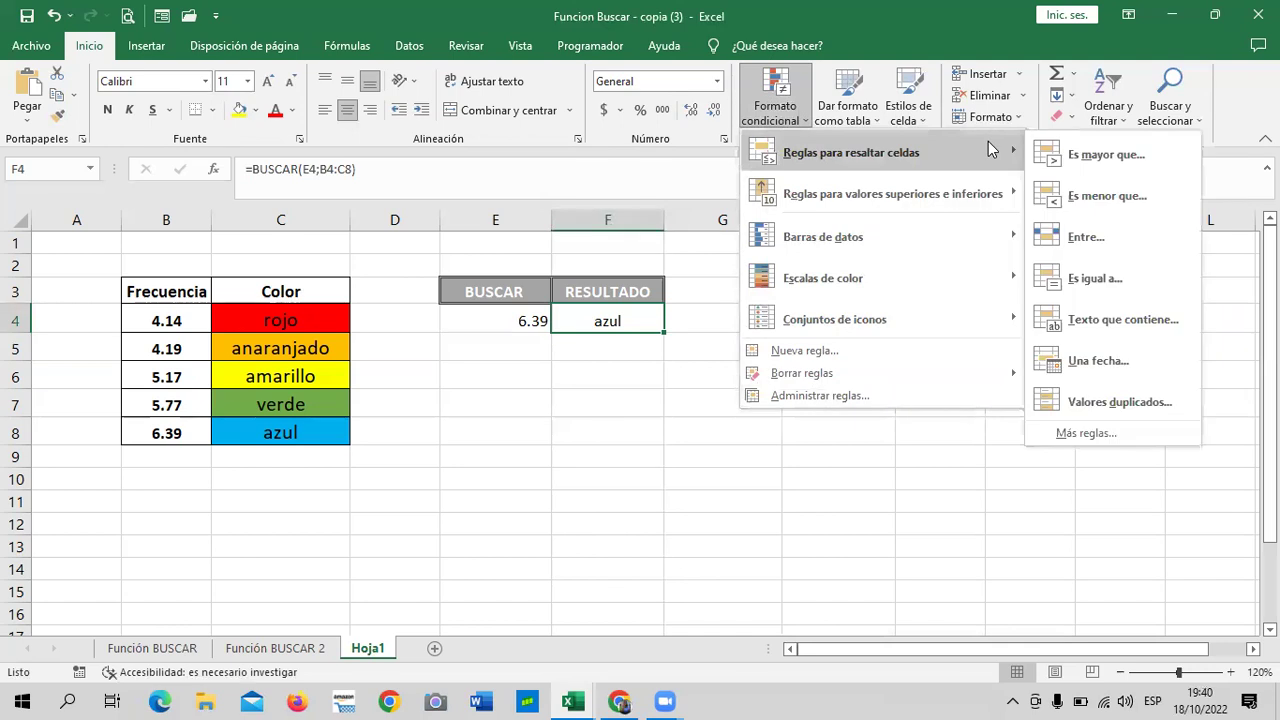
pyautogui.click(1161, 329)
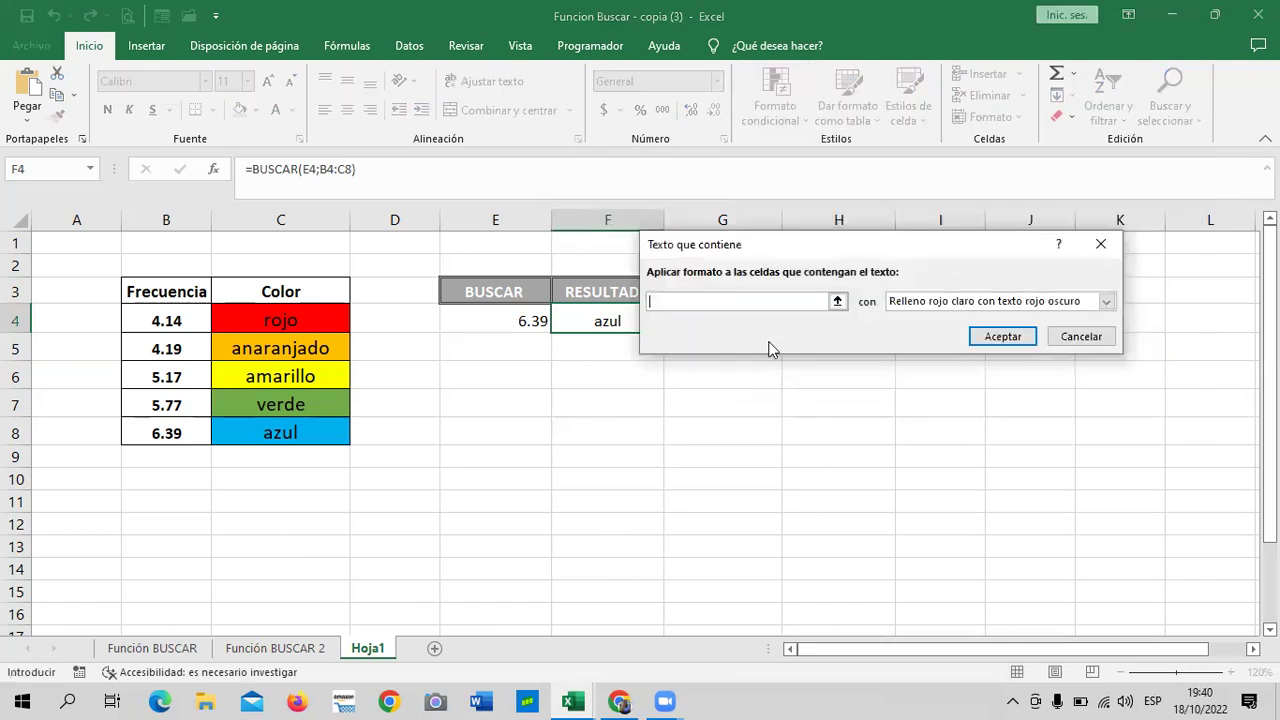
pyautogui.write('azul')
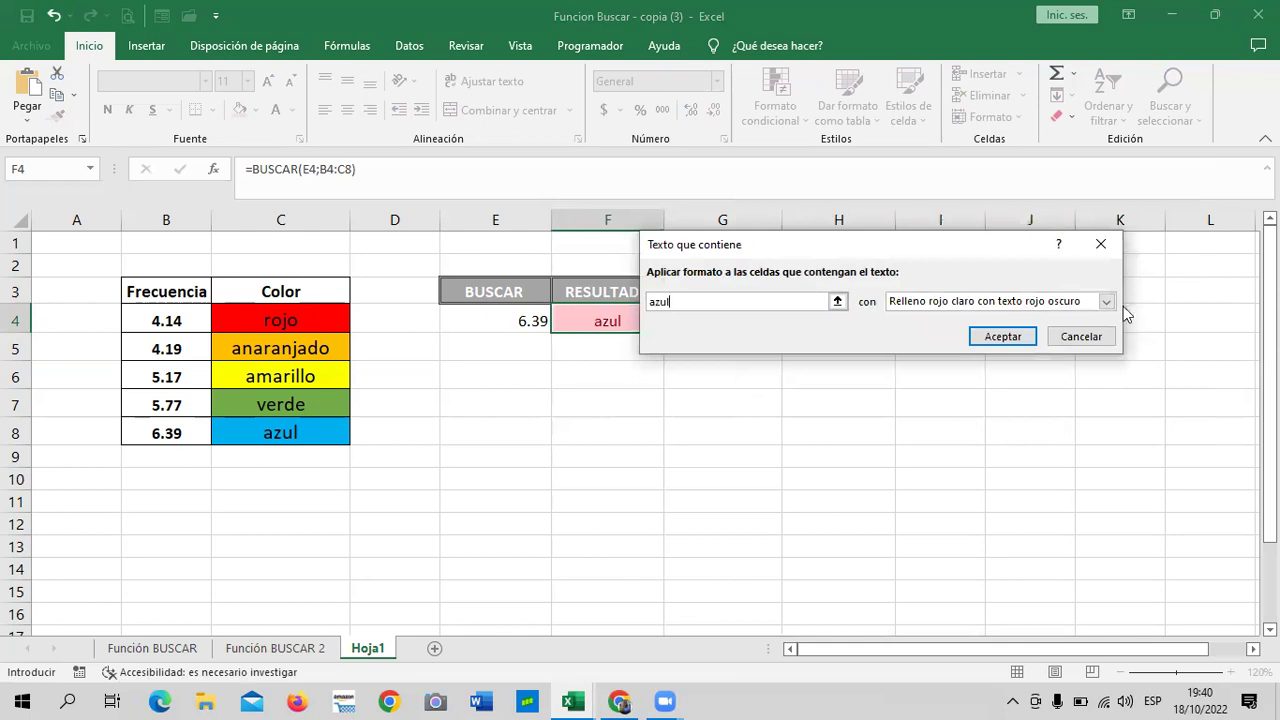
pyautogui.click(1106, 301)
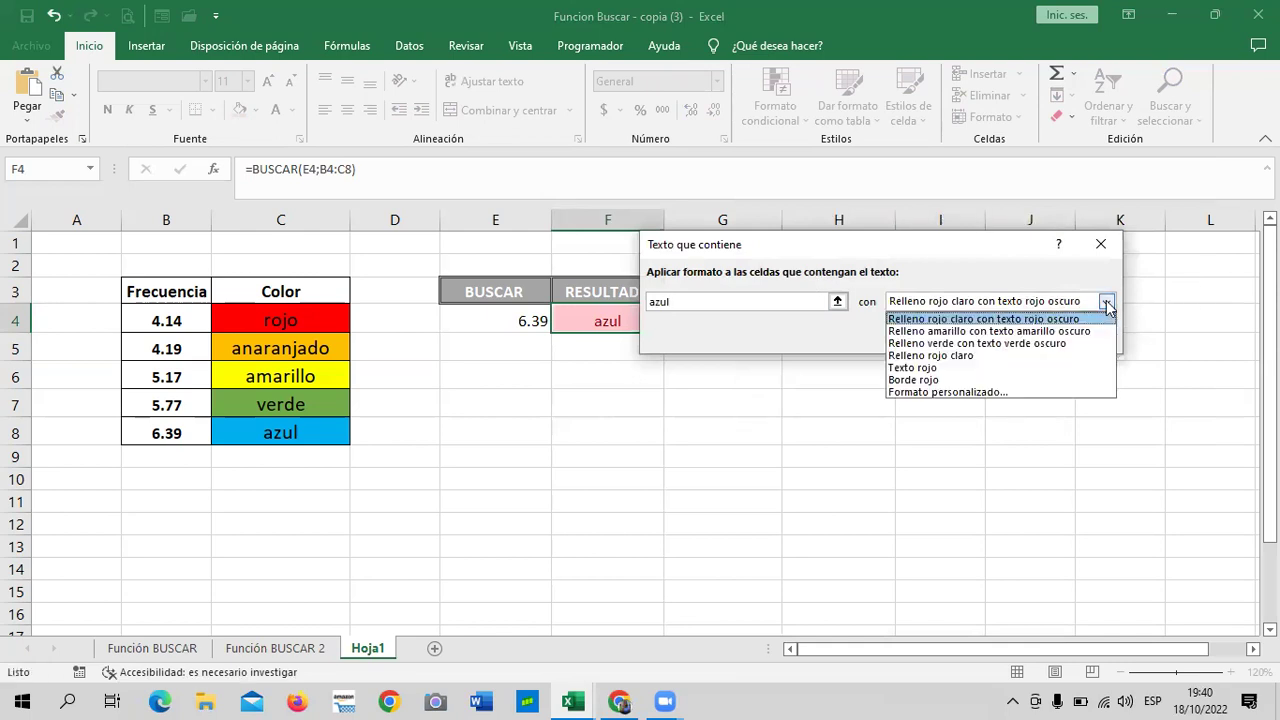
pyautogui.click(968, 392)
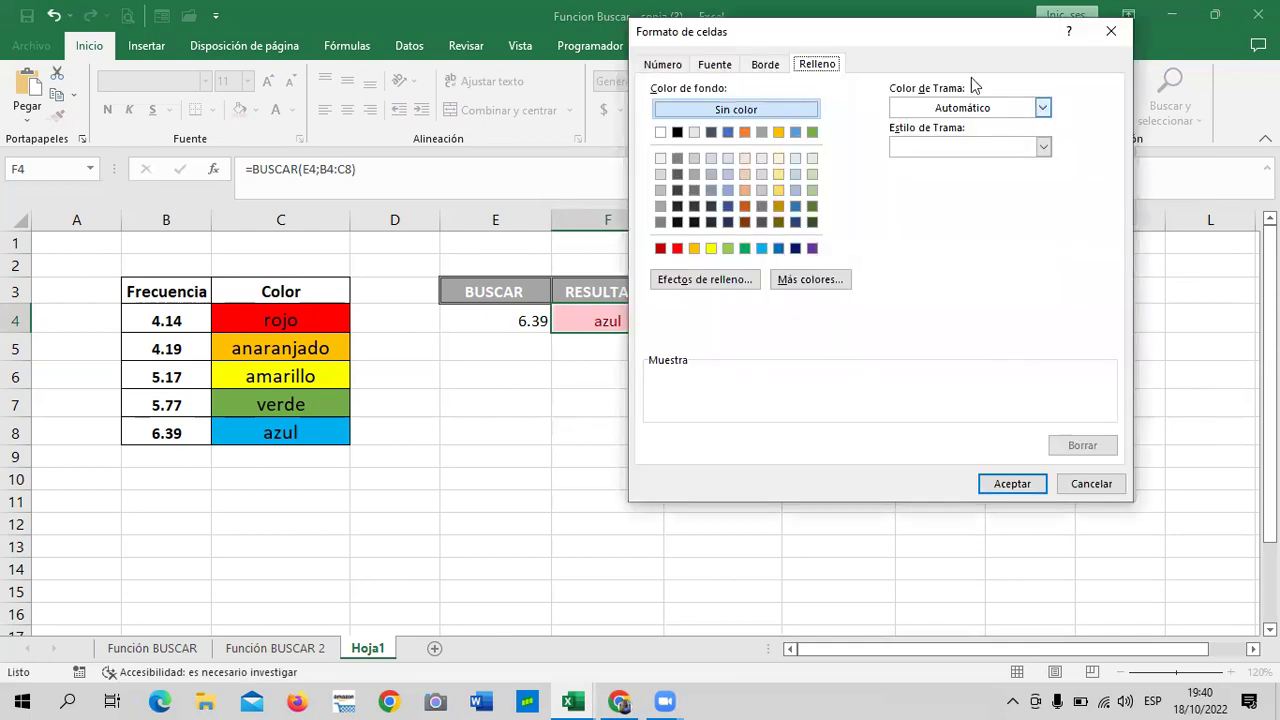
pyautogui.click(762, 249)
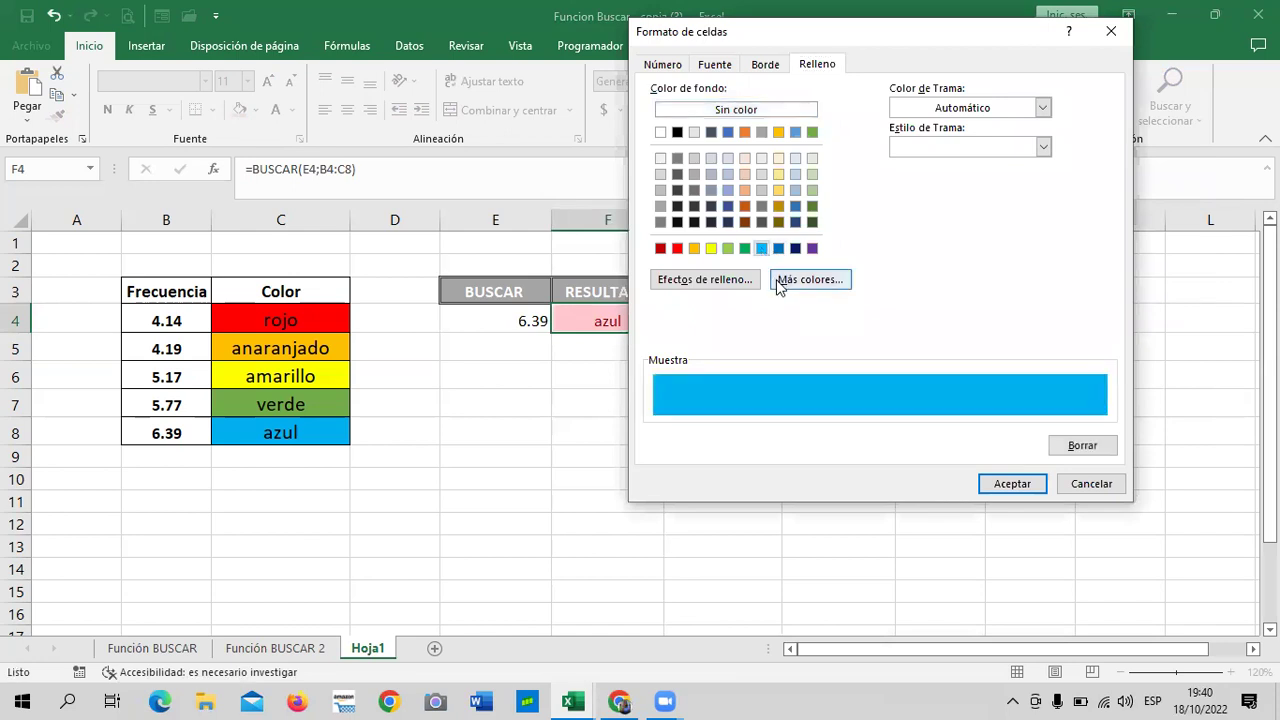
pyautogui.click(787, 283)
pyautogui.click(855, 179)
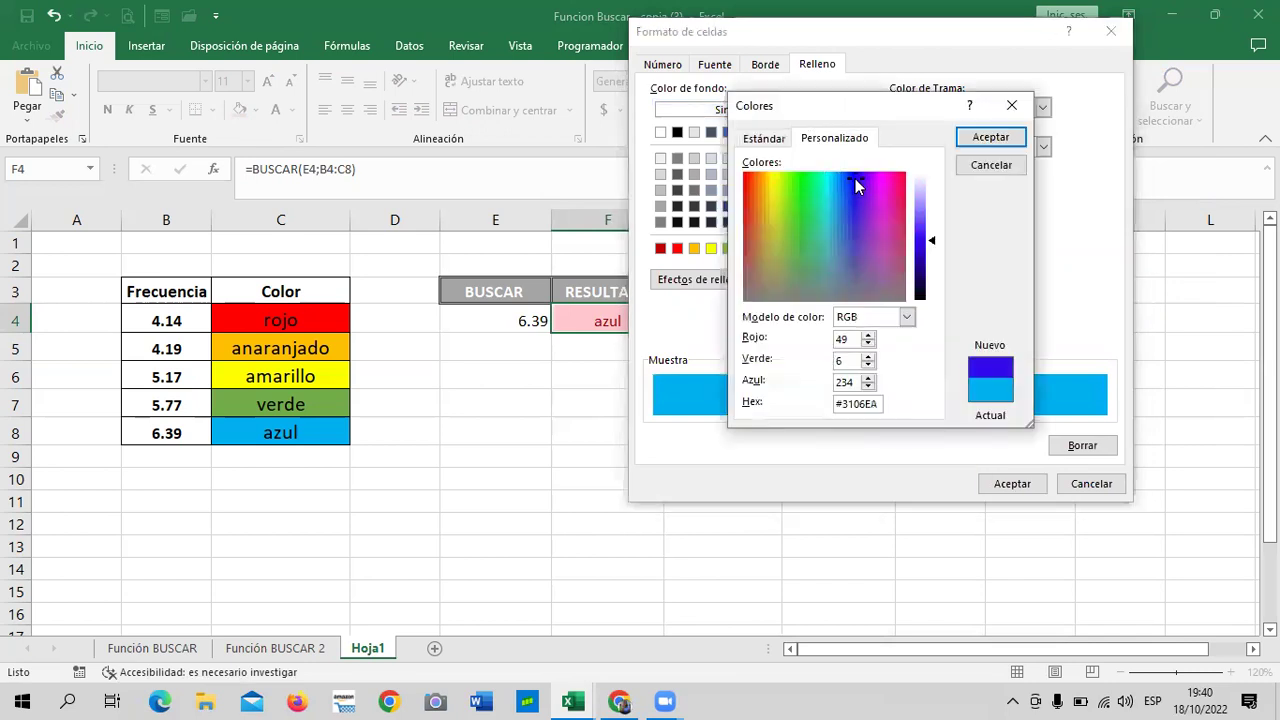
pyautogui.click(985, 137)
pyautogui.click(1020, 485)
pyautogui.click(1003, 336)
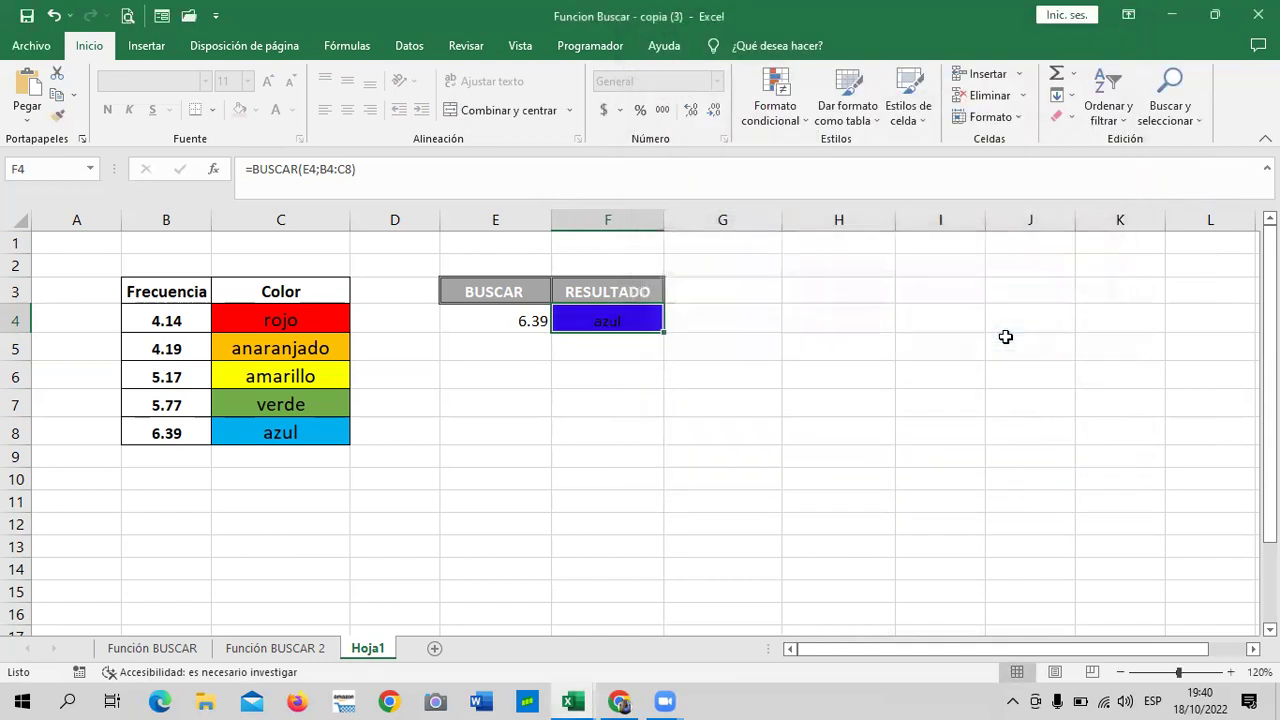
pyautogui.click(943, 381)
# Step: Re-enter 4.14 in E4, clear the stray character in E5, and check F4's formula
pyautogui.click(512, 320)
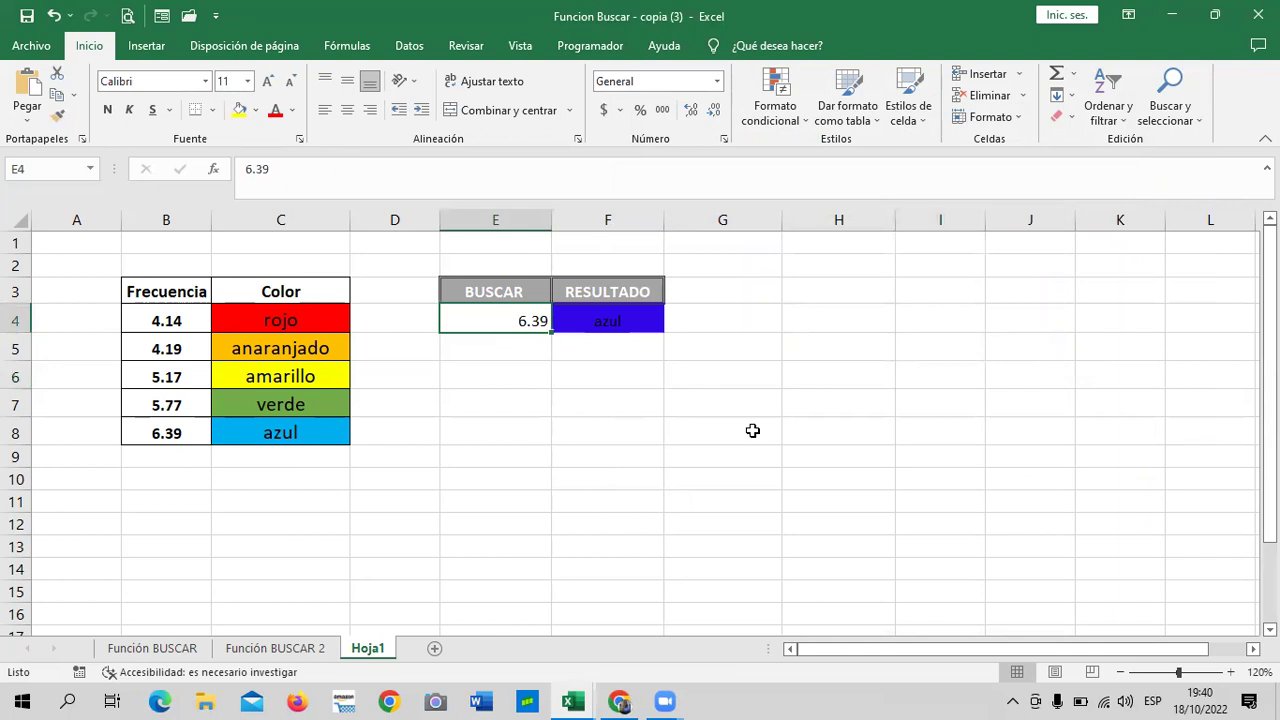
pyautogui.write('4.14')
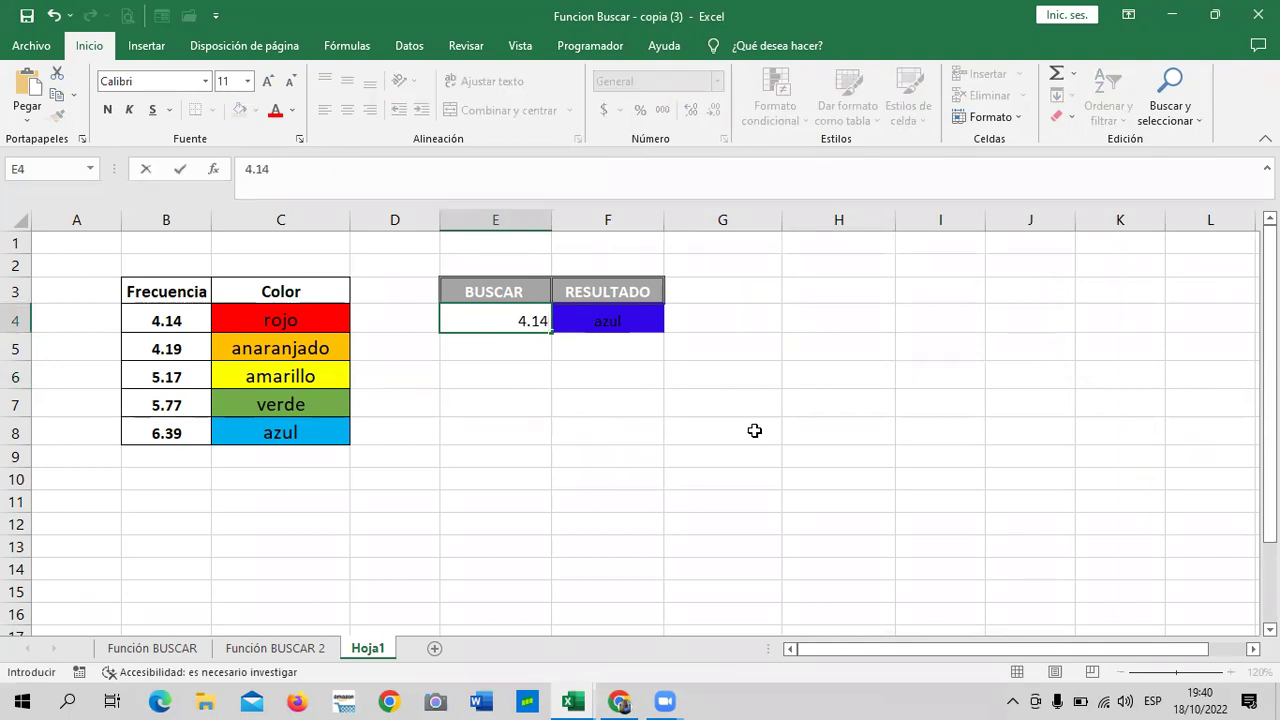
pyautogui.press('Return')
pyautogui.write('}')
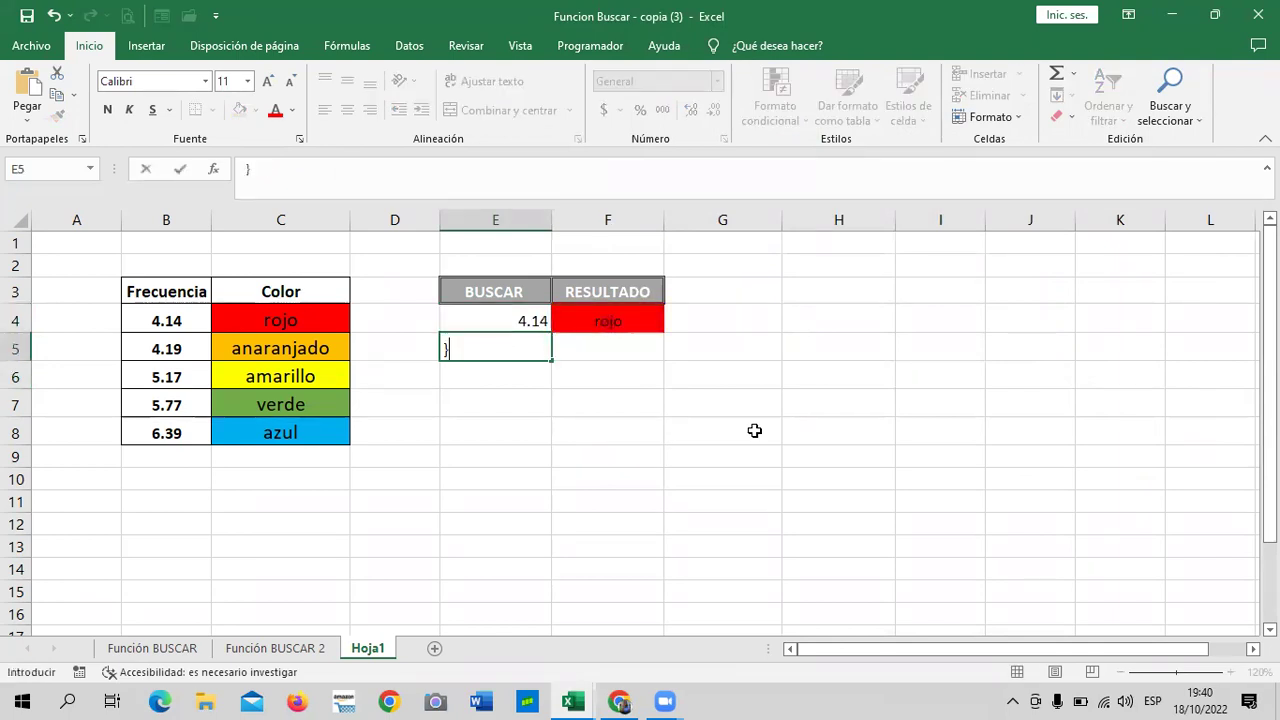
pyautogui.press('BackSpace')
pyautogui.click(803, 401)
pyautogui.click(617, 324)
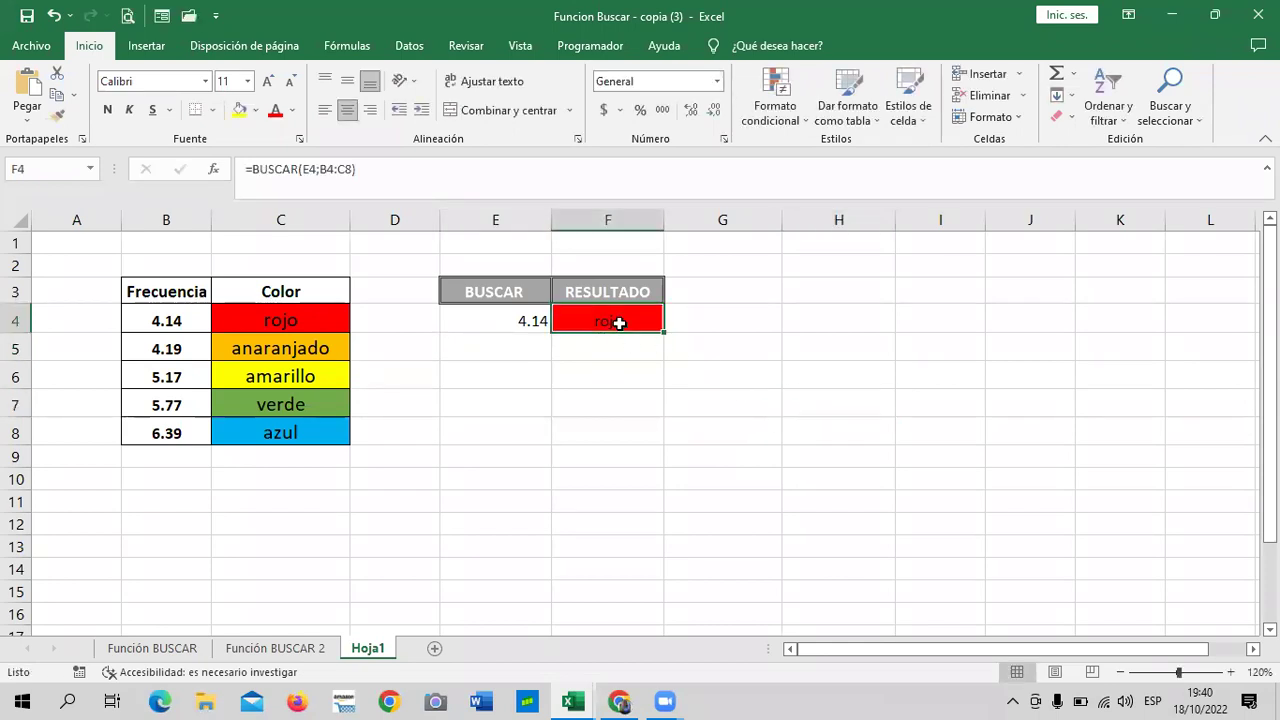
pyautogui.click(772, 344)
pyautogui.click(606, 312)
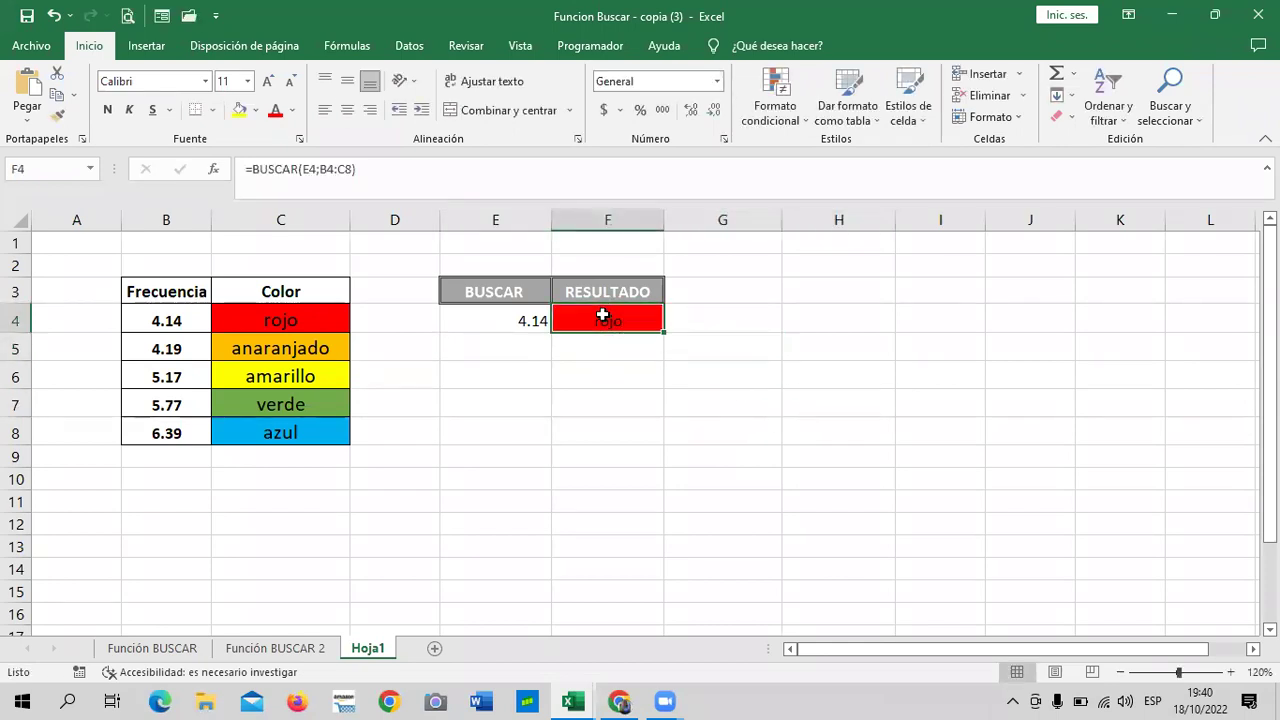
# Step: Set the search value in E4 to 5.77 so F4 returns verde
pyautogui.click(518, 324)
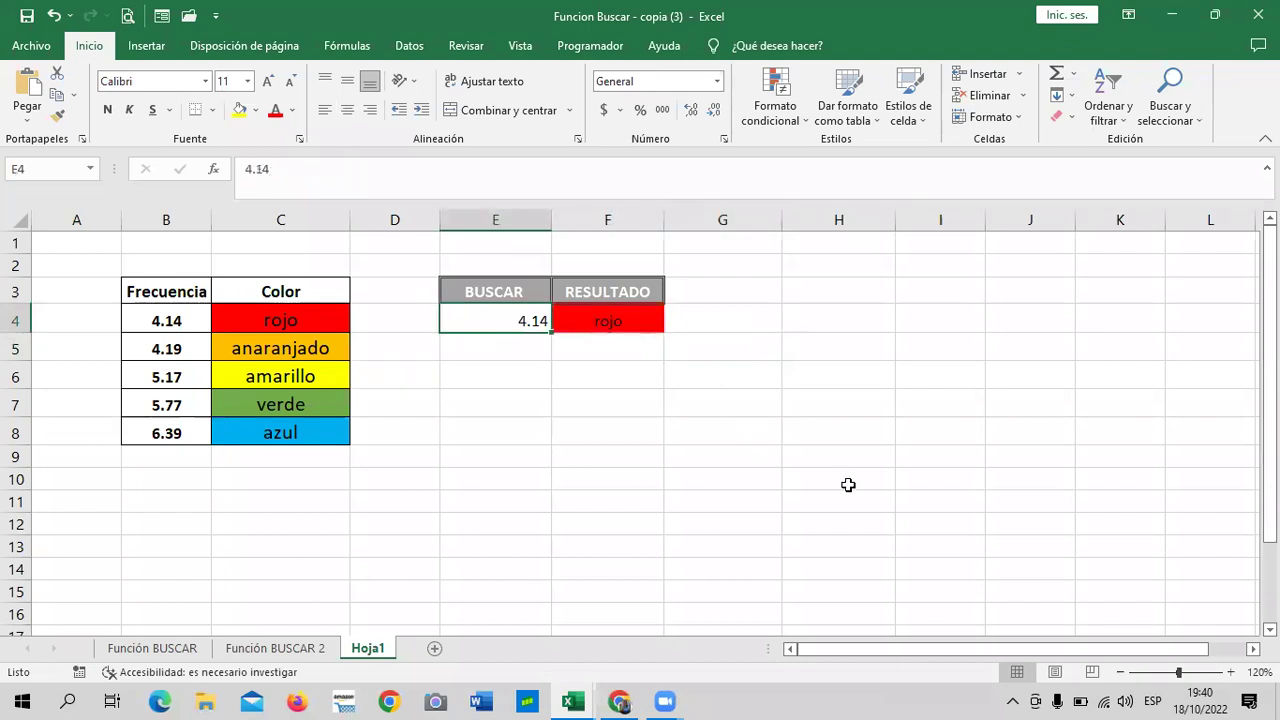
pyautogui.write('5.77')
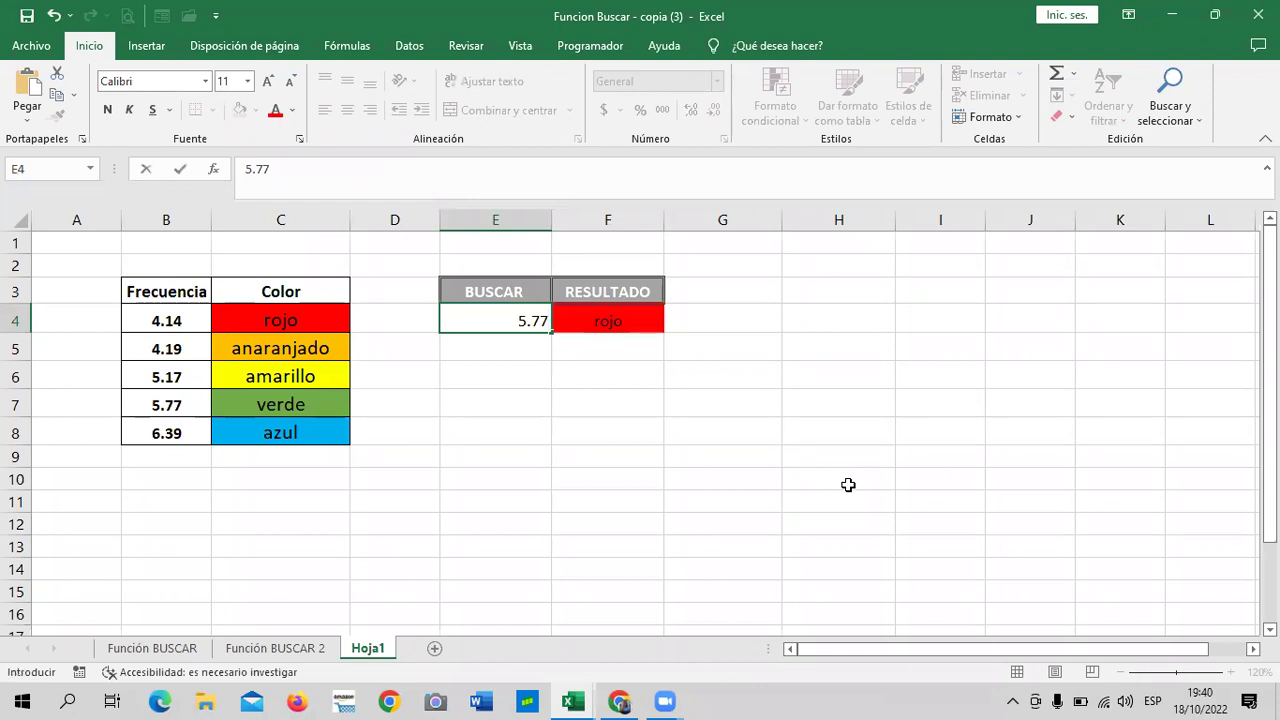
pyautogui.press('Return')
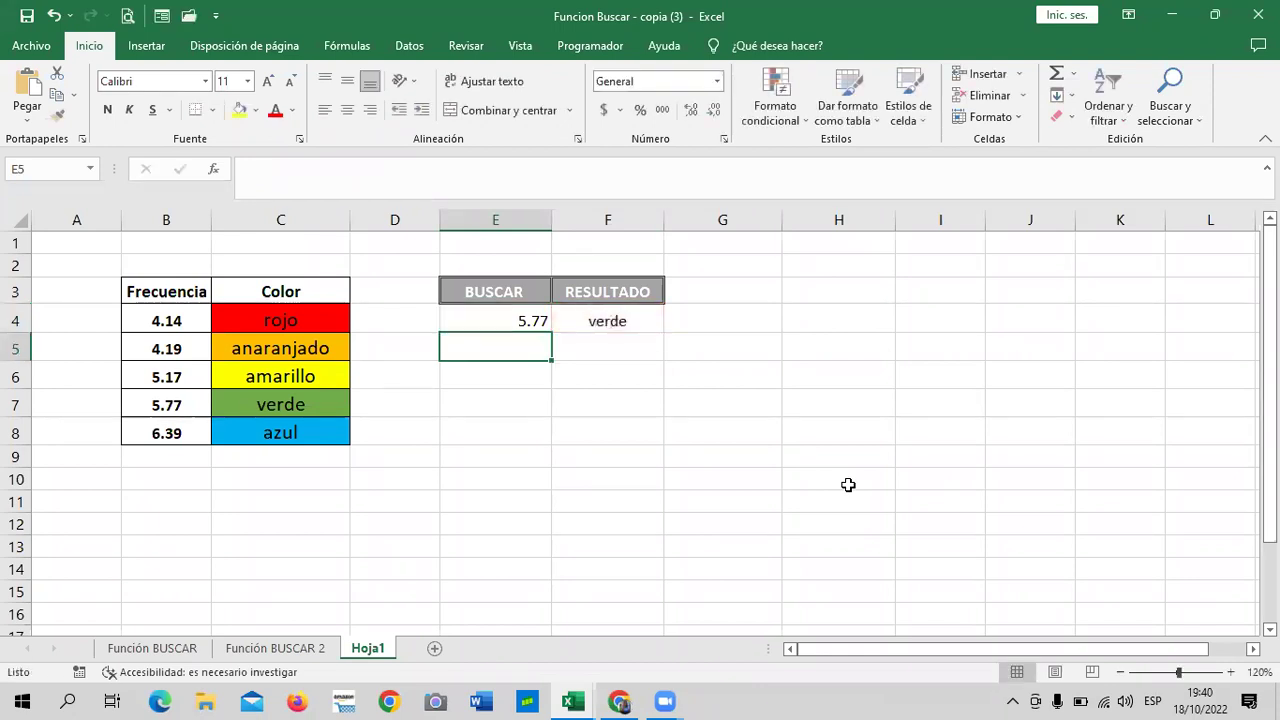
pyautogui.click(657, 345)
pyautogui.click(640, 323)
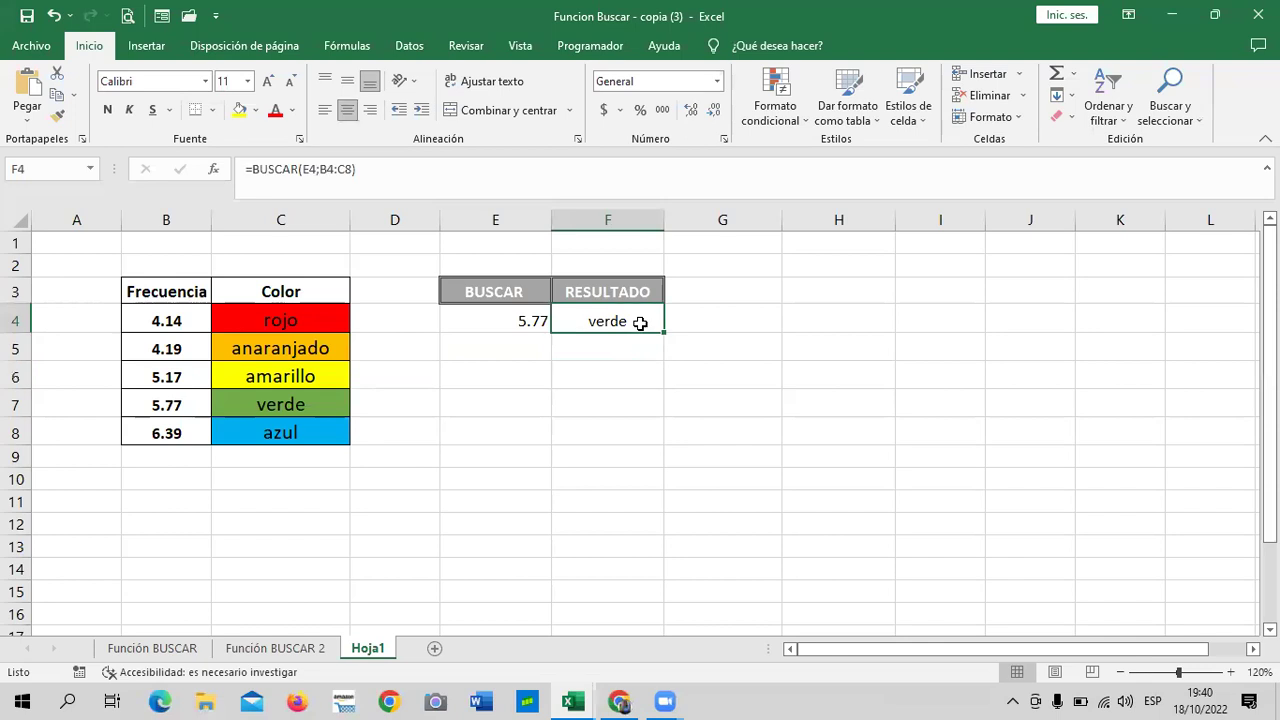
# Step: Add a Texto que contiene rule for 'verde' giving F4 a custom green fill
pyautogui.click(775, 100)
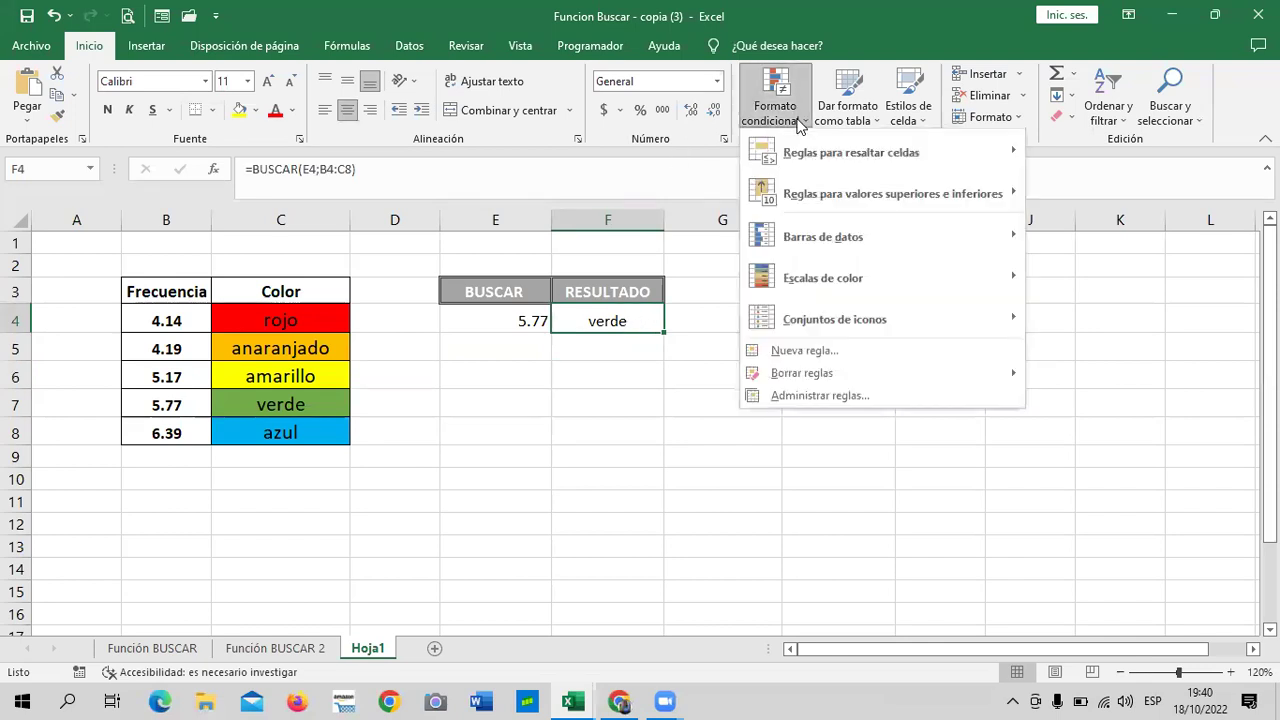
pyautogui.moveTo(851, 152)
pyautogui.click(1120, 320)
pyautogui.write('verde')
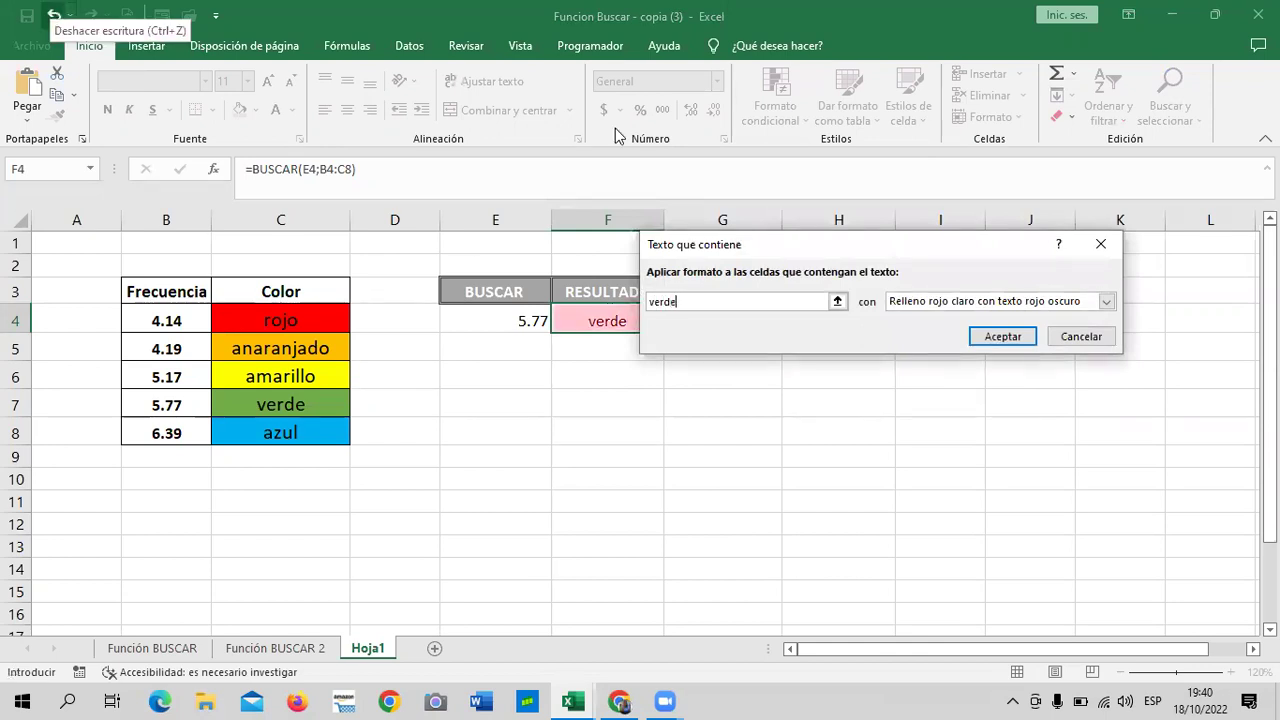
pyautogui.click(1106, 301)
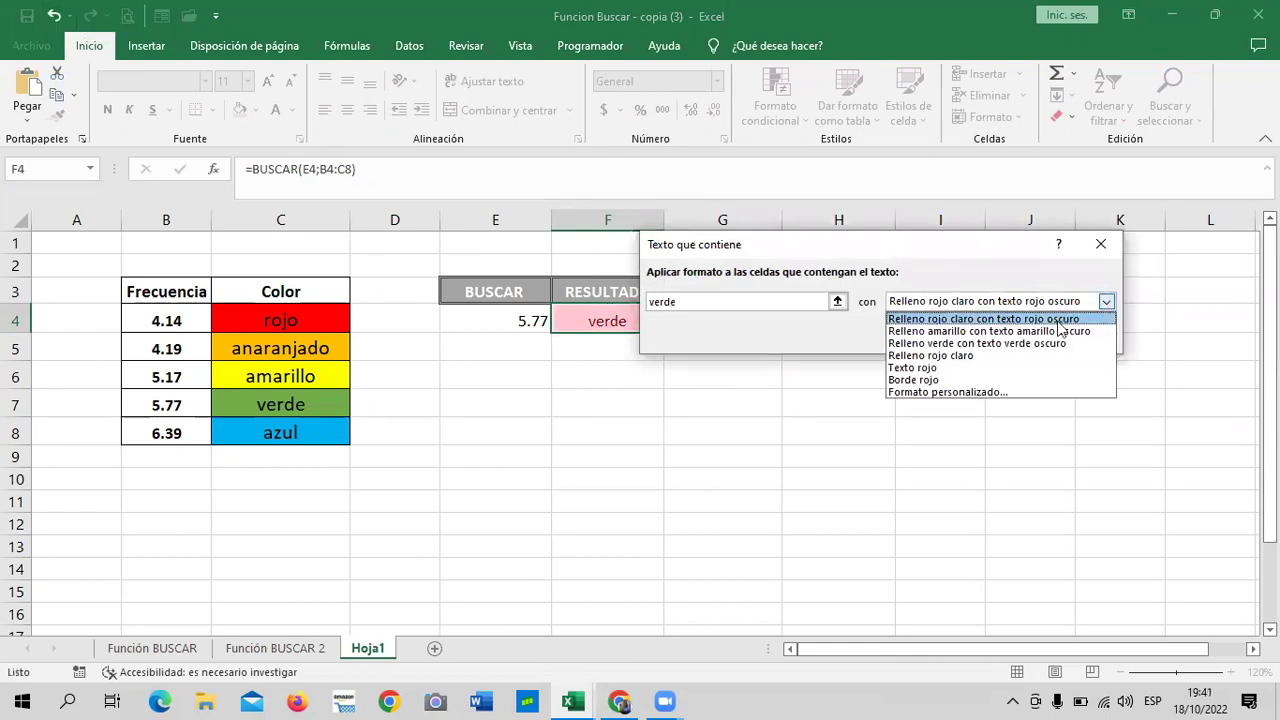
pyautogui.click(982, 390)
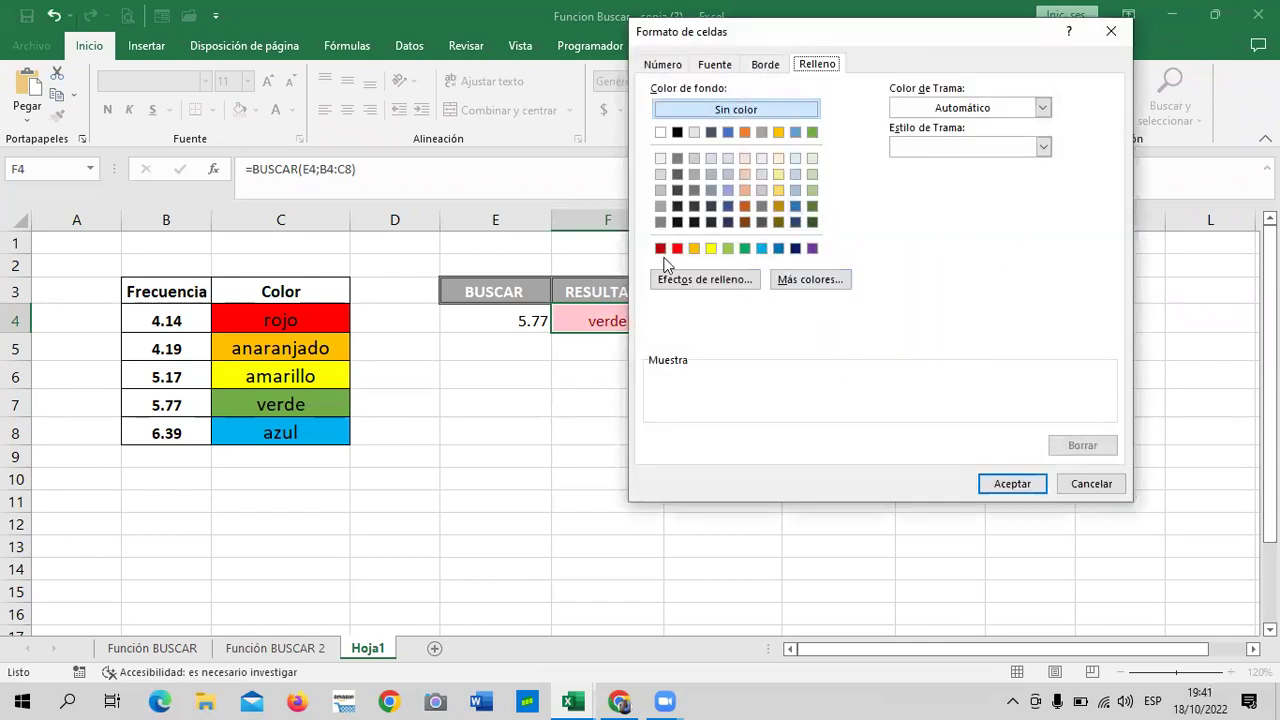
pyautogui.click(806, 279)
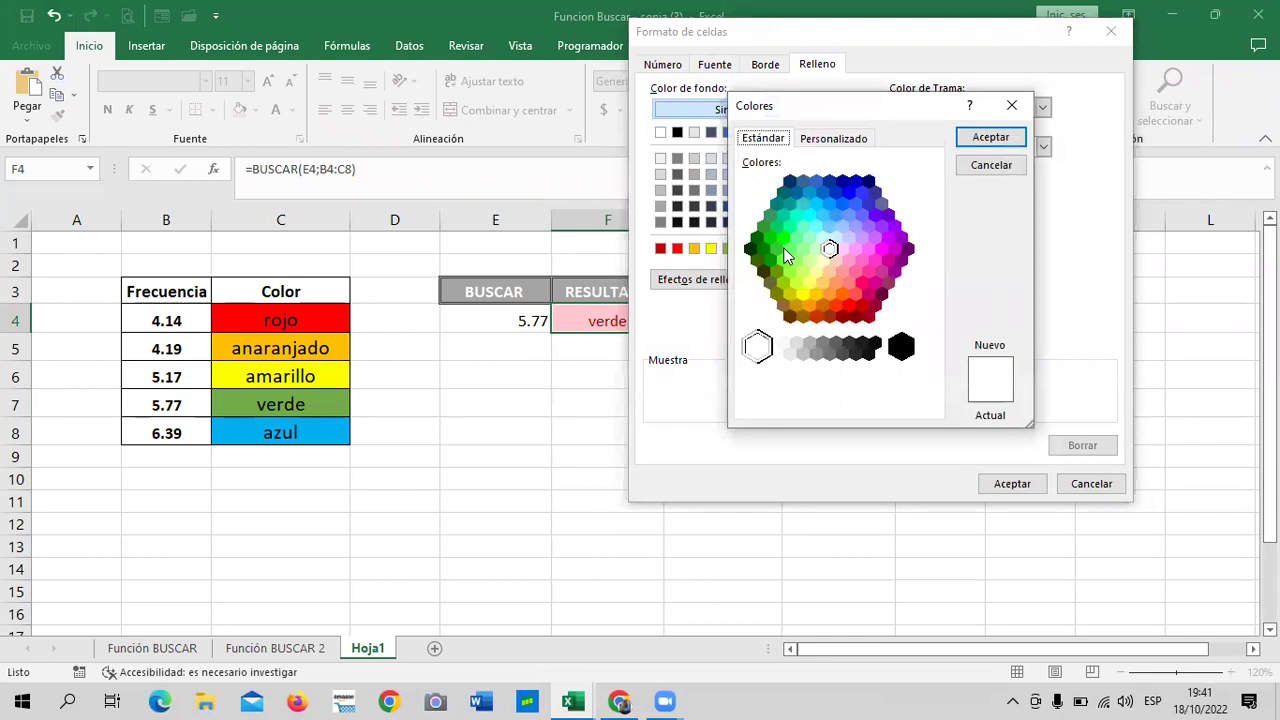
pyautogui.click(772, 248)
pyautogui.click(991, 137)
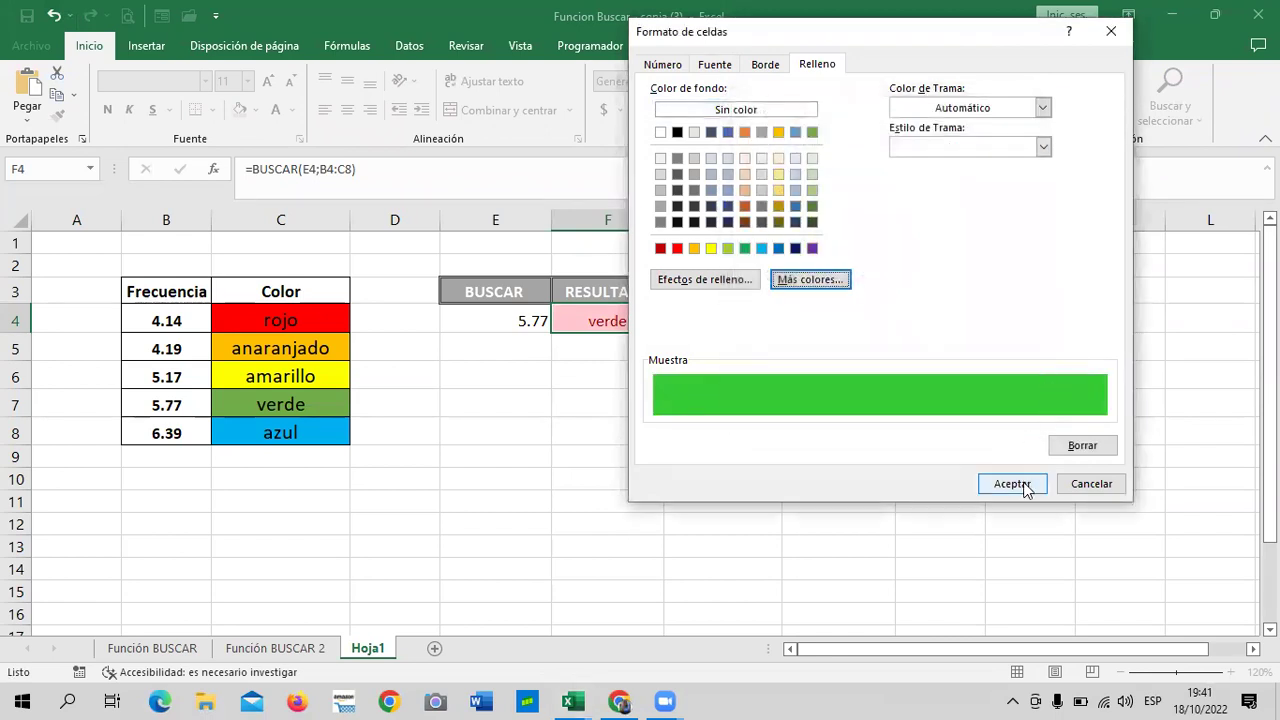
pyautogui.click(1012, 484)
pyautogui.click(990, 340)
# Step: Test the lookup with search values 6.39 and then 4.14 in E4
pyautogui.click(953, 420)
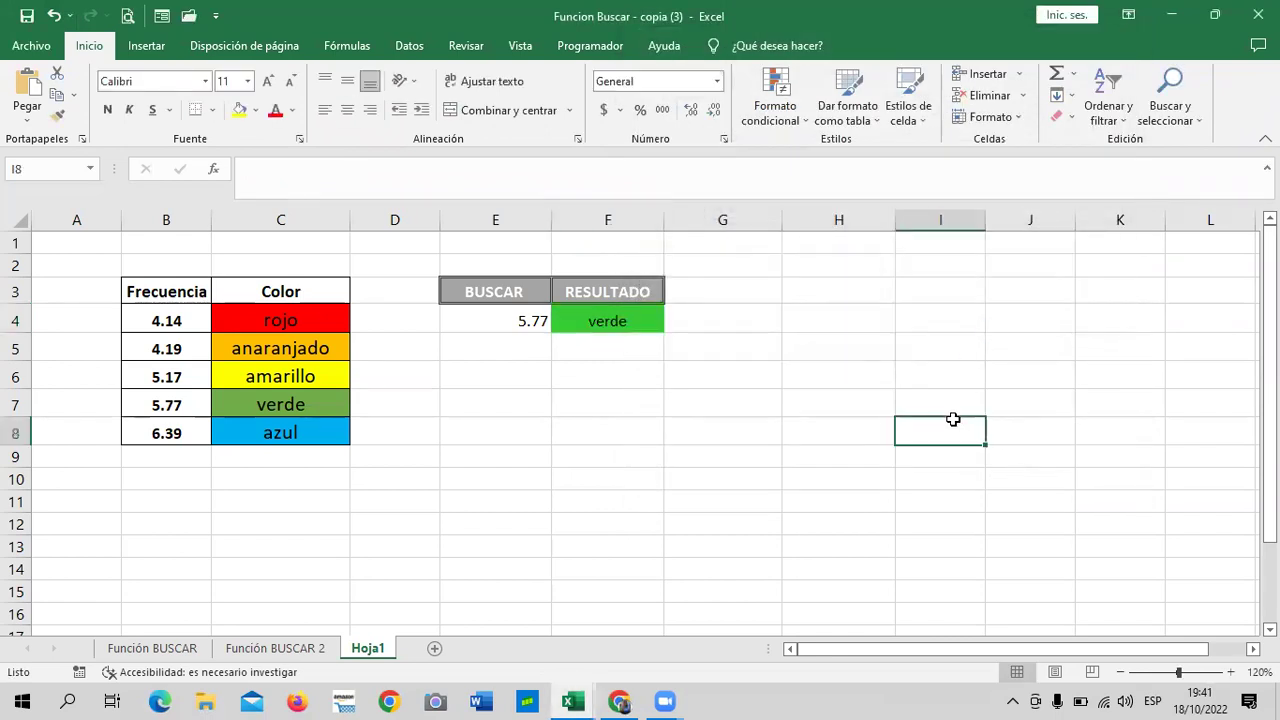
pyautogui.click(484, 318)
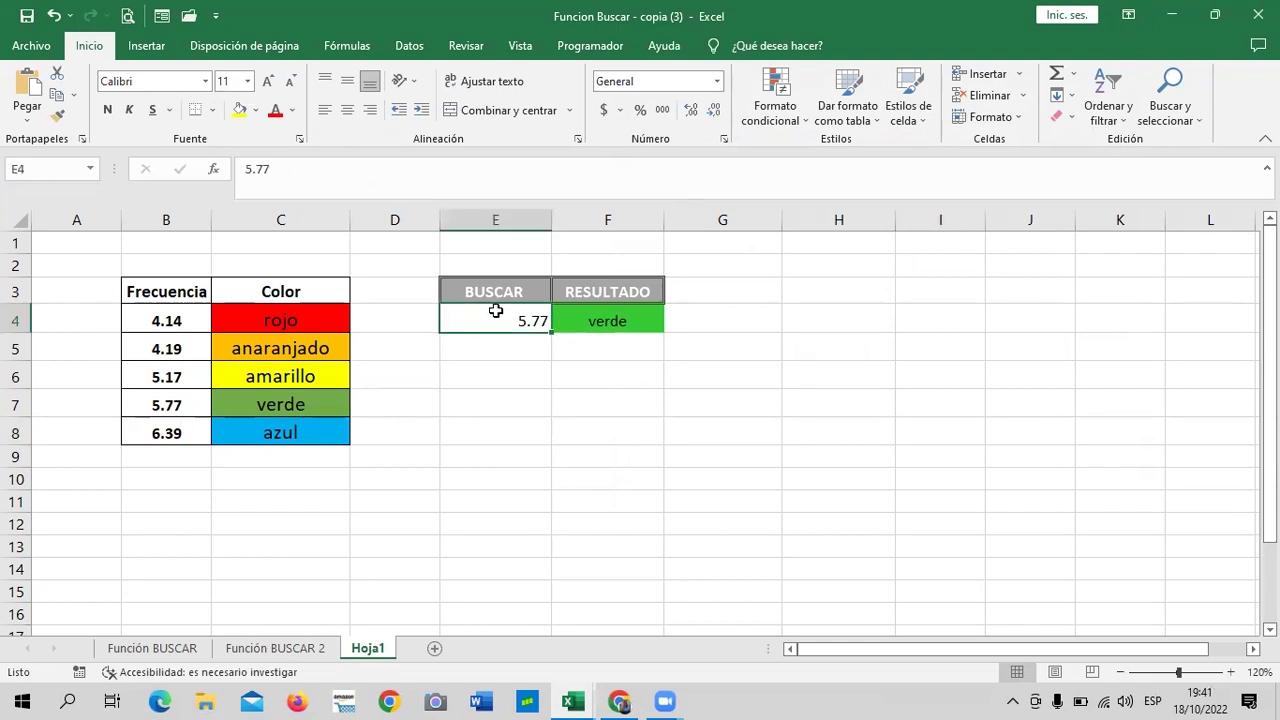
pyautogui.write('6')
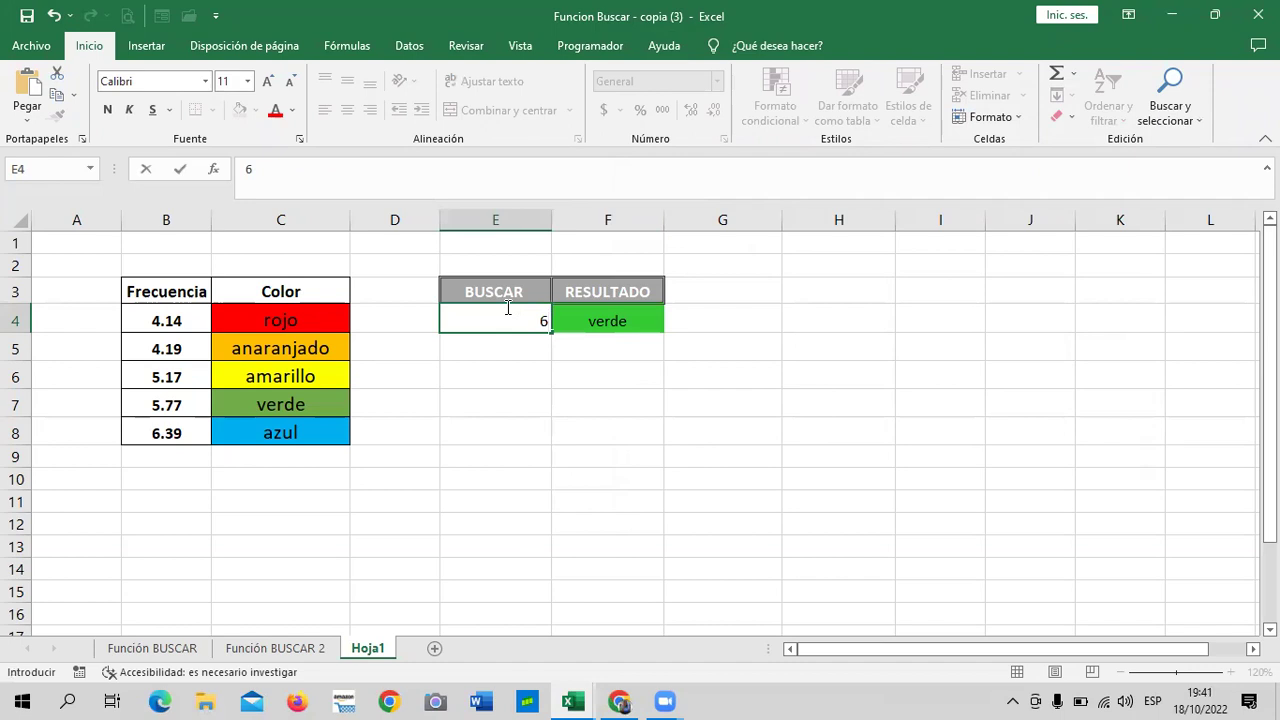
pyautogui.write('.39')
pyautogui.press('Return')
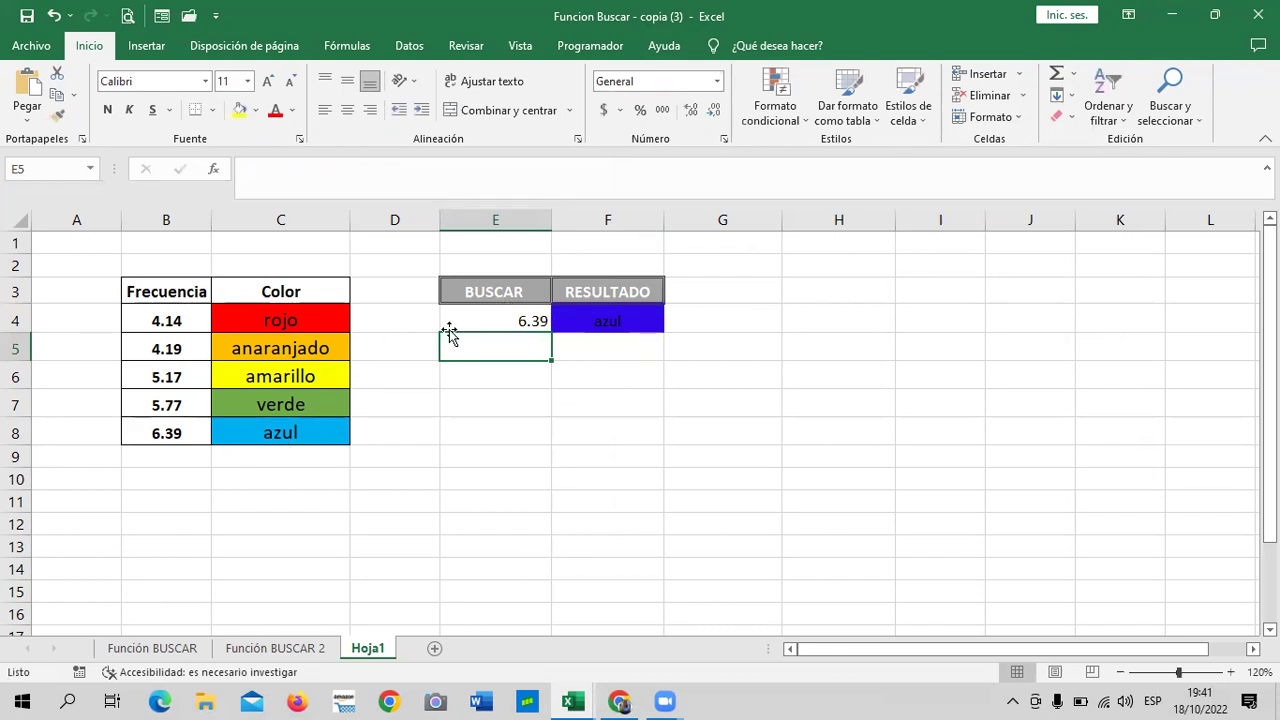
pyautogui.click(488, 323)
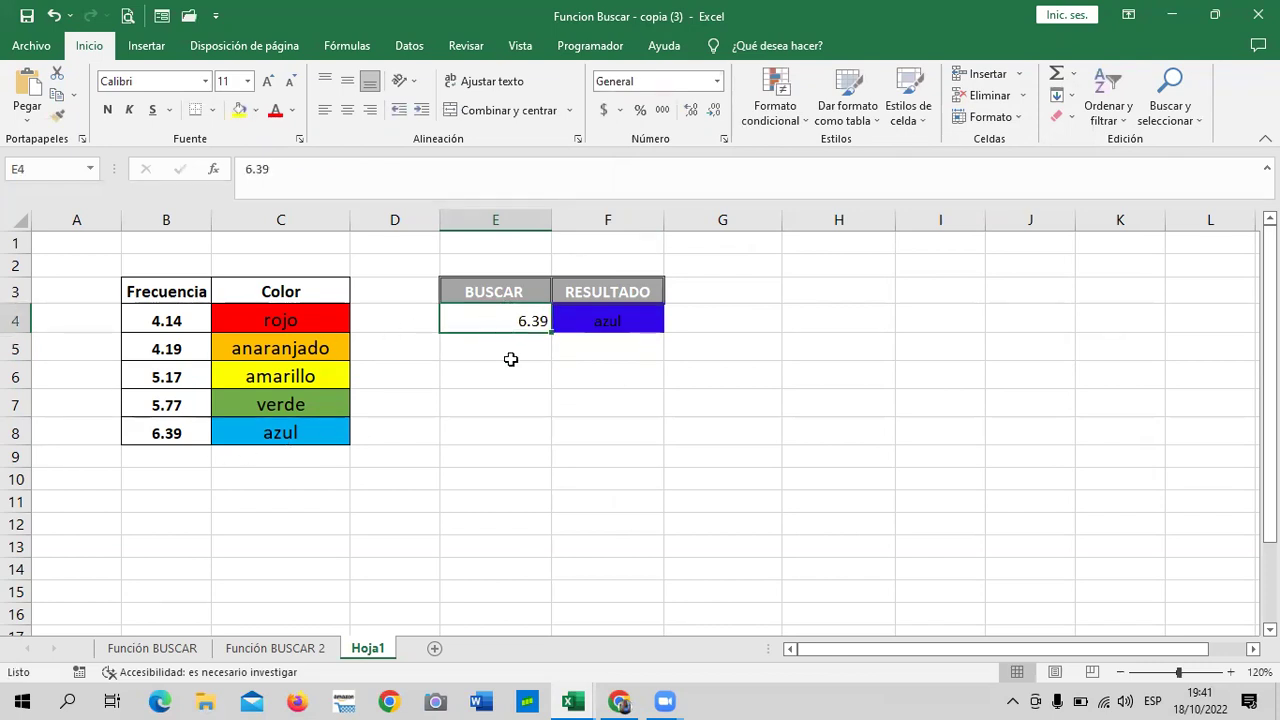
pyautogui.write('4.1')
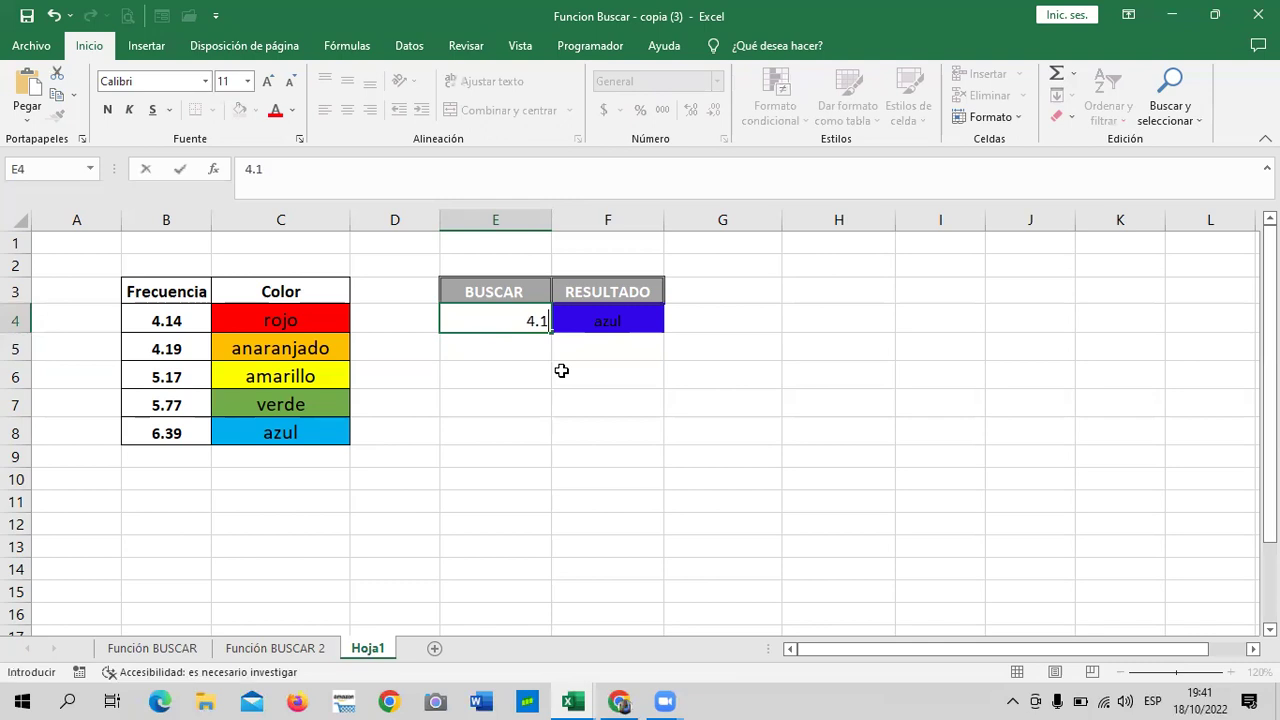
pyautogui.write('4')
pyautogui.press('Return')
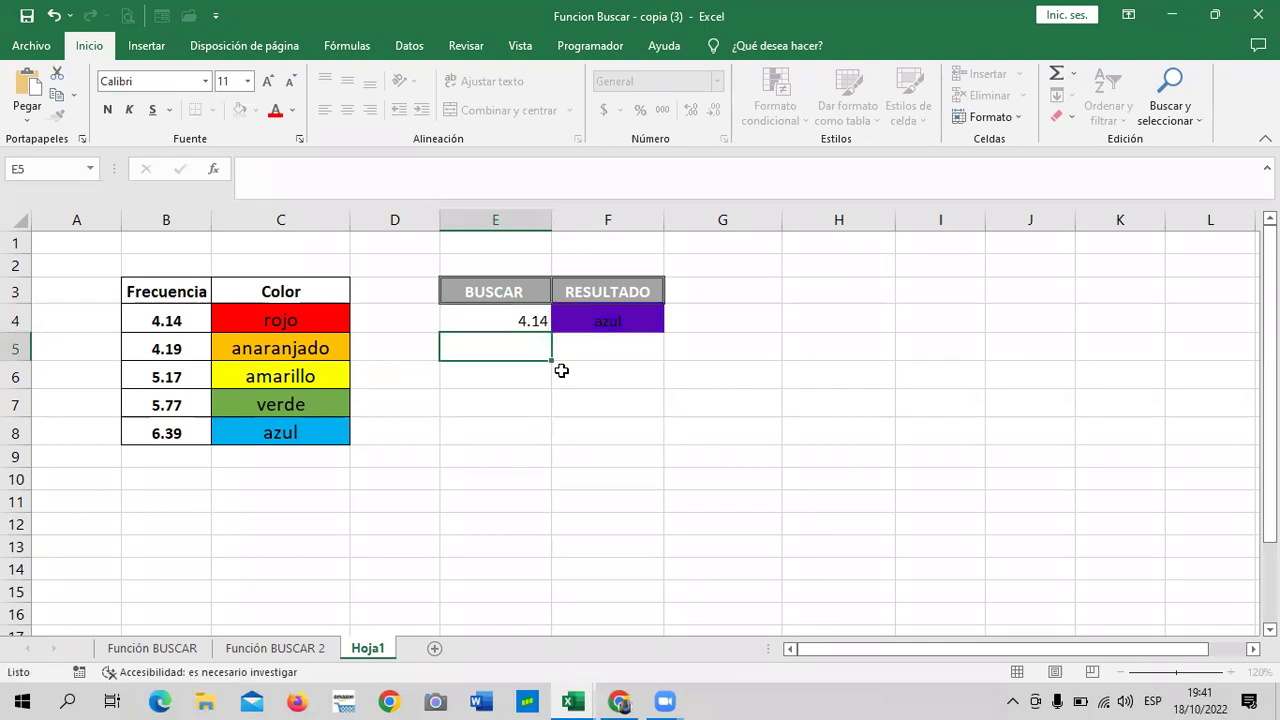
# Step: Enter 5, remove the stray 77 from E5, and correct E4 to 5.77
pyautogui.click(518, 320)
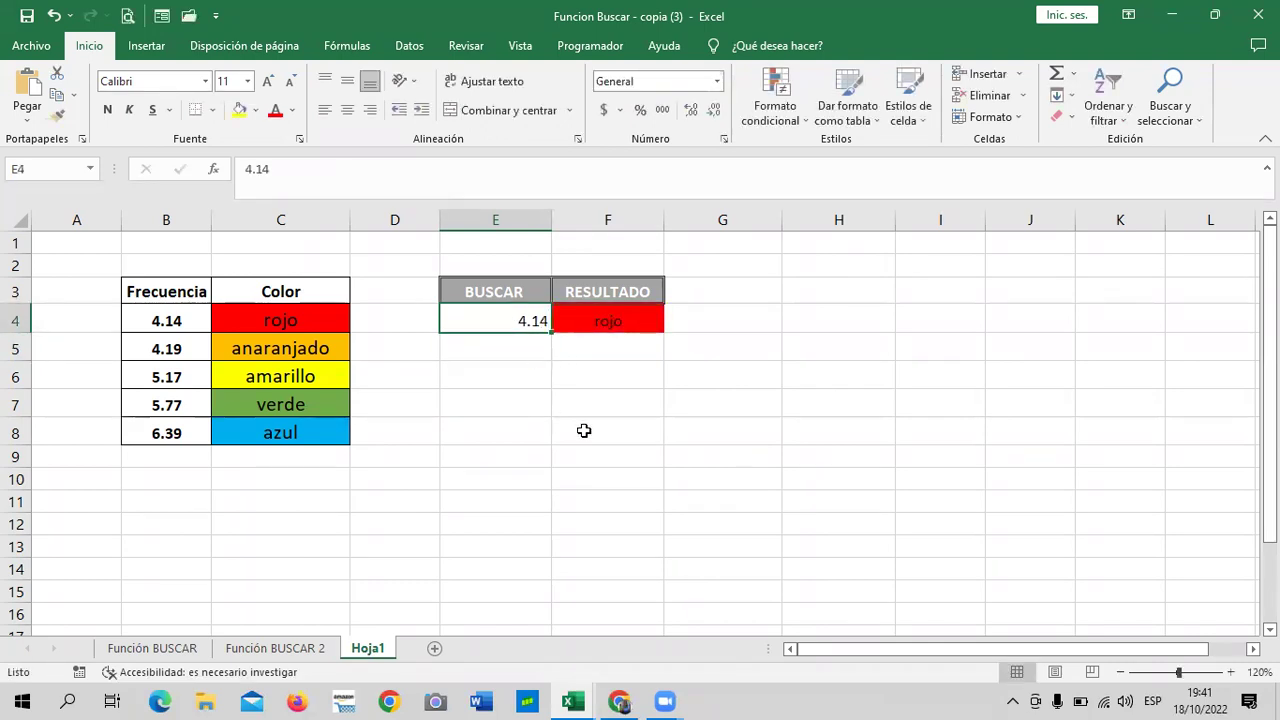
pyautogui.write('5')
pyautogui.press('Return')
pyautogui.write('77')
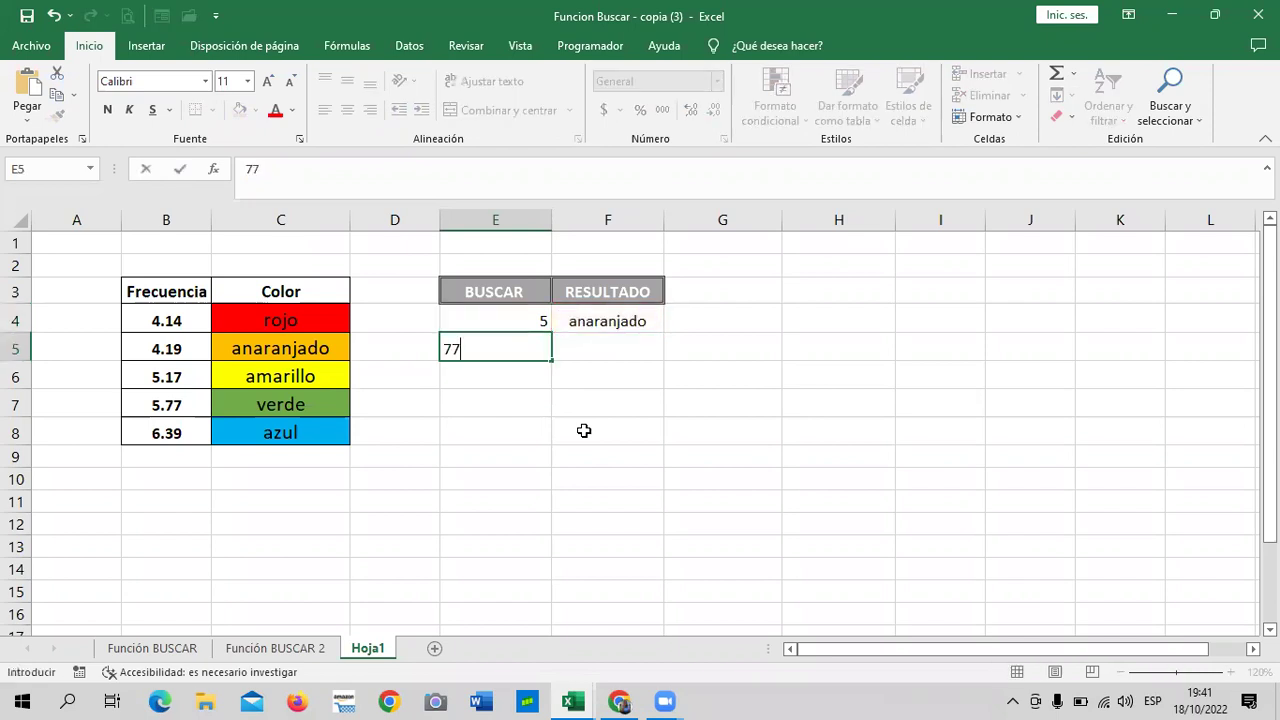
pyautogui.press('BackSpace')
pyautogui.press('BackSpace')
pyautogui.click(514, 316)
pyautogui.doubleClick(515, 317)
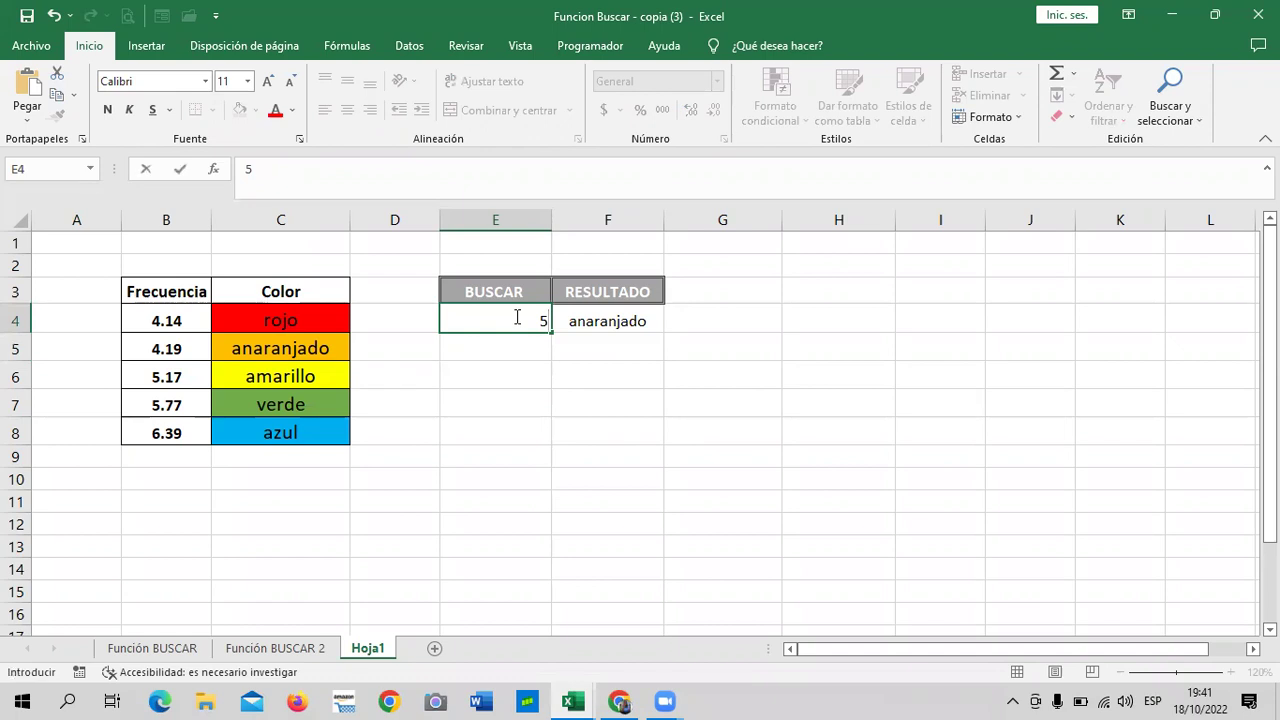
pyautogui.write('.77')
pyautogui.press('Return')
# Step: Set the search value in E4 to 5.17 so F4 returns amarillo
pyautogui.click(515, 317)
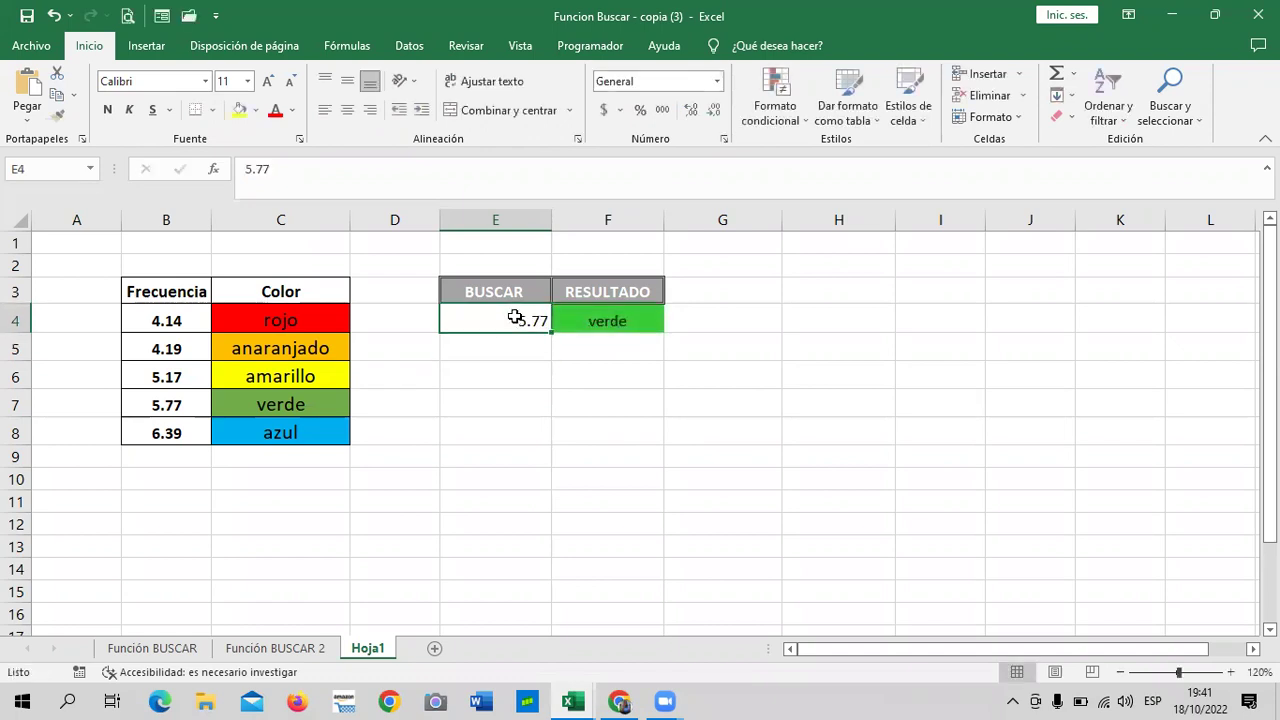
pyautogui.write('5.17')
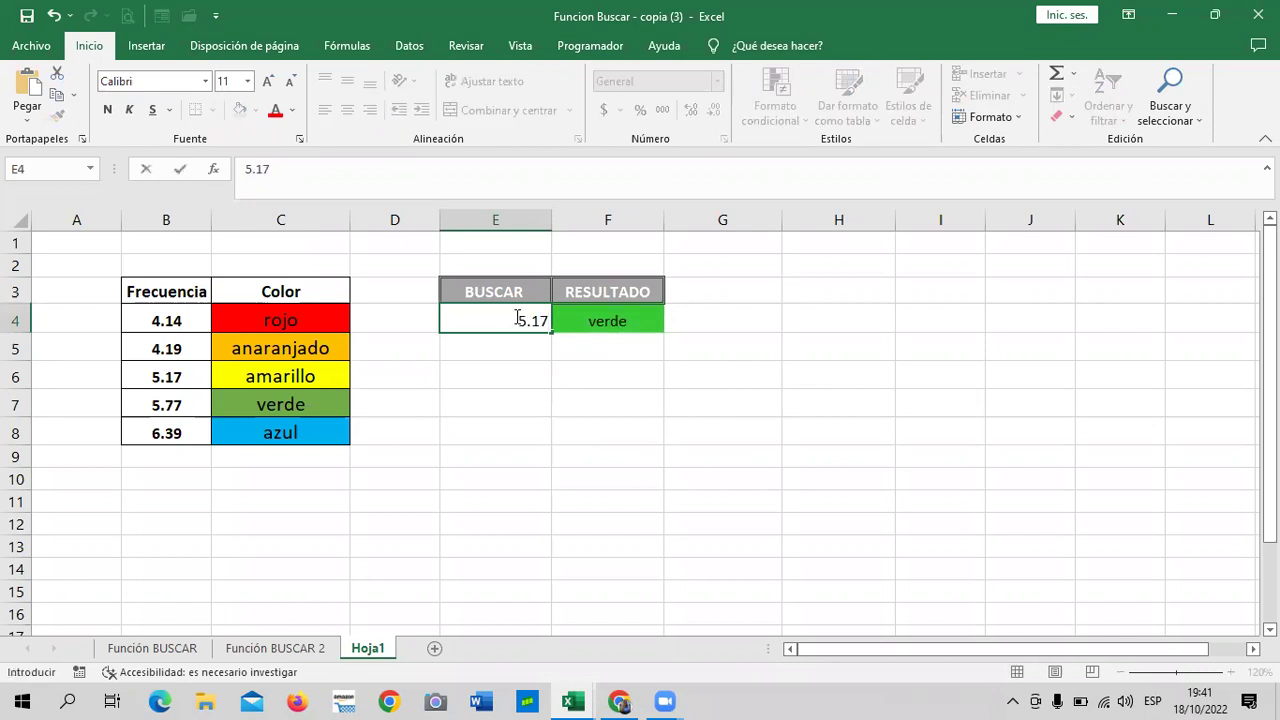
pyautogui.press('Return')
pyautogui.click(750, 355)
# Step: Add a Texto que contiene rule for 'amarillo' giving F4 a custom yellow fill
pyautogui.click(611, 318)
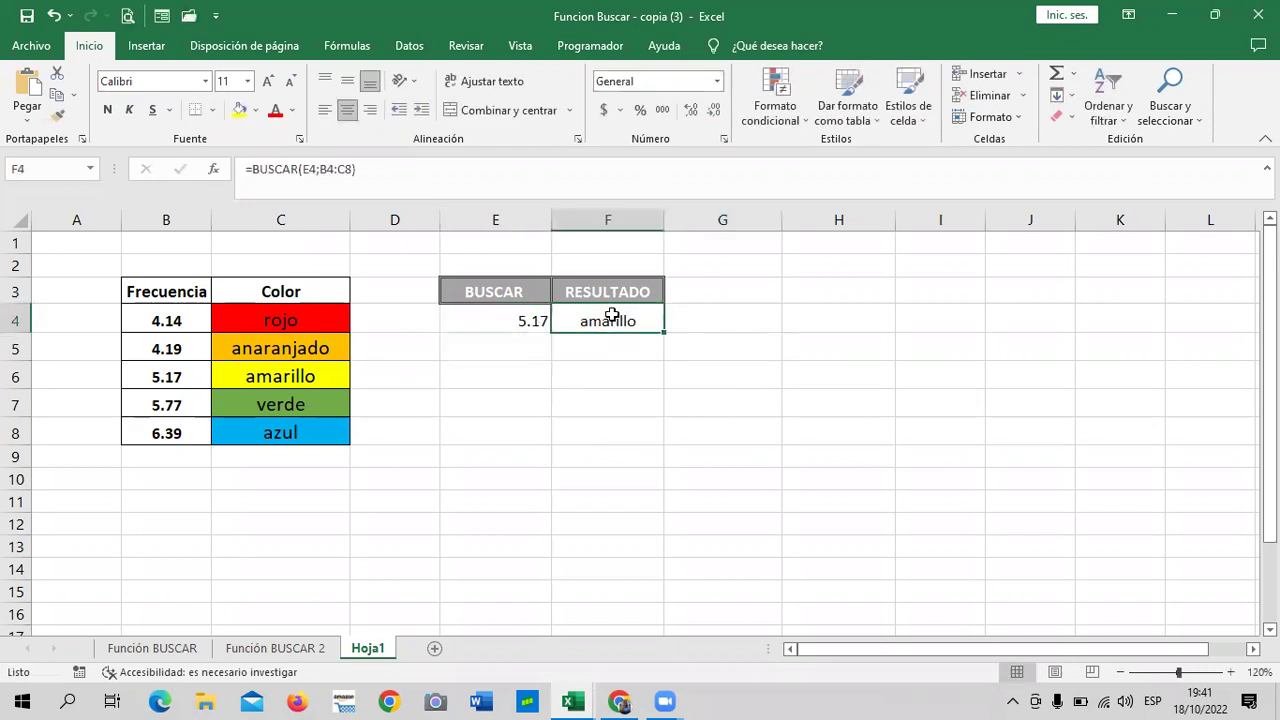
pyautogui.click(803, 125)
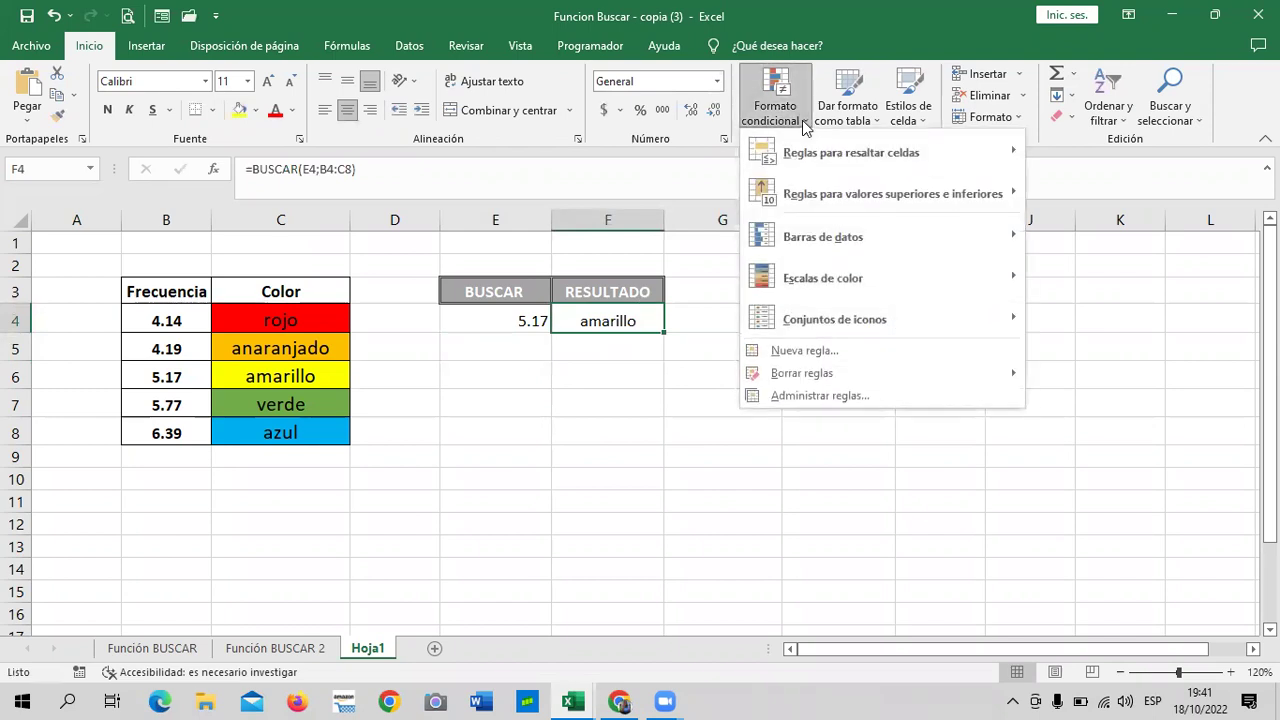
pyautogui.moveTo(851, 152)
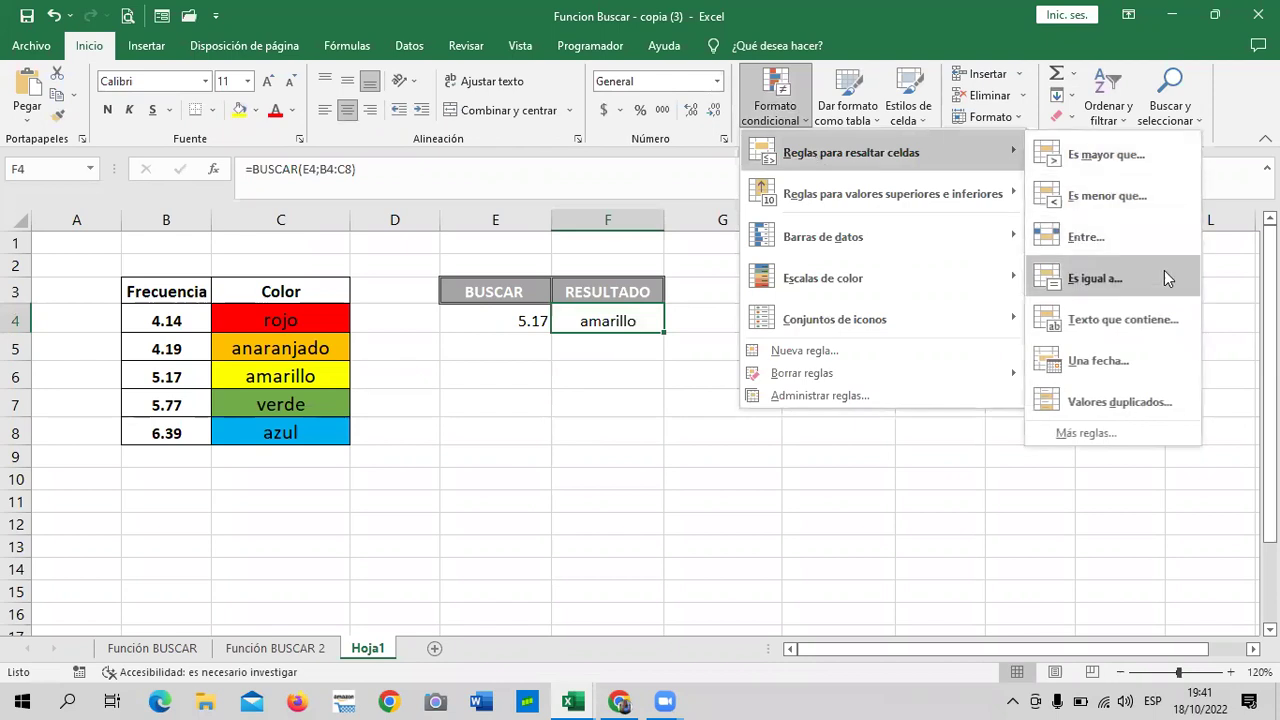
pyautogui.click(1145, 322)
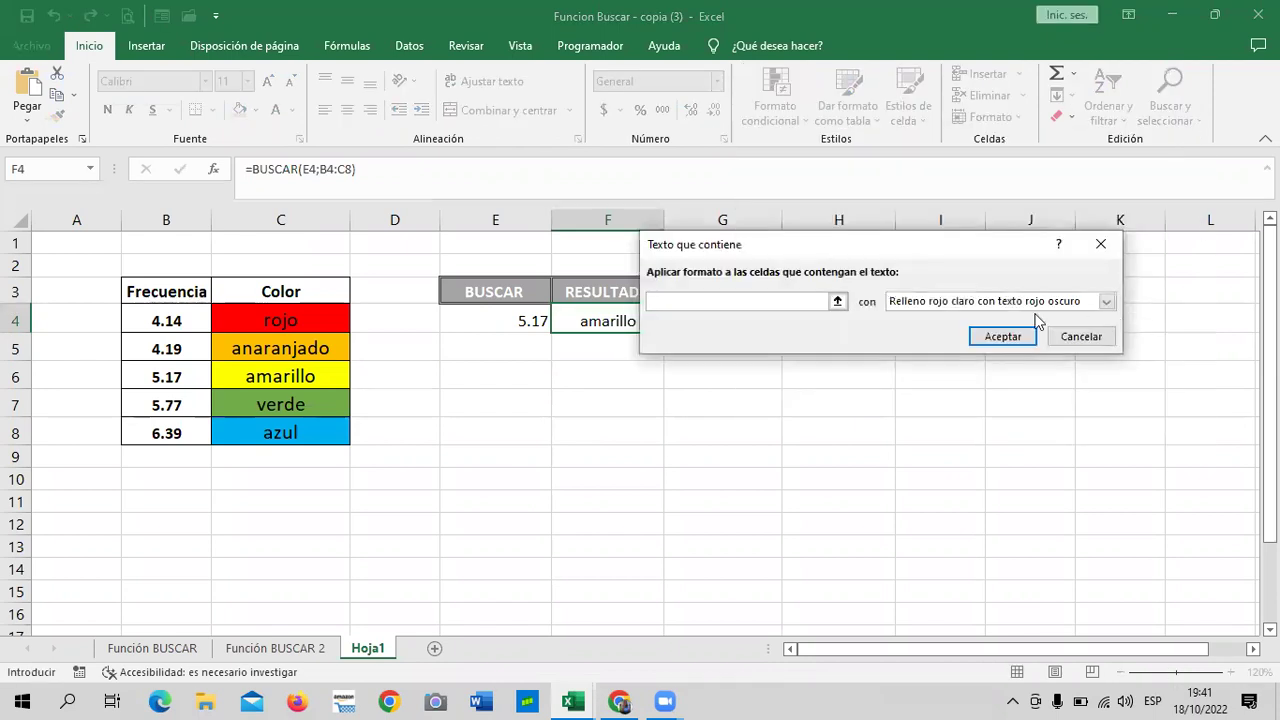
pyautogui.write('aamrillo')
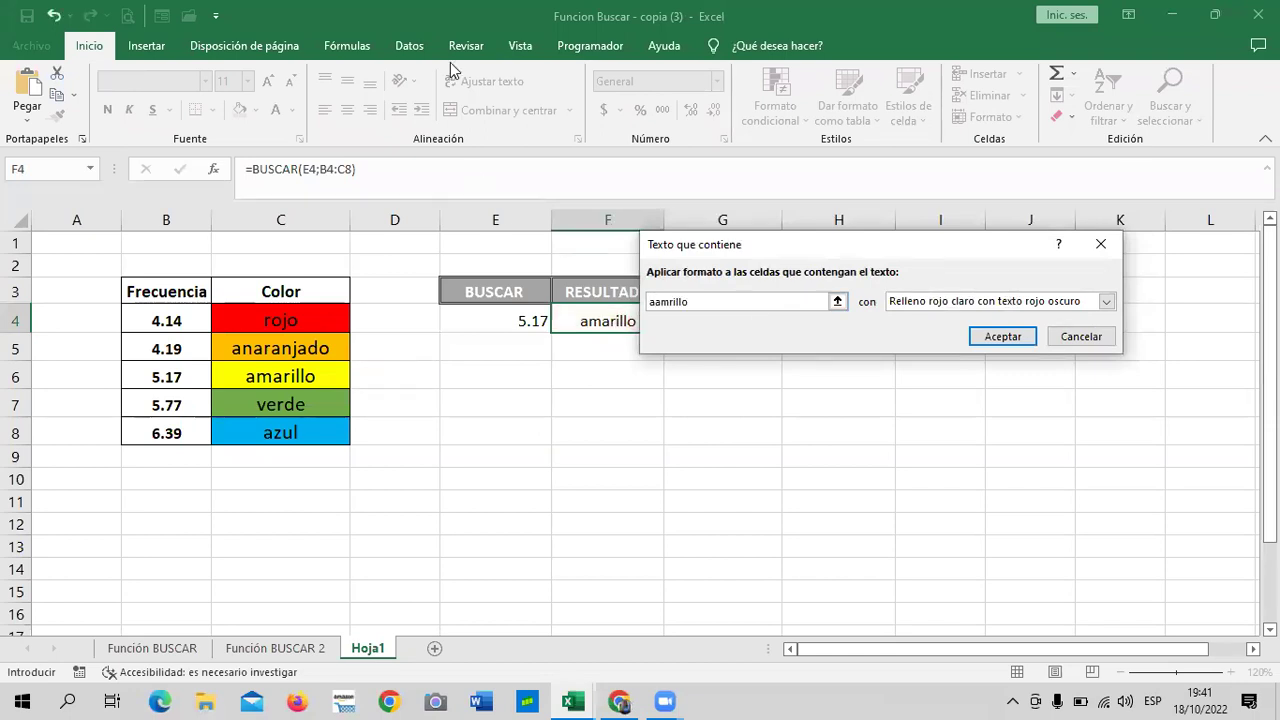
pyautogui.press('BackSpace')
pyautogui.press('BackSpace')
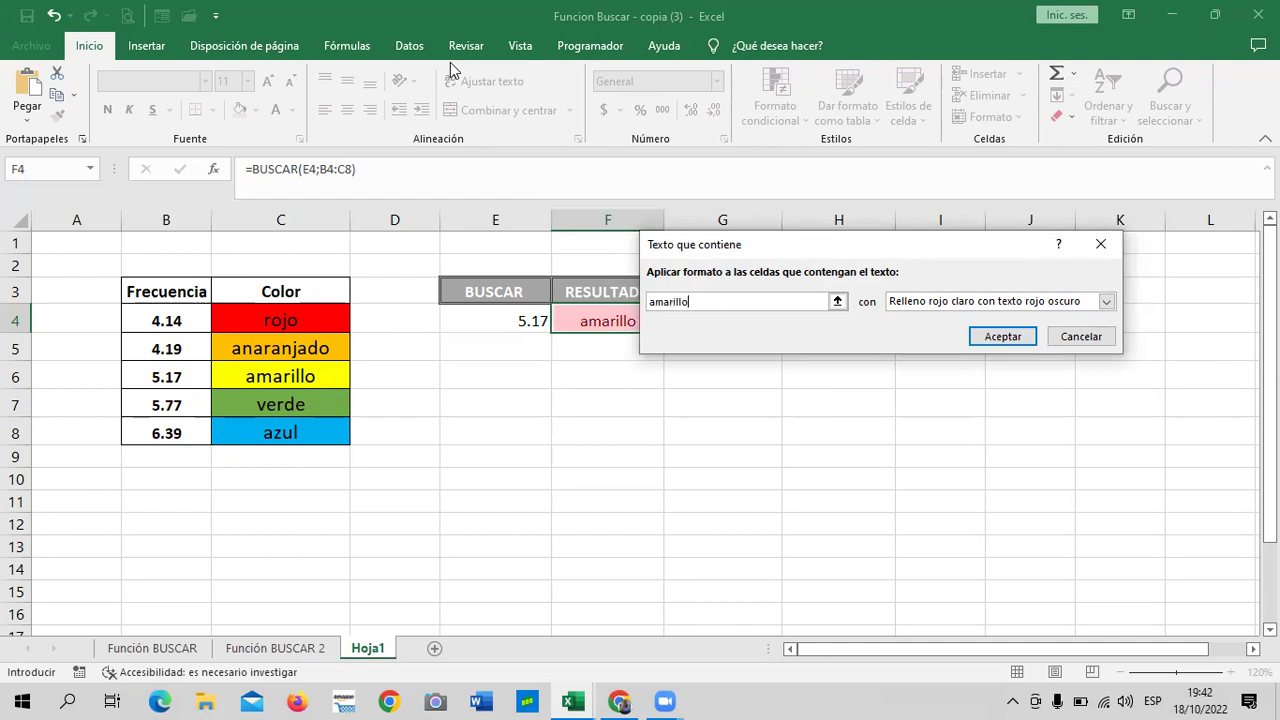
pyautogui.click(1106, 301)
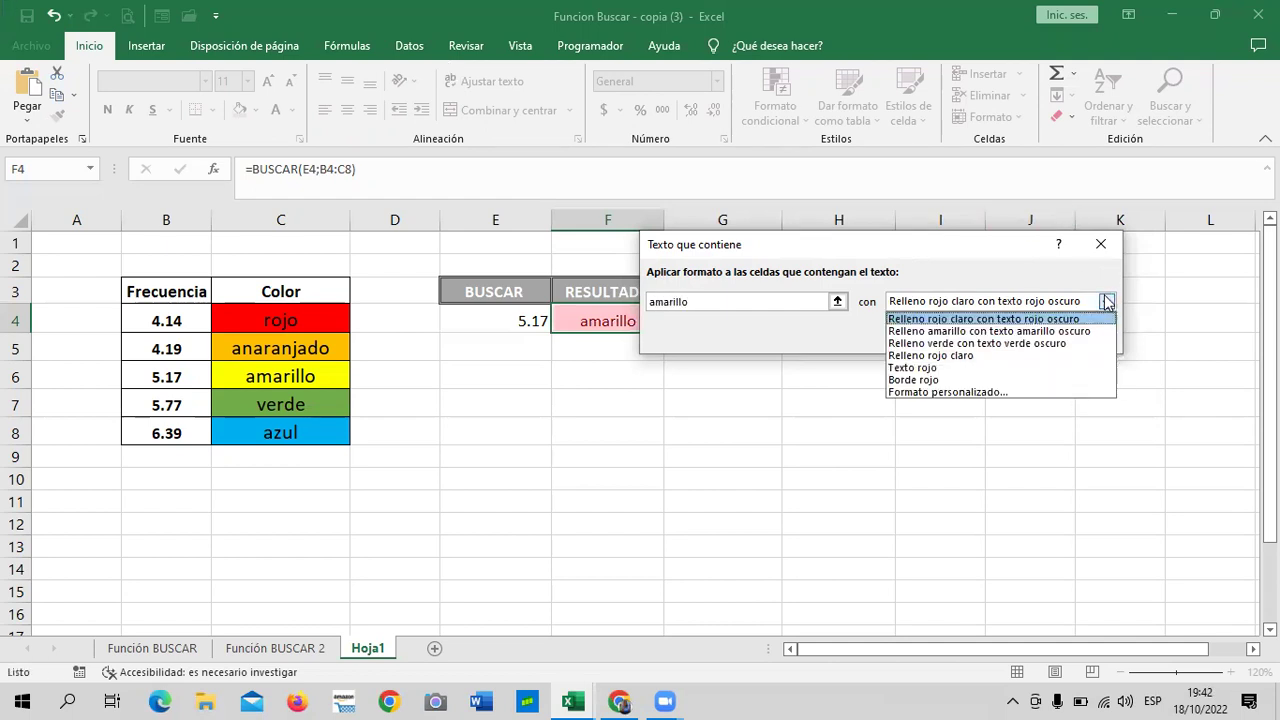
pyautogui.click(947, 392)
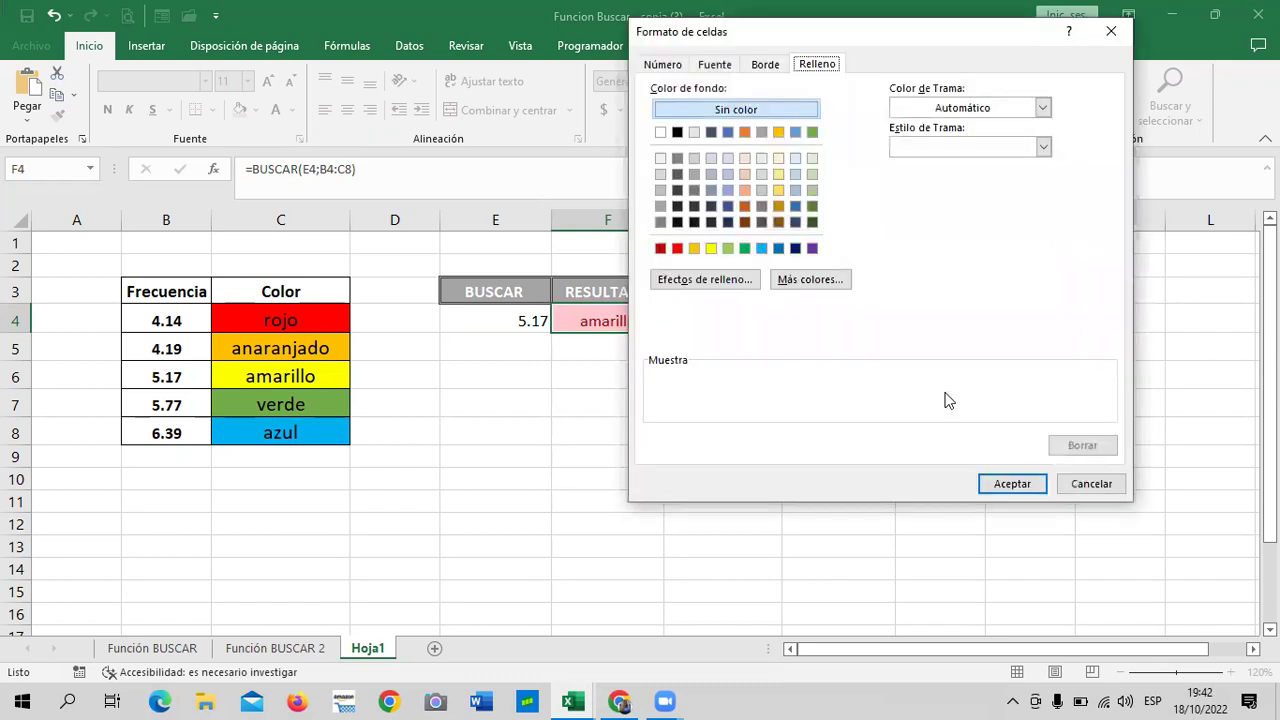
pyautogui.click(711, 249)
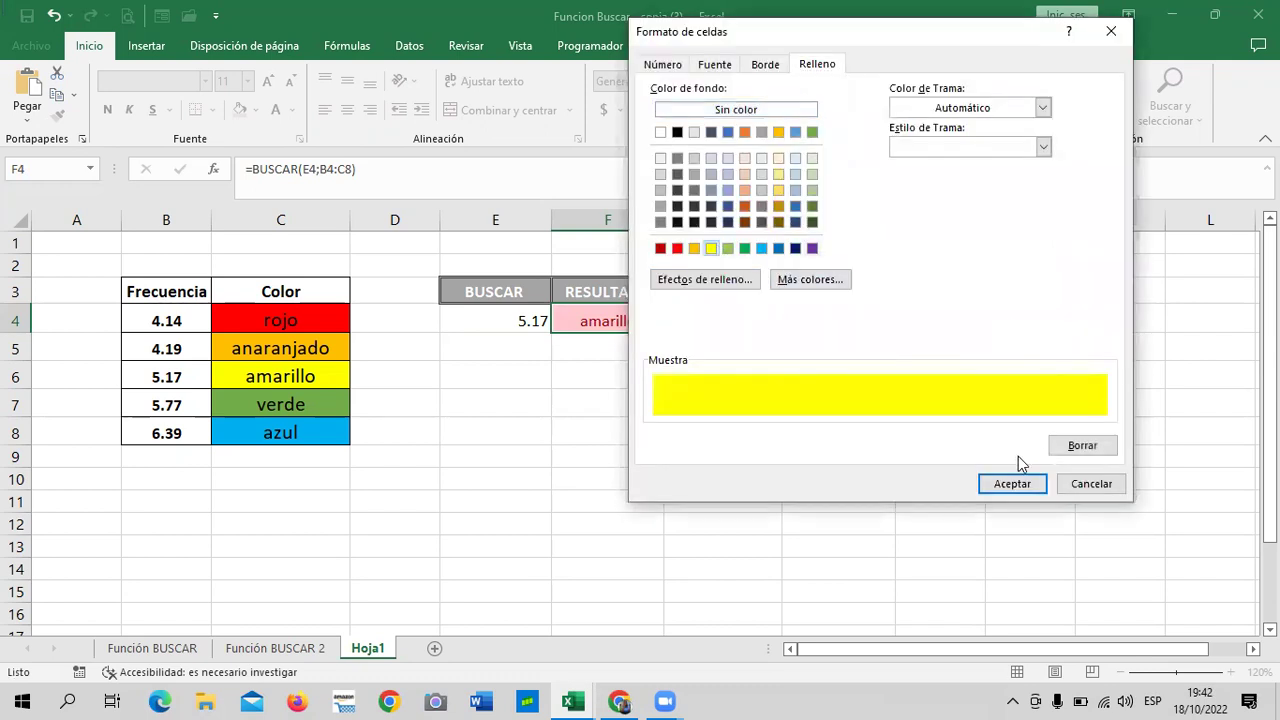
pyautogui.click(1012, 483)
pyautogui.click(1005, 416)
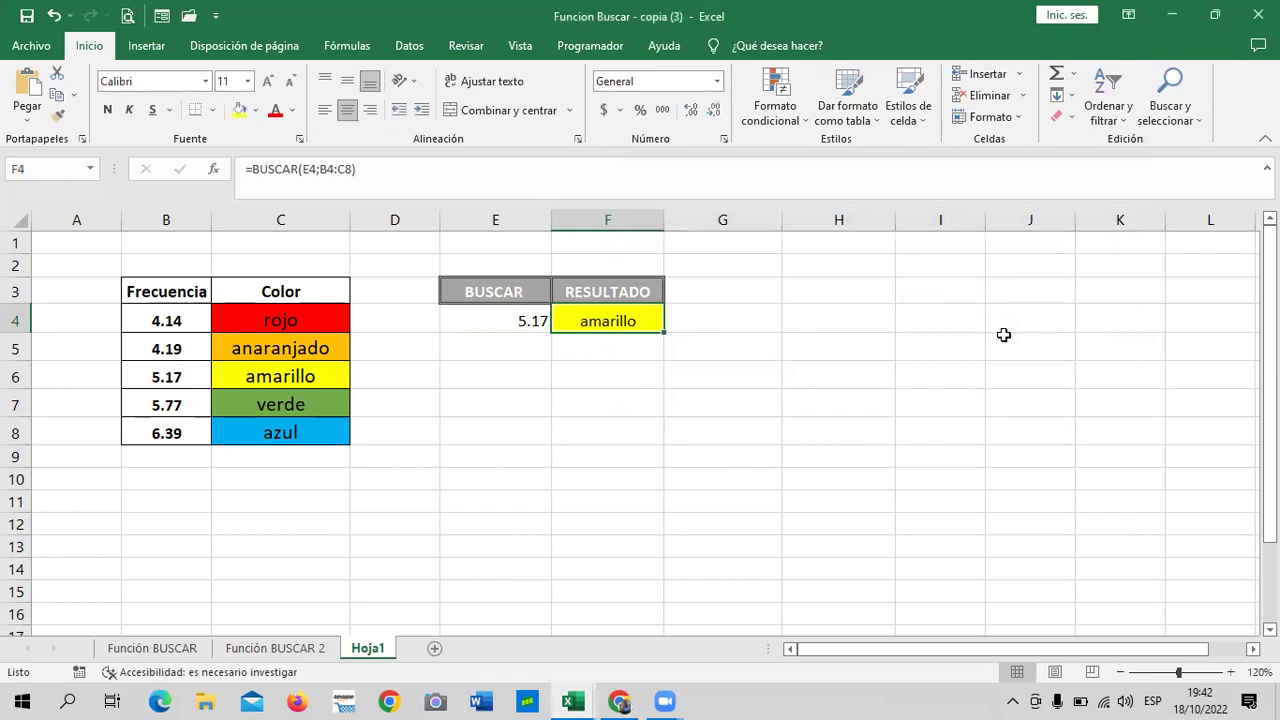
pyautogui.click(949, 371)
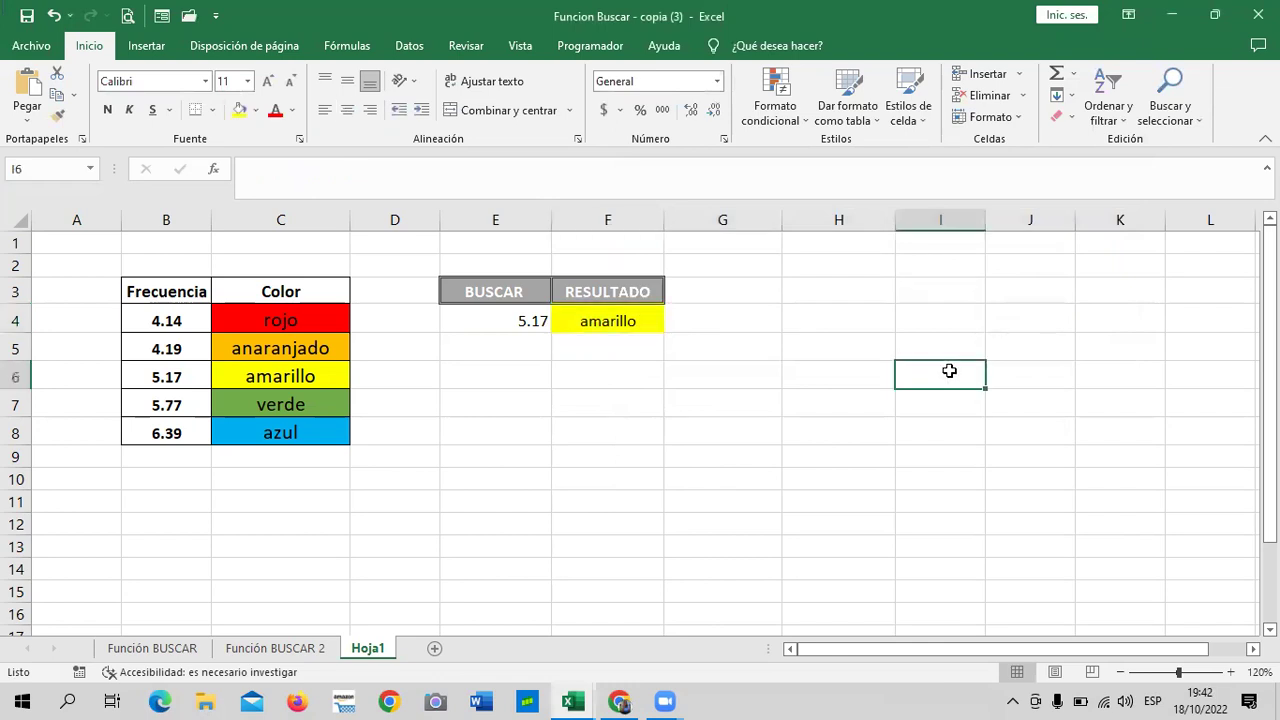
# Step: Try 4 as the search value in E4 and clear a stray digit from E5
pyautogui.click(510, 321)
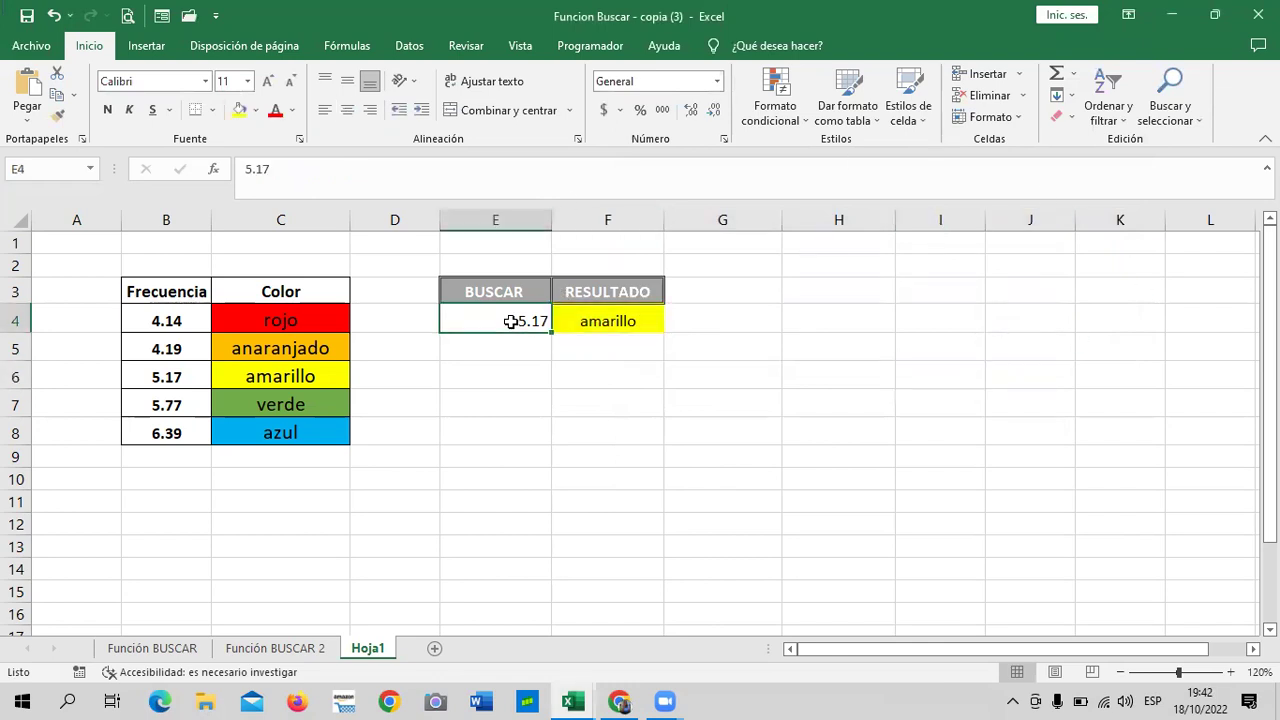
pyautogui.write('4')
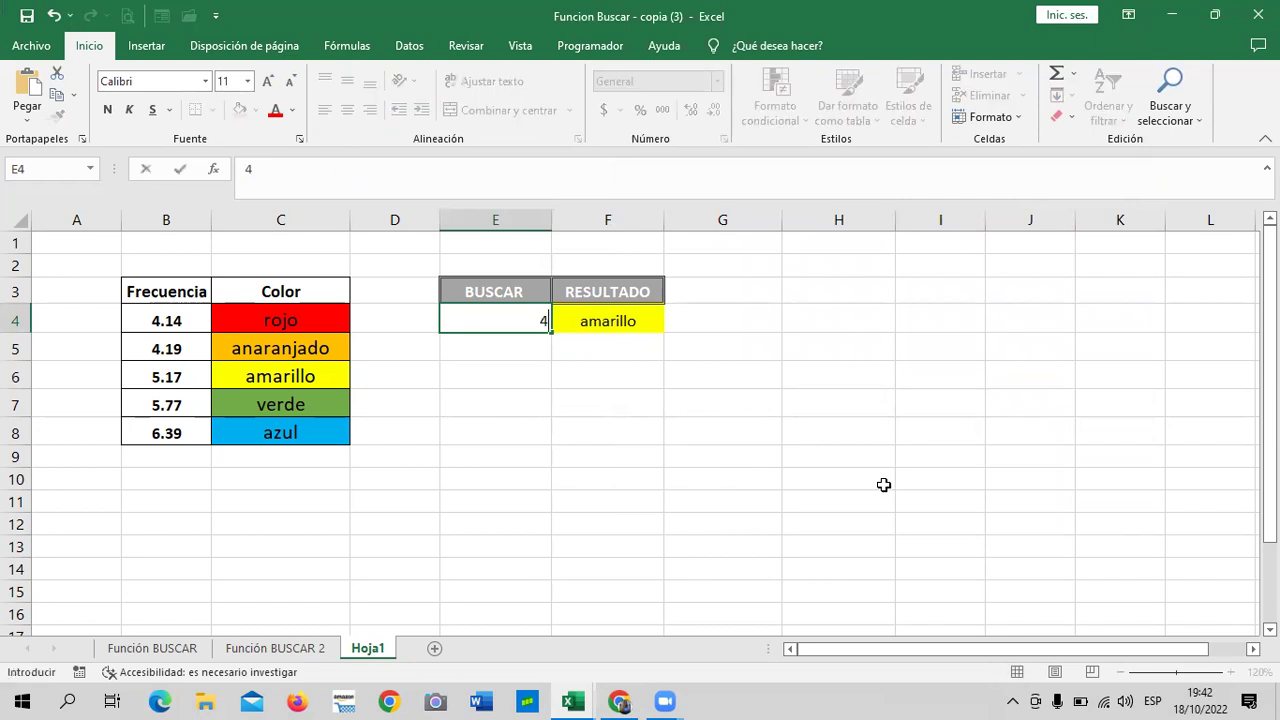
pyautogui.press('Return')
pyautogui.write('1')
pyautogui.press('BackSpace')
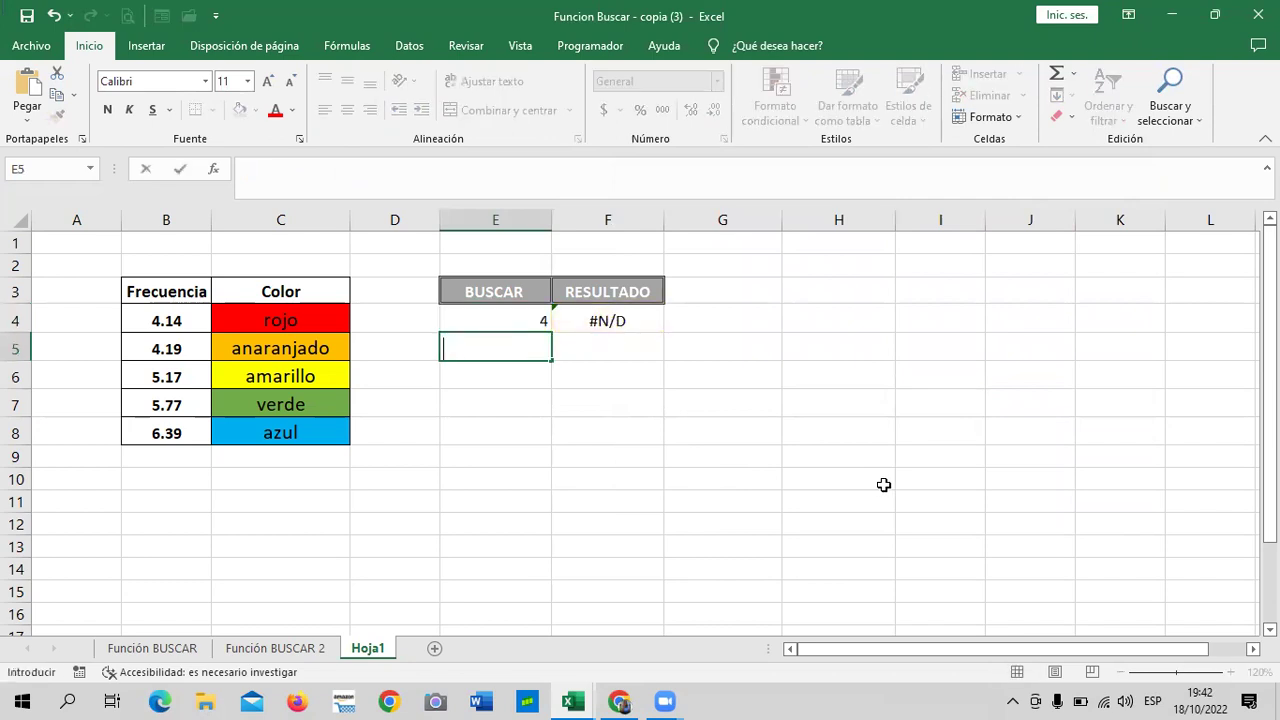
pyautogui.click(511, 311)
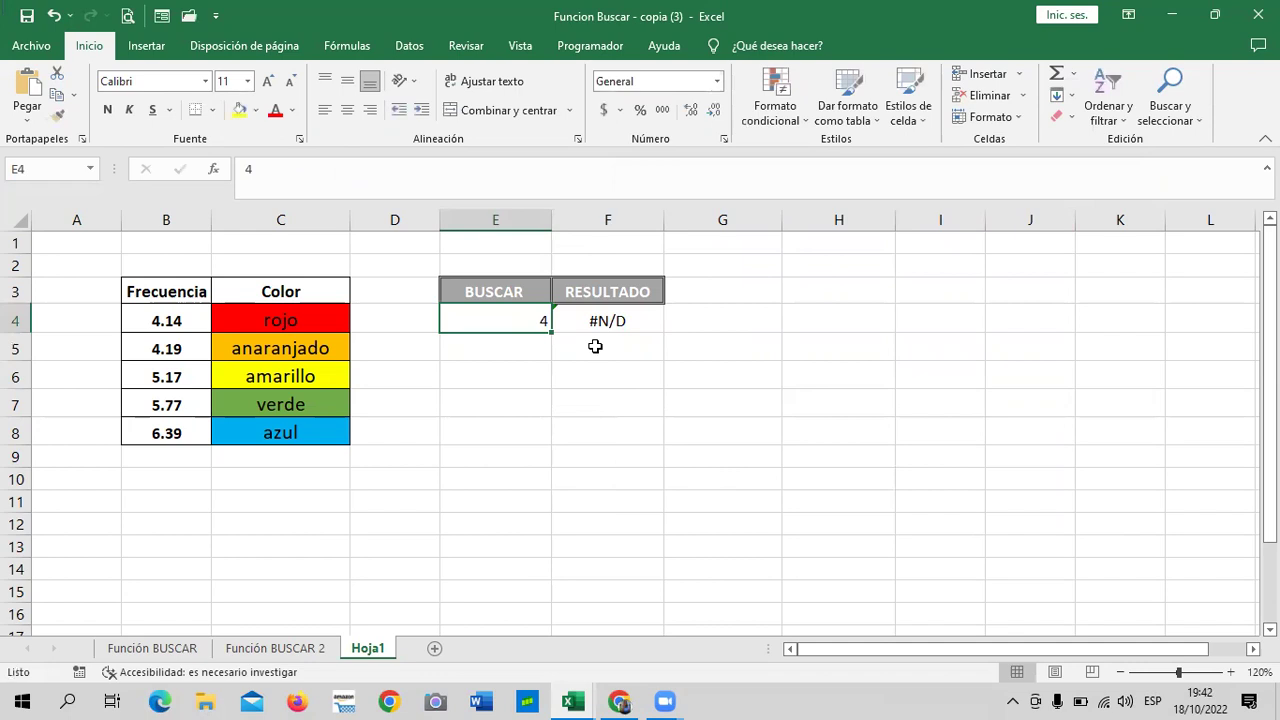
pyautogui.press('Return')
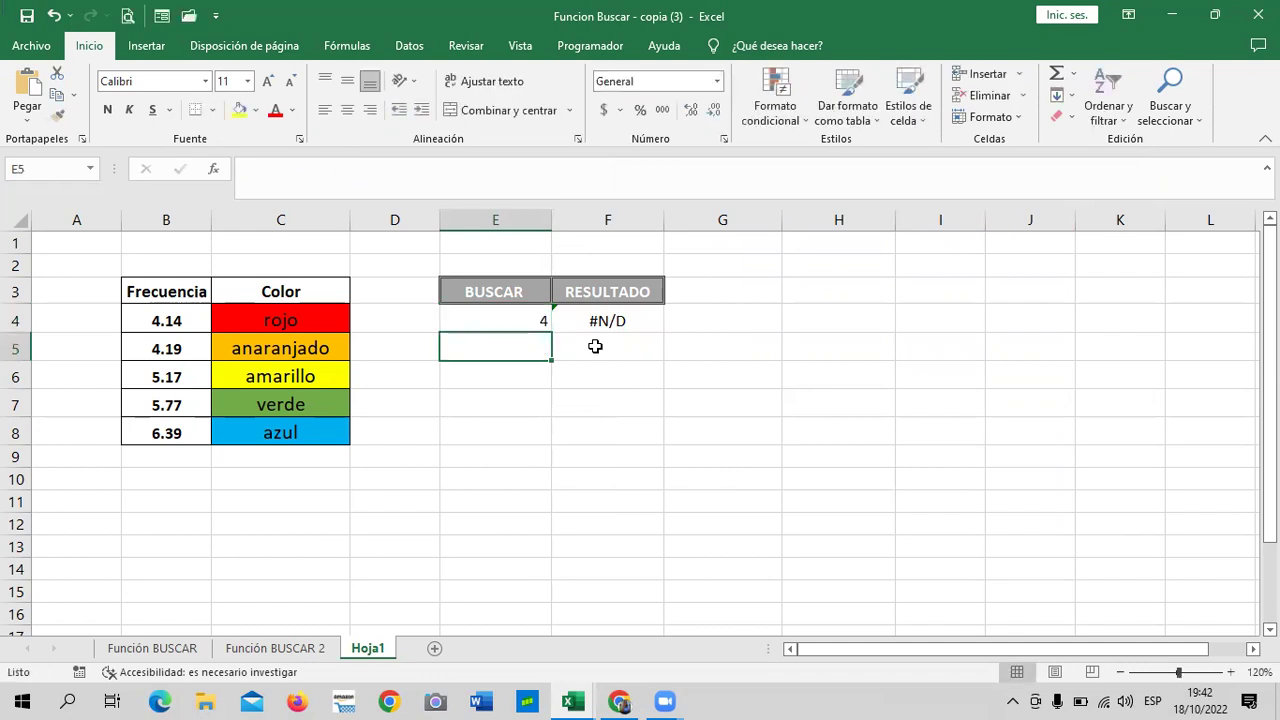
# Step: Set the search value in E4 to 4.19 so F4 returns anaranjado
pyautogui.click(507, 313)
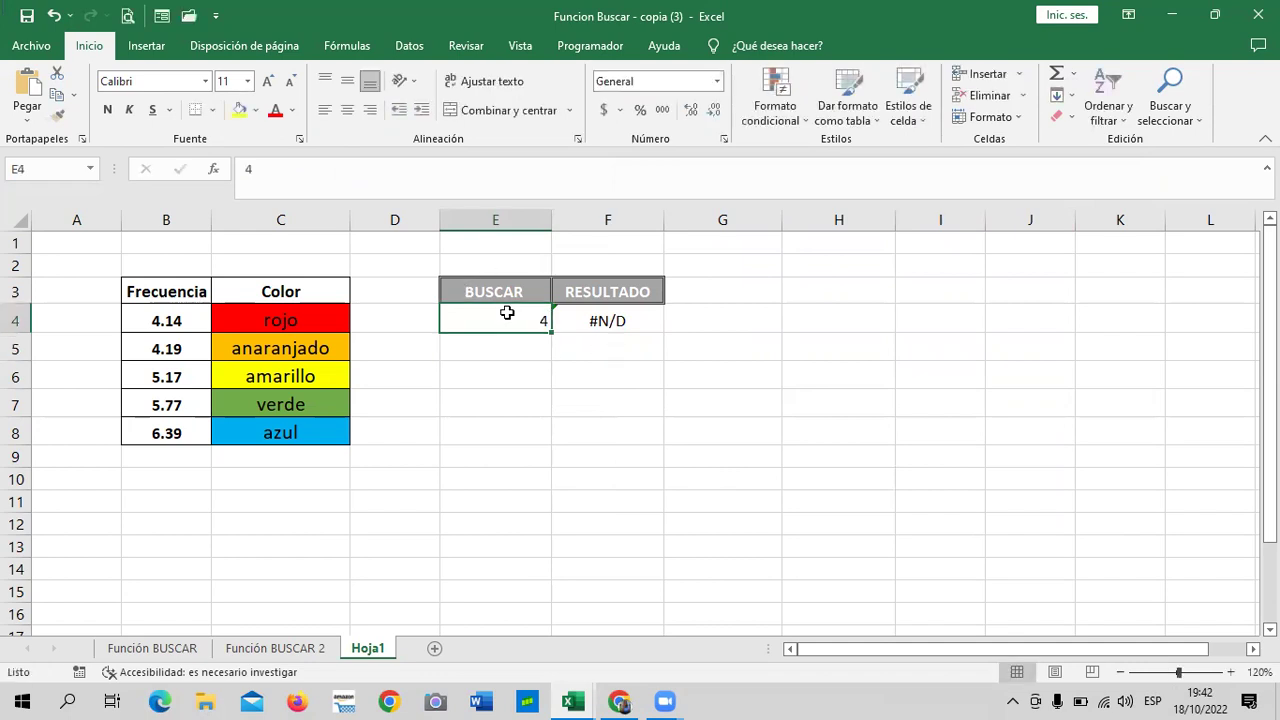
pyautogui.write('4.19')
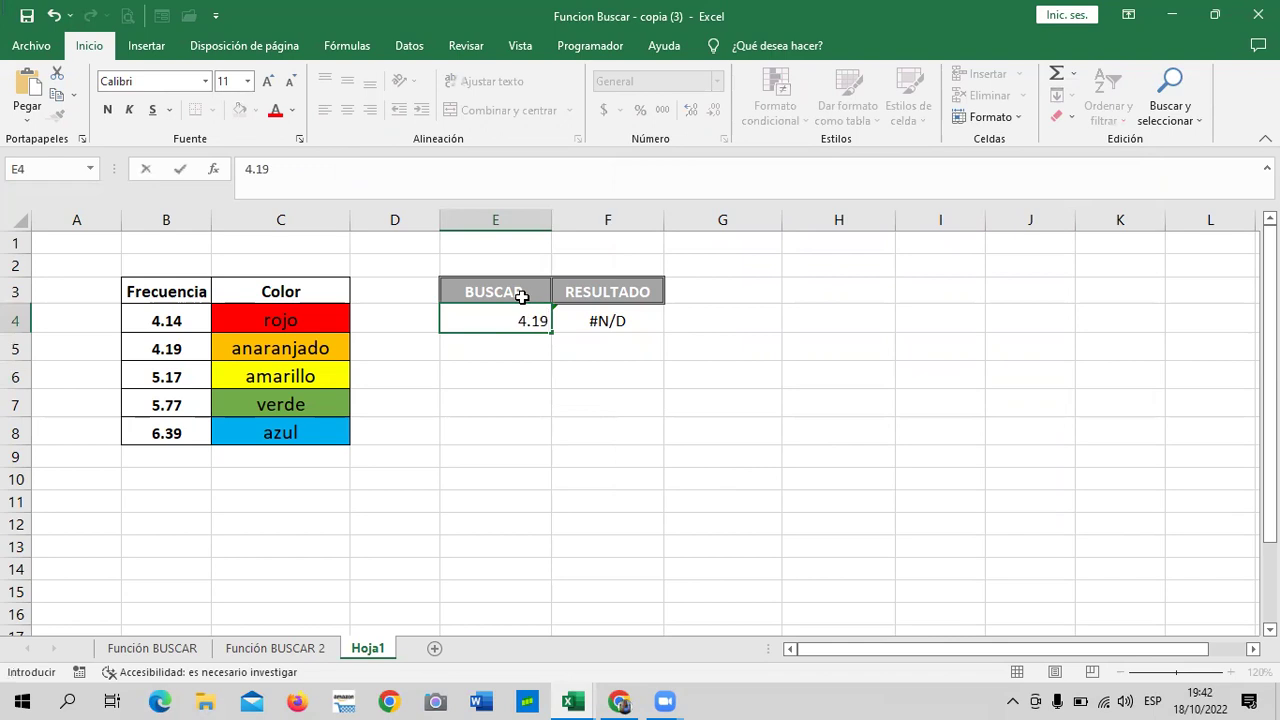
pyautogui.press('Return')
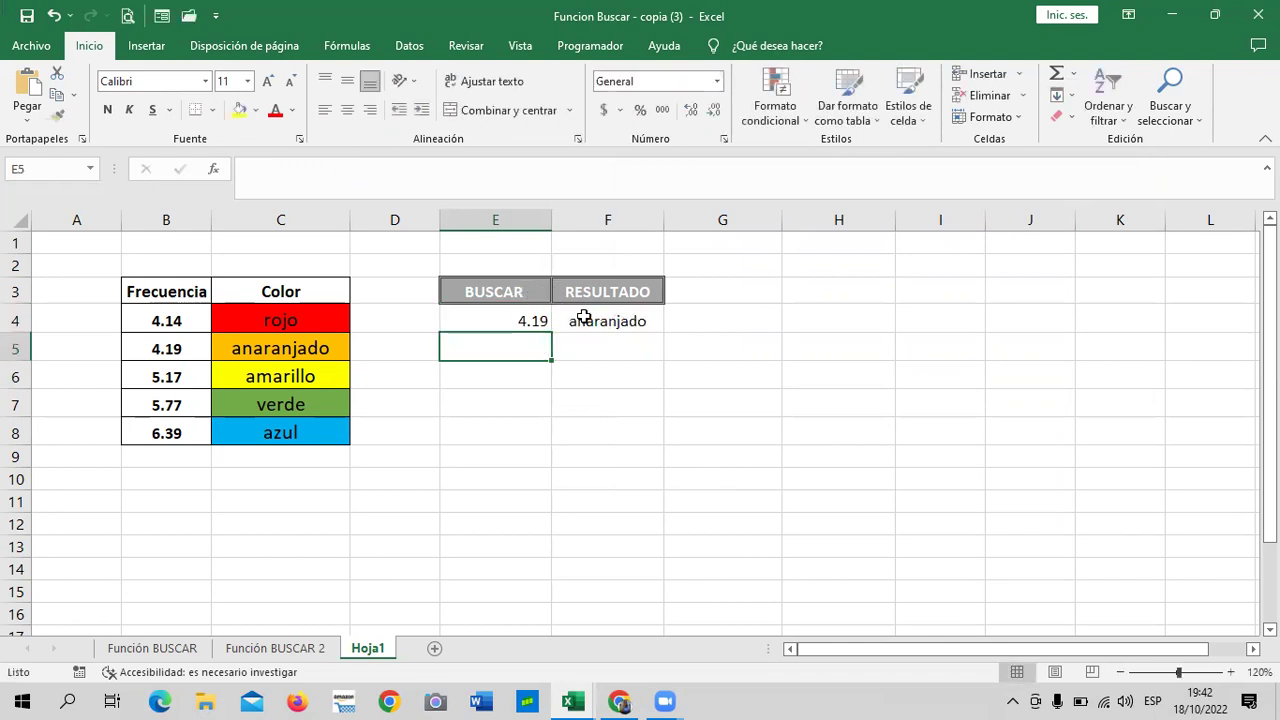
pyautogui.click(610, 320)
# Step: Start a 'Texto que contiene' rule for anaranjado using a custom format
pyautogui.click(802, 118)
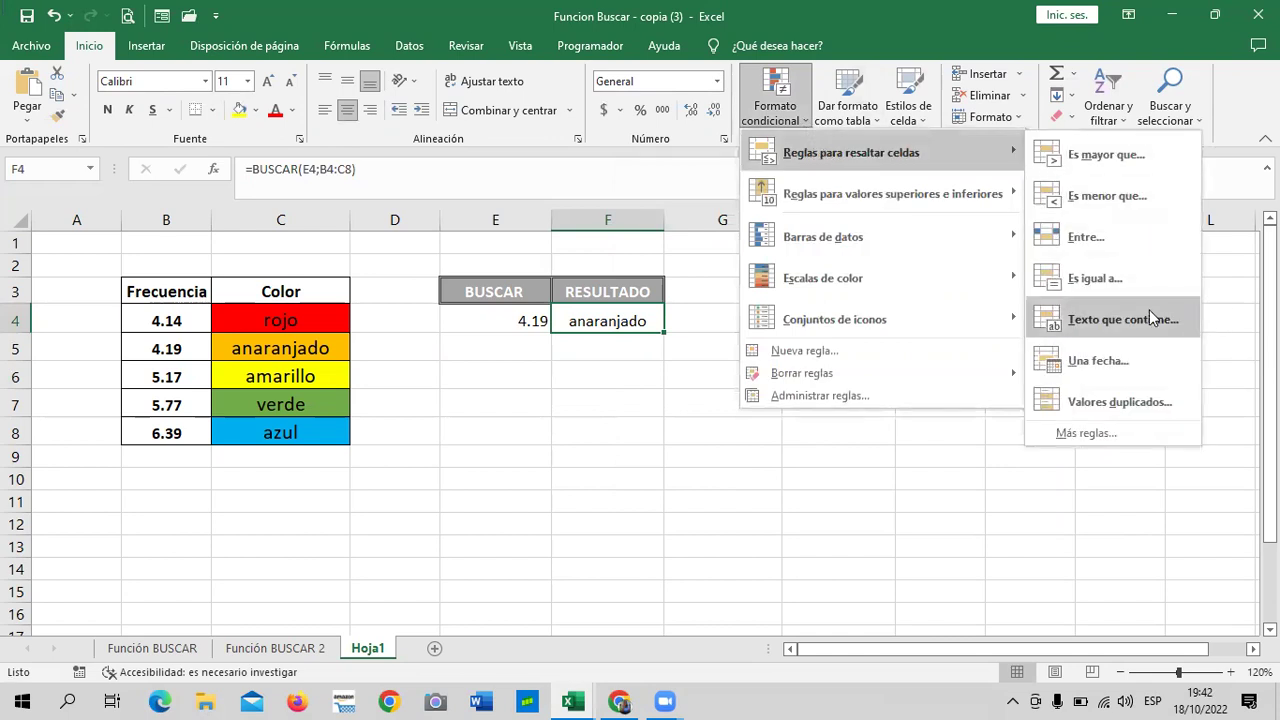
pyautogui.moveTo(851, 152)
pyautogui.click(1149, 309)
pyautogui.write('anaranjado')
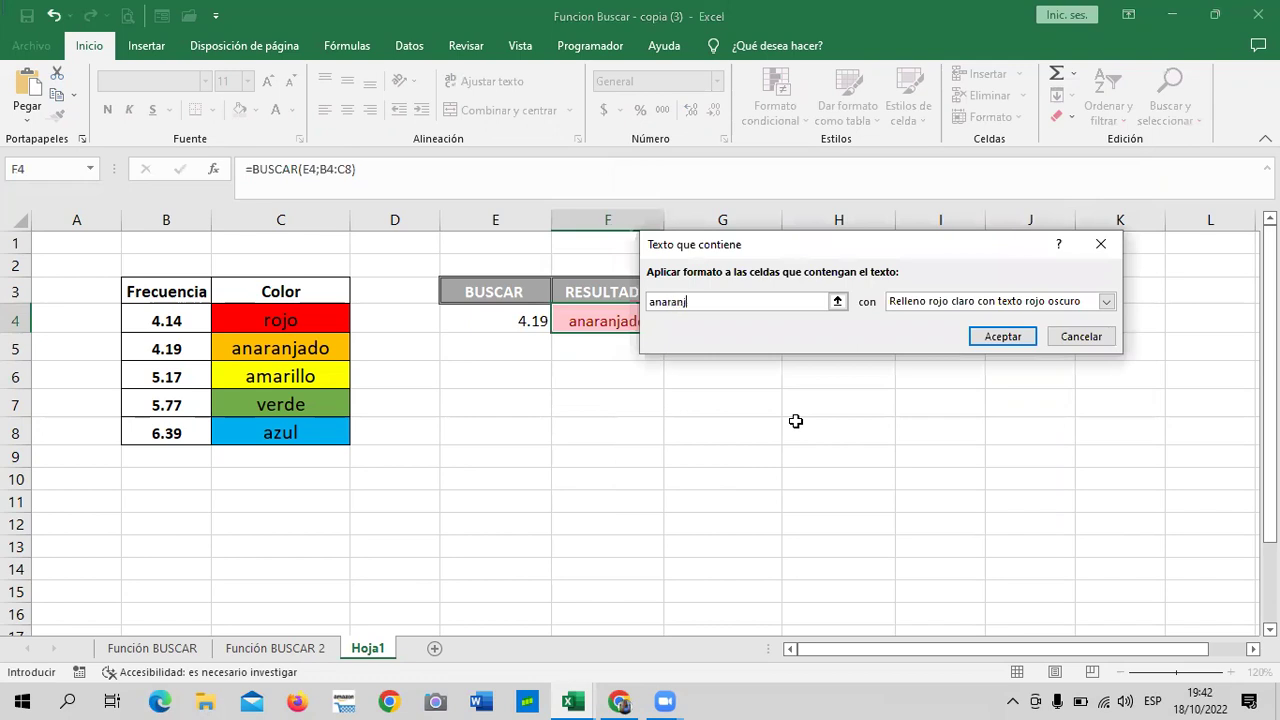
pyautogui.click(1107, 302)
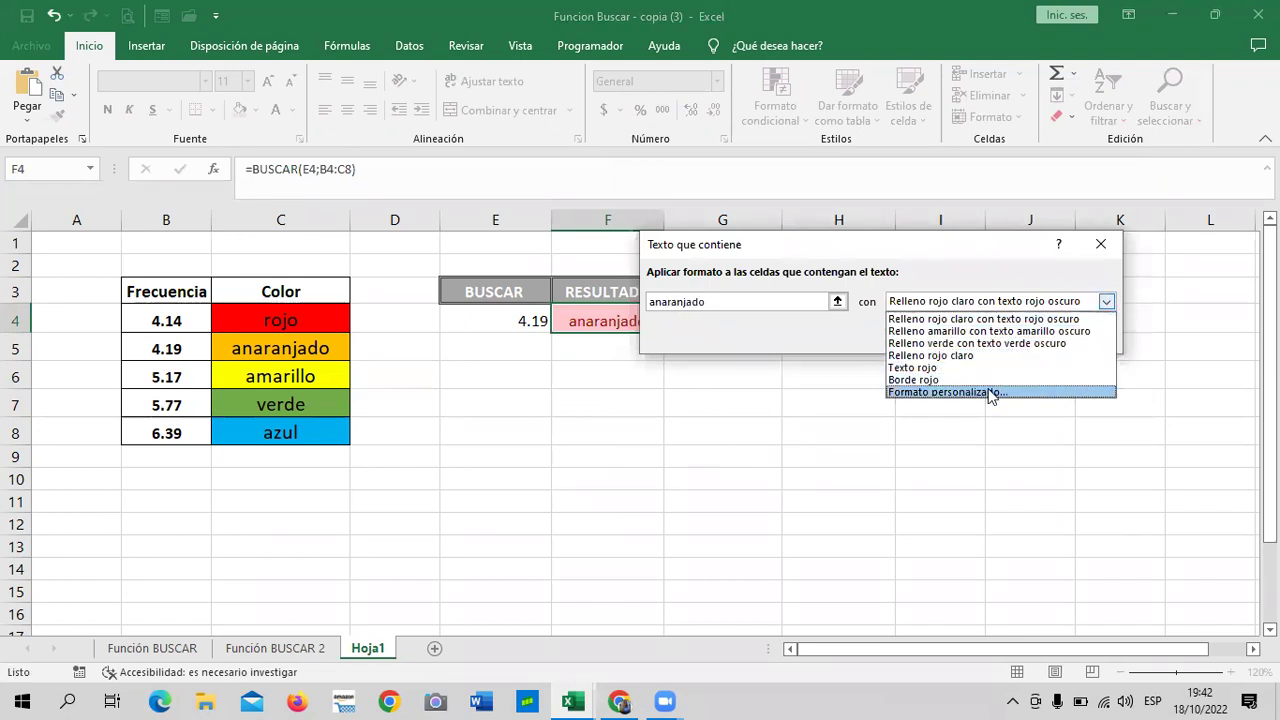
pyautogui.click(990, 391)
# Step: Give the rule a golden-orange fill and apply it to F4
pyautogui.click(822, 283)
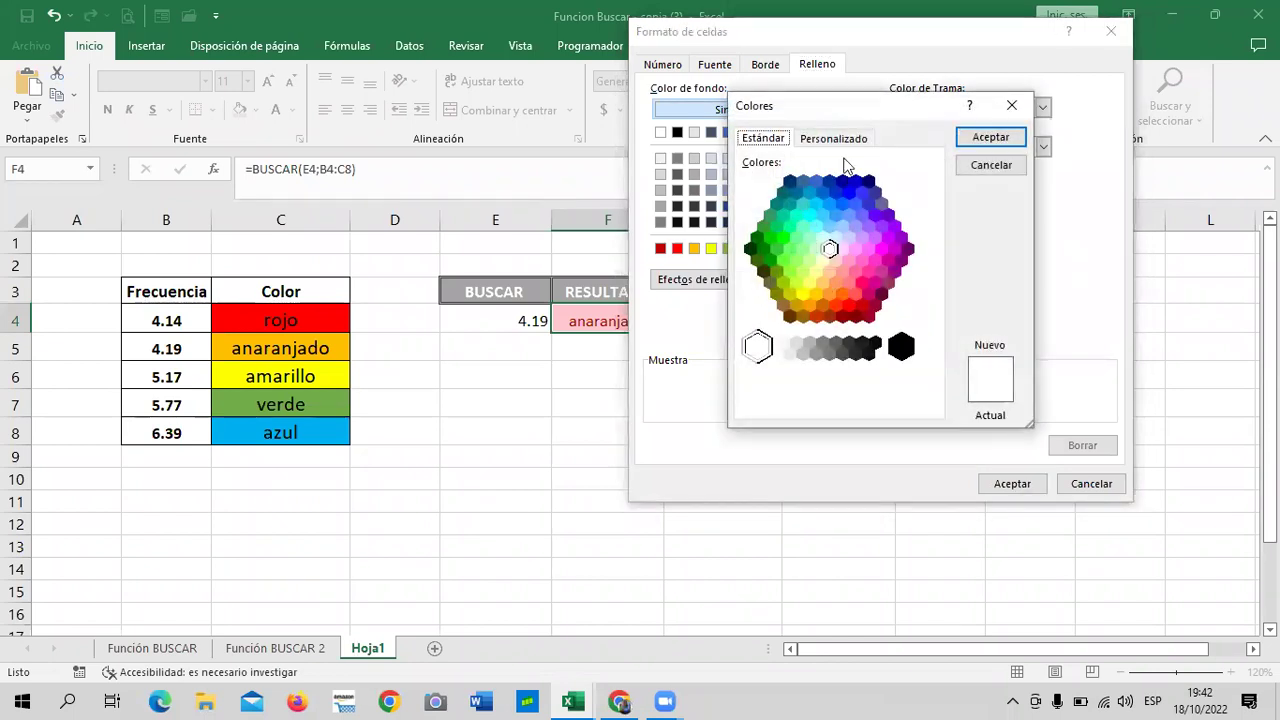
pyautogui.click(835, 139)
pyautogui.click(755, 184)
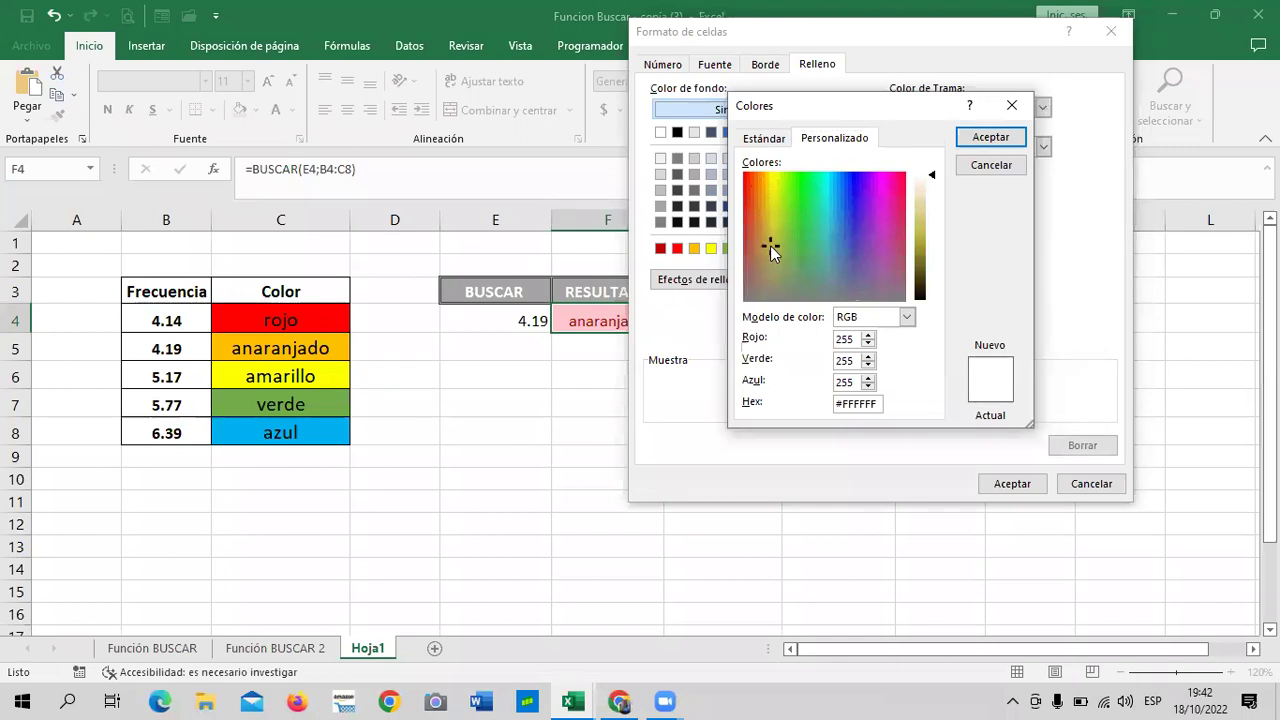
pyautogui.moveTo(770, 243); pyautogui.dragTo(770, 189)
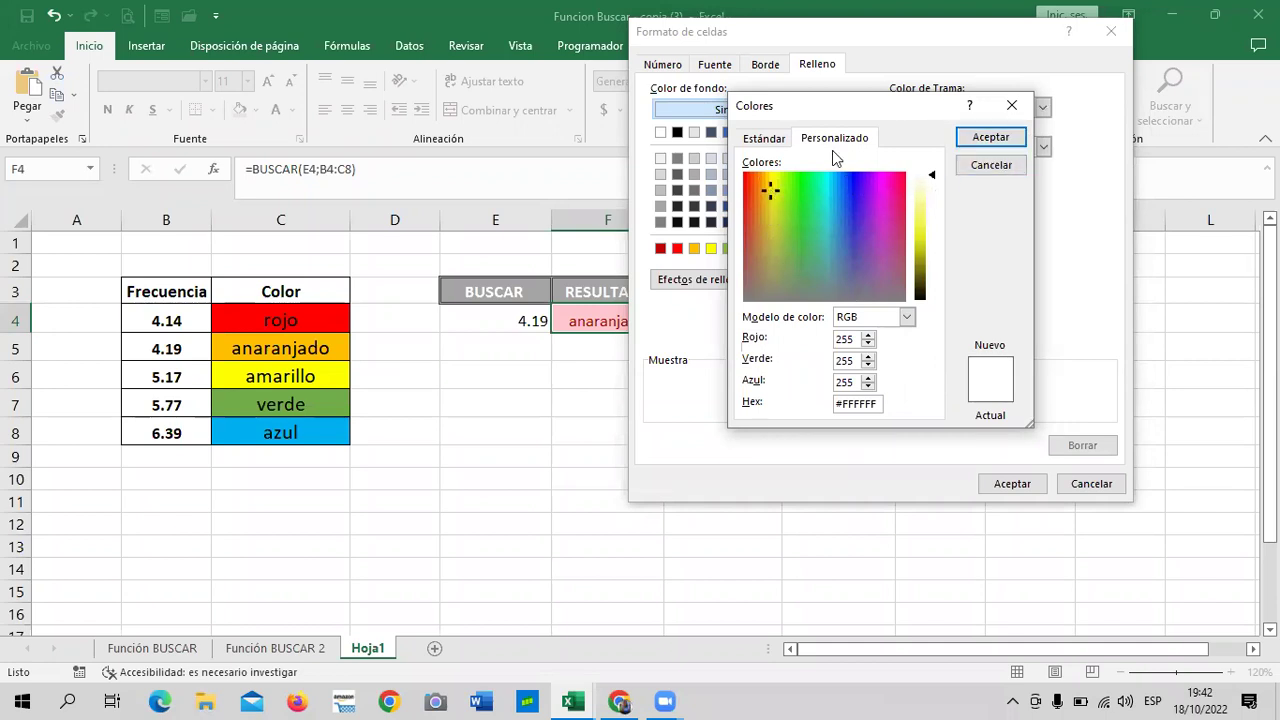
pyautogui.click(761, 141)
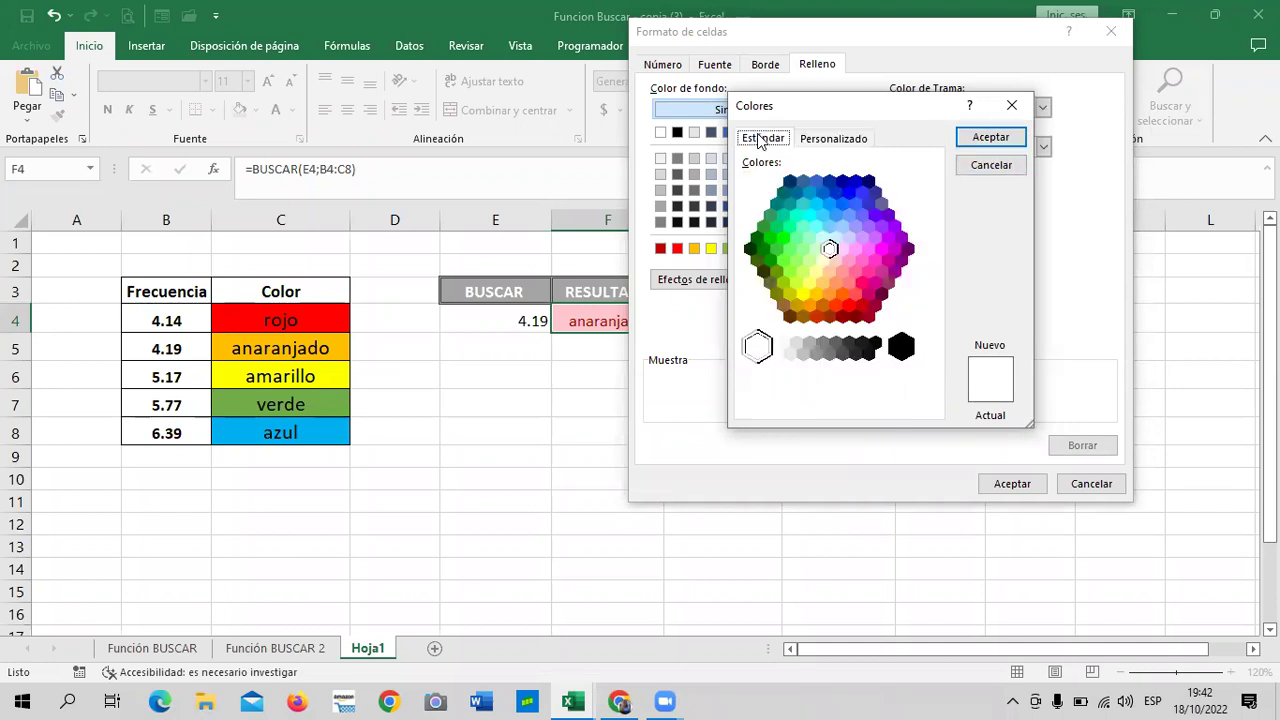
pyautogui.click(809, 286)
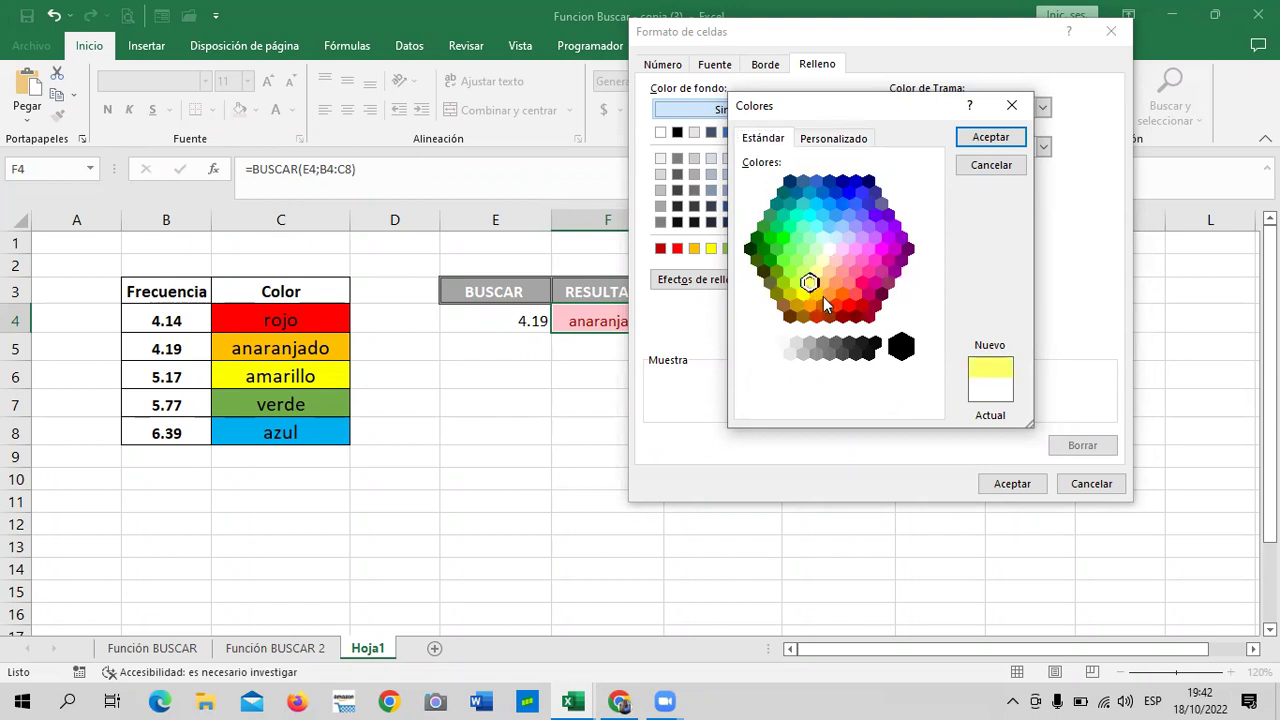
pyautogui.click(816, 294)
pyautogui.click(988, 137)
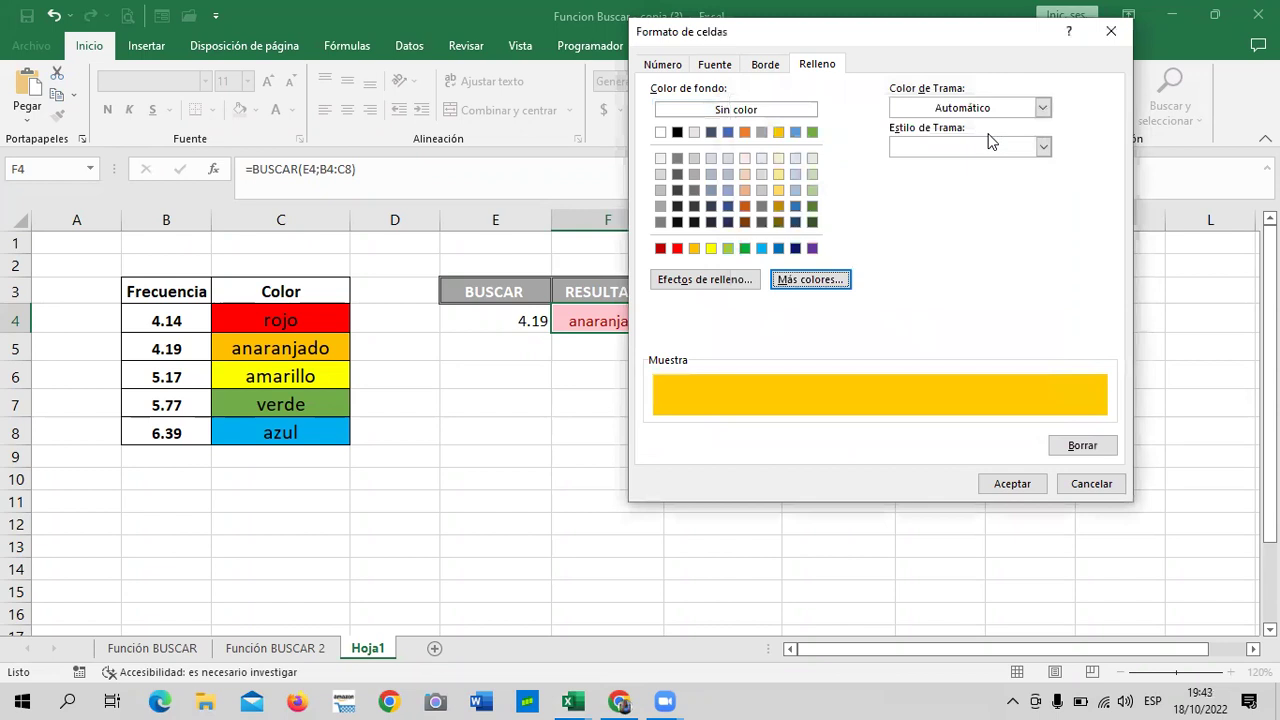
pyautogui.click(1035, 486)
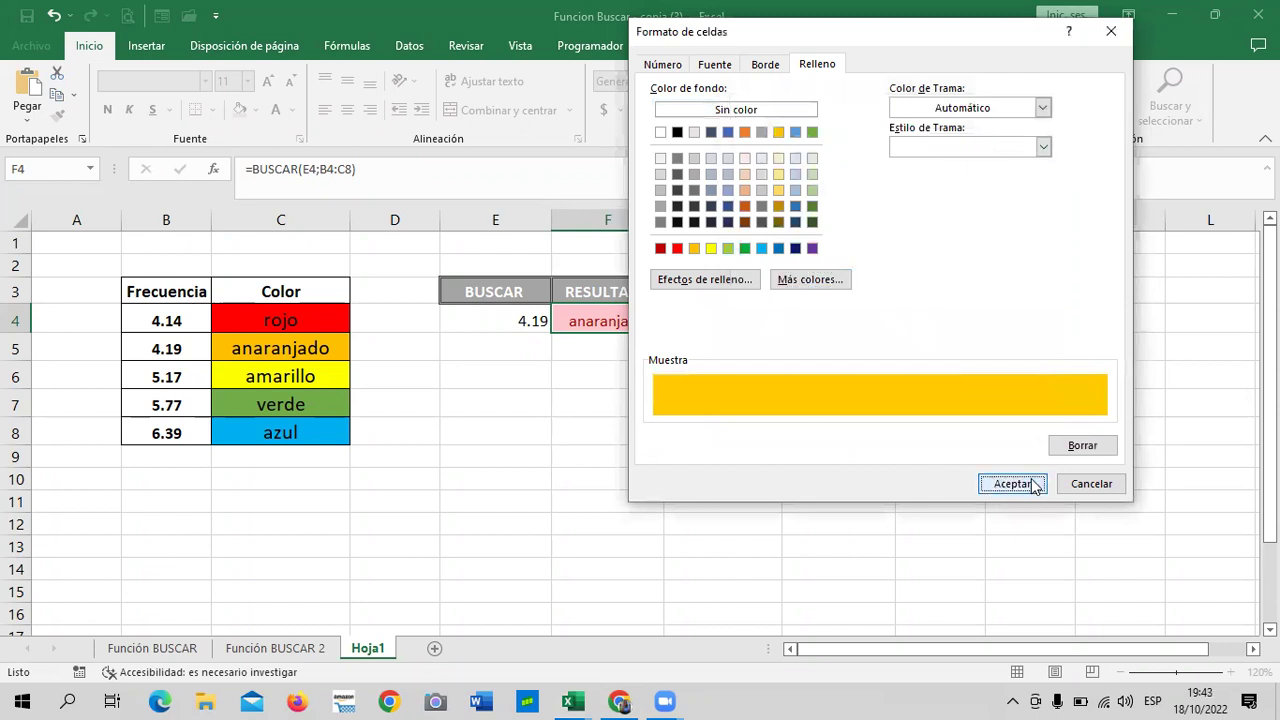
pyautogui.click(990, 337)
# Step: Test lookup values 4.14 and 4.19 in E4 to check the coloured results
pyautogui.click(858, 390)
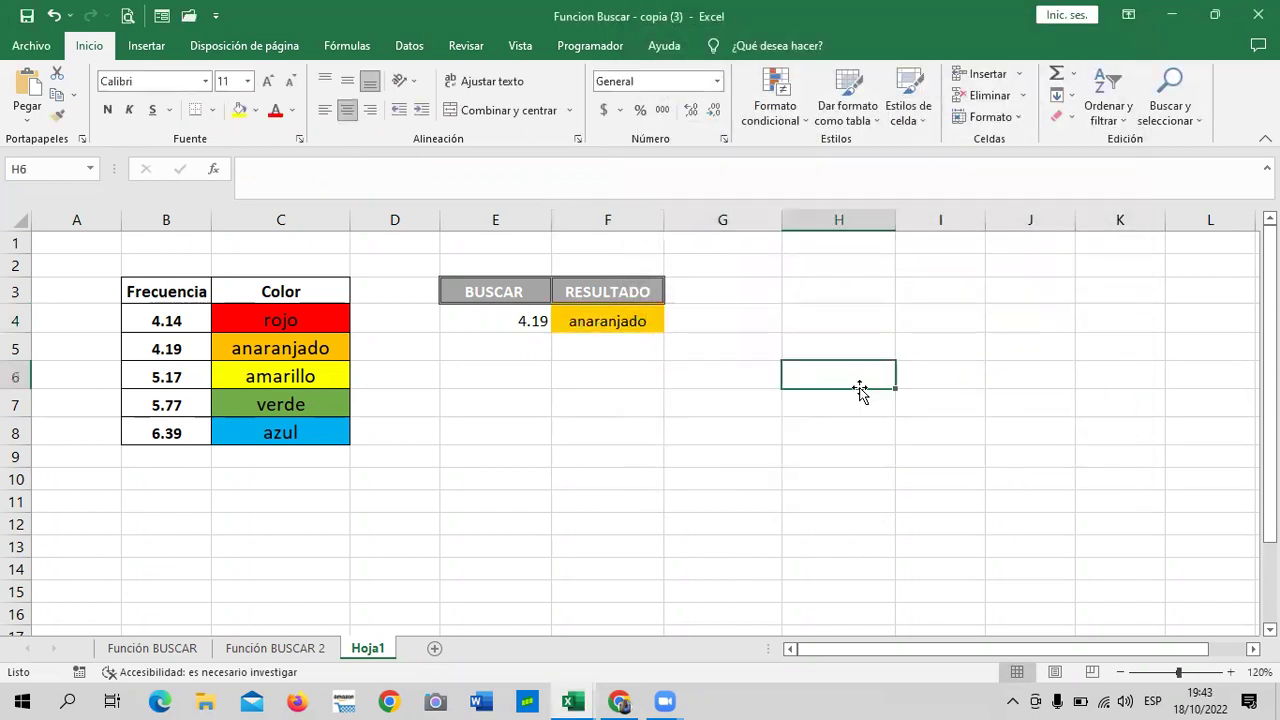
pyautogui.click(495, 318)
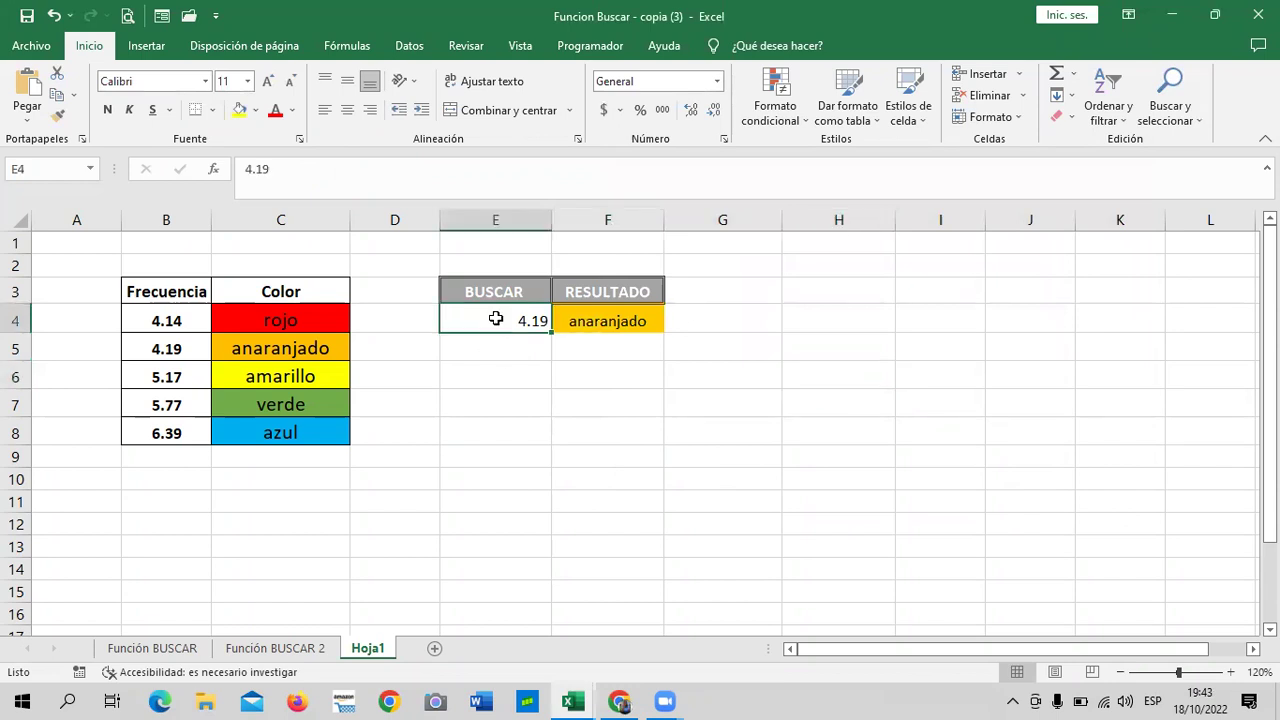
pyautogui.write('4.14')
pyautogui.press('Return')
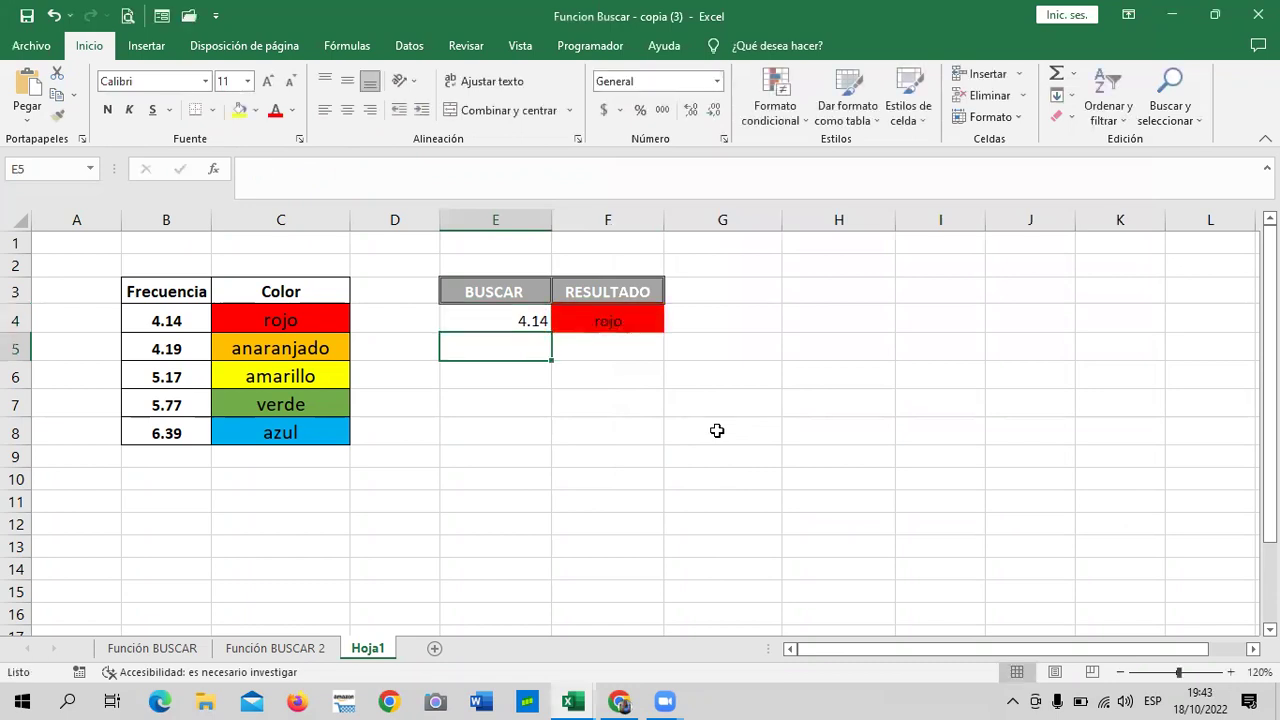
pyautogui.press('Up')
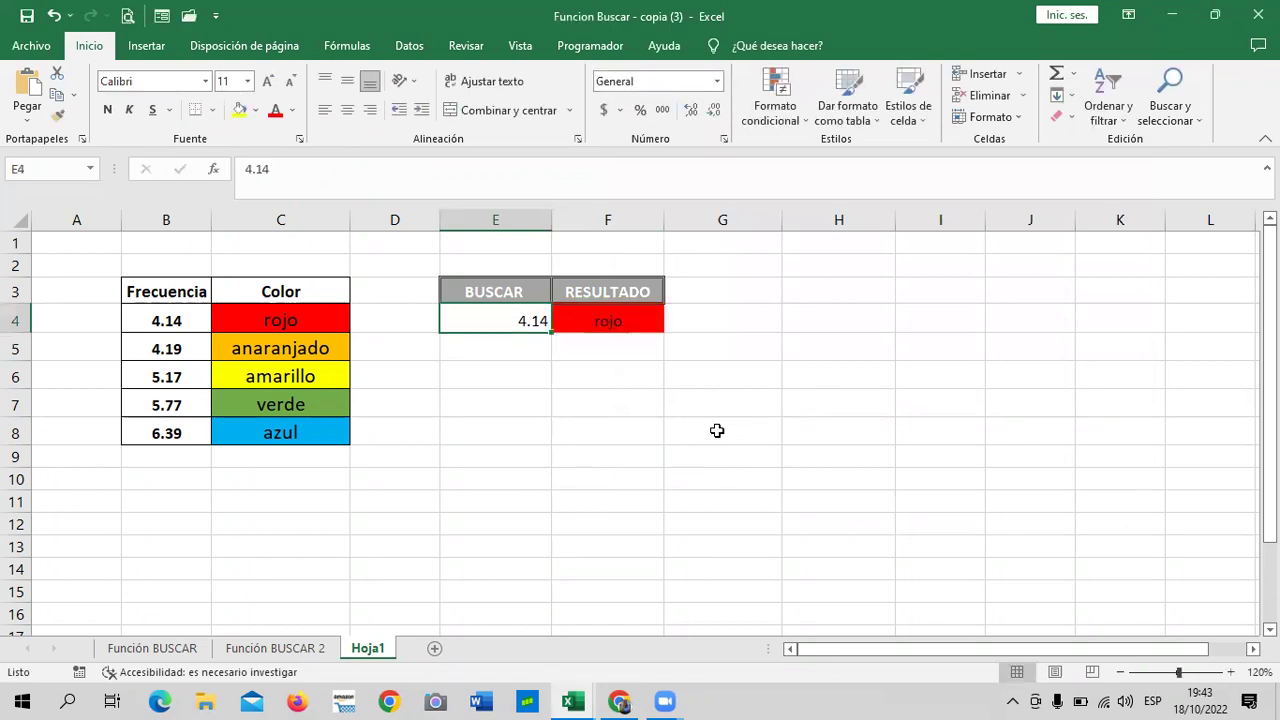
pyautogui.write('4.19')
pyautogui.press('Return')
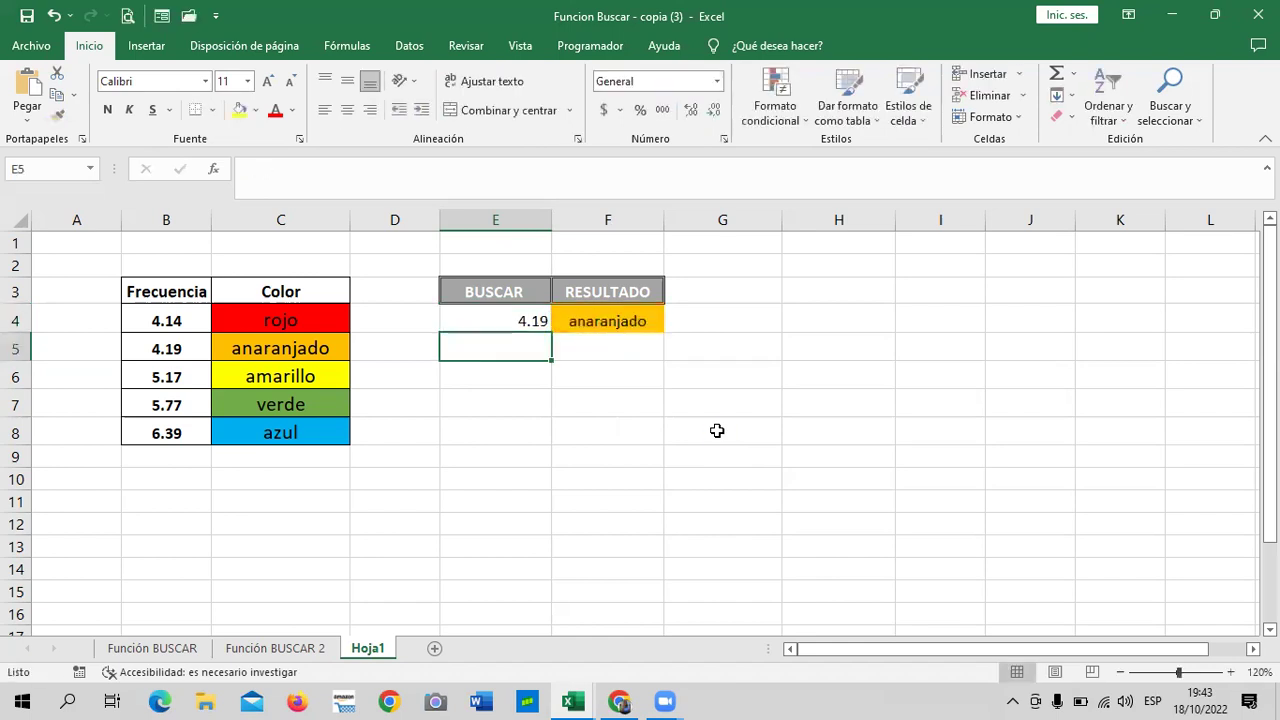
# Step: Restore E4 to 5.17 and inspect the BUSCAR formula in F4
pyautogui.click(510, 318)
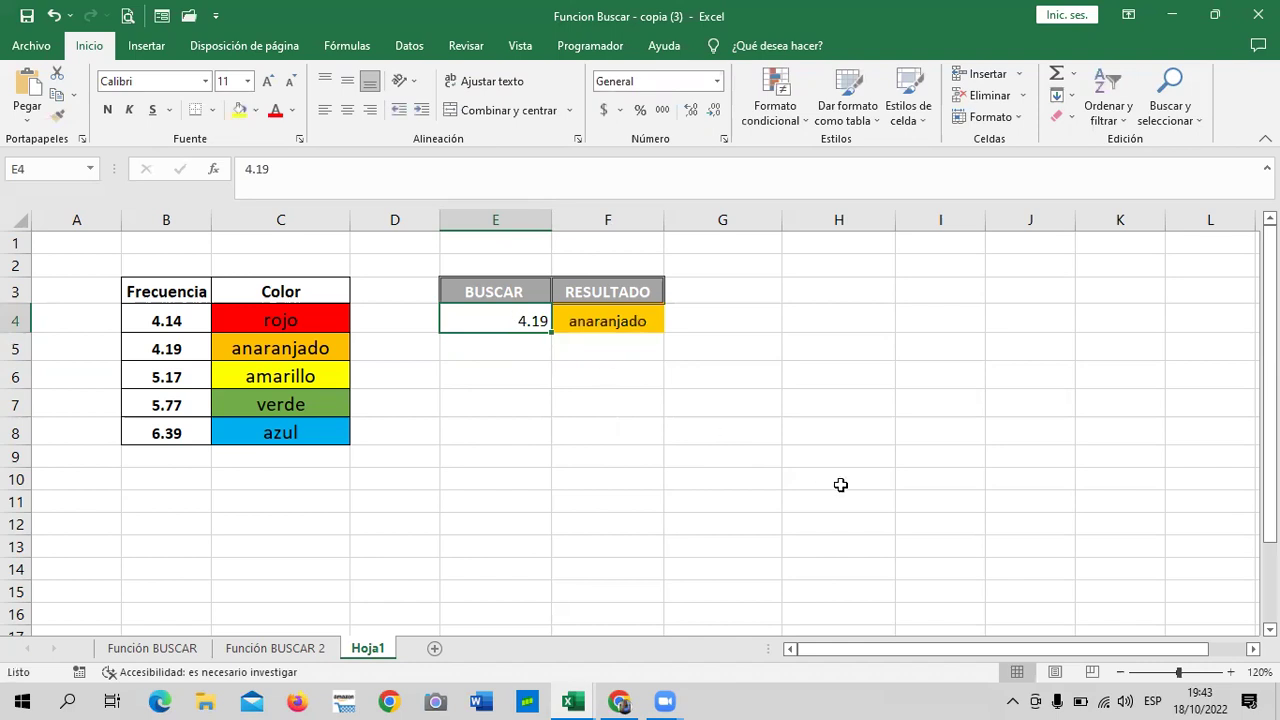
pyautogui.write('5.1')
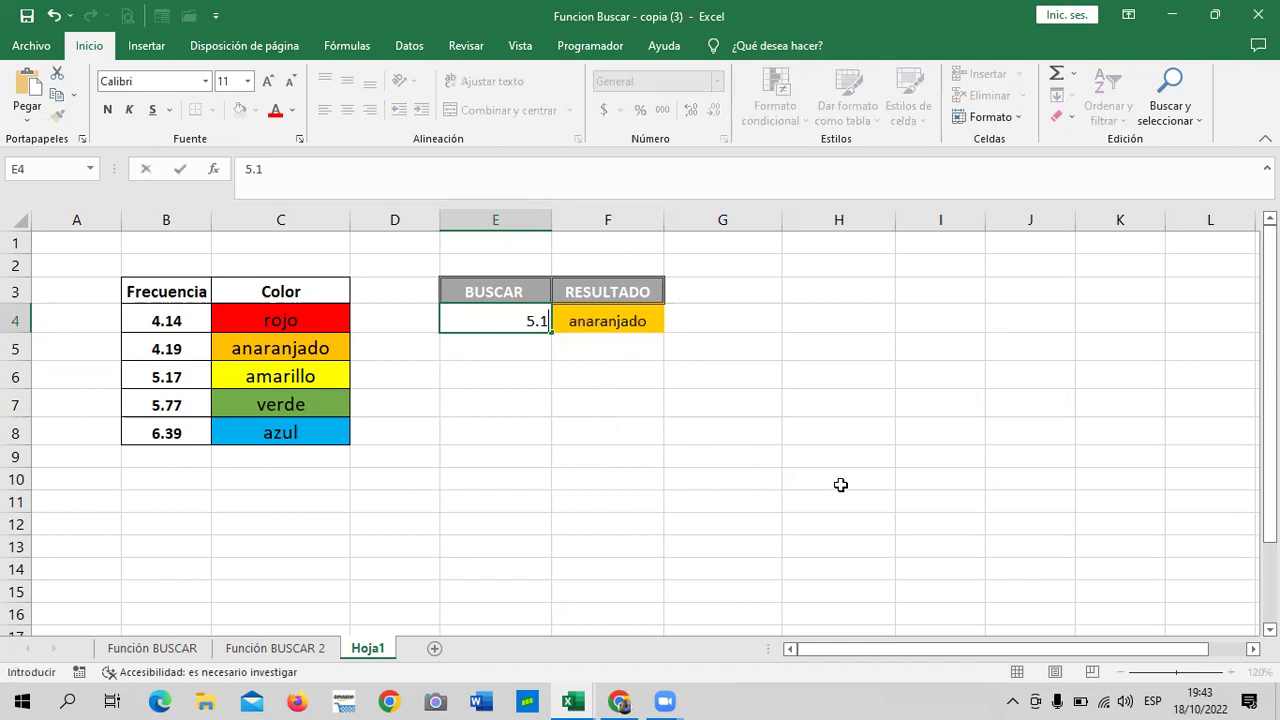
pyautogui.write('7')
pyautogui.press('Return')
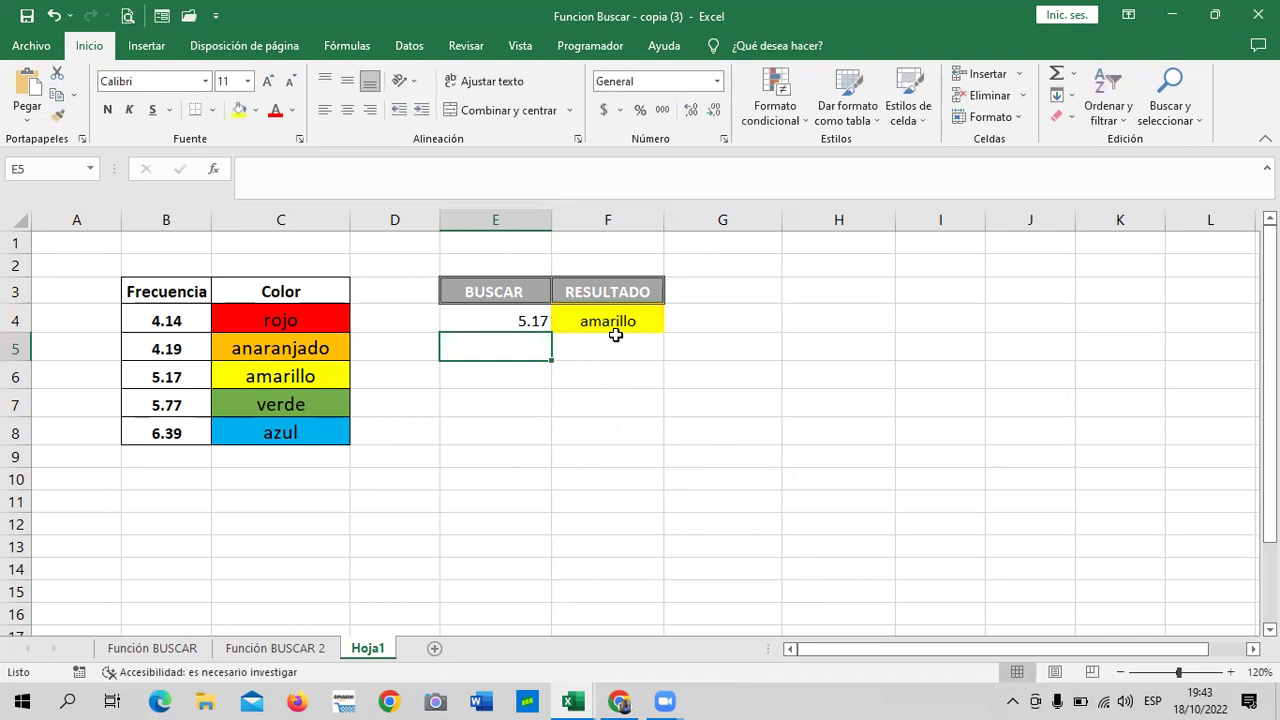
pyautogui.click(540, 320)
pyautogui.click(586, 317)
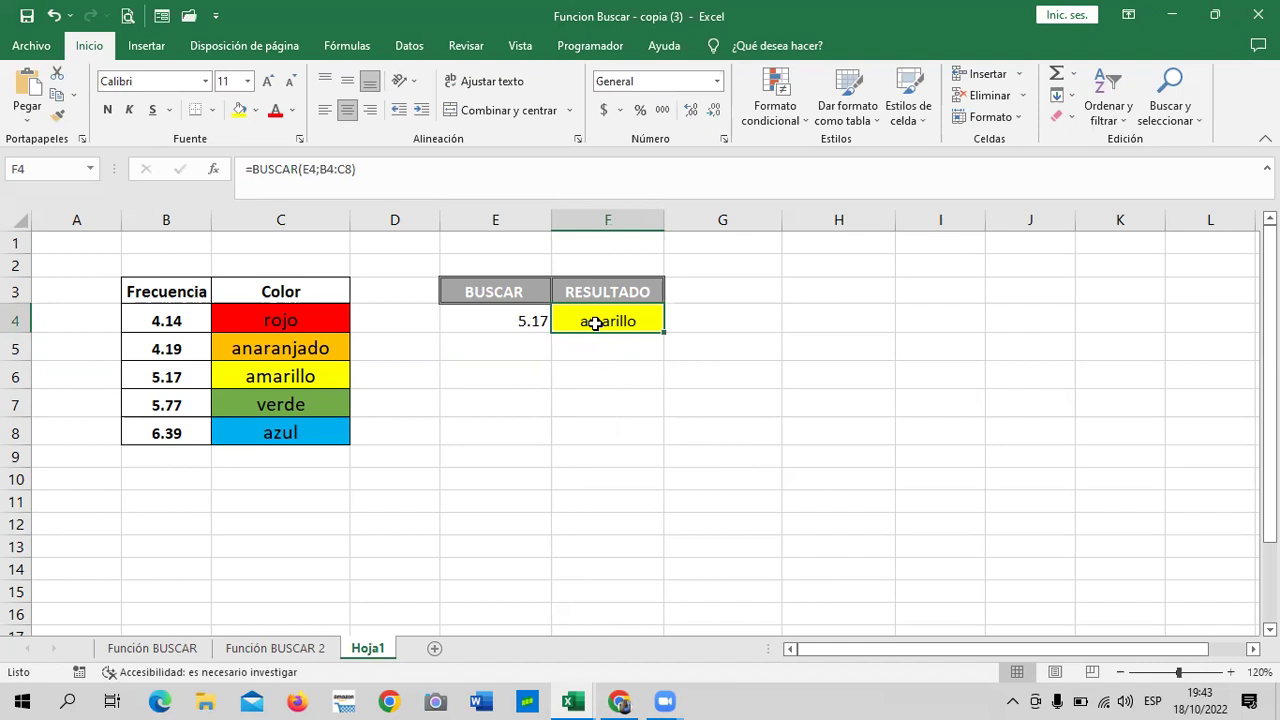
pyautogui.click(422, 500)
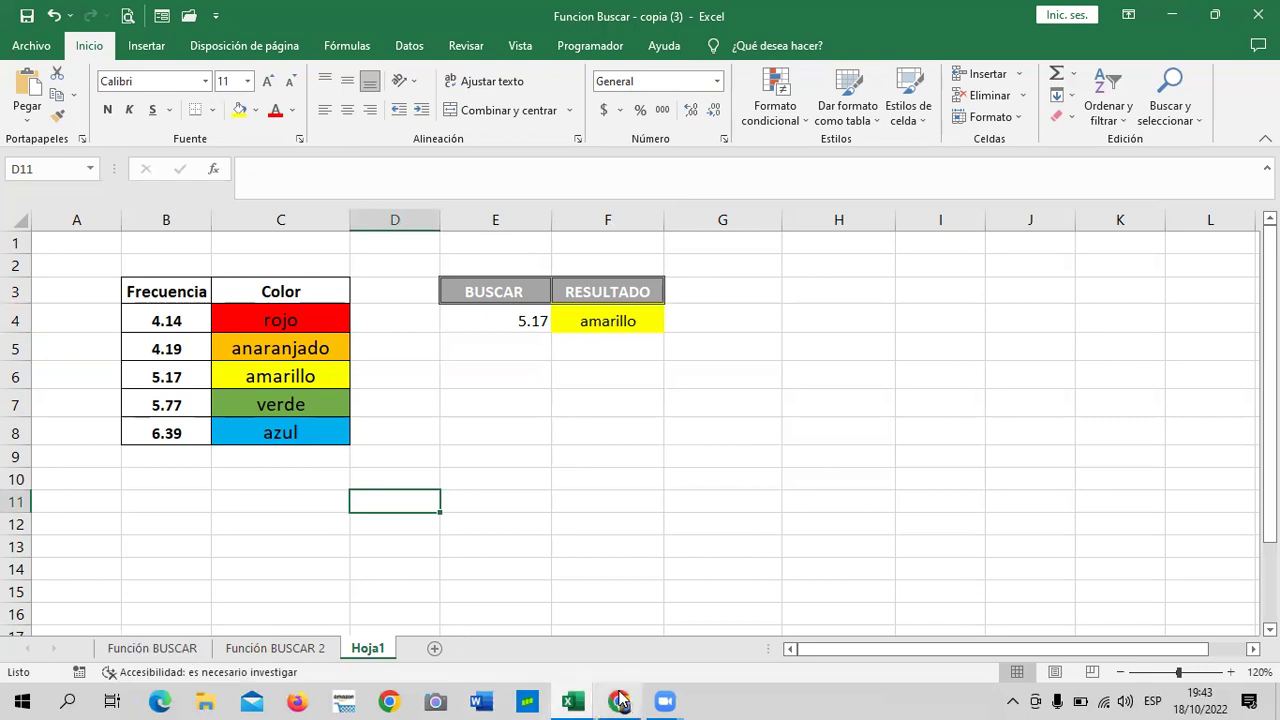
pyautogui.moveTo(572, 701)
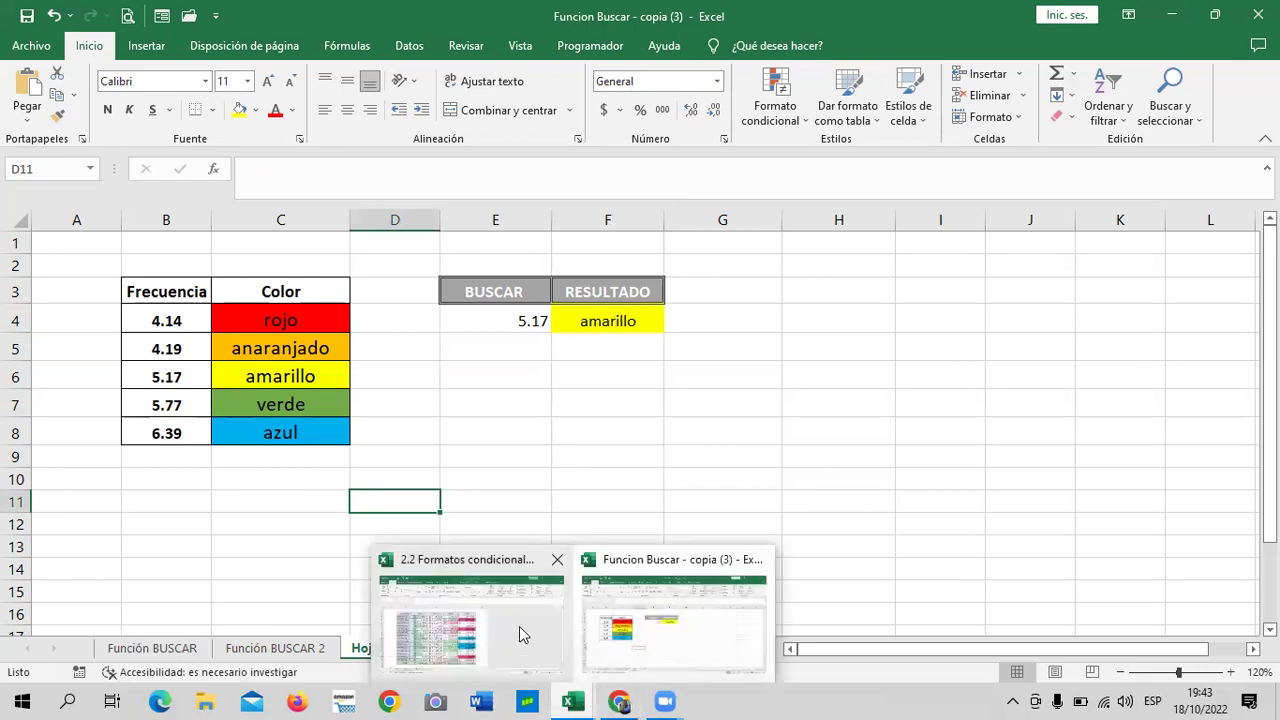
# Step: In the 2.2 Formatos condicionales workbook, clear all rules from C3:E17 and reselect it
pyautogui.click(519, 626)
pyautogui.click(682, 348)
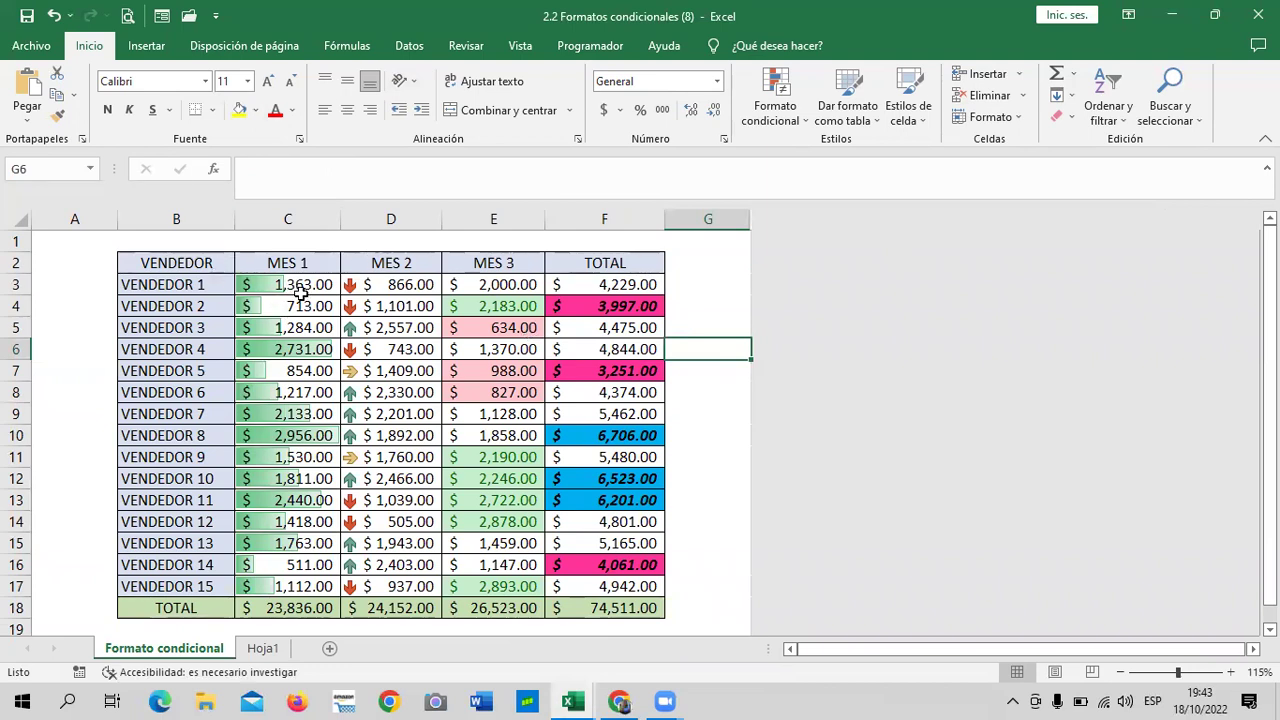
pyautogui.moveTo(285, 284); pyautogui.dragTo(509, 585)
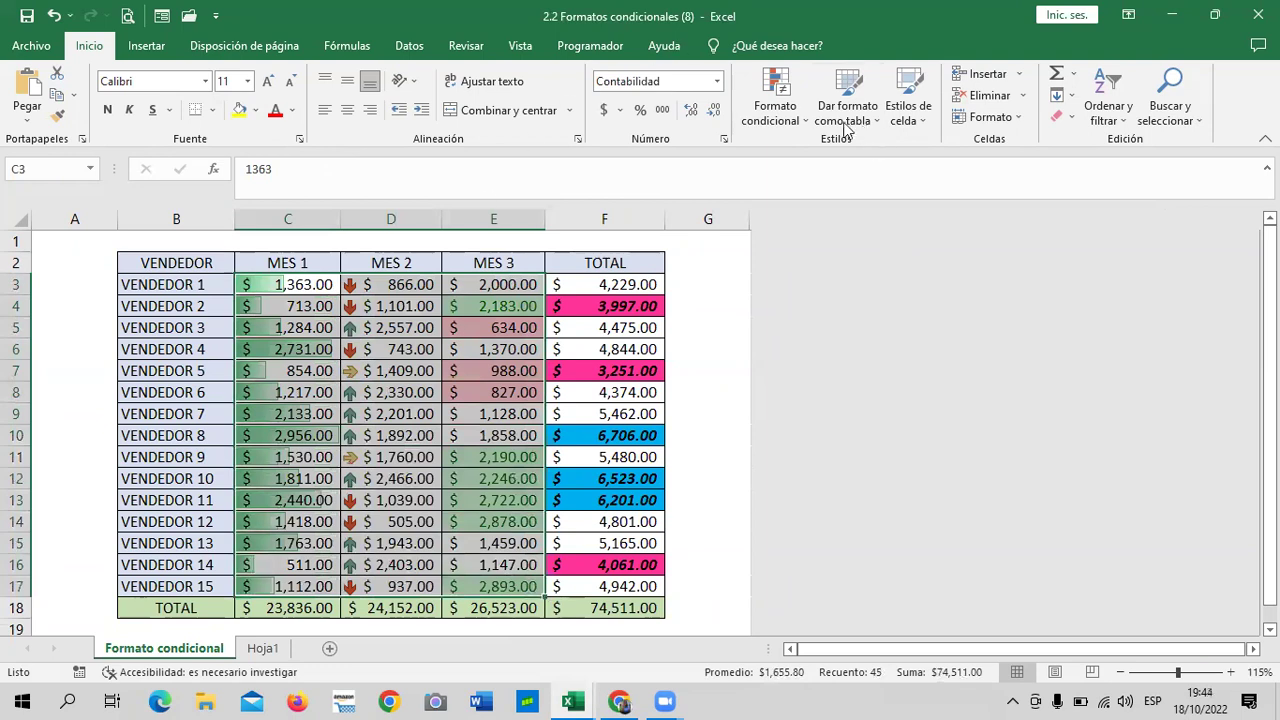
pyautogui.click(795, 118)
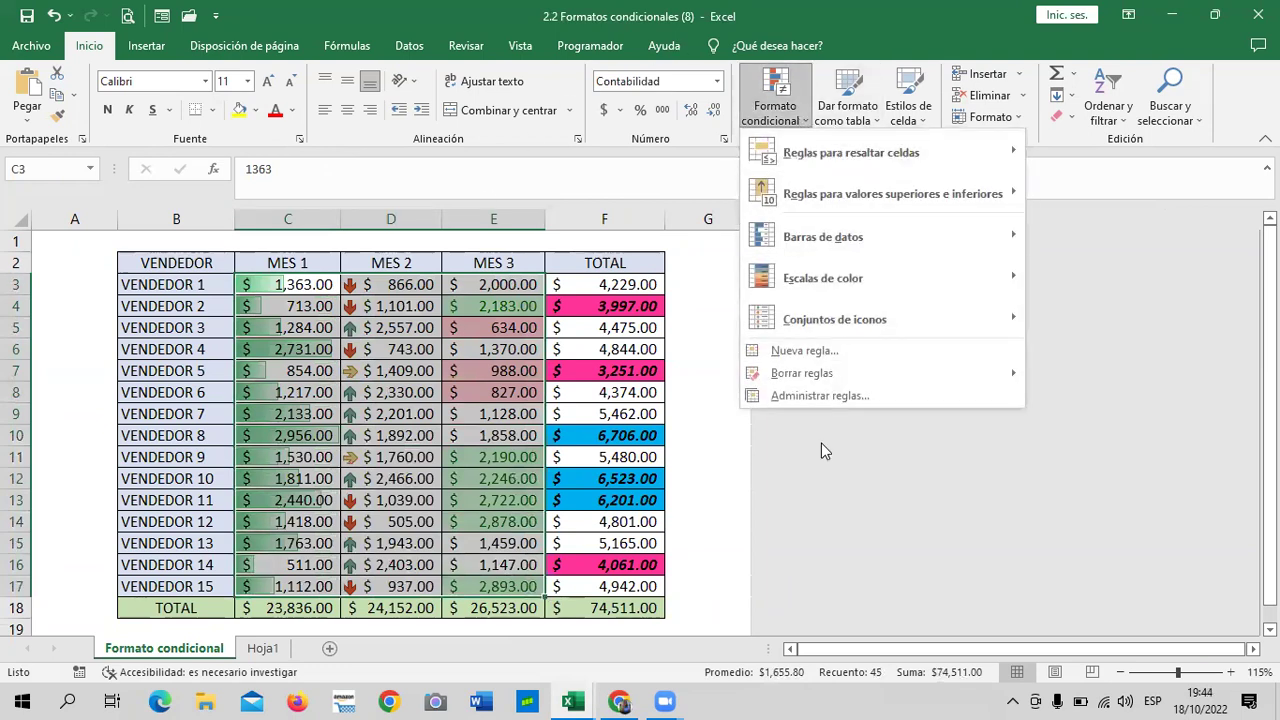
pyautogui.moveTo(802, 373)
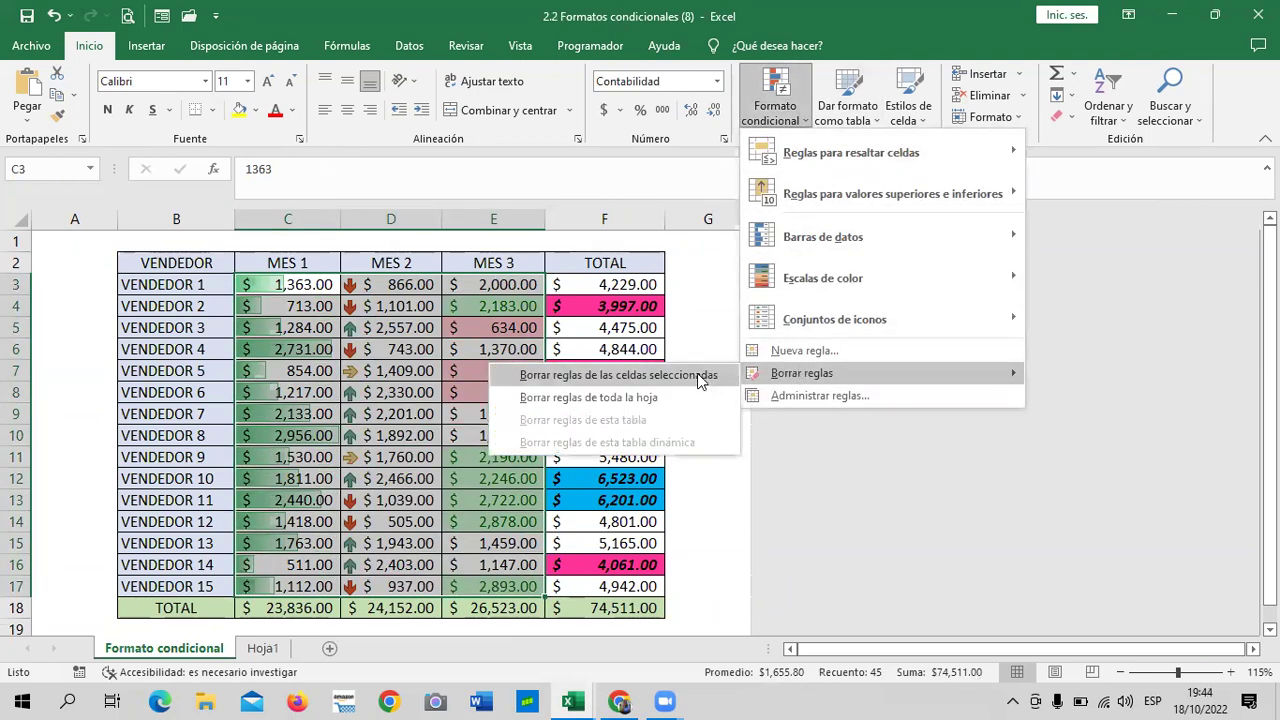
pyautogui.click(697, 373)
pyautogui.click(717, 297)
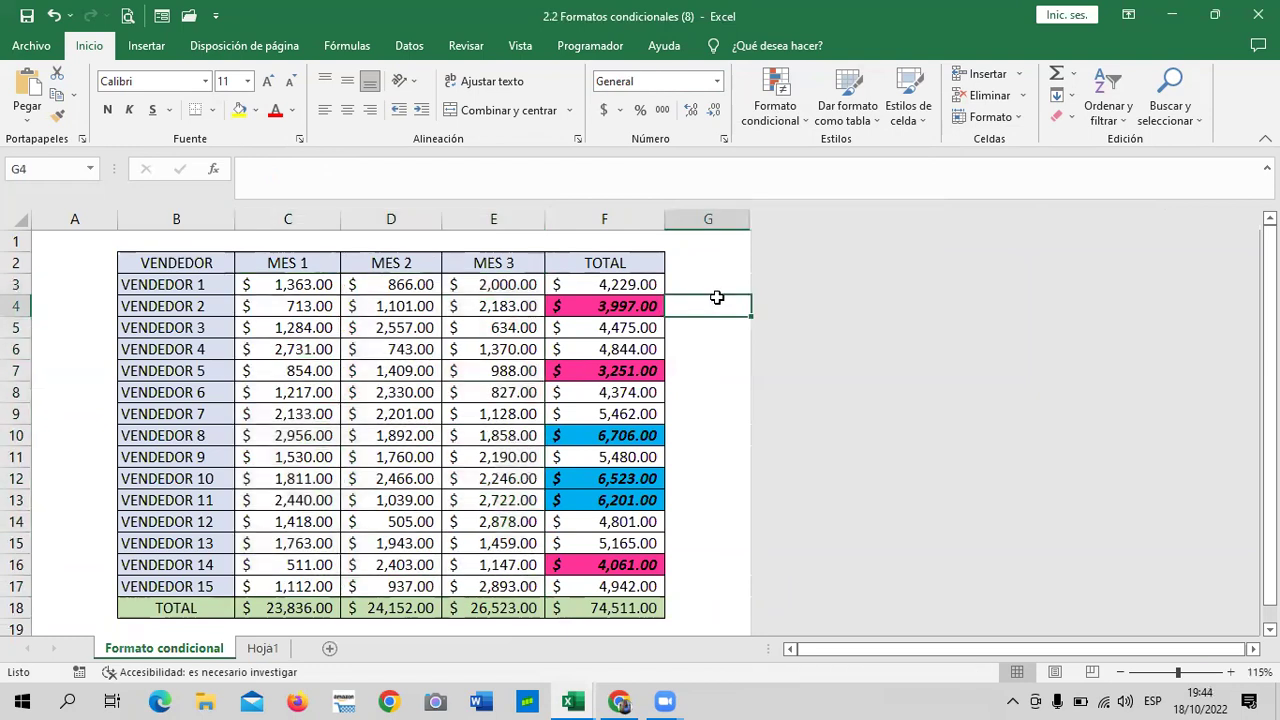
pyautogui.click(697, 284)
pyautogui.moveTo(260, 284); pyautogui.dragTo(290, 306)
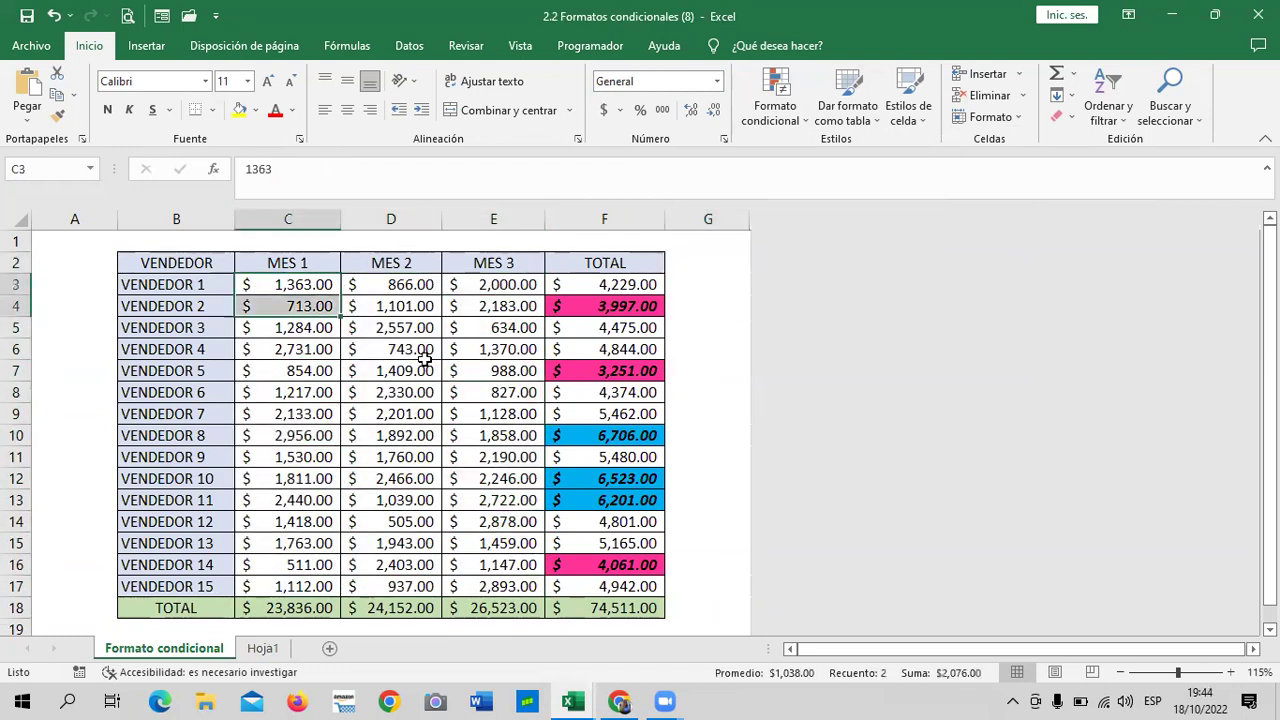
pyautogui.moveTo(425, 358); pyautogui.dragTo(493, 586)
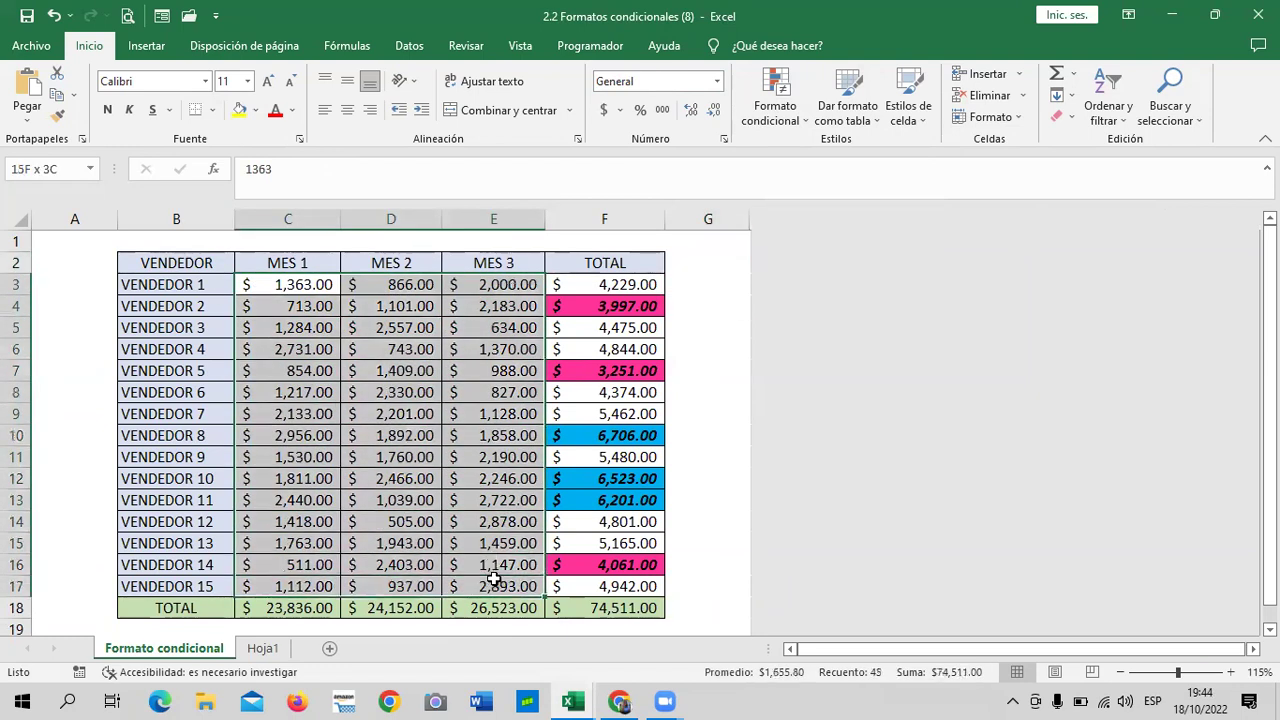
# Step: Add a Valores duplicados rule with Texto rojo to the C3:E17 month values
pyautogui.click(803, 122)
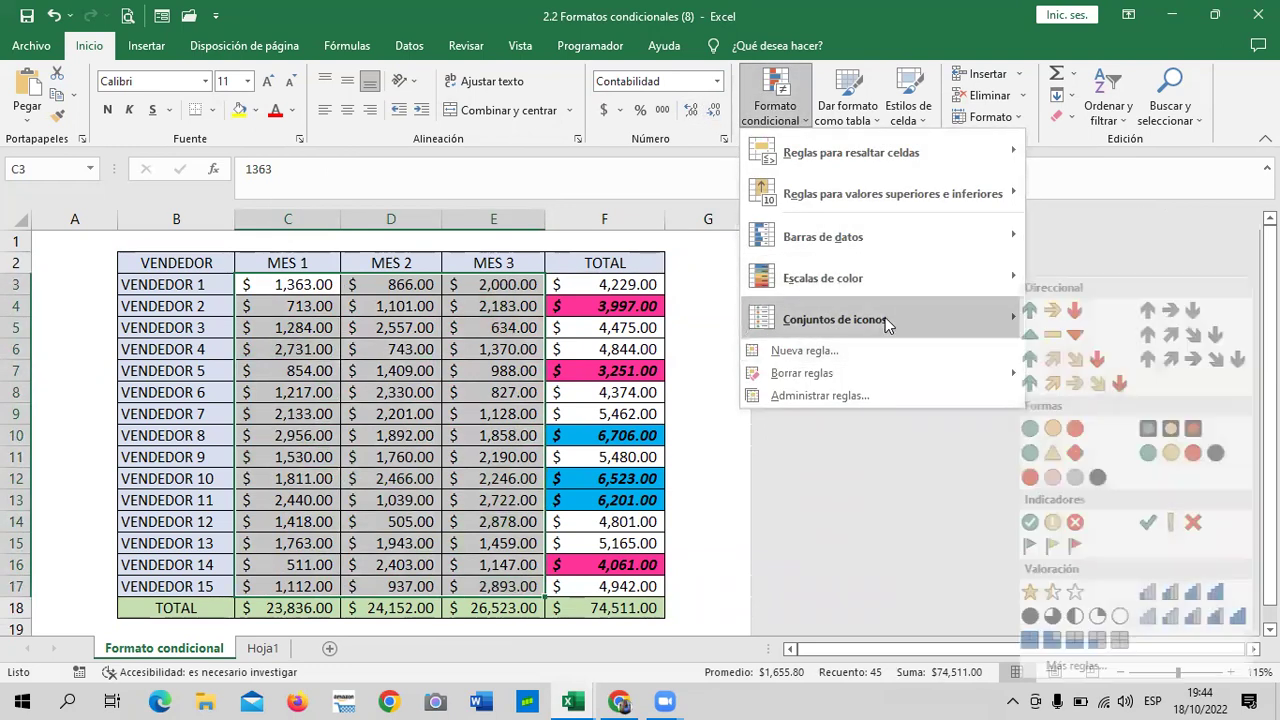
pyautogui.moveTo(851, 152)
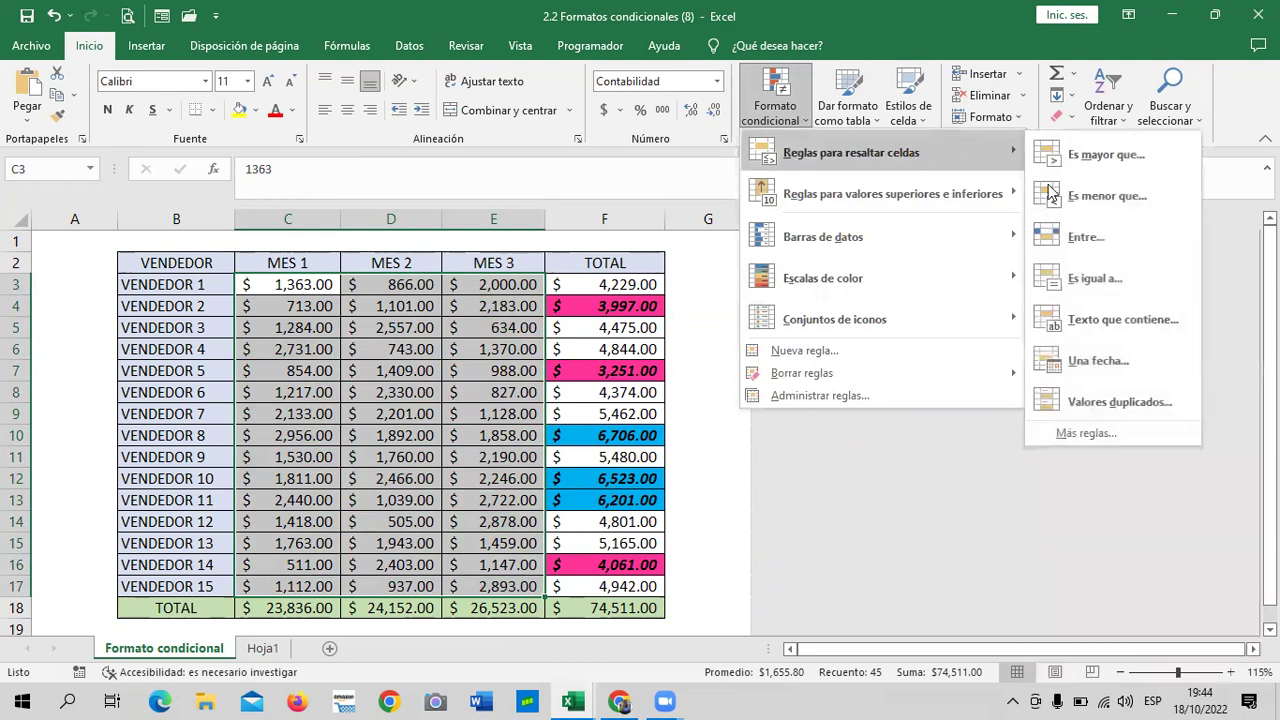
pyautogui.click(1100, 402)
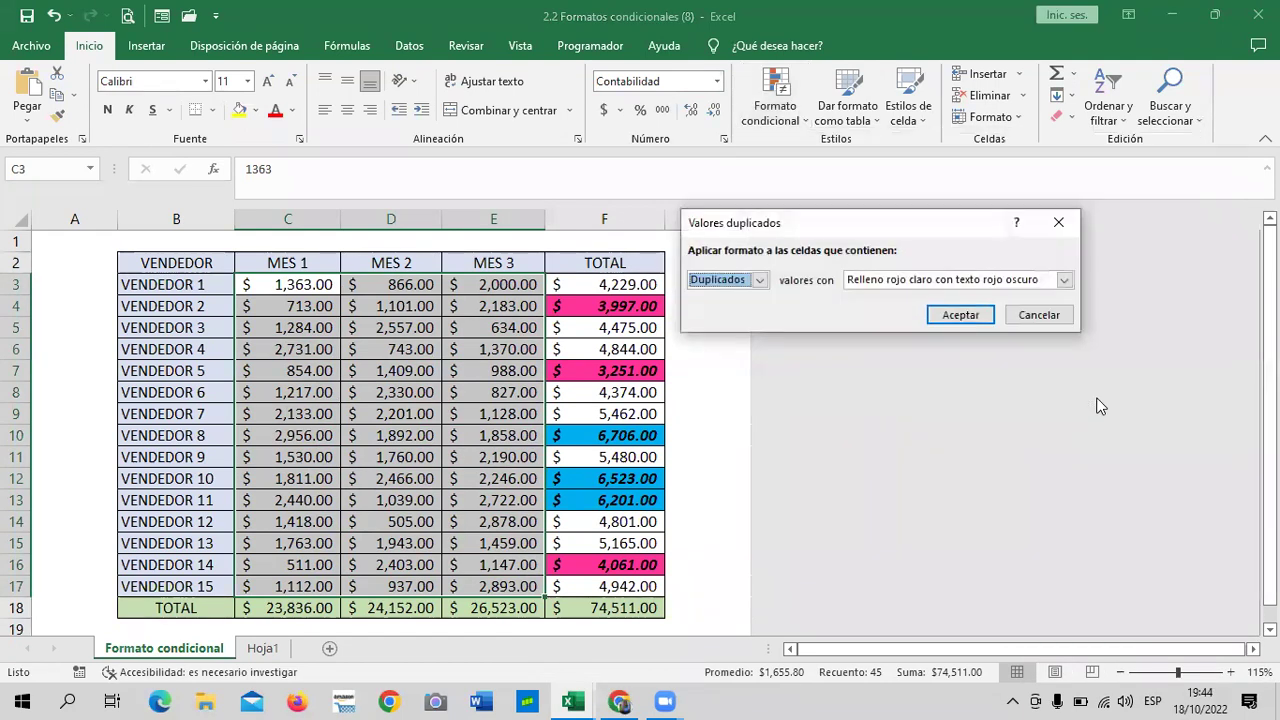
pyautogui.click(1064, 281)
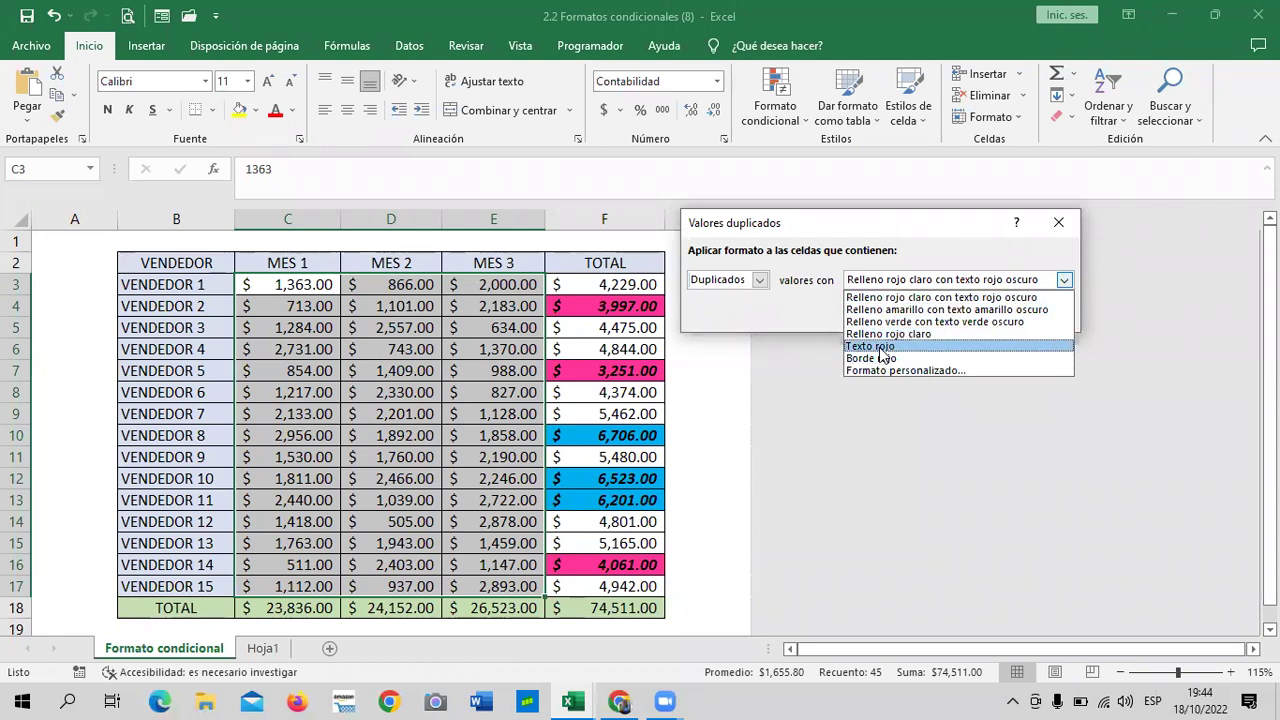
pyautogui.click(868, 346)
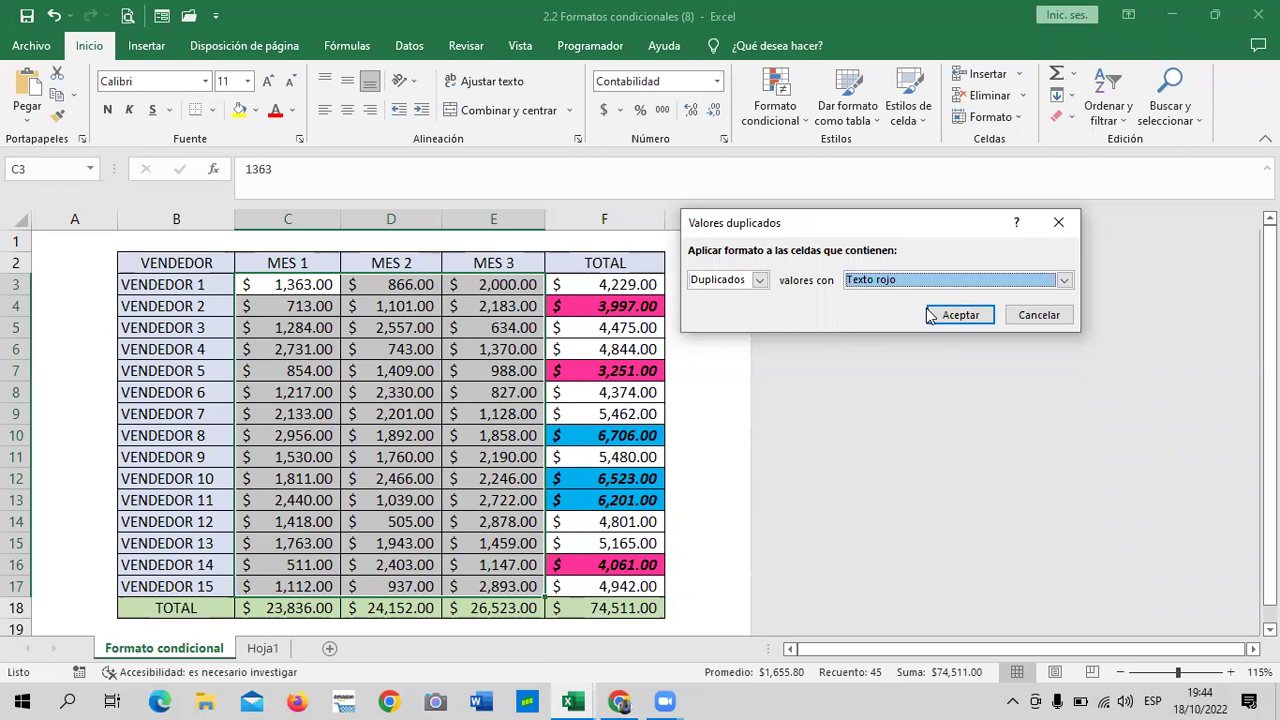
pyautogui.click(958, 314)
pyautogui.click(718, 267)
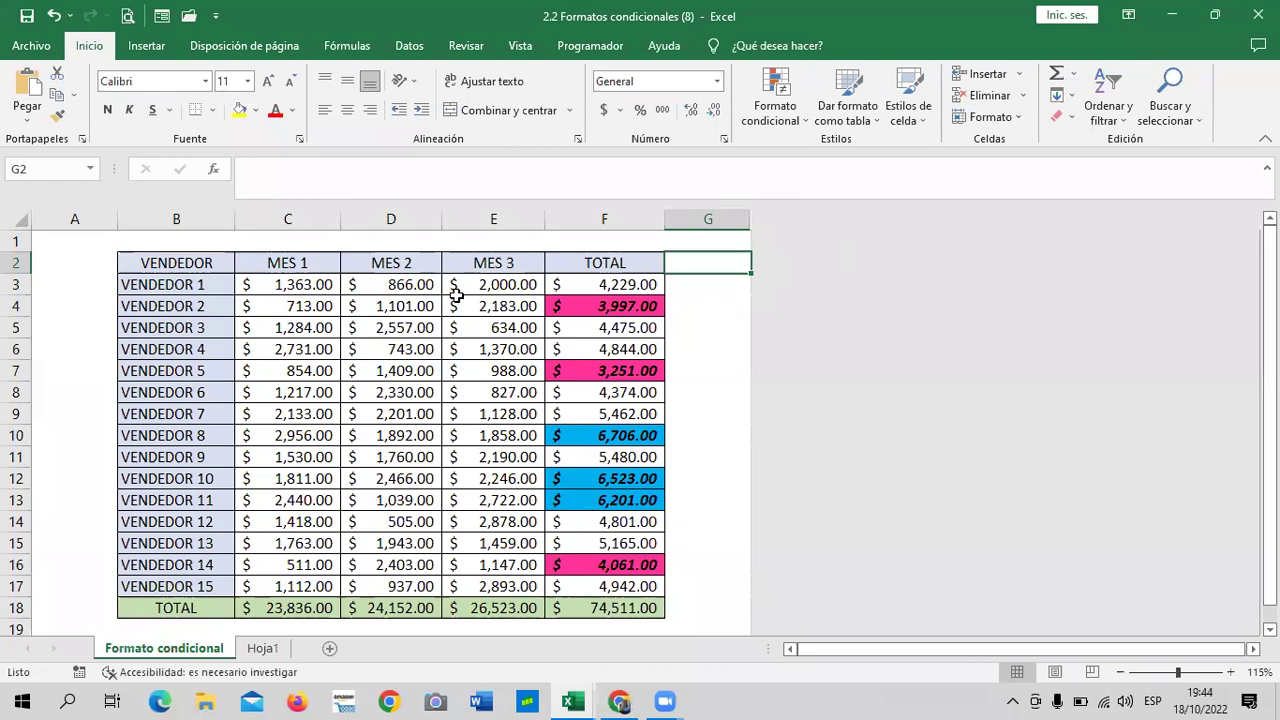
# Step: Enter 2000 in C3 and compare it with the matching 2000 in E3
pyautogui.click(286, 288)
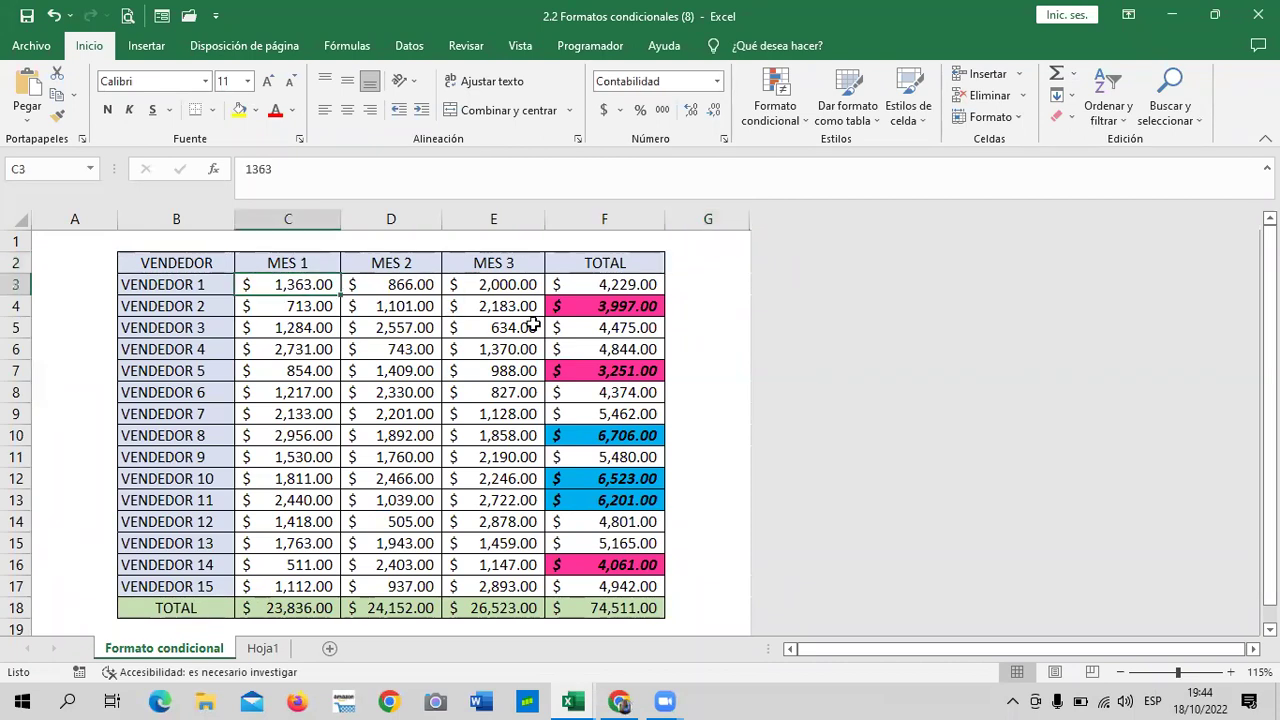
pyautogui.write('2000')
pyautogui.press('Return')
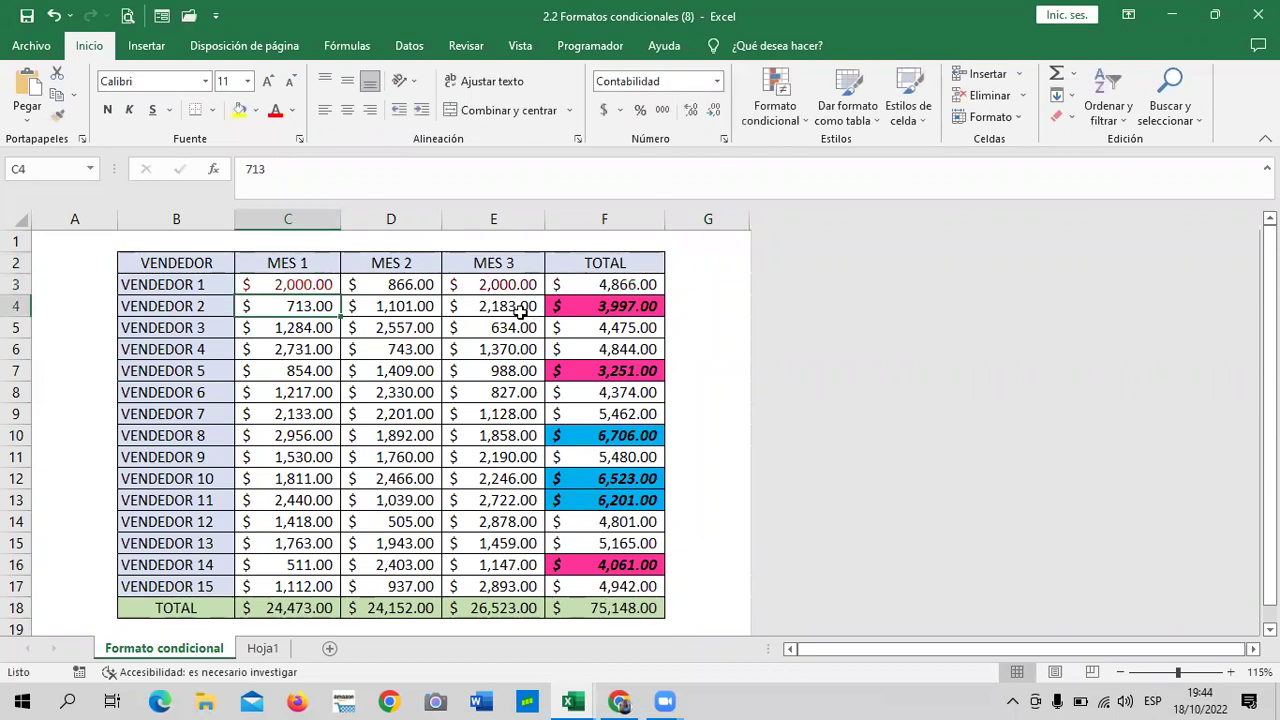
pyautogui.click(408, 458)
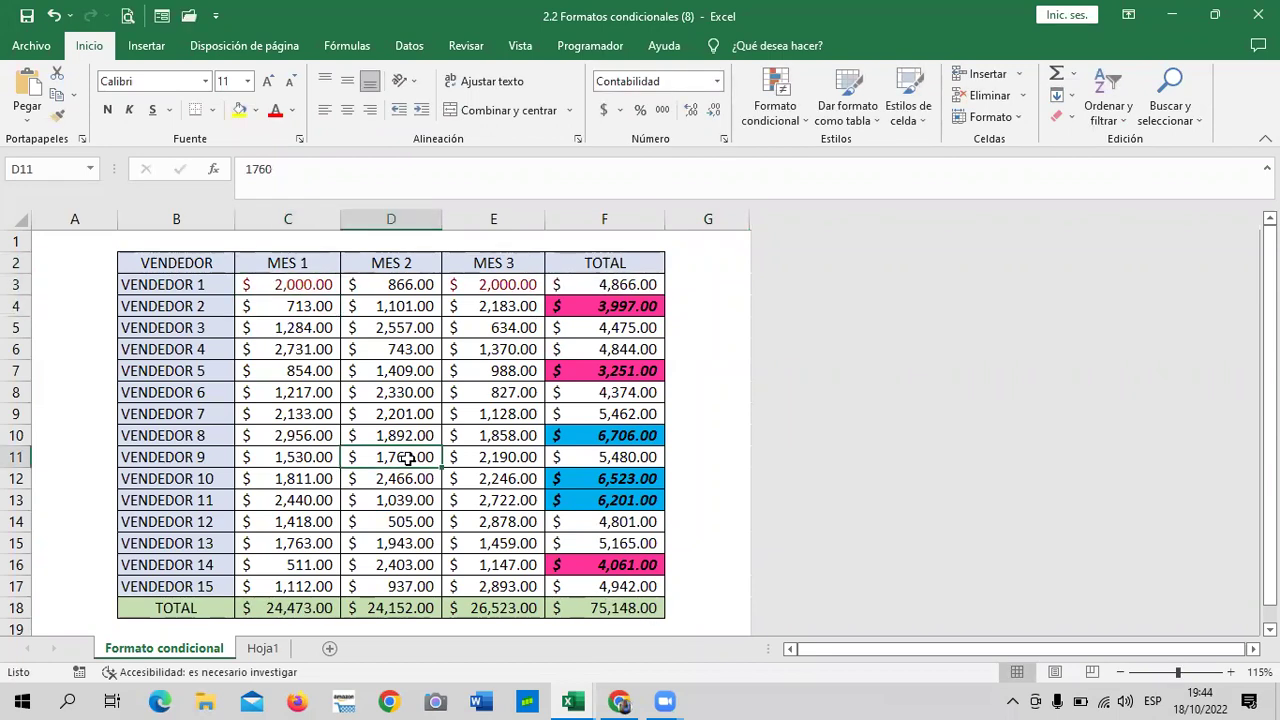
pyautogui.click(301, 290)
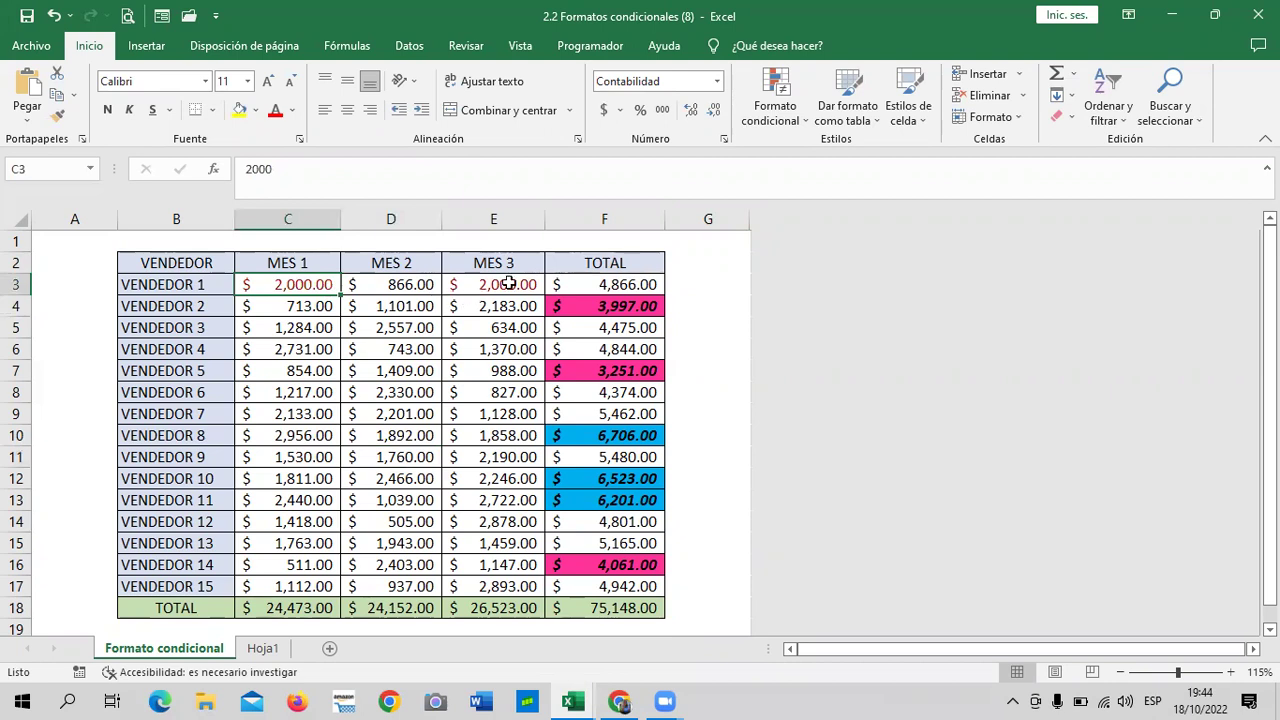
pyautogui.click(509, 282)
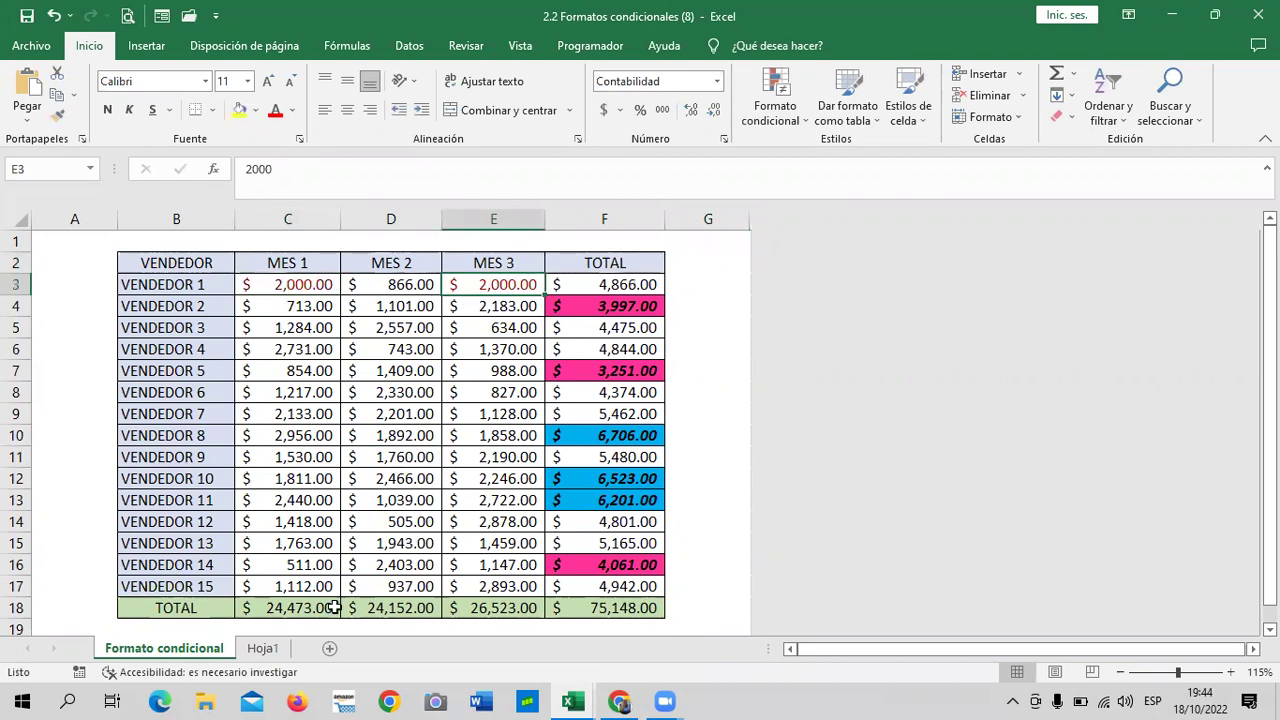
# Step: Enter 2000 in C17 and reselect the month values C3:E17
pyautogui.click(280, 588)
pyautogui.write('2000')
pyautogui.press('Return')
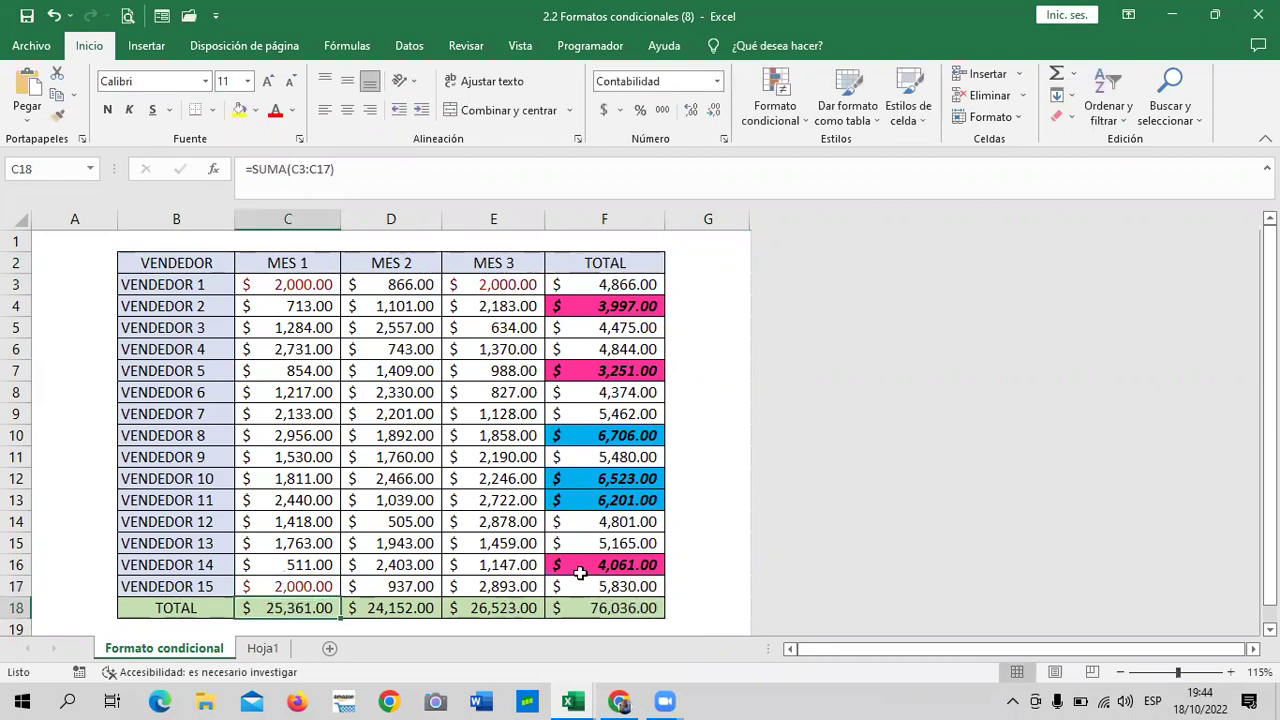
pyautogui.moveTo(262, 288)
pyautogui.mouseDown()
pyautogui.moveTo(516, 556)
pyautogui.moveTo(516, 586)
pyautogui.mouseUp()
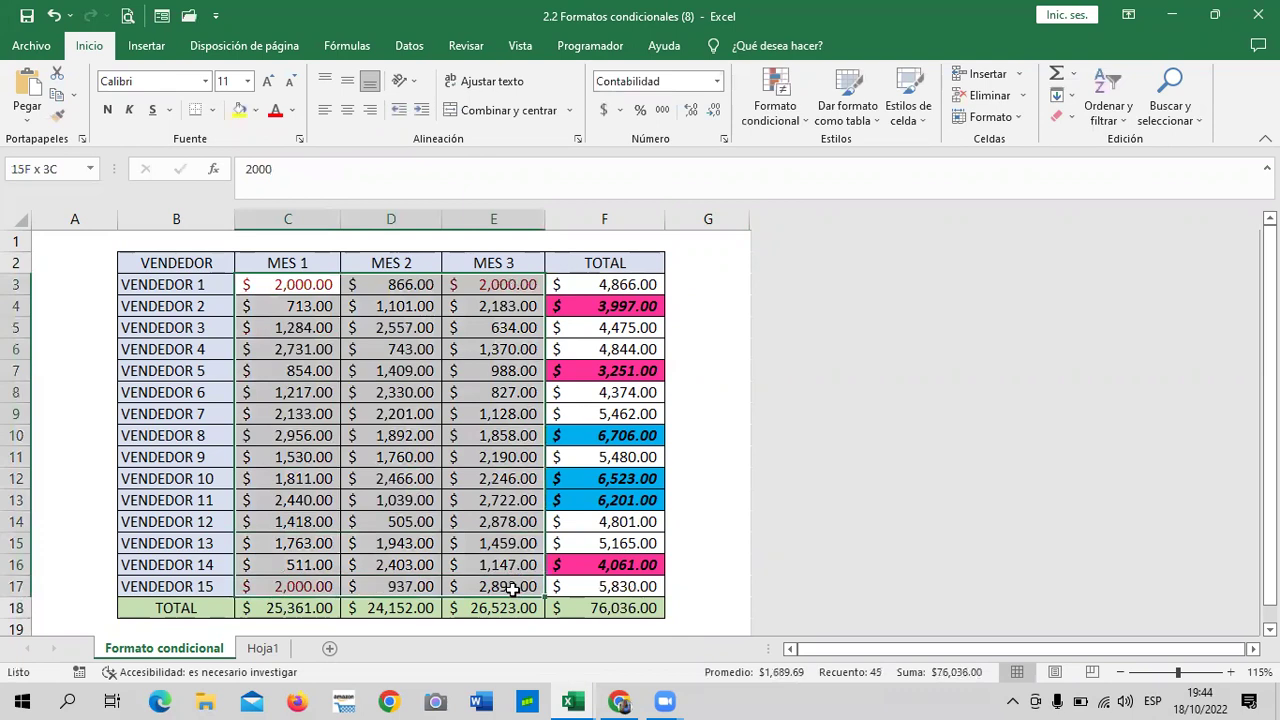
pyautogui.click(803, 125)
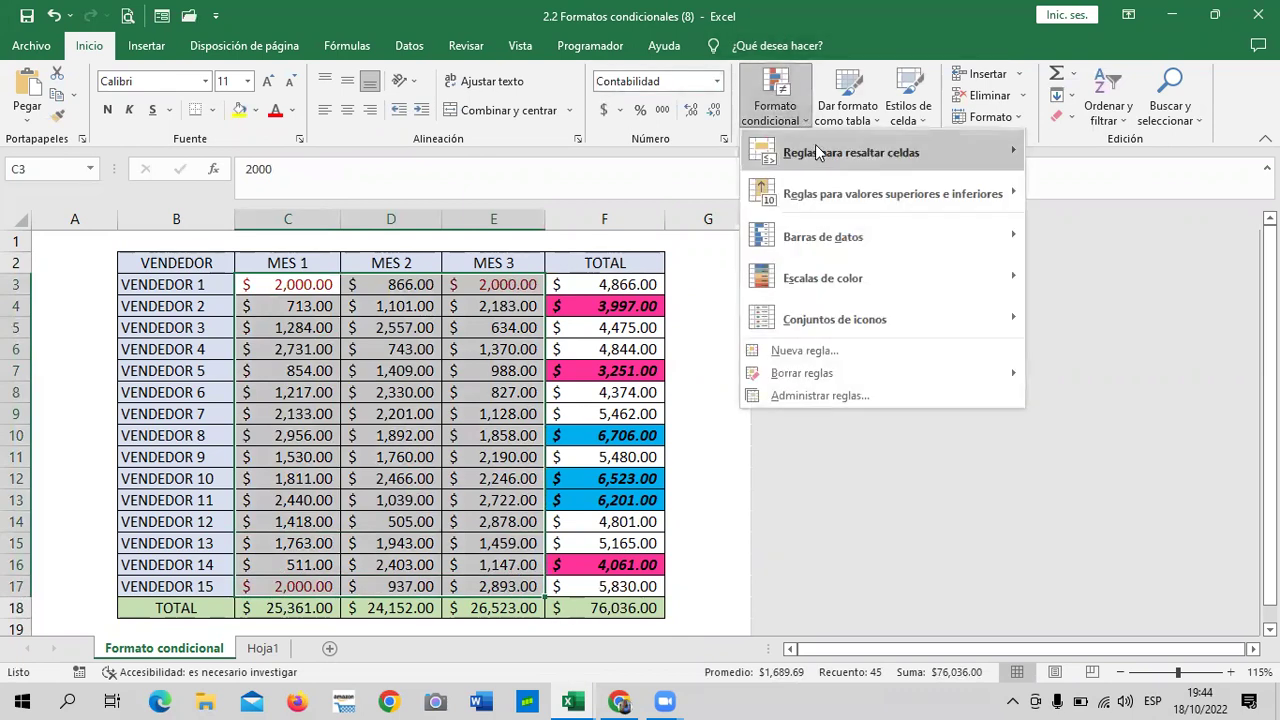
pyautogui.moveTo(851, 152)
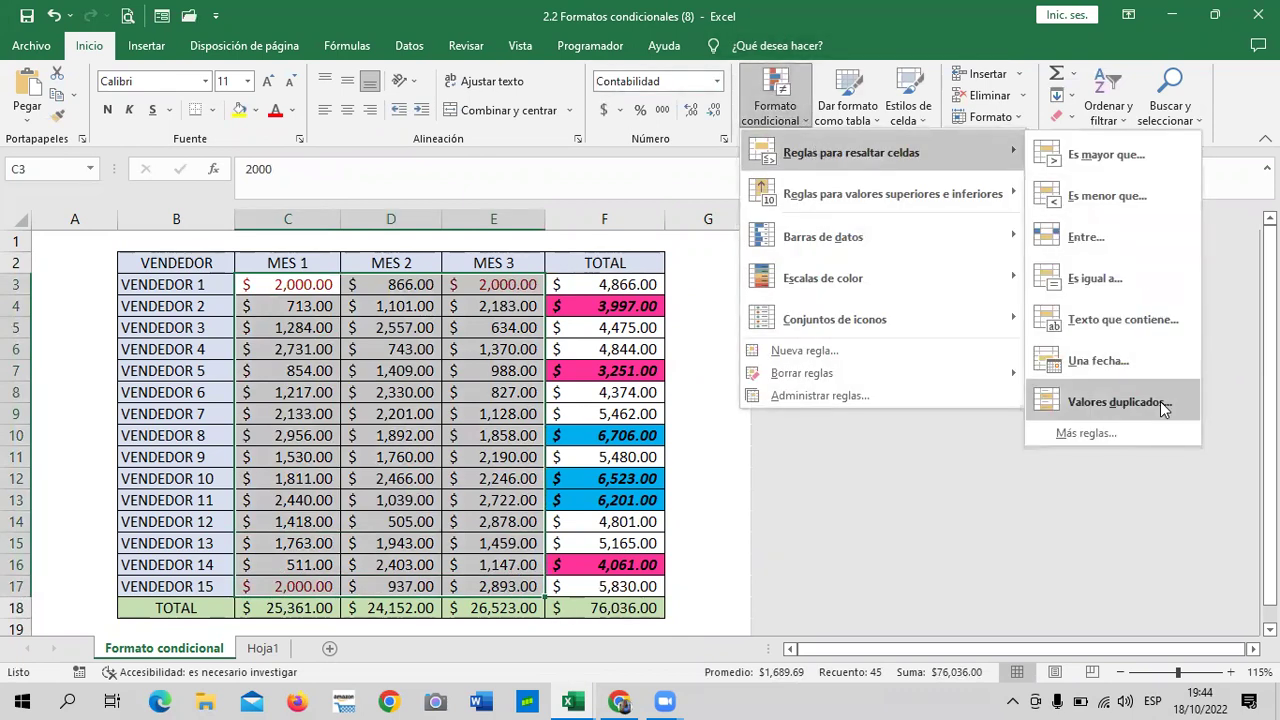
# Step: Add a second Valores duplicados rule with a custom light green fill to C3:E17
pyautogui.click(1163, 402)
pyautogui.click(1064, 280)
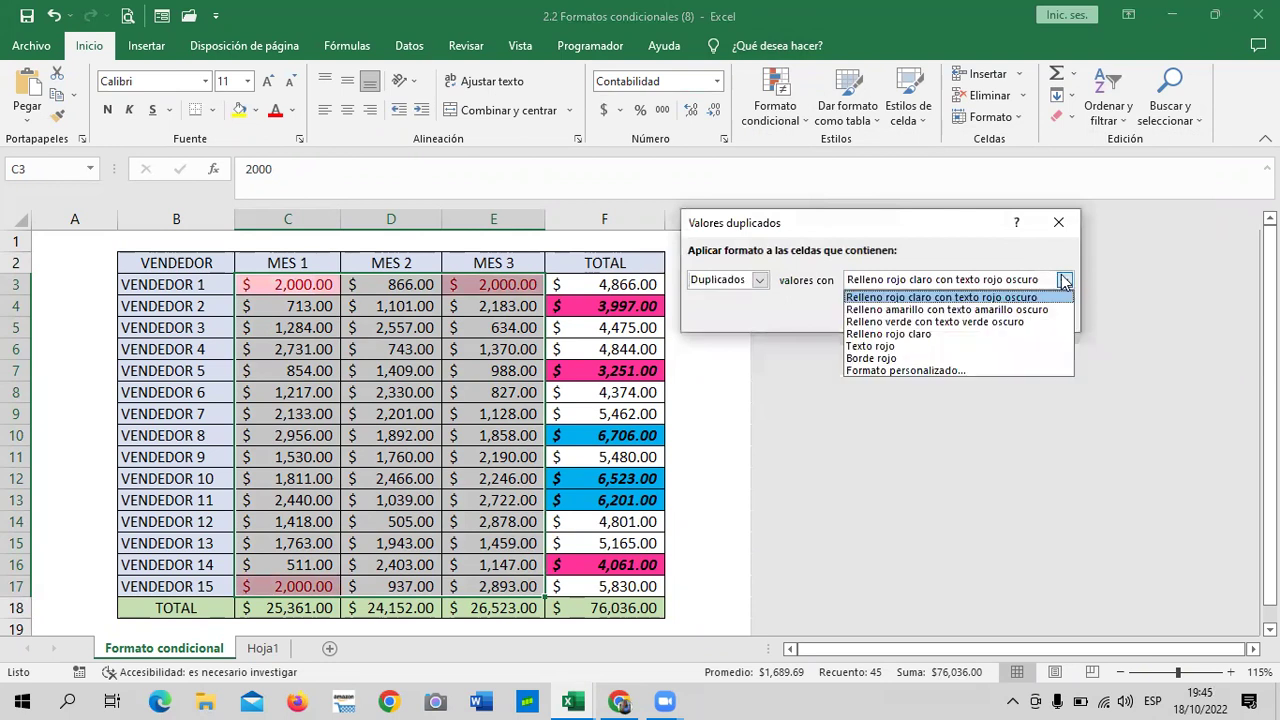
pyautogui.click(948, 371)
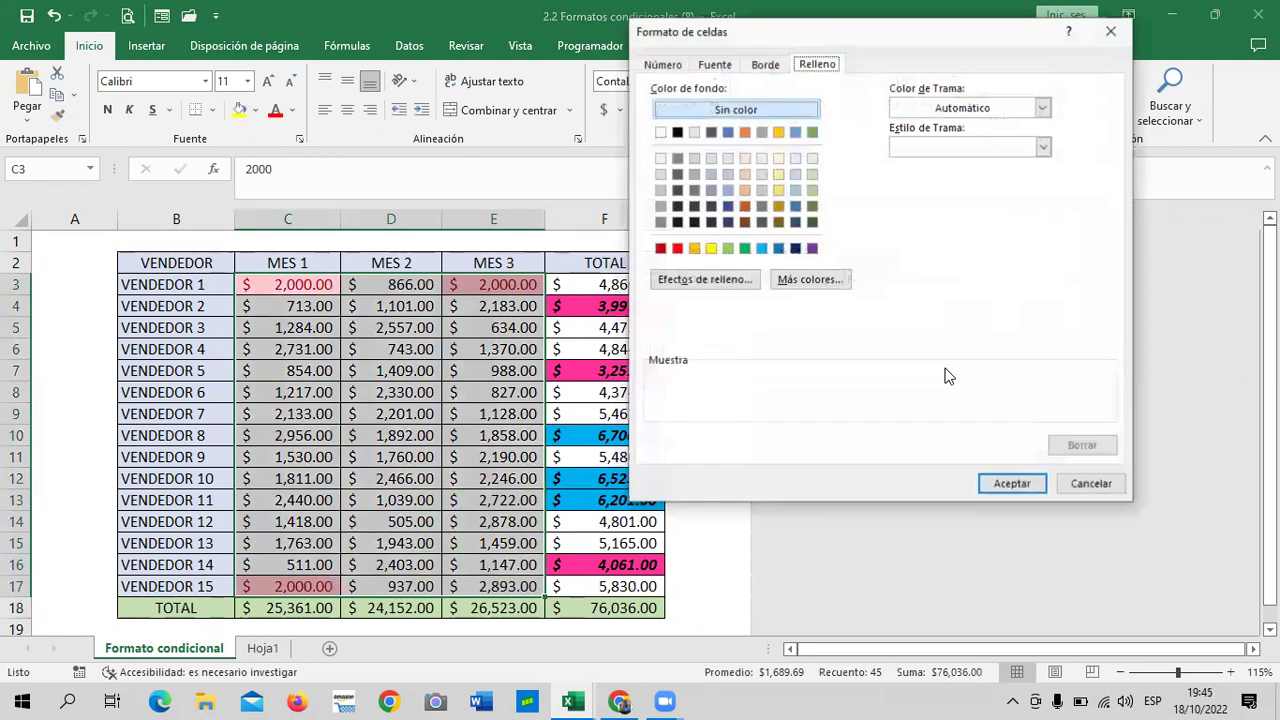
pyautogui.click(710, 248)
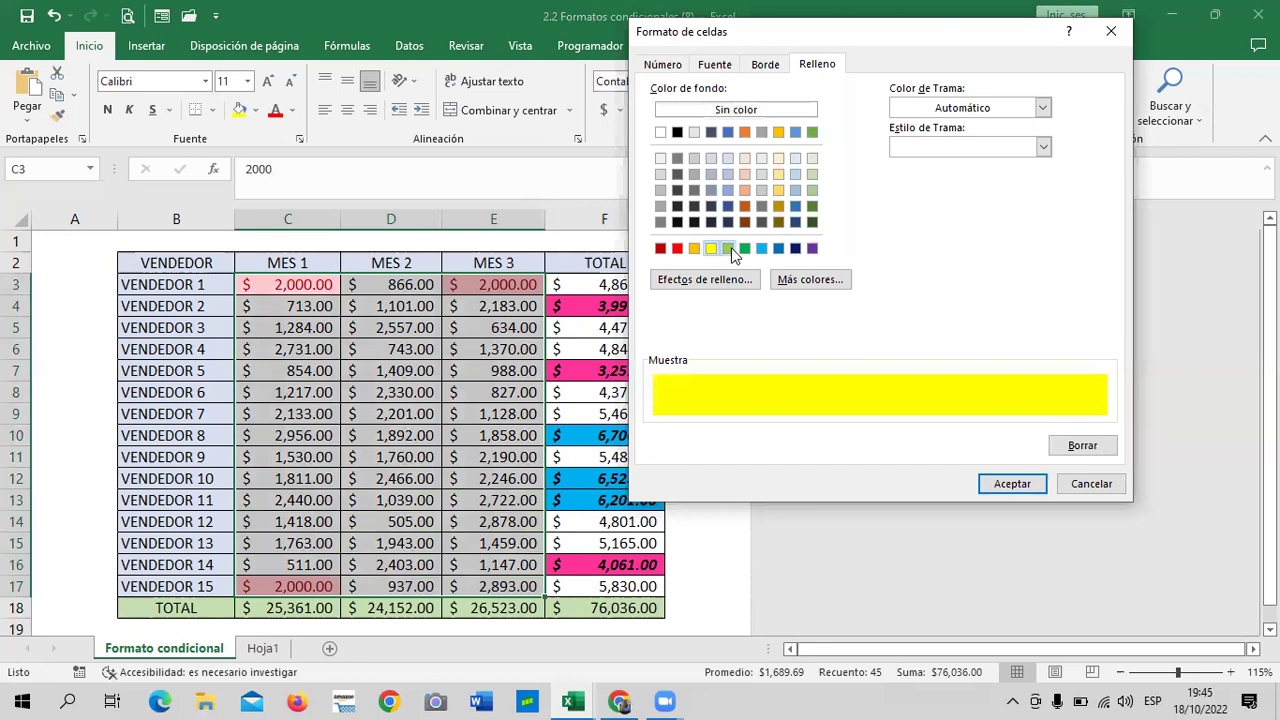
pyautogui.click(729, 249)
pyautogui.click(1025, 485)
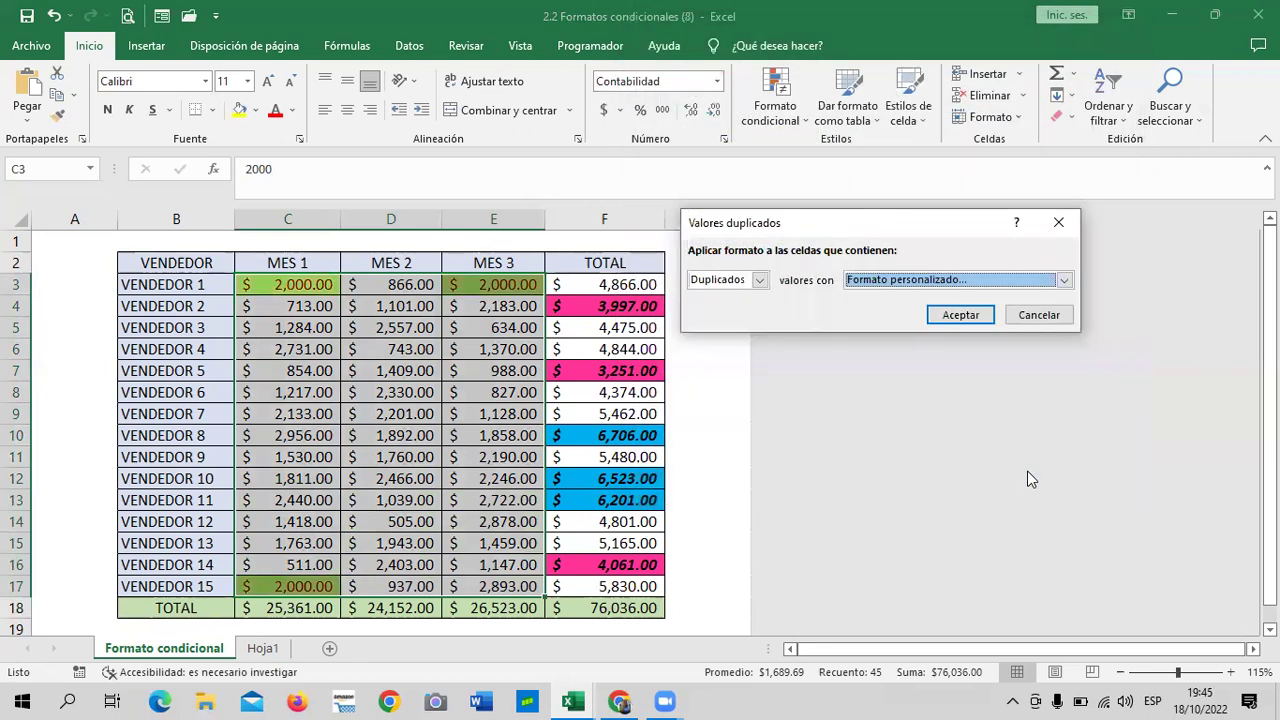
pyautogui.click(958, 315)
pyautogui.click(704, 305)
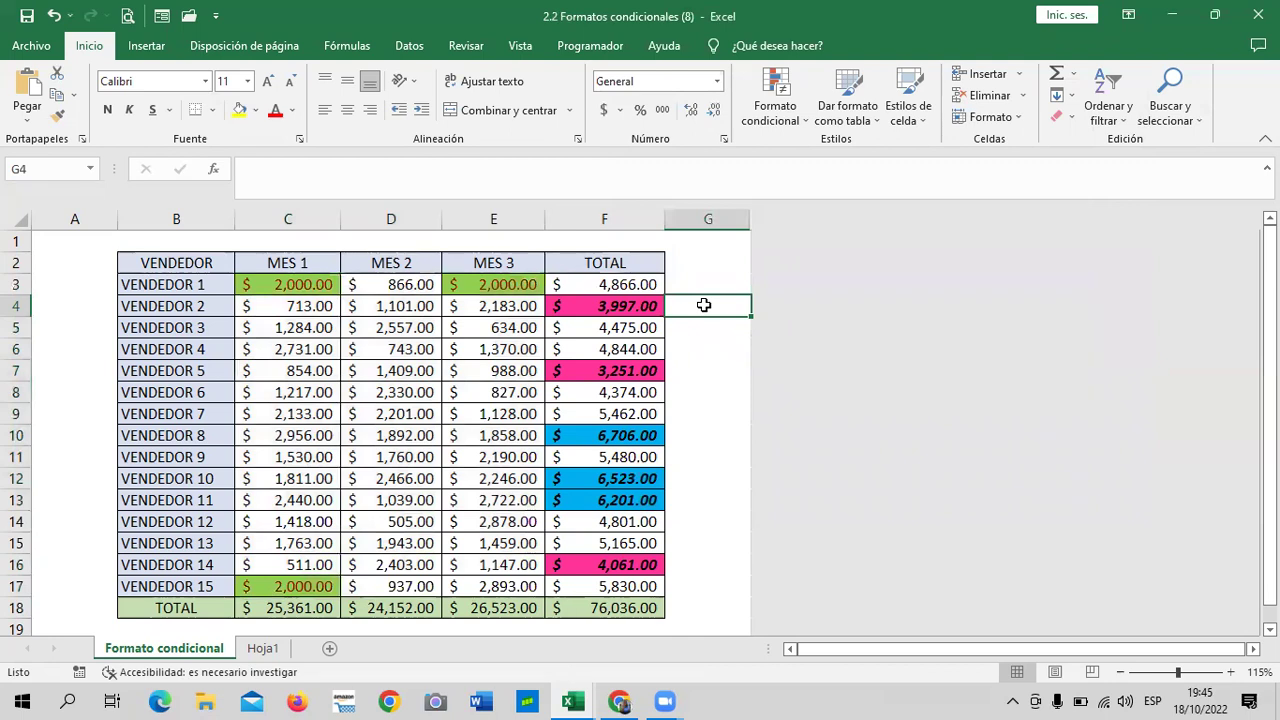
# Step: Enter 2000 in D8 so it gets the green duplicate fill
pyautogui.click(364, 394)
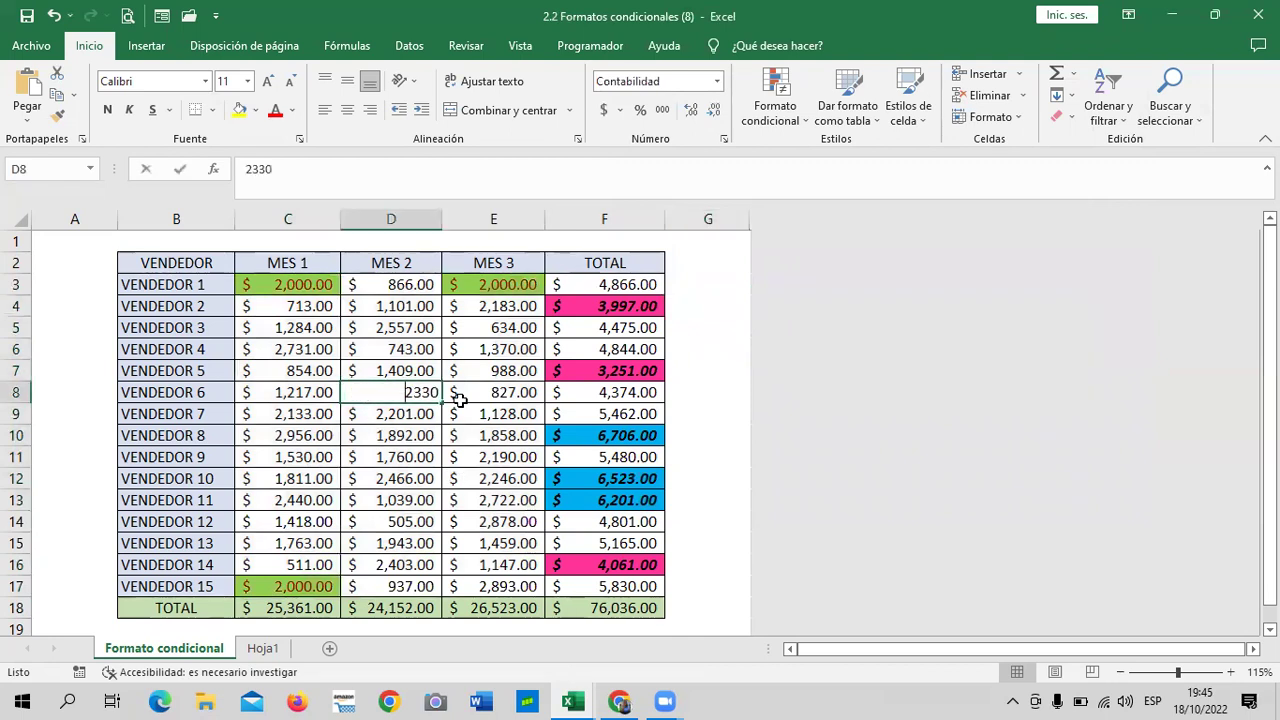
pyautogui.write('2000')
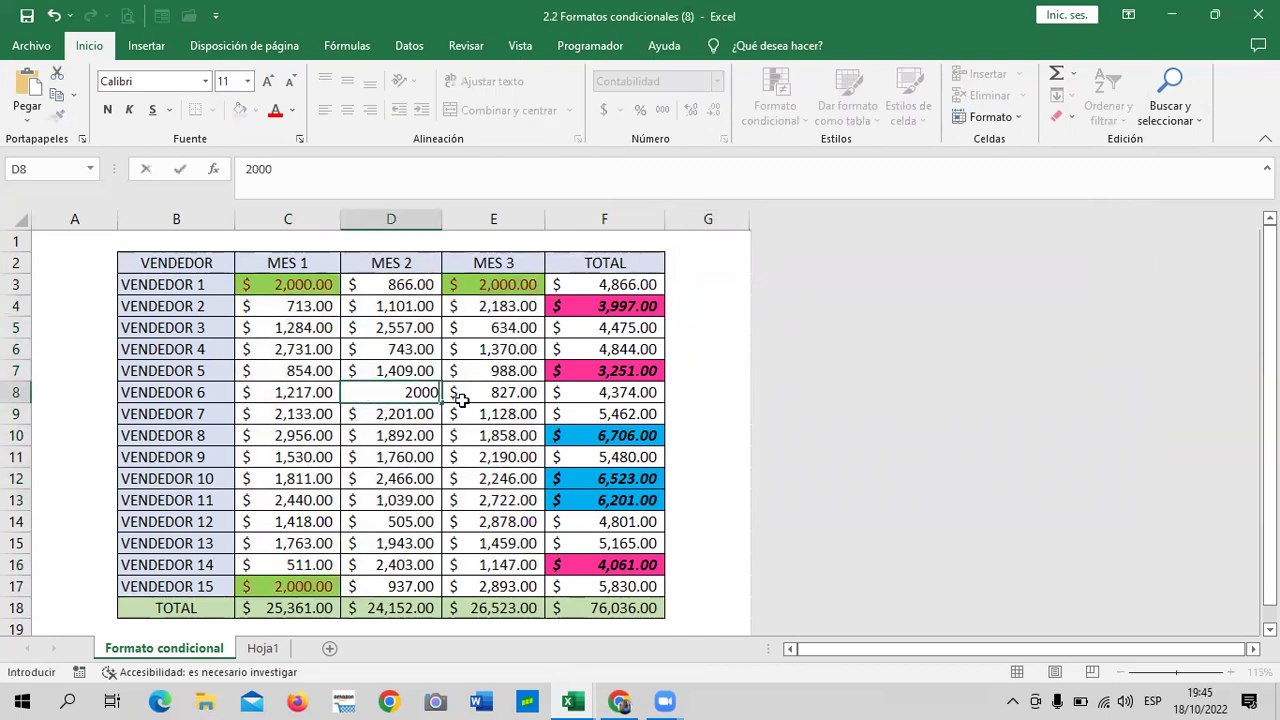
pyautogui.press('Return')
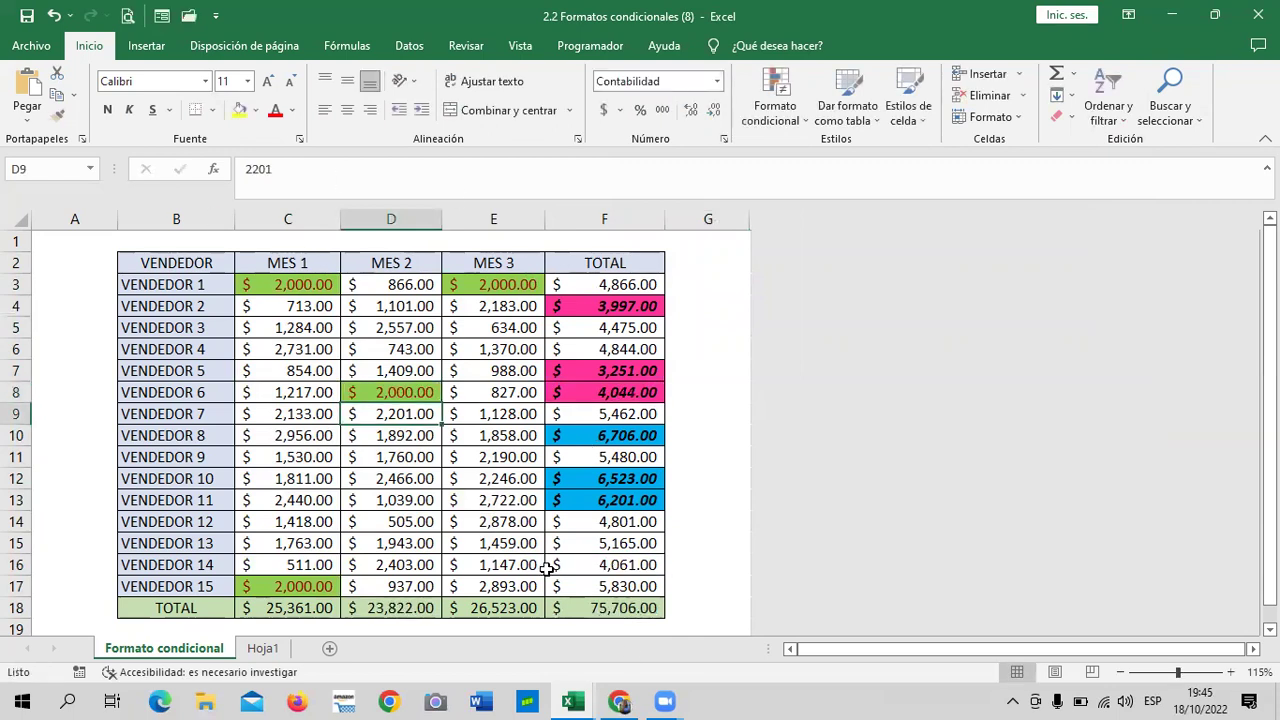
# Step: Inspect the SUMA total formulas in F3 and F5
pyautogui.click(625, 288)
pyautogui.click(614, 326)
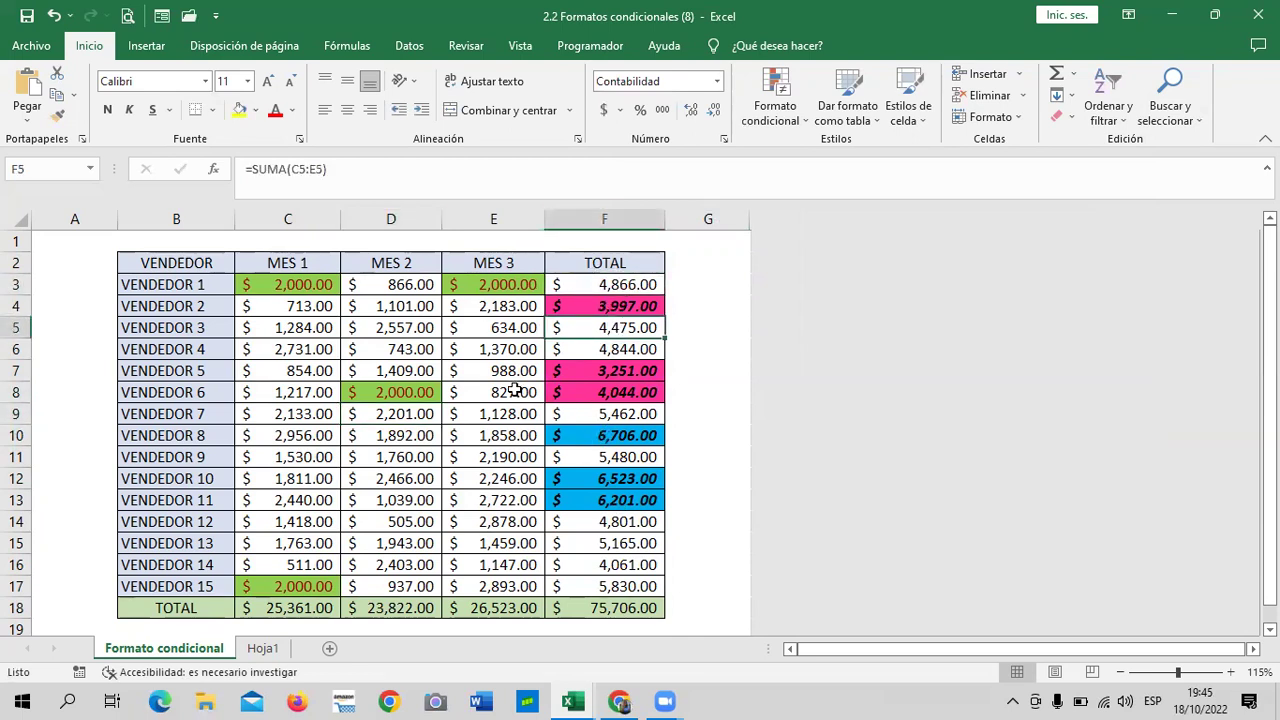
pyautogui.click(326, 287)
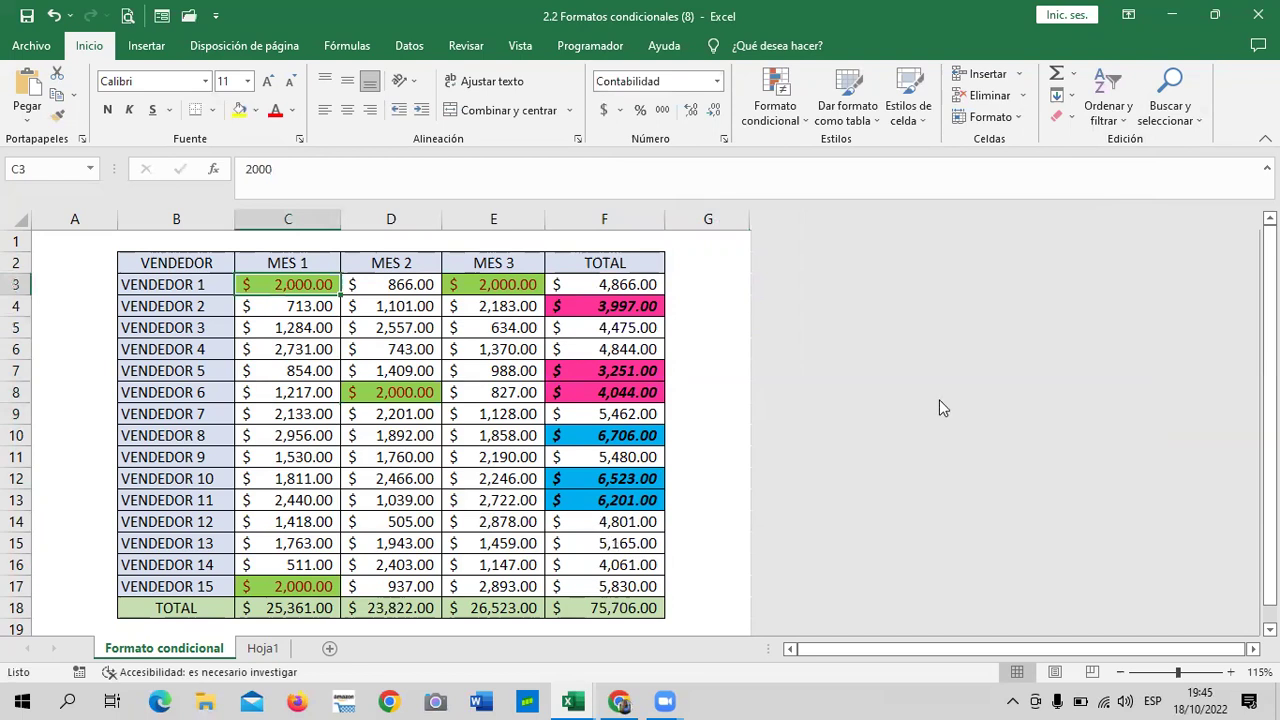
pyautogui.click(719, 300)
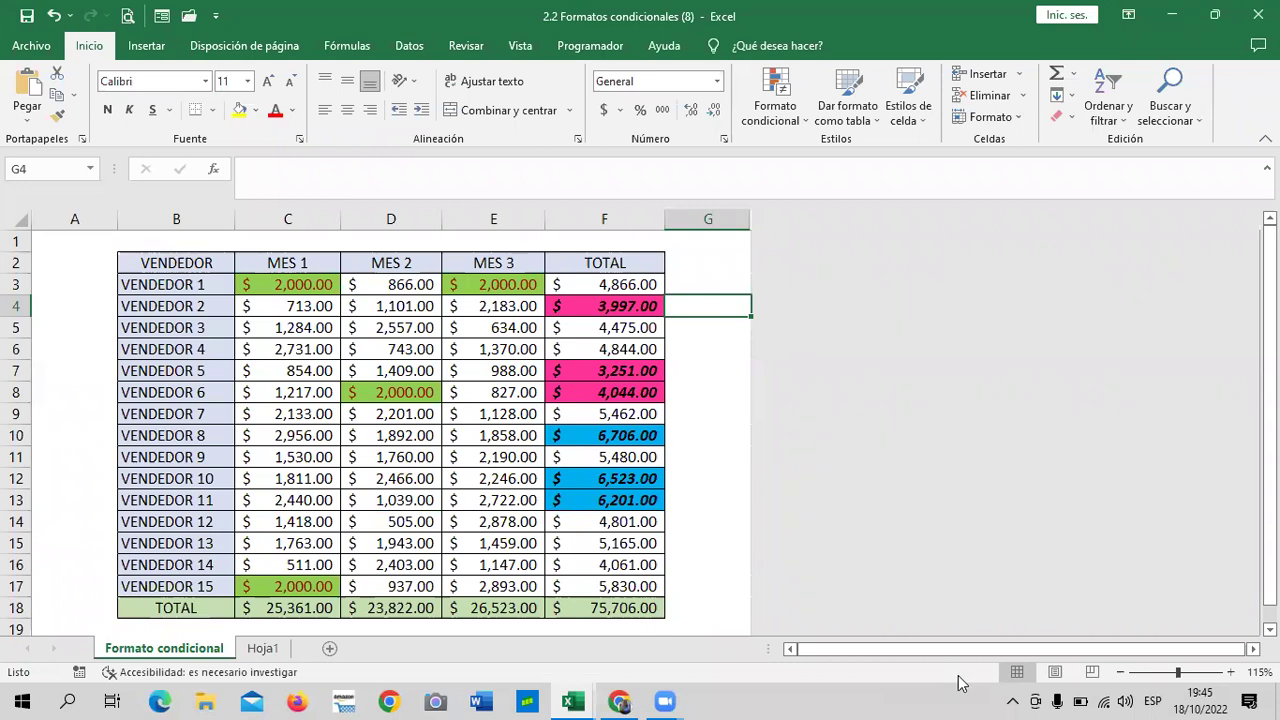
pyautogui.click(293, 331)
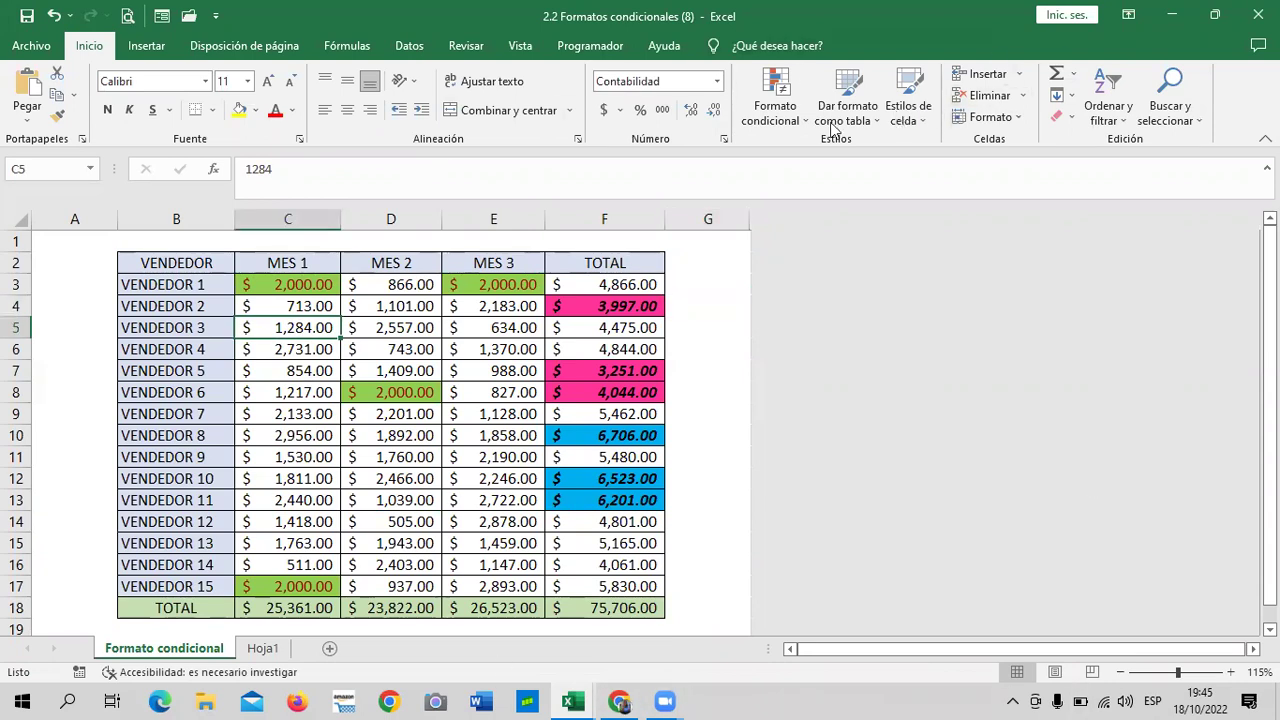
# Step: Start a 'Una fecha' highlight rule and show its period list (Ayer, Hoy, Mañana)
pyautogui.click(800, 120)
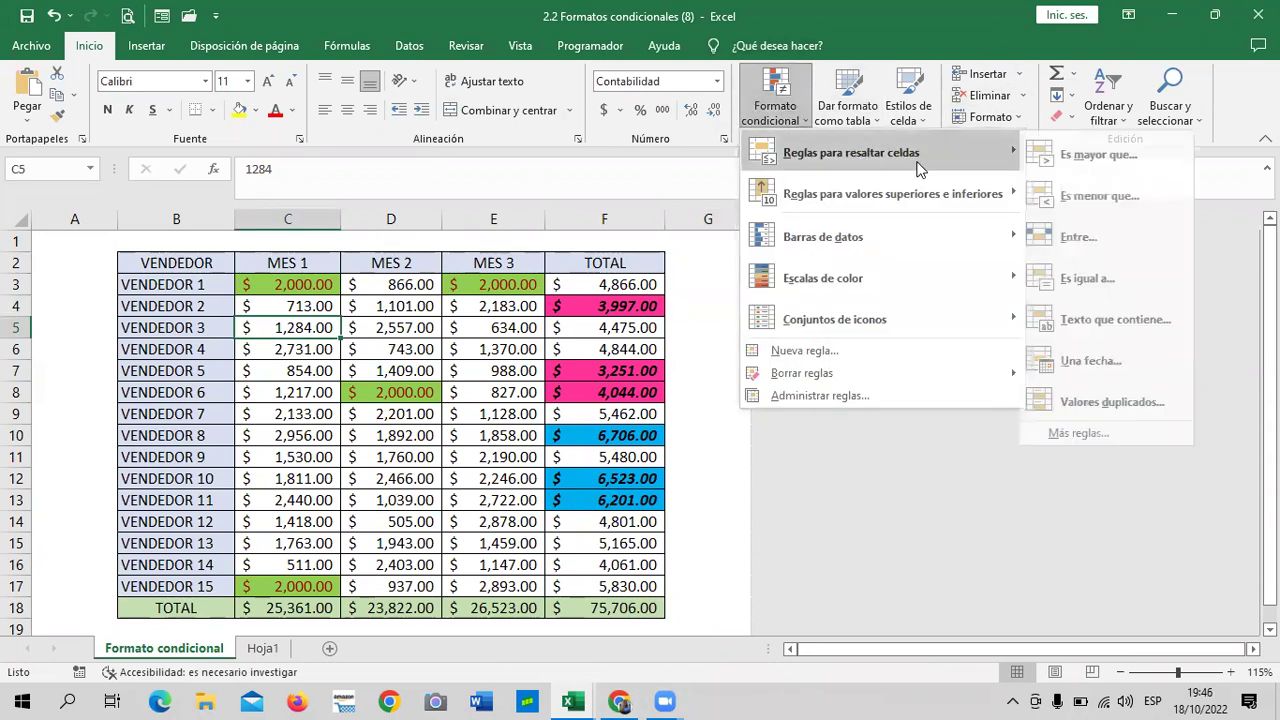
pyautogui.moveTo(851, 152)
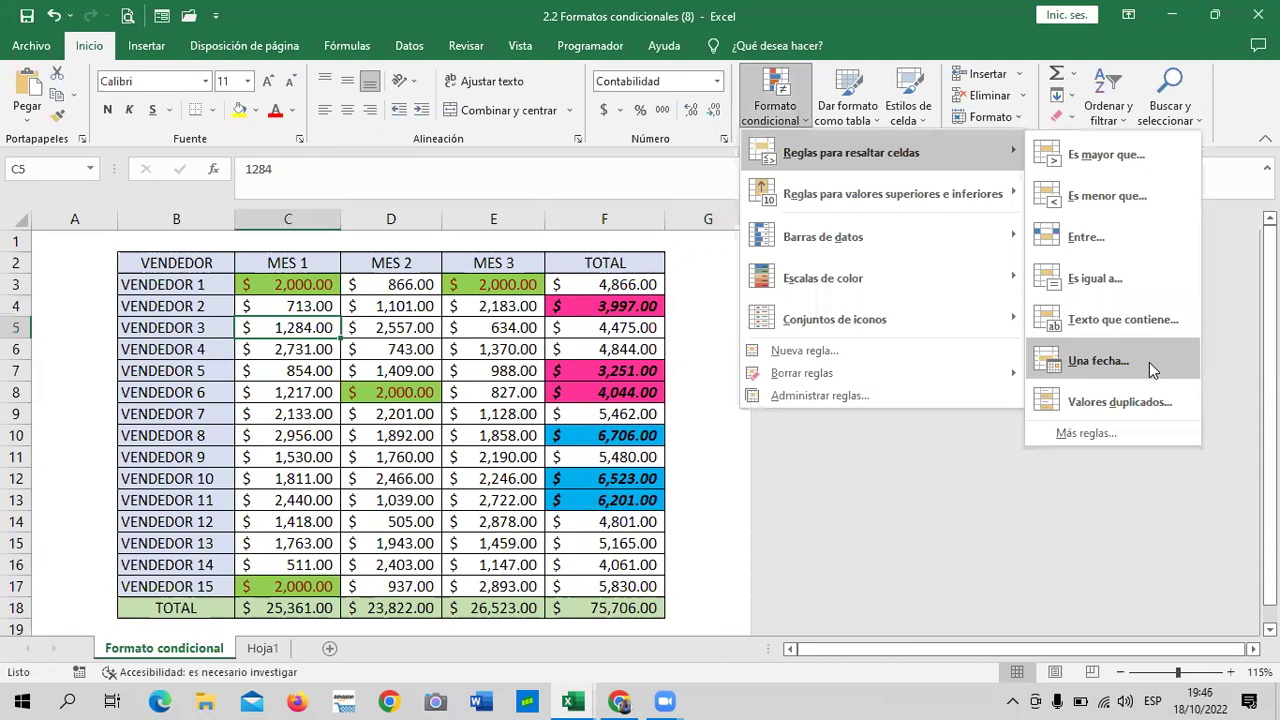
pyautogui.click(1152, 370)
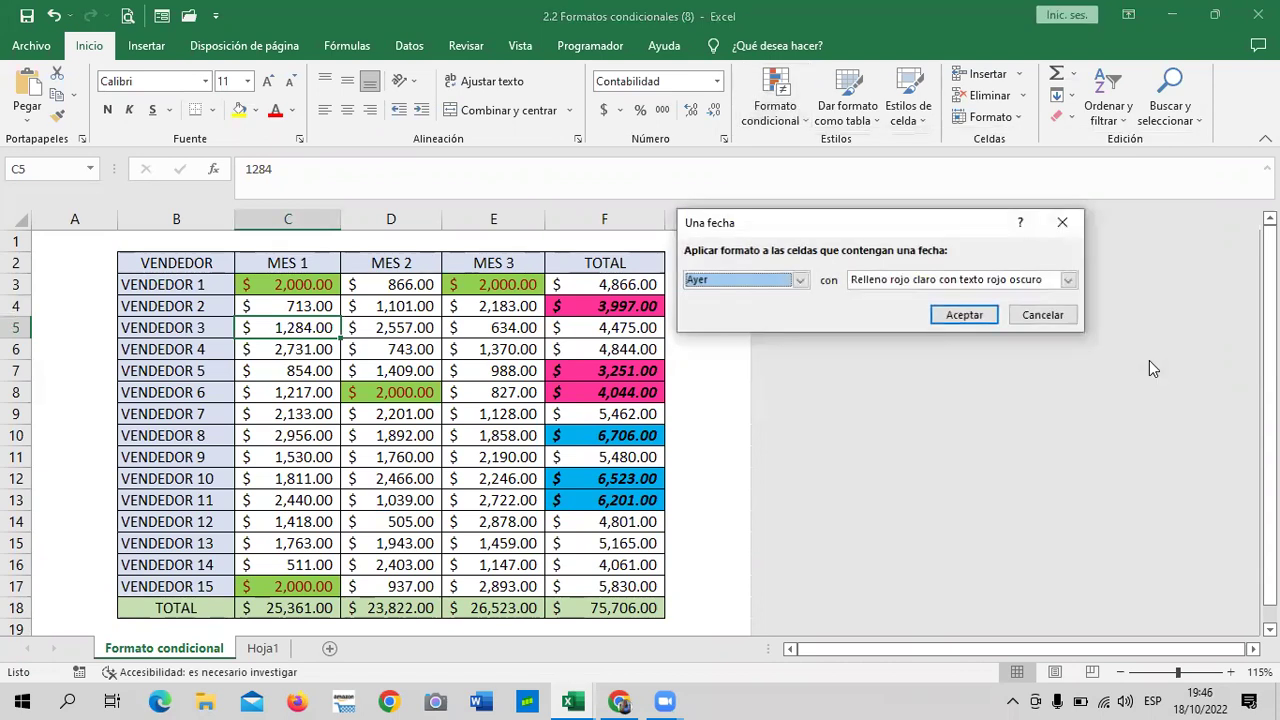
pyautogui.click(800, 280)
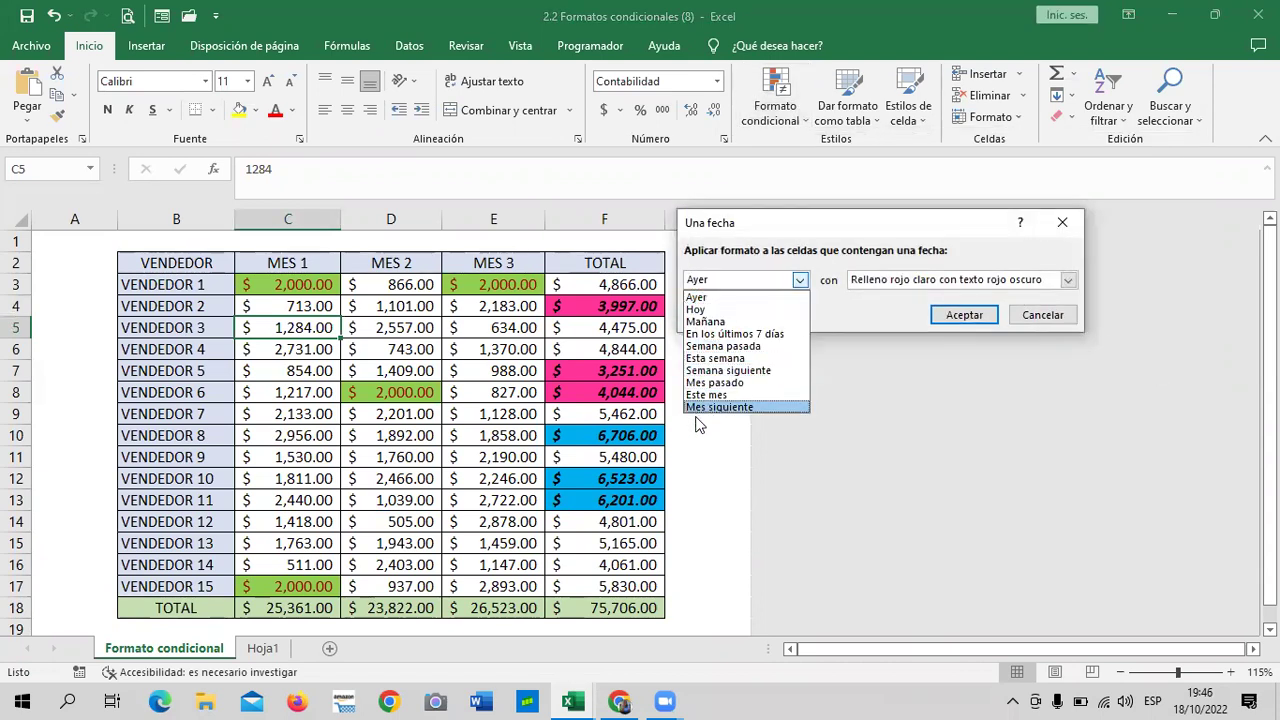
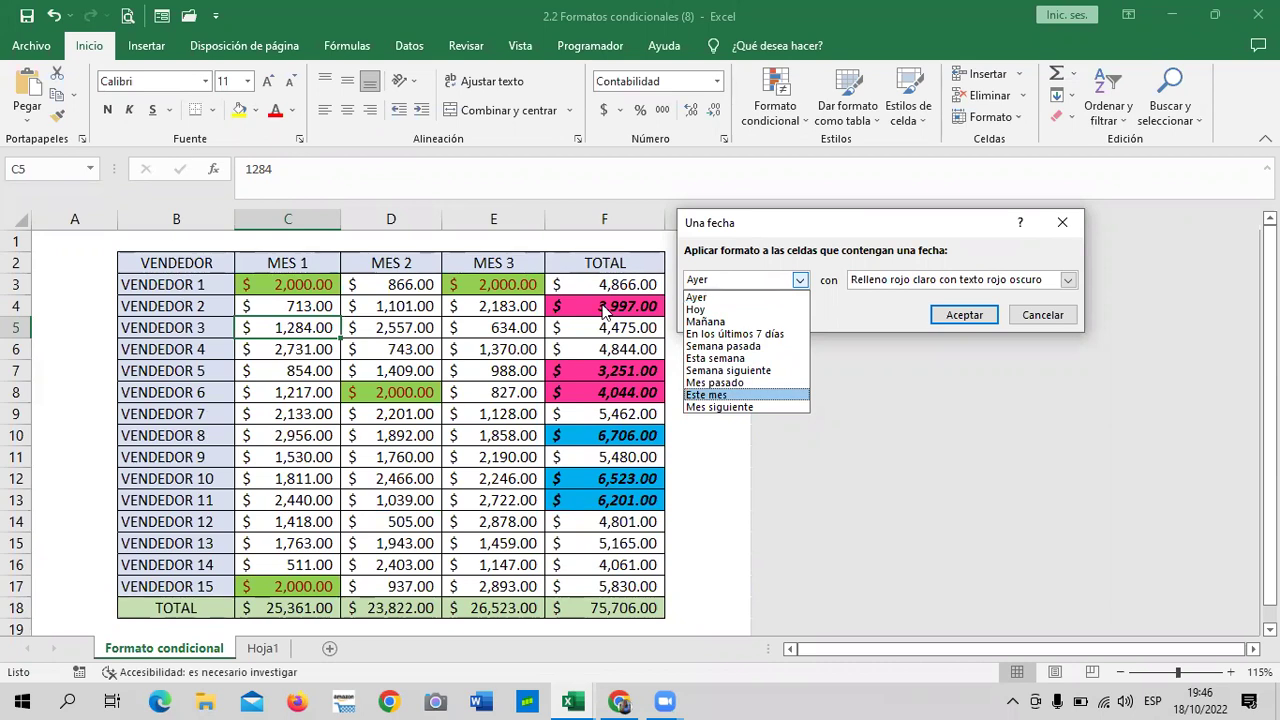
# Step: Drop the date rule, then start and cancel a Texto que contiene rule on vendor names B3:B17
pyautogui.click(1043, 318)
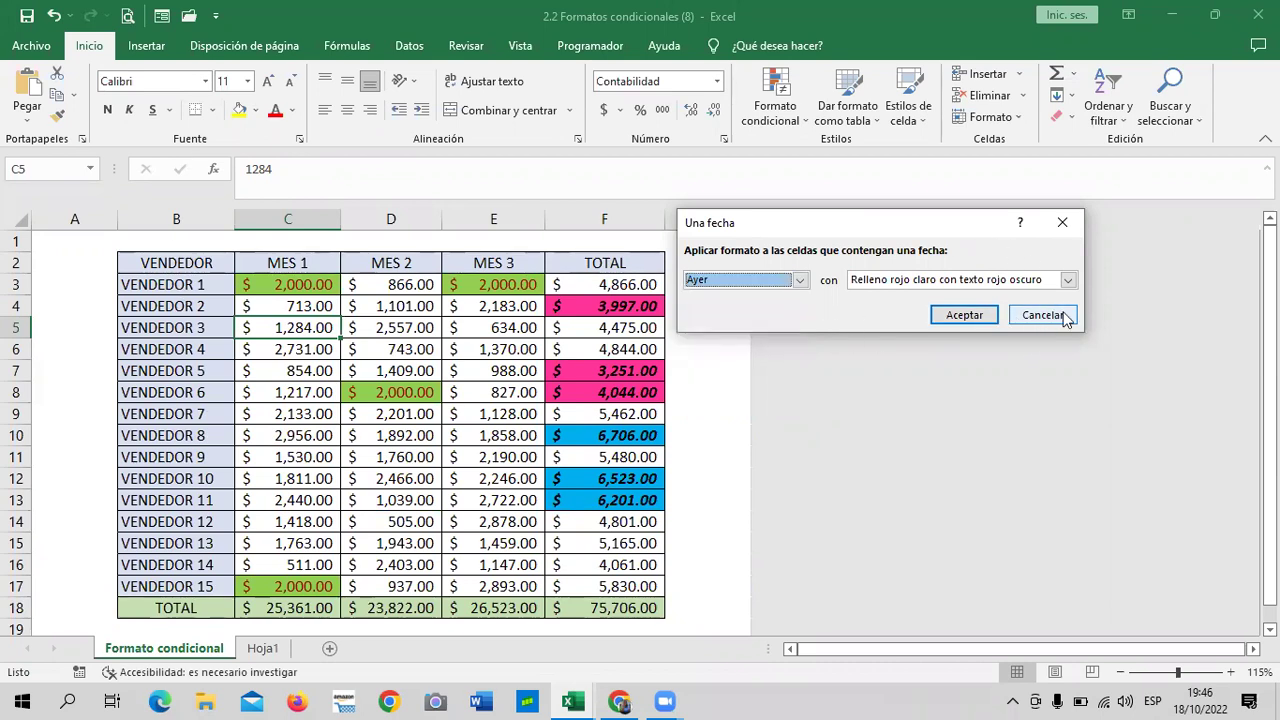
pyautogui.click(1064, 316)
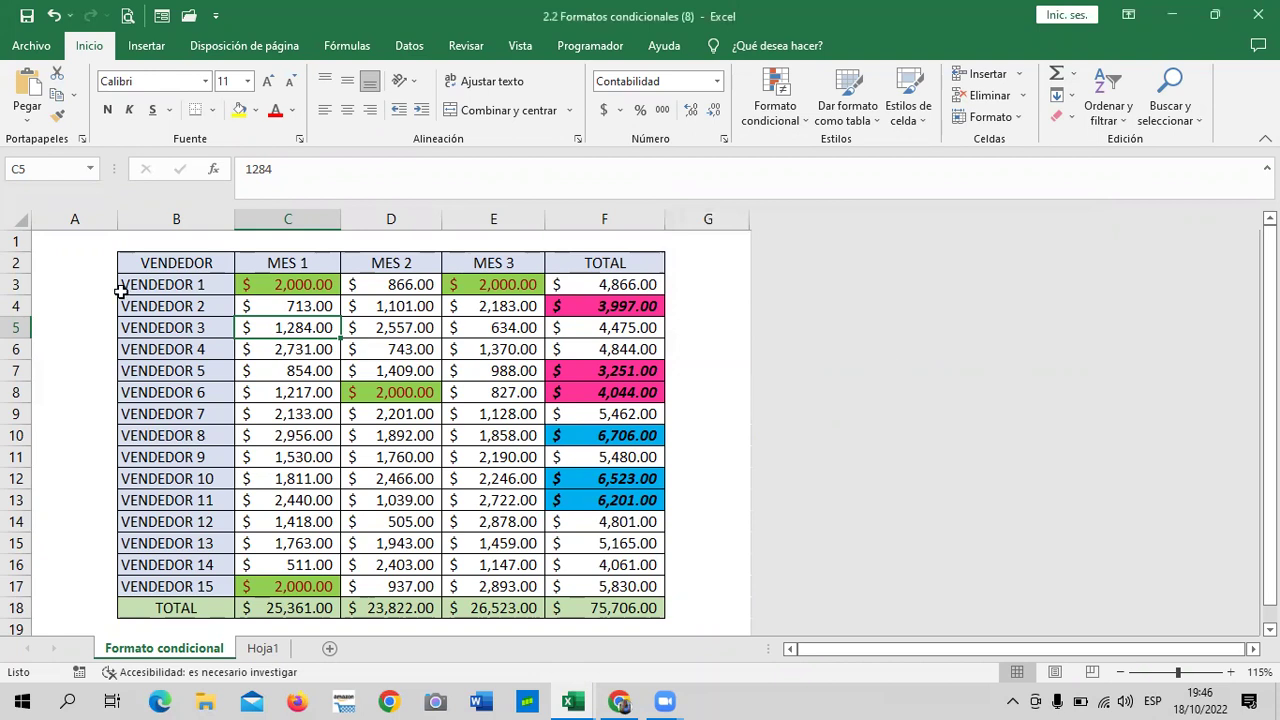
pyautogui.moveTo(140, 284); pyautogui.dragTo(150, 586)
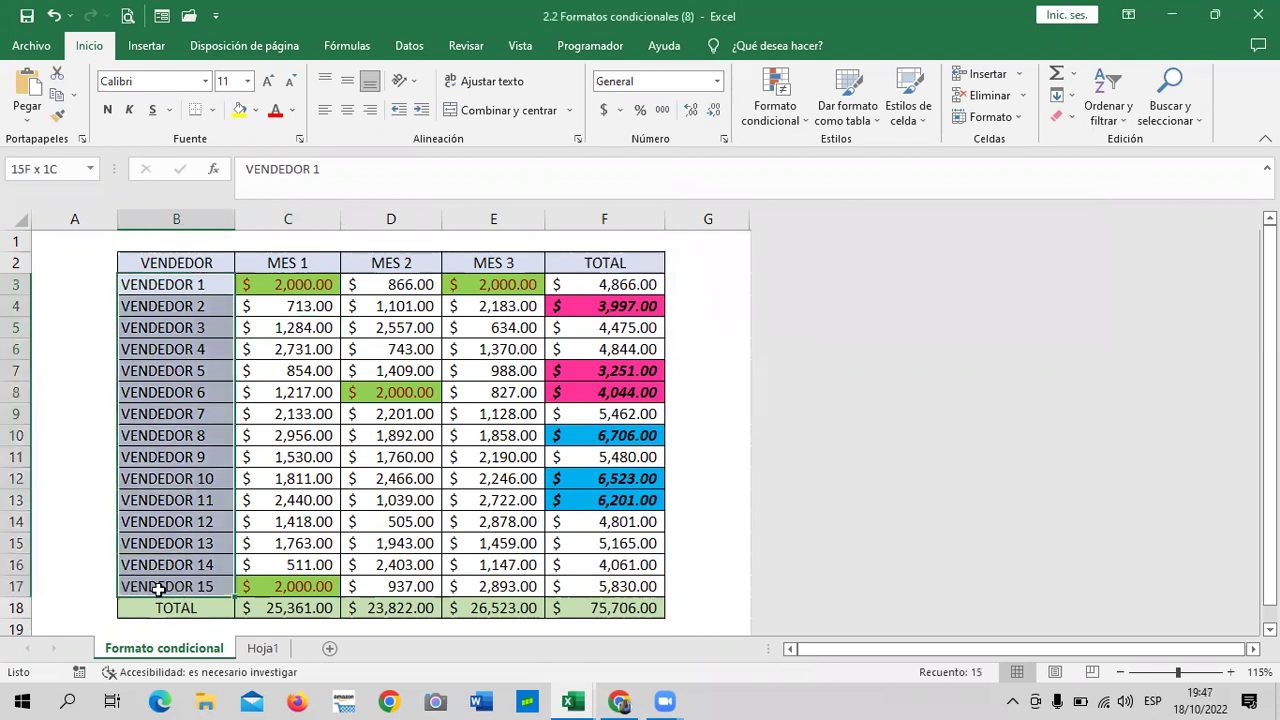
pyautogui.click(774, 108)
pyautogui.moveTo(851, 152)
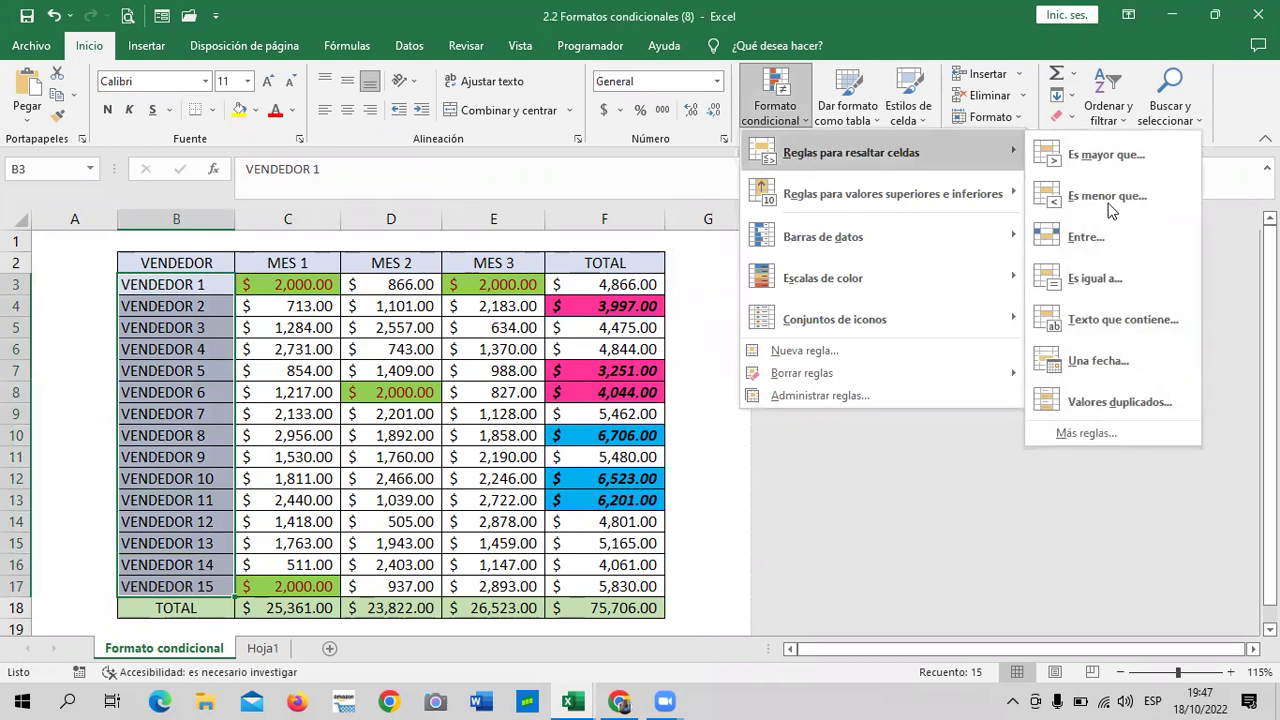
pyautogui.click(1125, 322)
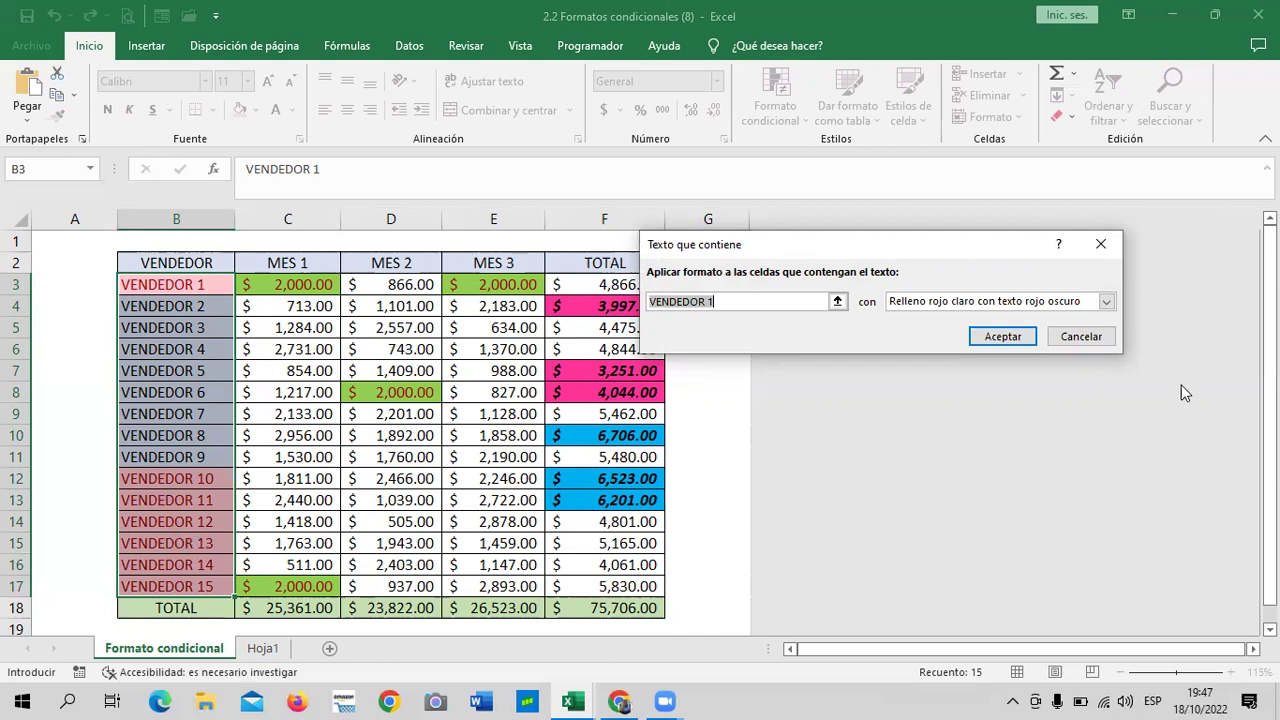
pyautogui.click(1091, 337)
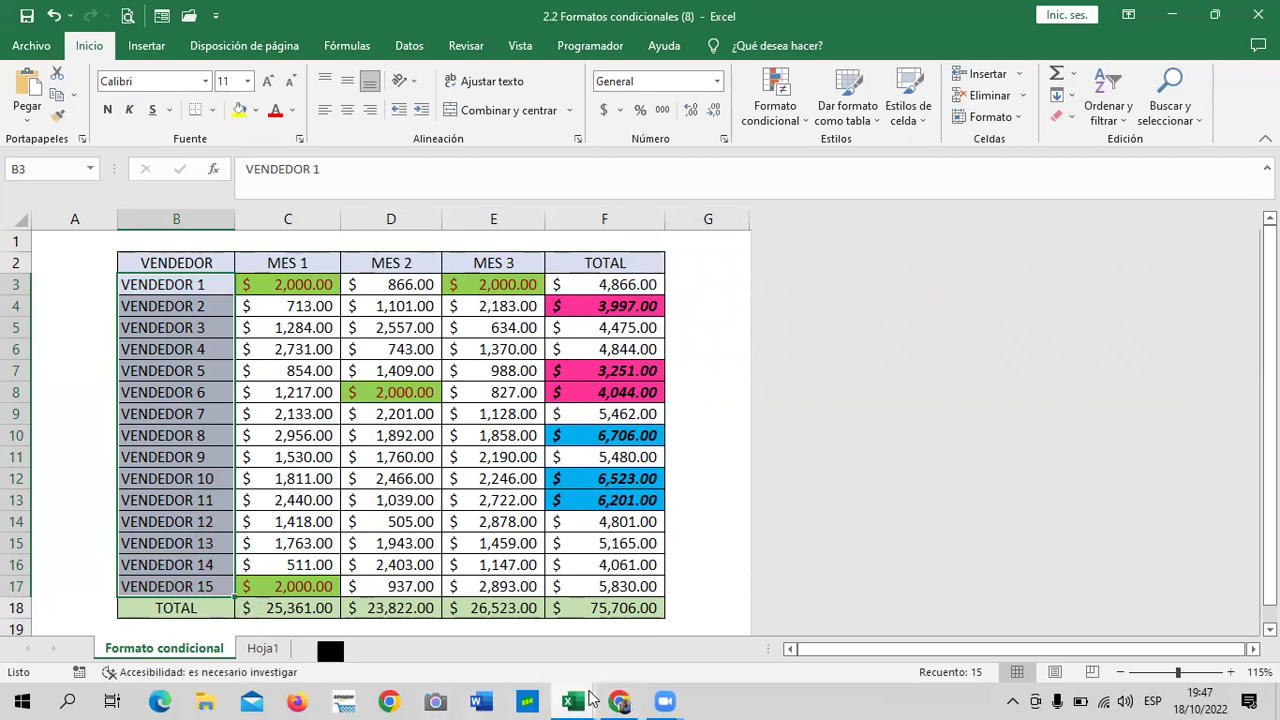
pyautogui.moveTo(572, 701)
pyautogui.click(690, 647)
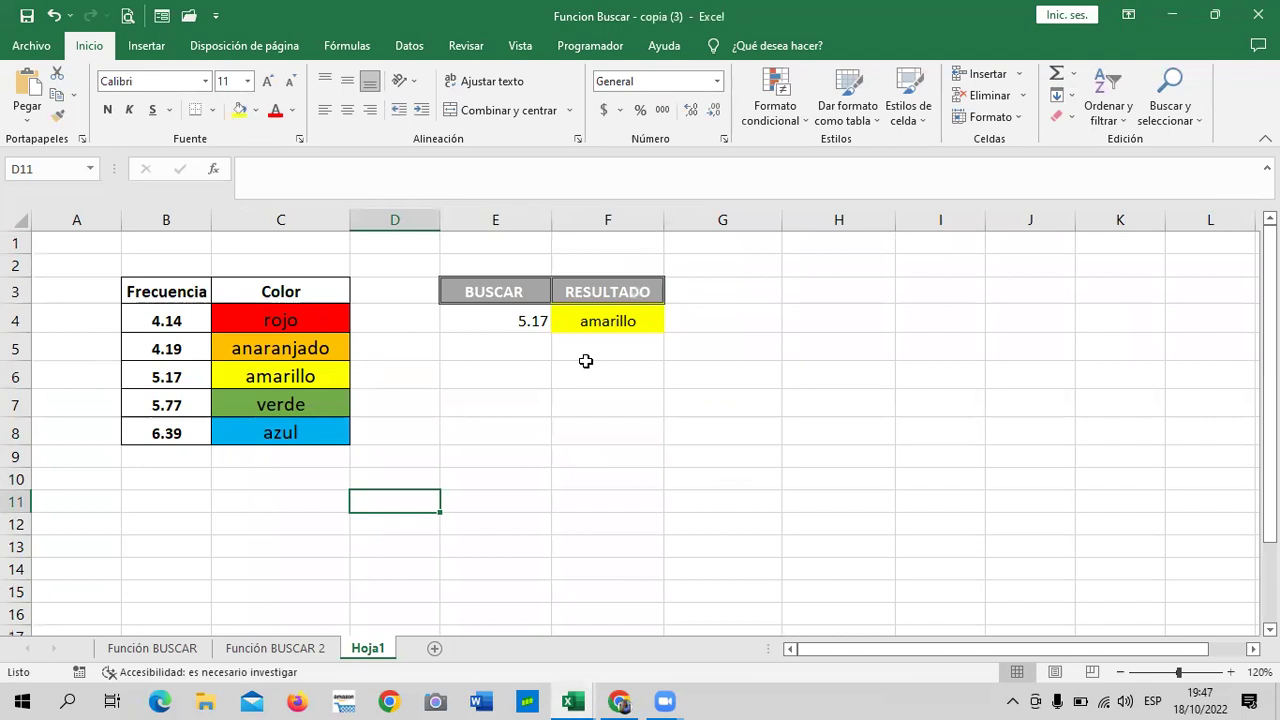
pyautogui.click(491, 319)
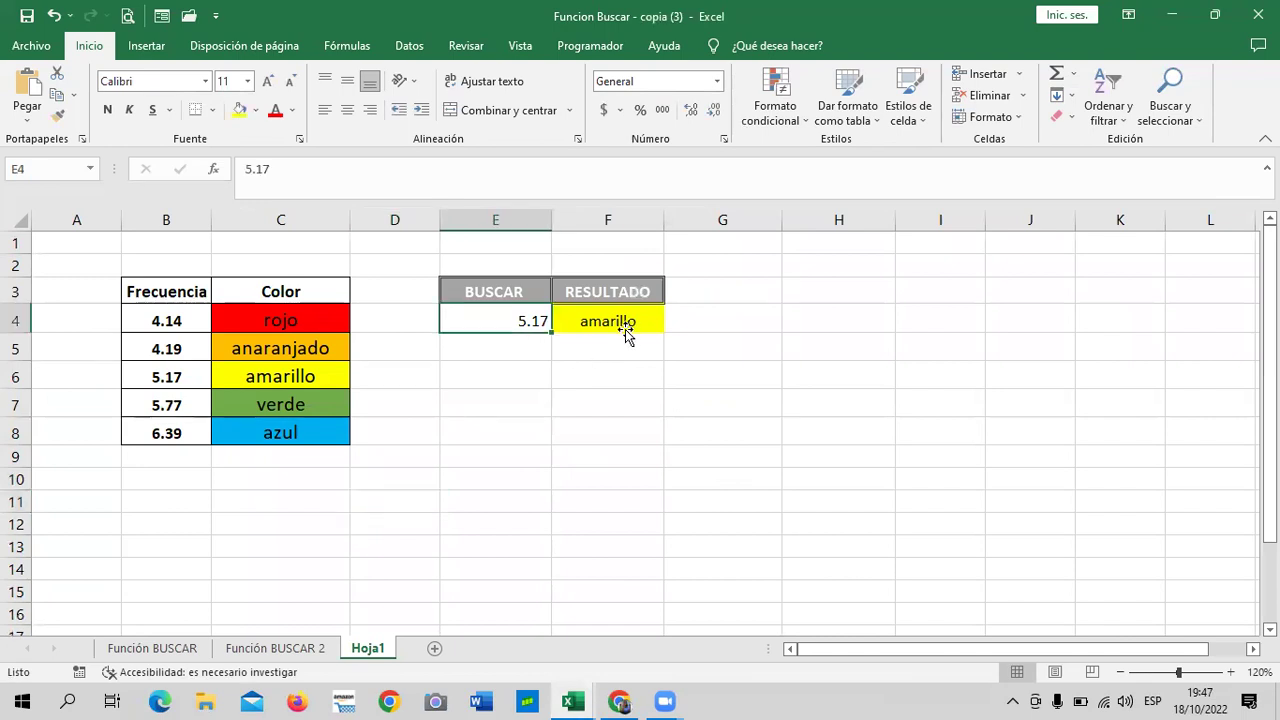
pyautogui.click(621, 324)
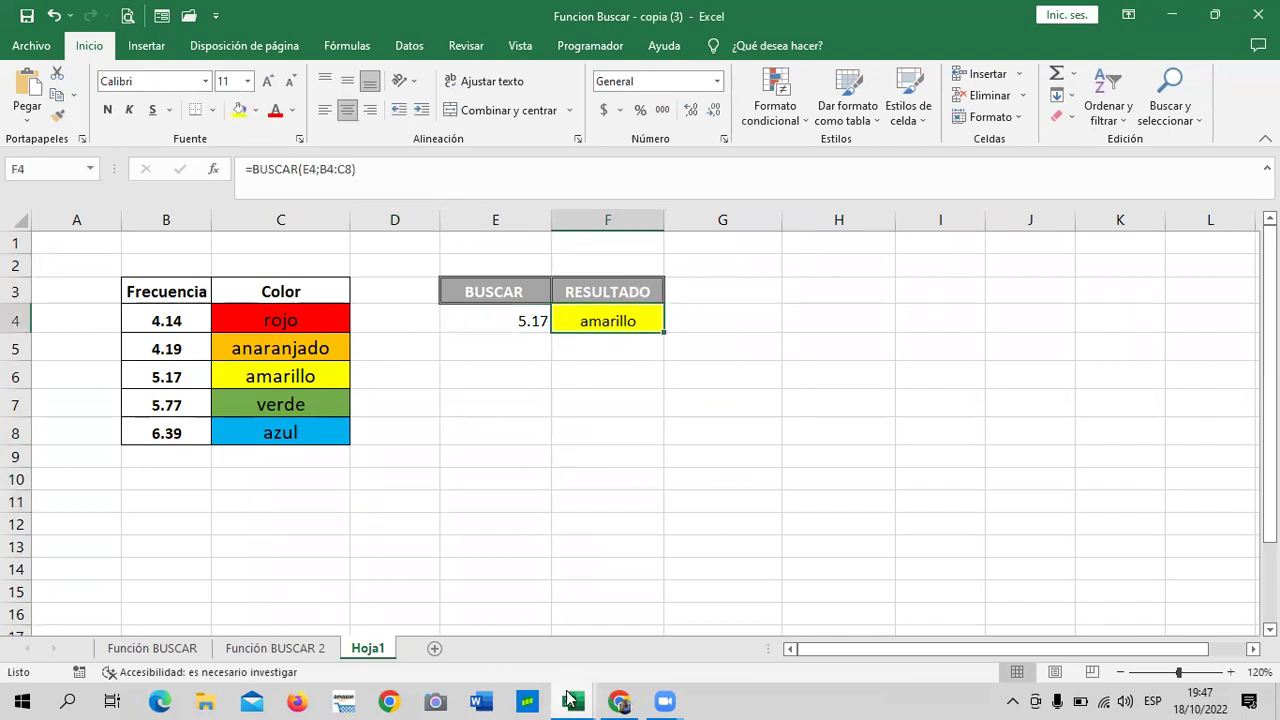
pyautogui.moveTo(572, 701)
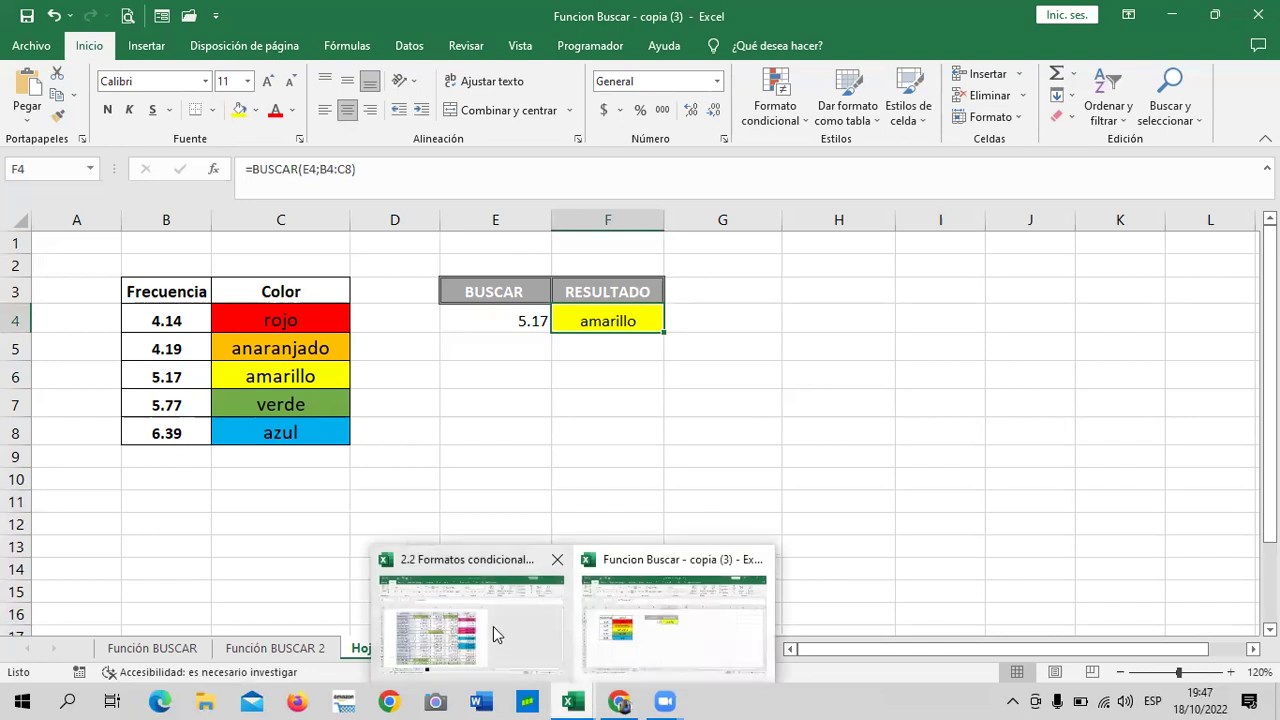
pyautogui.click(490, 634)
pyautogui.click(709, 437)
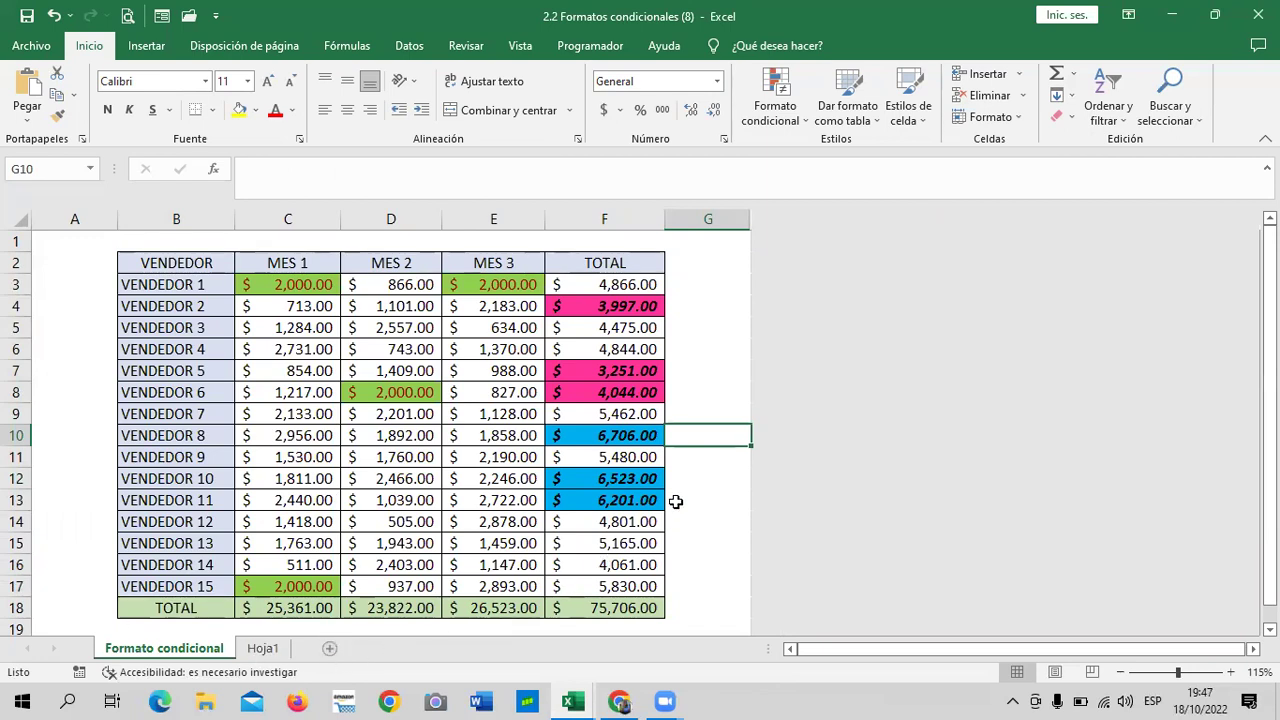
# Step: Select G3:G4 and then E13, and look through the conditional formatting menu without applying anything
pyautogui.moveTo(682, 300); pyautogui.dragTo(680, 285)
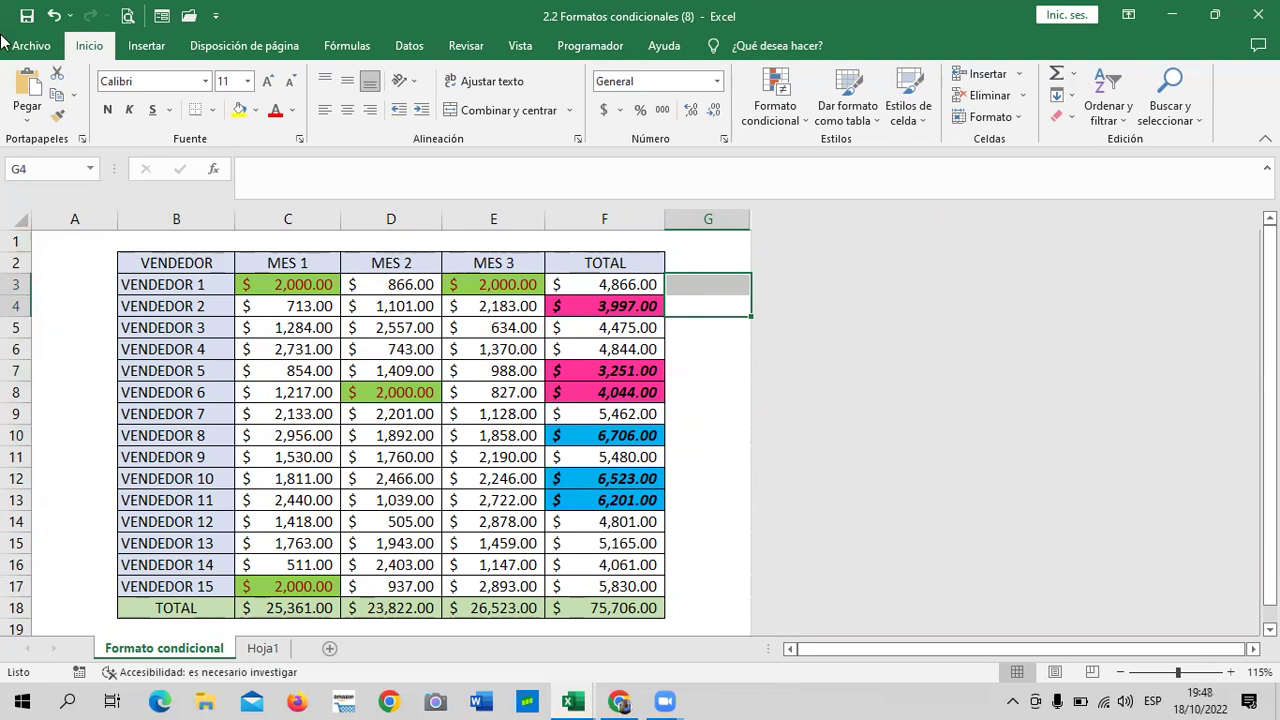
pyautogui.click(471, 495)
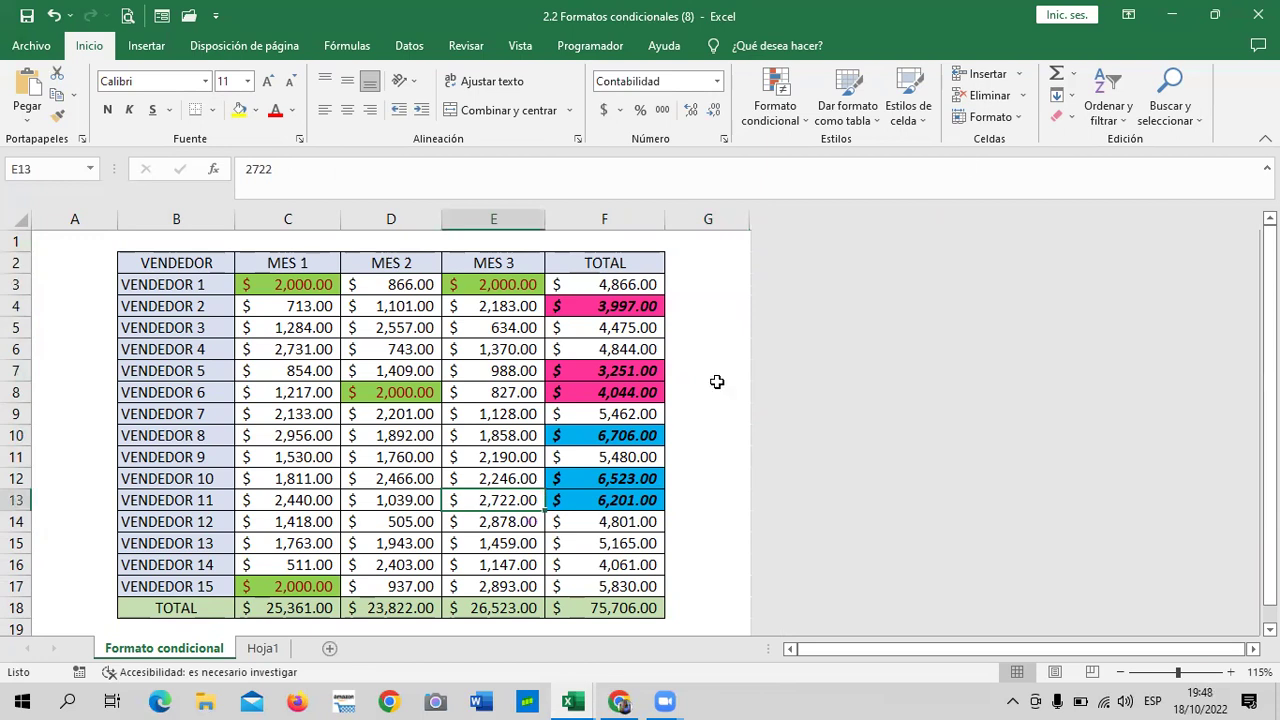
pyautogui.click(800, 117)
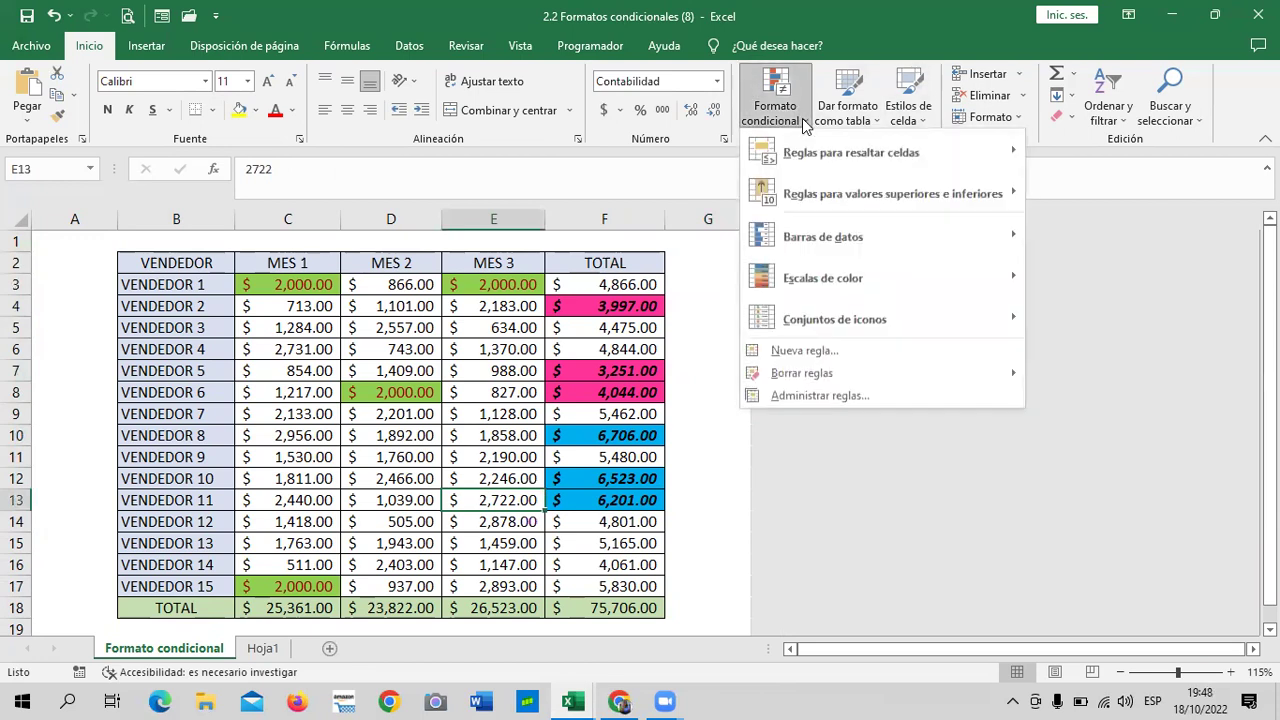
pyautogui.moveTo(851, 152)
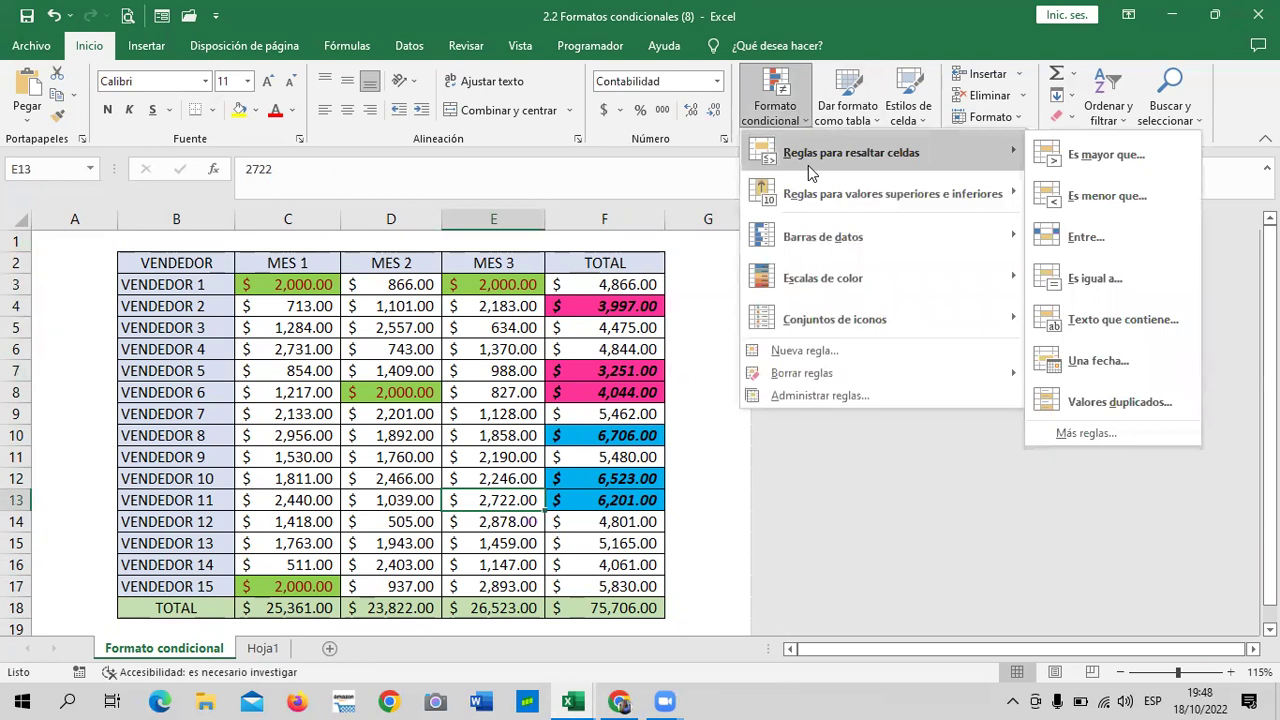
pyautogui.click(400, 401)
# Step: Select MES 1 values C3:C17 and start an Entre highlight rule, then cancel it
pyautogui.moveTo(287, 285)
pyautogui.mouseDown()
pyautogui.moveTo(263, 520)
pyautogui.moveTo(274, 586)
pyautogui.mouseUp()
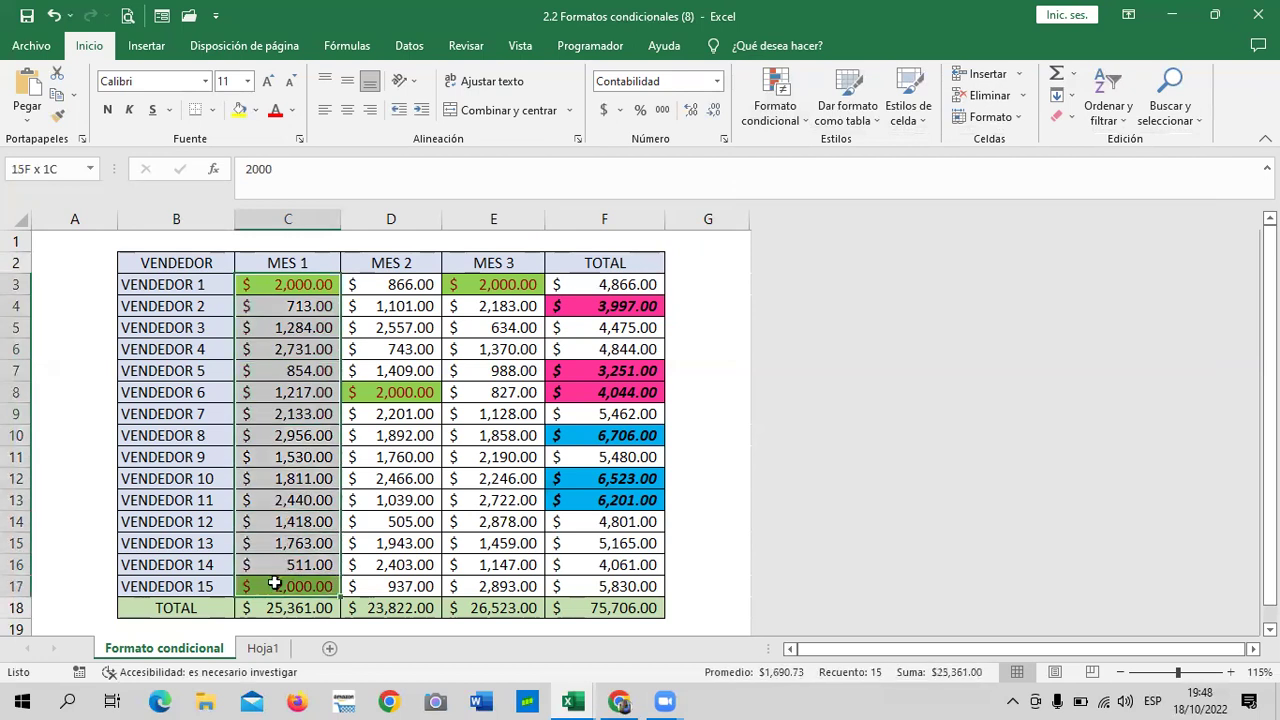
pyautogui.click(706, 289)
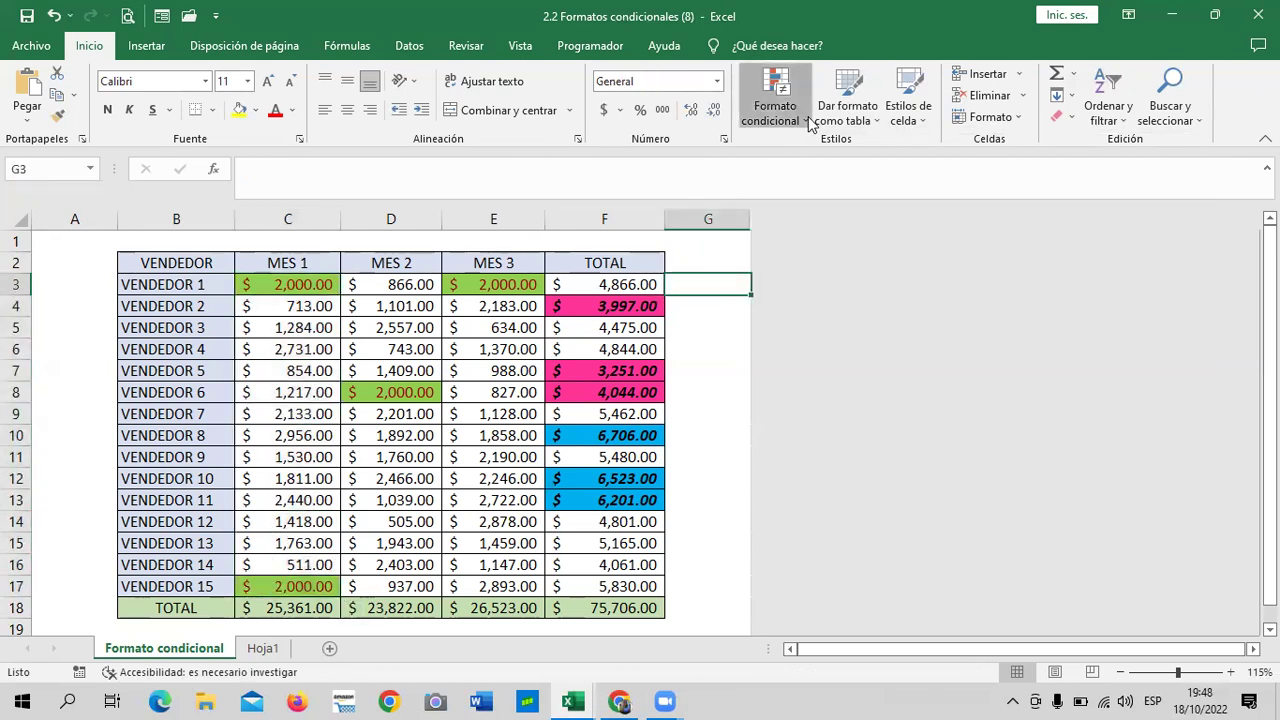
pyautogui.click(808, 122)
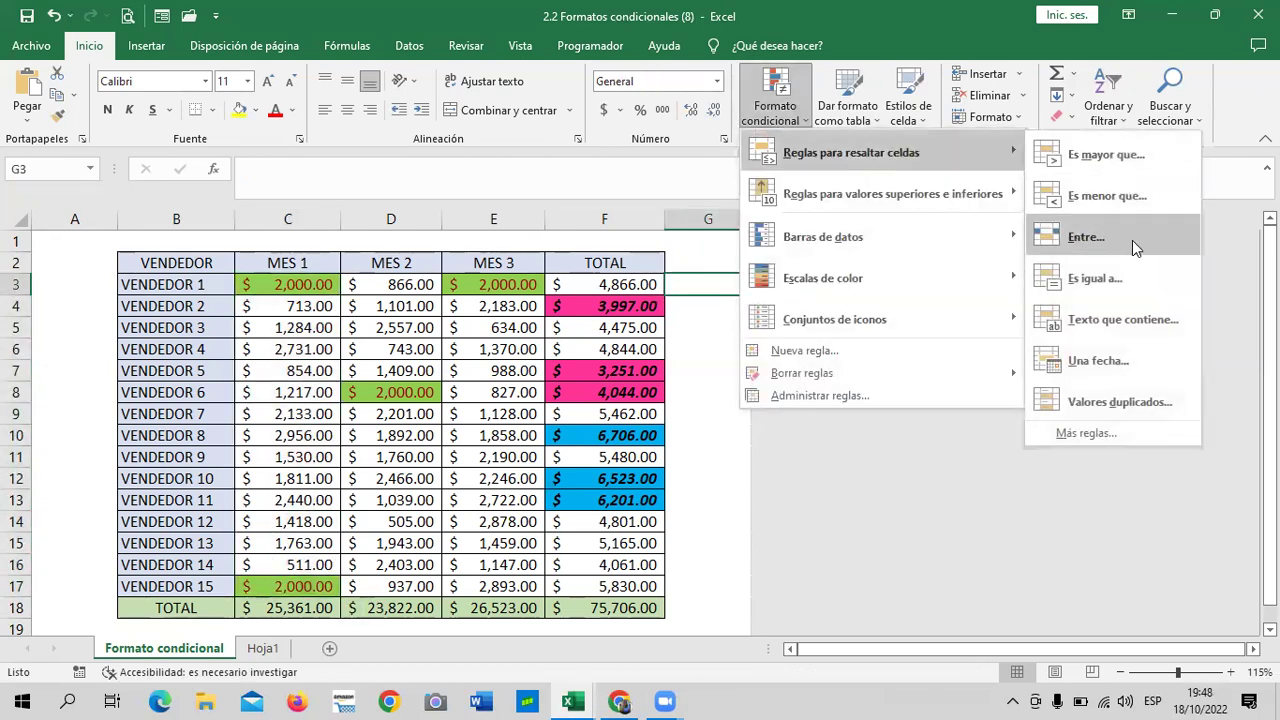
pyautogui.click(1132, 240)
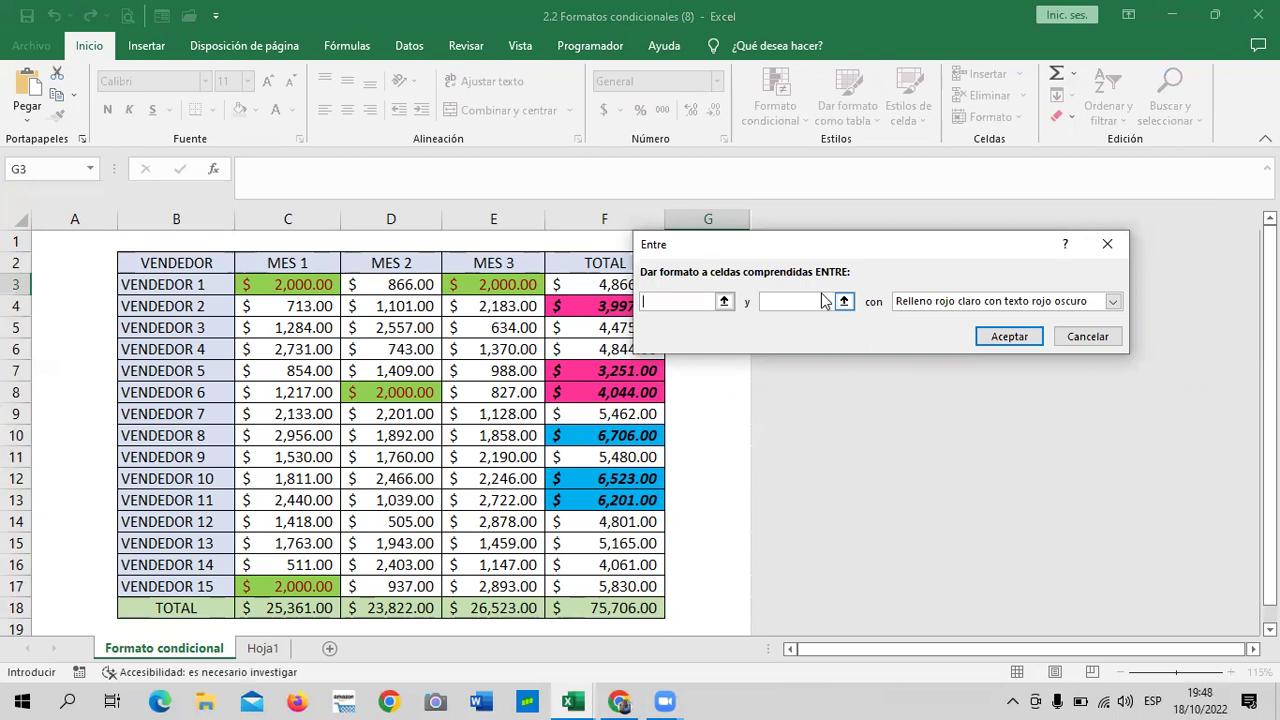
pyautogui.click(1076, 338)
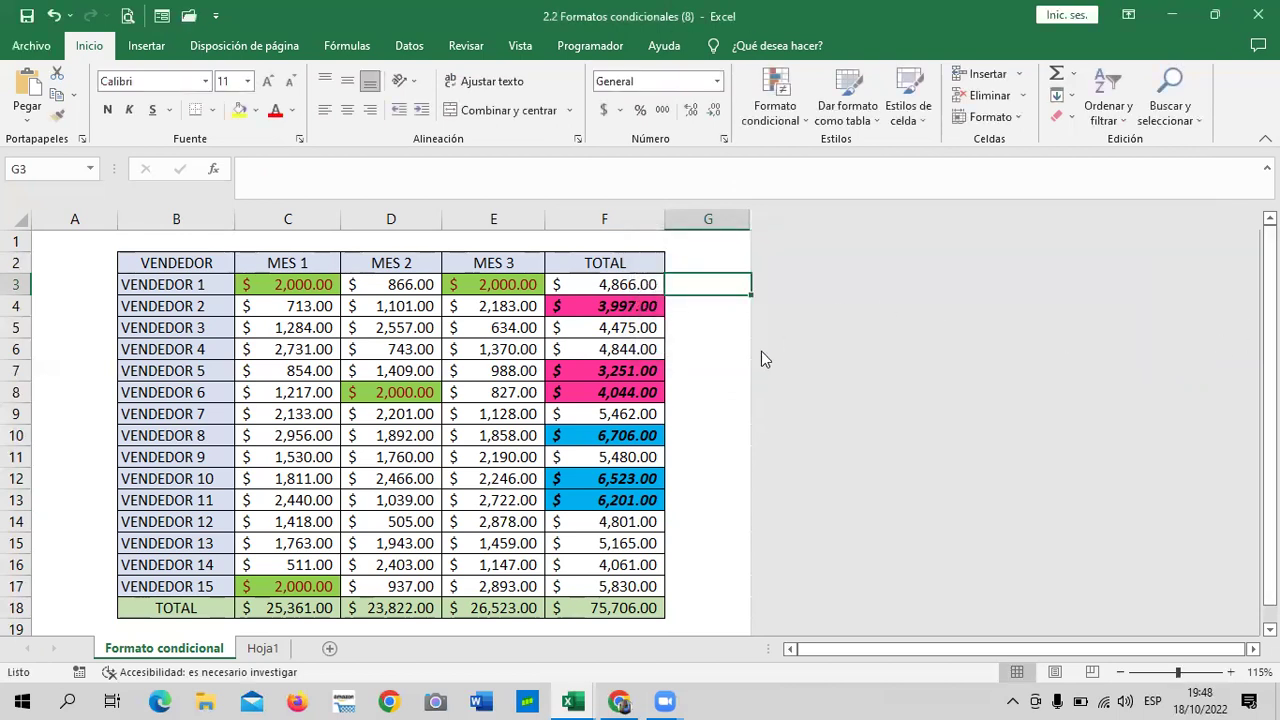
pyautogui.click(355, 372)
pyautogui.click(806, 122)
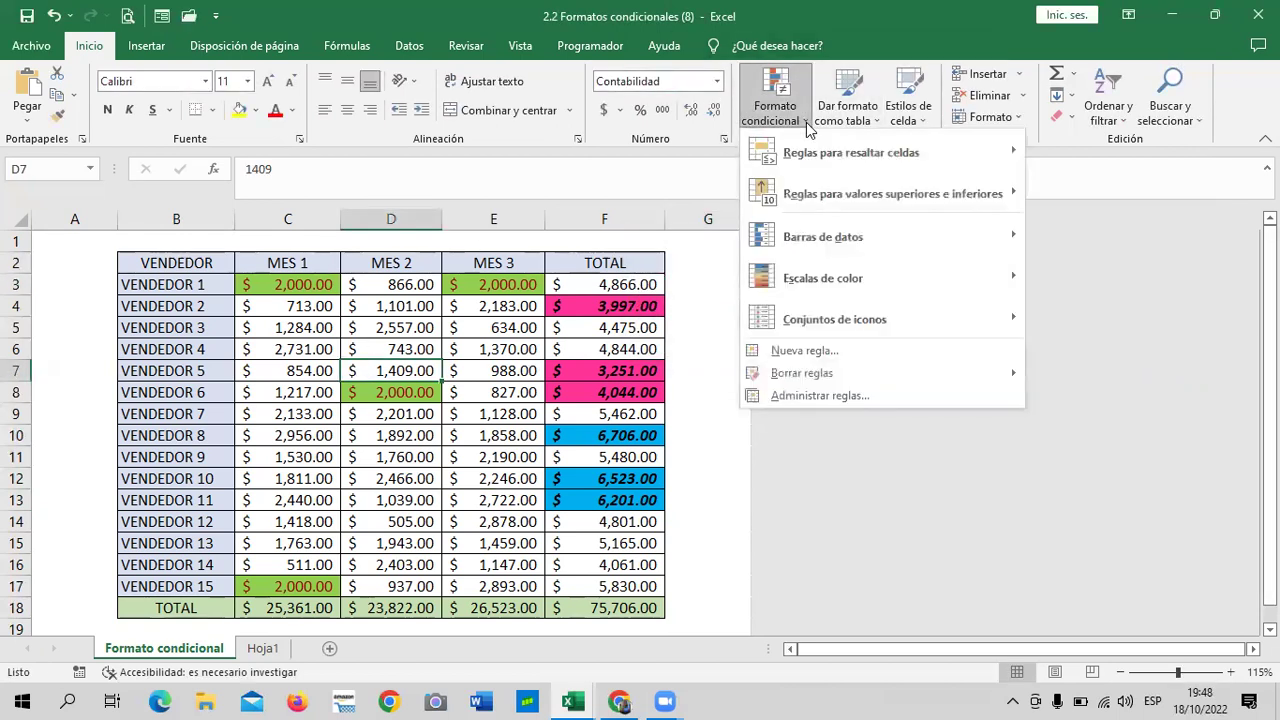
pyautogui.moveTo(851, 152)
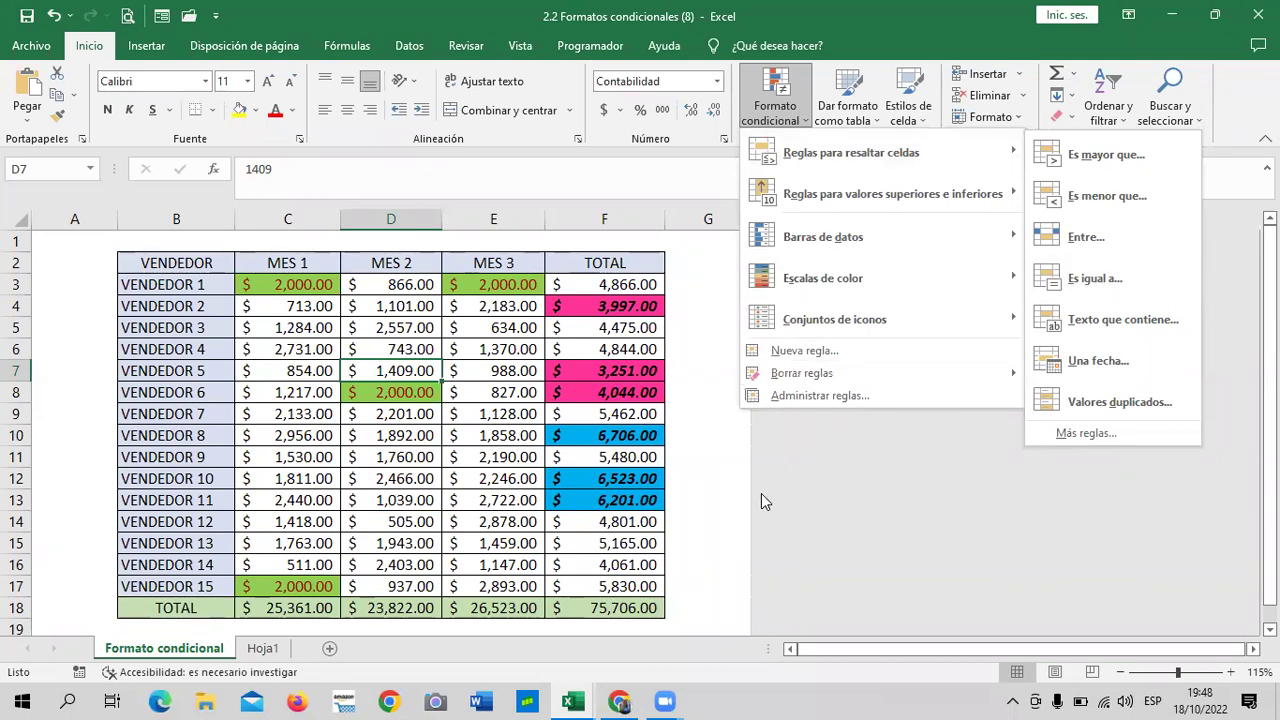
# Step: Select all sales values C3:F17 and start an Es igual a highlight rule
pyautogui.press('Escape')
pyautogui.press('Escape')
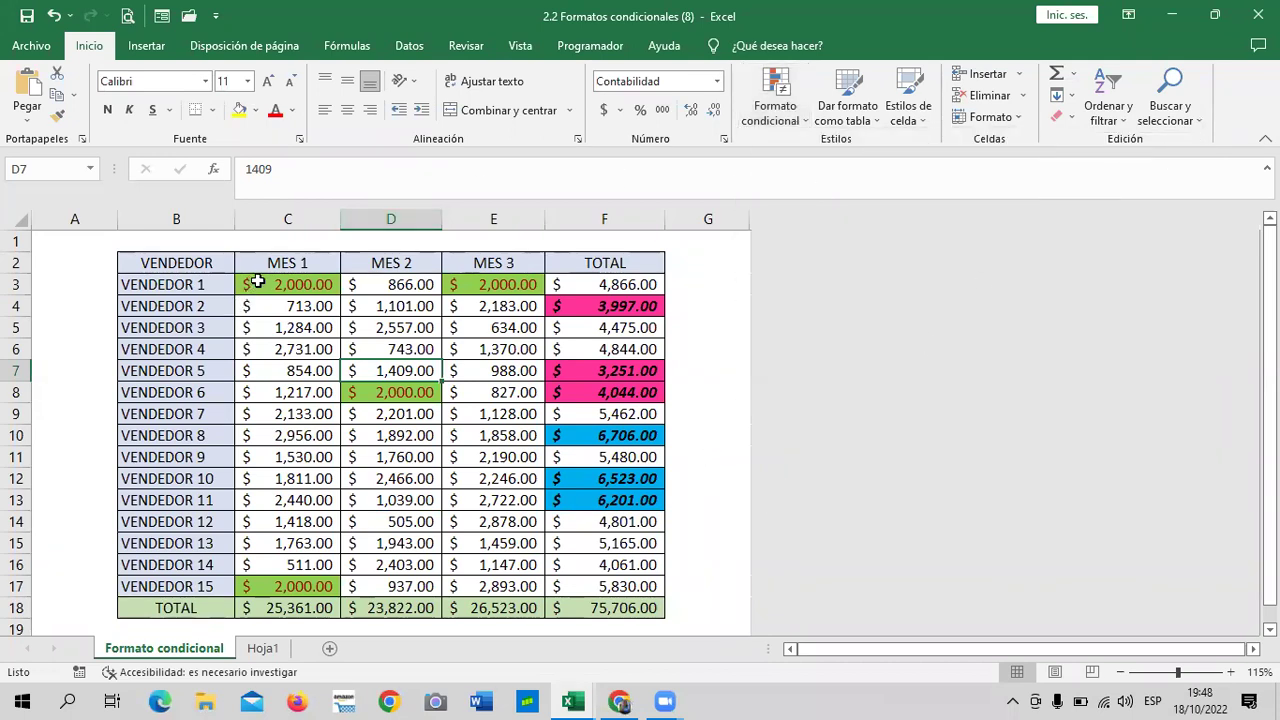
pyautogui.moveTo(258, 283); pyautogui.dragTo(600, 586)
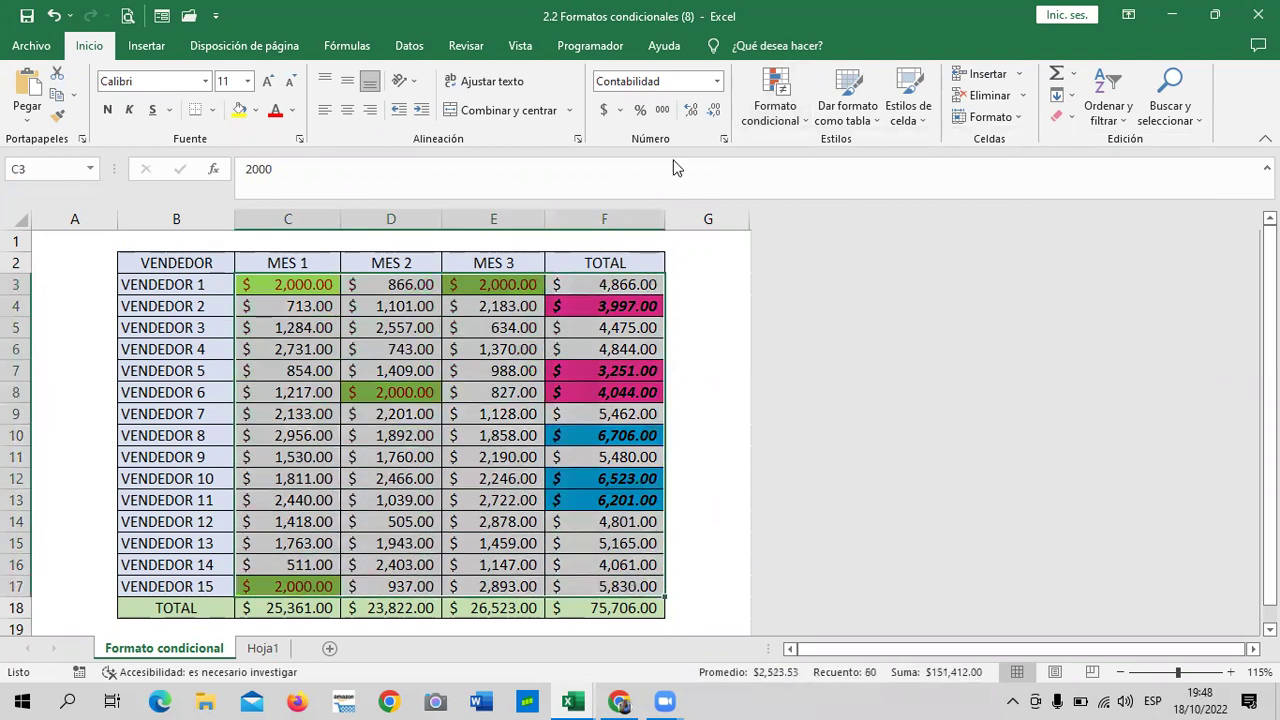
pyautogui.click(785, 115)
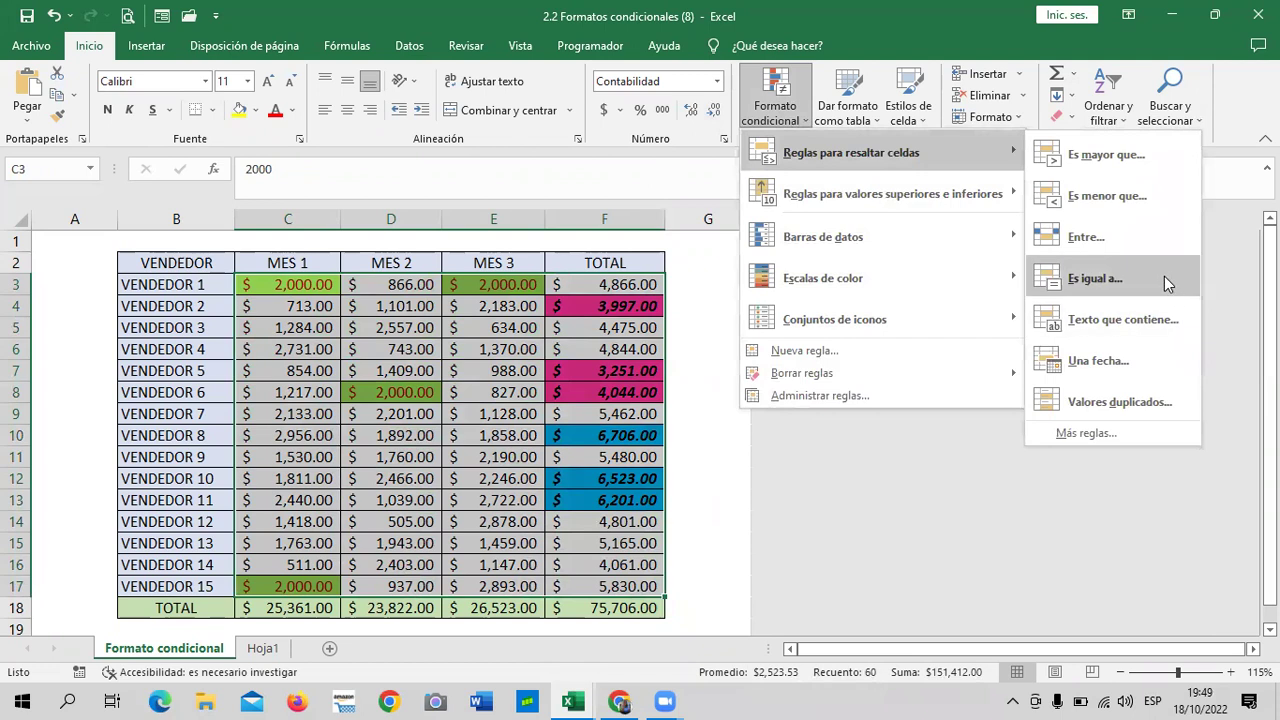
pyautogui.click(1164, 278)
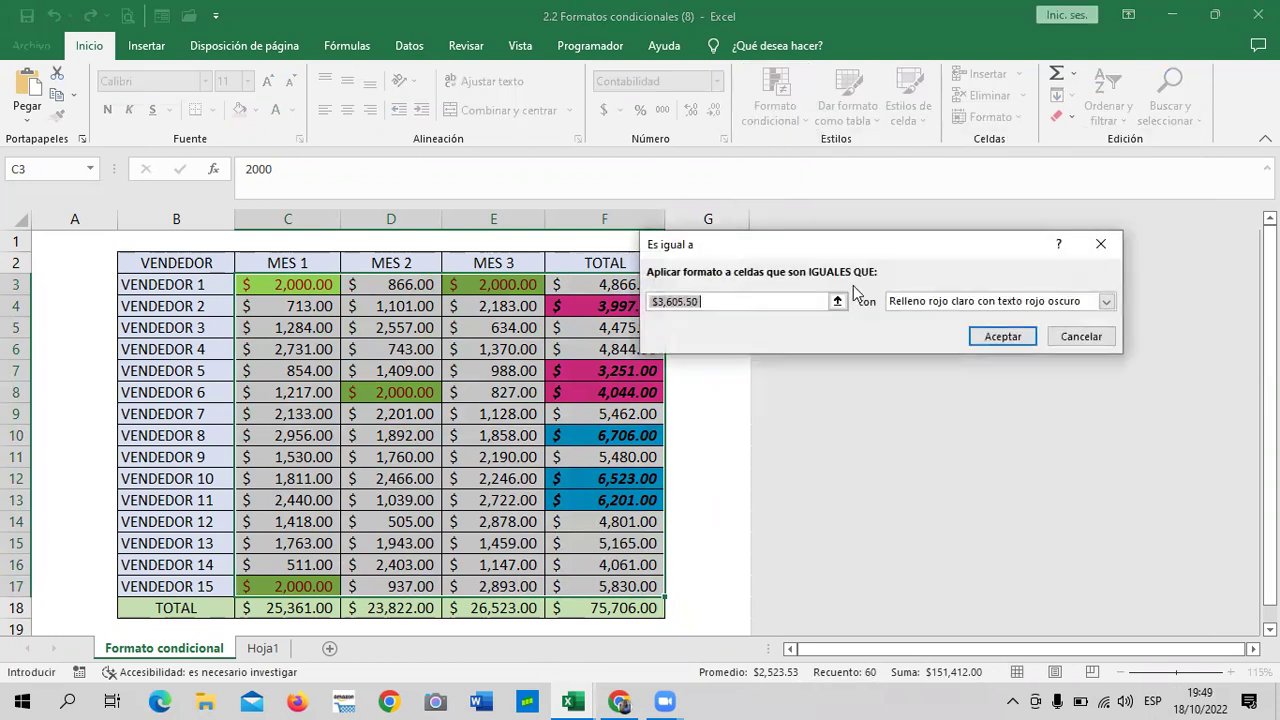
pyautogui.moveTo(868, 247); pyautogui.dragTo(923, 222)
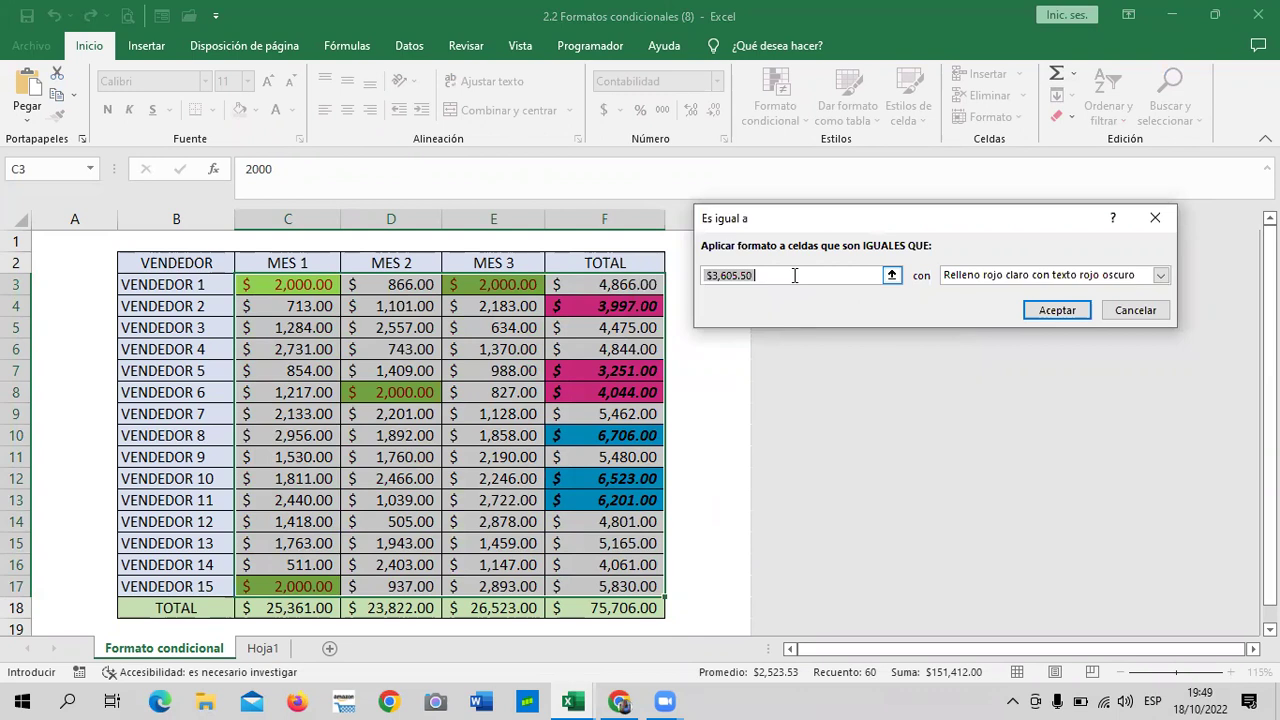
# Step: Give cells equal to $3,605.50 a custom purple fill and apply the rule
pyautogui.click(1161, 276)
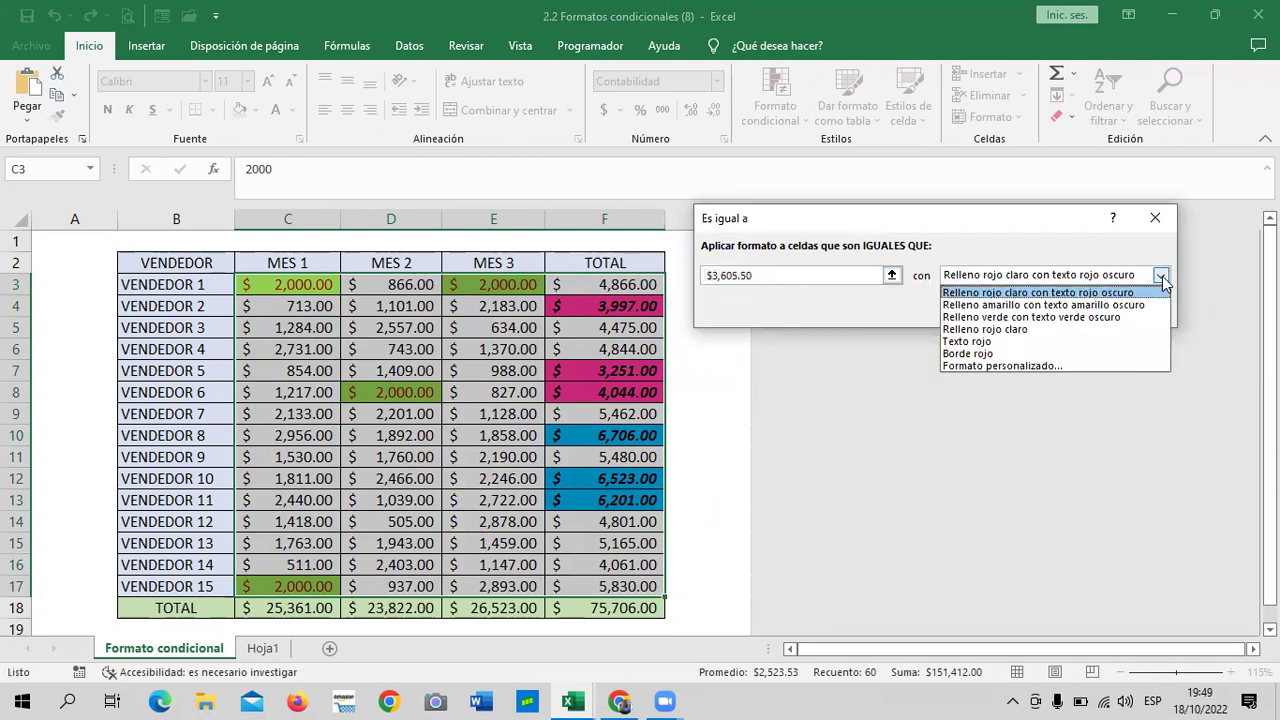
pyautogui.click(1003, 365)
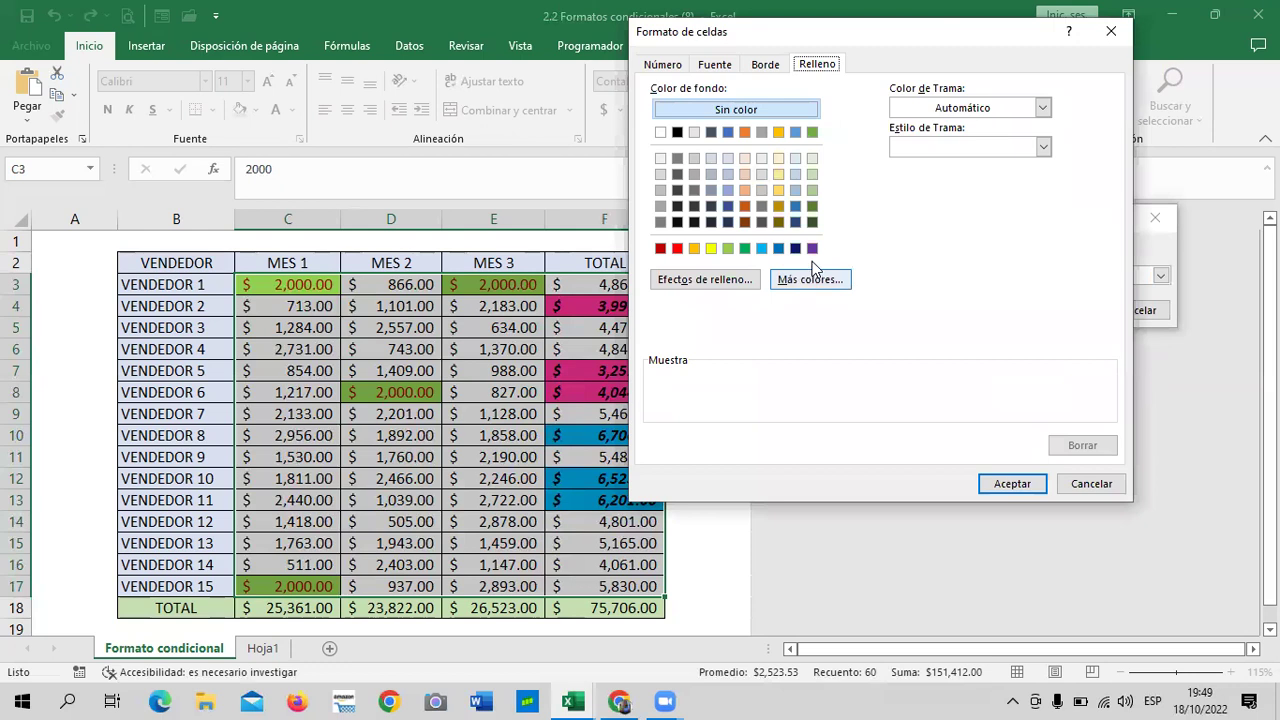
pyautogui.click(812, 248)
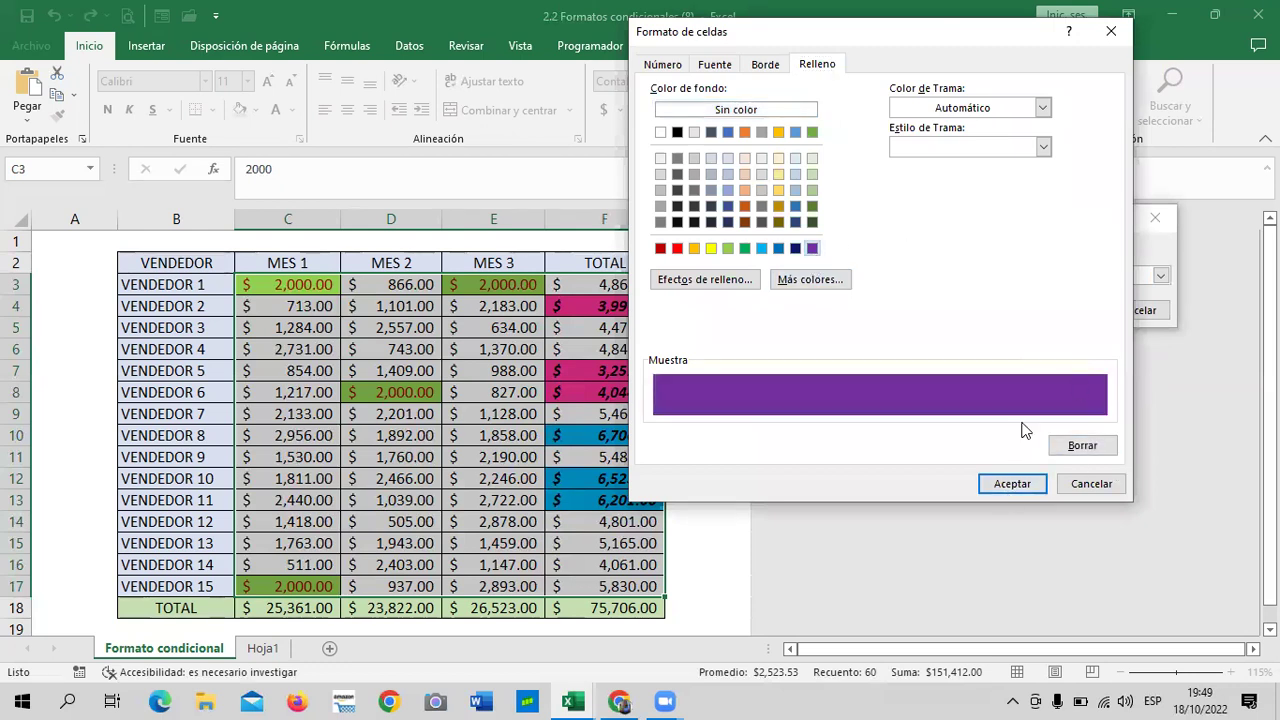
pyautogui.click(997, 489)
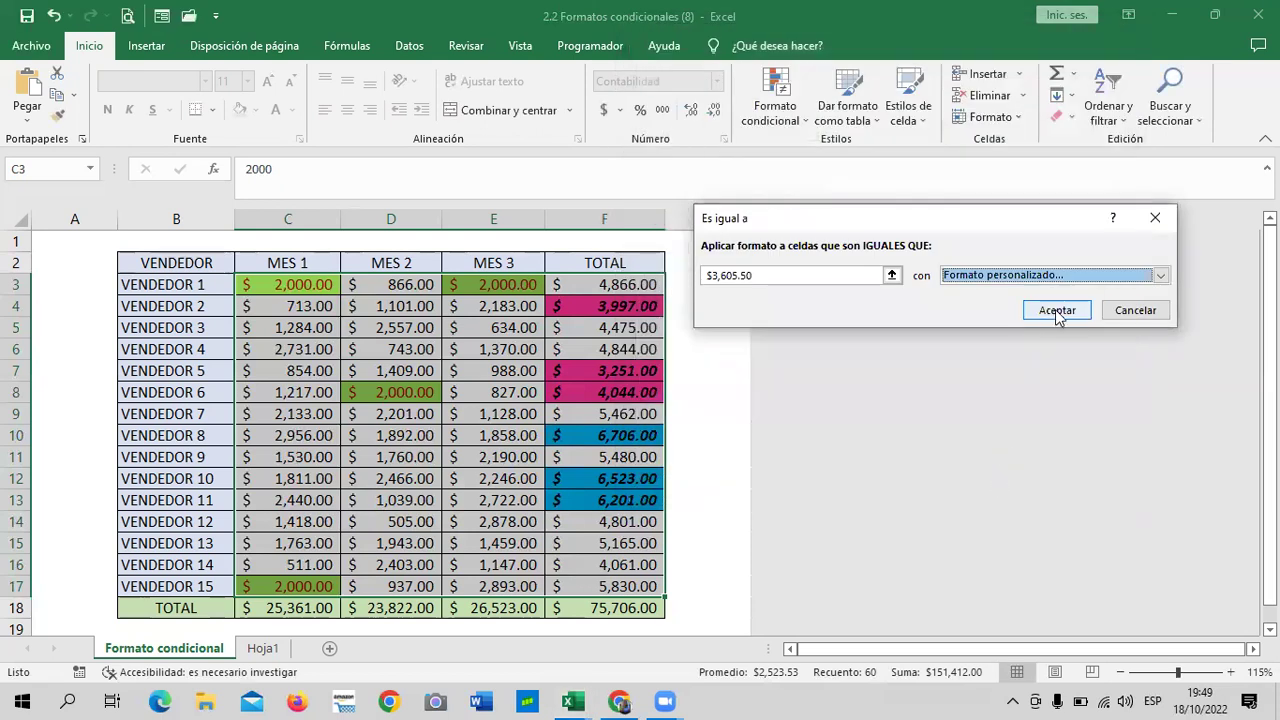
pyautogui.click(1058, 310)
pyautogui.click(711, 305)
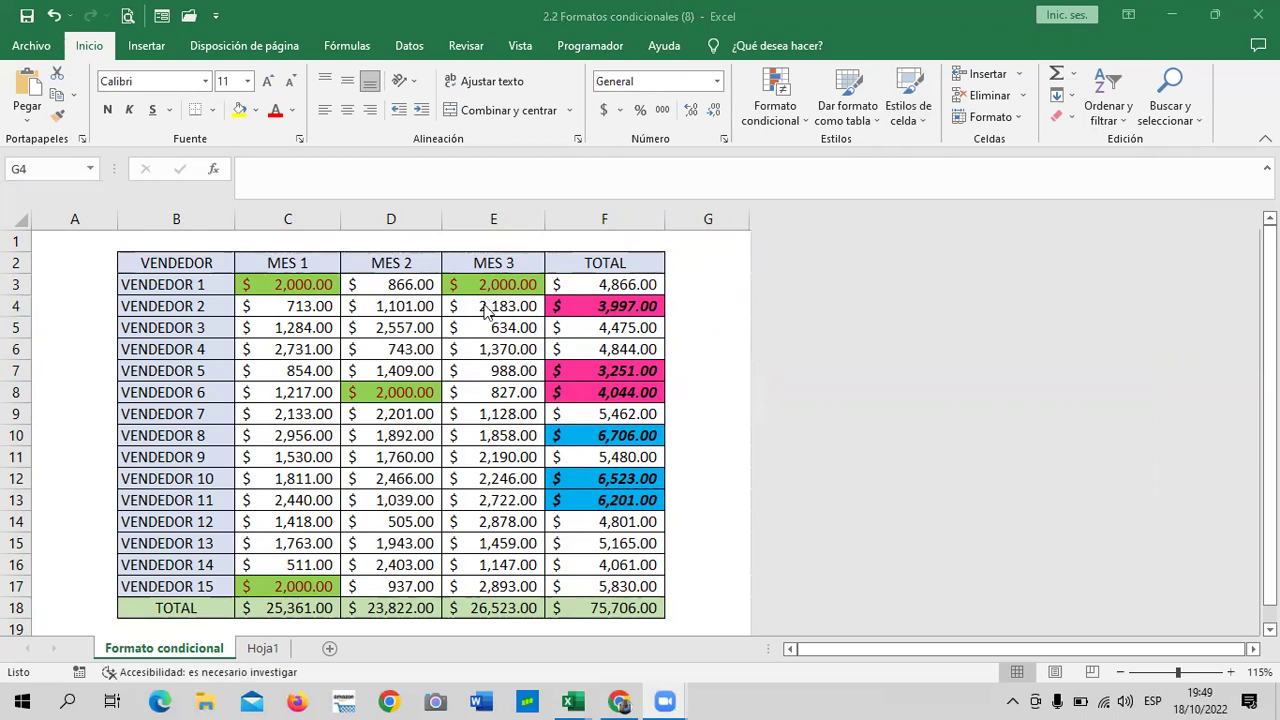
# Step: Reselect sales values C3:F17 and begin another Es igual a highlight rule
pyautogui.click(700, 292)
pyautogui.click(368, 349)
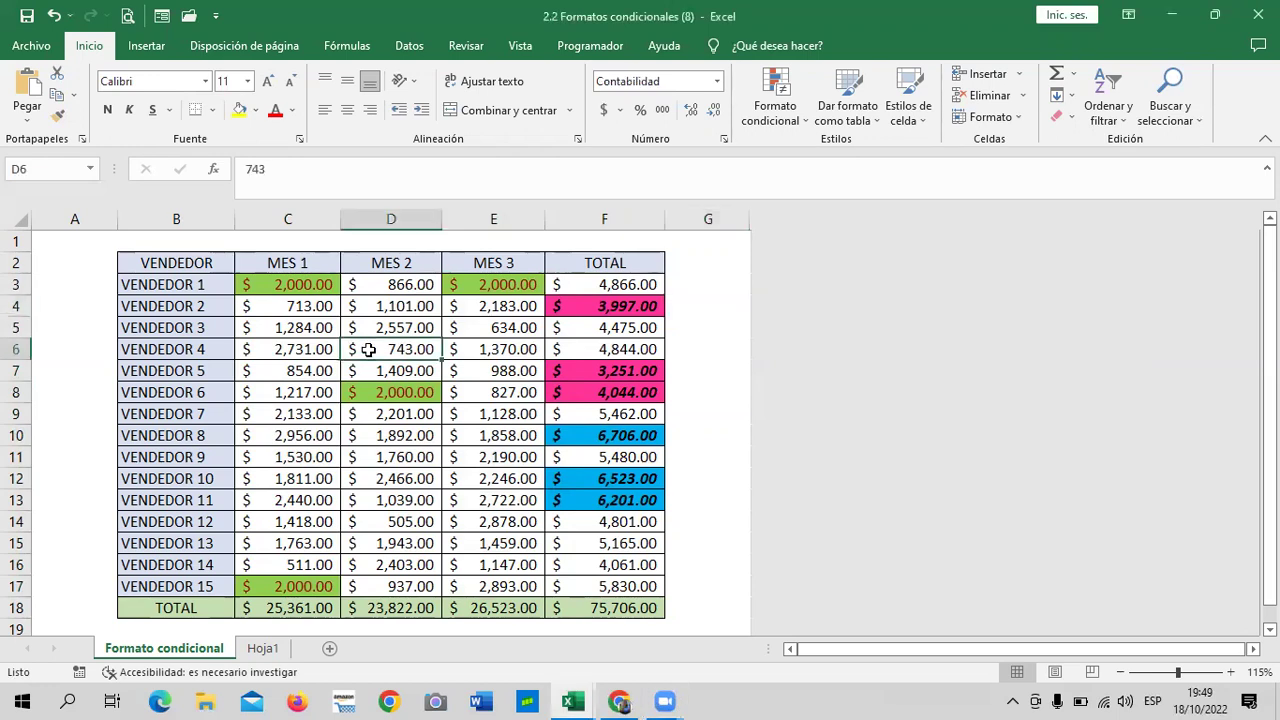
pyautogui.click(480, 478)
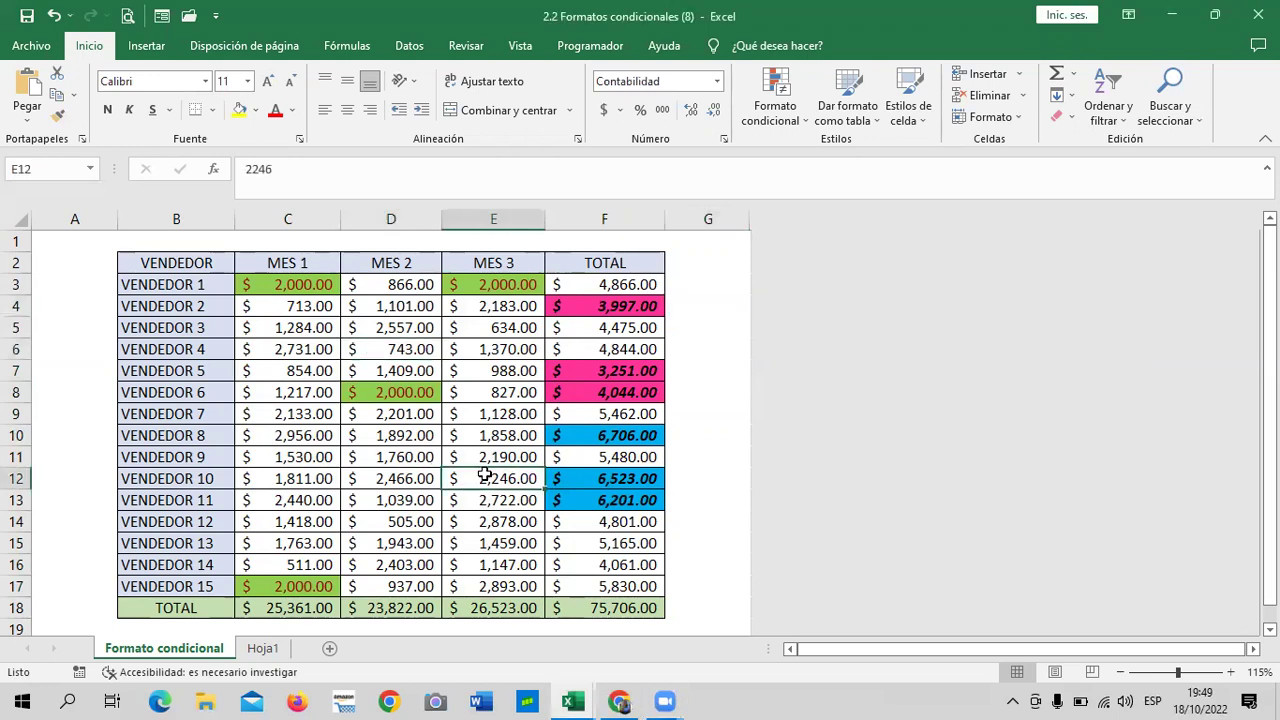
pyautogui.click(277, 285)
pyautogui.moveTo(277, 285); pyautogui.dragTo(622, 590)
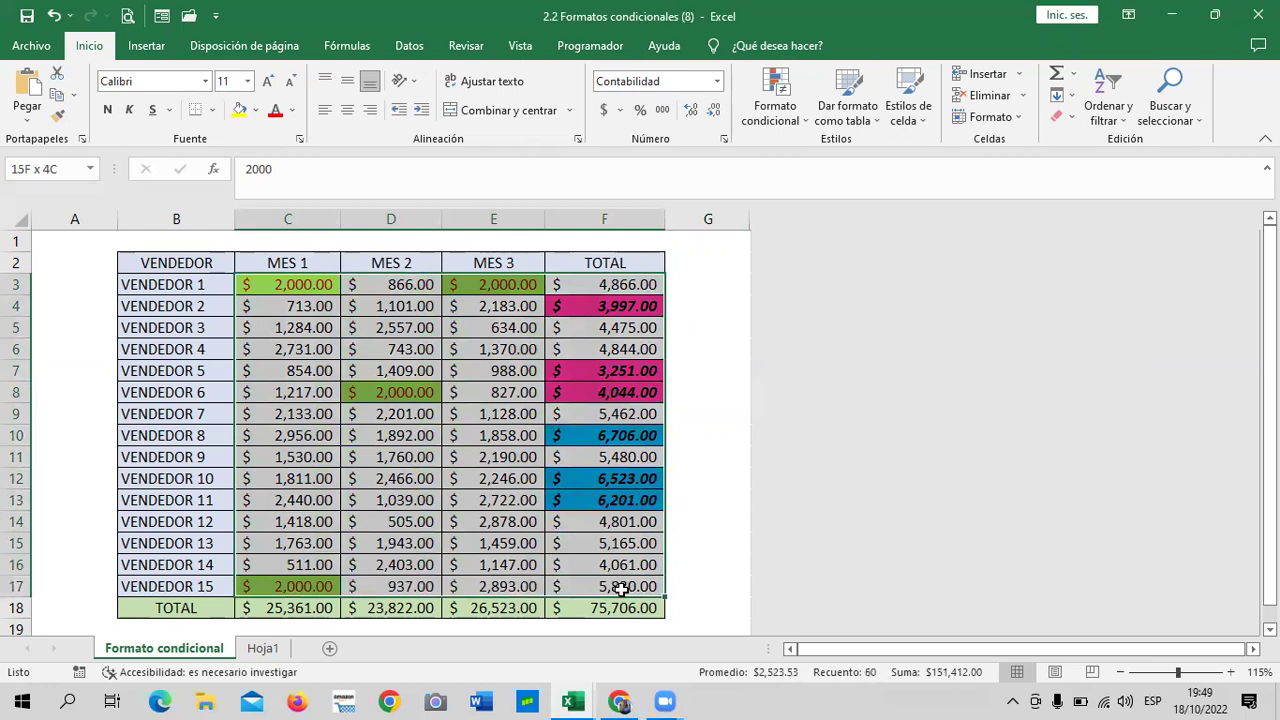
pyautogui.click(713, 515)
pyautogui.moveTo(330, 285); pyautogui.dragTo(618, 587)
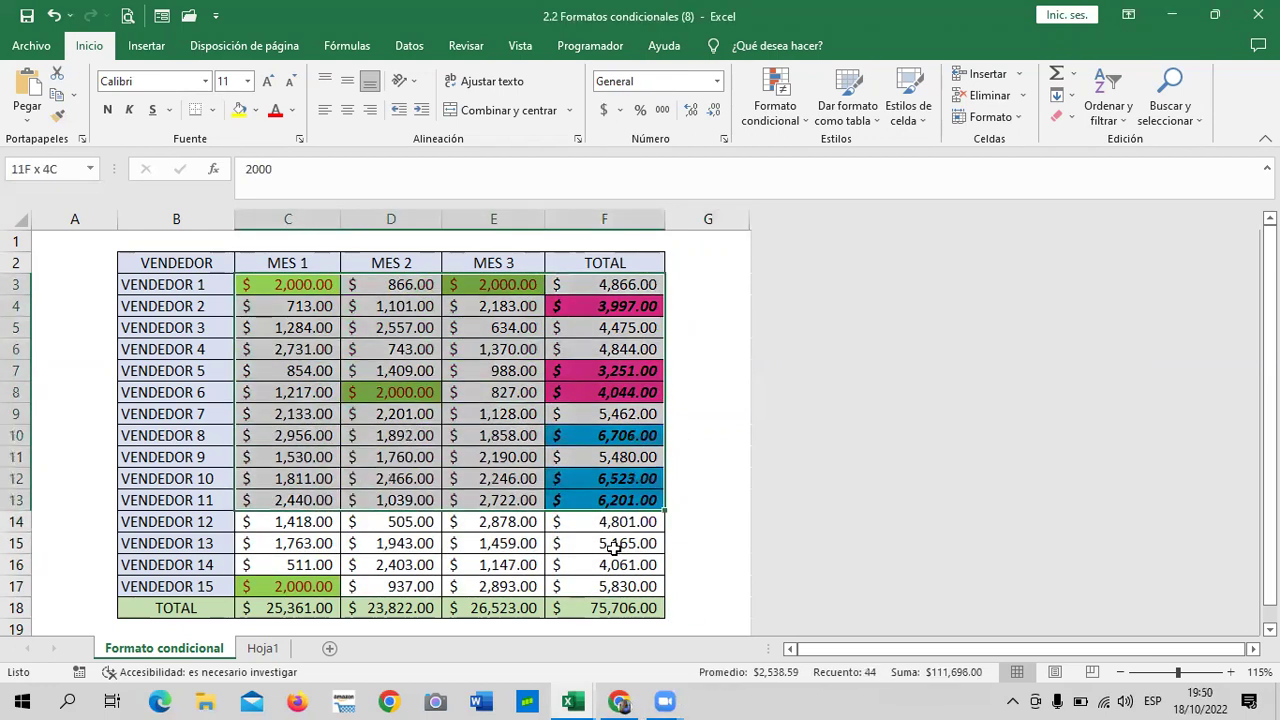
pyautogui.click(776, 100)
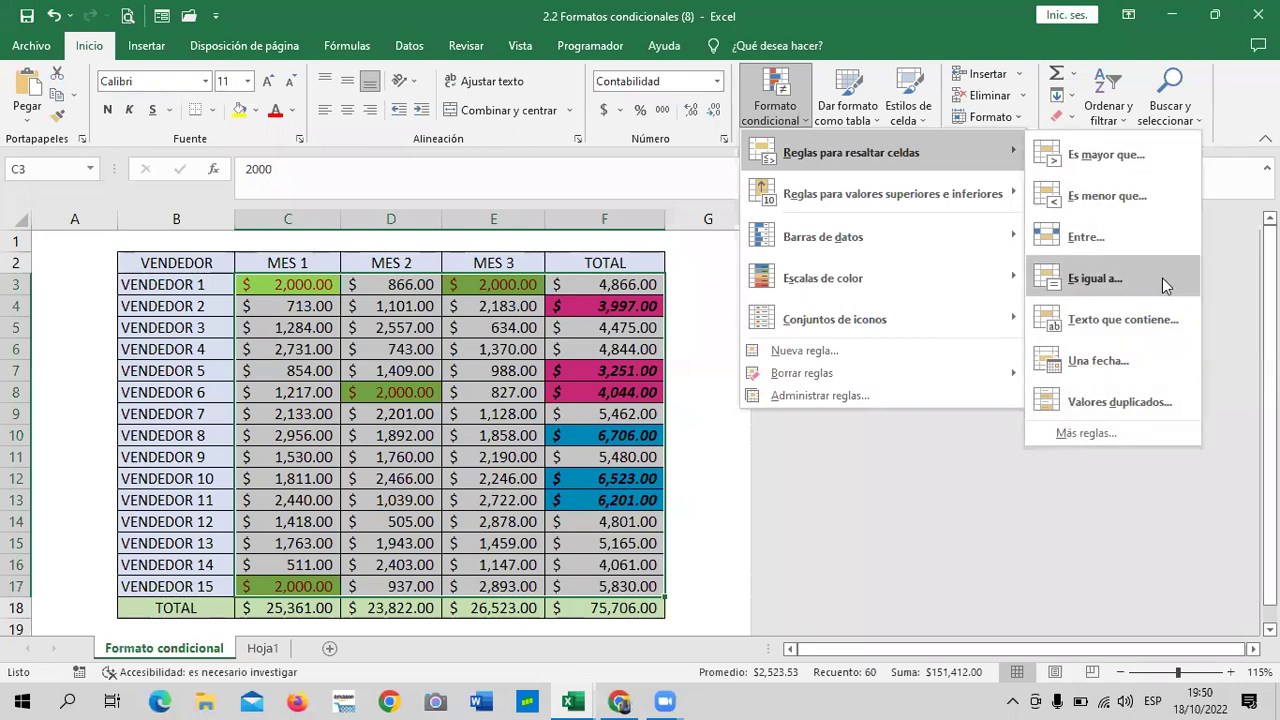
pyautogui.moveTo(851, 152)
pyautogui.click(1162, 277)
# Step: Highlight cells equal to 1370 with yellow fill and dark yellow text
pyautogui.press('End')
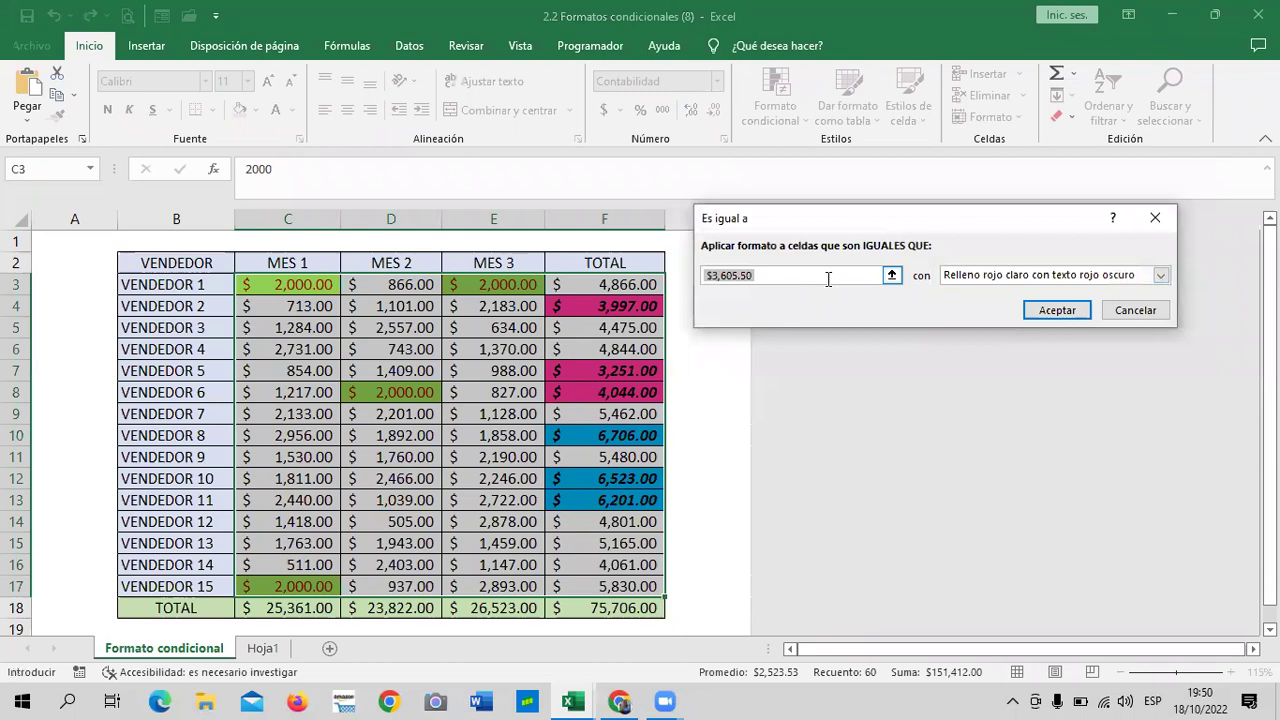
pyautogui.press('BackSpace')
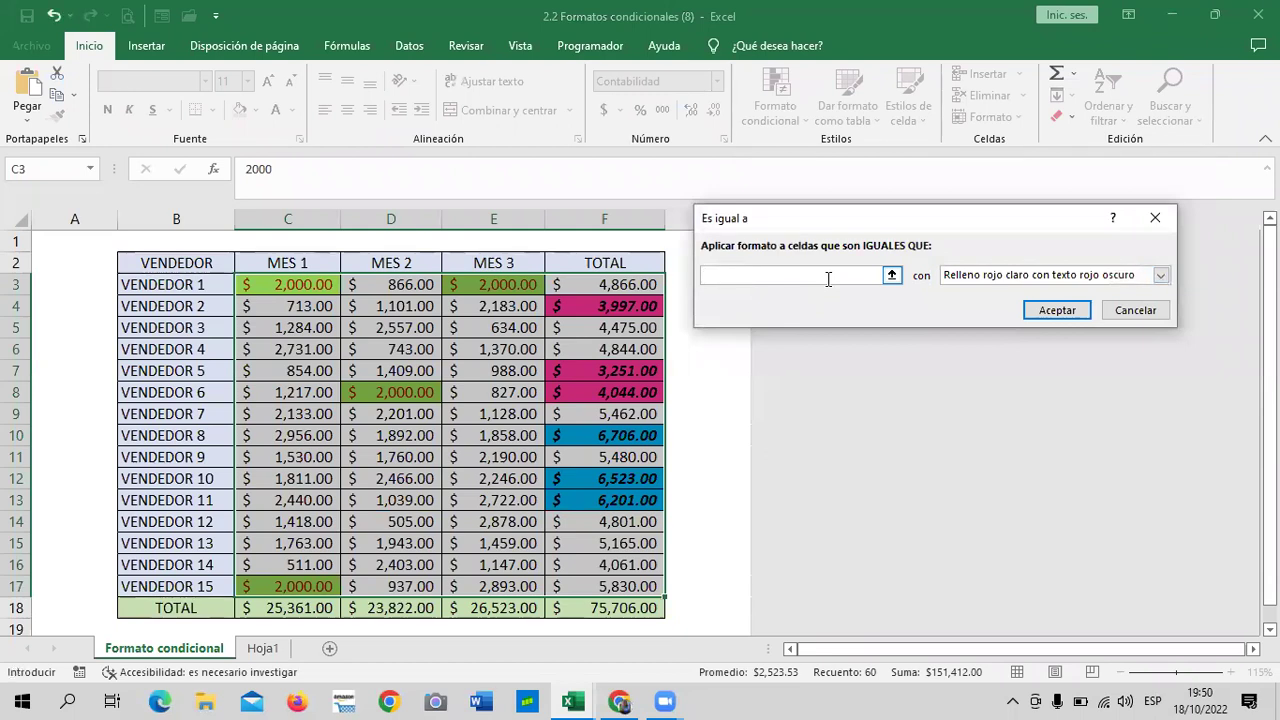
pyautogui.write('13')
pyautogui.write('70')
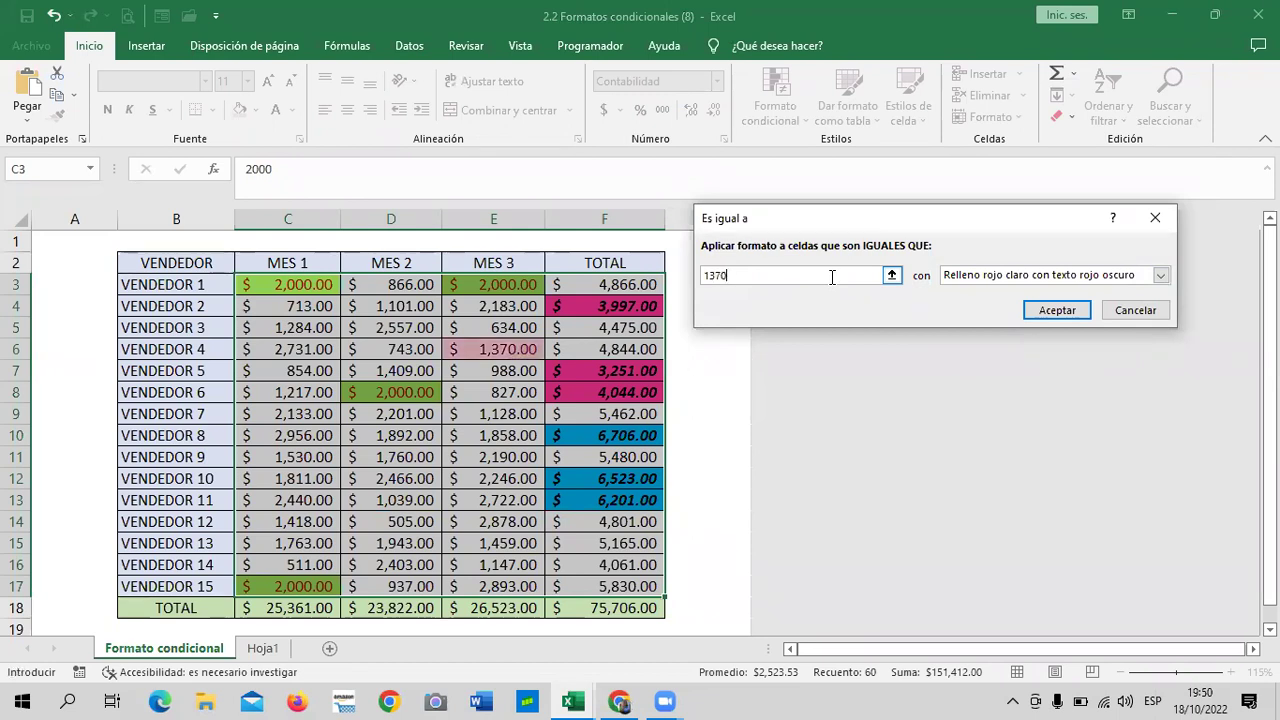
pyautogui.click(1161, 275)
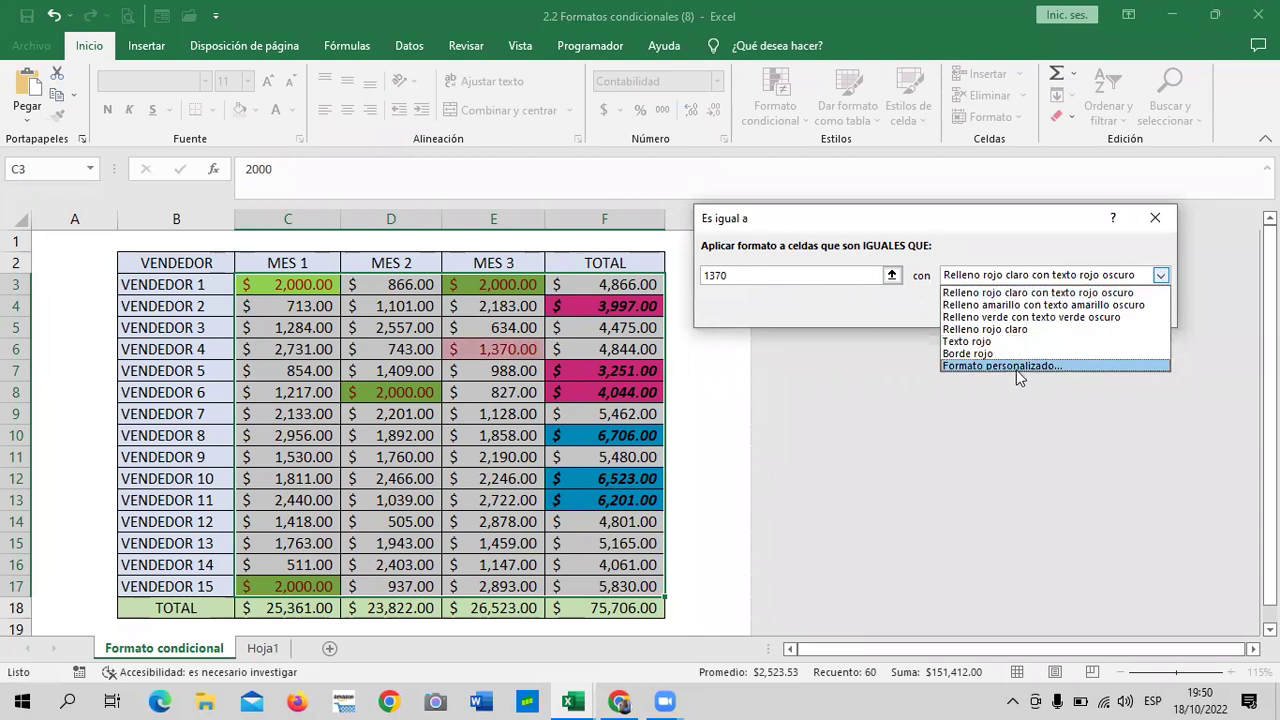
pyautogui.click(979, 305)
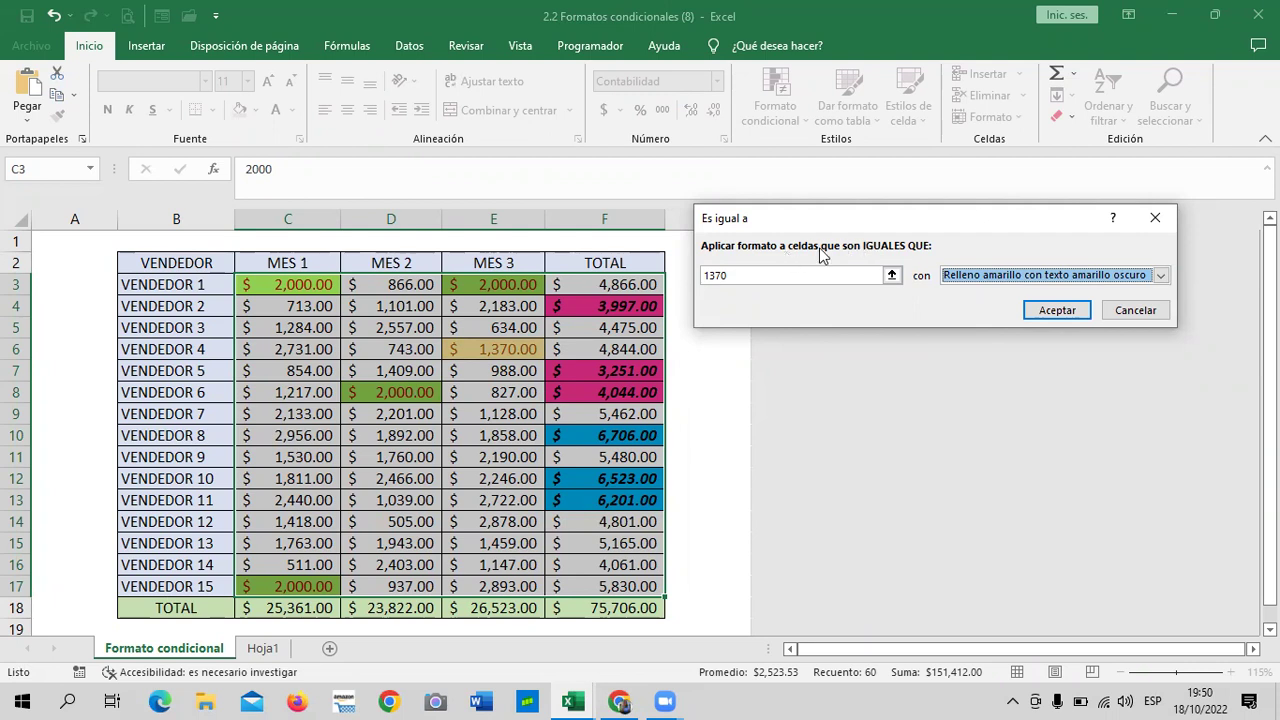
pyautogui.click(1058, 309)
pyautogui.click(709, 269)
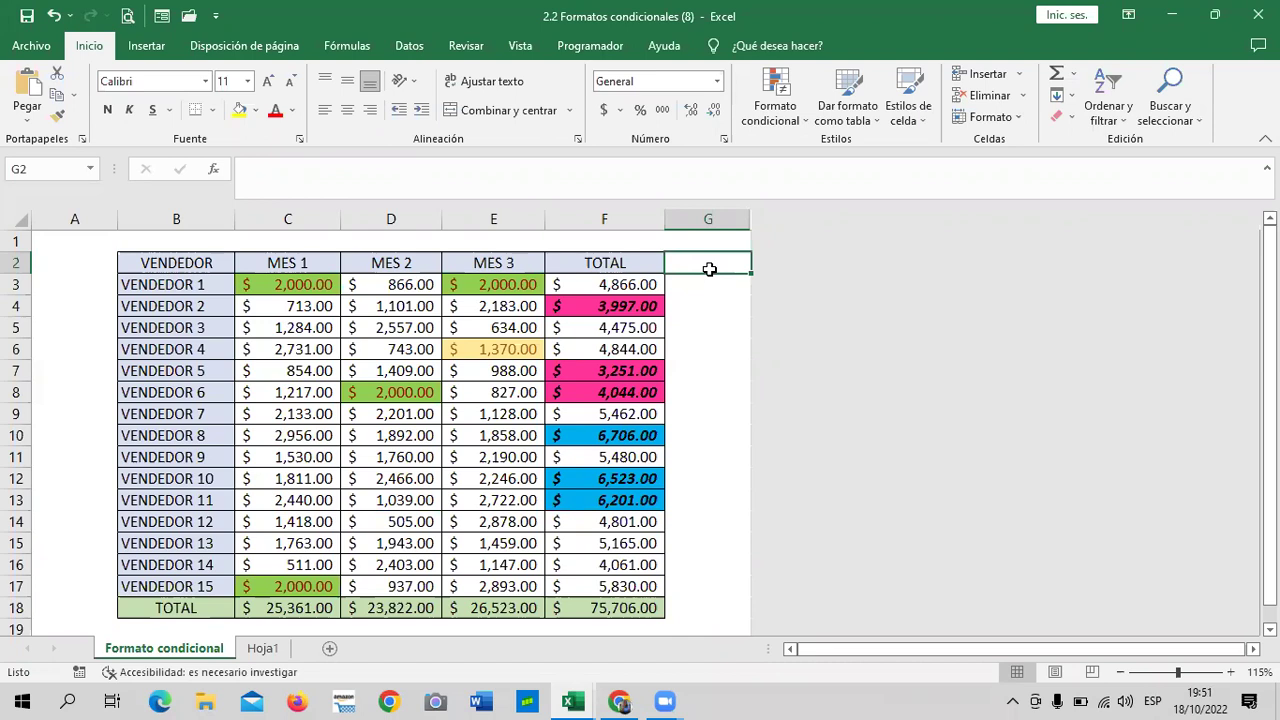
# Step: From empty cell G6, bring up the Borrar reglas choices under Formato condicional
pyautogui.click(739, 345)
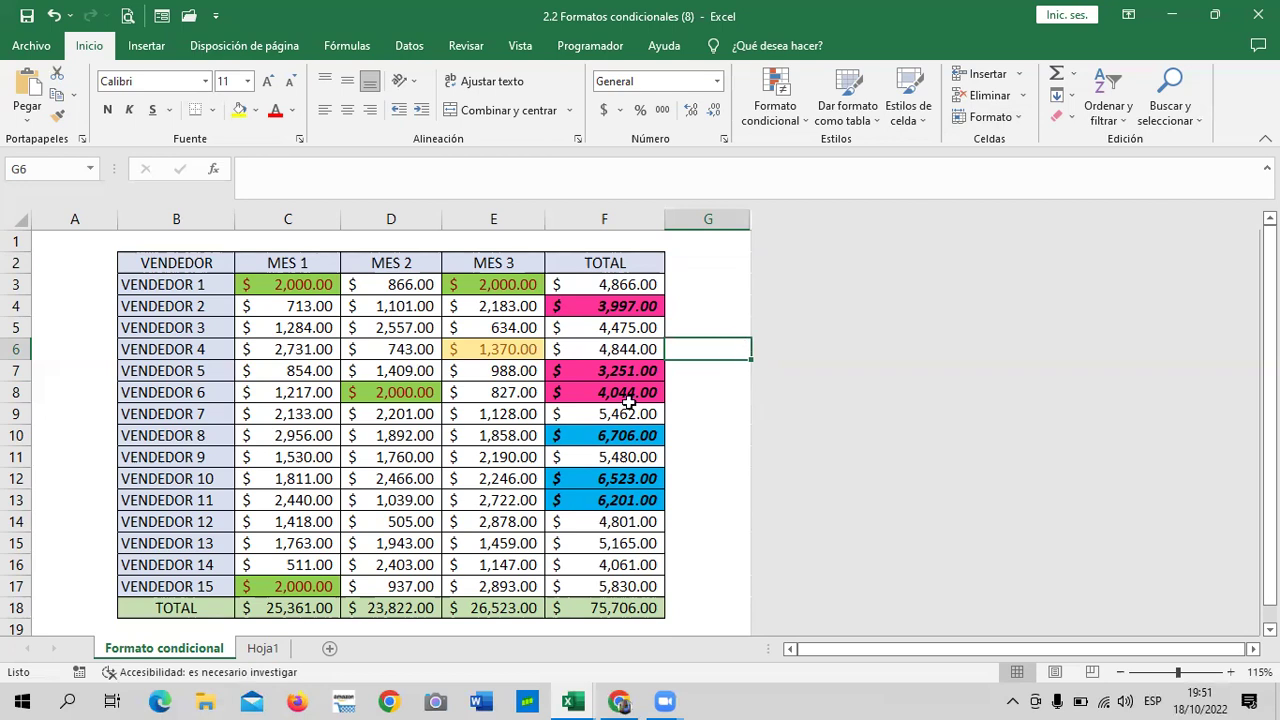
pyautogui.click(798, 128)
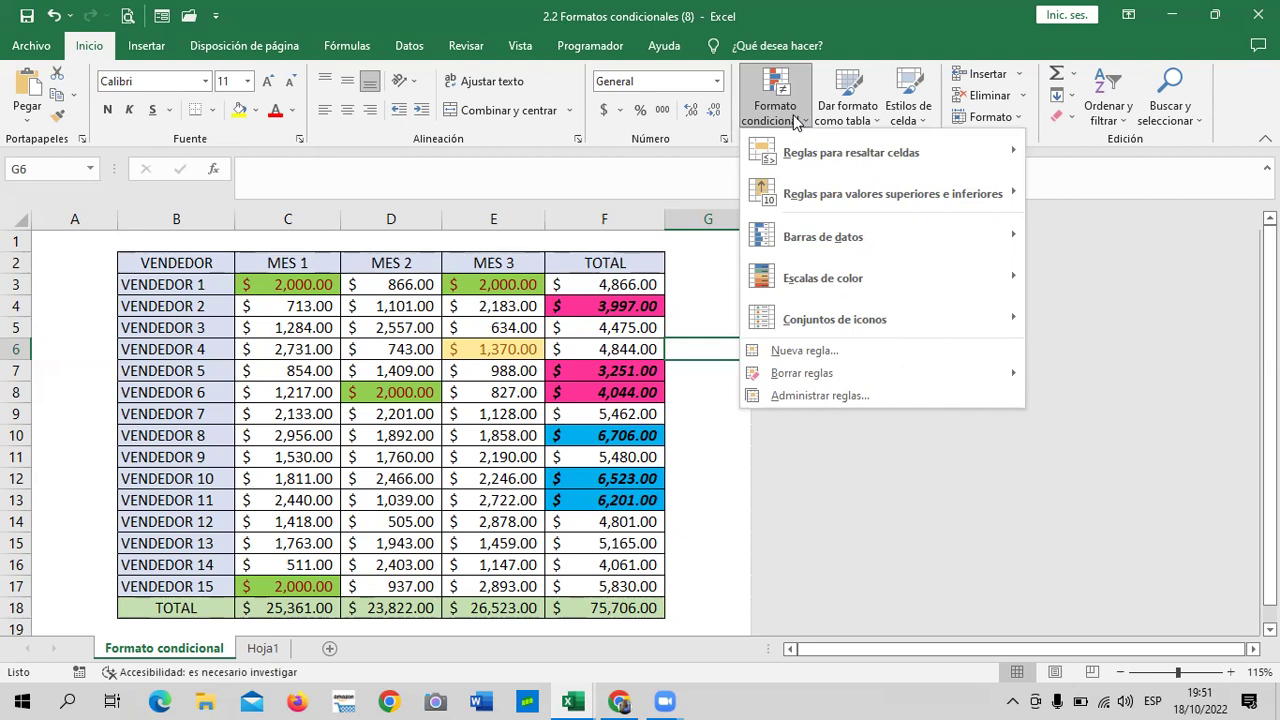
pyautogui.moveTo(802, 373)
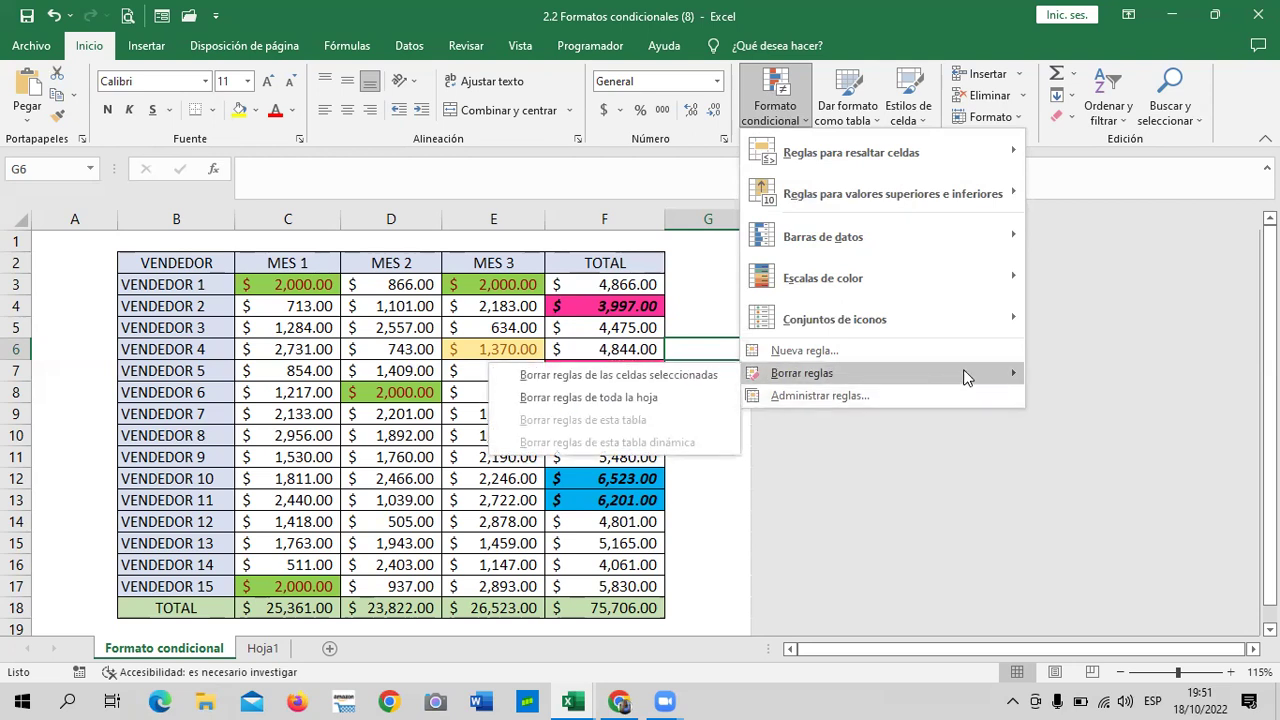
# Step: Leave the Borrar reglas menu without clearing any rules, then select empty cells G9 and G14
pyautogui.click(700, 246)
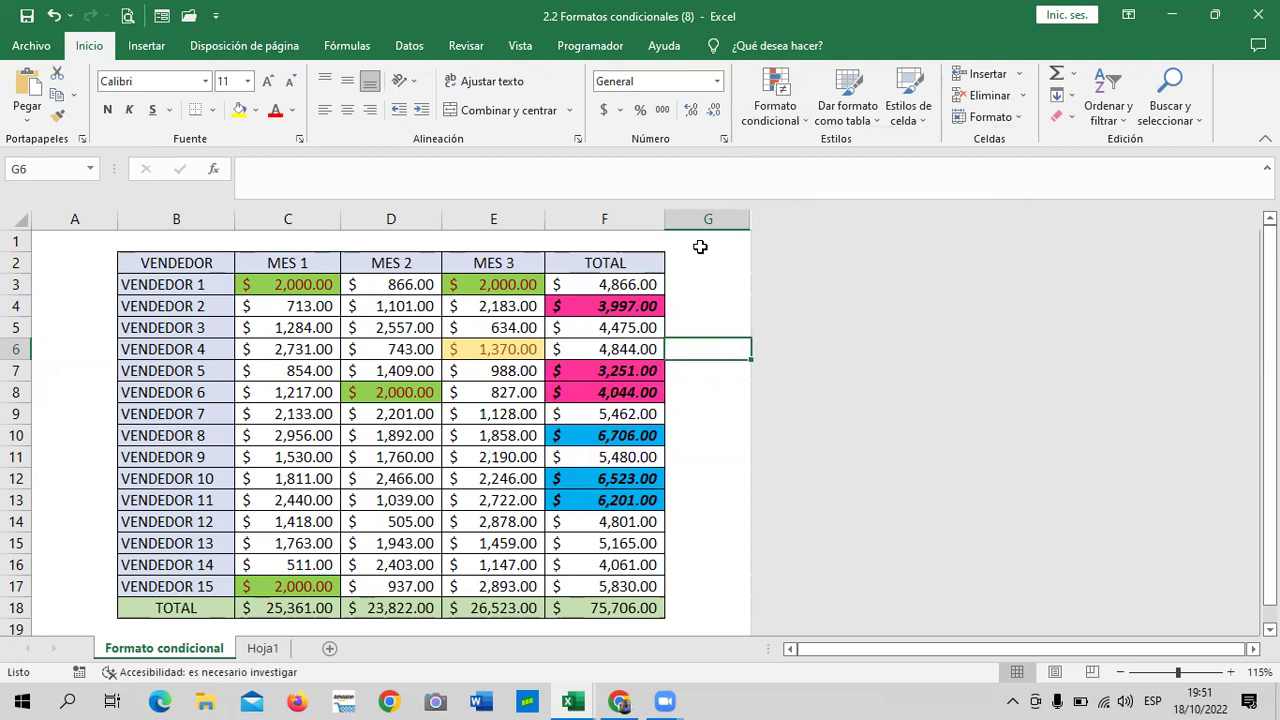
pyautogui.click(718, 418)
pyautogui.scroll(-2, 705, 440)
pyautogui.scroll(2, 703, 443)
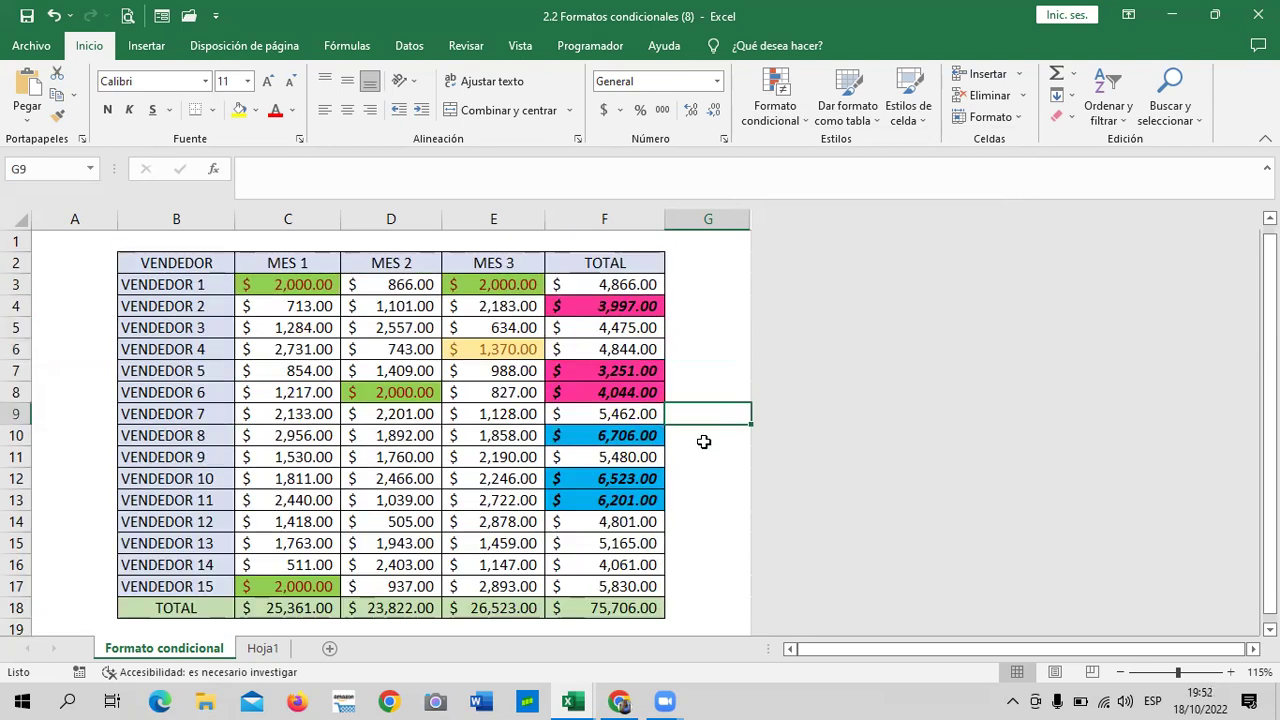
pyautogui.scroll(-2, 681, 464)
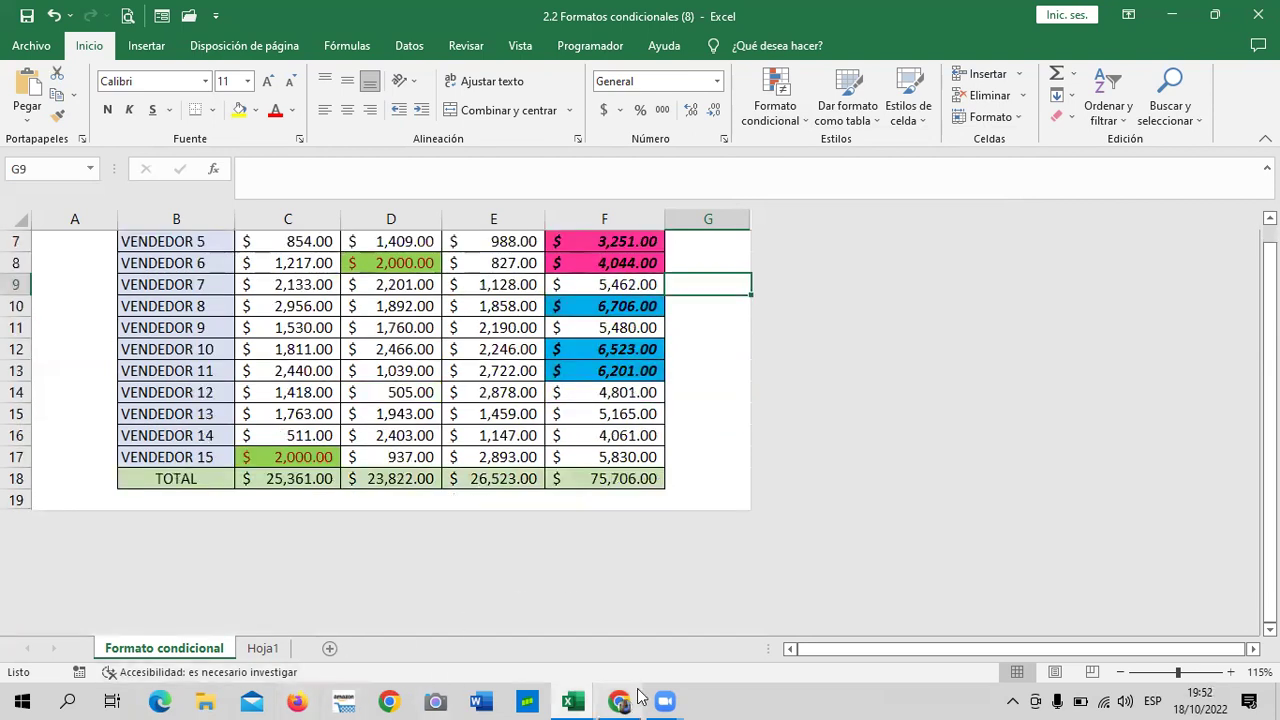
pyautogui.click(702, 391)
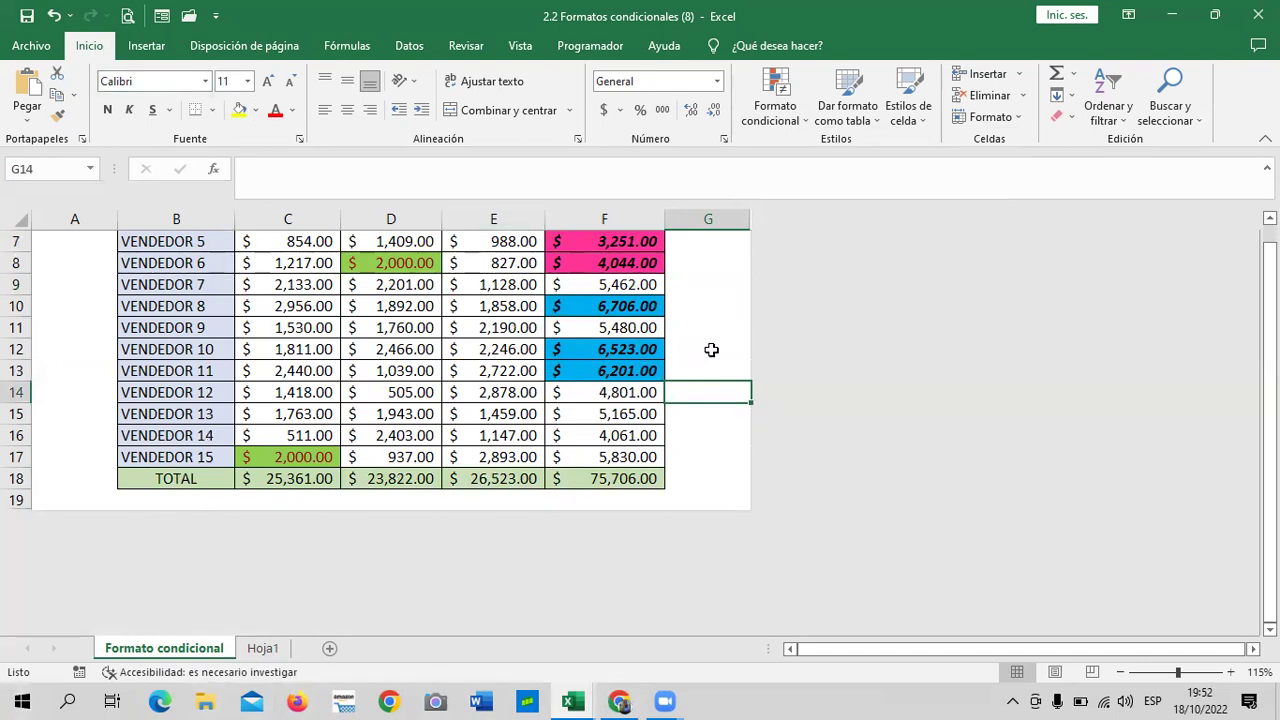
pyautogui.scroll(1, 678, 438)
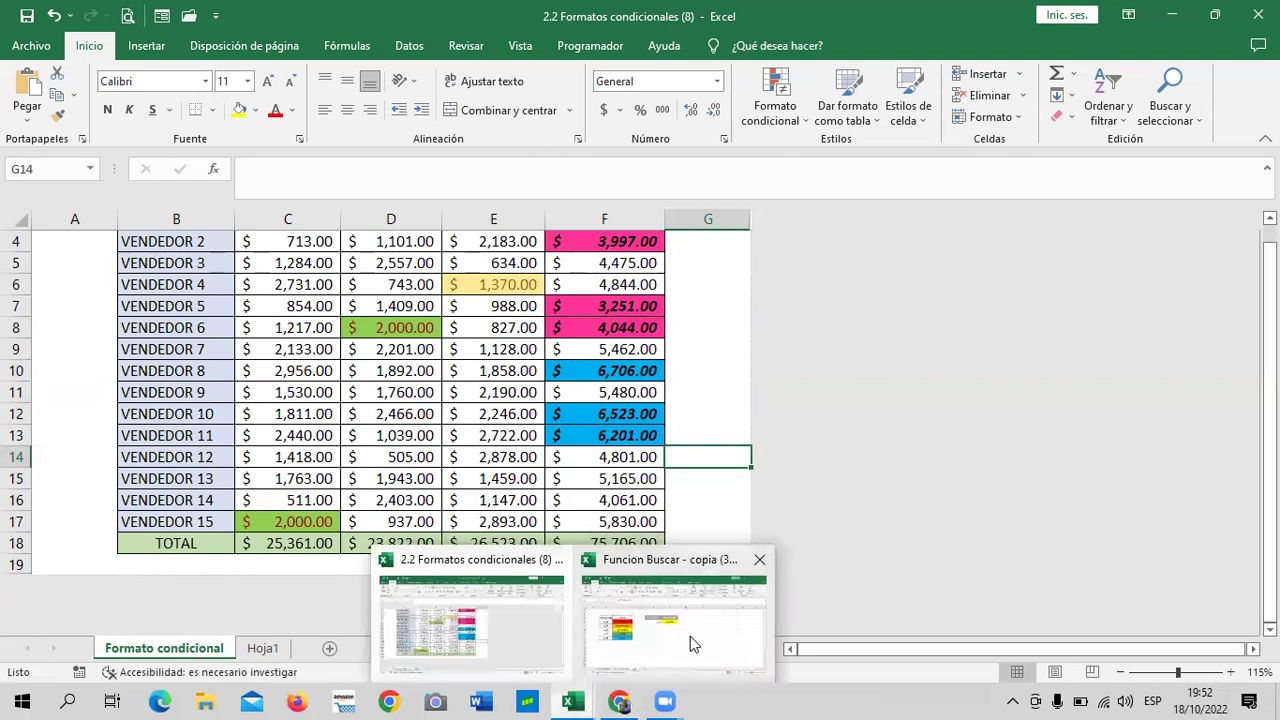
# Step: Switch to the Funcion Buscar - copia (3) workbook and view the =BUSCAR(E4;B4:C8) formula in F4
pyautogui.moveTo(572, 701)
pyautogui.click(690, 636)
pyautogui.click(667, 400)
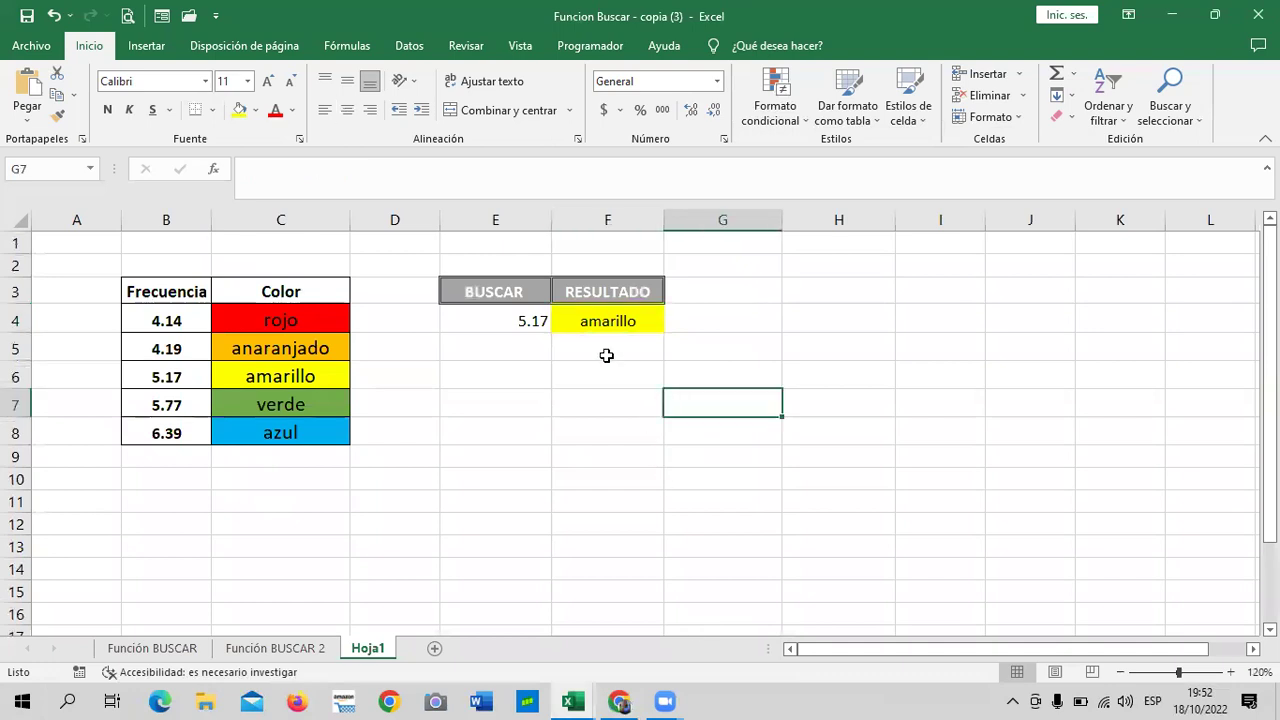
pyautogui.click(598, 319)
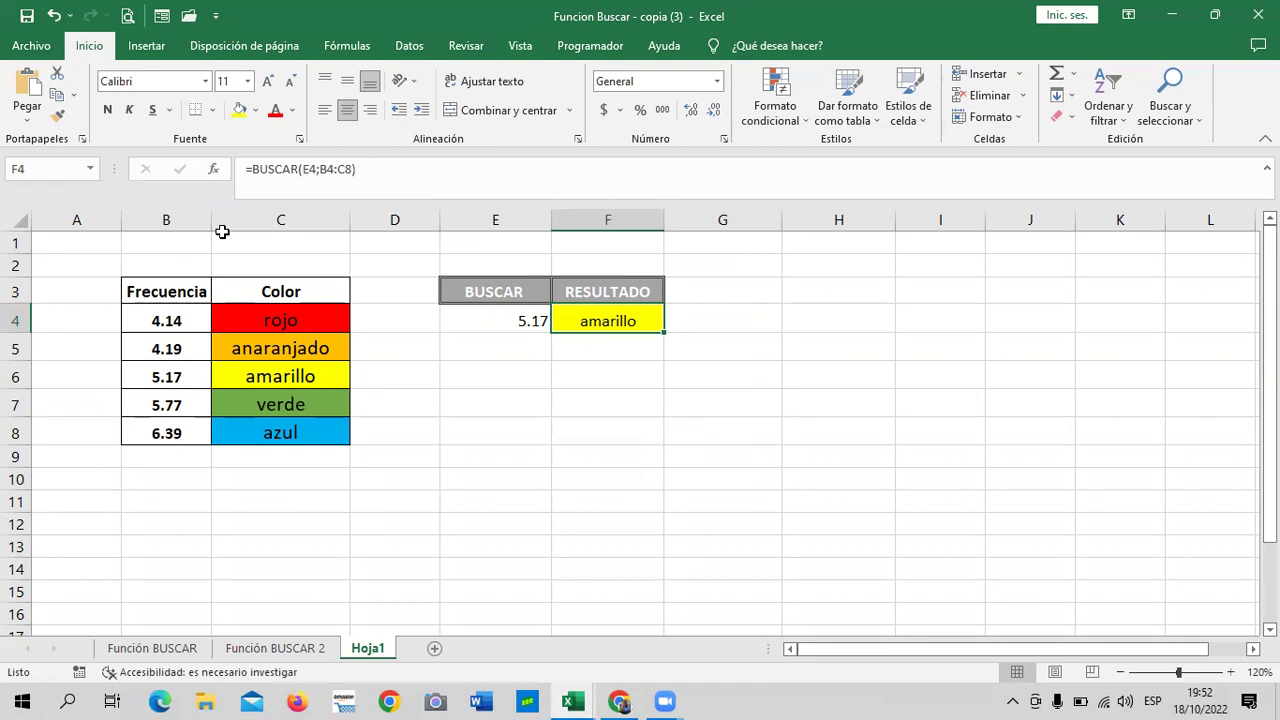
pyautogui.click(508, 408)
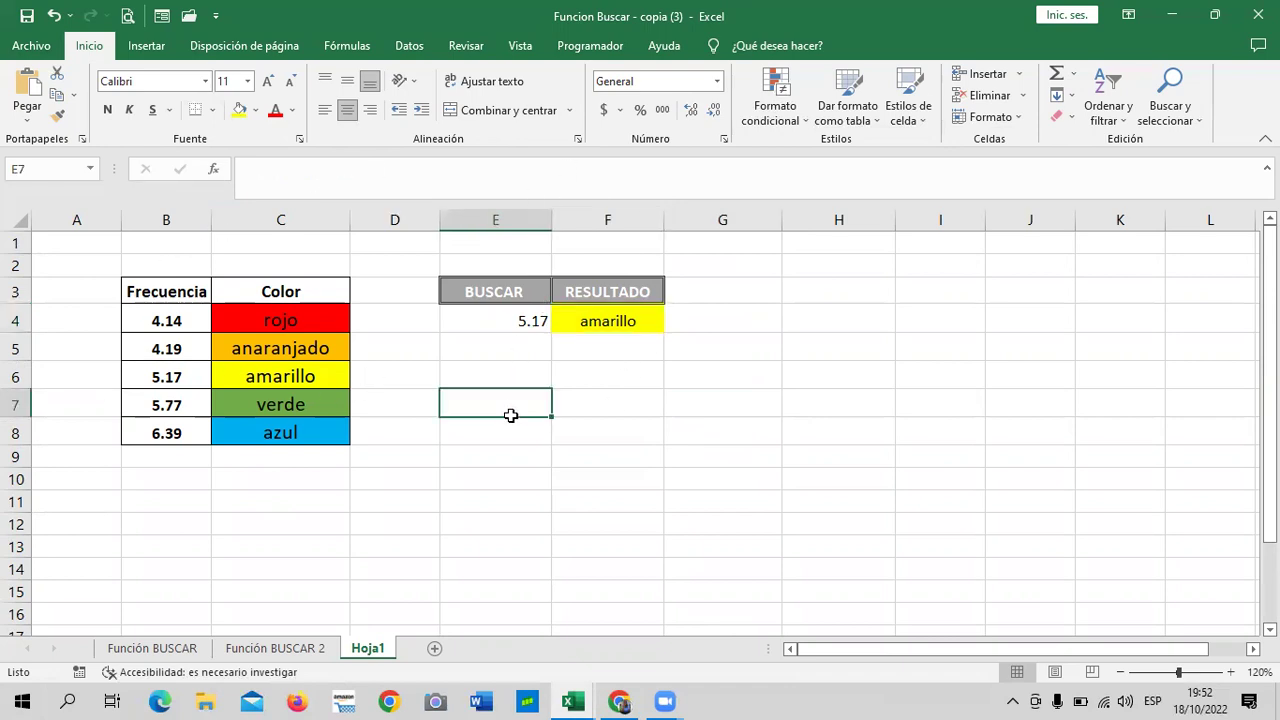
pyautogui.click(638, 314)
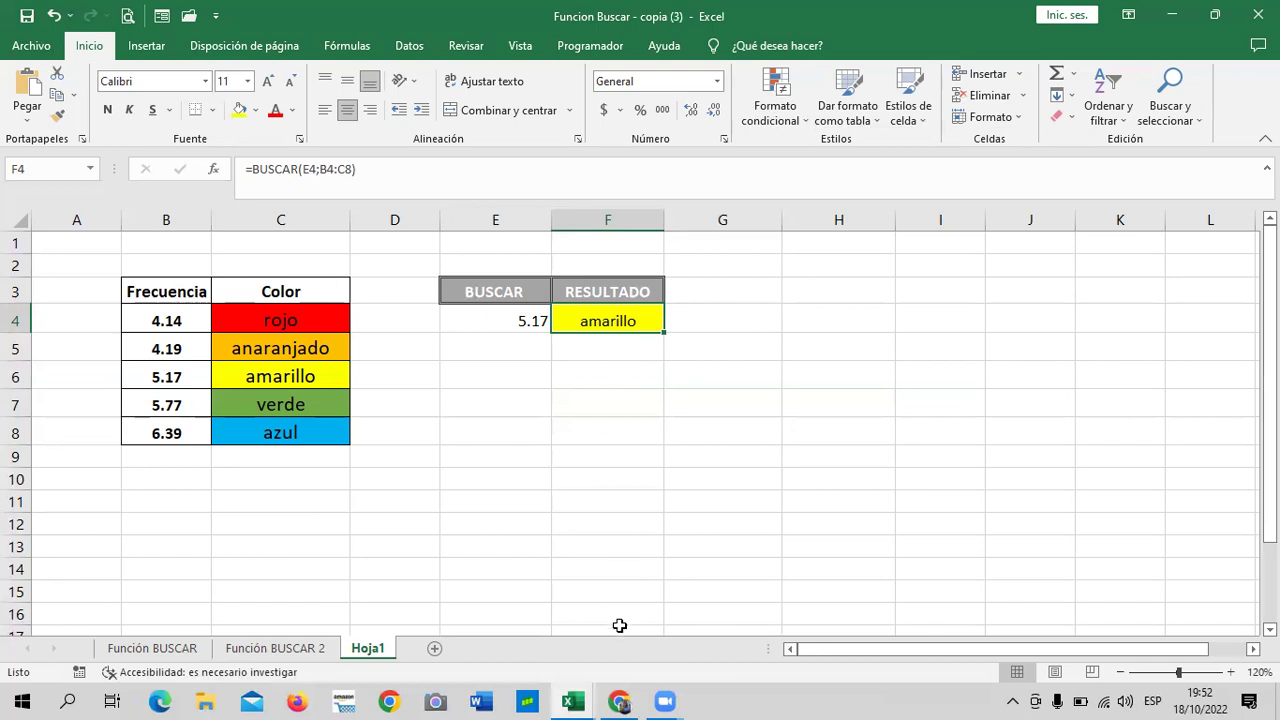
pyautogui.moveTo(619, 701)
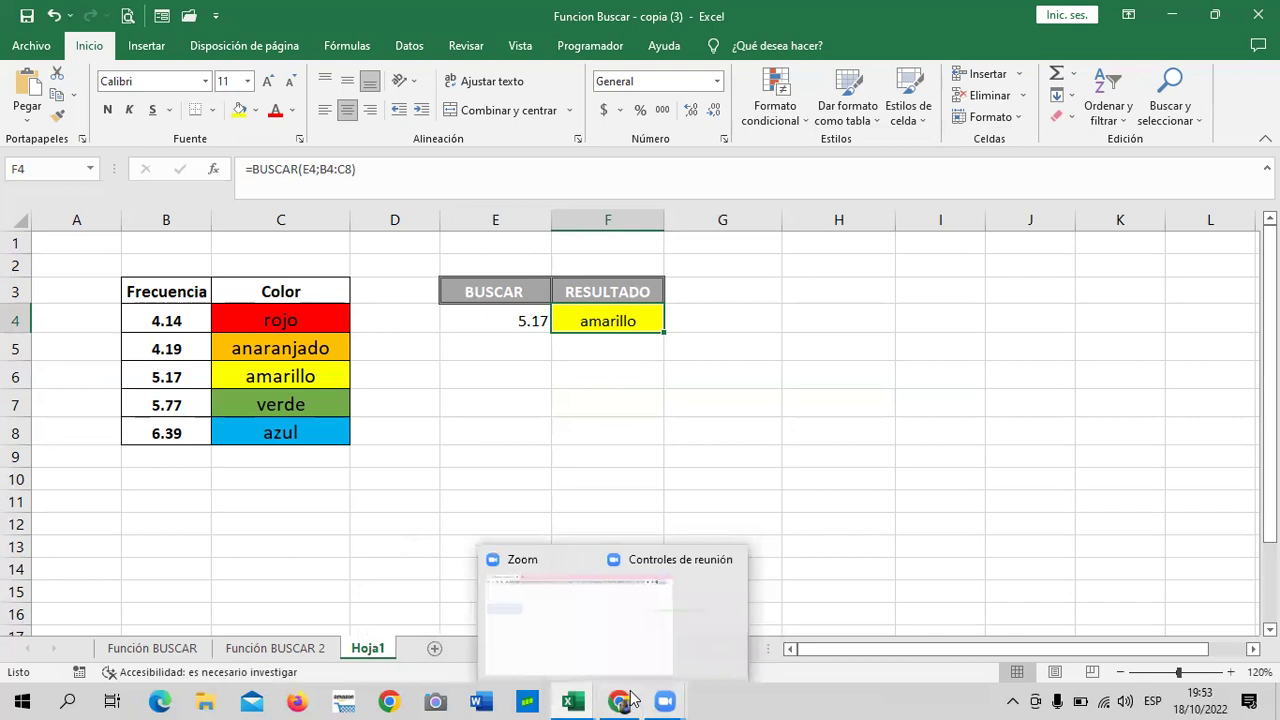
# Step: Return to the course and open the 2.5 Laboratorio unit with the Laboratorio 2.1 quiz
pyautogui.click(631, 635)
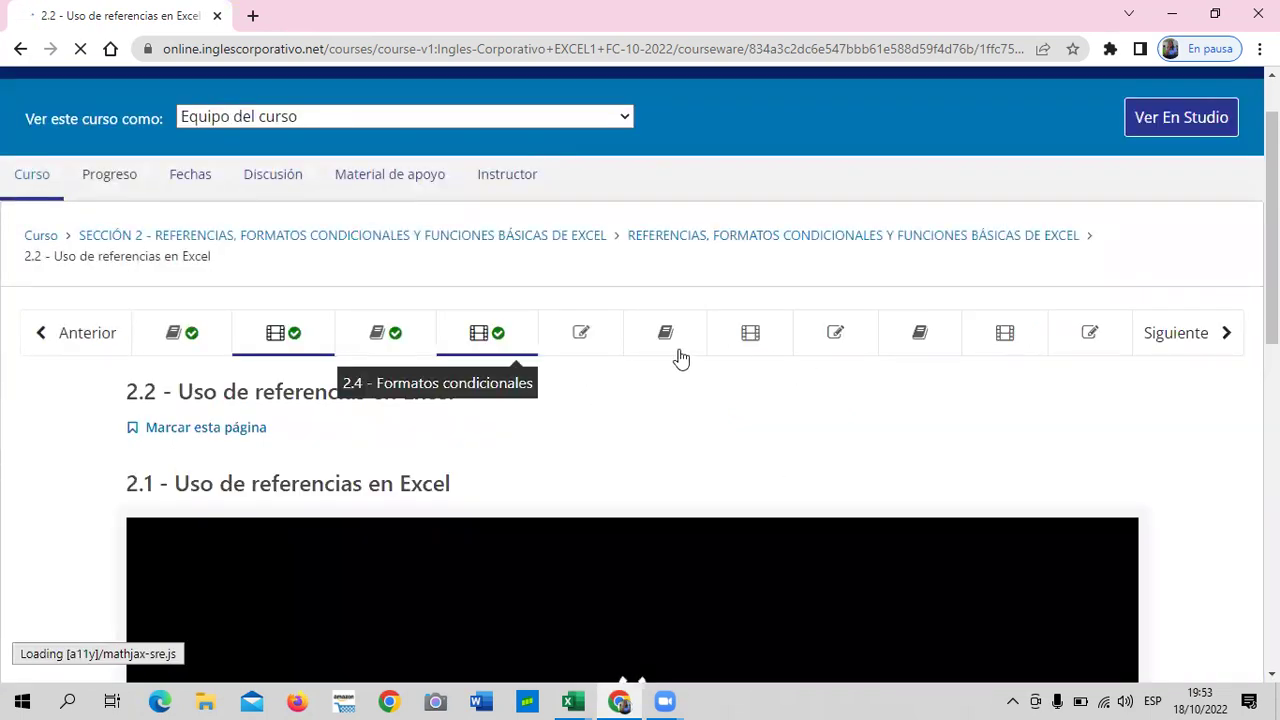
pyautogui.click(603, 338)
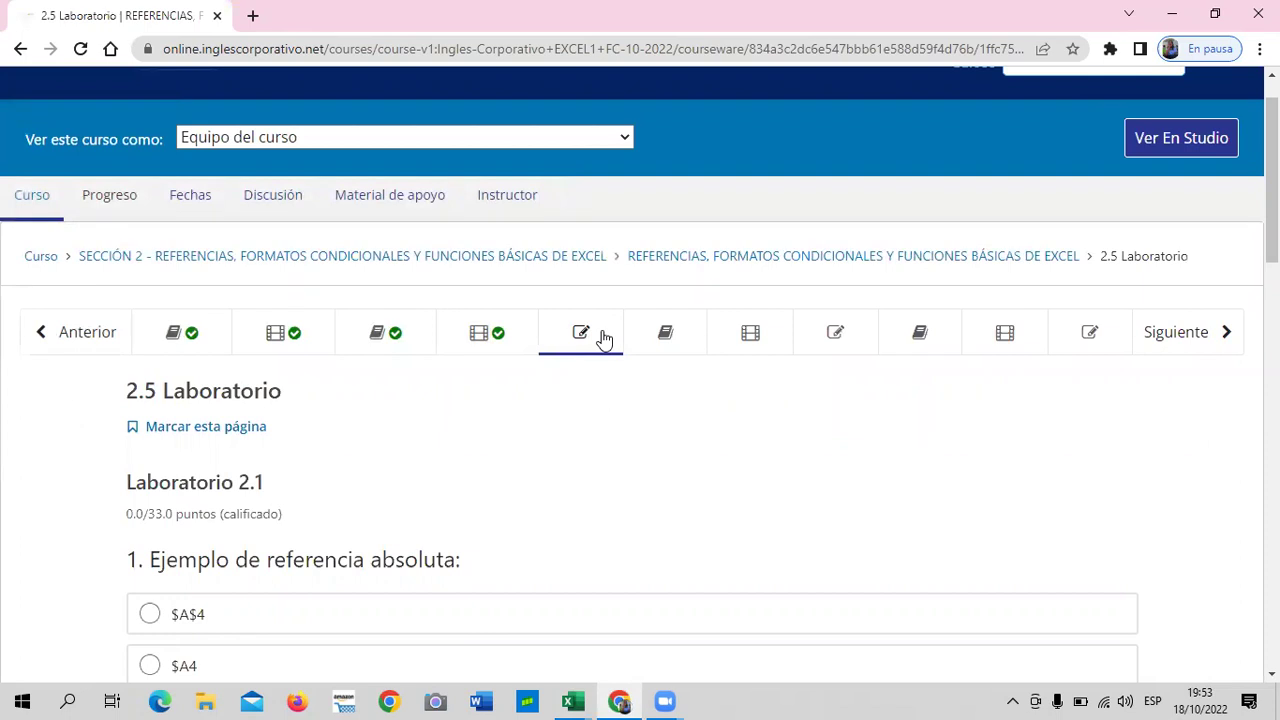
pyautogui.scroll(-7, 586, 403)
pyautogui.scroll(-5, 586, 403)
pyautogui.scroll(-1, 586, 408)
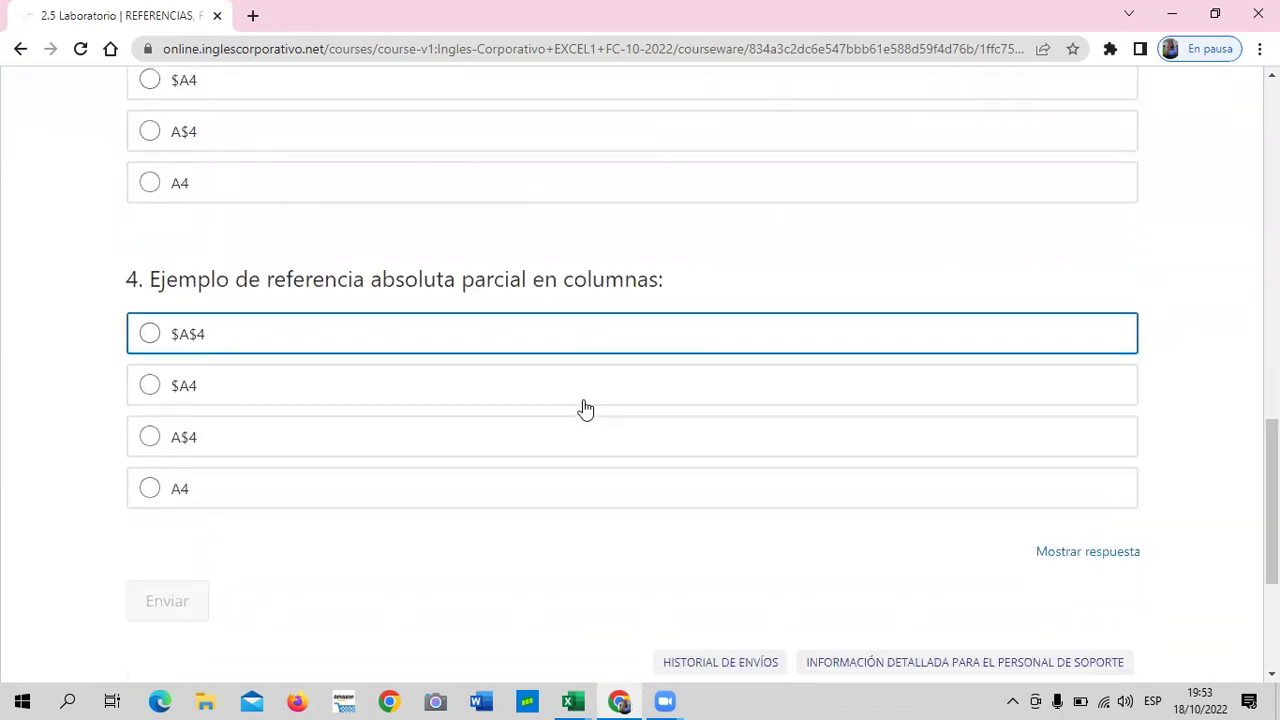
pyautogui.scroll(-3, 586, 408)
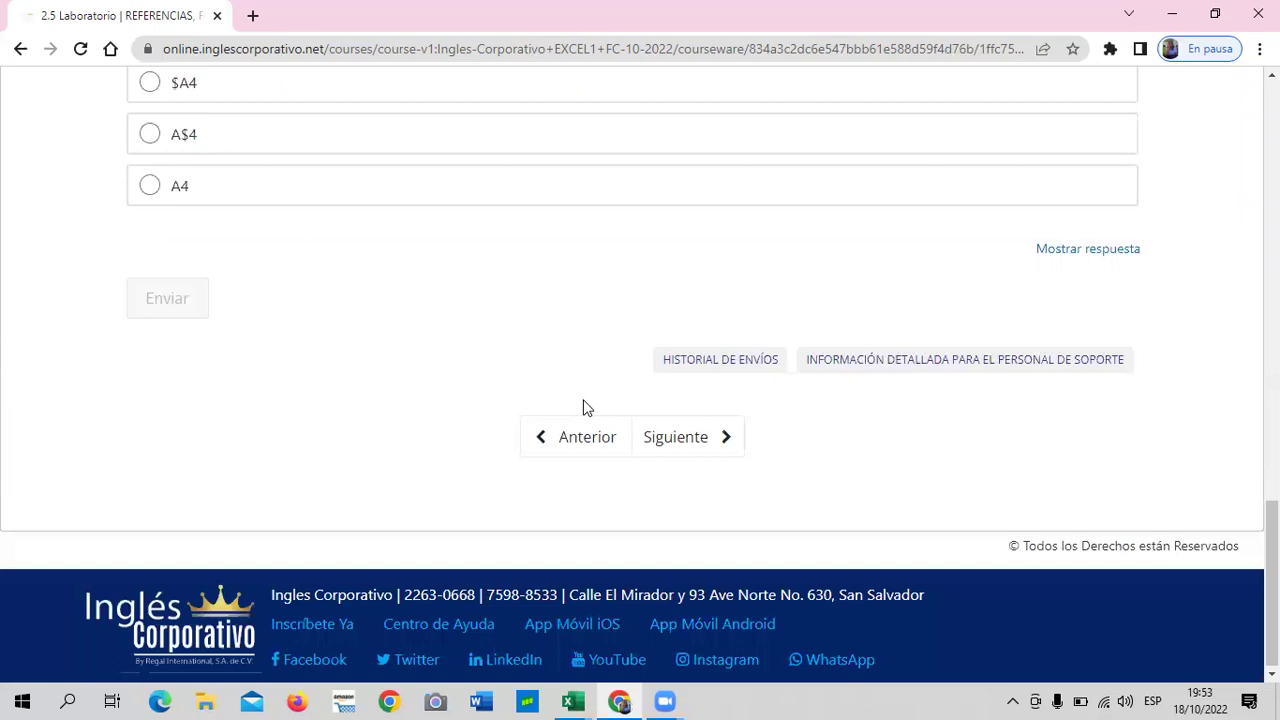
pyautogui.scroll(2, 586, 408)
pyautogui.scroll(3, 586, 408)
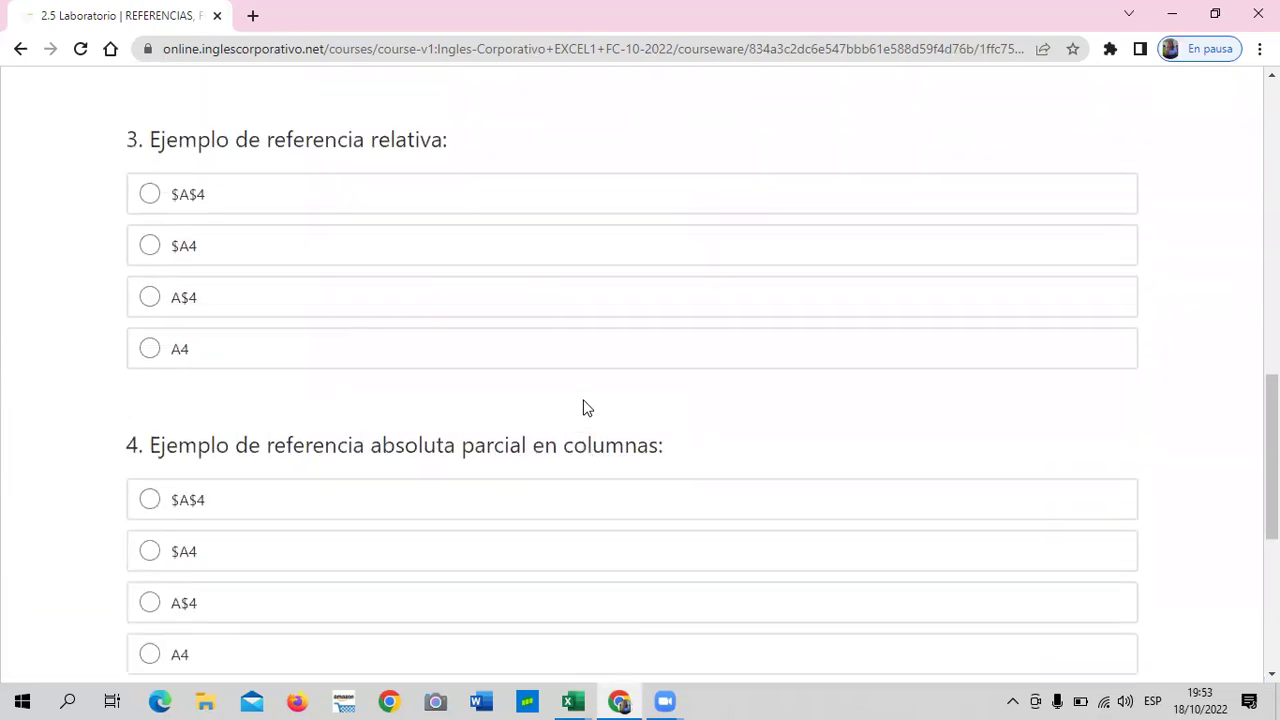
pyautogui.scroll(4, 586, 408)
pyautogui.scroll(5, 584, 408)
pyautogui.scroll(2, 584, 409)
pyautogui.scroll(-5, 584, 409)
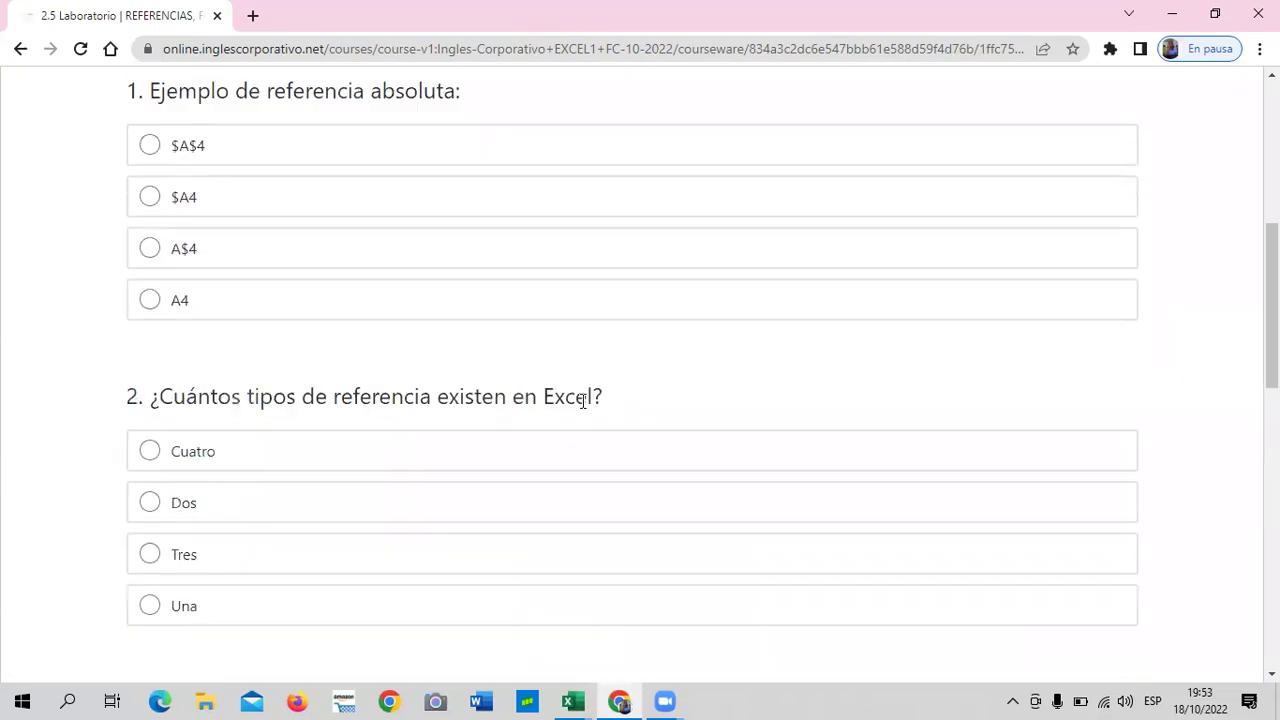
pyautogui.scroll(-4, 582, 409)
pyautogui.scroll(1, 581, 409)
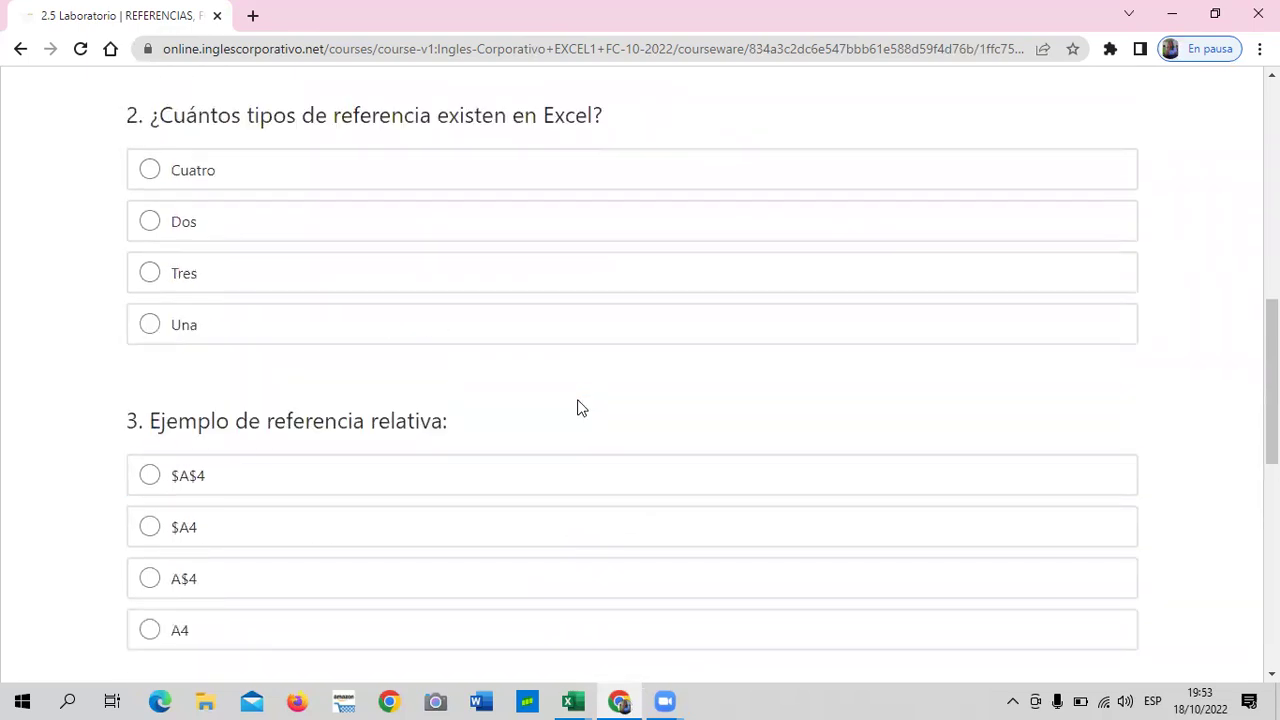
pyautogui.scroll(3, 576, 402)
pyautogui.scroll(1, 573, 400)
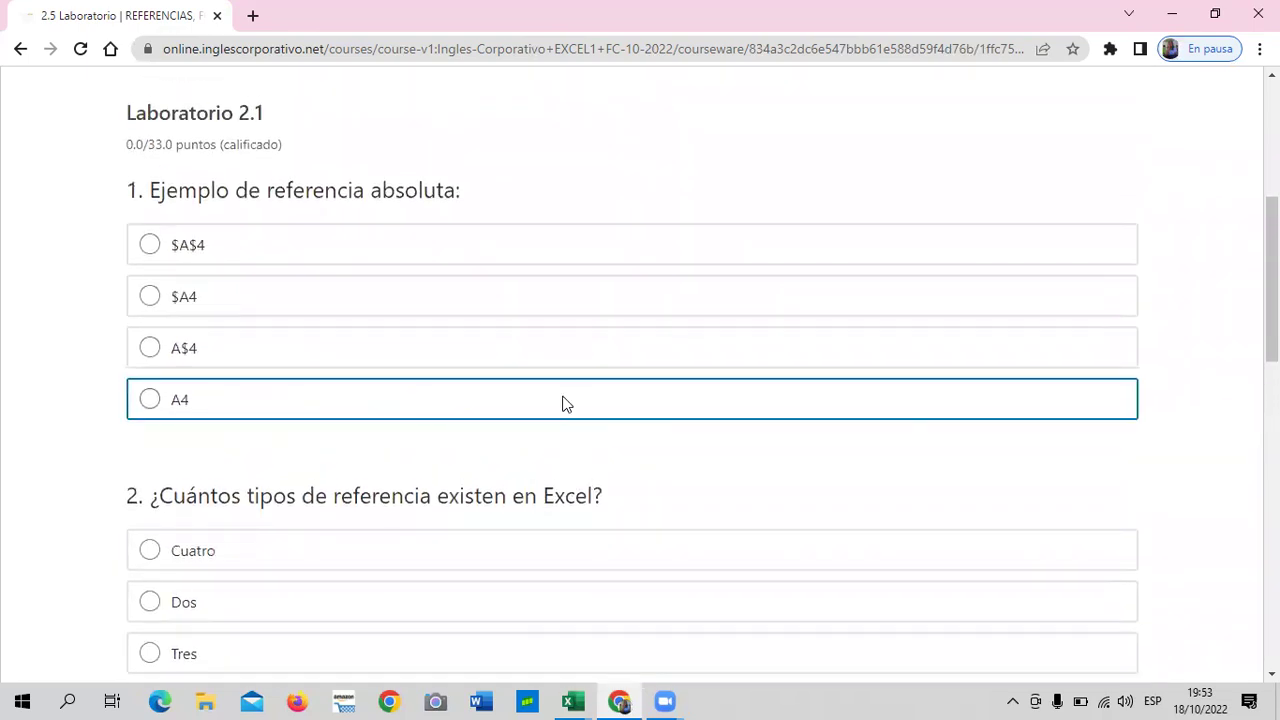
pyautogui.scroll(3, 565, 404)
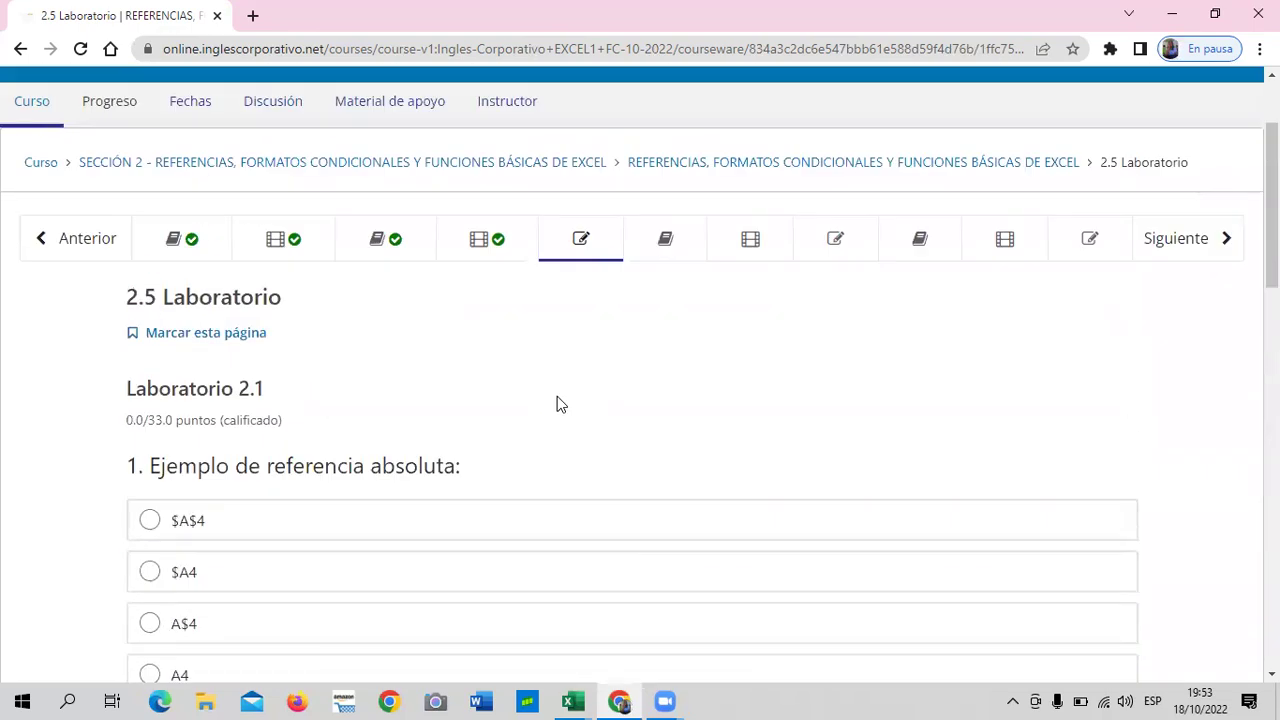
pyautogui.scroll(-1, 557, 396)
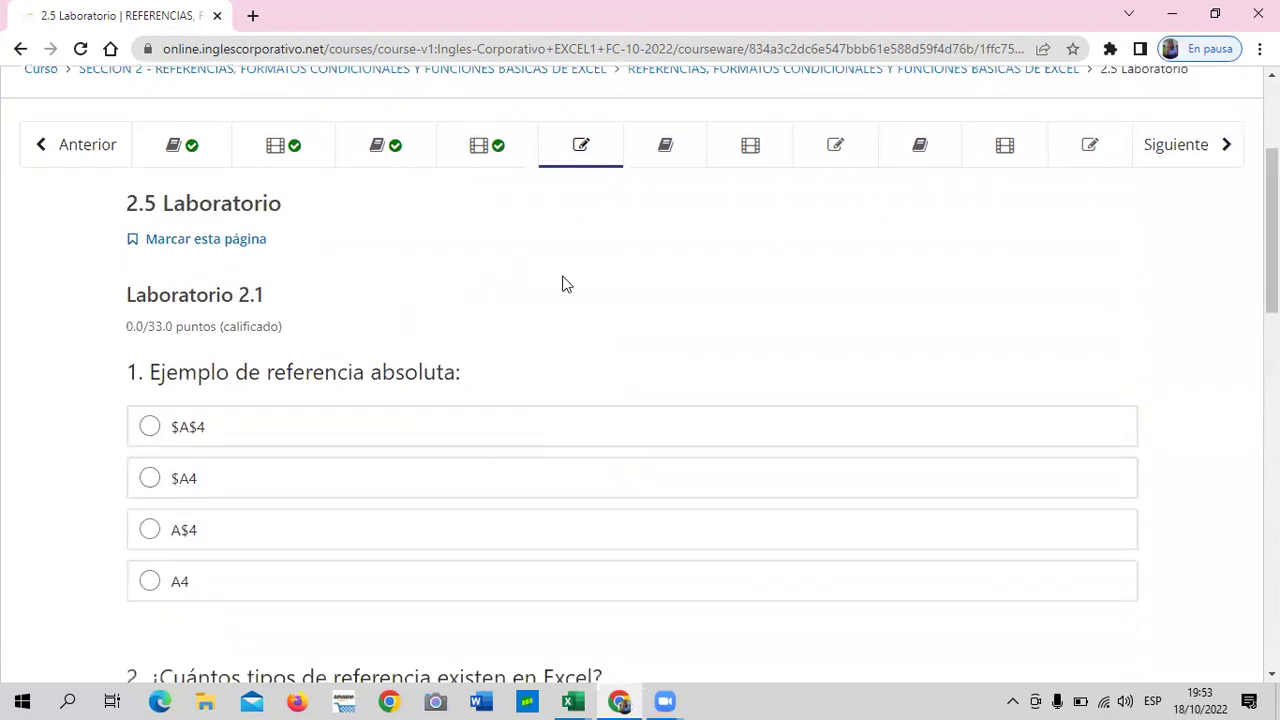
pyautogui.scroll(-1, 594, 299)
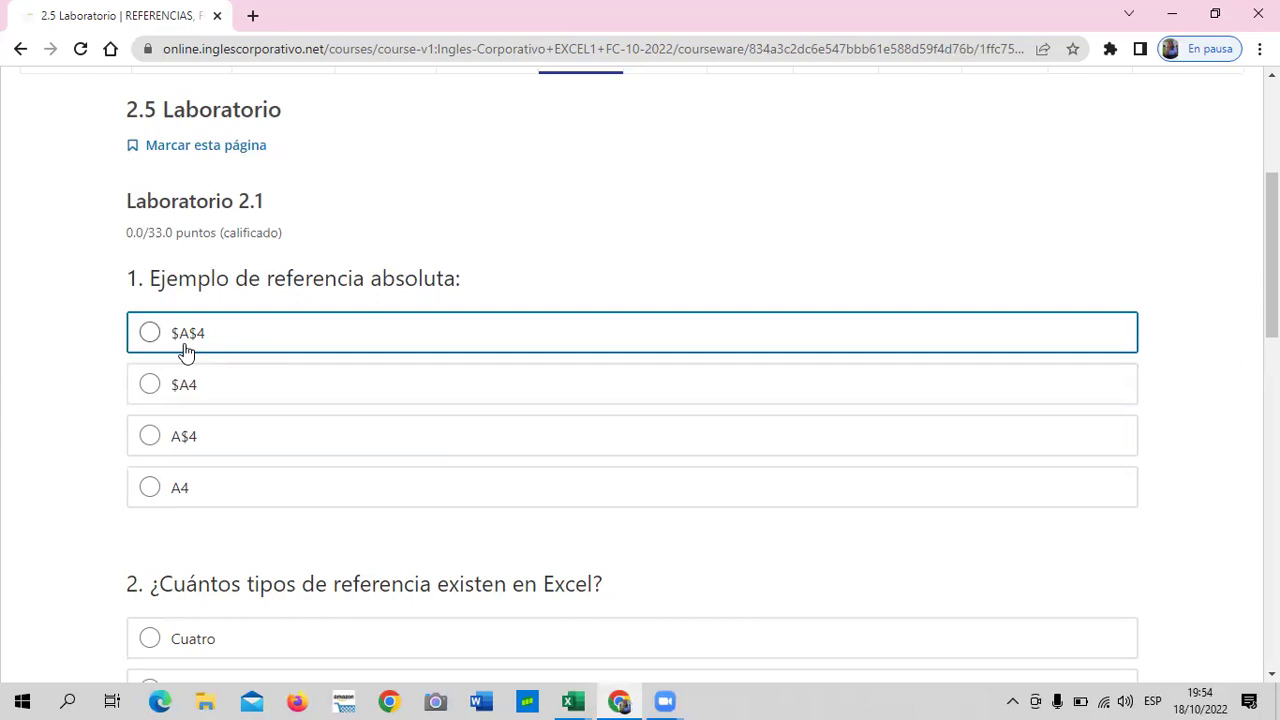
# Step: Answer question 1 with $A$4
pyautogui.click(150, 333)
pyautogui.scroll(-2, 531, 449)
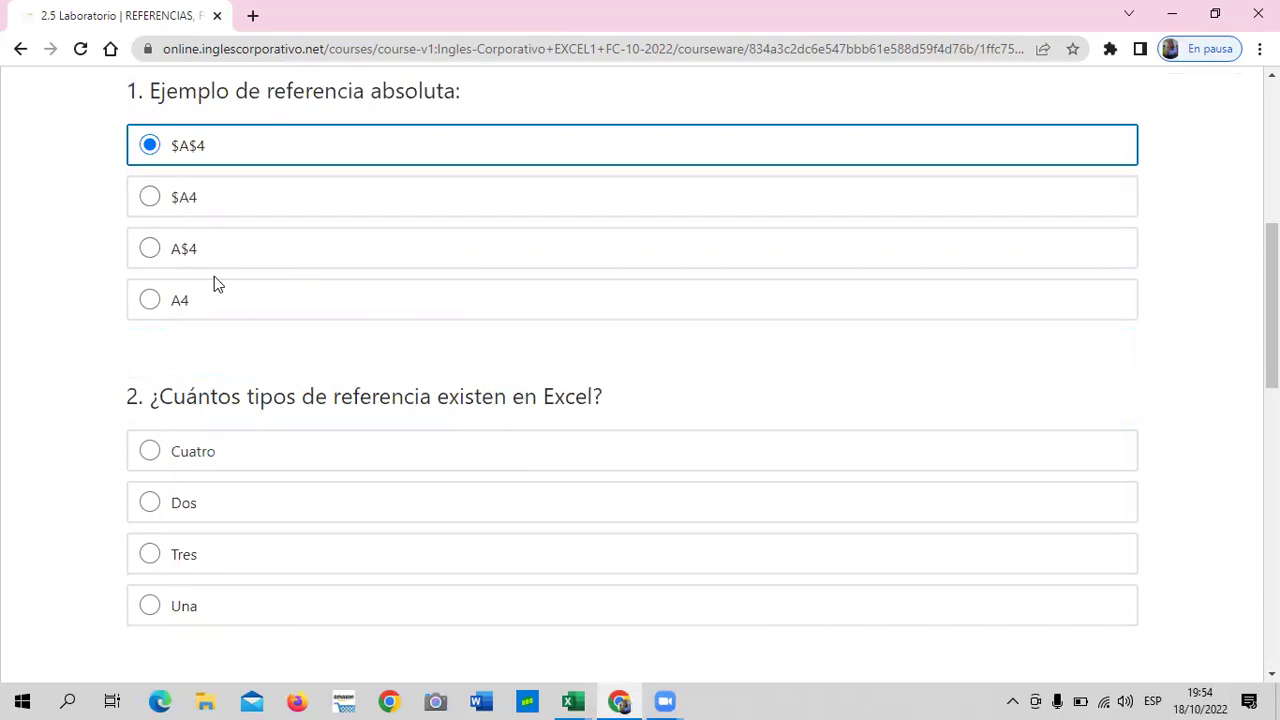
pyautogui.scroll(-1, 214, 276)
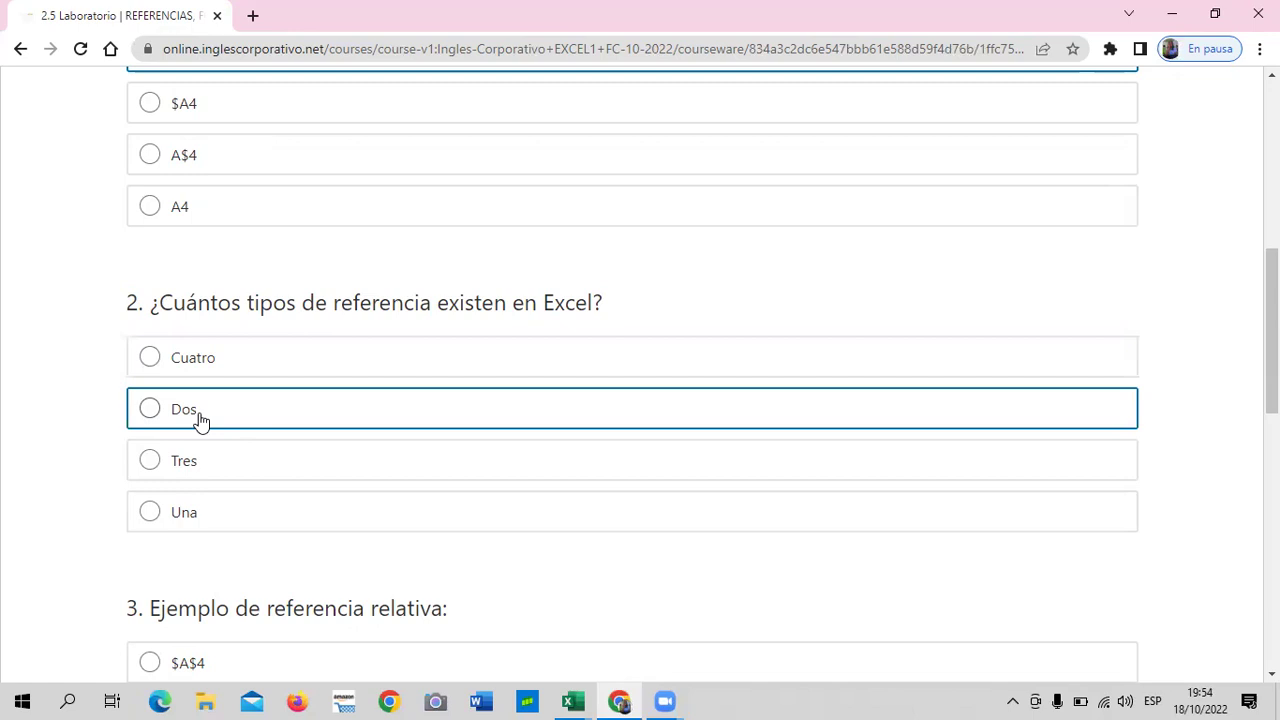
# Step: Answer question 2 with Cuatro after weighing it against Tres
pyautogui.click(238, 368)
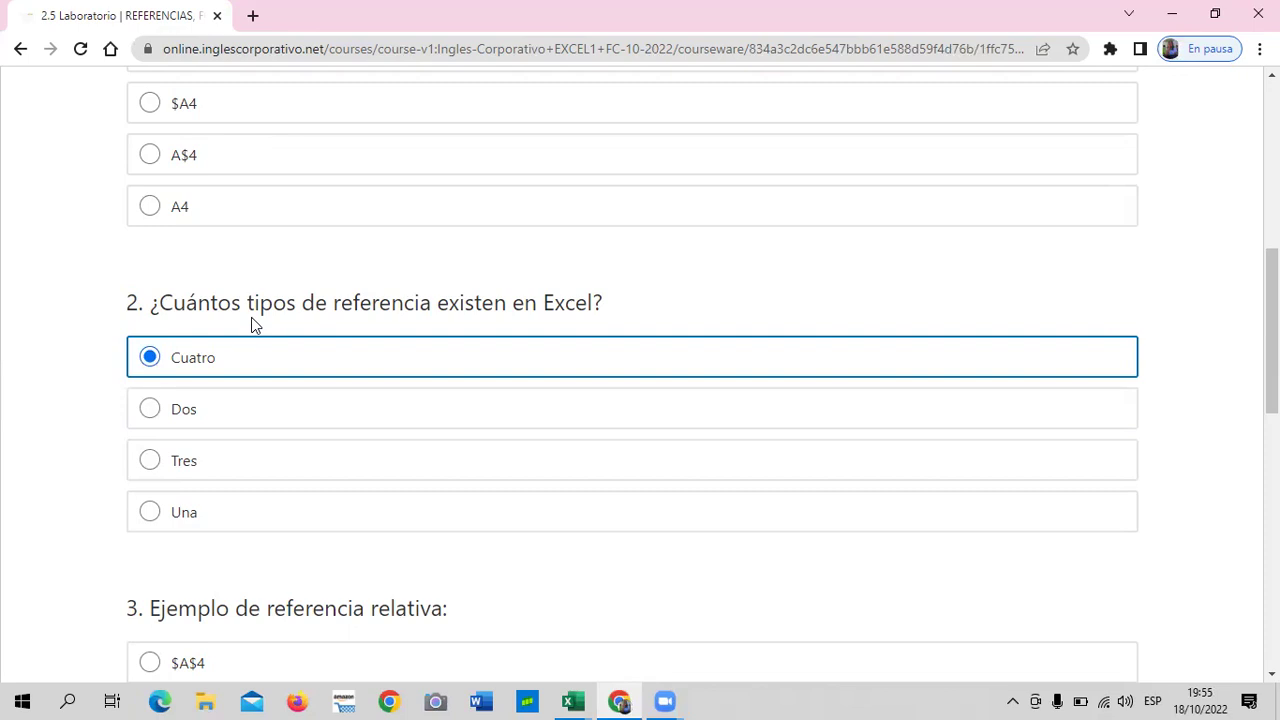
pyautogui.click(218, 464)
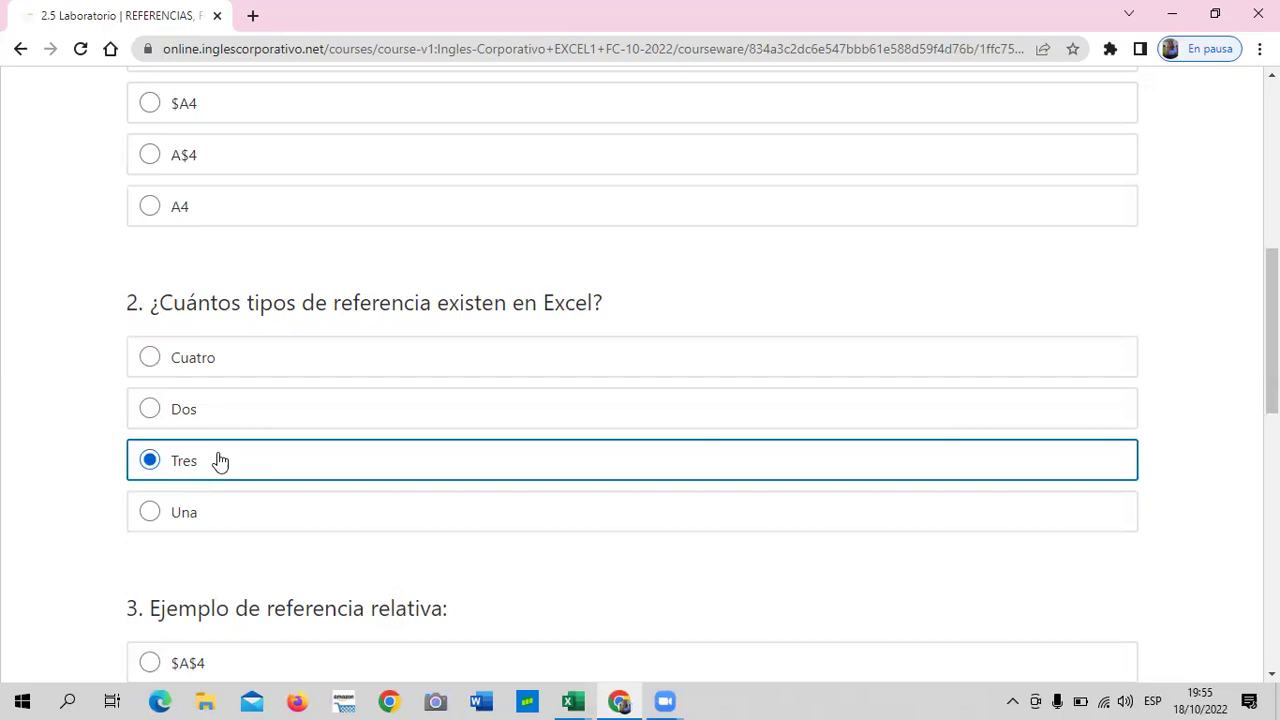
pyautogui.click(243, 355)
pyautogui.click(225, 462)
pyautogui.click(267, 369)
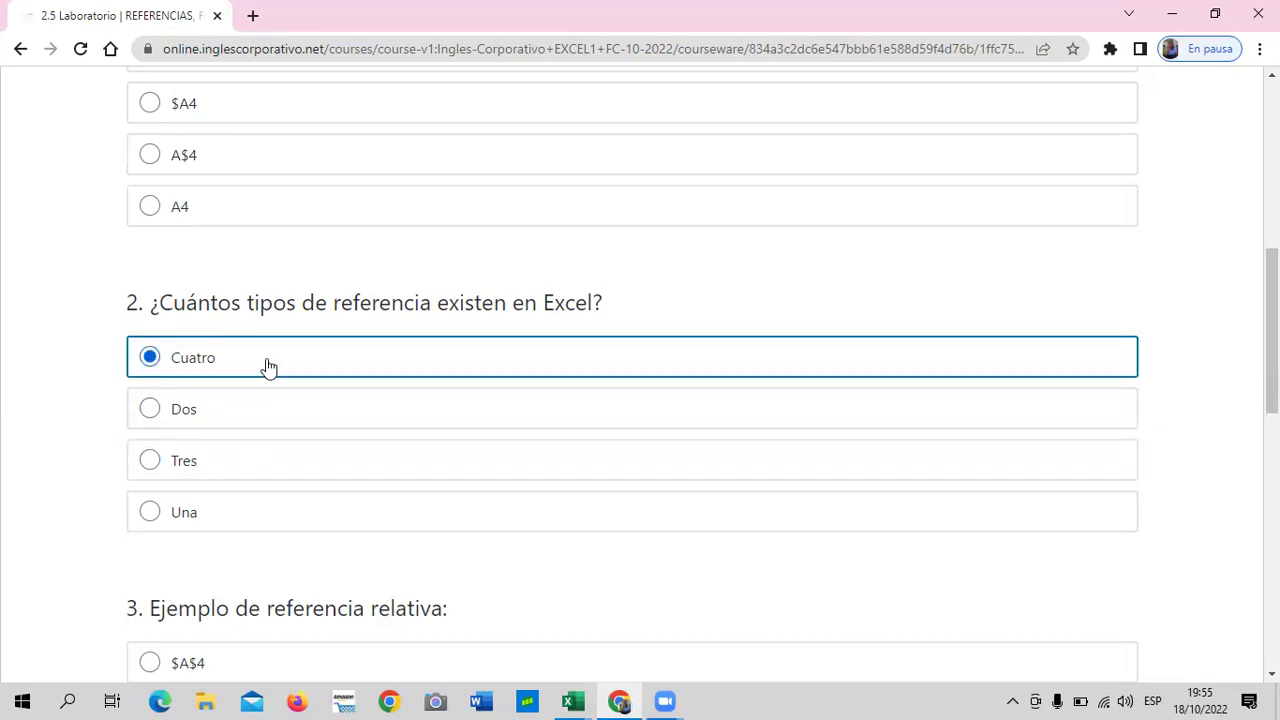
pyautogui.click(243, 465)
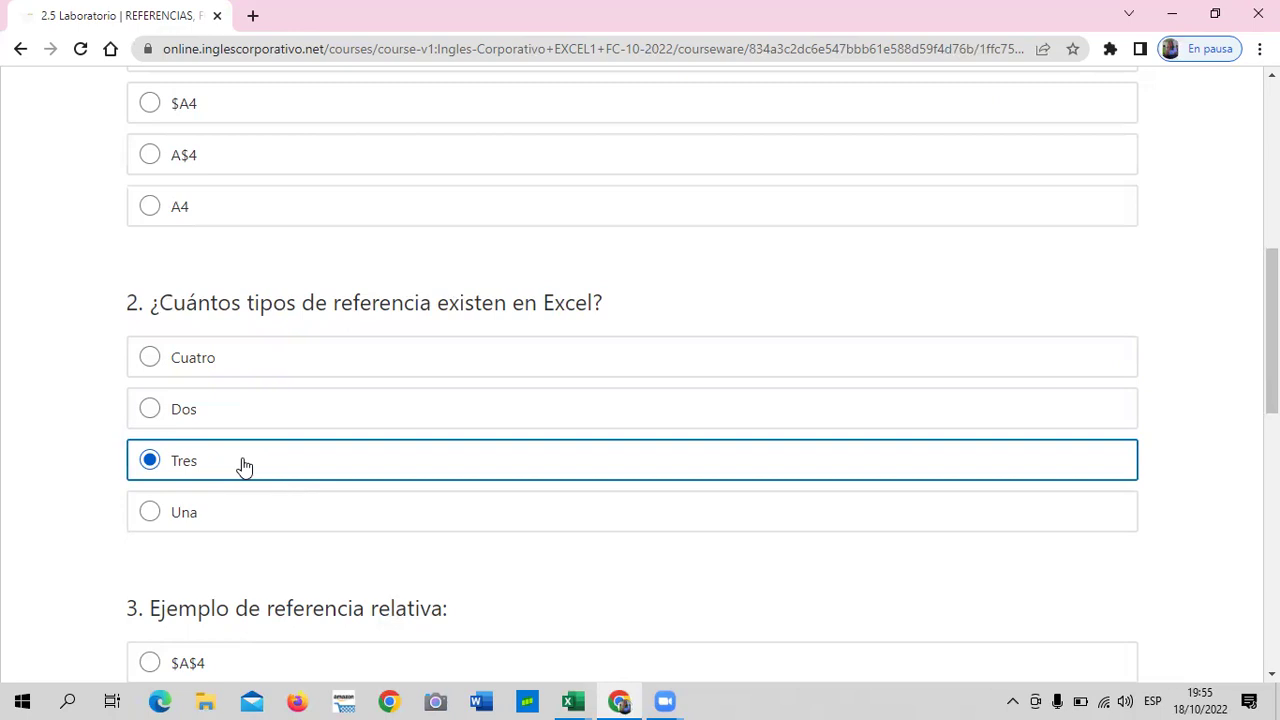
pyautogui.click(338, 357)
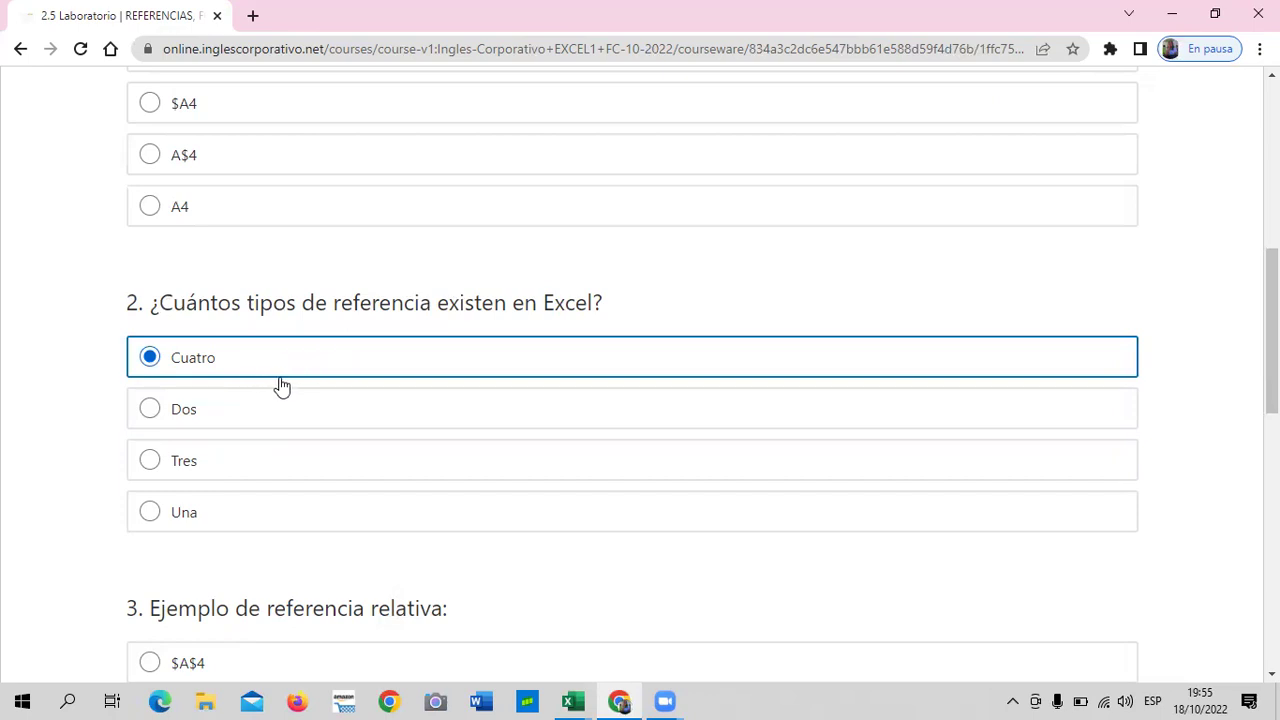
pyautogui.scroll(-1, 281, 386)
pyautogui.scroll(-1, 281, 386)
pyautogui.scroll(-2, 281, 386)
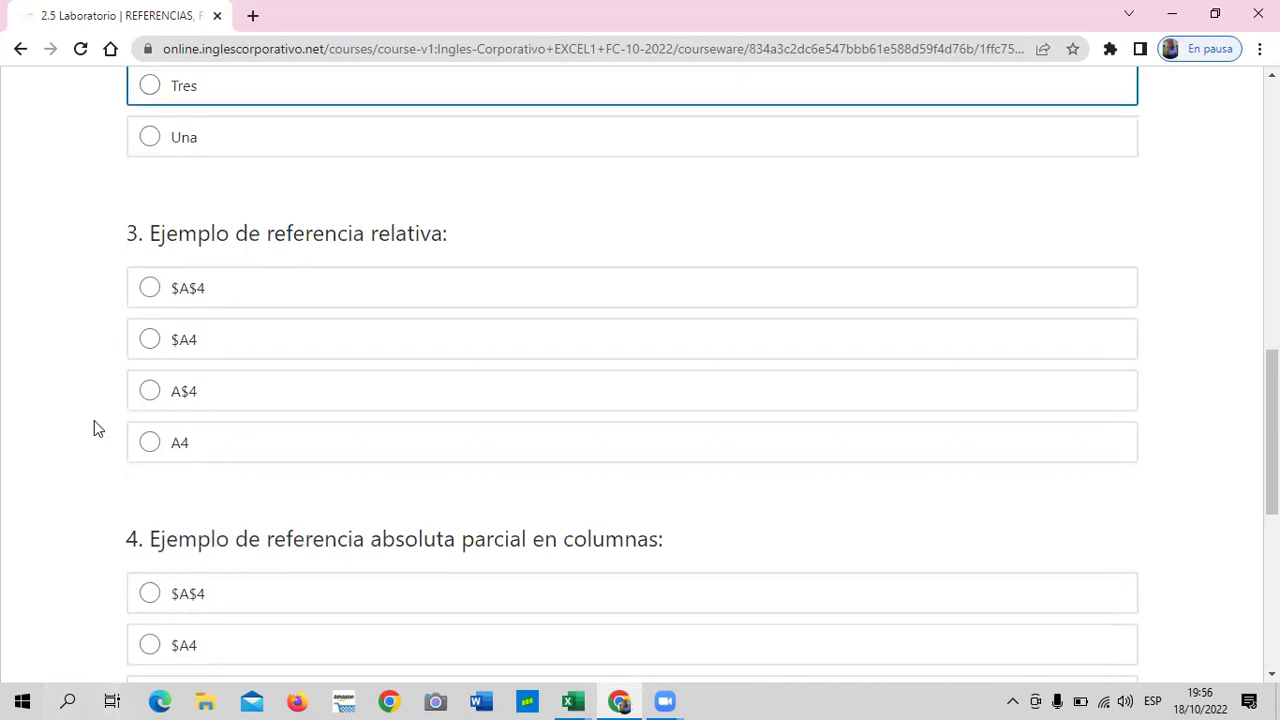
# Step: Answer question 3 with A4 and question 4 with $A4, then reveal the correct answers
pyautogui.click(149, 443)
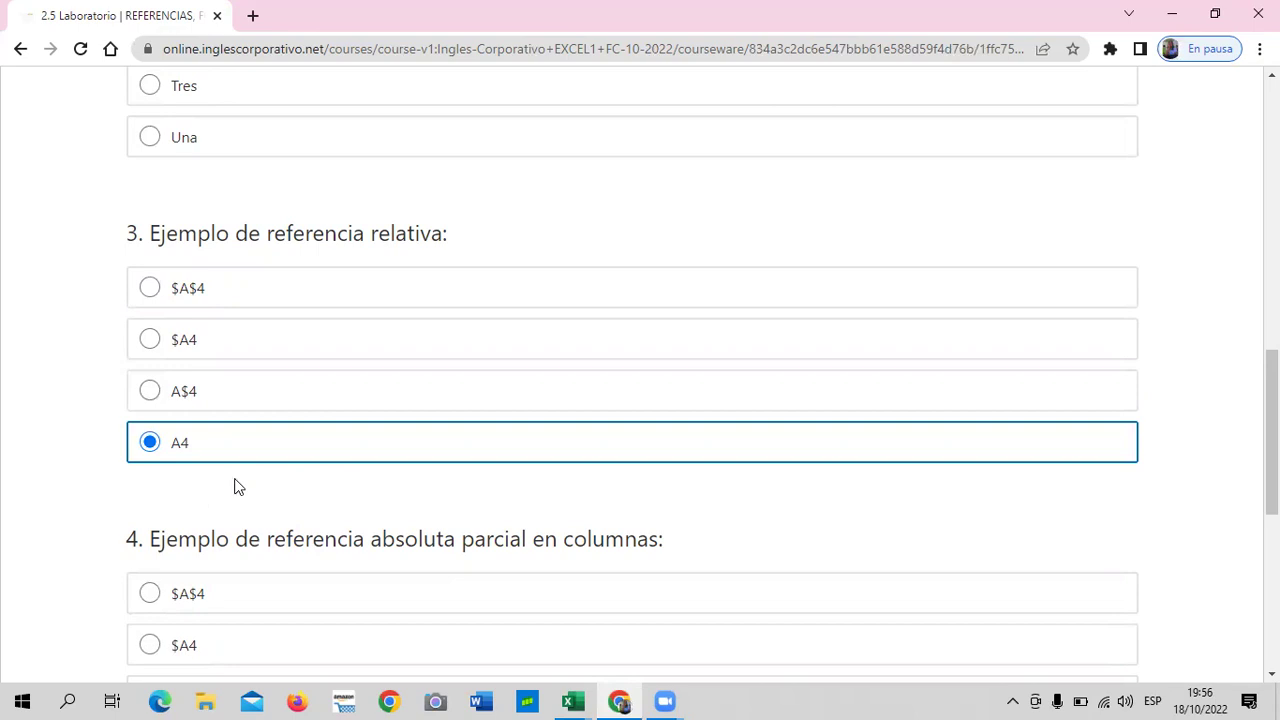
pyautogui.scroll(-3, 234, 486)
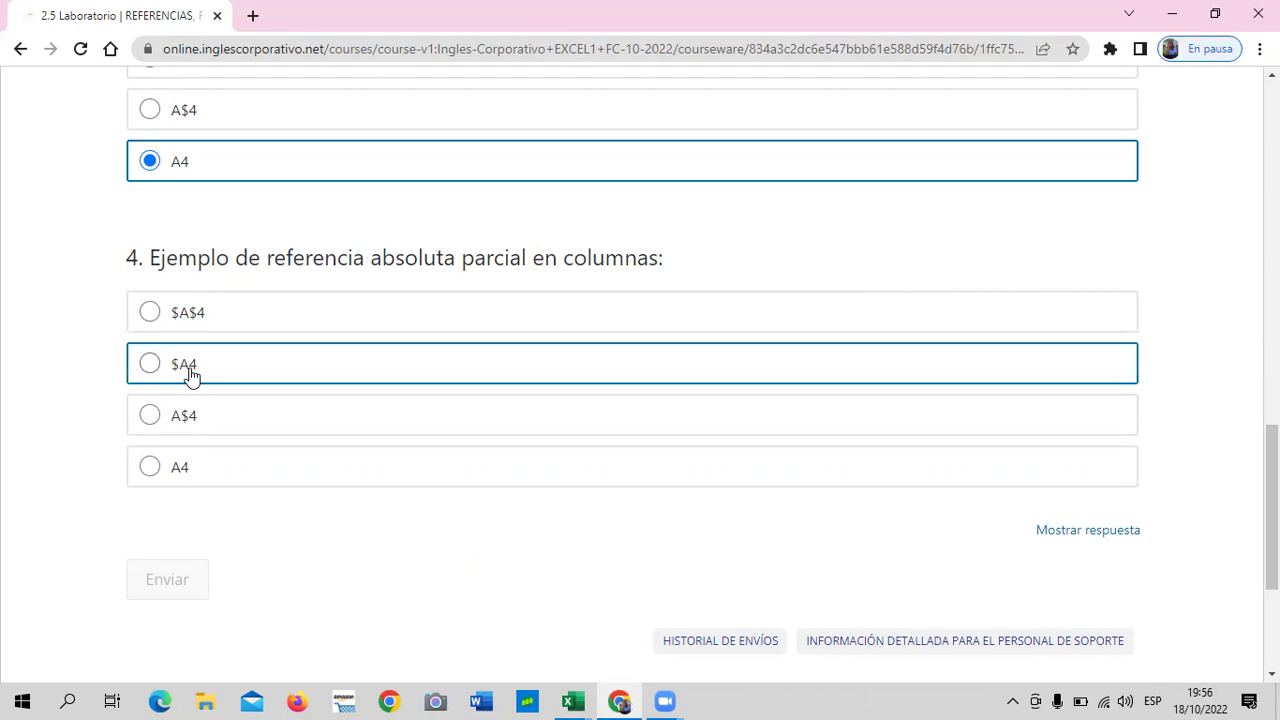
pyautogui.click(147, 366)
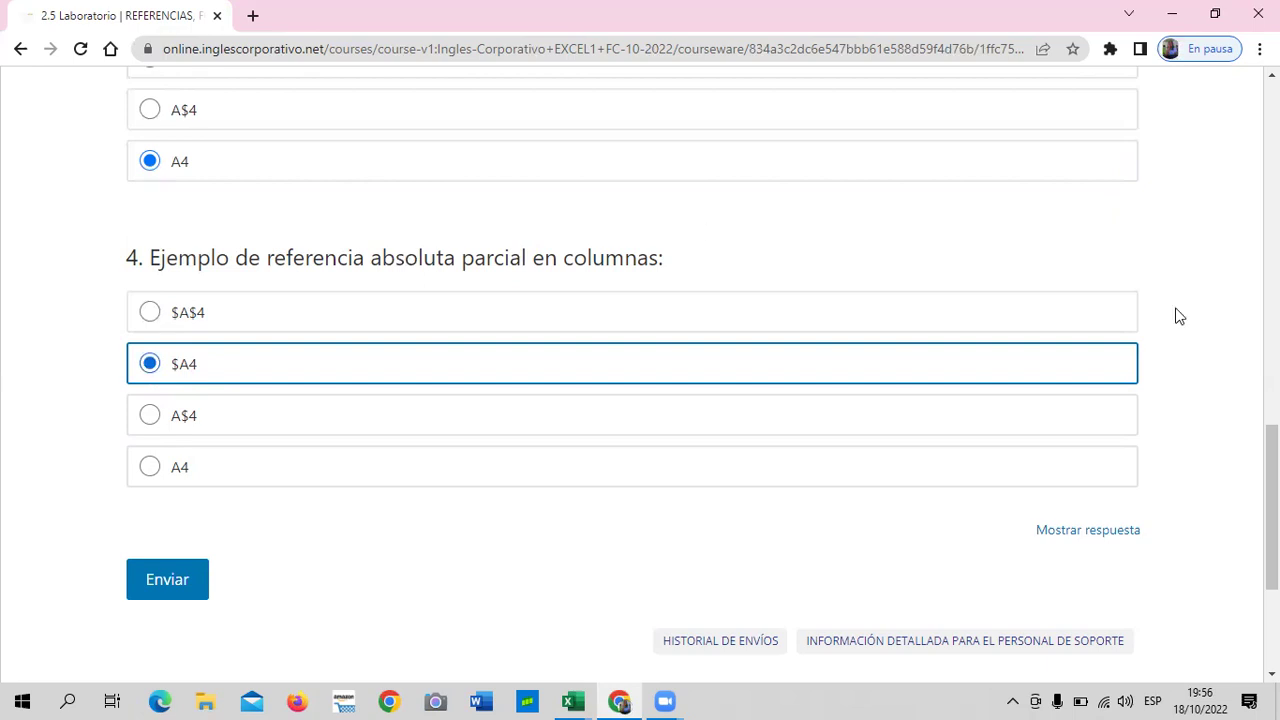
pyautogui.click(1092, 531)
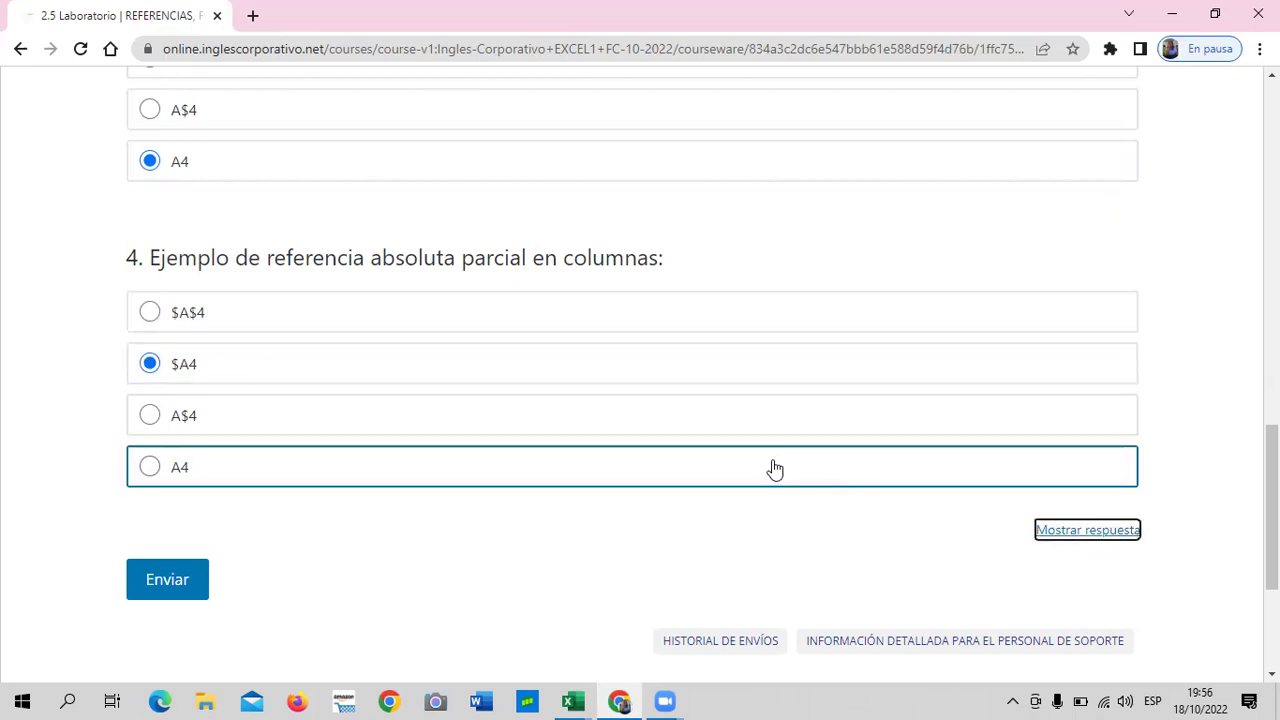
# Step: Scroll back up to review the quiz answers marked correct, including $A$4 for question 1
pyautogui.scroll(2, 347, 355)
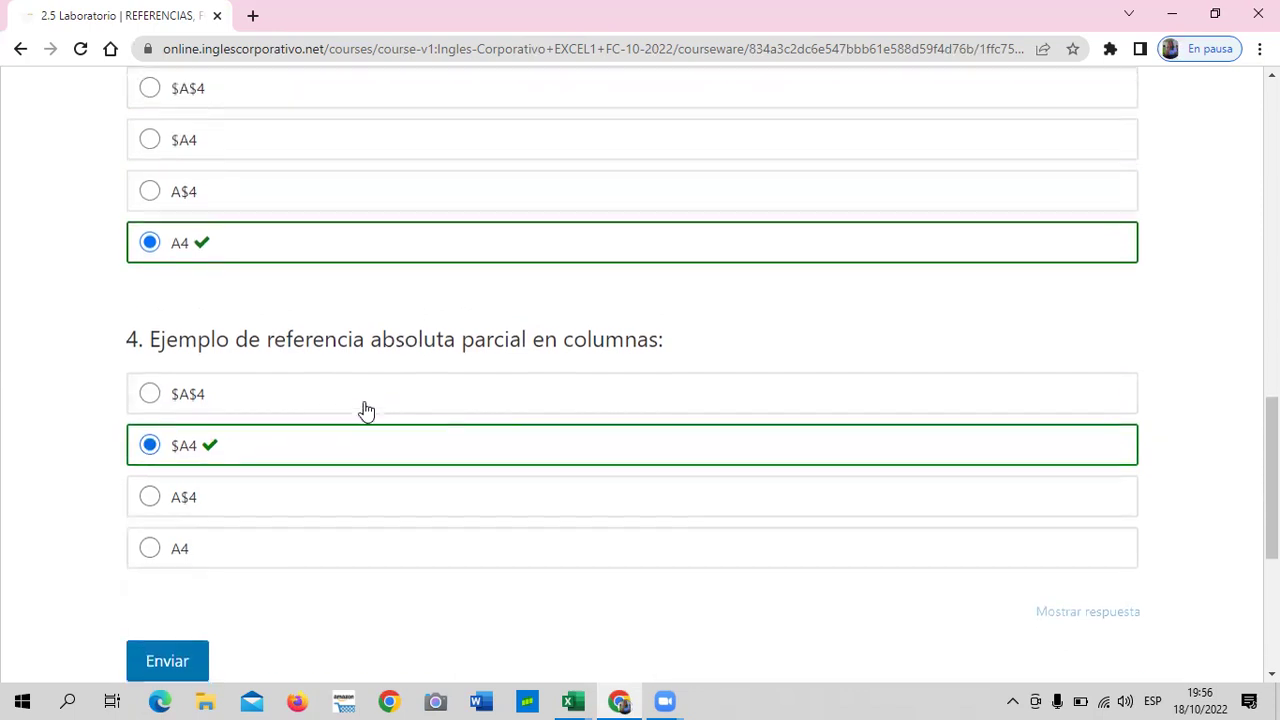
pyautogui.scroll(1, 357, 434)
pyautogui.scroll(2, 357, 467)
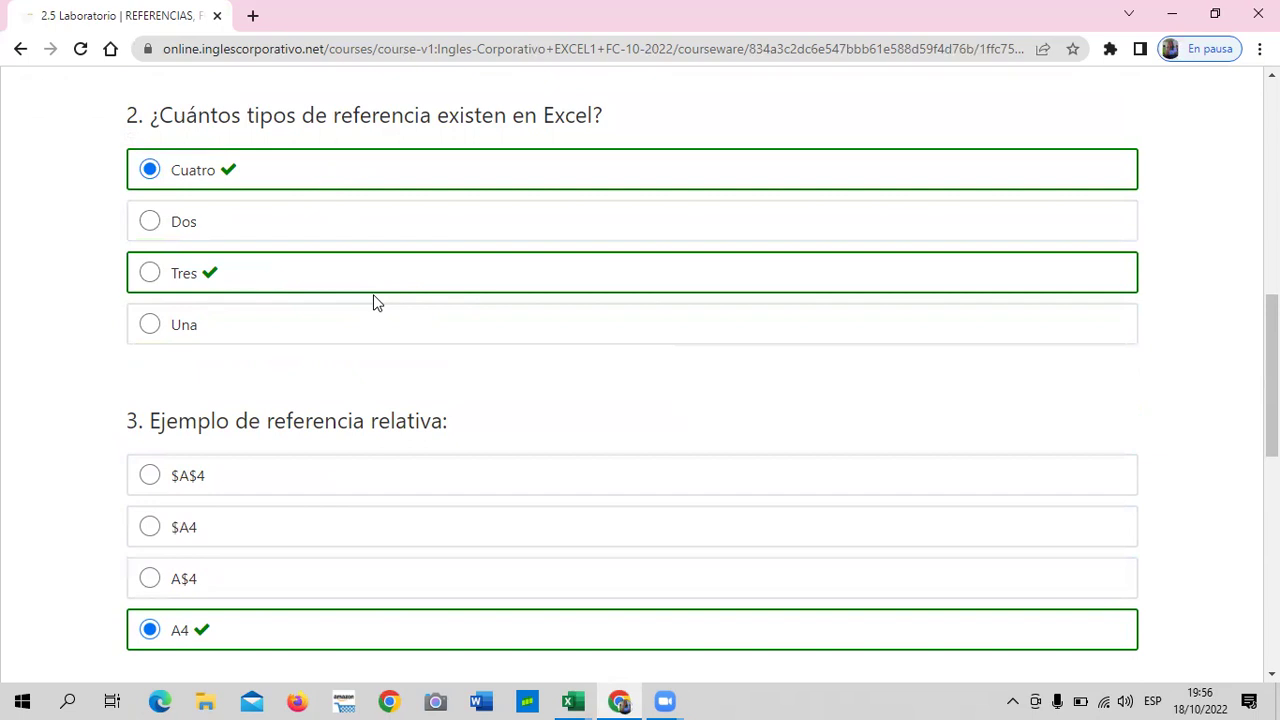
pyautogui.scroll(2, 376, 302)
pyautogui.scroll(2, 376, 302)
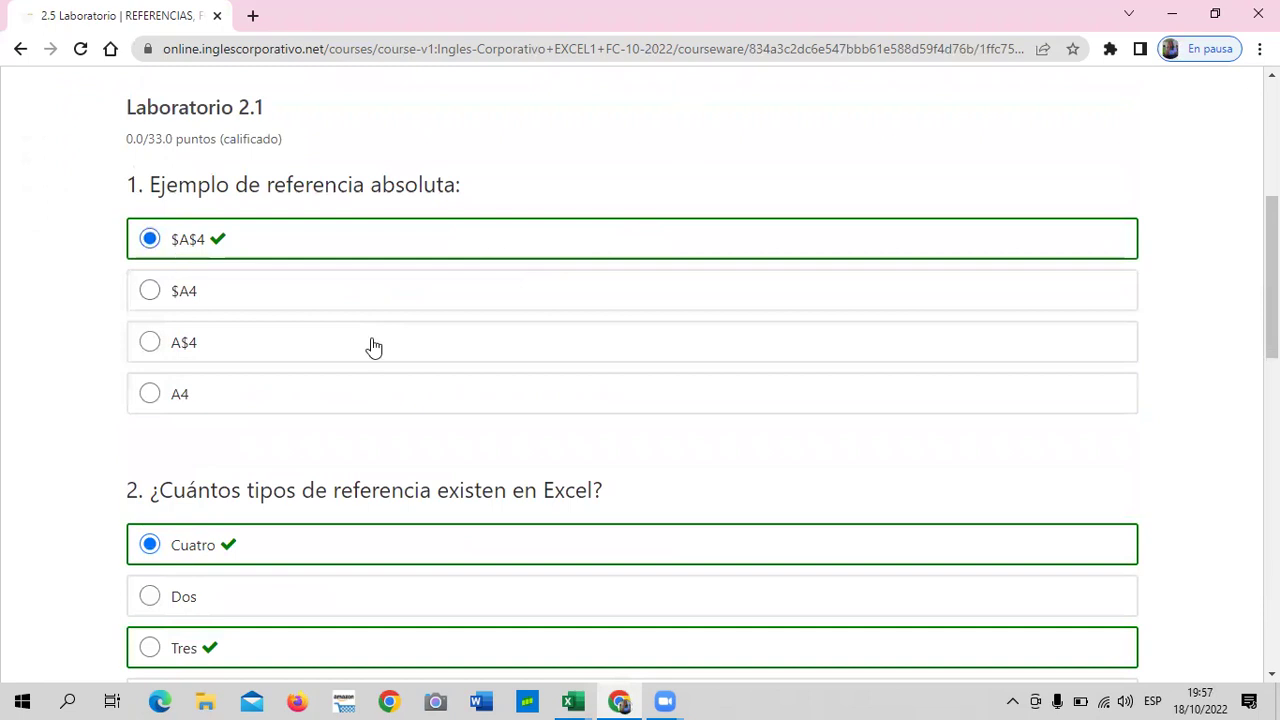
pyautogui.scroll(2, 373, 346)
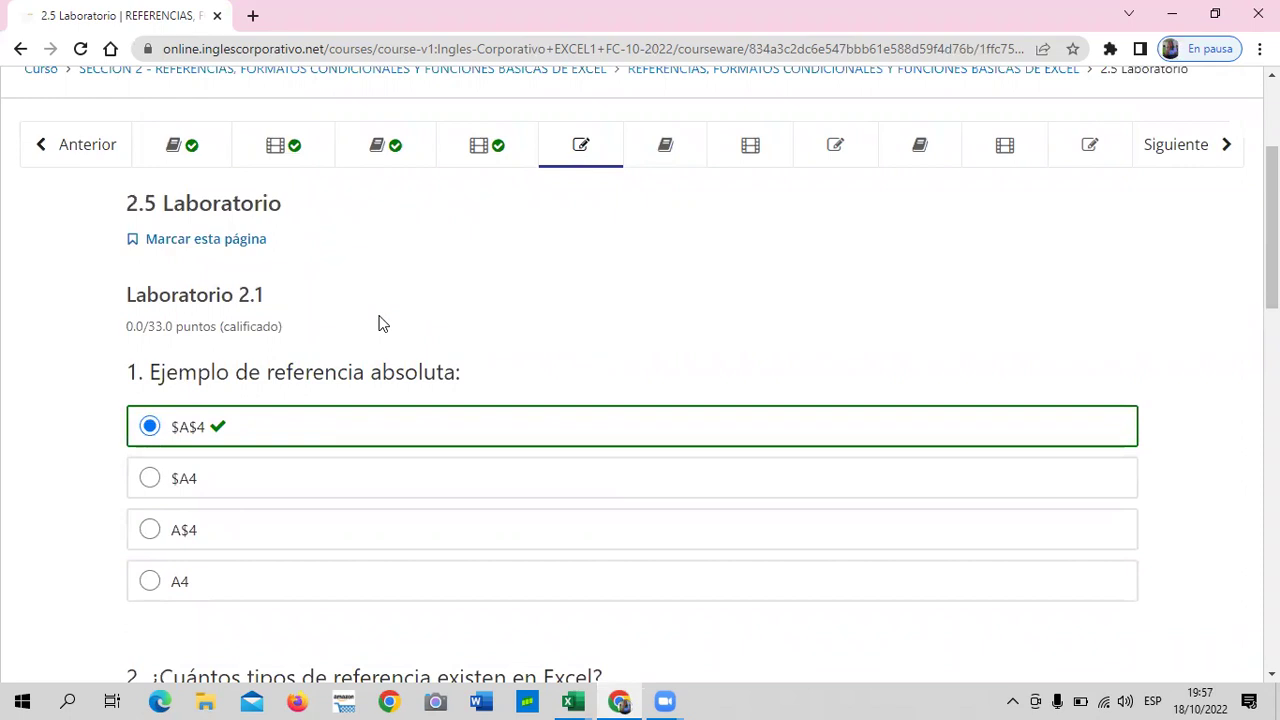
# Step: Open unit 2.6 'Objetivo de la lección' and read about cell names, range operations and constants
pyautogui.click(643, 143)
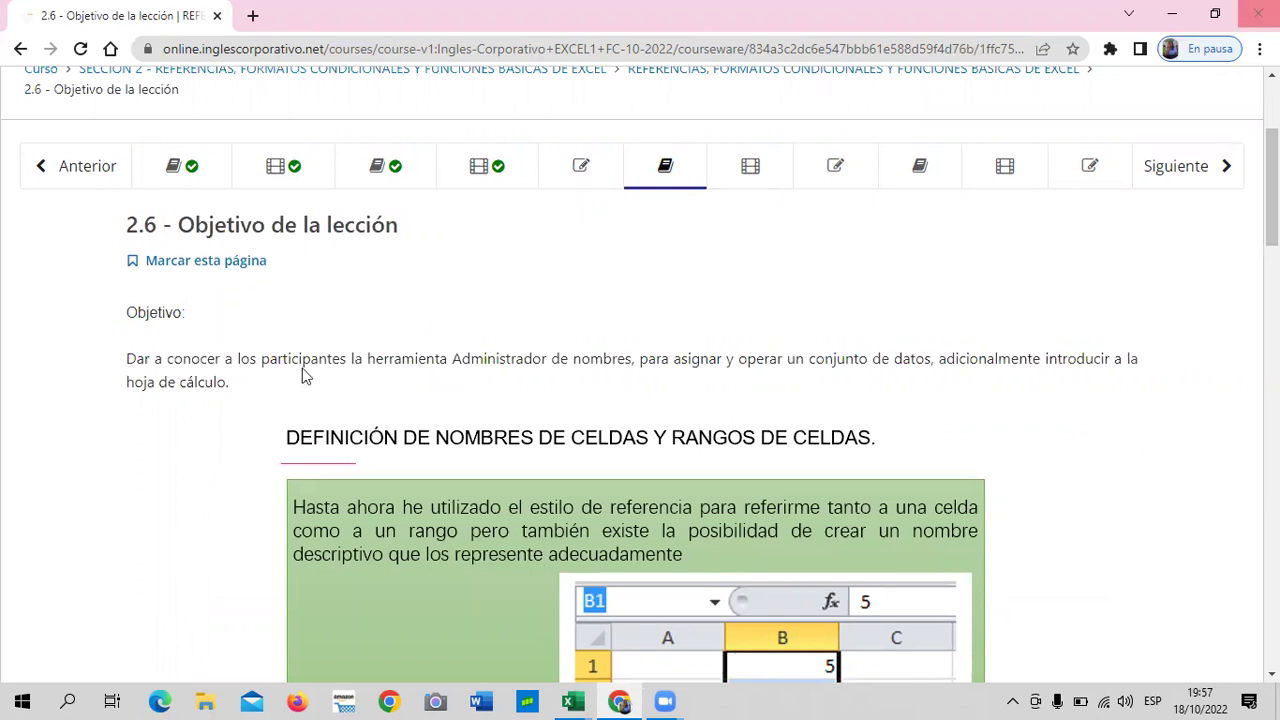
pyautogui.scroll(-2, 554, 388)
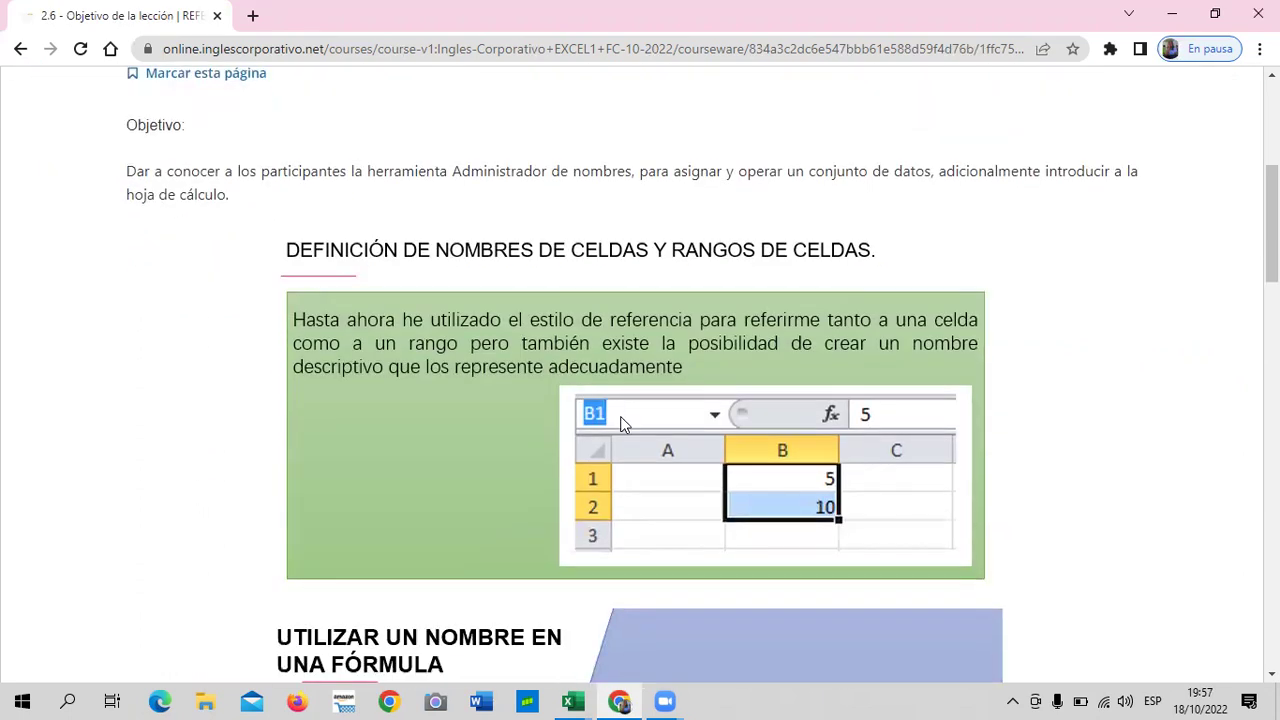
pyautogui.scroll(-2, 620, 422)
pyautogui.scroll(-3, 620, 422)
pyautogui.scroll(-3, 613, 420)
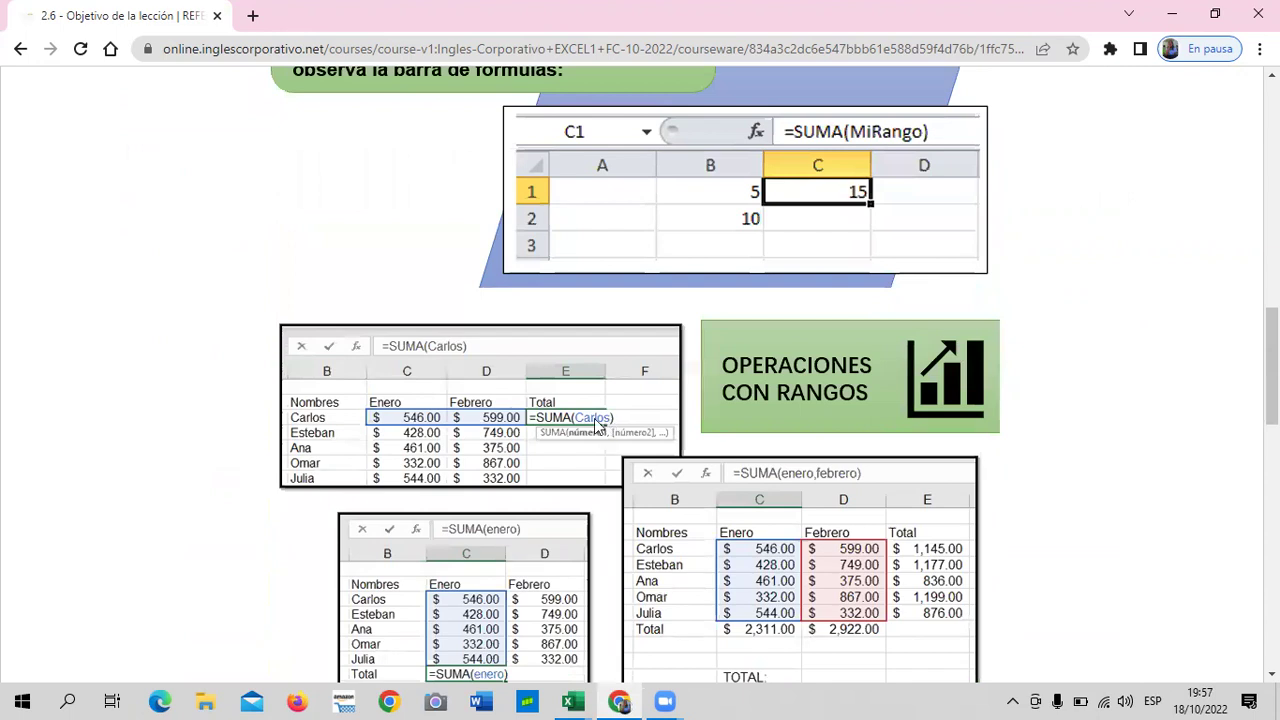
pyautogui.scroll(-2, 597, 424)
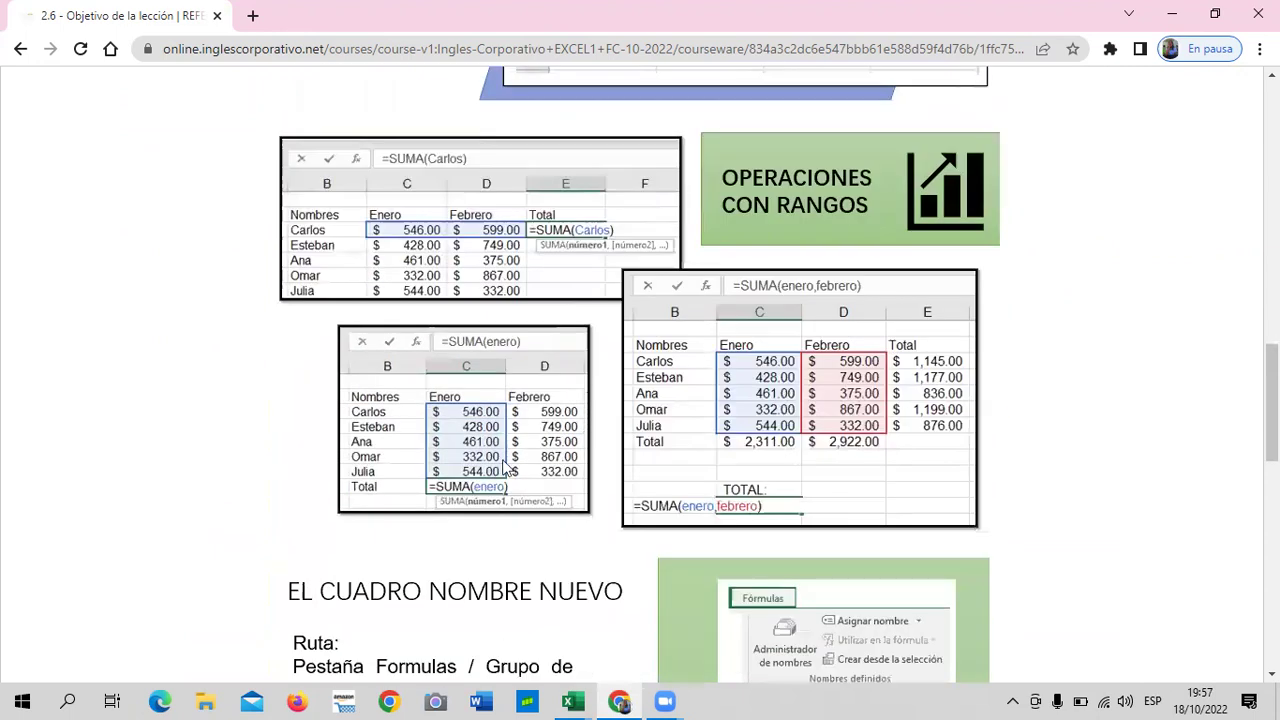
pyautogui.scroll(-4, 480, 516)
pyautogui.scroll(-2, 480, 516)
pyautogui.scroll(-2, 480, 516)
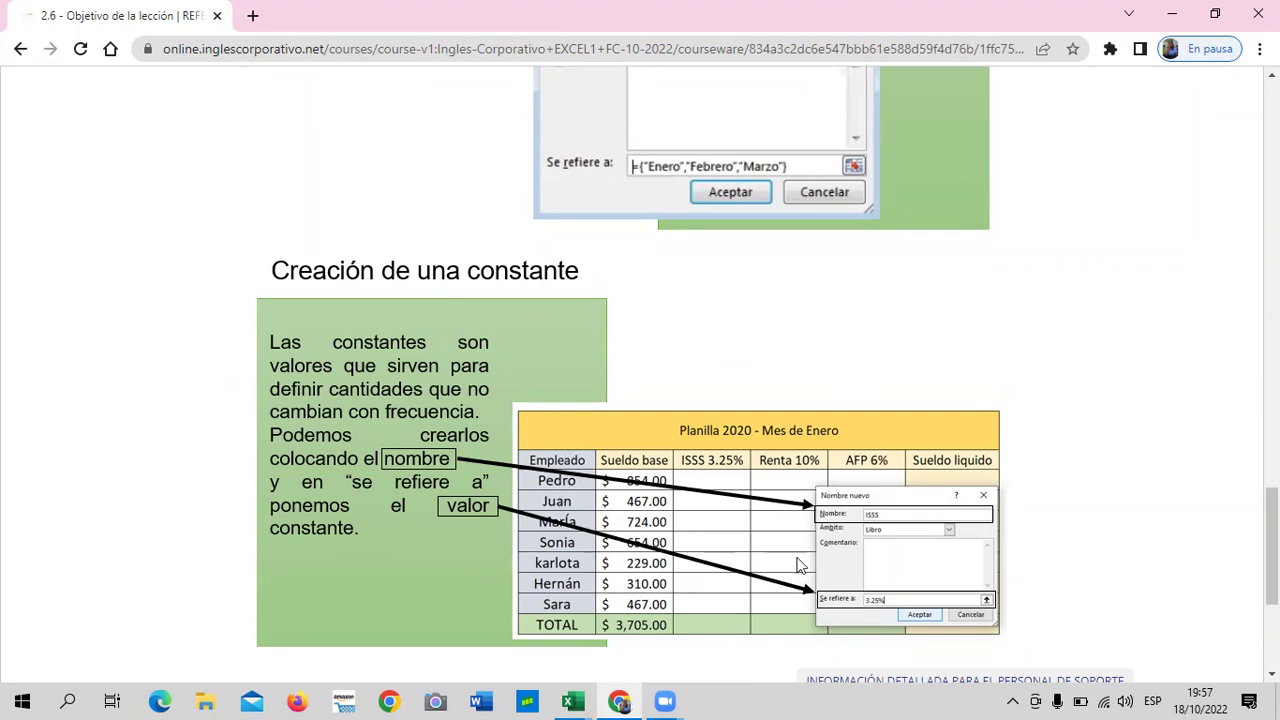
pyautogui.scroll(-3, 772, 525)
# Step: Advance to unit 2.7 'Administrador de nombres' and look over its PLANILLA payroll video
pyautogui.click(677, 434)
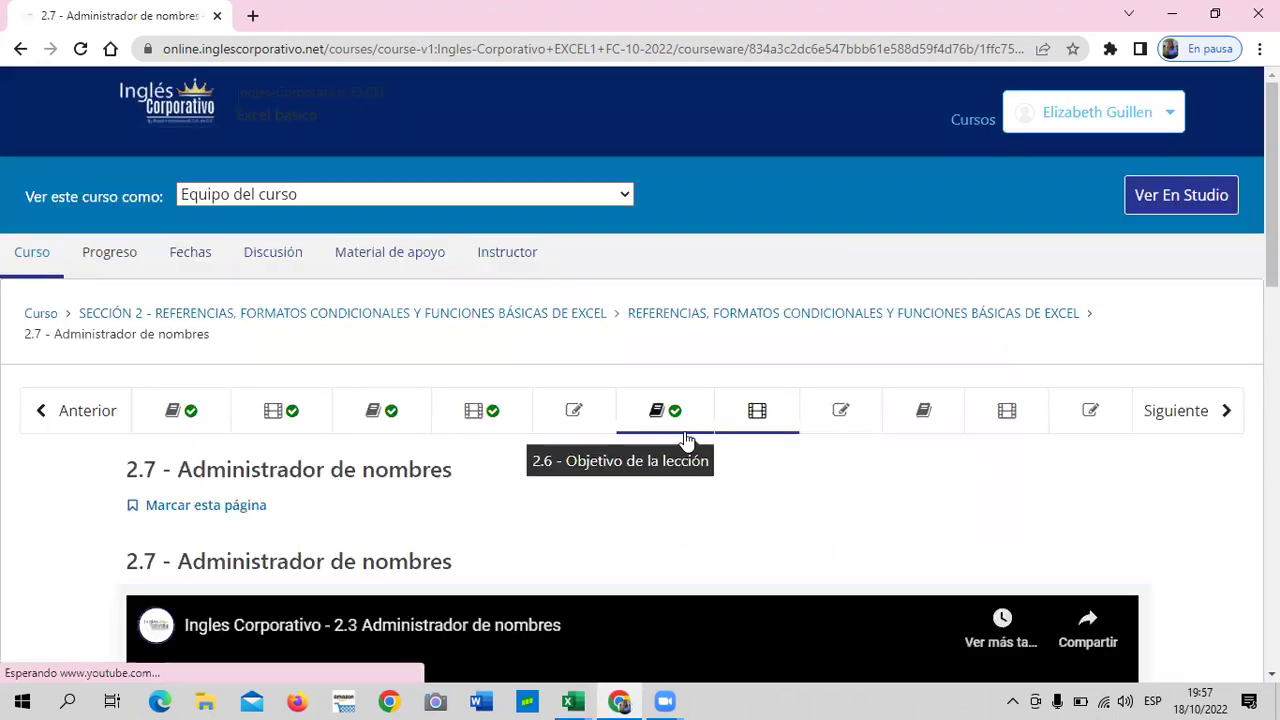
pyautogui.scroll(-3, 685, 437)
pyautogui.scroll(-5, 685, 440)
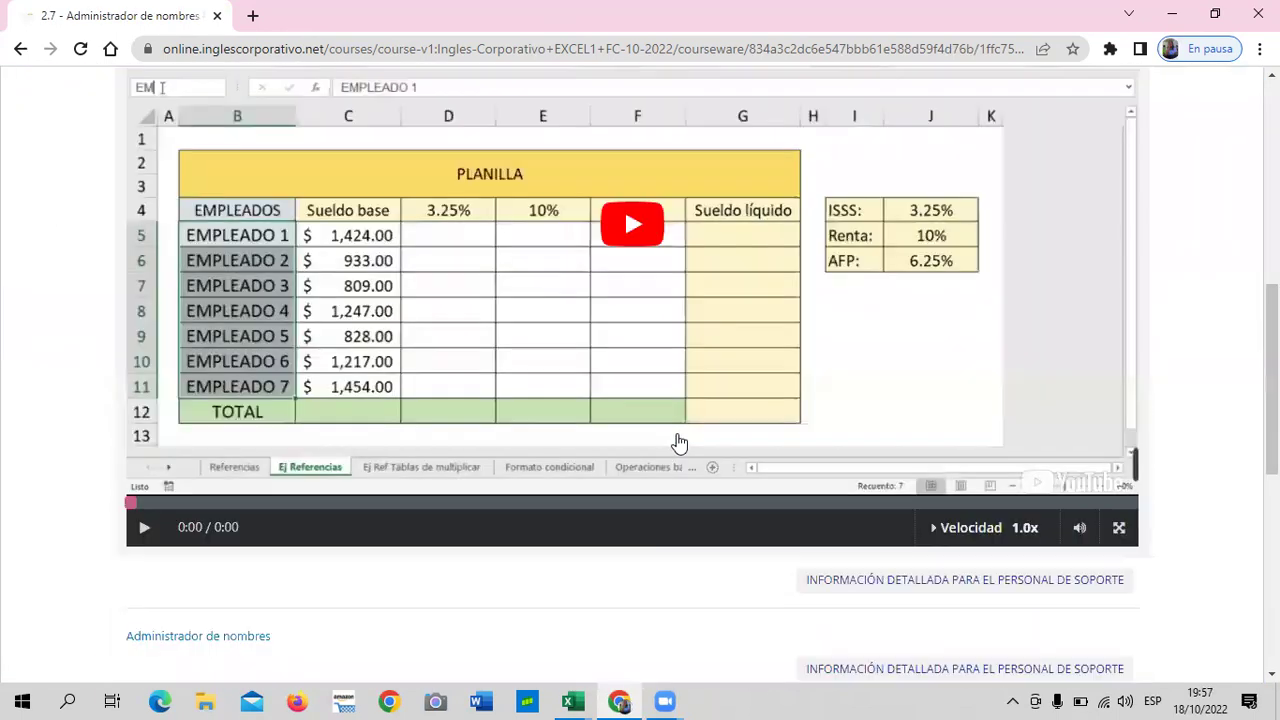
pyautogui.scroll(-2, 403, 390)
pyautogui.scroll(2, 366, 374)
pyautogui.scroll(2, 222, 459)
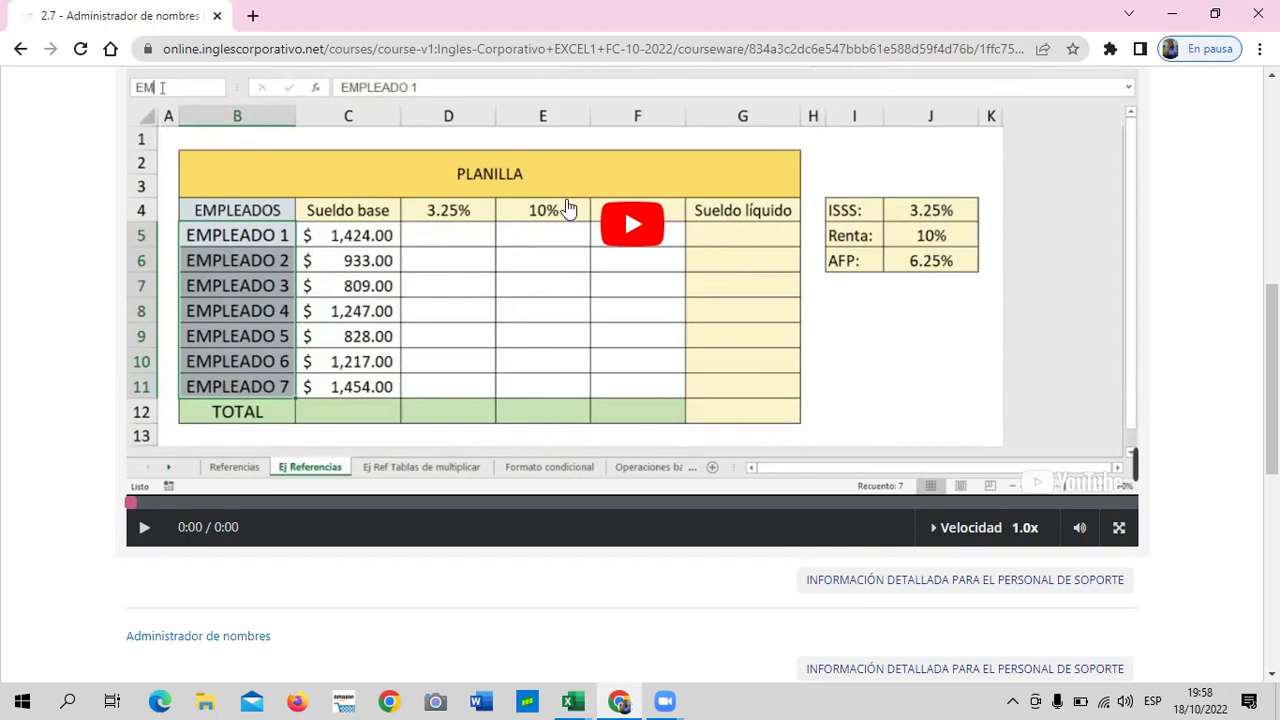
pyautogui.scroll(2, 554, 274)
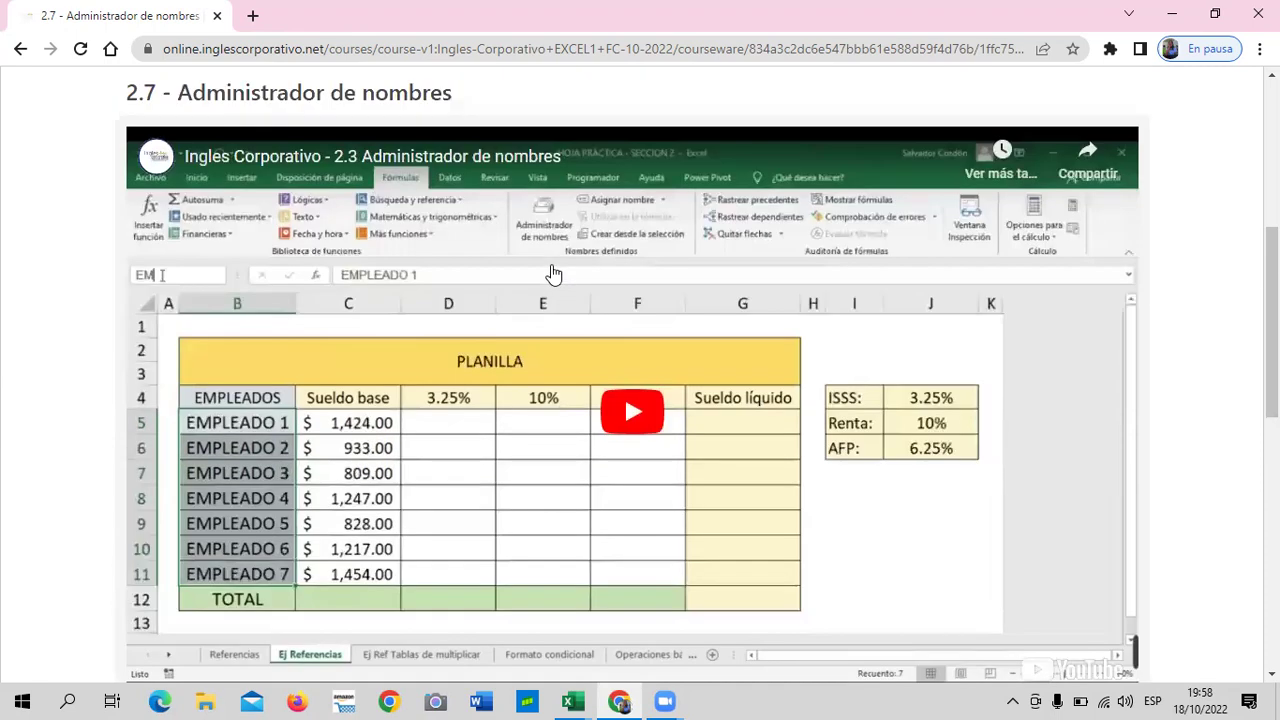
pyautogui.scroll(-1, 554, 274)
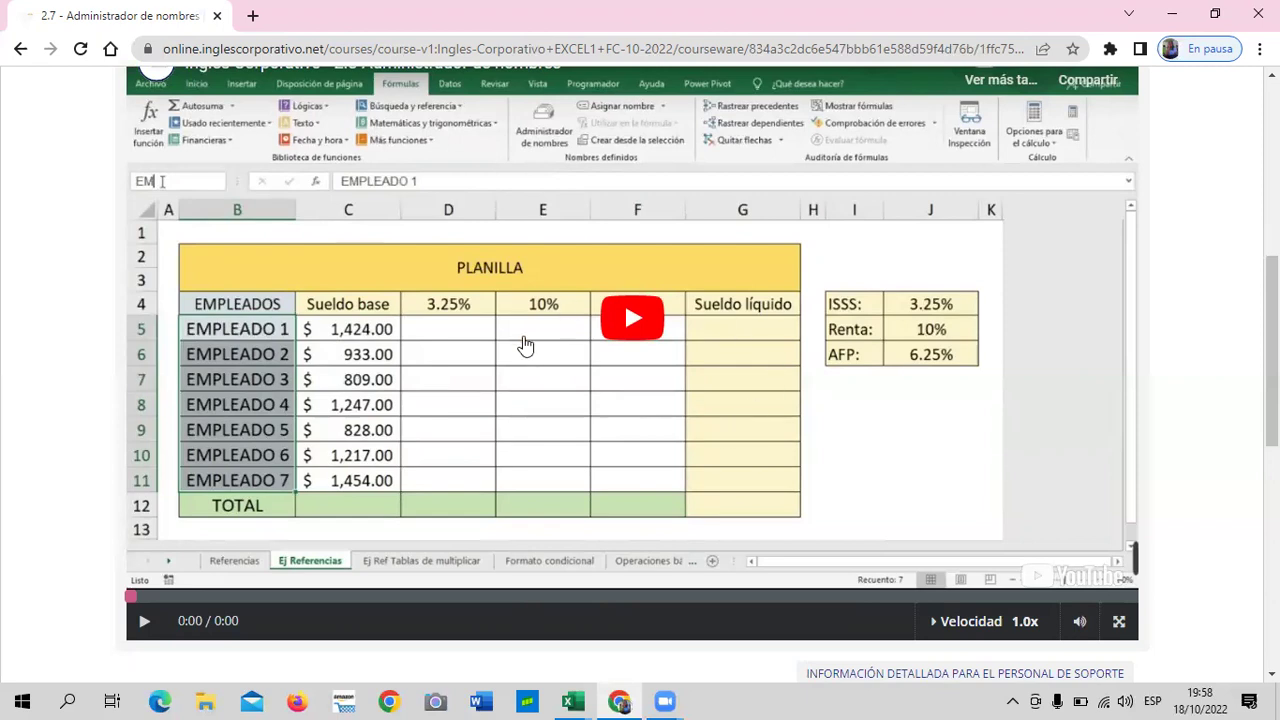
pyautogui.scroll(-1, 494, 396)
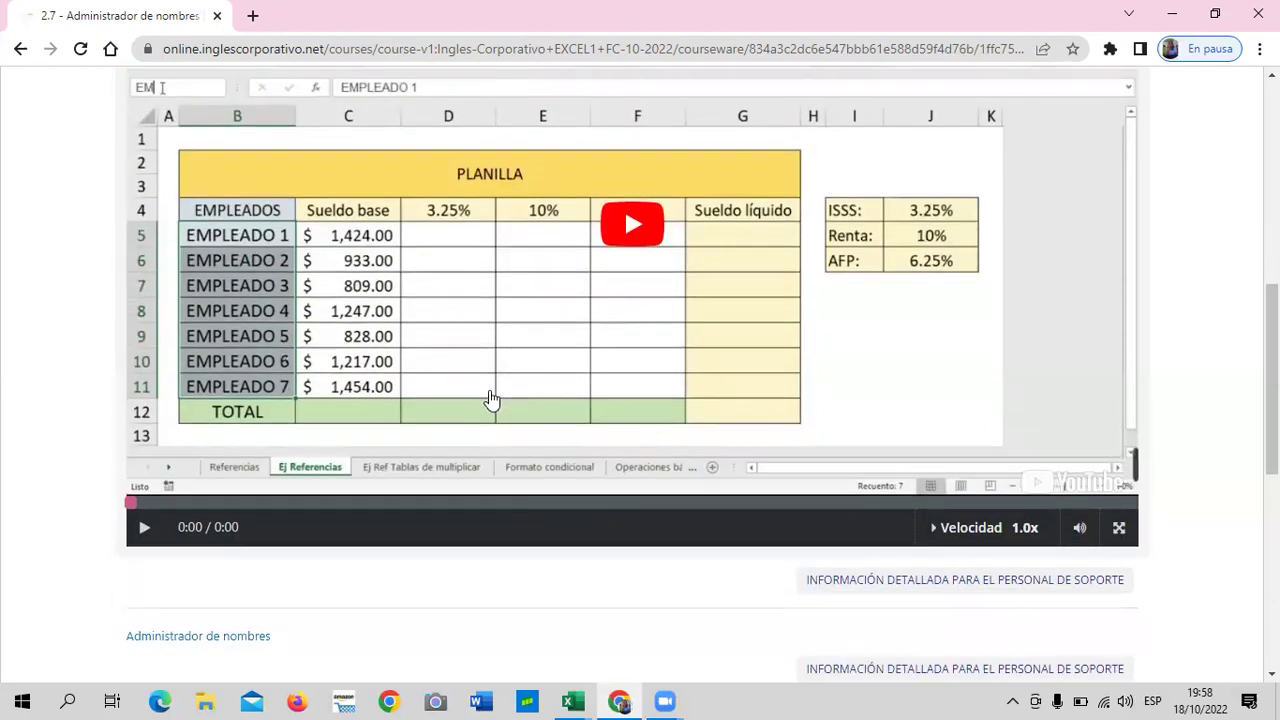
pyautogui.scroll(-1, 492, 398)
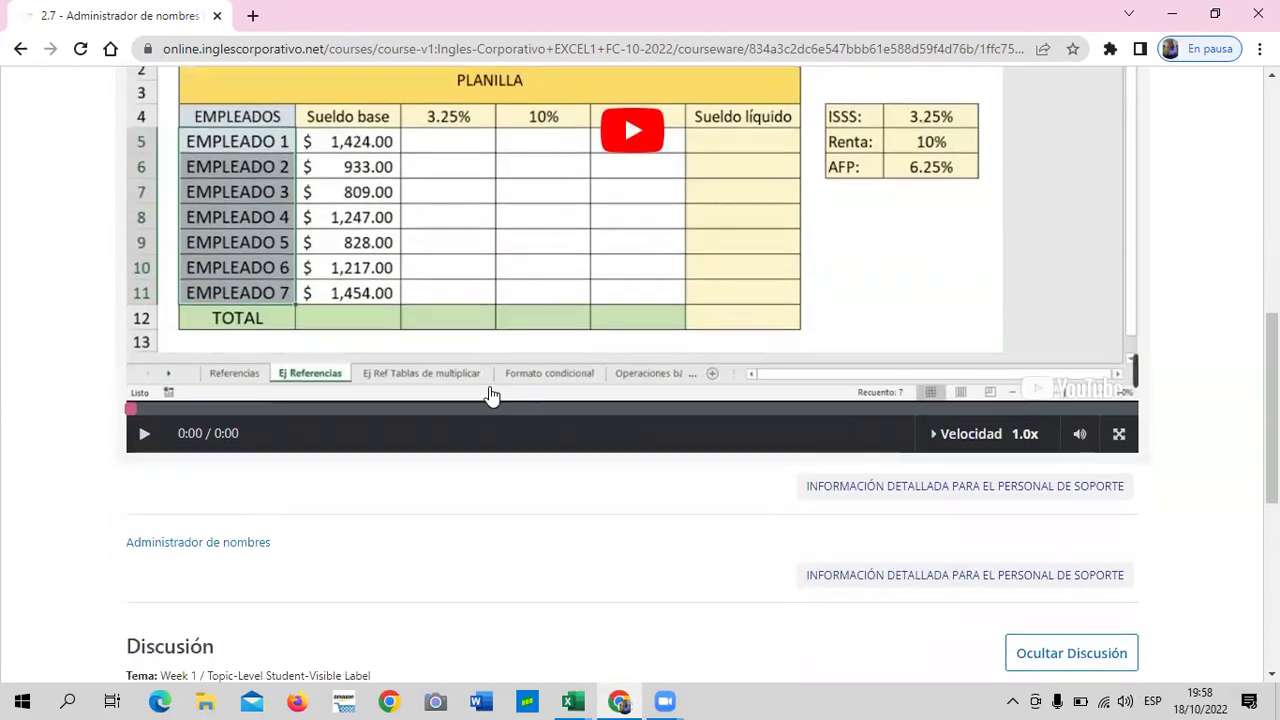
pyautogui.scroll(-3, 478, 401)
pyautogui.scroll(6, 476, 401)
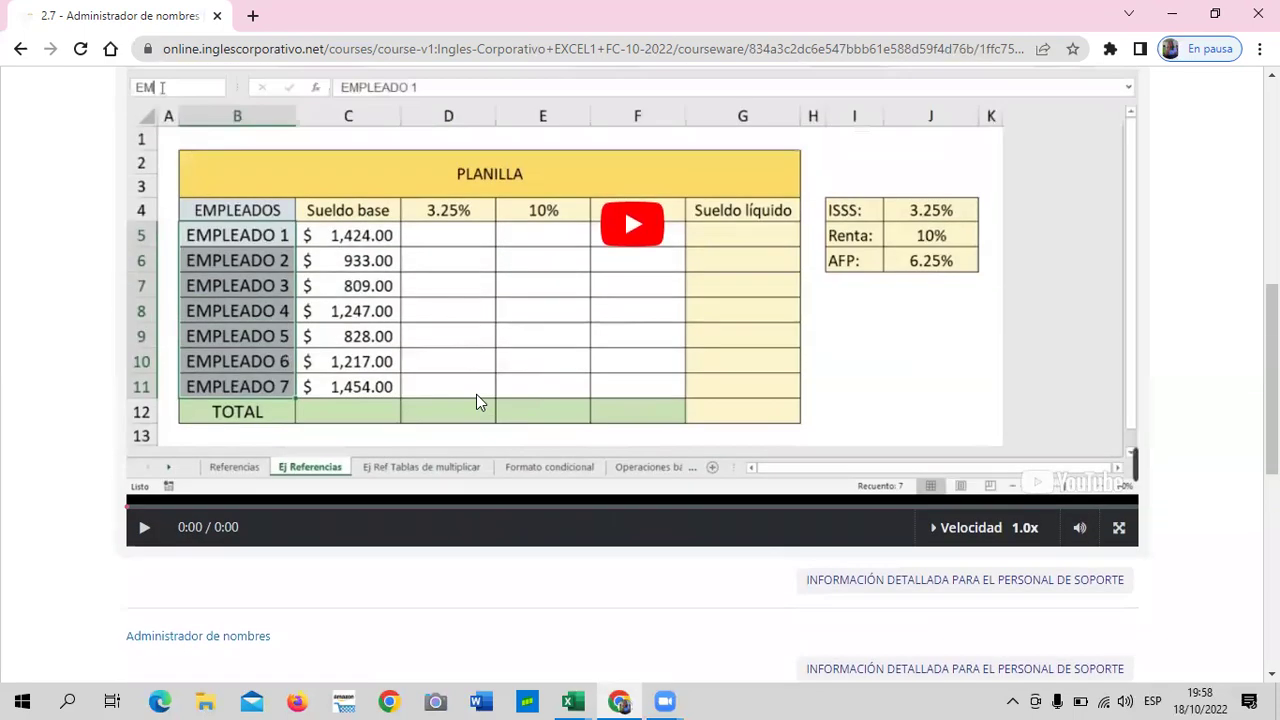
pyautogui.scroll(2, 476, 394)
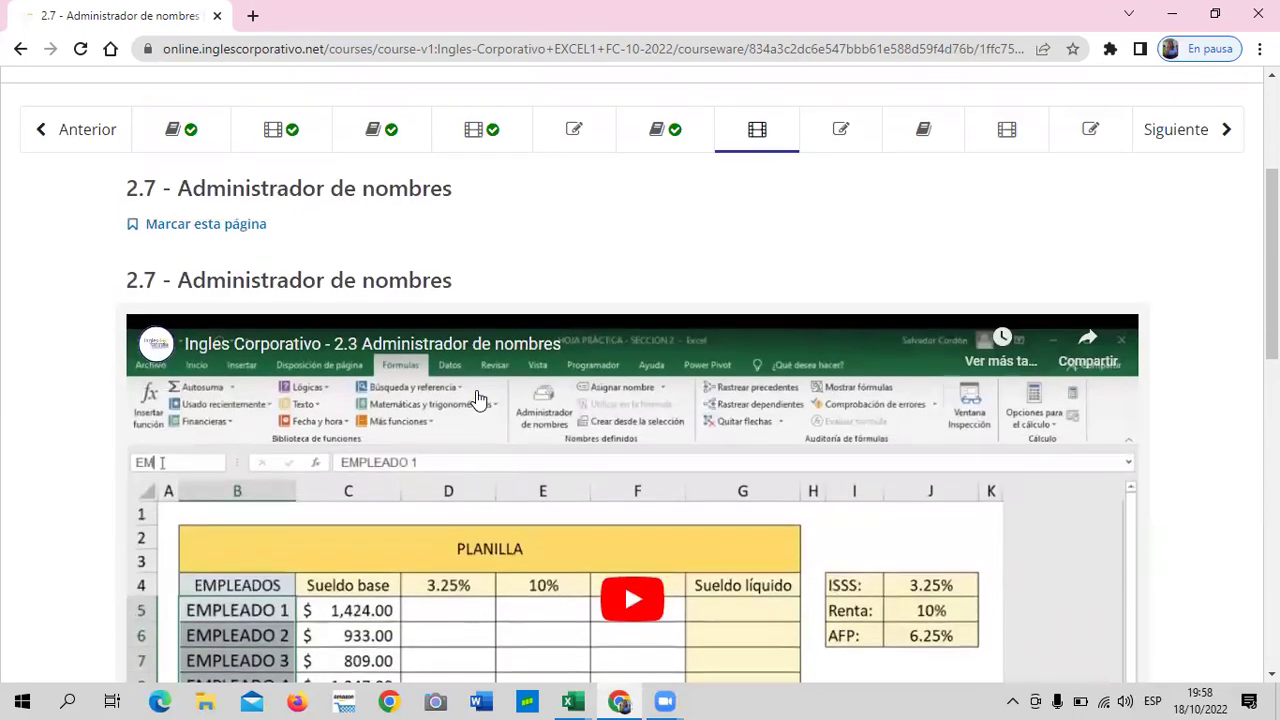
pyautogui.scroll(1, 476, 394)
pyautogui.scroll(-1, 478, 394)
pyautogui.scroll(-2, 478, 394)
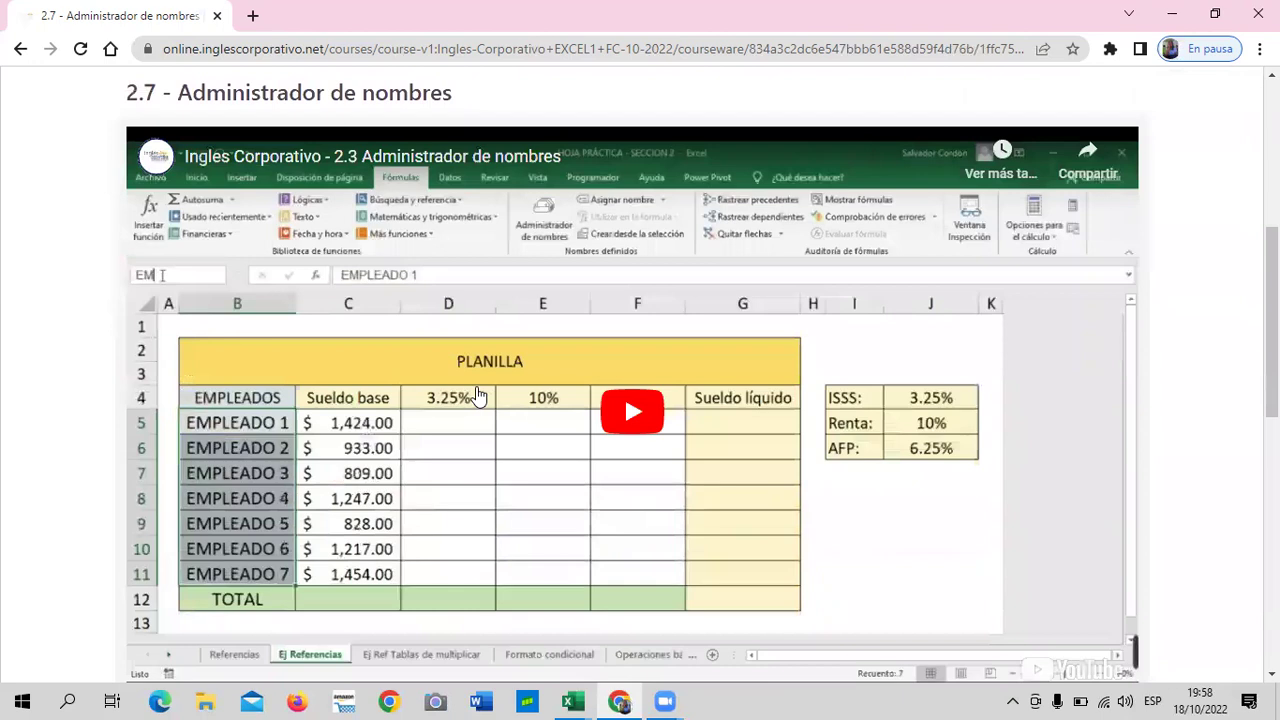
pyautogui.scroll(-1, 478, 396)
pyautogui.scroll(1, 478, 394)
pyautogui.scroll(3, 555, 160)
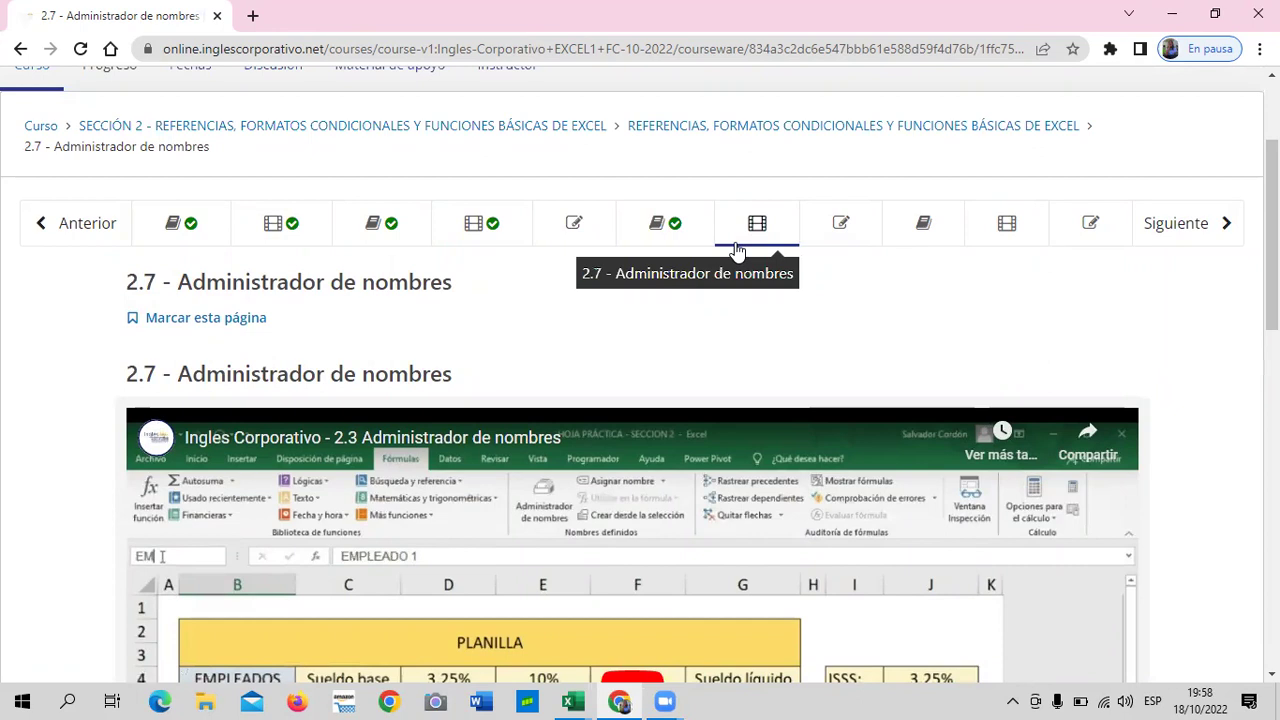
# Step: Open unit 2.8 Laboratorio and look through the unanswered Laboratorio 2.2 questions on names and constants
pyautogui.click(874, 232)
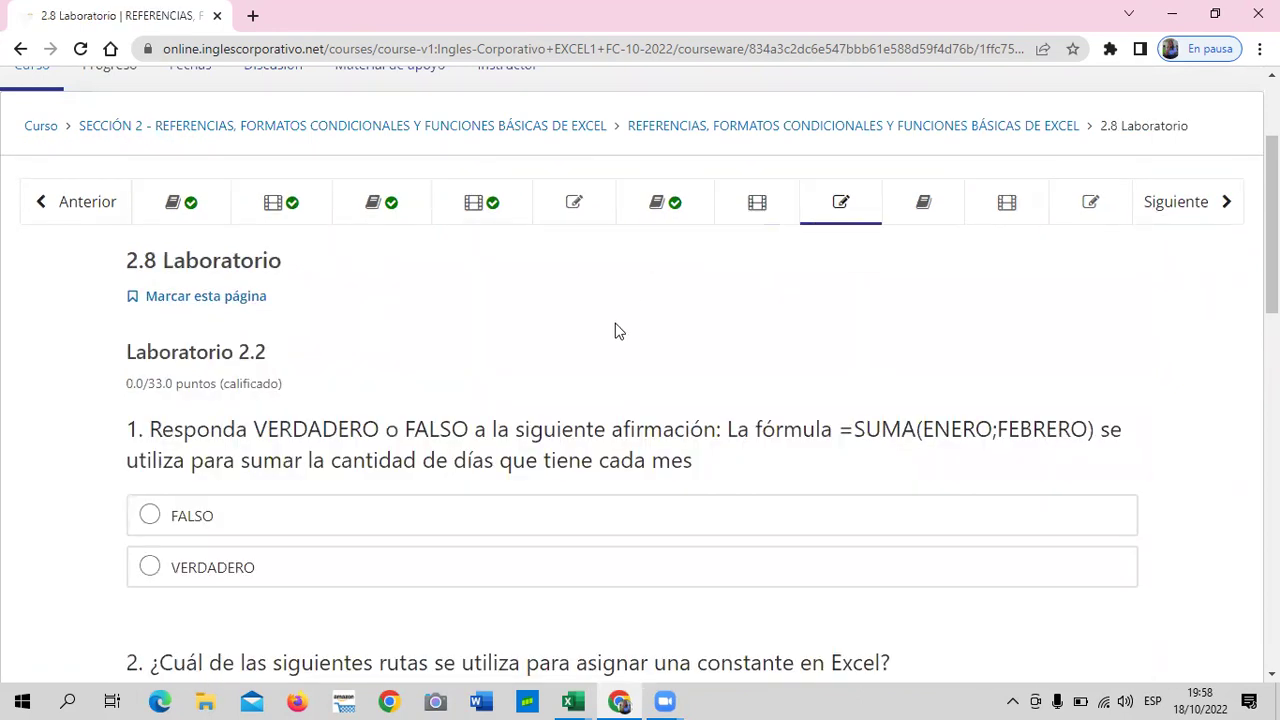
pyautogui.scroll(-2, 617, 330)
pyautogui.scroll(-1, 617, 330)
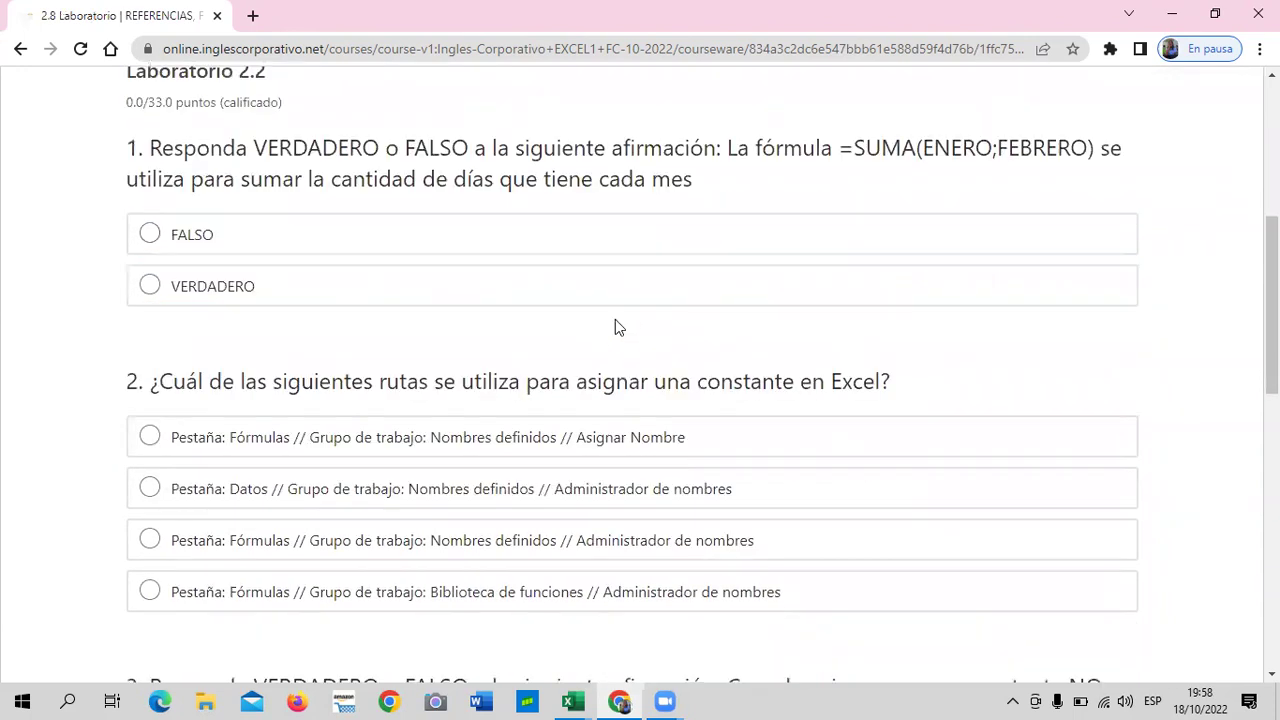
pyautogui.scroll(-1, 617, 328)
pyautogui.scroll(-2, 610, 373)
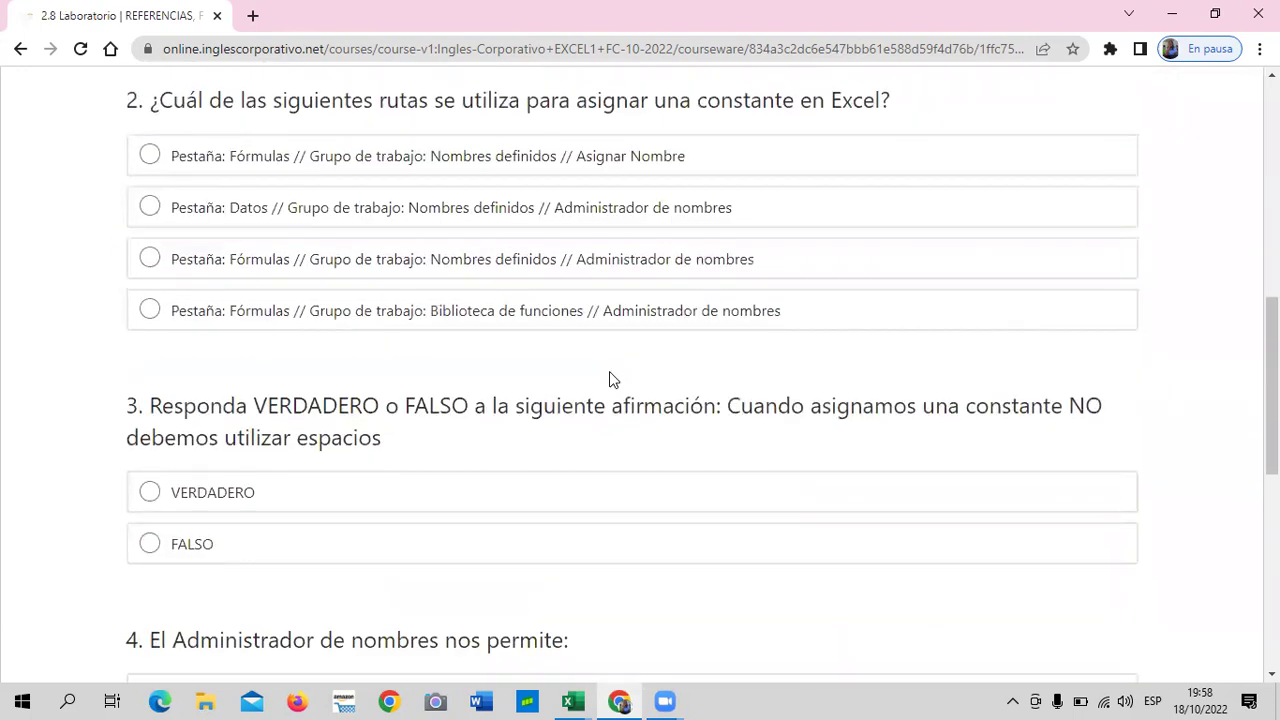
pyautogui.scroll(-2, 610, 374)
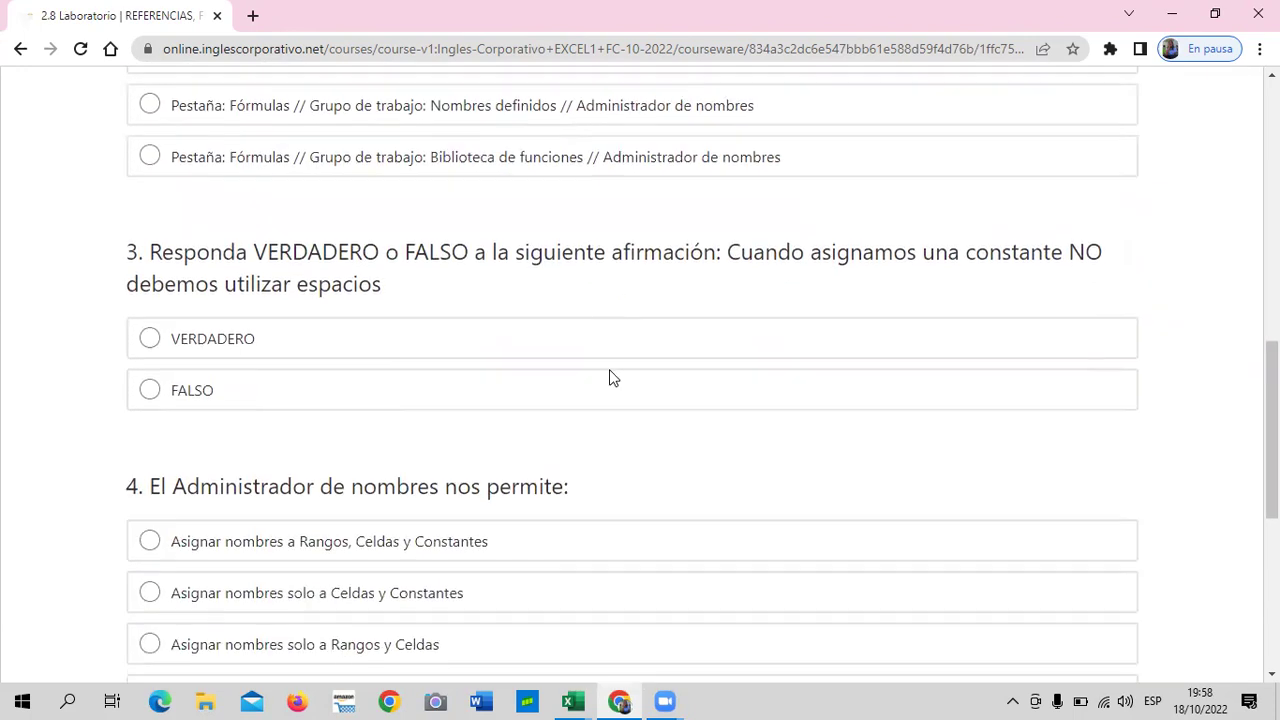
pyautogui.scroll(-2, 611, 378)
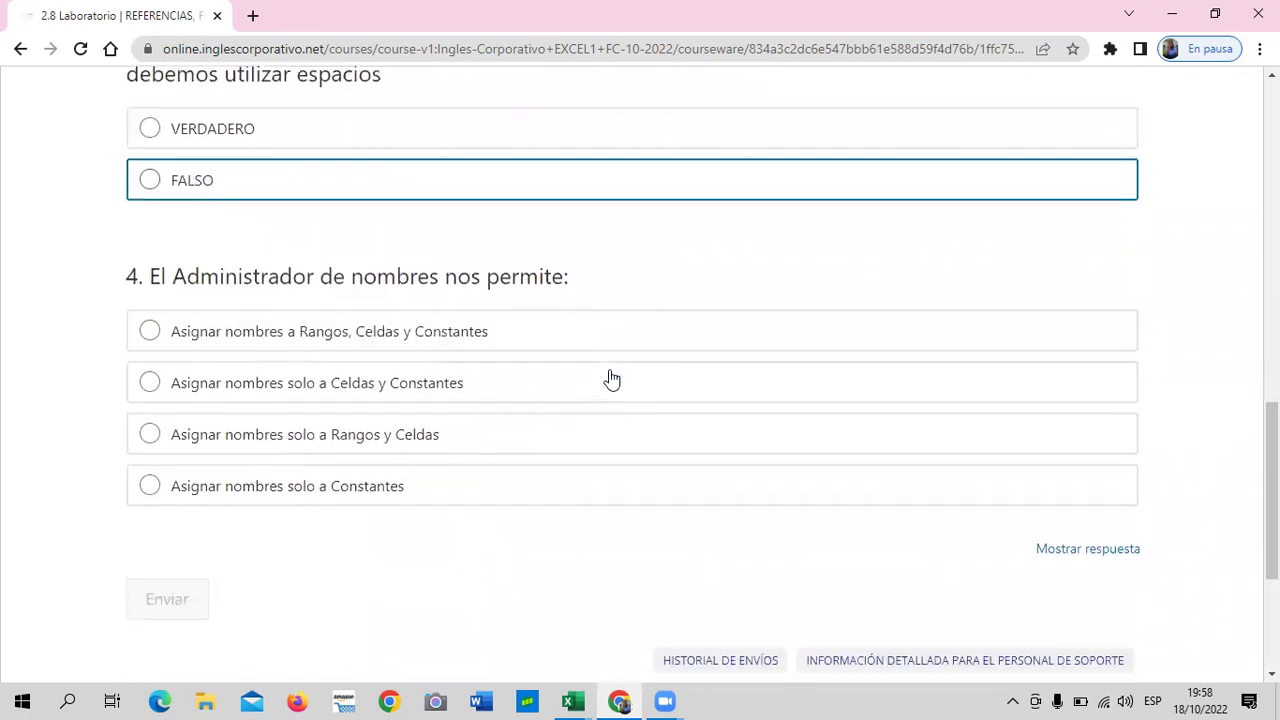
pyautogui.scroll(2, 612, 378)
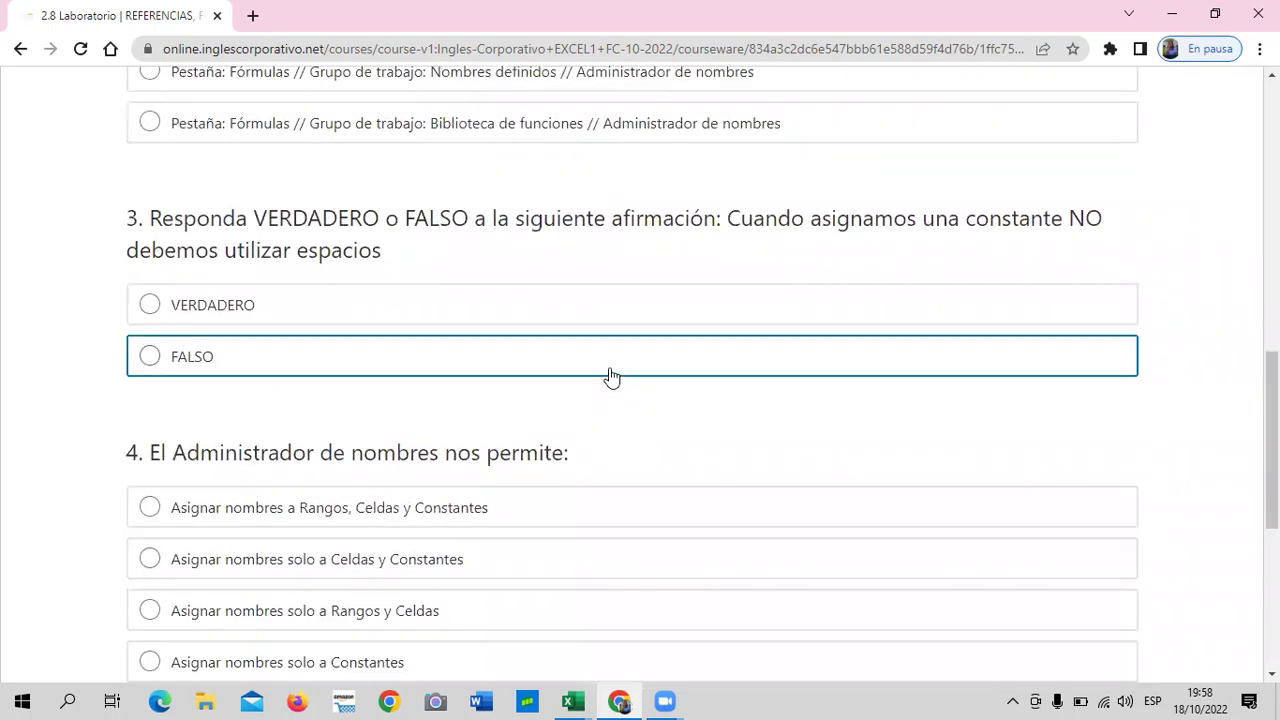
pyautogui.scroll(2, 610, 372)
pyautogui.scroll(5, 612, 374)
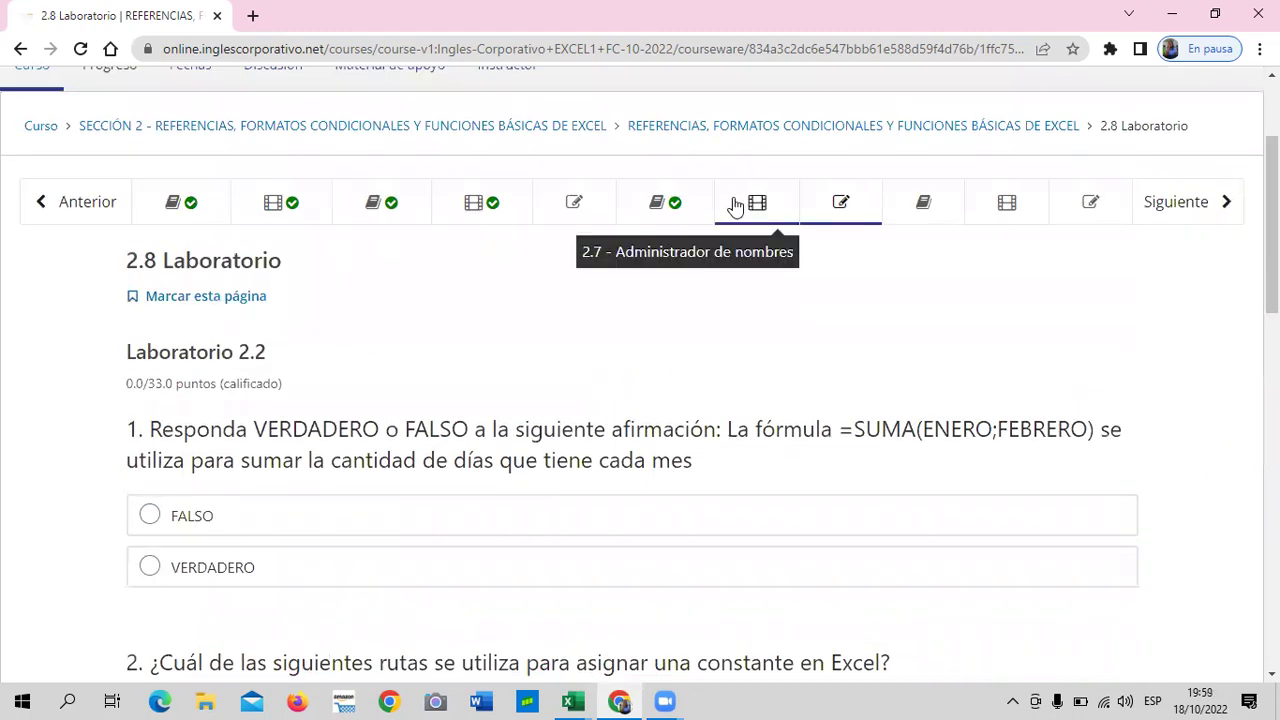
pyautogui.scroll(2, 718, 234)
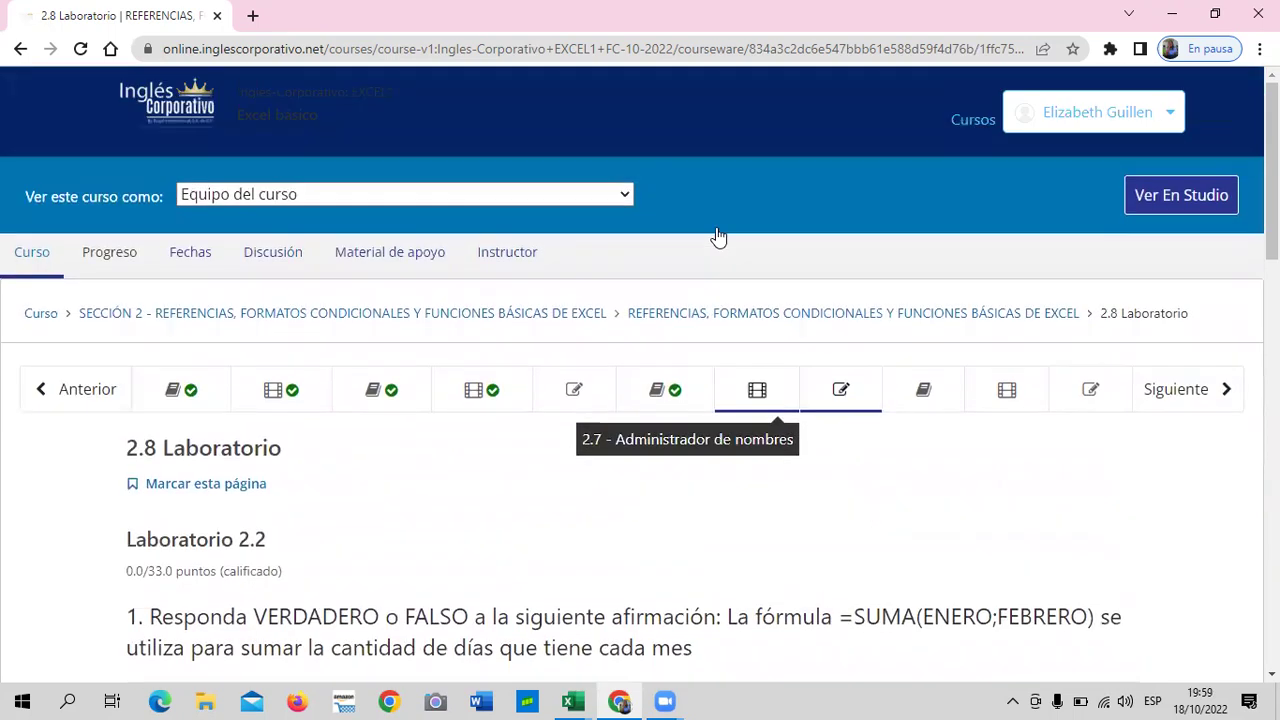
pyautogui.scroll(-2, 660, 270)
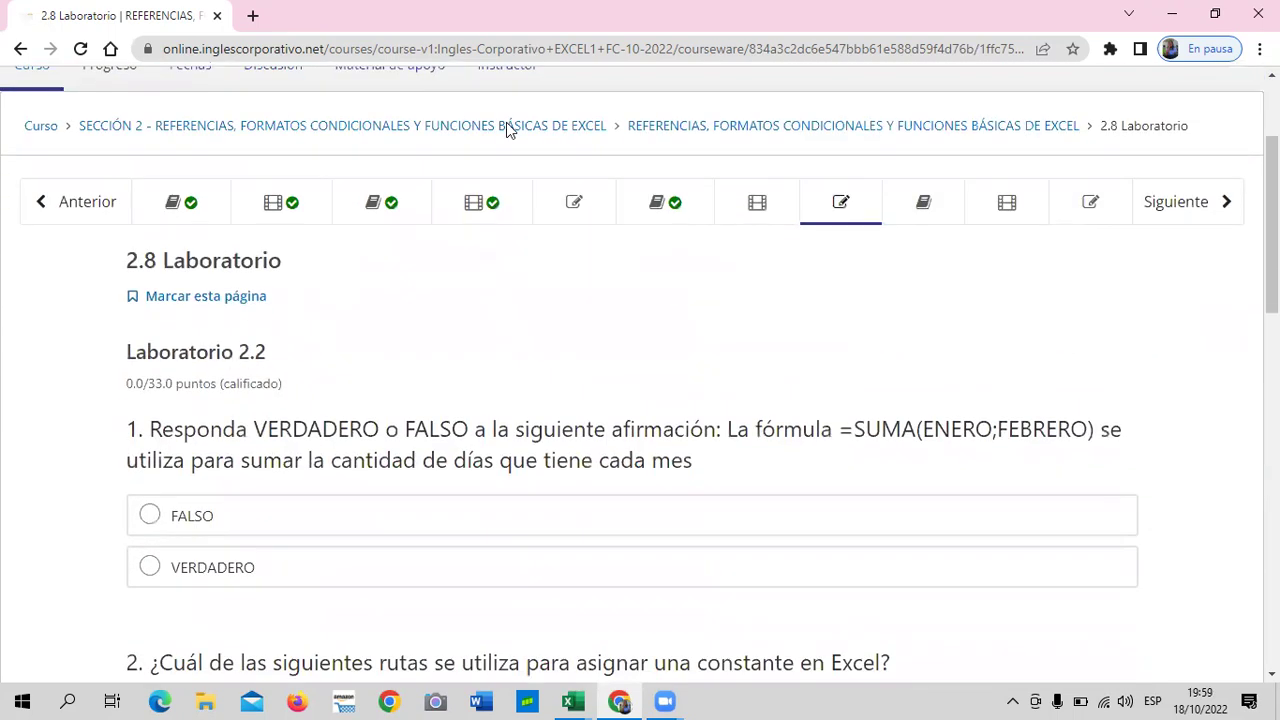